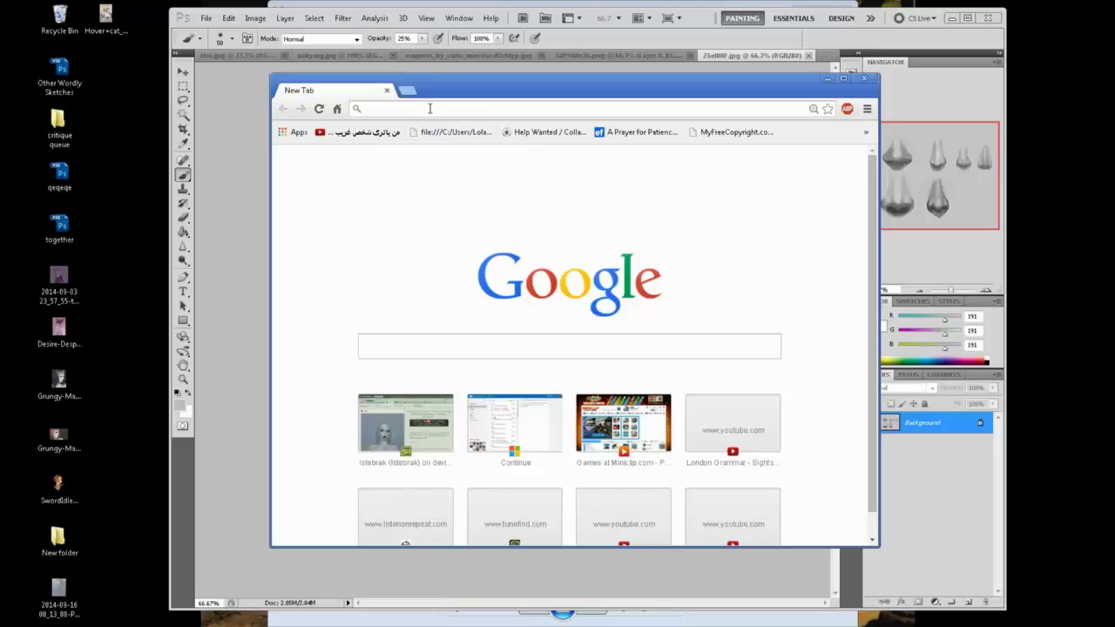
# - Search Google for "handsome man", then open a black-and-white portrait in the image results and one of its related images
pyautogui.write('handsom ma')
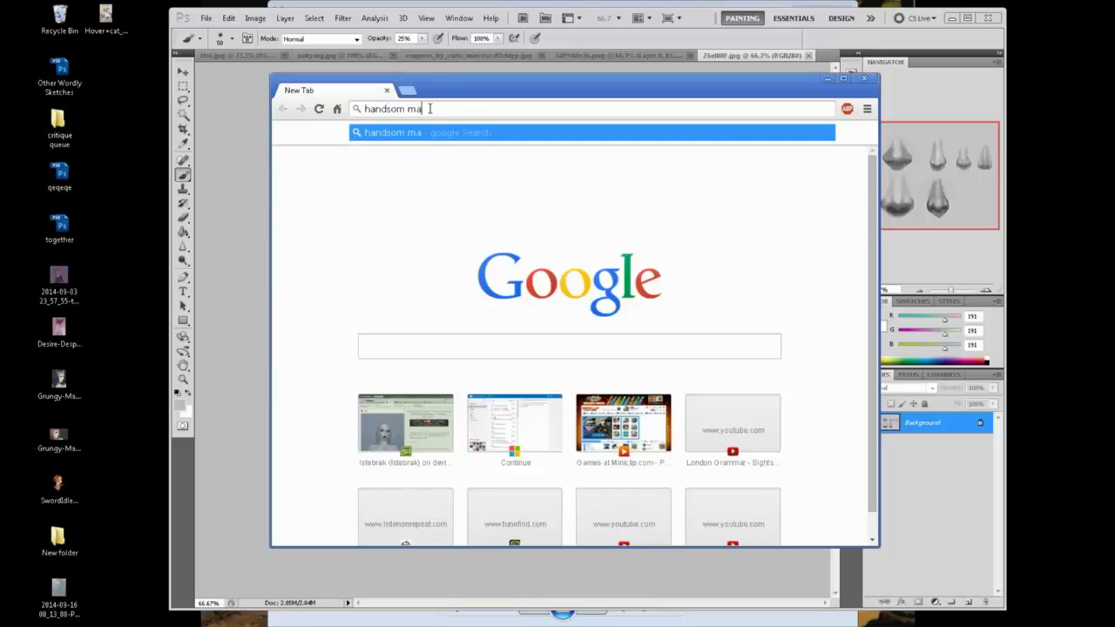
pyautogui.press('BackSpace')
pyautogui.press('BackSpace')
pyautogui.press('BackSpace')
pyautogui.write('e man')
pyautogui.press('Return')
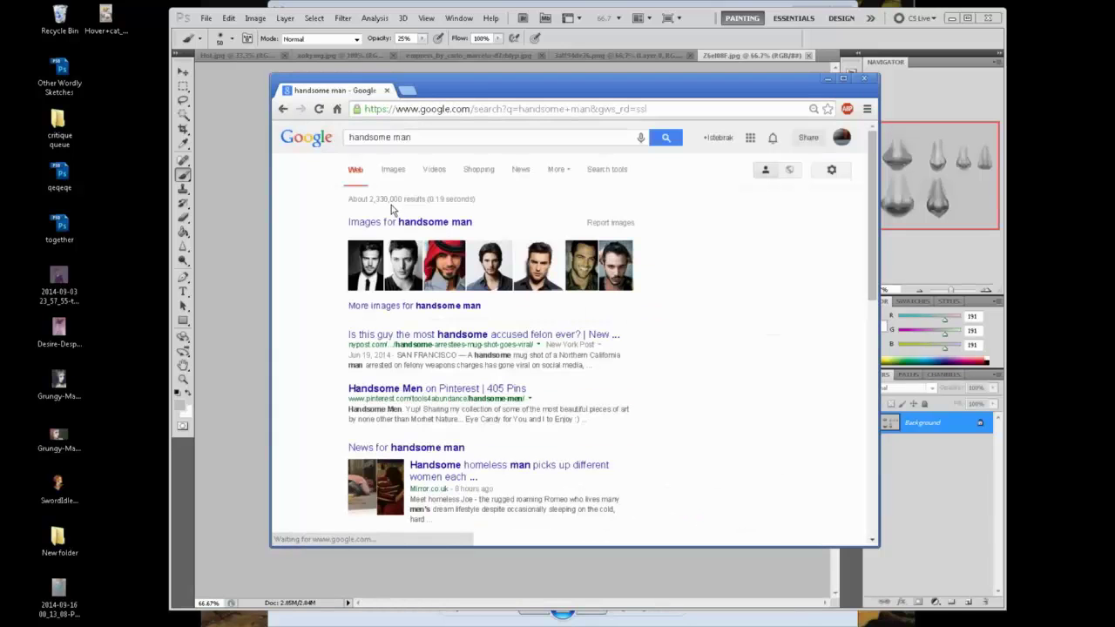
pyautogui.click(397, 264)
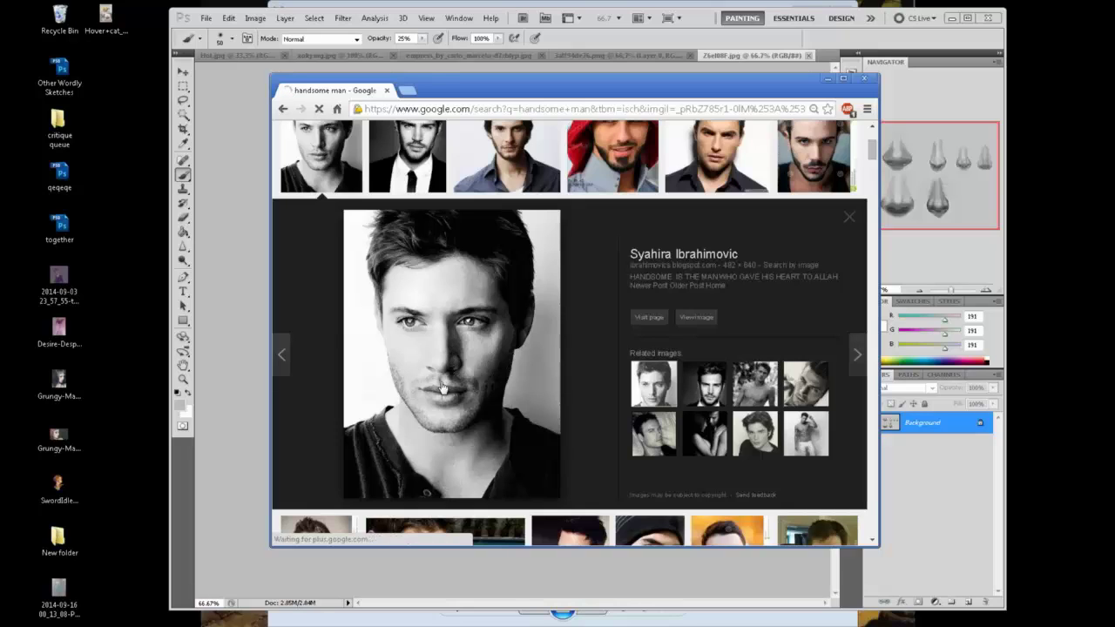
pyautogui.click(790, 392)
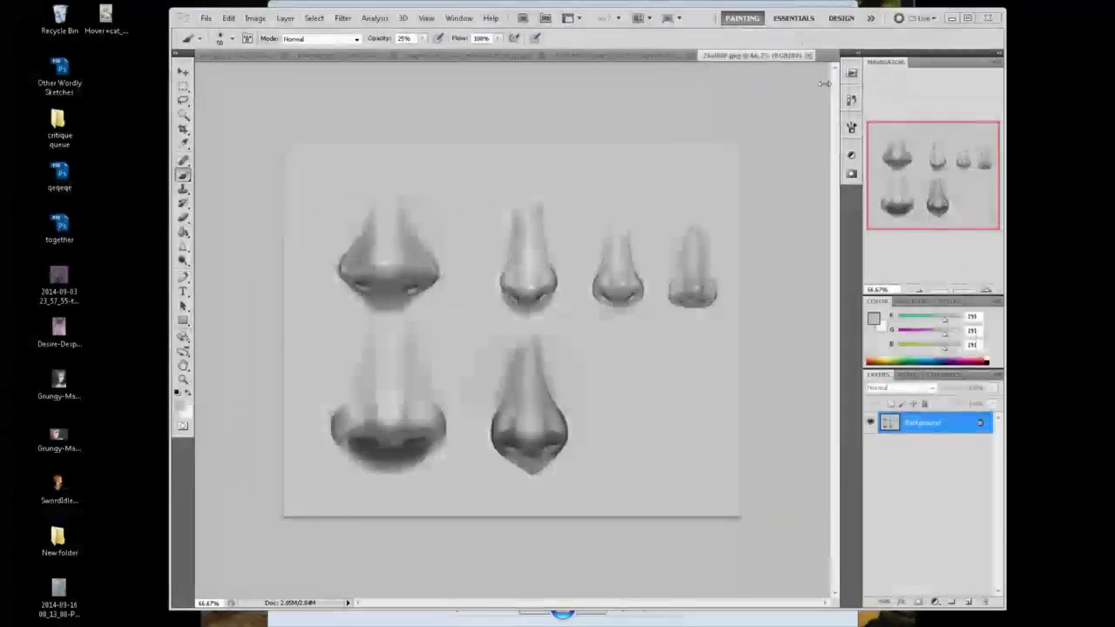
# - Minimize the browser and switch to Photoshop in a maximized window
pyautogui.click(826, 79)
pyautogui.click(967, 17)
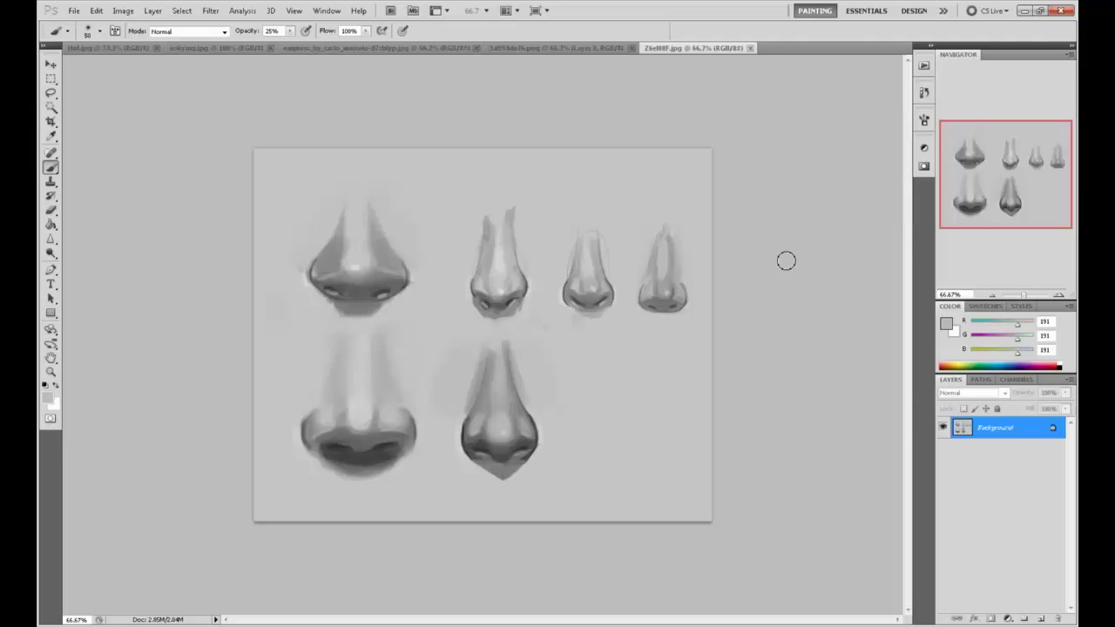
# - Paint a faint light stroke on the bridge of the last nose in the upper row and enlarge the brush to 125
pyautogui.moveTo(655, 247)
pyautogui.mouseDown()
pyautogui.moveTo(655, 235)
pyautogui.moveTo(652, 259)
pyautogui.mouseUp()
pyautogui.press(']')
pyautogui.press(']')
pyautogui.press(']')
pyautogui.press(']')
# - Start the Liquify filter and push the nostril area of the second upper nose with a brush of size 91
pyautogui.click(210, 11)
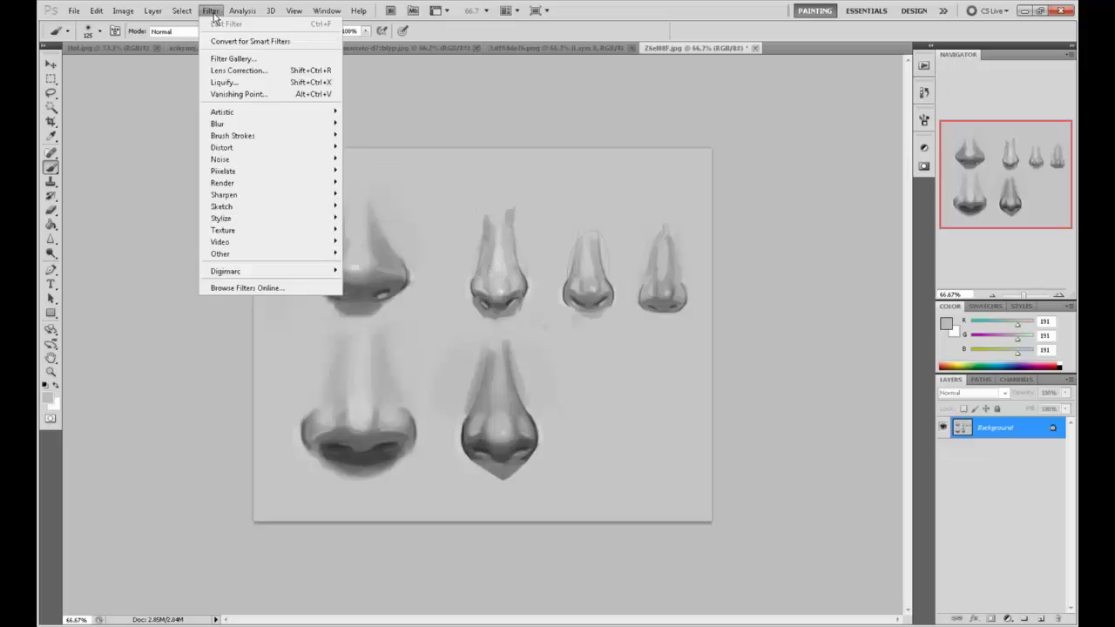
pyautogui.click(237, 76)
pyautogui.click(1019, 102)
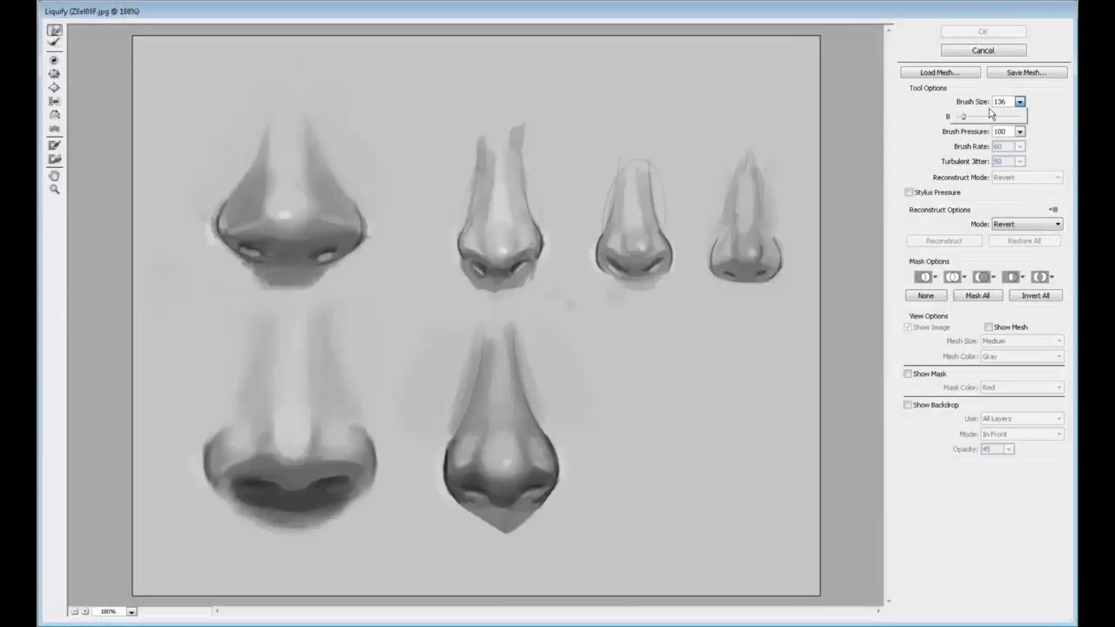
pyautogui.moveTo(992, 116); pyautogui.dragTo(961, 115)
pyautogui.moveTo(496, 265); pyautogui.dragTo(476, 272)
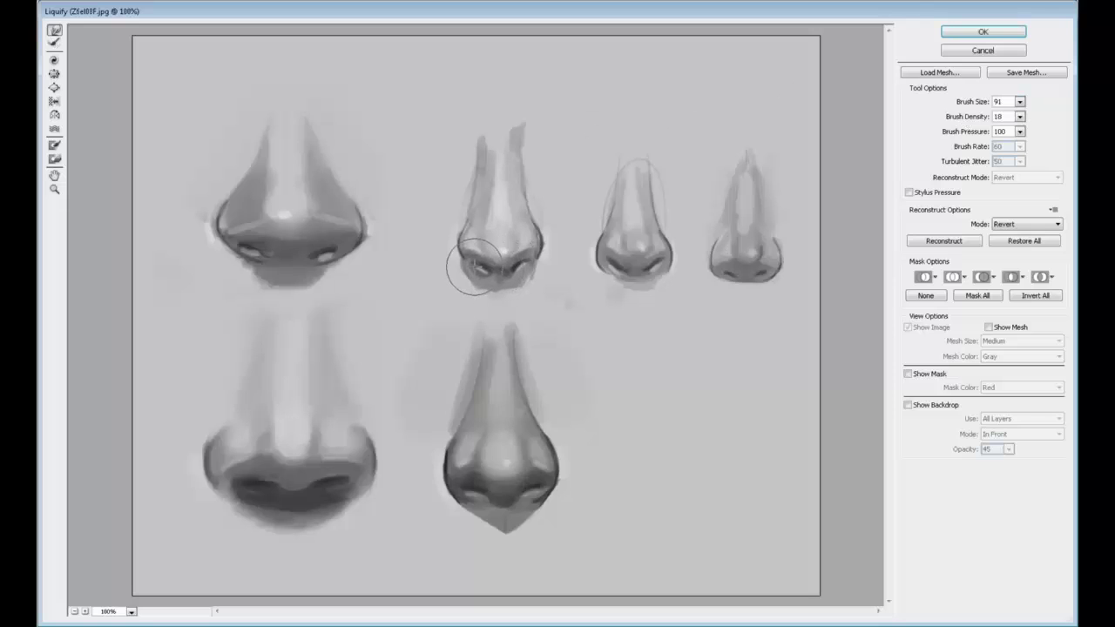
# - Reshape the second upper nose in Liquify with brush size 226 and density 39, apply it, and compare it zoomed in with the original
pyautogui.click(1019, 115)
pyautogui.click(1019, 102)
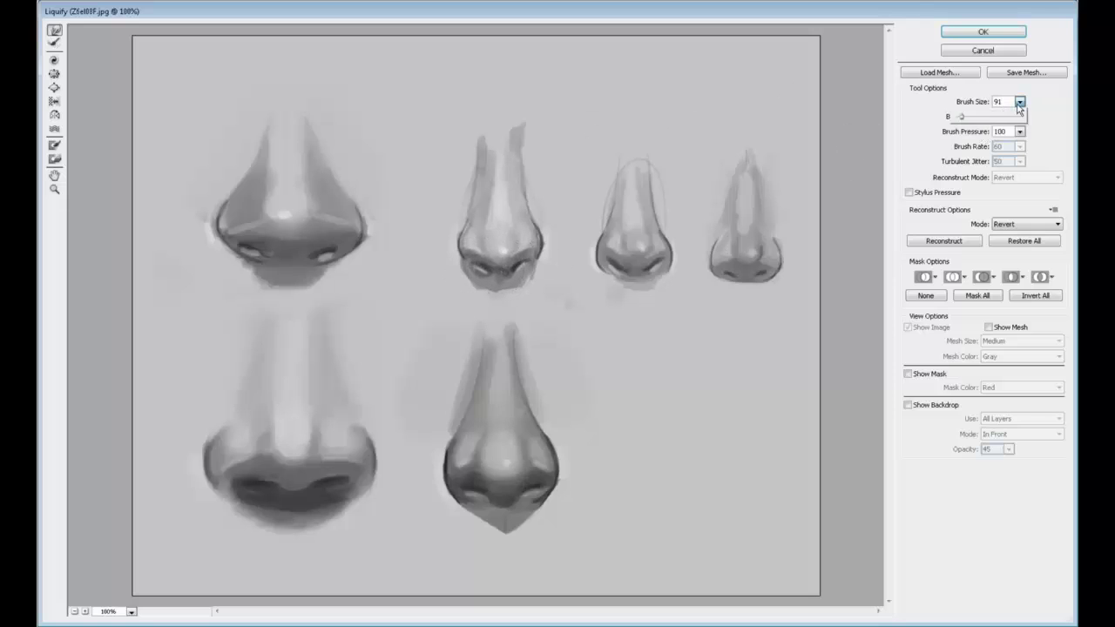
pyautogui.moveTo(965, 116); pyautogui.dragTo(965, 118)
pyautogui.click(505, 273)
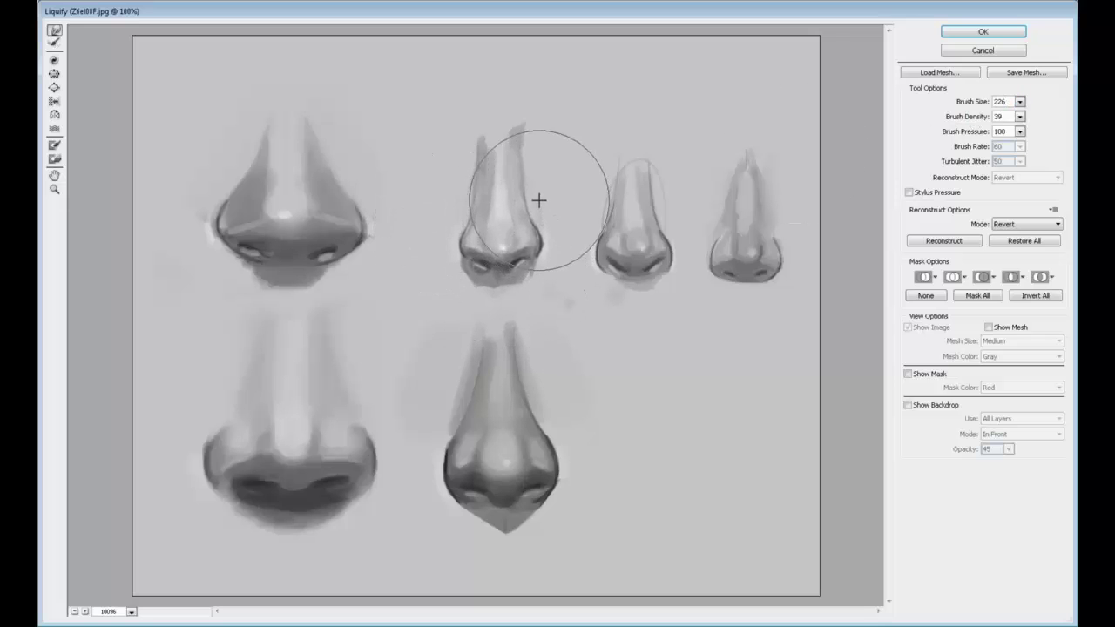
pyautogui.moveTo(498, 263)
pyautogui.mouseDown()
pyautogui.moveTo(590, 304)
pyautogui.moveTo(566, 284)
pyautogui.moveTo(522, 294)
pyautogui.moveTo(514, 276)
pyautogui.moveTo(497, 295)
pyautogui.moveTo(513, 260)
pyautogui.mouseUp()
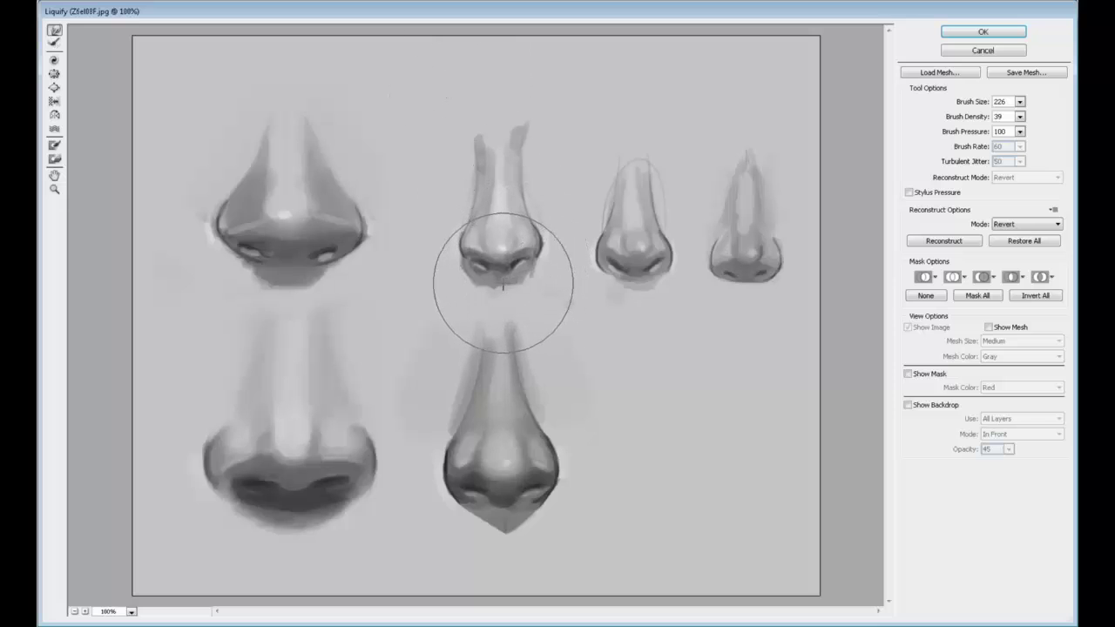
pyautogui.click(982, 32)
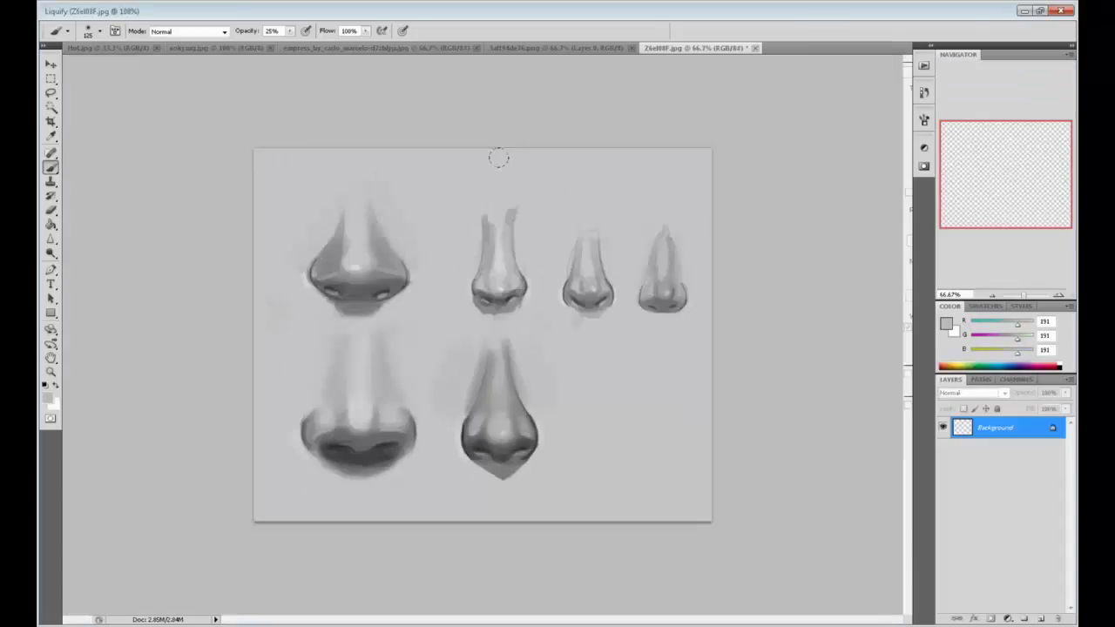
pyautogui.hotkey('ctrl', '+')
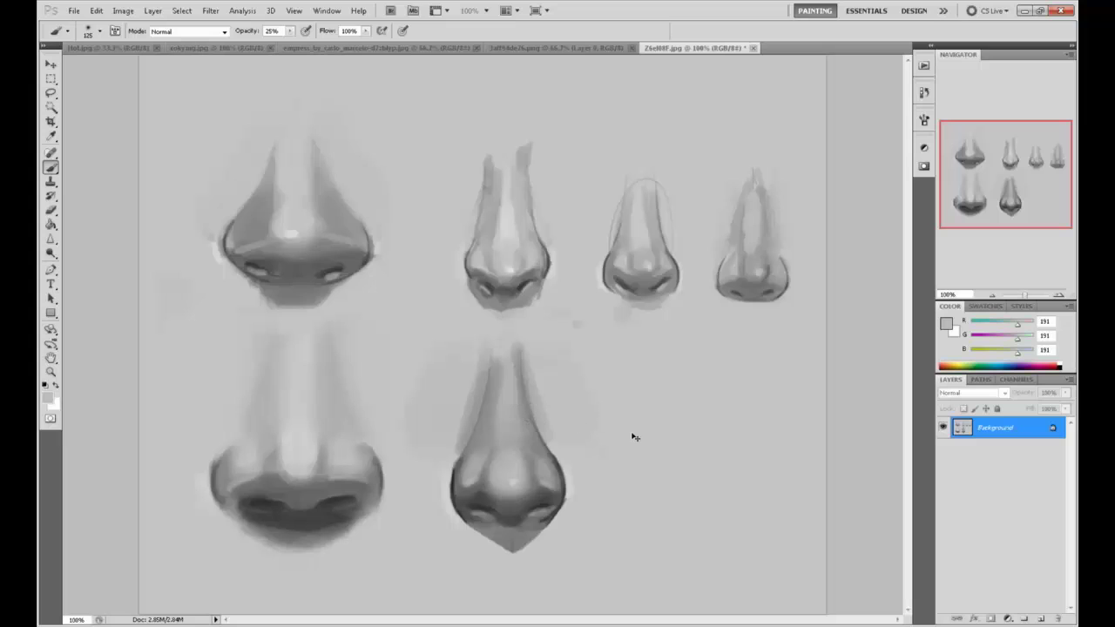
pyautogui.hotkey('ctrl', 'z')
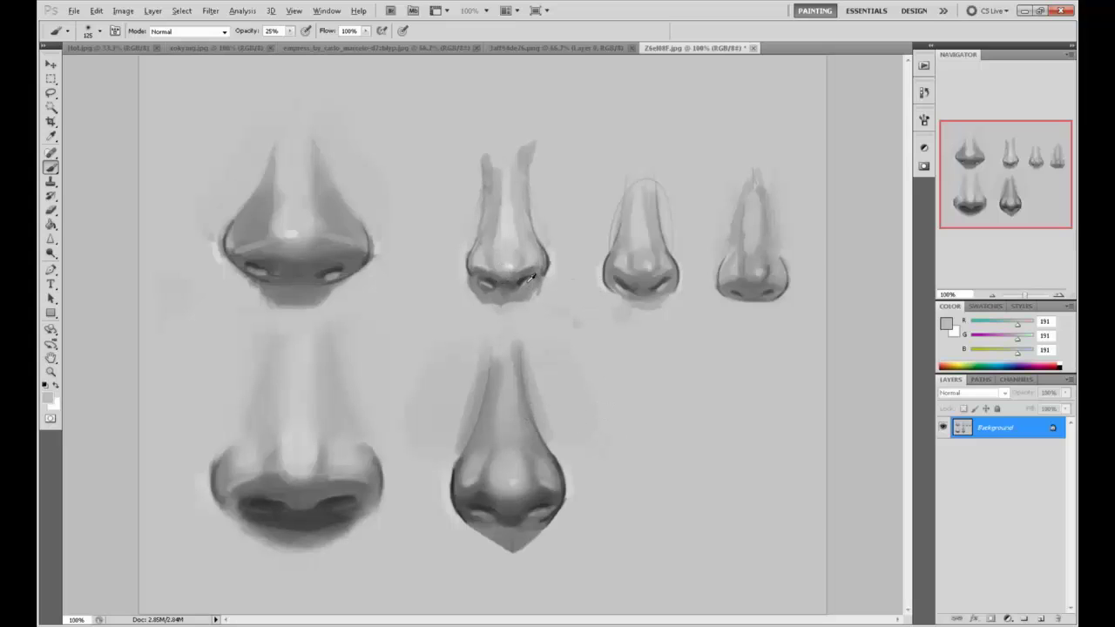
# - Sample the dark grey from the second upper nose's nostril and shrink the brush to a thin line width
pyautogui.keyDown('alt'); pyautogui.click(526, 277); pyautogui.keyUp('alt')
pyautogui.press('[')
pyautogui.press('[')
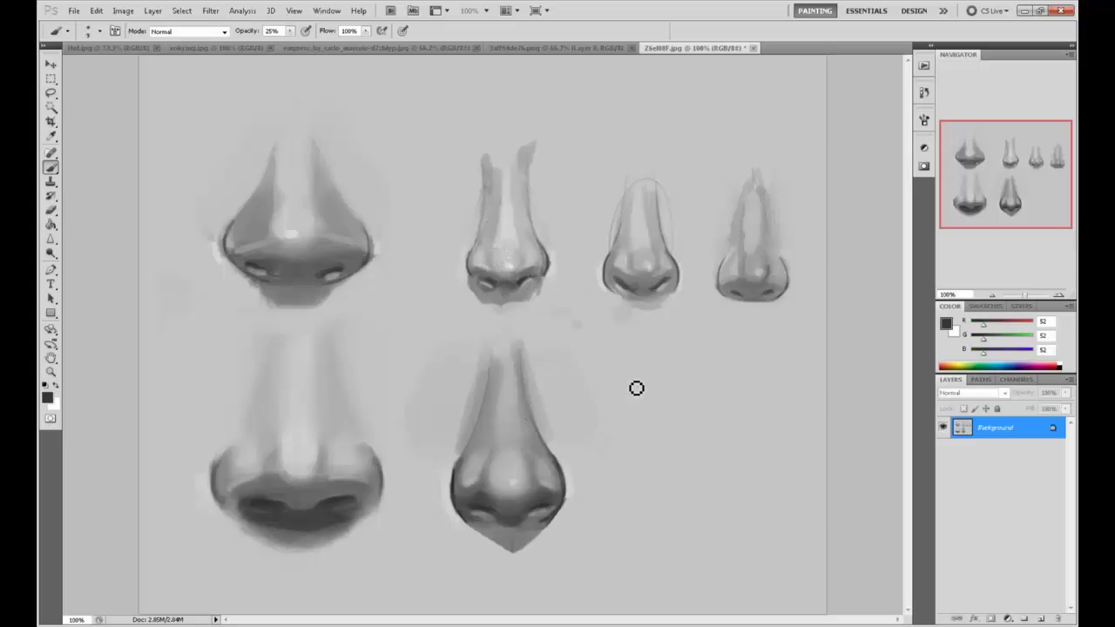
# - With brush opacity at 100%, sketch two side-view nose profiles in the empty lower area, with an arrow beside the first tip
pyautogui.moveTo(281, 31)
pyautogui.mouseDown()
pyautogui.moveTo(461, 82)
pyautogui.moveTo(664, 363)
pyautogui.moveTo(639, 415)
pyautogui.moveTo(637, 384)
pyautogui.moveTo(690, 473)
pyautogui.moveTo(644, 468)
pyautogui.mouseUp()
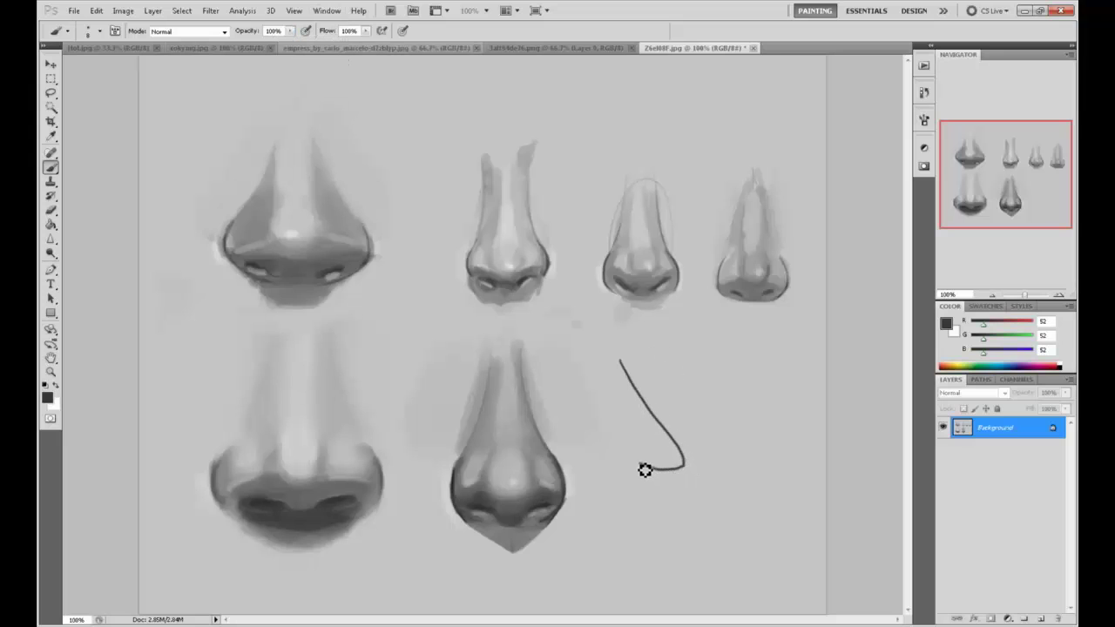
pyautogui.moveTo(677, 403); pyautogui.dragTo(700, 444)
pyautogui.moveTo(679, 429); pyautogui.dragTo(702, 435)
pyautogui.moveTo(644, 468); pyautogui.dragTo(649, 488)
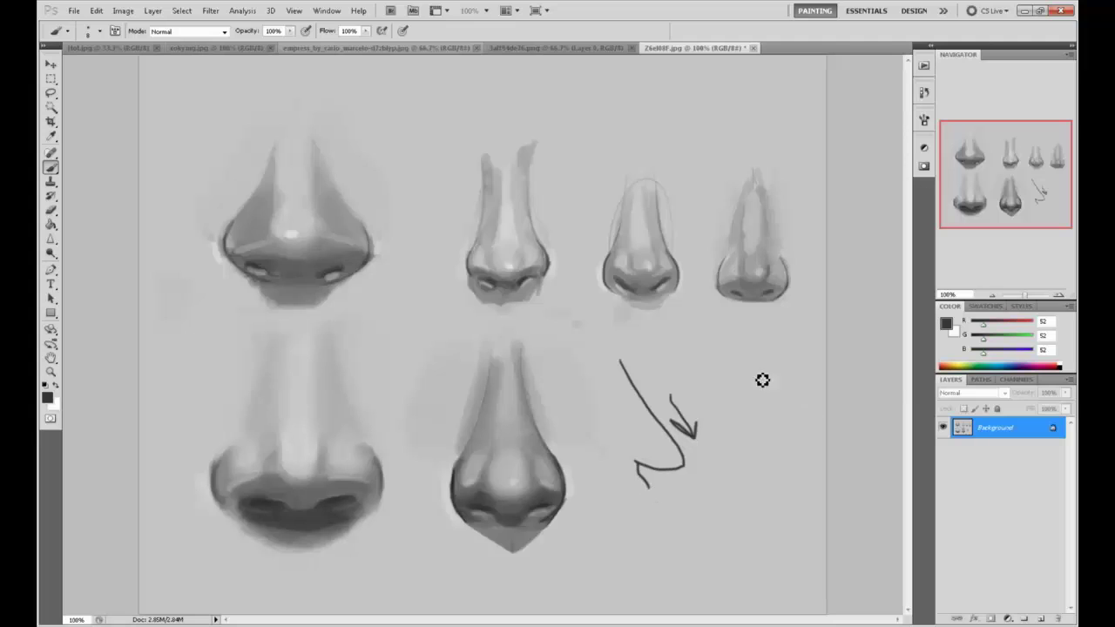
pyautogui.moveTo(719, 359)
pyautogui.mouseDown()
pyautogui.moveTo(799, 451)
pyautogui.moveTo(754, 491)
pyautogui.mouseUp()
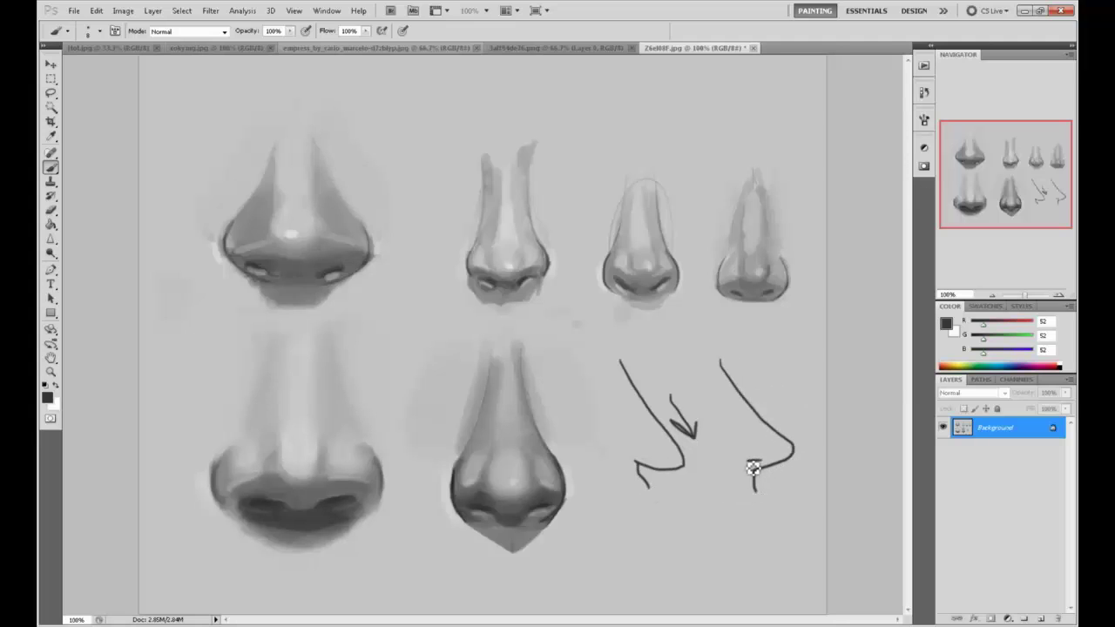
pyautogui.moveTo(746, 440); pyautogui.dragTo(761, 455)
# - Undo all strokes of the two sketched nose profiles
pyautogui.hotkey('ctrl', 'alt', 'z')
pyautogui.hotkey('ctrl', 'alt', 'z')
pyautogui.hotkey('ctrl', 'alt', 'z')
pyautogui.hotkey('ctrl', 'alt', 'z')
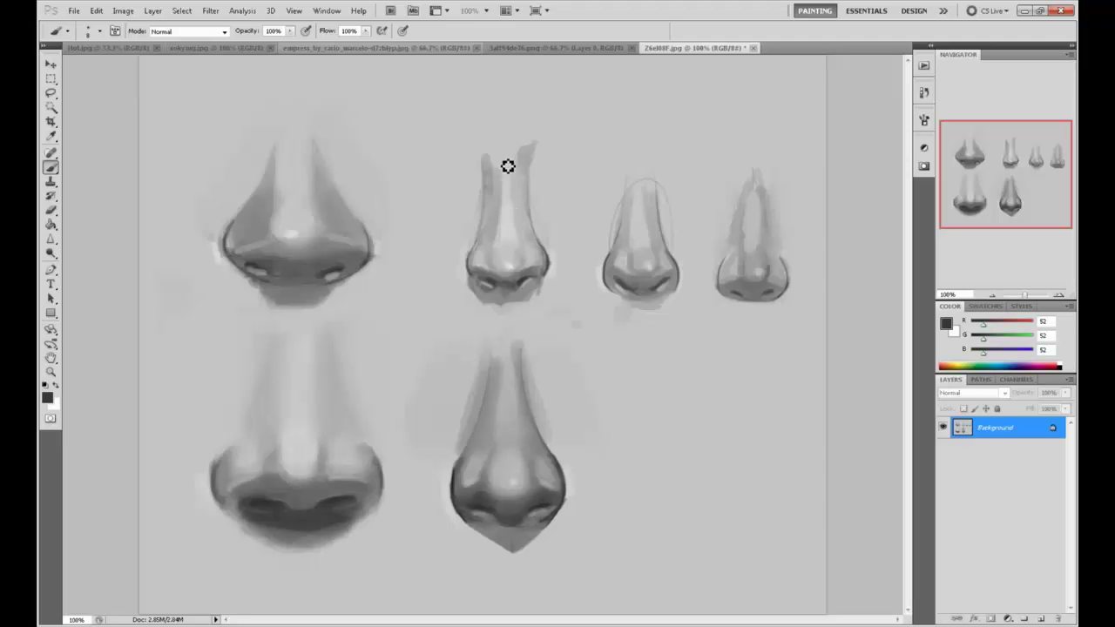
# - Draw a dark box around the second upper nose and mark its tip with a circle and its wings with side lines
pyautogui.moveTo(476, 282); pyautogui.dragTo(471, 183)
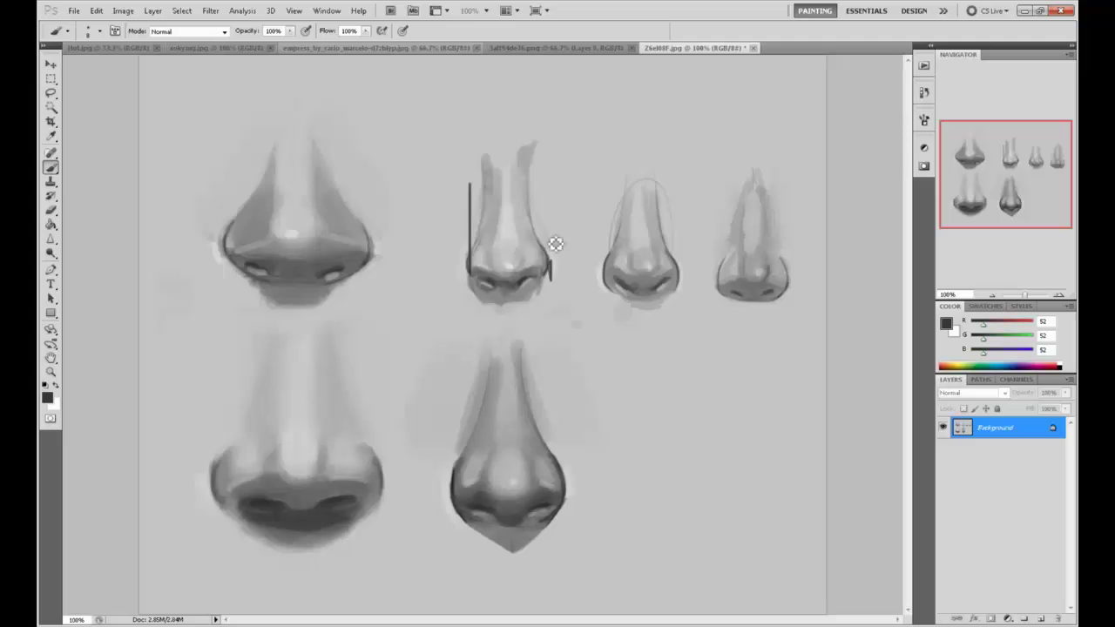
pyautogui.moveTo(551, 192); pyautogui.dragTo(550, 265)
pyautogui.moveTo(468, 284); pyautogui.dragTo(562, 285)
pyautogui.moveTo(475, 191); pyautogui.dragTo(542, 189)
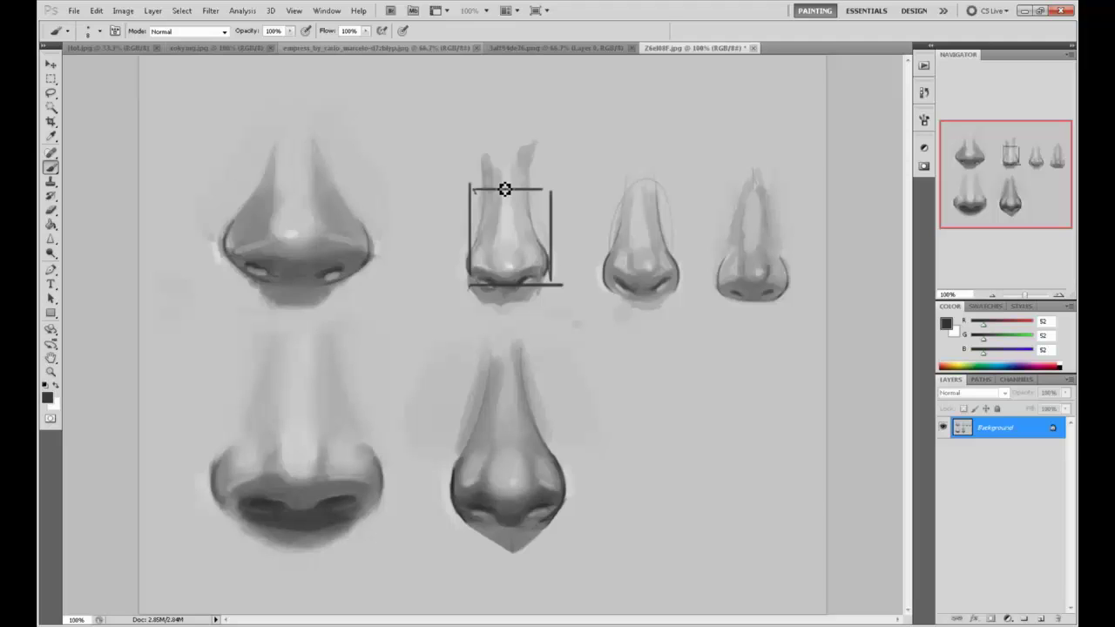
pyautogui.moveTo(493, 279)
pyautogui.mouseDown()
pyautogui.moveTo(493, 258)
pyautogui.moveTo(523, 258)
pyautogui.moveTo(469, 265)
pyautogui.moveTo(508, 275)
pyautogui.mouseUp()
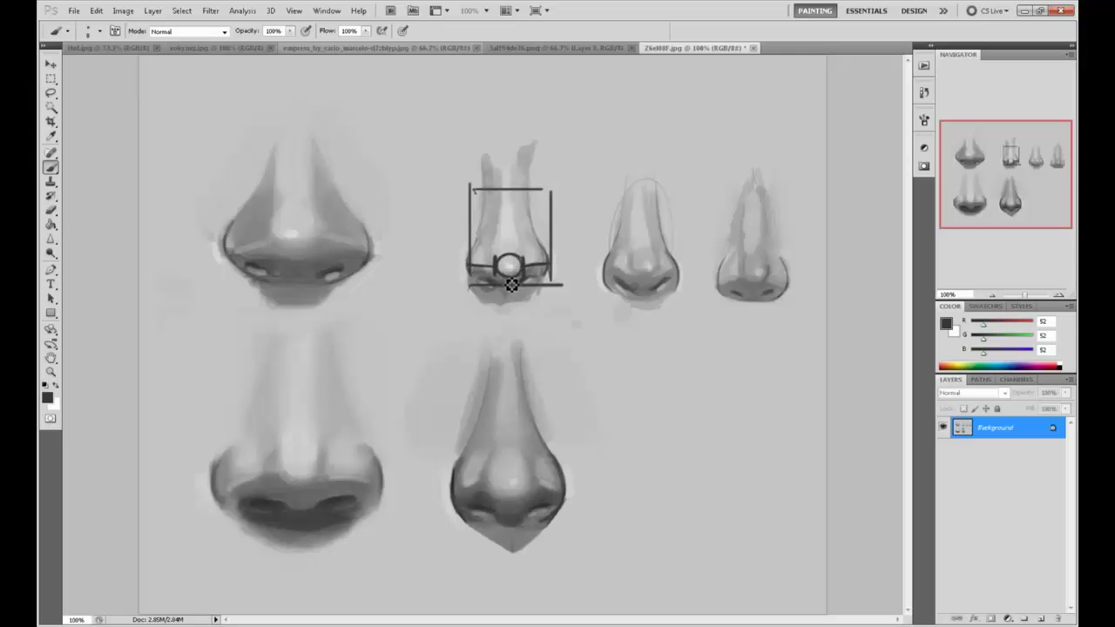
# - Add a vertical centre line and a bridge line through the boxed nose, a curve beside it and horizontal lines below it
pyautogui.moveTo(509, 171); pyautogui.dragTo(509, 302)
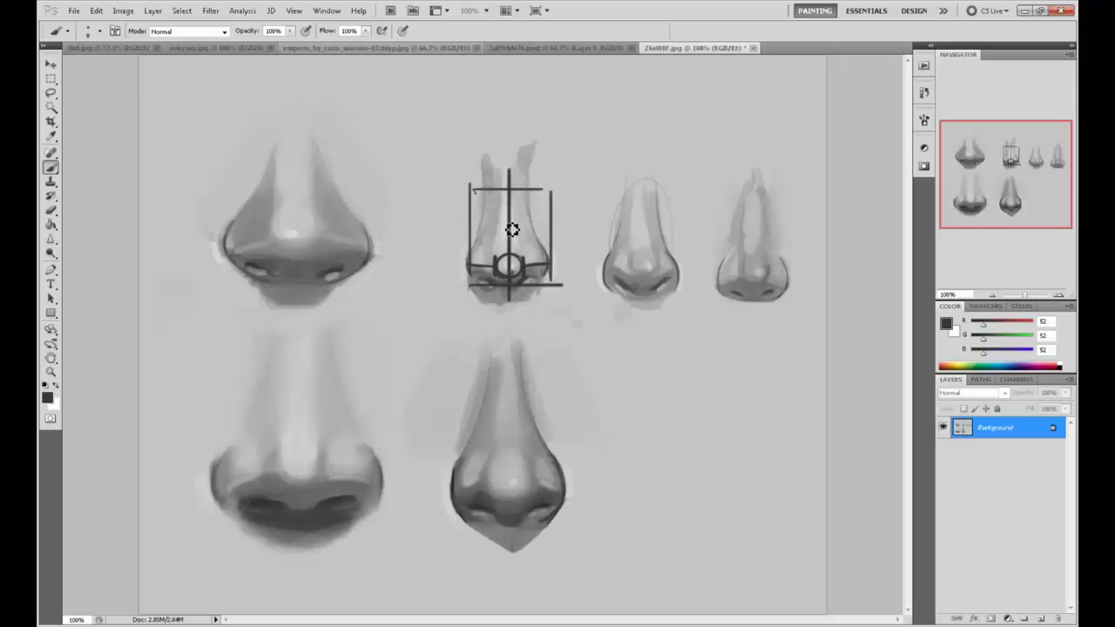
pyautogui.moveTo(483, 215)
pyautogui.mouseDown()
pyautogui.moveTo(534, 214)
pyautogui.moveTo(477, 211)
pyautogui.mouseUp()
pyautogui.moveTo(572, 125)
pyautogui.mouseDown()
pyautogui.moveTo(564, 145)
pyautogui.moveTo(588, 198)
pyautogui.mouseUp()
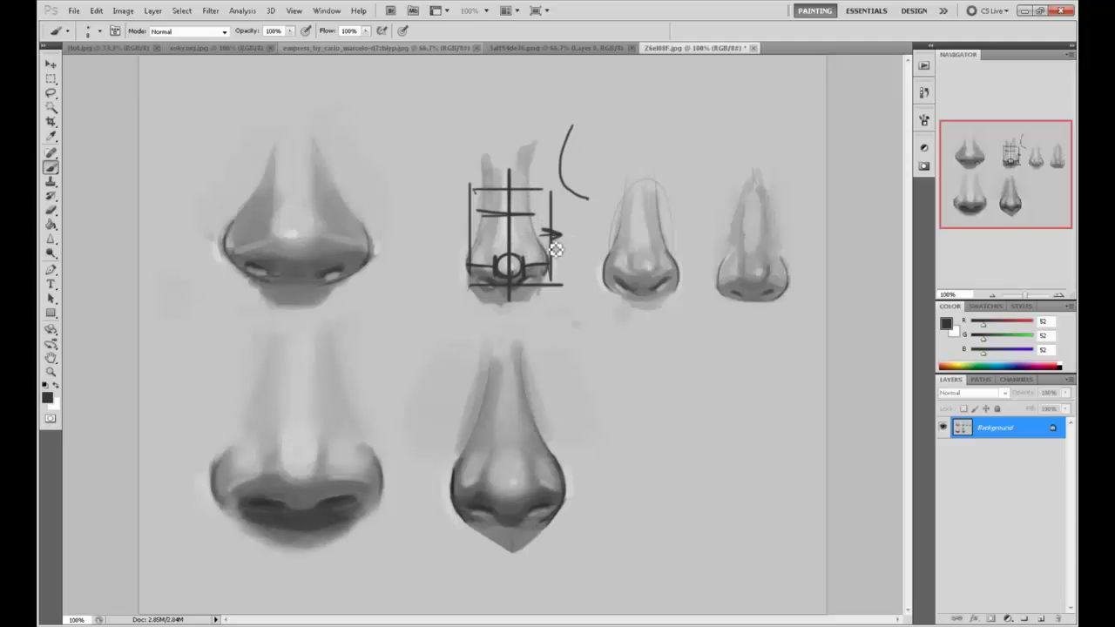
pyautogui.moveTo(471, 334); pyautogui.dragTo(557, 344)
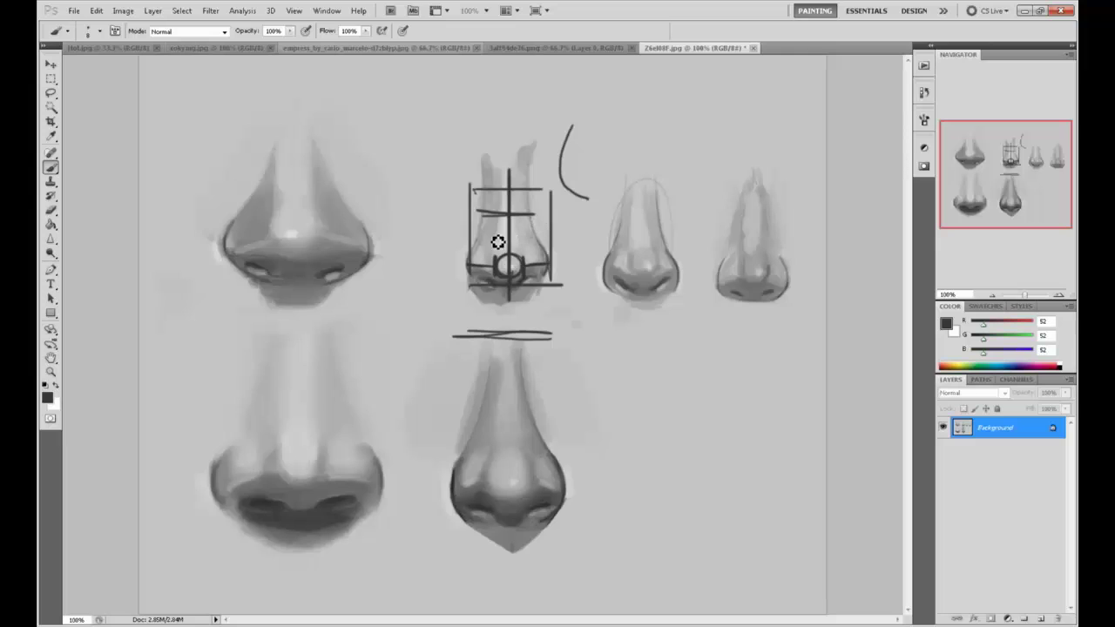
pyautogui.keyDown('shift'); pyautogui.click(506, 213); pyautogui.keyUp('shift')
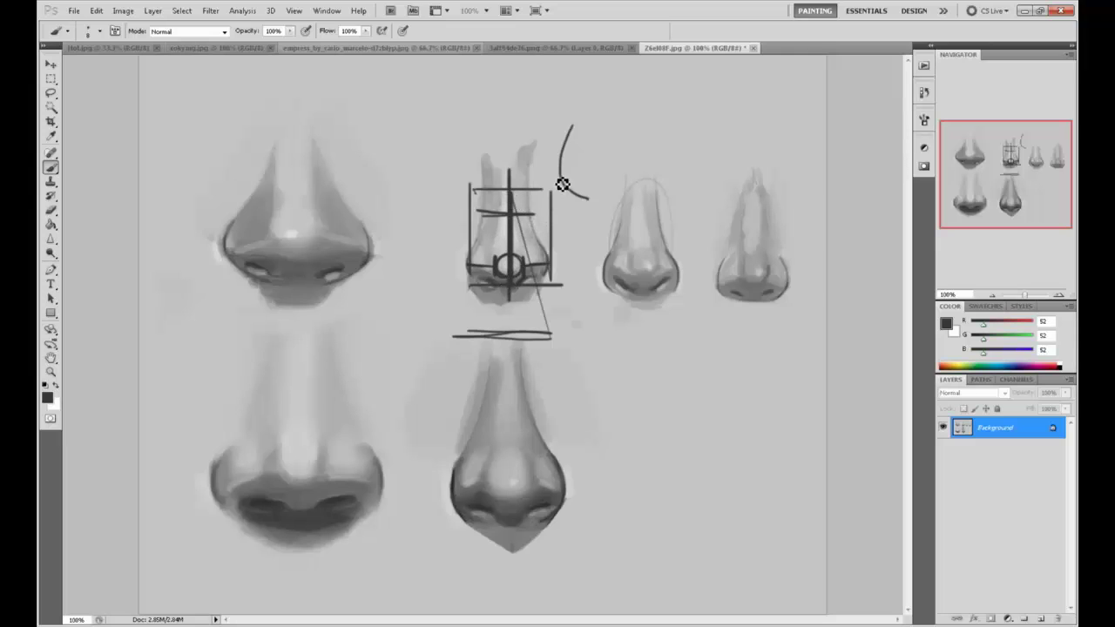
# - Draw a large inverted triangle around the boxed nose, wide above it and narrowing to the lines below
pyautogui.moveTo(562, 173); pyautogui.dragTo(670, 172)
pyautogui.moveTo(463, 175); pyautogui.dragTo(362, 175)
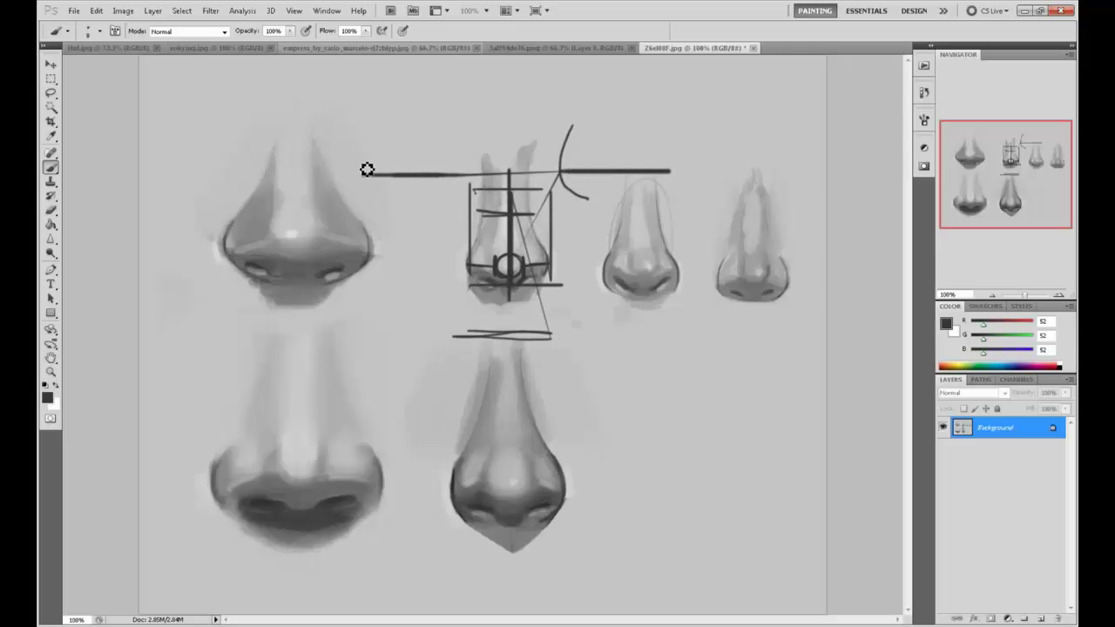
pyautogui.moveTo(563, 336); pyautogui.dragTo(478, 337)
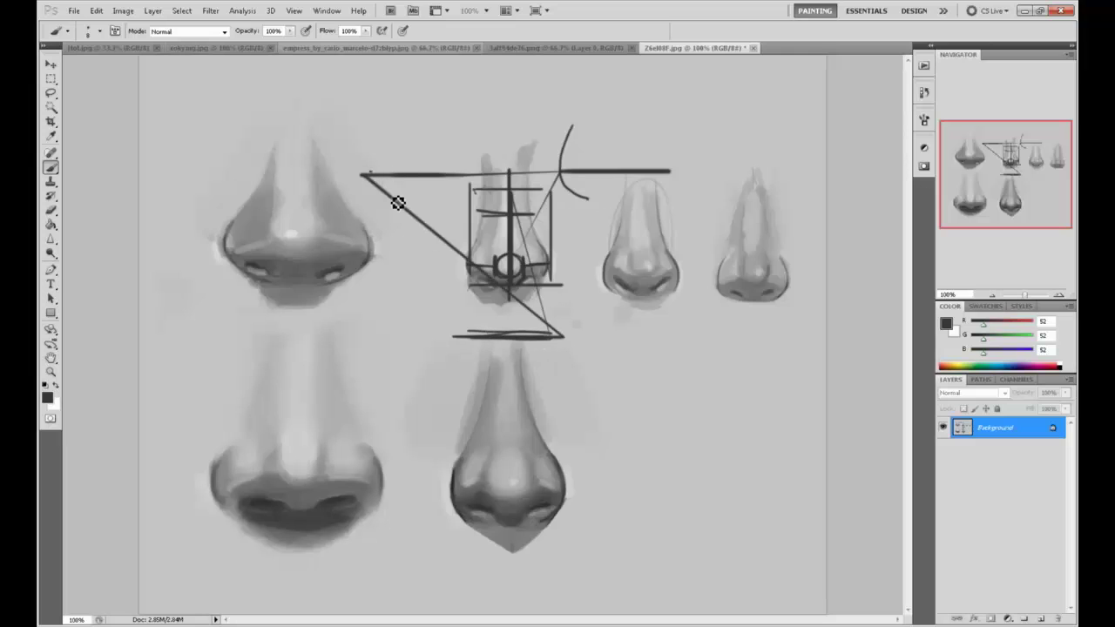
pyautogui.moveTo(372, 178)
pyautogui.mouseDown()
pyautogui.moveTo(465, 332)
pyautogui.moveTo(706, 171)
pyautogui.mouseUp()
pyautogui.moveTo(681, 185); pyautogui.dragTo(630, 230)
pyautogui.keyDown('shift'); pyautogui.click(519, 344); pyautogui.keyUp('shift')
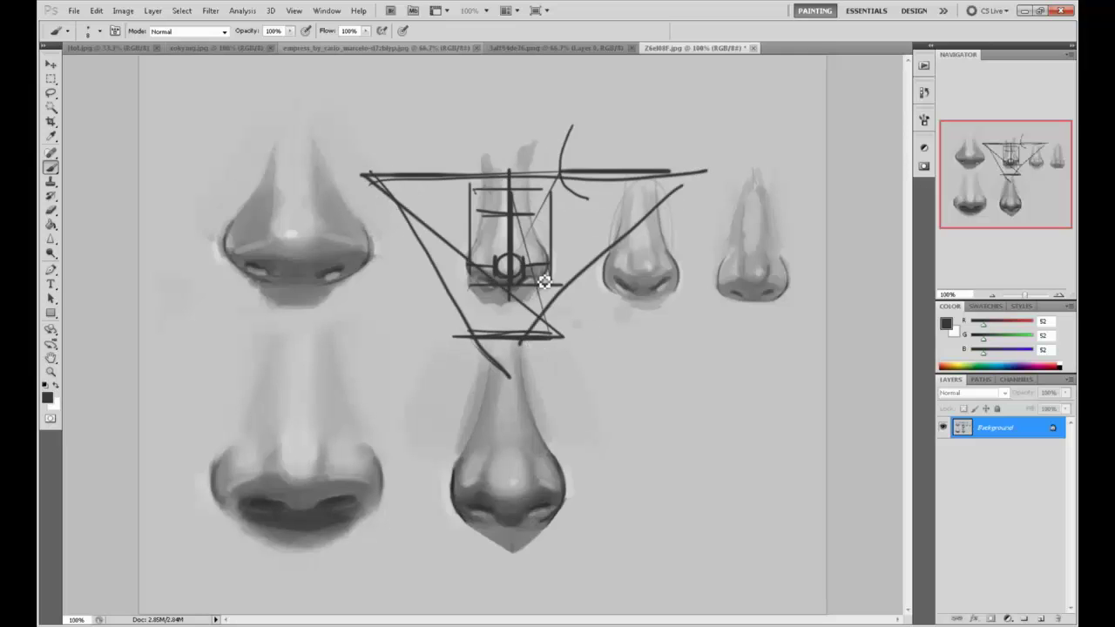
# - Doodle an upright triangle figure with eyes, a mouth, legs and arms in the empty area under the smaller noses
pyautogui.moveTo(658, 310)
pyautogui.mouseDown()
pyautogui.moveTo(564, 438)
pyautogui.moveTo(749, 412)
pyautogui.moveTo(561, 438)
pyautogui.mouseUp()
pyautogui.moveTo(684, 333); pyautogui.dragTo(660, 349)
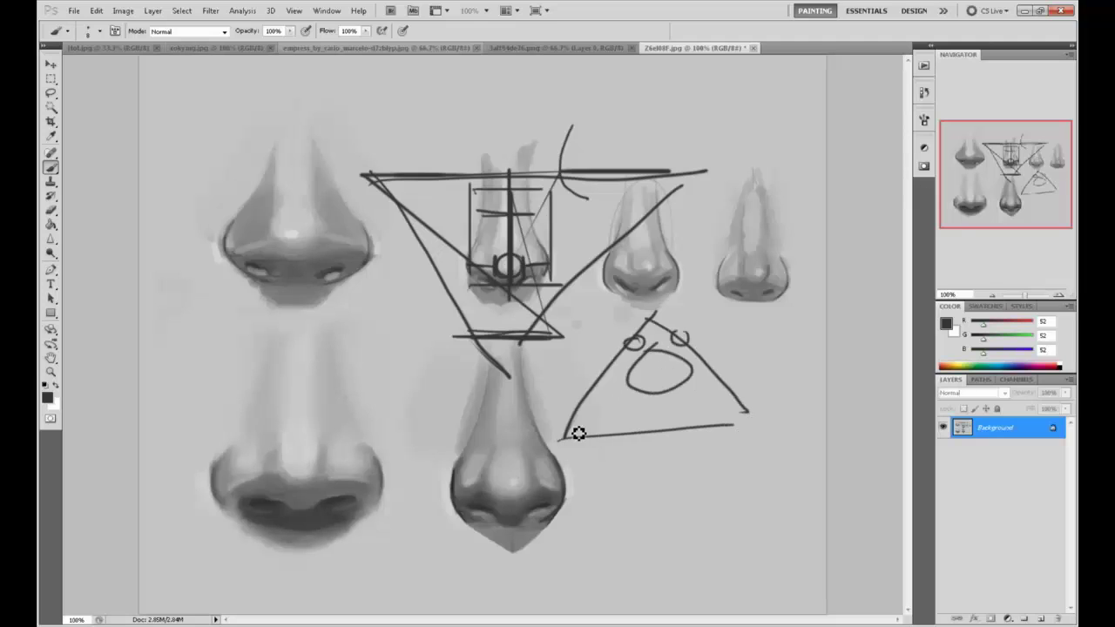
pyautogui.moveTo(566, 426); pyautogui.dragTo(747, 407)
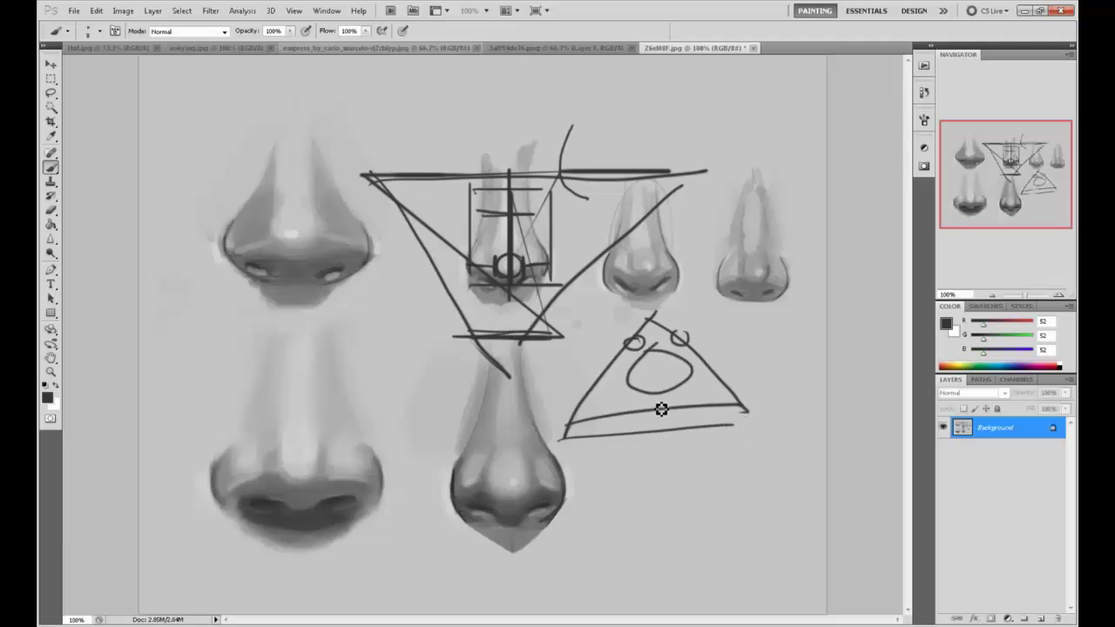
pyautogui.moveTo(662, 431)
pyautogui.mouseDown()
pyautogui.moveTo(662, 453)
pyautogui.moveTo(636, 462)
pyautogui.moveTo(682, 454)
pyautogui.mouseUp()
pyautogui.moveTo(590, 389); pyautogui.dragTo(566, 397)
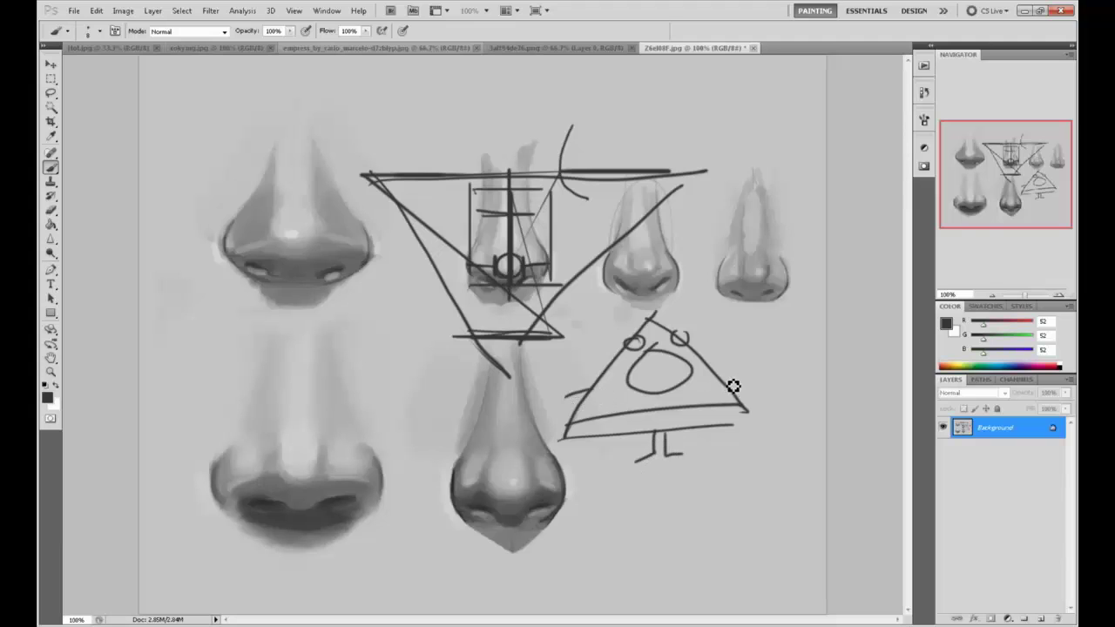
pyautogui.moveTo(724, 380); pyautogui.dragTo(759, 384)
# - Undo the triangle figure, inverted triangle and centre lines, back to the box and circled tip on the second nose
pyautogui.hotkey('ctrl', 'z')
pyautogui.hotkey('ctrl', 'alt', 'z')
pyautogui.hotkey('ctrl', 'alt', 'z')
pyautogui.hotkey('ctrl', 'alt', 'z')
pyautogui.hotkey('ctrl', 'alt', 'z')
pyautogui.hotkey('ctrl', 'alt', 'z')
pyautogui.hotkey('ctrl', 'alt', 'z')
pyautogui.hotkey('ctrl', 'alt', 'z')
pyautogui.hotkey('ctrl', 'alt', 'z')
pyautogui.hotkey('ctrl', 'alt', 'z')
pyautogui.hotkey('ctrl', 'alt', 'z')
pyautogui.hotkey('ctrl', 'alt', 'z')
pyautogui.hotkey('ctrl', 'alt', 'z')
pyautogui.hotkey('ctrl', 'alt', 'z')
pyautogui.hotkey('ctrl', 'alt', 'z')
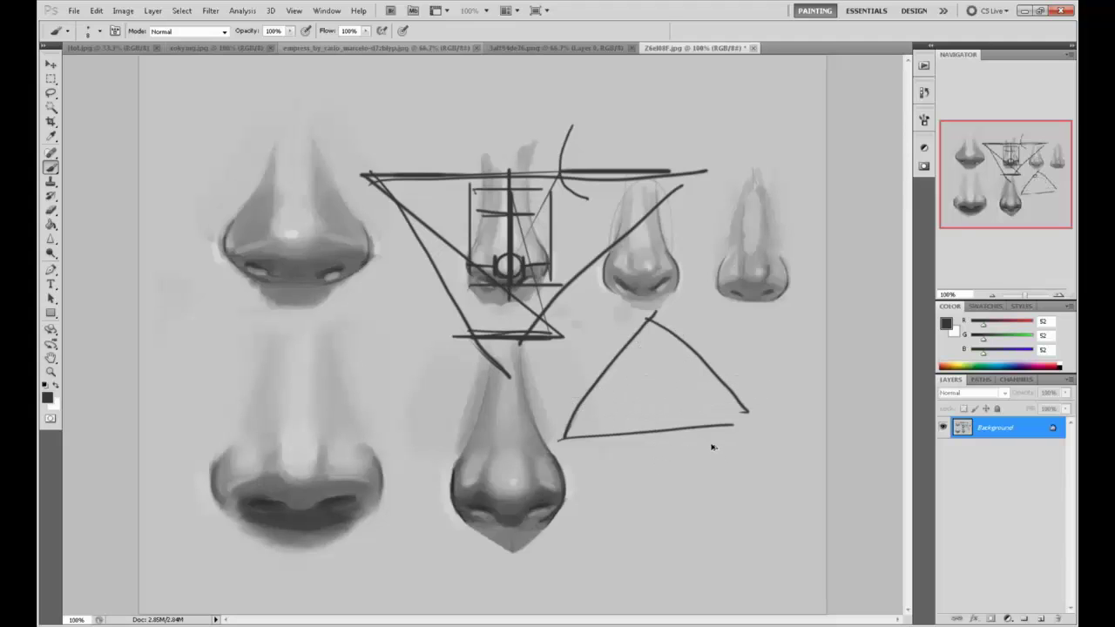
pyautogui.hotkey('ctrl', 'alt', 'z')
pyautogui.hotkey('ctrl', 'alt', 'z')
pyautogui.hotkey('ctrl', 'alt', 'z')
pyautogui.hotkey('ctrl', 'alt', 'z')
pyautogui.hotkey('ctrl', 'alt', 'z')
pyautogui.hotkey('ctrl', 'alt', 'z')
pyautogui.hotkey('ctrl', 'alt', 'z')
pyautogui.hotkey('ctrl', 'alt', 'z')
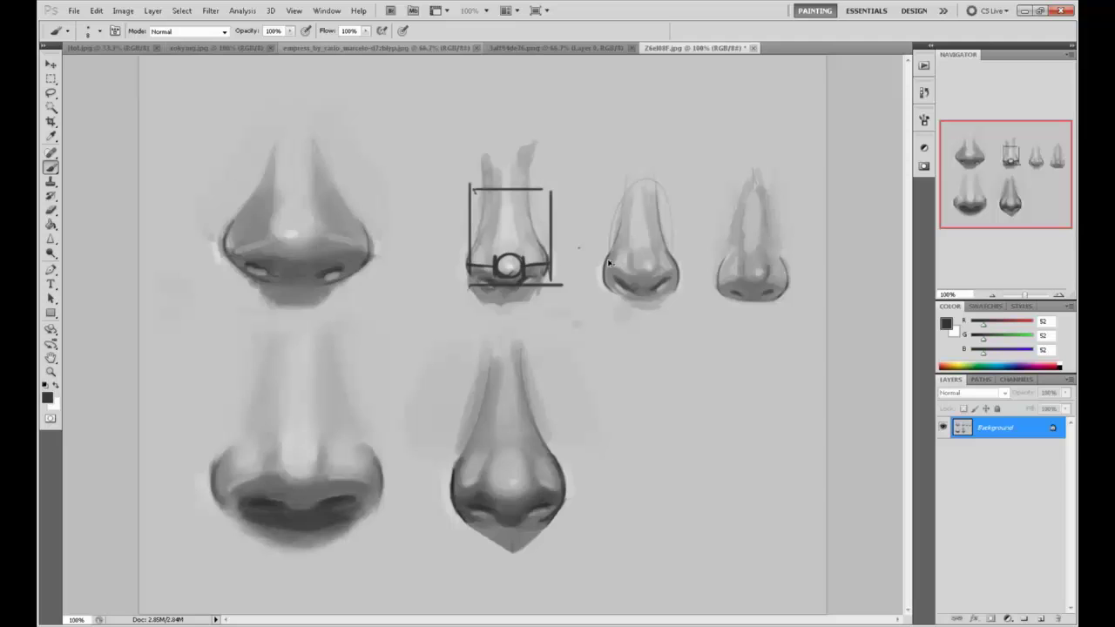
# - Revert the image in its history to the Liquify state, before the guide strokes on the second nose
pyautogui.hotkey('ctrl', 'alt', 'v')
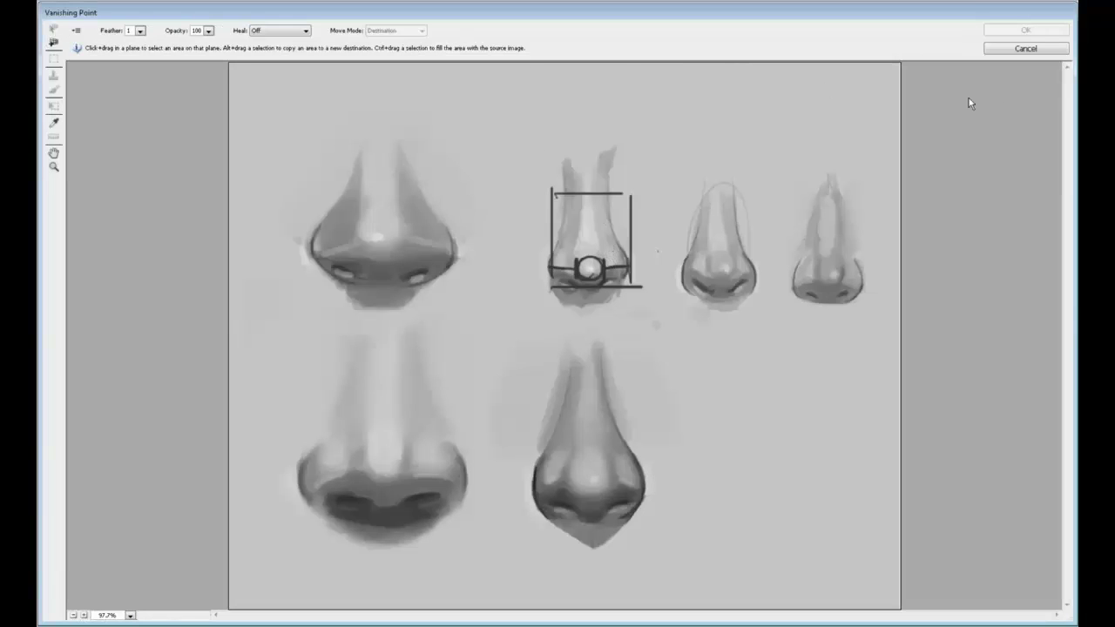
pyautogui.click(1026, 48)
pyautogui.click(923, 93)
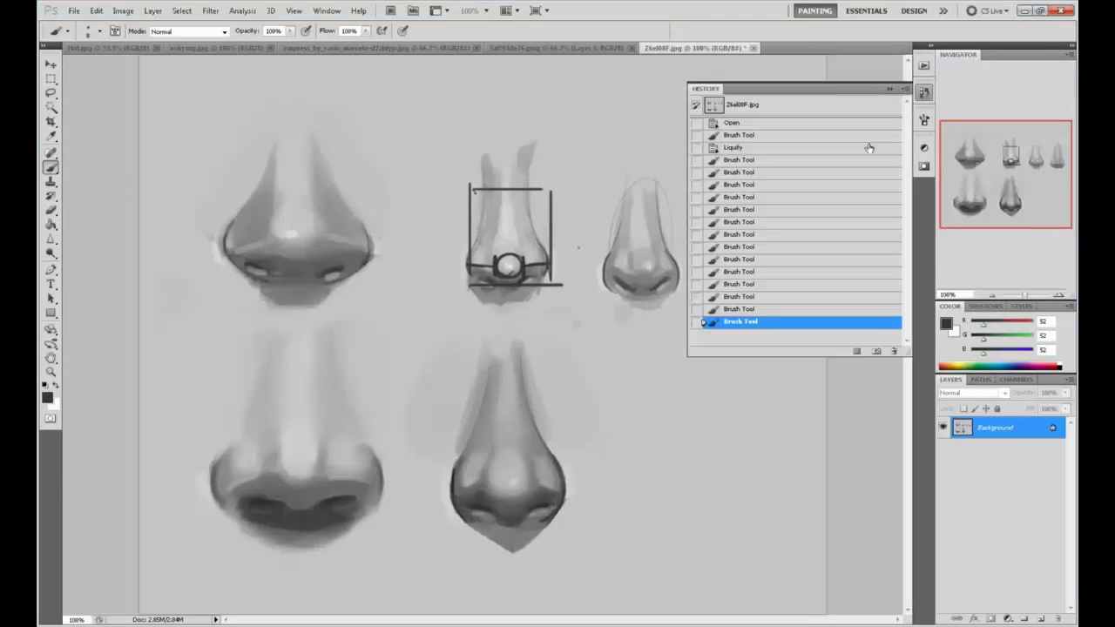
pyautogui.click(770, 161)
pyautogui.click(765, 149)
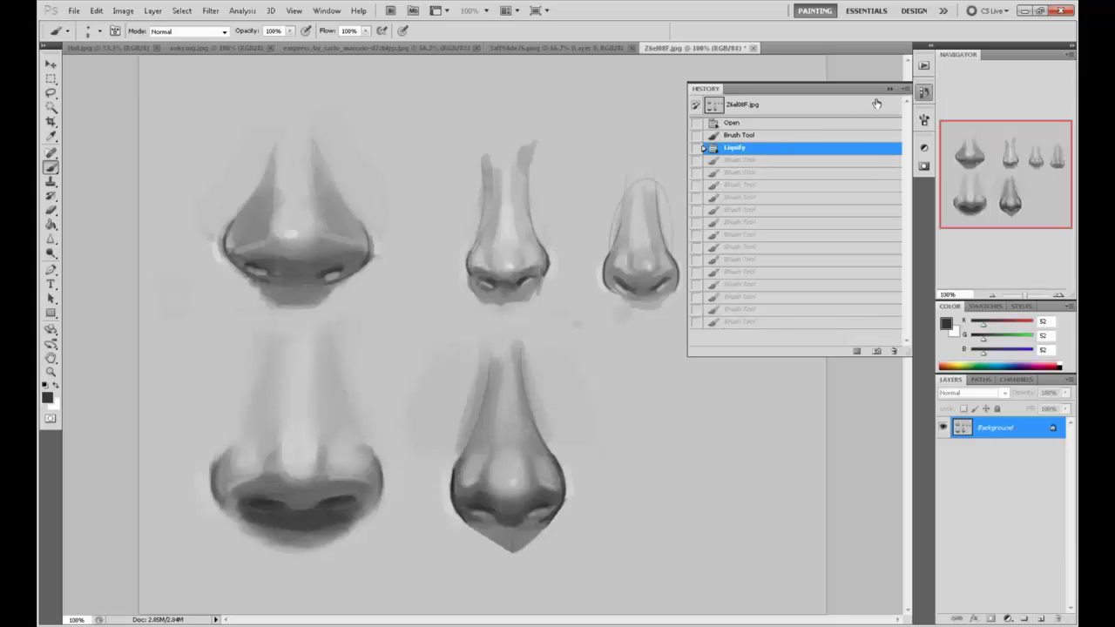
pyautogui.click(888, 89)
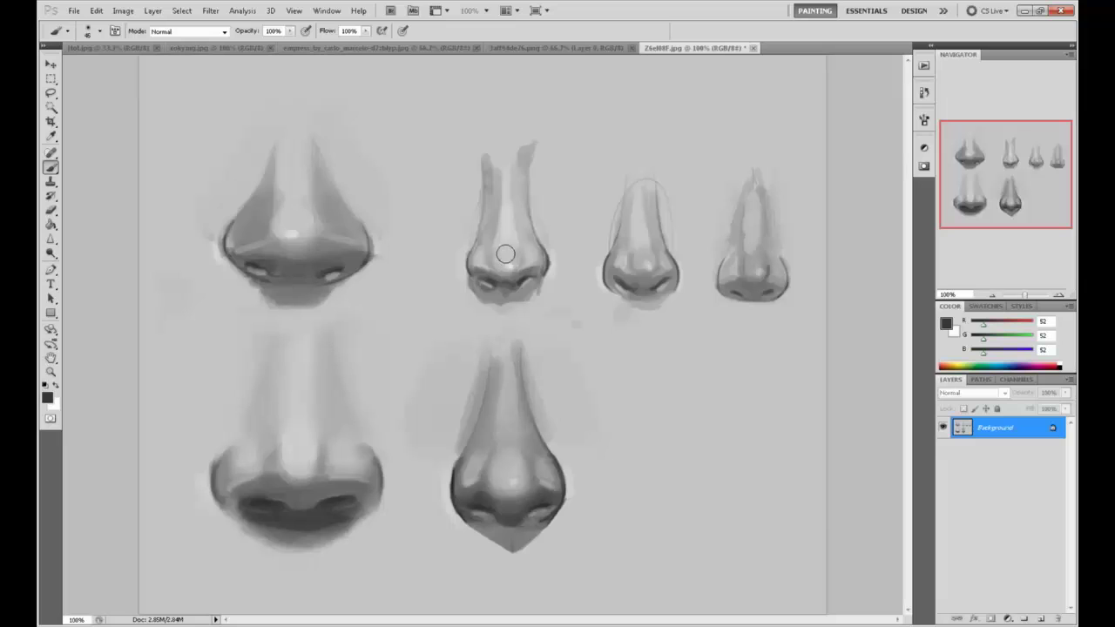
# - Try a soft light spot in mid-grey (b8b8b8) above the second nose, undo it and look for a lighter grey
pyautogui.click(945, 324)
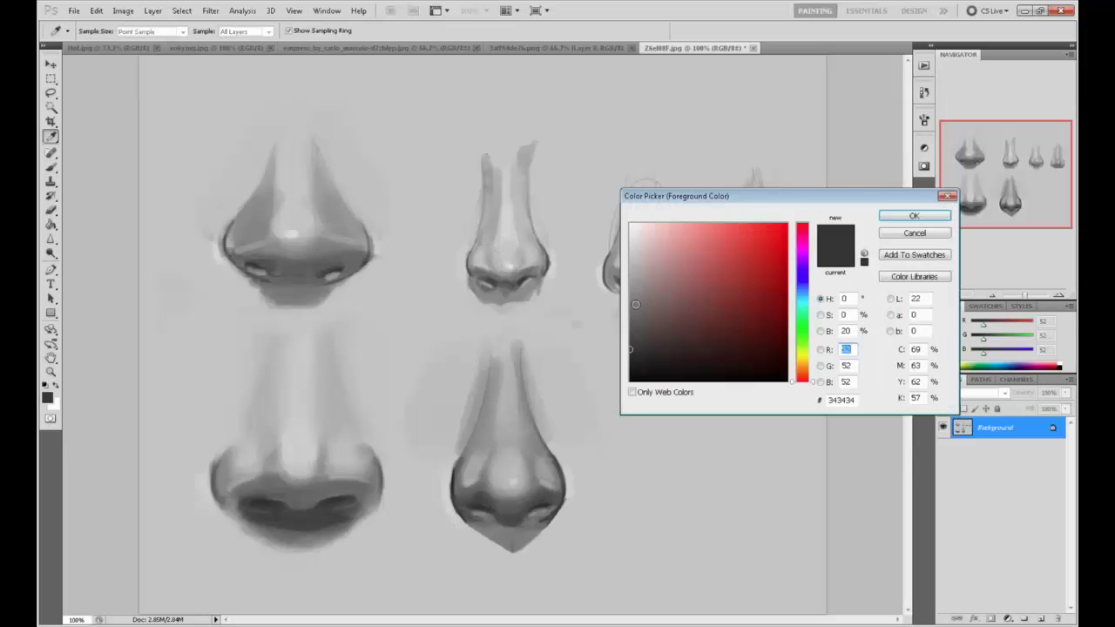
pyautogui.click(569, 261)
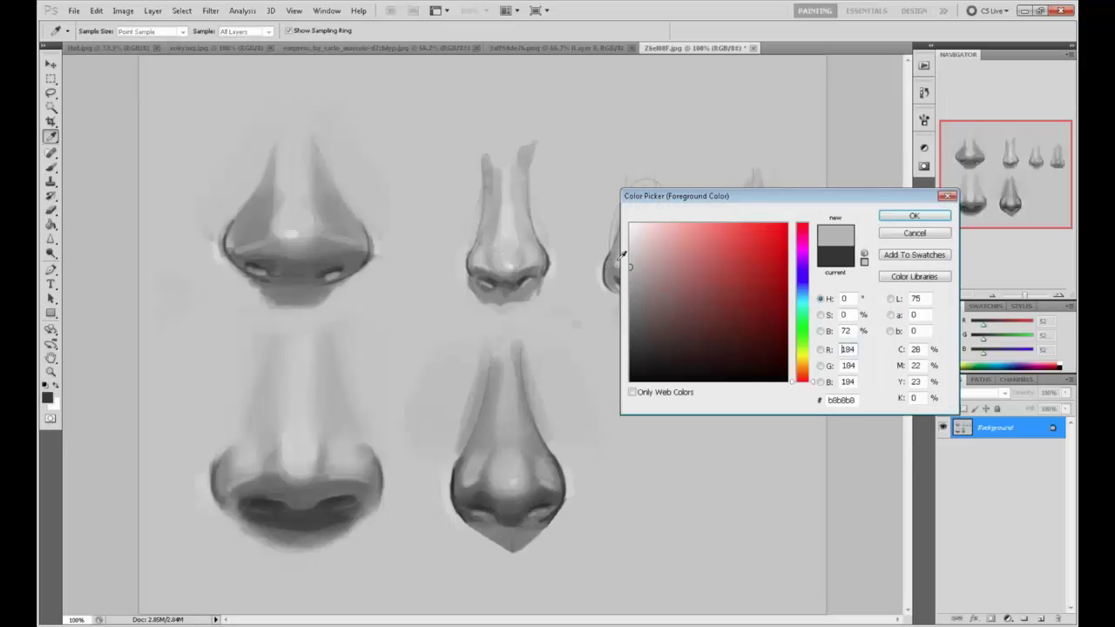
pyautogui.click(913, 215)
pyautogui.click(498, 87)
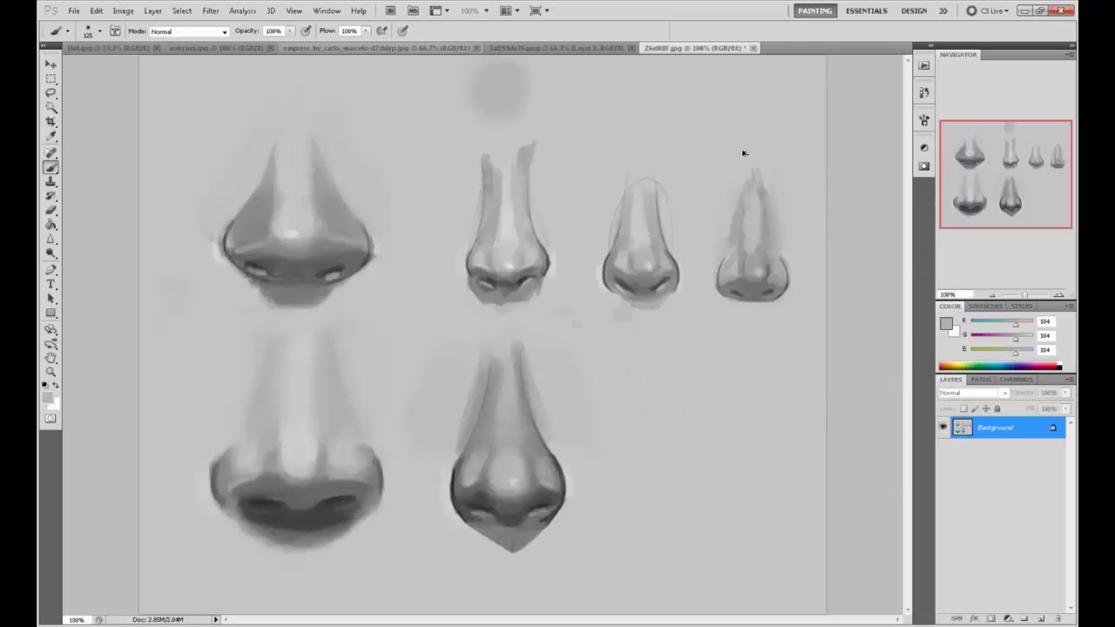
pyautogui.hotkey('ctrl', 'z')
pyautogui.click(945, 324)
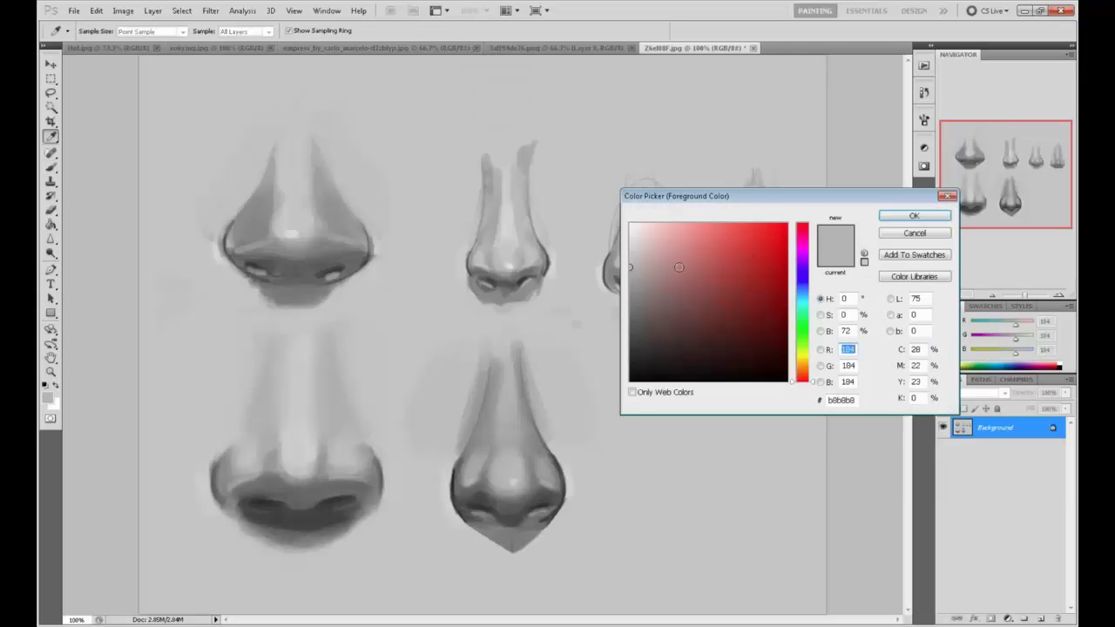
pyautogui.click(914, 216)
pyautogui.click(946, 326)
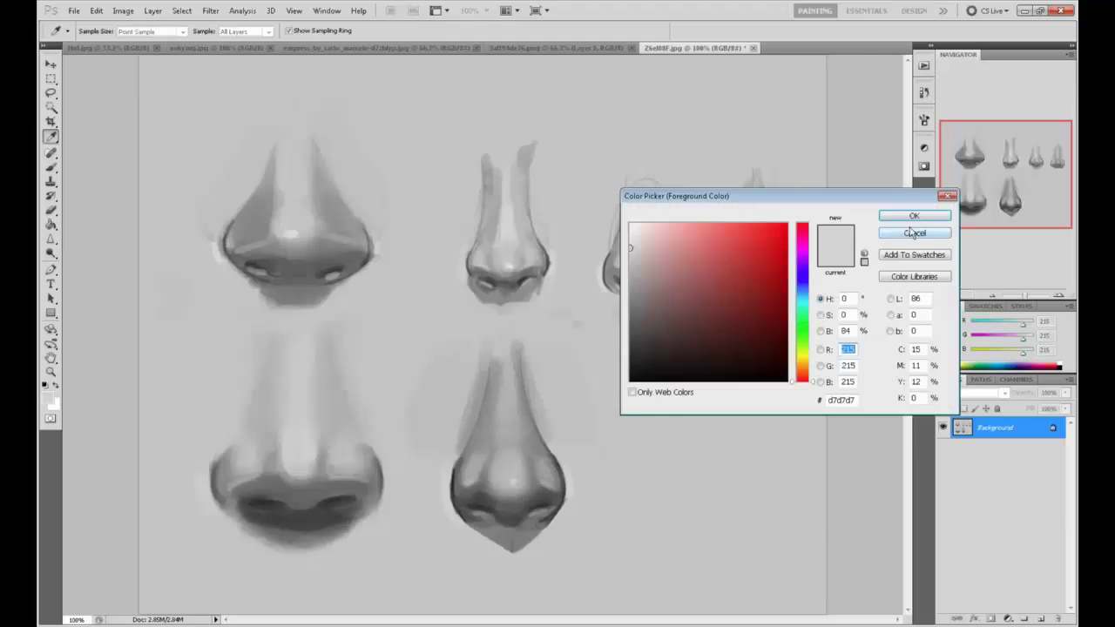
pyautogui.click(910, 232)
# - Paint a soft round light spot in very light grey (RGB 232) above each of the four upper noses
pyautogui.click(946, 324)
pyautogui.moveTo(662, 234)
pyautogui.mouseDown()
pyautogui.moveTo(582, 238)
pyautogui.moveTo(596, 236)
pyautogui.mouseUp()
pyautogui.click(908, 218)
pyautogui.moveTo(488, 108)
pyautogui.mouseDown()
pyautogui.moveTo(490, 64)
pyautogui.moveTo(476, 84)
pyautogui.moveTo(503, 79)
pyautogui.mouseUp()
pyautogui.click(290, 88)
pyautogui.moveTo(288, 59); pyautogui.dragTo(298, 74)
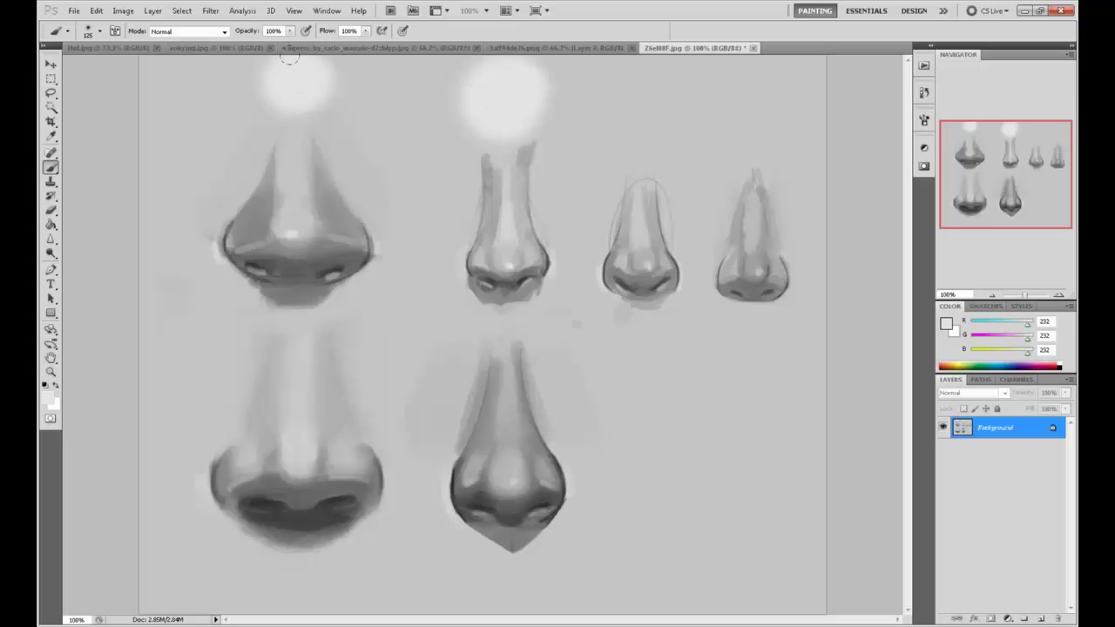
pyautogui.moveTo(631, 110)
pyautogui.mouseDown()
pyautogui.moveTo(619, 99)
pyautogui.moveTo(638, 93)
pyautogui.mouseUp()
pyautogui.moveTo(768, 113)
pyautogui.mouseDown()
pyautogui.moveTo(737, 99)
pyautogui.moveTo(747, 109)
pyautogui.mouseUp()
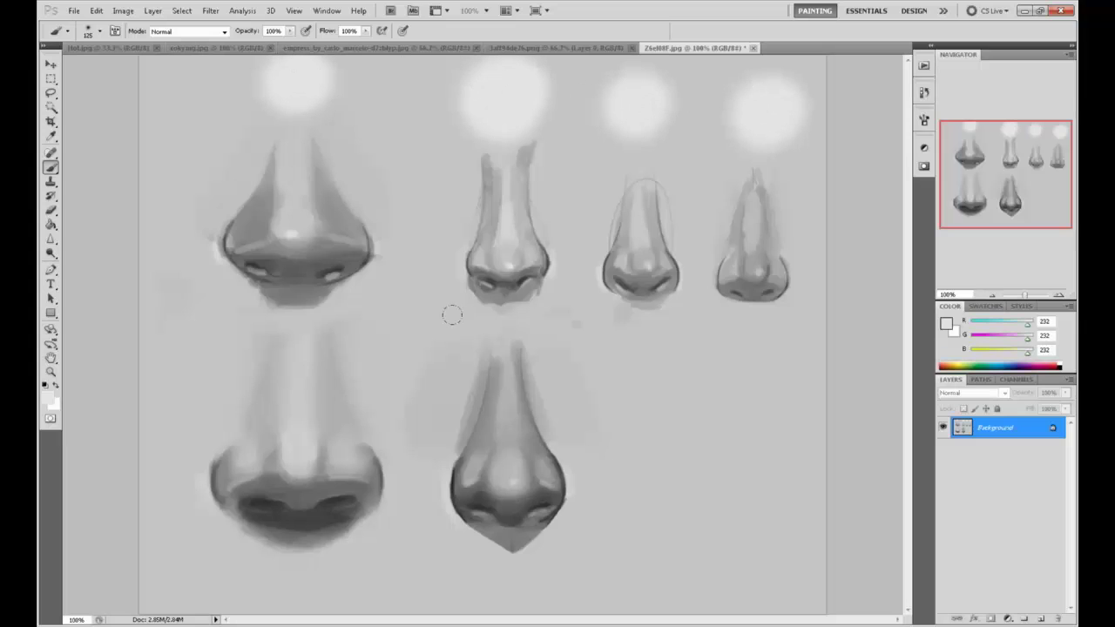
# - Lower the brush opacity to 46% and paint a rounded soft shadow under the second nose's tip with sampled greys
pyautogui.click(290, 31)
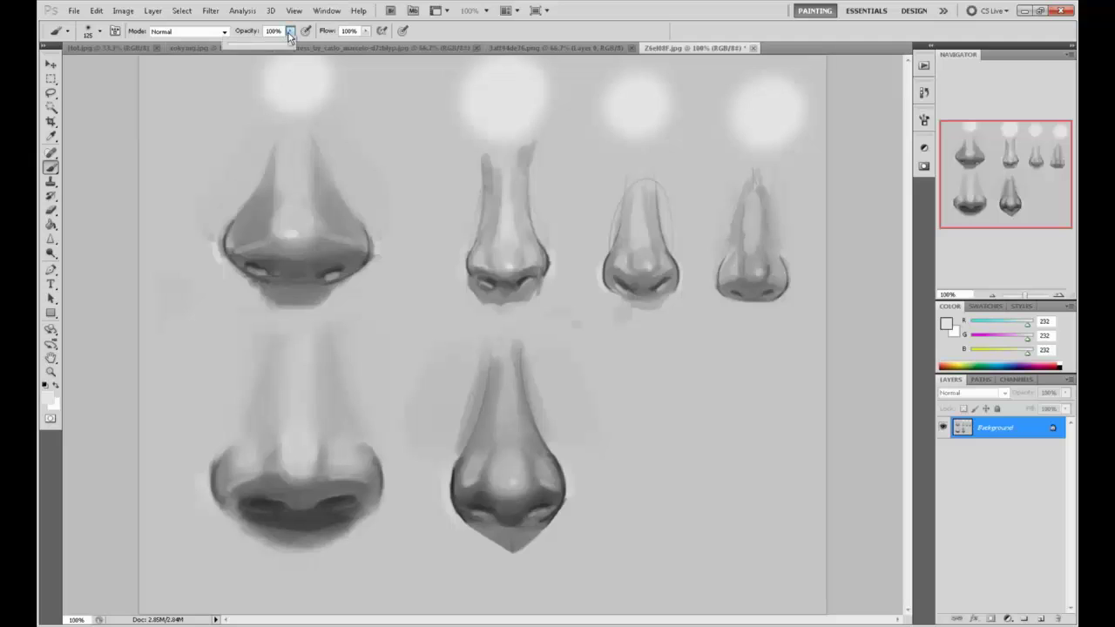
pyautogui.moveTo(291, 43); pyautogui.dragTo(256, 43)
pyautogui.keyDown('alt'); pyautogui.click(497, 297); pyautogui.keyUp('alt')
pyautogui.moveTo(489, 309)
pyautogui.mouseDown()
pyautogui.moveTo(533, 304)
pyautogui.moveTo(477, 289)
pyautogui.mouseUp()
pyautogui.keyDown('alt'); pyautogui.click(448, 283); pyautogui.keyUp('alt')
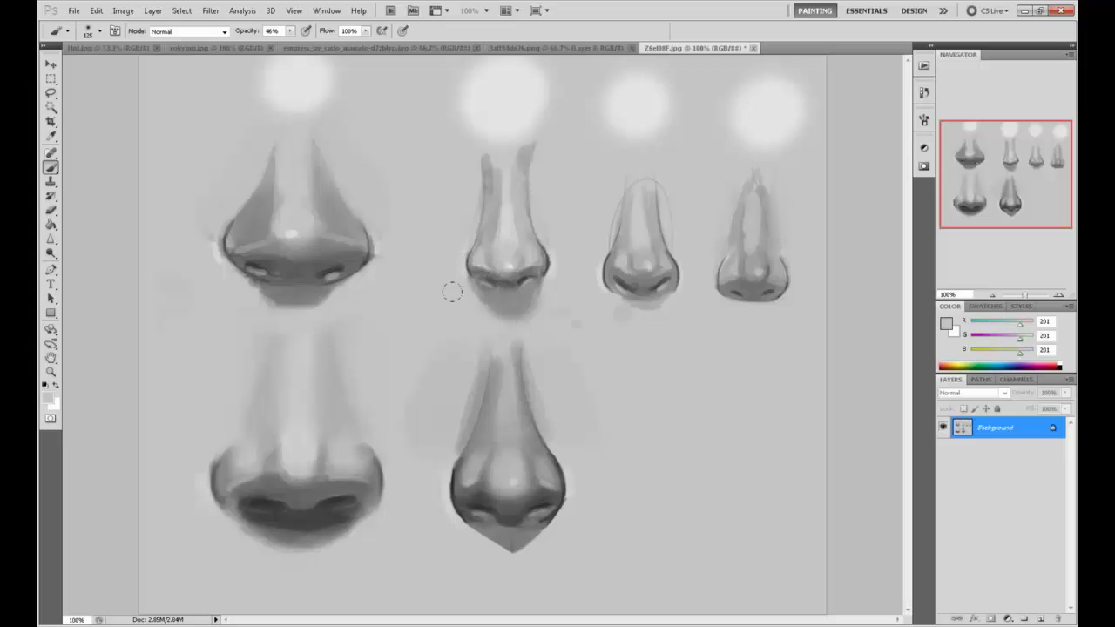
pyautogui.keyDown('alt'); pyautogui.click(523, 277); pyautogui.keyUp('alt')
# - Brighten the second nose's bridge with the light spot's grey and soften the dark stripe on its side with sampled greys
pyautogui.keyDown('alt'); pyautogui.click(513, 104); pyautogui.keyUp('alt')
pyautogui.moveTo(487, 153); pyautogui.dragTo(486, 162)
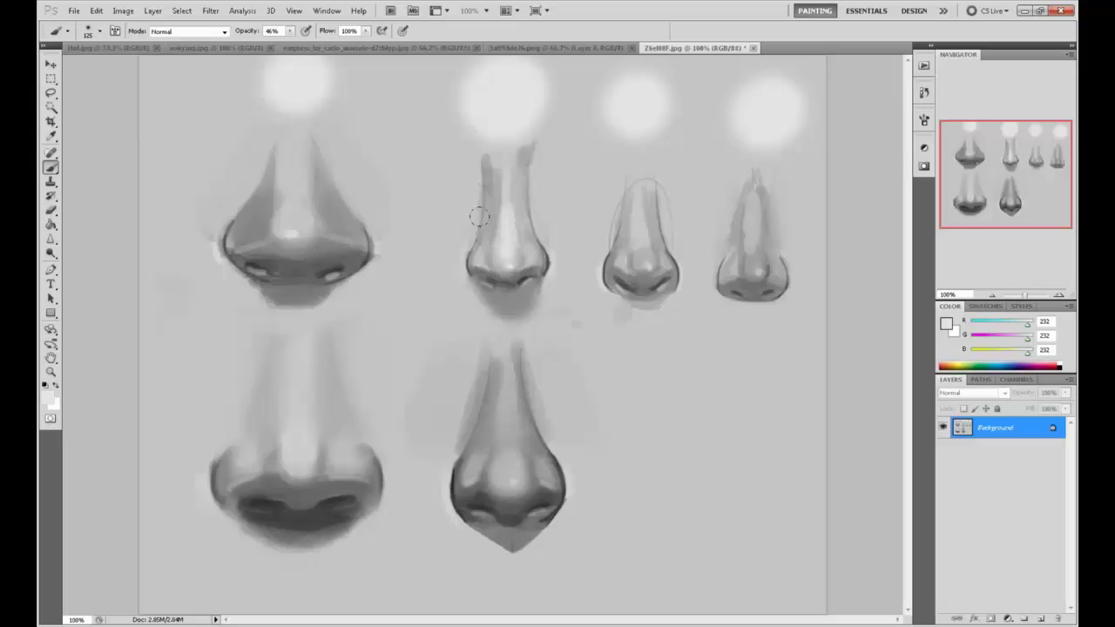
pyautogui.keyDown('alt'); pyautogui.click(499, 192); pyautogui.keyUp('alt')
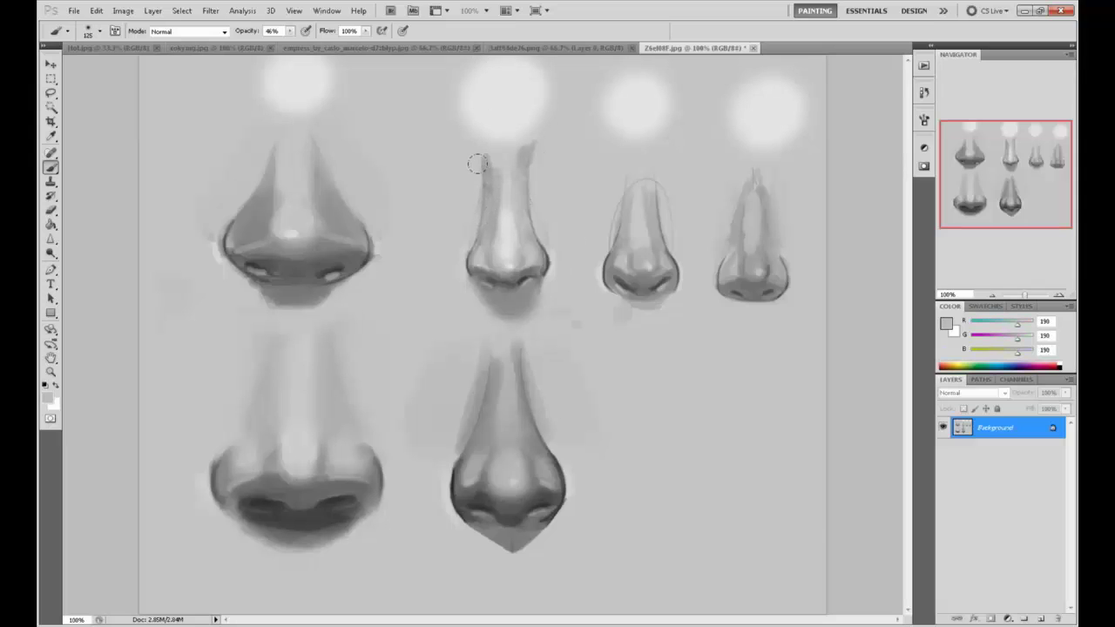
pyautogui.keyDown('alt'); pyautogui.click(496, 243); pyautogui.keyUp('alt')
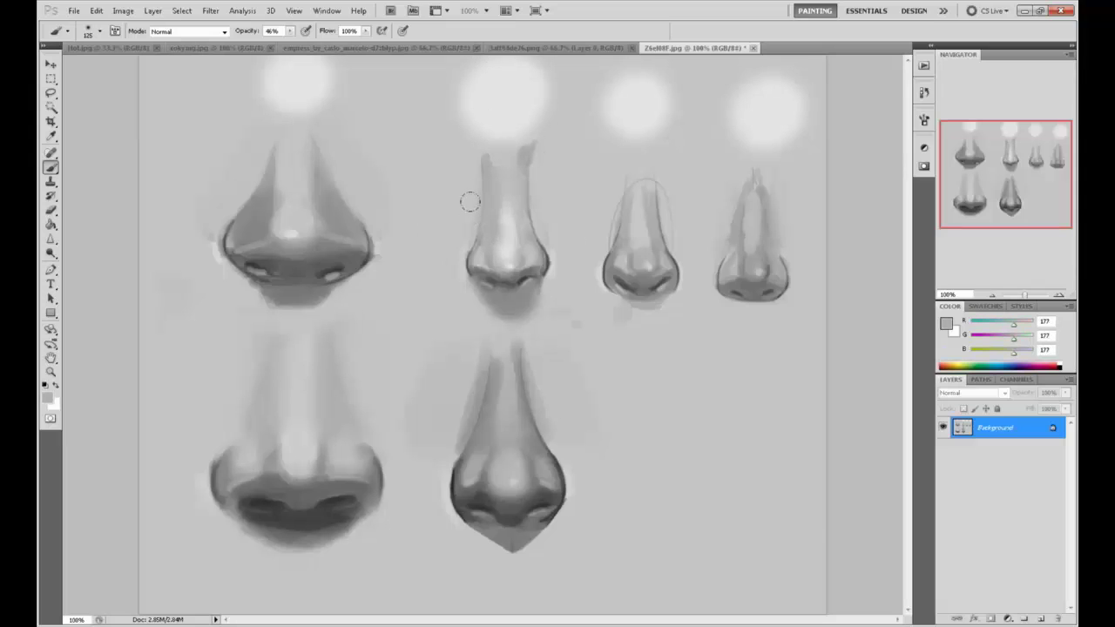
# - Lighten and blend the tip and wings of the second nose with greys sampled from around them
pyautogui.keyDown('alt'); pyautogui.click(526, 231); pyautogui.keyUp('alt')
pyautogui.keyDown('alt'); pyautogui.click(496, 232); pyautogui.keyUp('alt')
pyautogui.keyDown('alt'); pyautogui.click(489, 258); pyautogui.keyUp('alt')
pyautogui.keyDown('alt'); pyautogui.click(514, 258); pyautogui.keyUp('alt')
pyautogui.keyDown('alt'); pyautogui.click(492, 227); pyautogui.keyUp('alt')
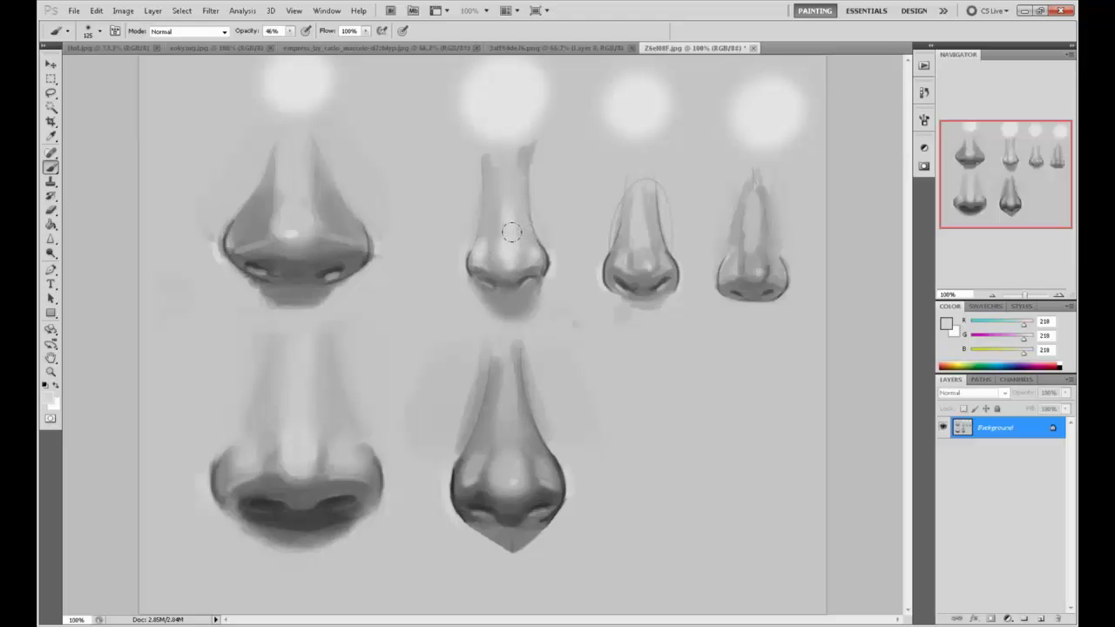
# - Soften the outer edge of the second nose's bridge with sampled background and bridge greys
pyautogui.keyDown('alt'); pyautogui.click(464, 217); pyautogui.keyUp('alt')
pyautogui.keyDown('alt'); pyautogui.click(500, 215); pyautogui.keyUp('alt')
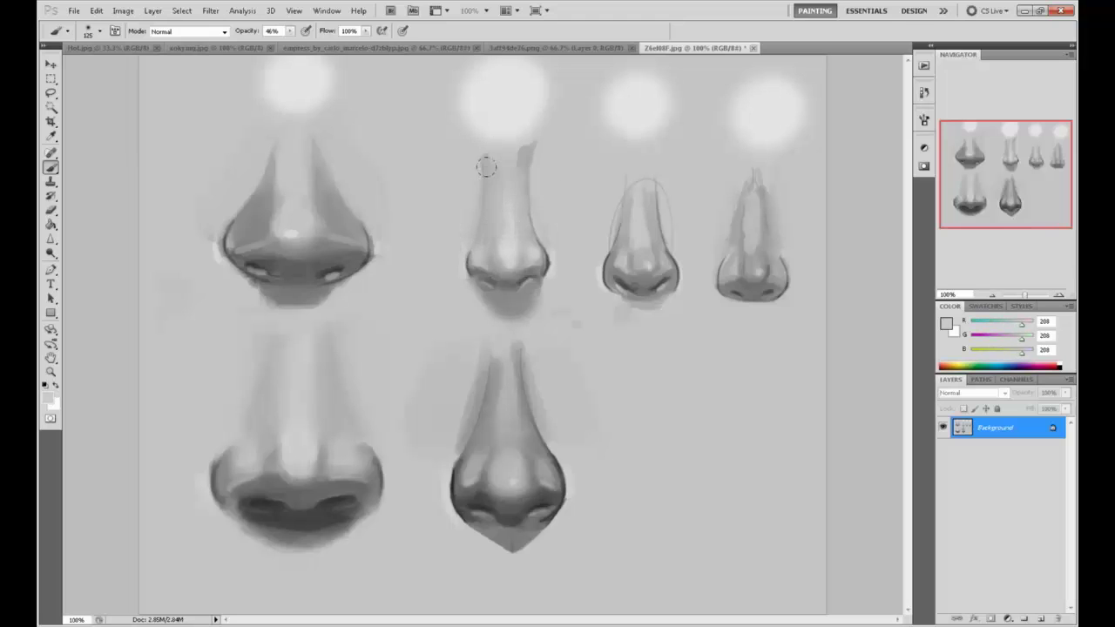
pyautogui.keyDown('alt'); pyautogui.click(468, 217); pyautogui.keyUp('alt')
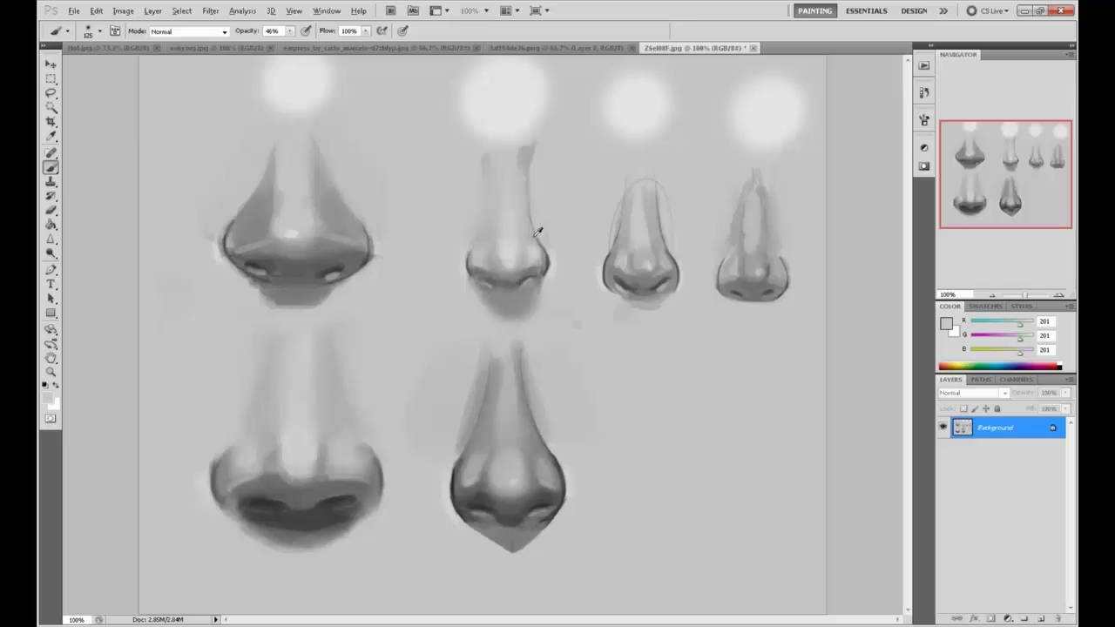
# - Try darkening both sides of the lower-left nose's bridge with a grey sampled from the first nose, and undo the strokes
pyautogui.keyDown('alt'); pyautogui.click(343, 208); pyautogui.keyUp('alt')
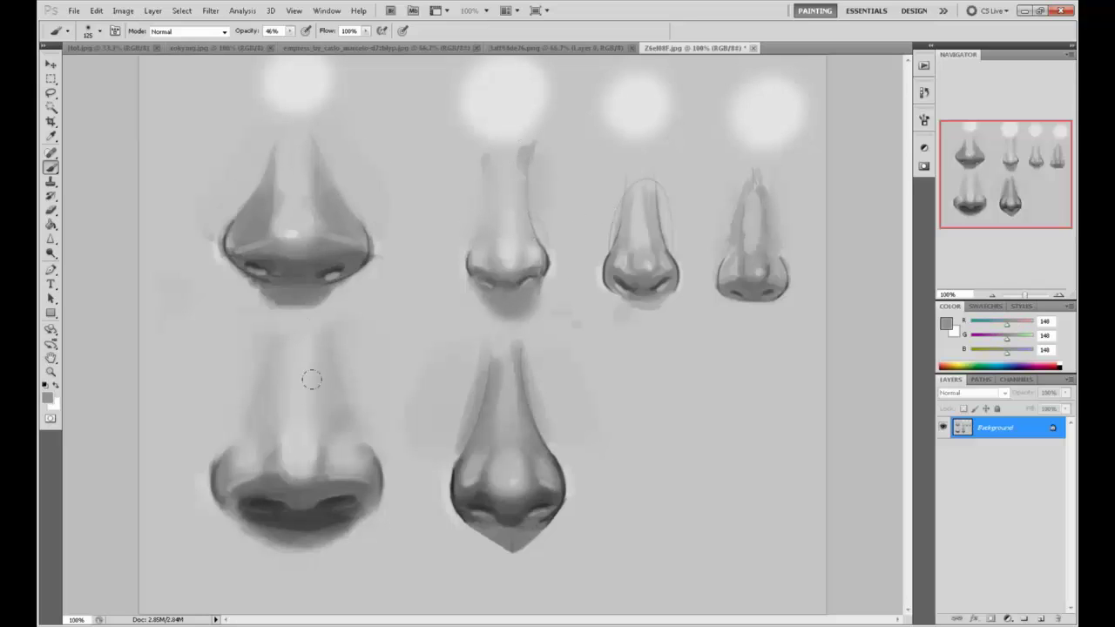
pyautogui.moveTo(329, 406); pyautogui.dragTo(337, 338)
pyautogui.moveTo(266, 375); pyautogui.dragTo(273, 416)
pyautogui.moveTo(274, 423)
pyautogui.mouseDown()
pyautogui.moveTo(254, 321)
pyautogui.moveTo(262, 341)
pyautogui.mouseUp()
pyautogui.hotkey('ctrl', 'alt', 'z')
pyautogui.hotkey('ctrl', 'alt', 'z')
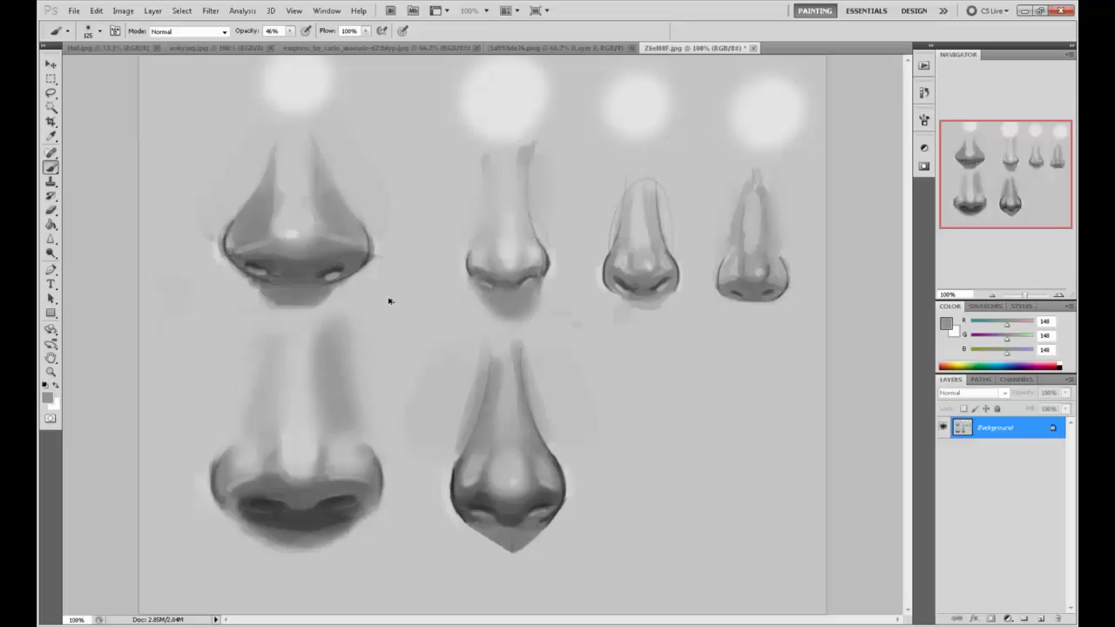
pyautogui.hotkey('ctrl', 'alt', 'z')
pyautogui.hotkey('ctrl', 'alt', 'z')
# - Shade both sides of the second nose's bridge with a sampled mid-grey, keeping a light strip down the middle
pyautogui.keyDown('alt'); pyautogui.click(529, 165); pyautogui.keyUp('alt')
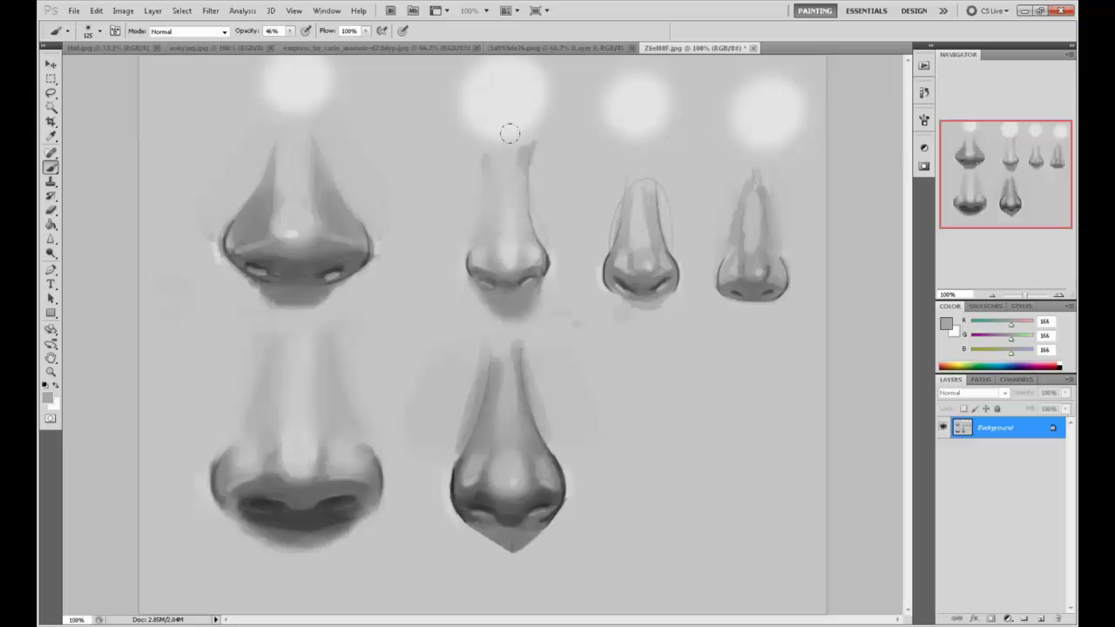
pyautogui.moveTo(526, 159); pyautogui.dragTo(515, 228)
pyautogui.moveTo(479, 165)
pyautogui.mouseDown()
pyautogui.moveTo(481, 228)
pyautogui.moveTo(510, 171)
pyautogui.moveTo(510, 210)
pyautogui.moveTo(557, 229)
pyautogui.mouseUp()
pyautogui.keyDown('alt'); pyautogui.click(508, 244); pyautogui.keyUp('alt')
pyautogui.keyDown('alt'); pyautogui.click(522, 169); pyautogui.keyUp('alt')
pyautogui.keyDown('alt'); pyautogui.click(571, 181); pyautogui.keyUp('alt')
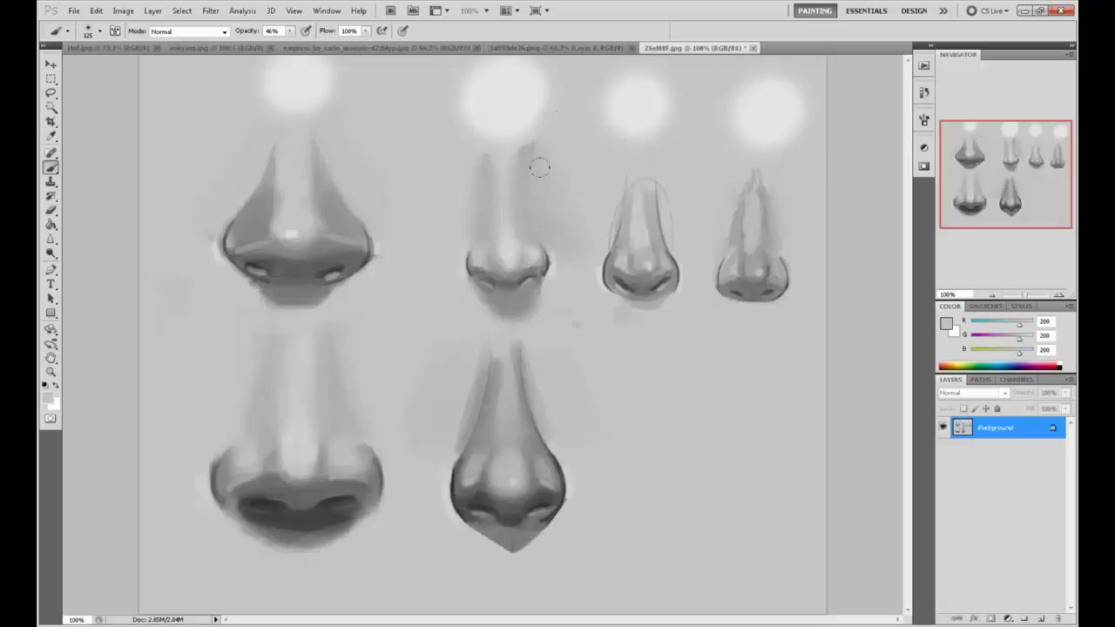
# - Spread the second nose's side shading outward and fade its upper end into the background grey
pyautogui.keyDown('alt'); pyautogui.click(482, 195); pyautogui.keyUp('alt')
pyautogui.moveTo(482, 195)
pyautogui.mouseDown()
pyautogui.moveTo(459, 154)
pyautogui.moveTo(443, 189)
pyautogui.mouseUp()
pyautogui.keyDown('alt'); pyautogui.click(461, 152); pyautogui.keyUp('alt')
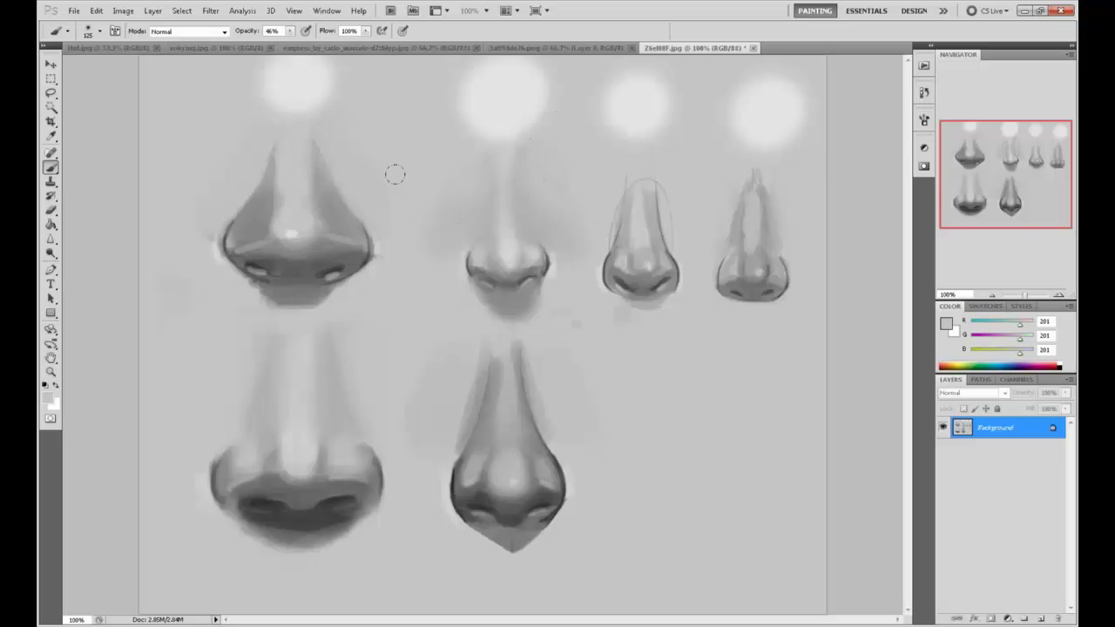
# - Soften the outlines of the second nose's wings and brighten its bridge with sampled greys
pyautogui.keyDown('alt'); pyautogui.click(464, 261); pyautogui.keyUp('alt')
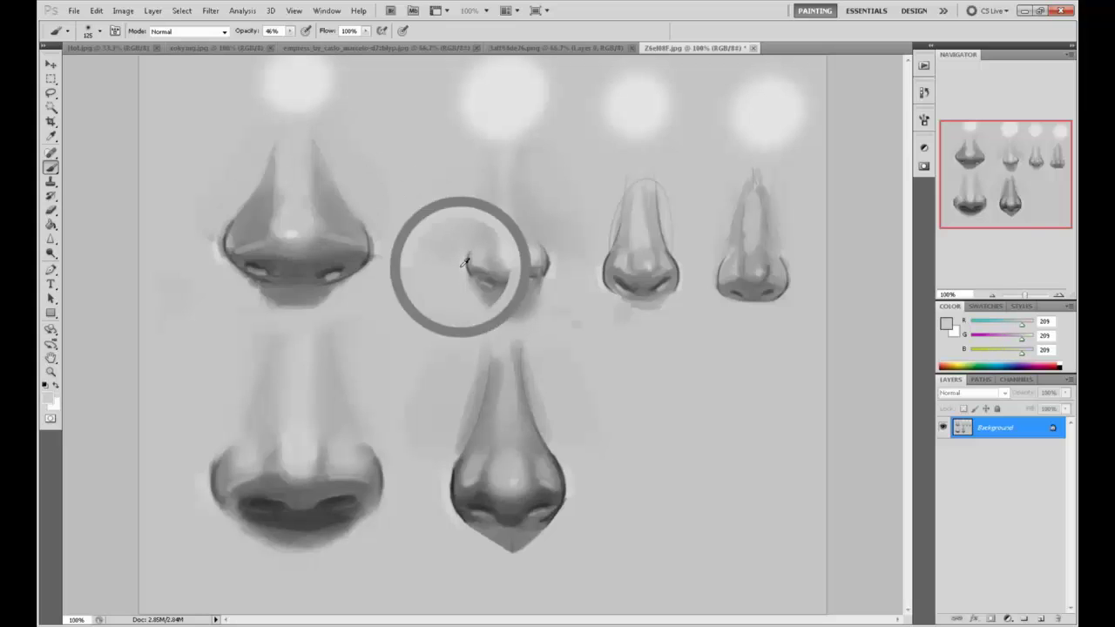
pyautogui.keyDown('alt'); pyautogui.click(558, 258); pyautogui.keyUp('alt')
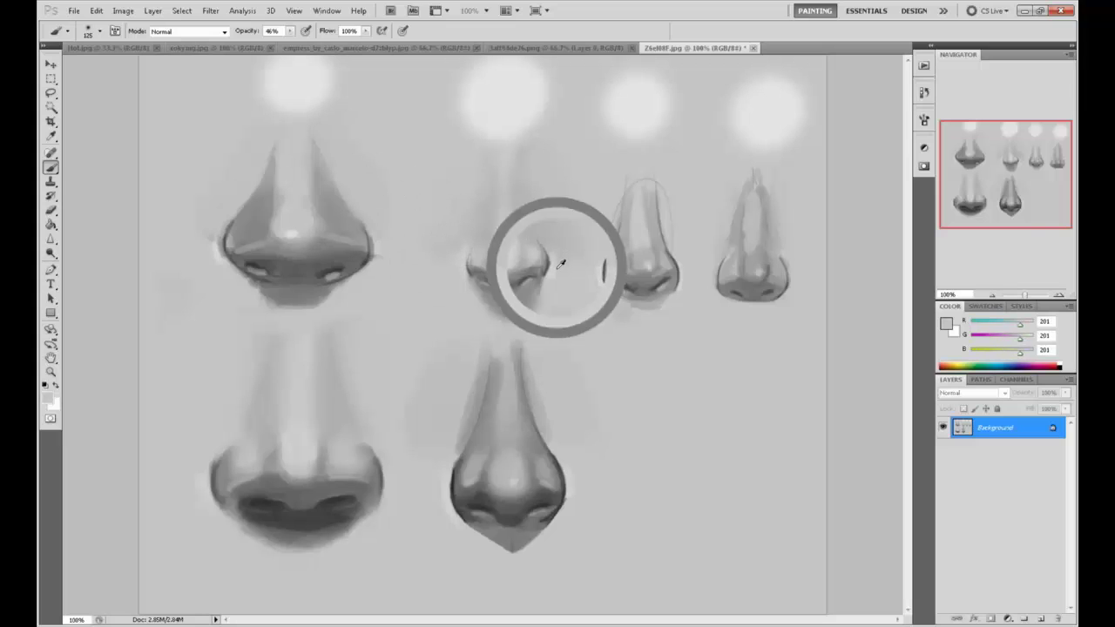
pyautogui.keyDown('alt'); pyautogui.click(515, 235); pyautogui.keyUp('alt')
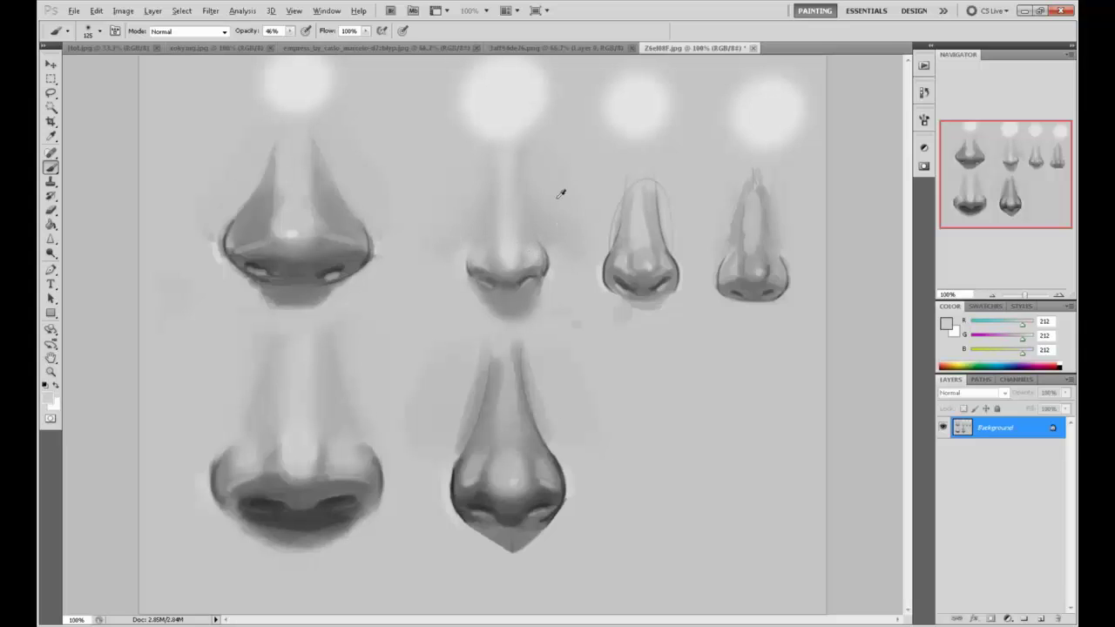
pyautogui.keyDown('alt'); pyautogui.click(332, 203); pyautogui.keyUp('alt')
pyautogui.keyDown('alt'); pyautogui.click(330, 202); pyautogui.keyUp('alt')
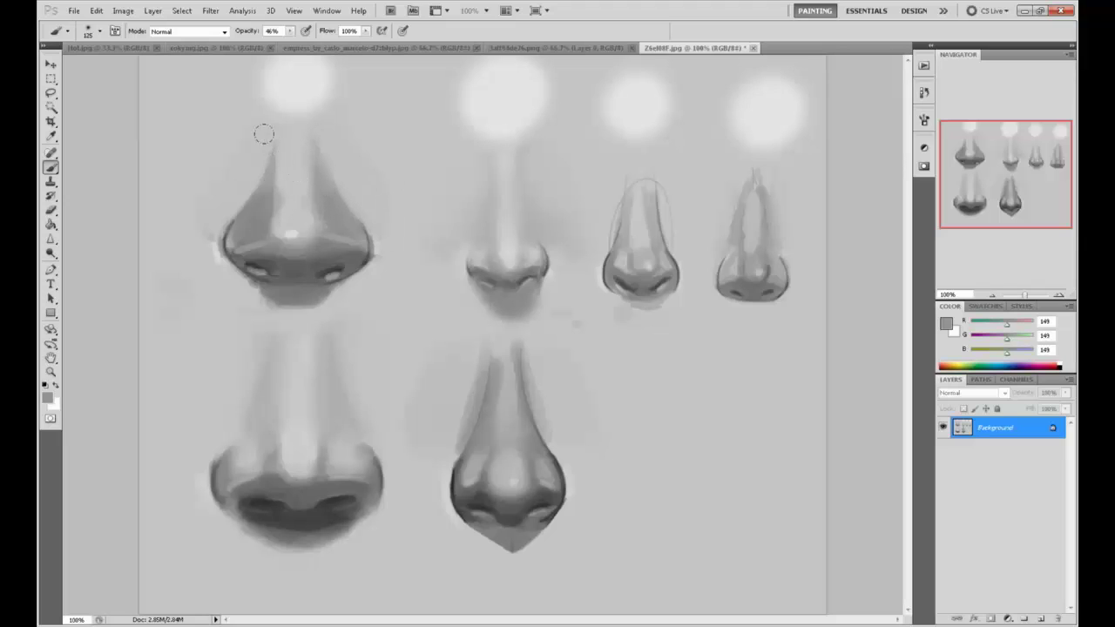
# - Set the foreground colour to pure red (ff0000) and the brush to 100% opacity and a thin 5 px tip
pyautogui.click(946, 323)
pyautogui.click(785, 222)
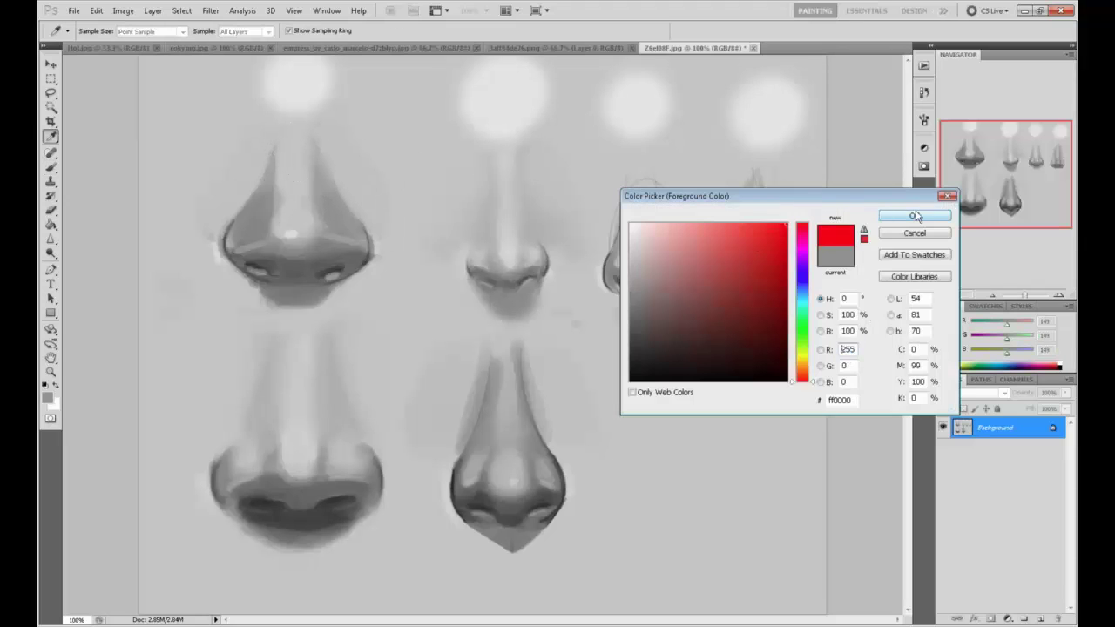
pyautogui.click(915, 218)
pyautogui.press('[')
pyautogui.press('[')
pyautogui.press('[')
pyautogui.moveTo(298, 45); pyautogui.dragTo(349, 52)
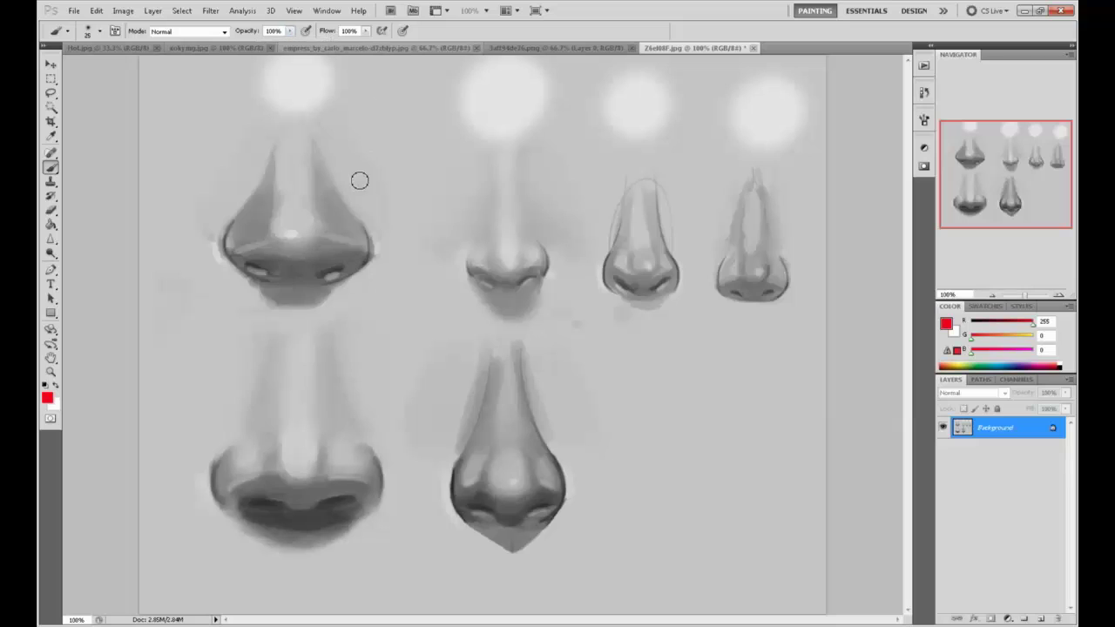
pyautogui.press('[')
pyautogui.press('[')
pyautogui.press('[')
pyautogui.press('[')
pyautogui.press('[')
pyautogui.press('[')
pyautogui.press('[')
# - Draw red construction lines along both edges of the first nose's bridge, with a crossbar and side curves flaring outward
pyautogui.moveTo(373, 196)
pyautogui.mouseDown()
pyautogui.moveTo(319, 203)
pyautogui.moveTo(360, 213)
pyautogui.mouseUp()
pyautogui.hotkey('ctrl', 'z')
pyautogui.moveTo(277, 192)
pyautogui.mouseDown()
pyautogui.moveTo(232, 214)
pyautogui.moveTo(315, 194)
pyautogui.moveTo(306, 139)
pyautogui.mouseUp()
pyautogui.moveTo(268, 223); pyautogui.dragTo(272, 140)
# - Sketch a red cross-section of the bridge between the first two light spots, with ovals below, a circled top and light-direction arrows
pyautogui.moveTo(457, 96)
pyautogui.mouseDown()
pyautogui.moveTo(385, 150)
pyautogui.moveTo(466, 111)
pyautogui.moveTo(499, 146)
pyautogui.mouseUp()
pyautogui.moveTo(407, 132)
pyautogui.mouseDown()
pyautogui.moveTo(385, 155)
pyautogui.moveTo(407, 134)
pyautogui.mouseUp()
pyautogui.moveTo(439, 130)
pyautogui.mouseDown()
pyautogui.moveTo(478, 163)
pyautogui.moveTo(440, 131)
pyautogui.mouseUp()
pyautogui.moveTo(443, 87)
pyautogui.mouseDown()
pyautogui.moveTo(420, 84)
pyautogui.moveTo(405, 117)
pyautogui.moveTo(472, 100)
pyautogui.moveTo(424, 104)
pyautogui.mouseUp()
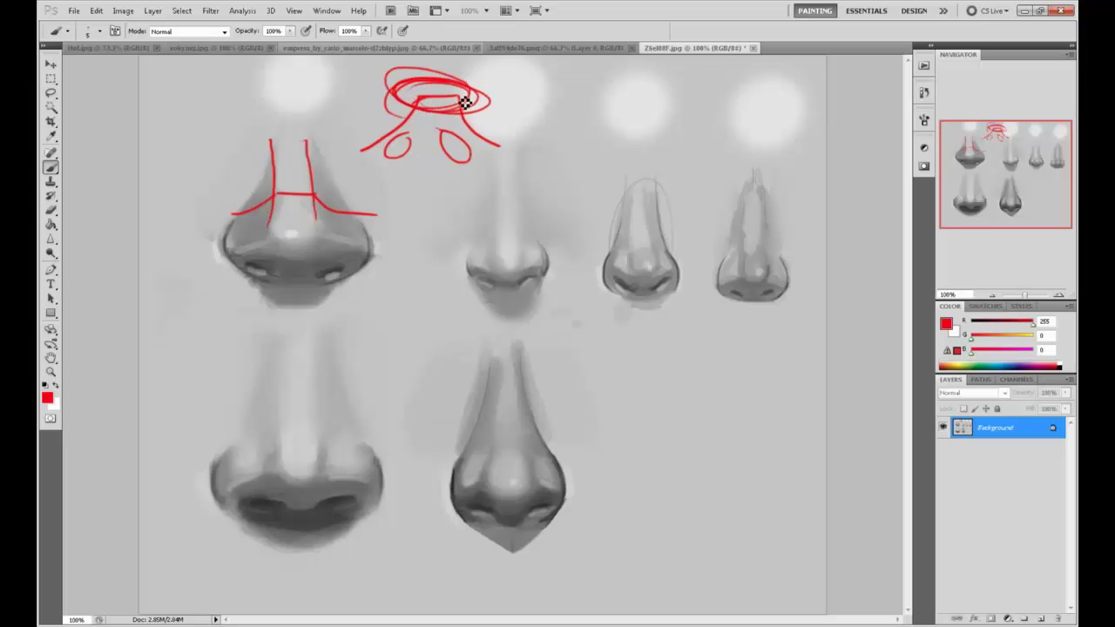
pyautogui.moveTo(492, 70); pyautogui.dragTo(463, 93)
pyautogui.moveTo(476, 62); pyautogui.dragTo(467, 92)
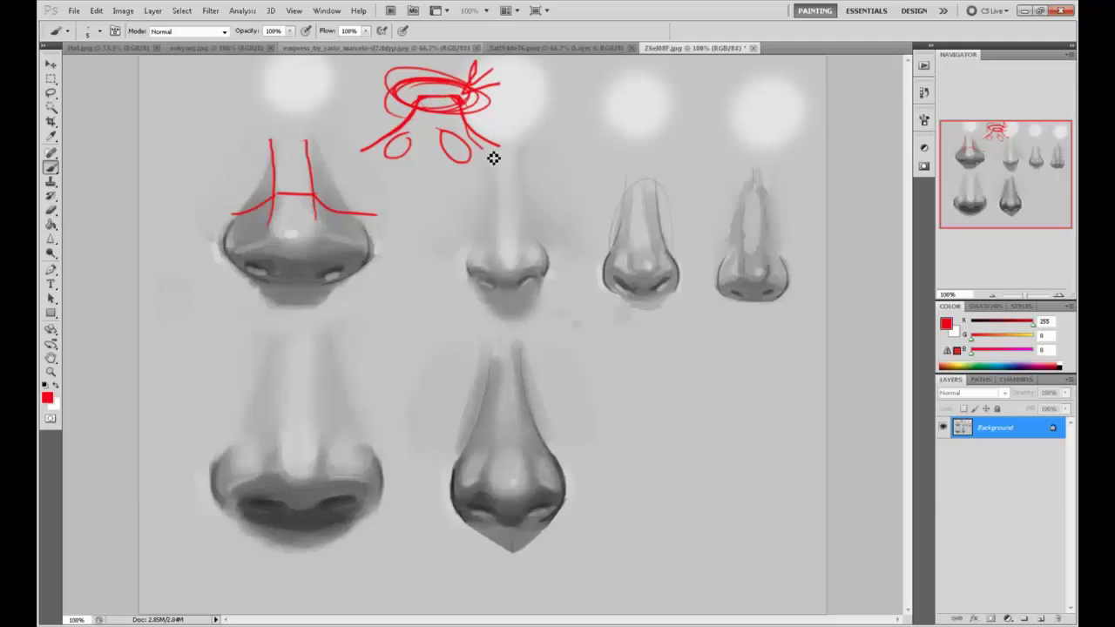
# - Undo the red cross-section sketch and the red construction lines on the first nose
pyautogui.hotkey('ctrl', 'alt', 'z')
pyautogui.hotkey('ctrl', 'alt', 'z')
pyautogui.hotkey('ctrl', 'alt', 'z')
pyautogui.hotkey('ctrl', 'alt', 'z')
pyautogui.hotkey('ctrl', 'alt', 'z')
pyautogui.hotkey('ctrl', 'alt', 'z')
pyautogui.hotkey('ctrl', 'alt', 'z')
pyautogui.hotkey('ctrl', 'alt', 'z')
pyautogui.hotkey('ctrl', 'alt', 'z')
pyautogui.hotkey('ctrl', 'alt', 'z')
pyautogui.hotkey('ctrl', 'alt', 'z')
pyautogui.hotkey('ctrl', 'alt', 'z')
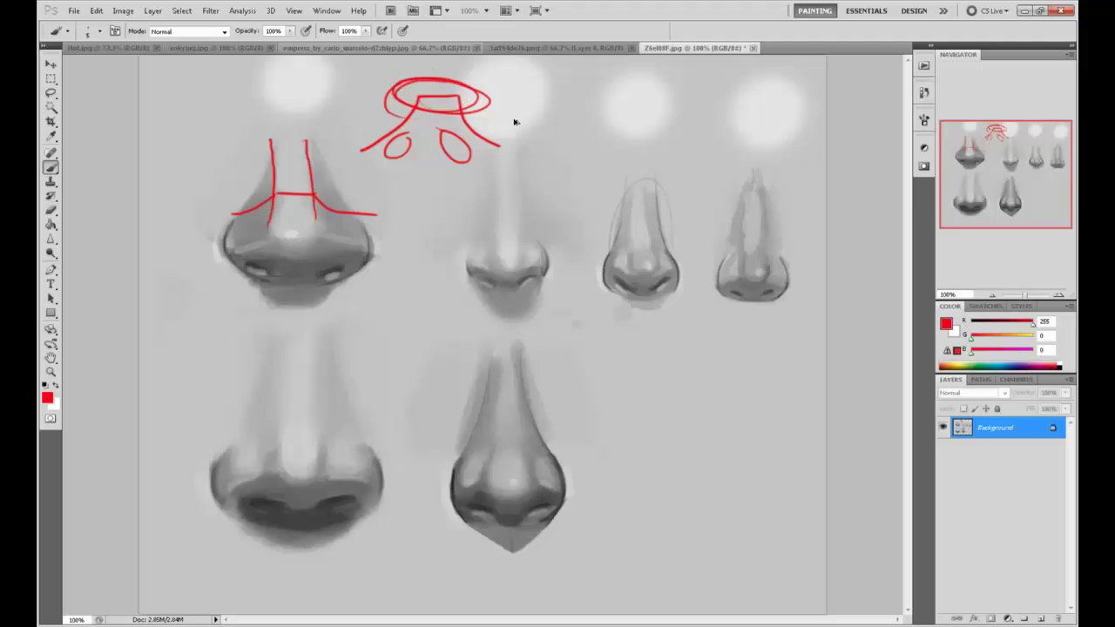
pyautogui.hotkey('ctrl', 'alt', 'z')
pyautogui.hotkey('ctrl', 'alt', 'z')
pyautogui.hotkey('ctrl', 'alt', 'z')
pyautogui.hotkey('ctrl', 'alt', 'z')
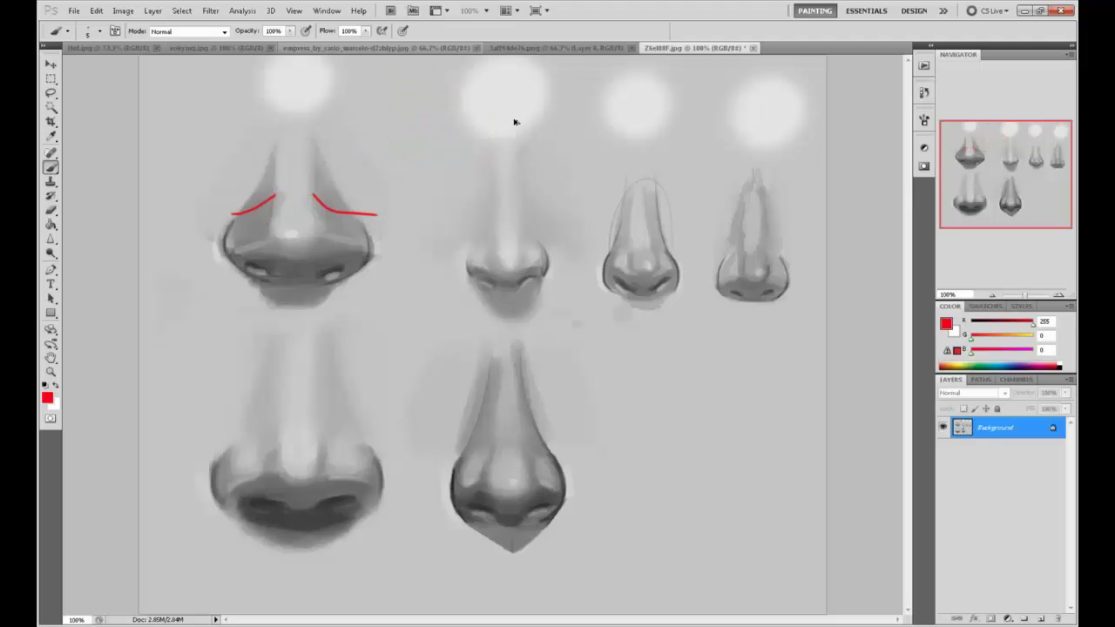
# - Enlarge the brush to 80 px
pyautogui.press(']')
pyautogui.press(']')
pyautogui.press(']')
pyautogui.press(']')
pyautogui.press(']')
pyautogui.press(']')
pyautogui.press(']')
pyautogui.press(']')
pyautogui.press(']')
pyautogui.press(']')
pyautogui.press(']')
pyautogui.press(']')
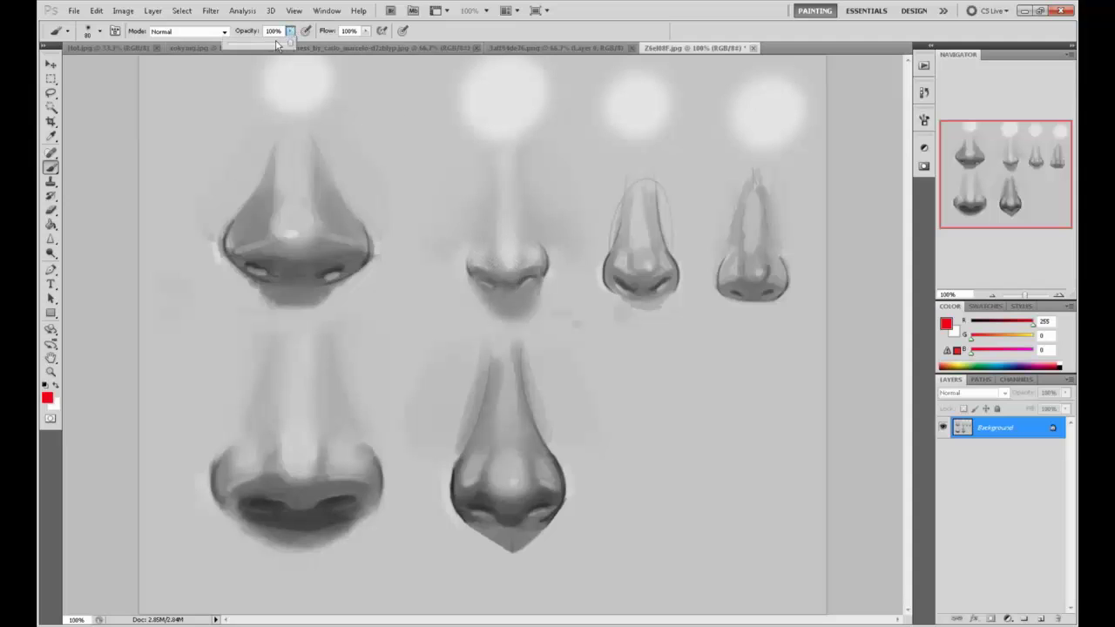
# - Set the brush opacity to 31% and paint soft light grey patches on both sides of the second nose's base
pyautogui.press('3')
pyautogui.press('1')
pyautogui.keyDown('alt'); pyautogui.click(459, 275); pyautogui.keyUp('alt')
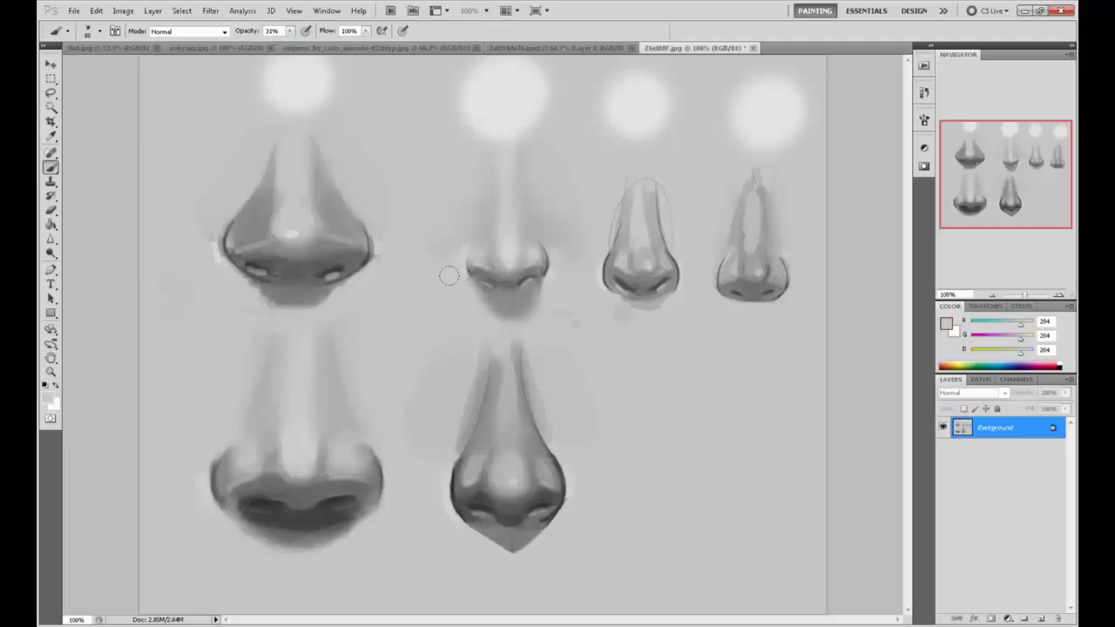
pyautogui.keyDown('alt'); pyautogui.click(528, 91); pyautogui.keyUp('alt')
pyautogui.moveTo(445, 271); pyautogui.dragTo(450, 287)
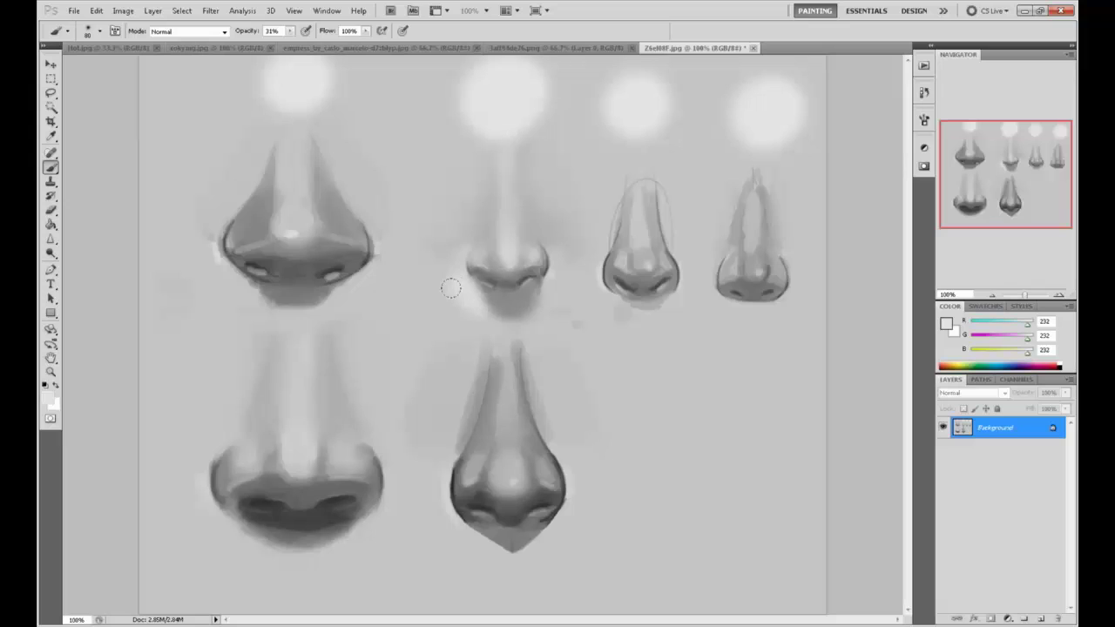
pyautogui.moveTo(536, 273); pyautogui.dragTo(550, 273)
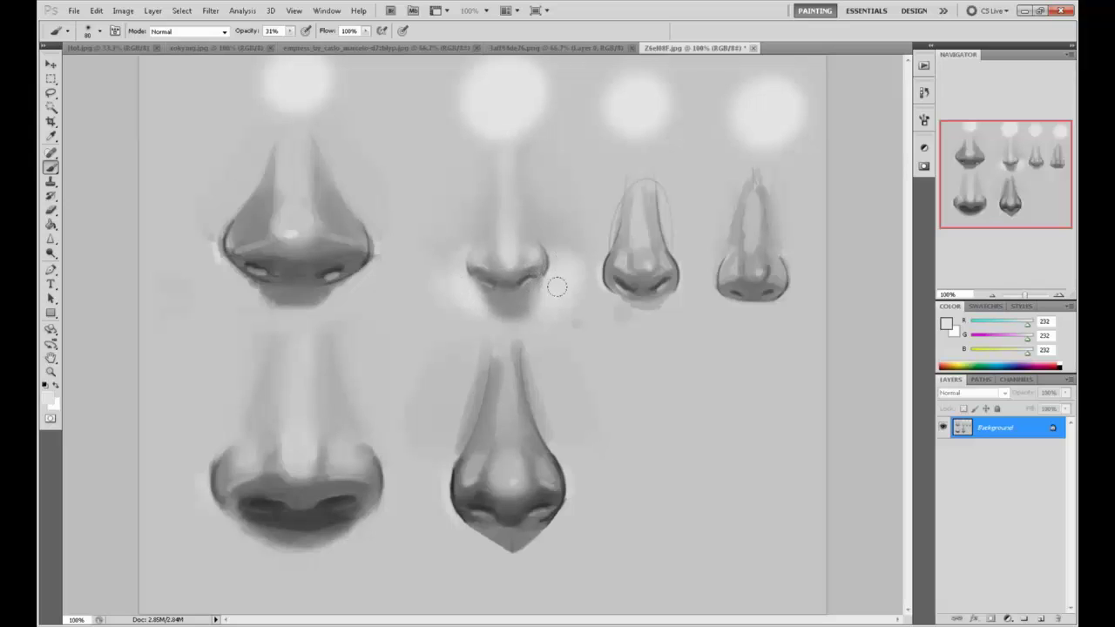
pyautogui.keyDown('alt'); pyautogui.click(561, 278); pyautogui.keyUp('alt')
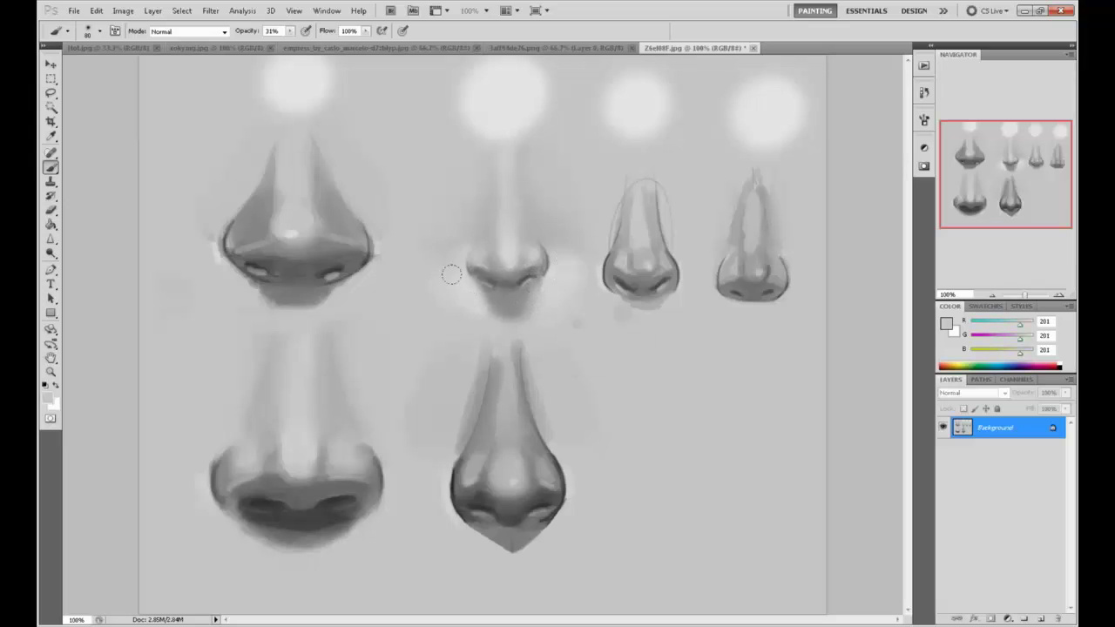
# - Repaint the underside of the second nose with sampled greys, narrowing its cast shadow and softening the hard nostril outlines
pyautogui.keyDown('alt'); pyautogui.click(484, 292); pyautogui.keyUp('alt')
pyautogui.moveTo(535, 306); pyautogui.dragTo(471, 303)
pyautogui.keyDown('alt'); pyautogui.click(494, 286); pyautogui.keyUp('alt')
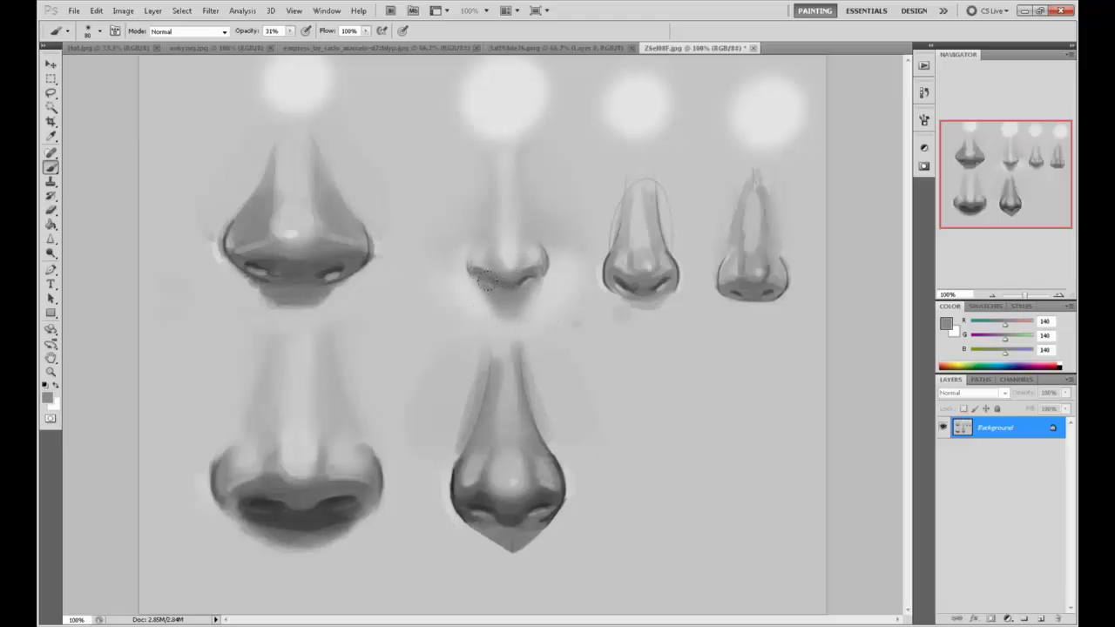
pyautogui.keyDown('alt'); pyautogui.click(537, 273); pyautogui.keyUp('alt')
pyautogui.keyDown('alt'); pyautogui.click(515, 269); pyautogui.keyUp('alt')
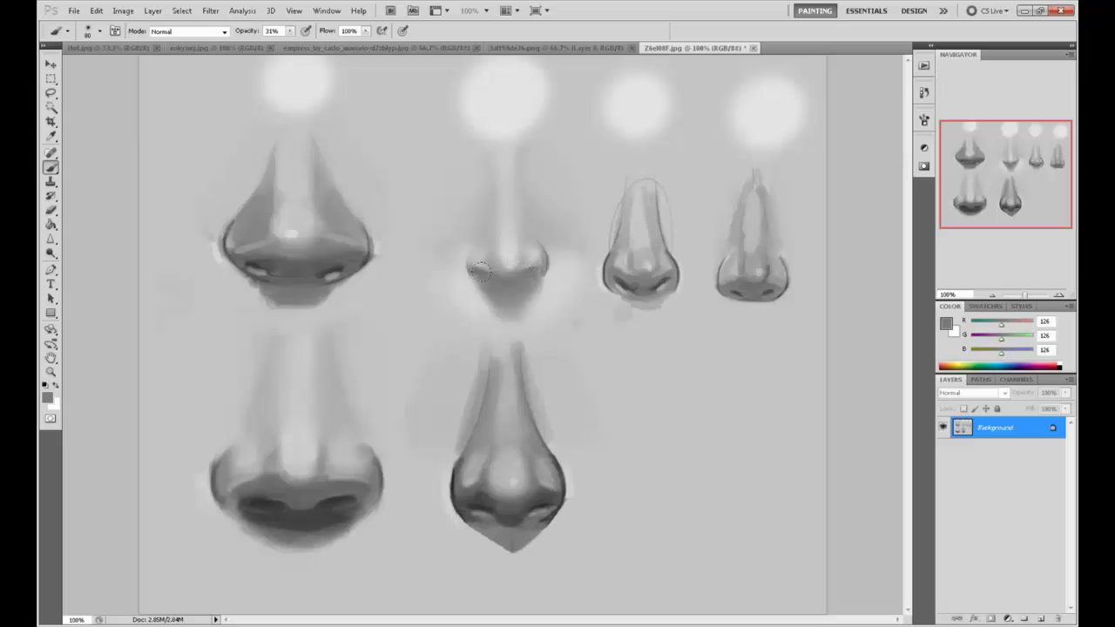
pyautogui.keyDown('alt'); pyautogui.click(524, 261); pyautogui.keyUp('alt')
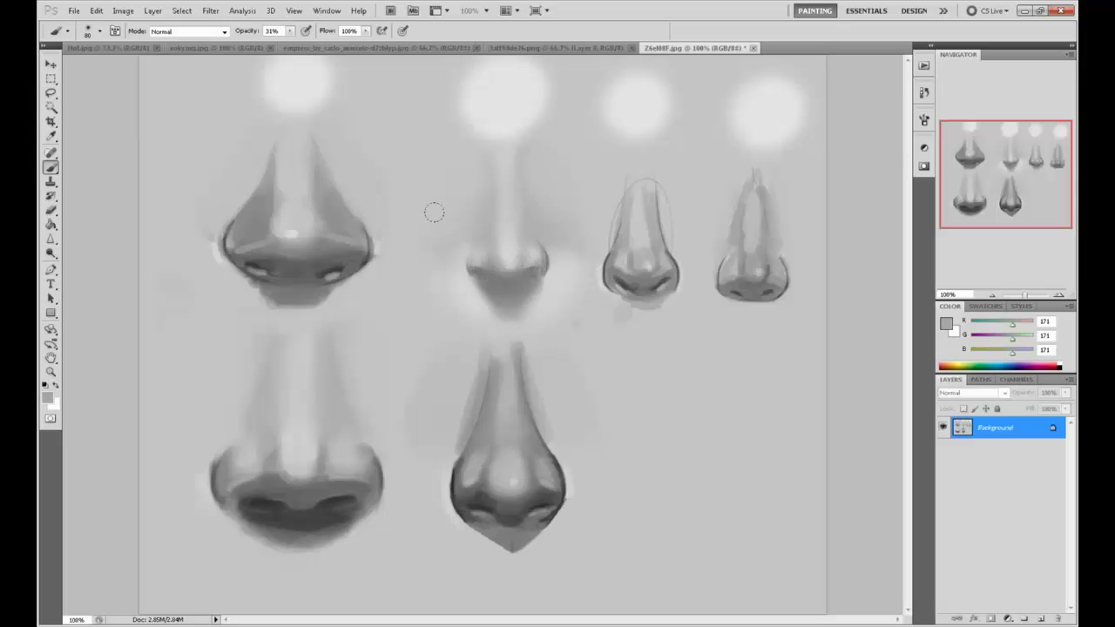
# - Reduce the brush to 35 px and paint both nostrils of the second nose with sampled dark greys
pyautogui.press('[')
pyautogui.press('[')
pyautogui.press('[')
pyautogui.press('[')
pyautogui.press('[')
pyautogui.keyDown('alt'); pyautogui.click(512, 277); pyautogui.keyUp('alt')
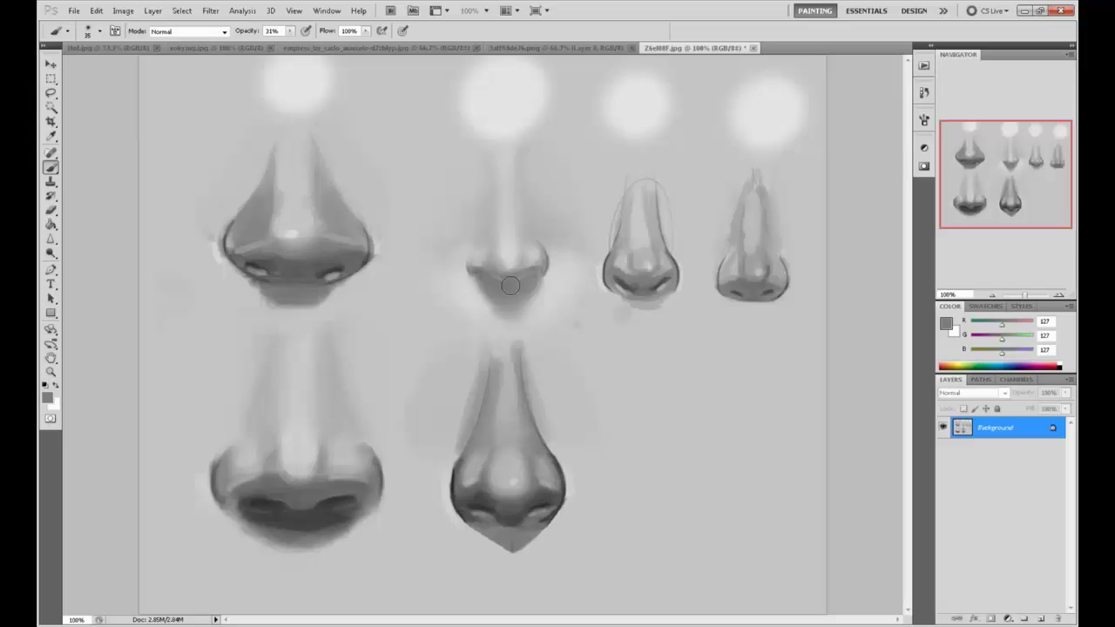
pyautogui.keyDown('alt'); pyautogui.click(494, 276); pyautogui.keyUp('alt')
pyautogui.keyDown('alt'); pyautogui.click(340, 264); pyautogui.keyUp('alt')
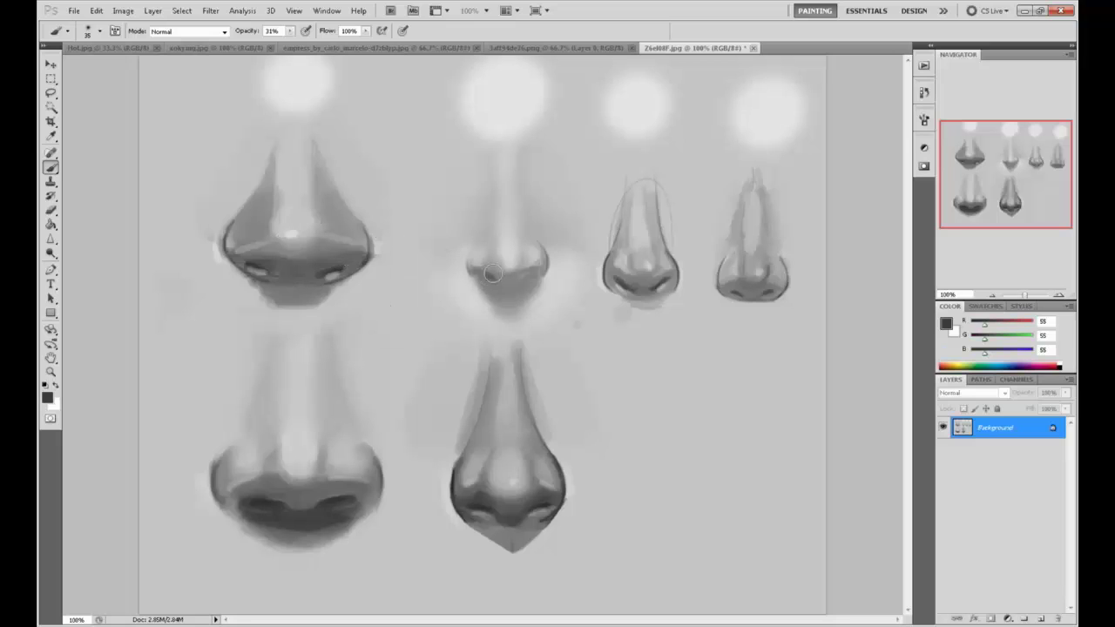
pyautogui.keyDown('alt'); pyautogui.click(526, 278); pyautogui.keyUp('alt')
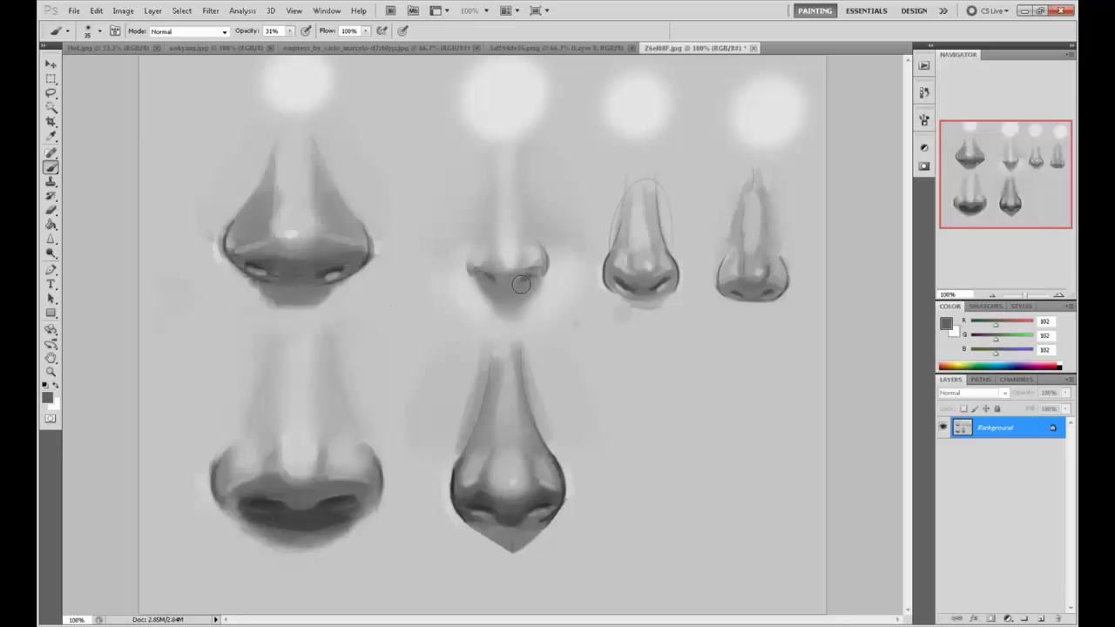
pyautogui.moveTo(525, 277); pyautogui.dragTo(527, 284)
# - Blend the second nose's right nostril and wing edge into the surrounding shadow using sampled mid greys
pyautogui.keyDown('alt'); pyautogui.click(520, 292); pyautogui.keyUp('alt')
pyautogui.keyDown('alt'); pyautogui.click(529, 273); pyautogui.keyUp('alt')
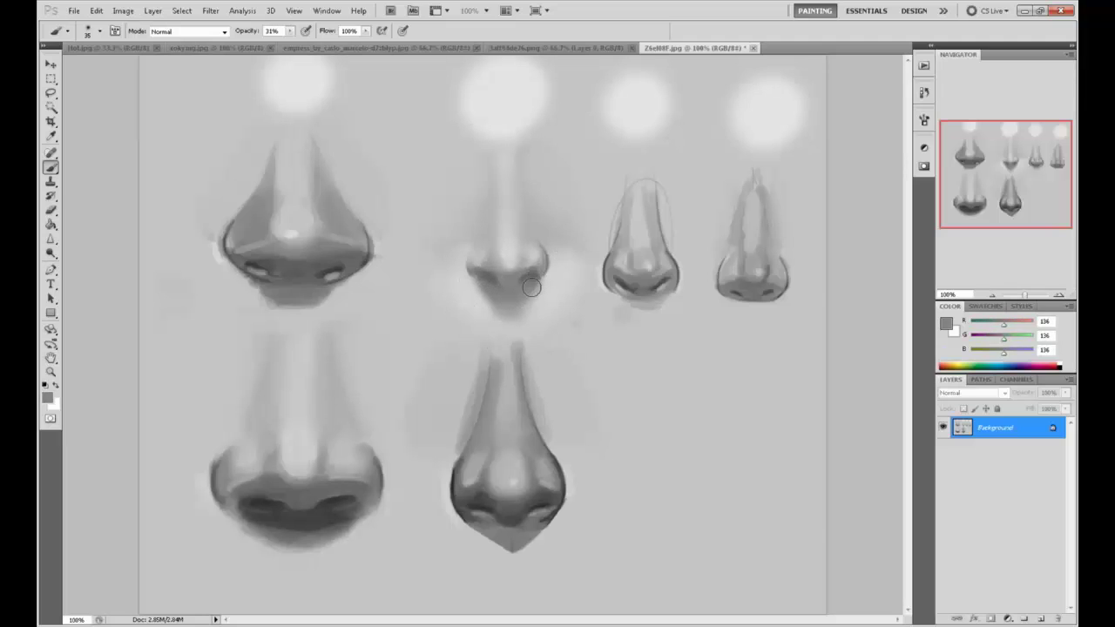
pyautogui.keyDown('alt'); pyautogui.click(543, 267); pyautogui.keyUp('alt')
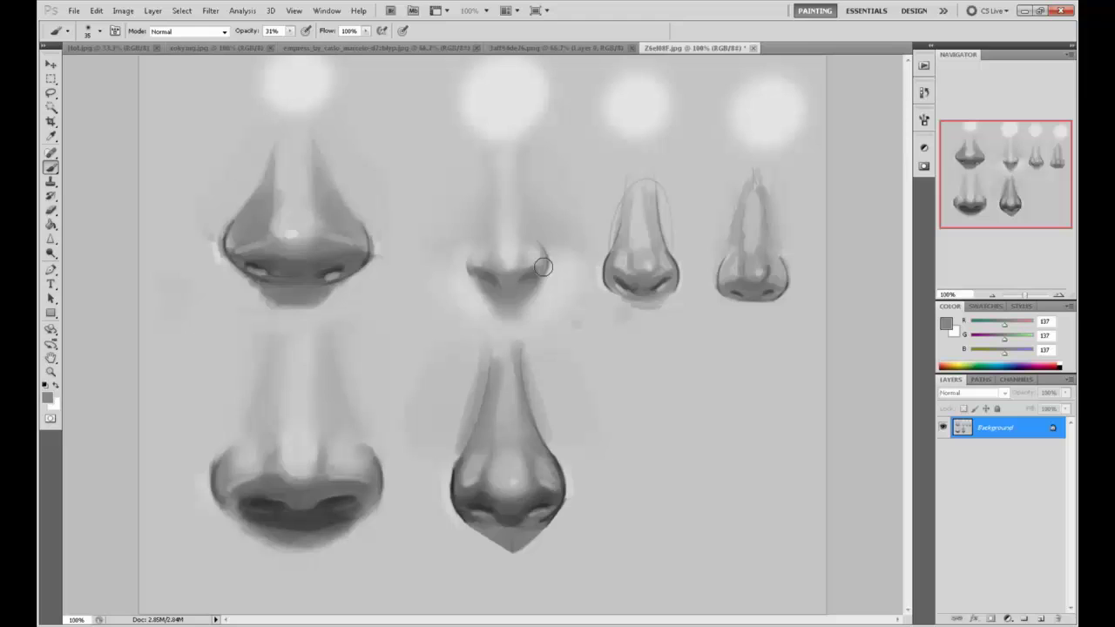
pyautogui.keyDown('alt'); pyautogui.click(484, 278); pyautogui.keyUp('alt')
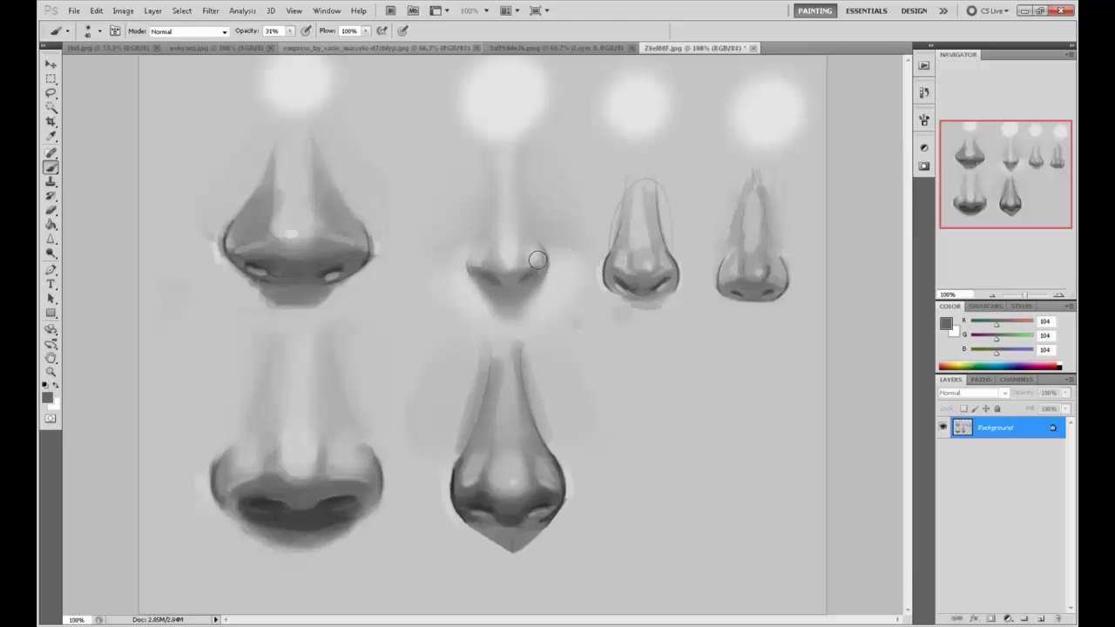
pyautogui.press('.')
# - Soften and lighten the outer edge of the second nose's left wing with an 80 px brush and sampled greys
pyautogui.keyDown('alt'); pyautogui.click(489, 274); pyautogui.keyUp('alt')
pyautogui.keyDown('alt'); pyautogui.click(479, 270); pyautogui.keyUp('alt')
pyautogui.keyDown('alt'); pyautogui.click(467, 284); pyautogui.keyUp('alt')
pyautogui.moveTo(455, 270); pyautogui.dragTo(450, 263)
pyautogui.keyDown('alt'); pyautogui.click(469, 271); pyautogui.keyUp('alt')
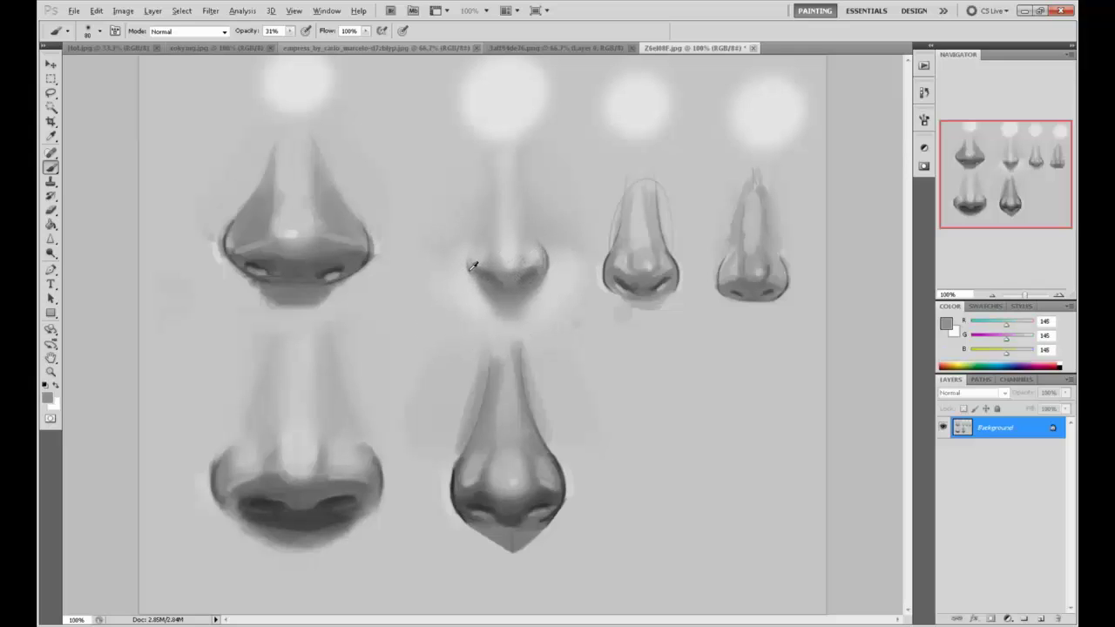
pyautogui.keyDown('alt'); pyautogui.click(468, 263); pyautogui.keyUp('alt')
pyautogui.keyDown('alt'); pyautogui.click(467, 261); pyautogui.keyUp('alt')
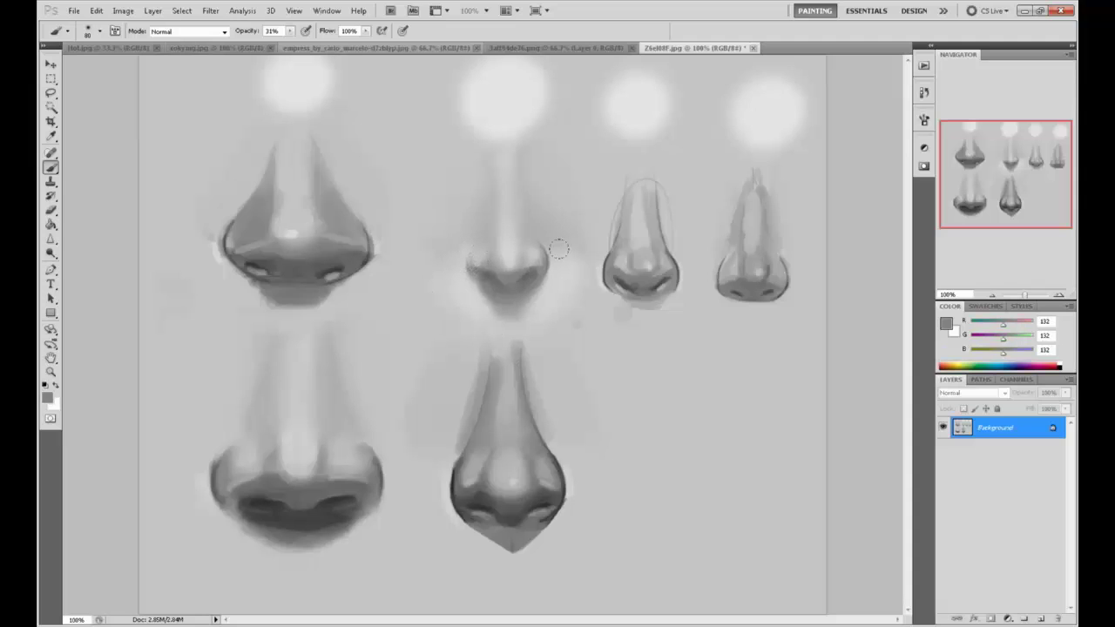
# - Clean up the skin beside the second nose's wings with light grey and darken the shadow under its tip
pyautogui.keyDown('alt'); pyautogui.click(560, 282); pyautogui.keyUp('alt')
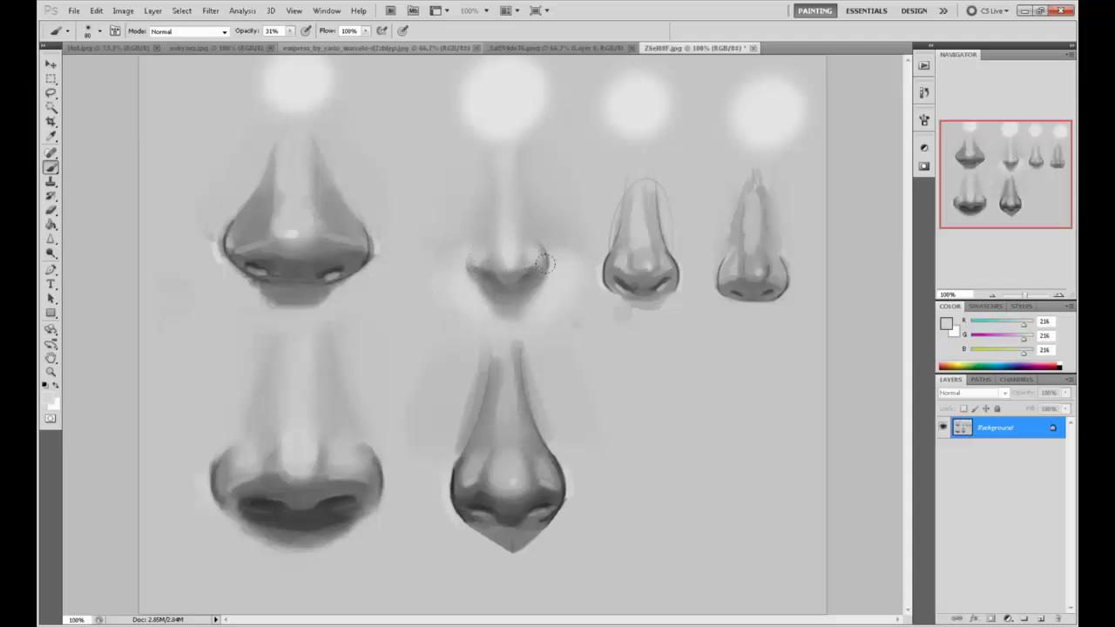
pyautogui.keyDown('alt'); pyautogui.click(459, 275); pyautogui.keyUp('alt')
pyautogui.keyDown('alt'); pyautogui.click(504, 280); pyautogui.keyUp('alt')
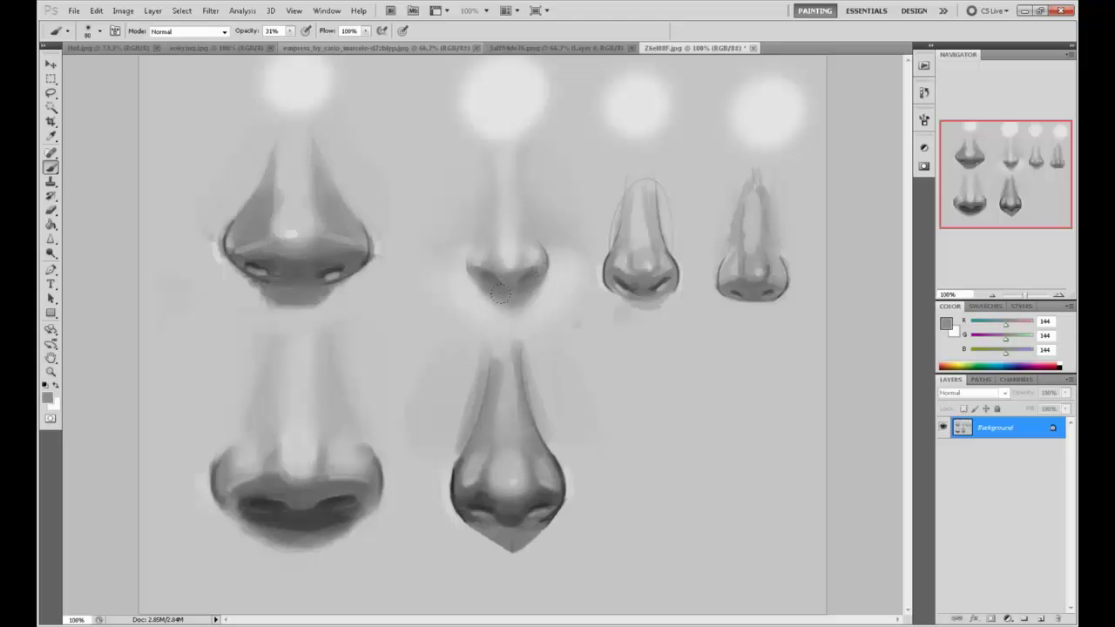
pyautogui.keyDown('alt'); pyautogui.click(514, 279); pyautogui.keyUp('alt')
pyautogui.keyDown('alt'); pyautogui.click(503, 284); pyautogui.keyUp('alt')
pyautogui.keyDown('alt'); pyautogui.click(526, 273); pyautogui.keyUp('alt')
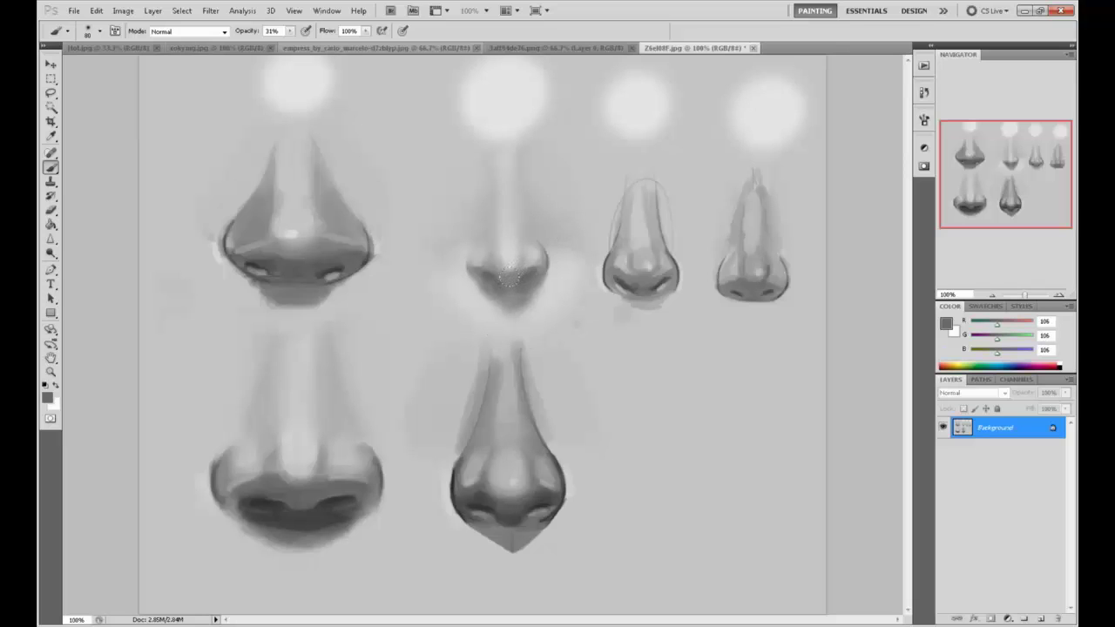
# - Shade the triangular shadow beneath the second nose, blending sampled greys between and below the nostrils
pyautogui.keyDown('alt'); pyautogui.click(498, 285); pyautogui.keyUp('alt')
pyautogui.keyDown('alt'); pyautogui.click(510, 287); pyautogui.keyUp('alt')
pyautogui.keyDown('alt'); pyautogui.click(511, 294); pyautogui.keyUp('alt')
pyautogui.keyDown('alt'); pyautogui.click(499, 292); pyautogui.keyUp('alt')
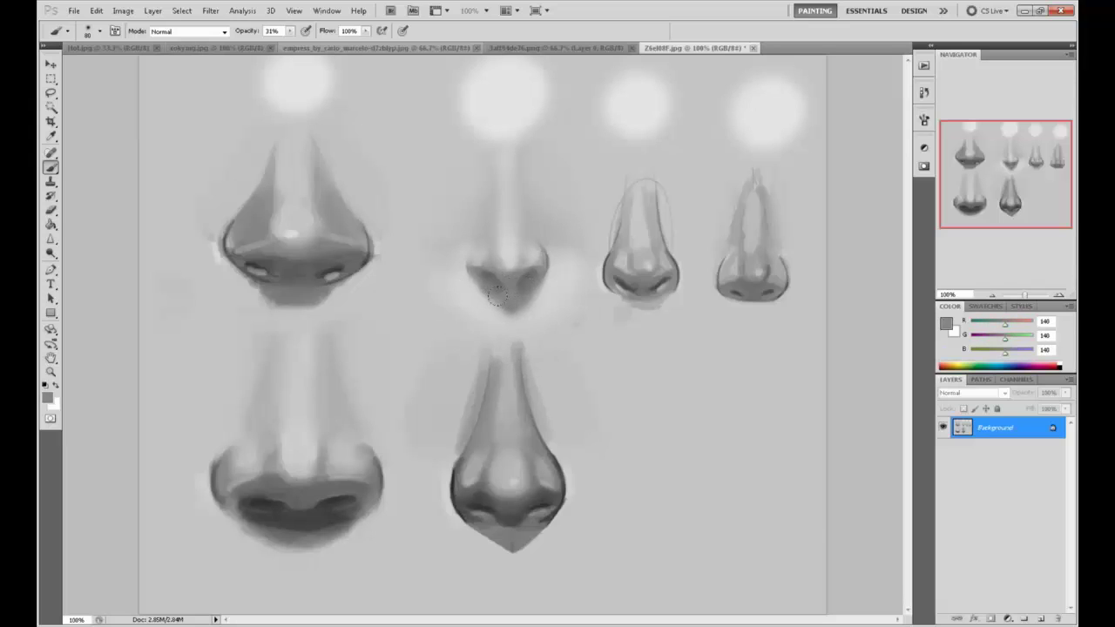
pyautogui.keyDown('alt'); pyautogui.click(521, 274); pyautogui.keyUp('alt')
# - Blend the second nose's tip and the upper edges of both wings into the surrounding skin with sampled light and mid greys
pyautogui.keyDown('alt'); pyautogui.click(522, 258); pyautogui.keyUp('alt')
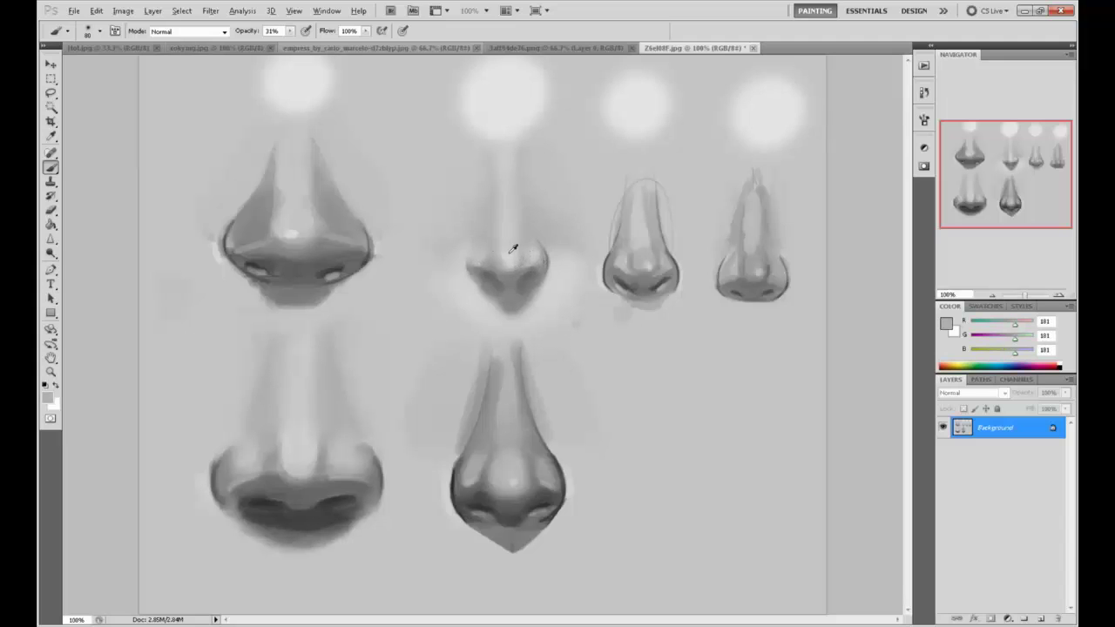
pyautogui.keyDown('alt'); pyautogui.click(510, 253); pyautogui.keyUp('alt')
pyautogui.keyDown('alt'); pyautogui.click(473, 247); pyautogui.keyUp('alt')
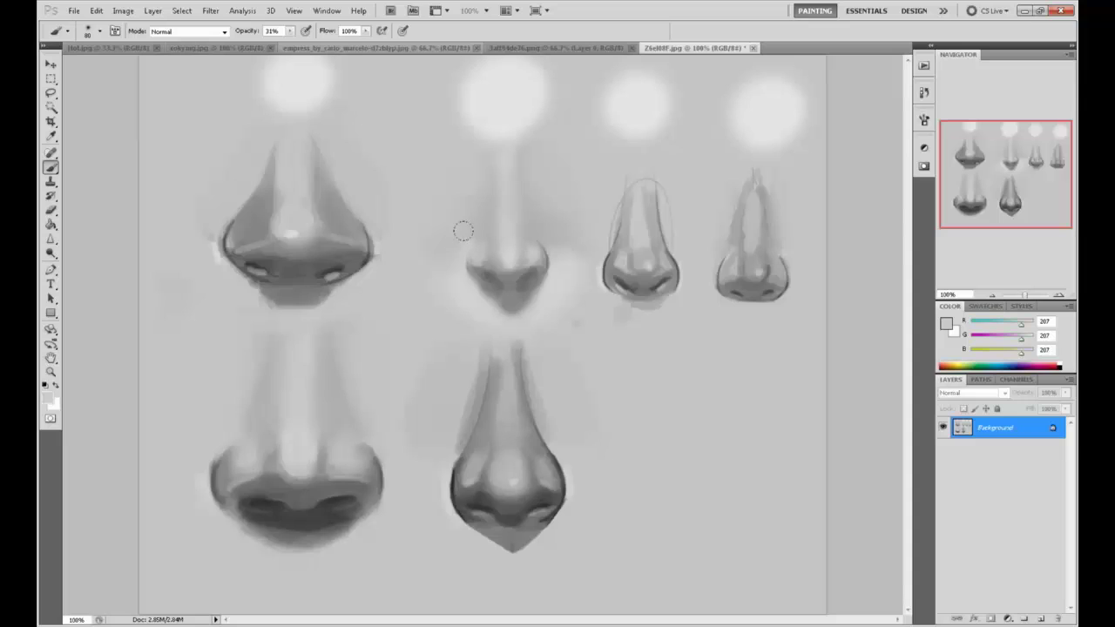
pyautogui.keyDown('alt'); pyautogui.click(552, 243); pyautogui.keyUp('alt')
pyautogui.keyDown('alt'); pyautogui.click(548, 252); pyautogui.keyUp('alt')
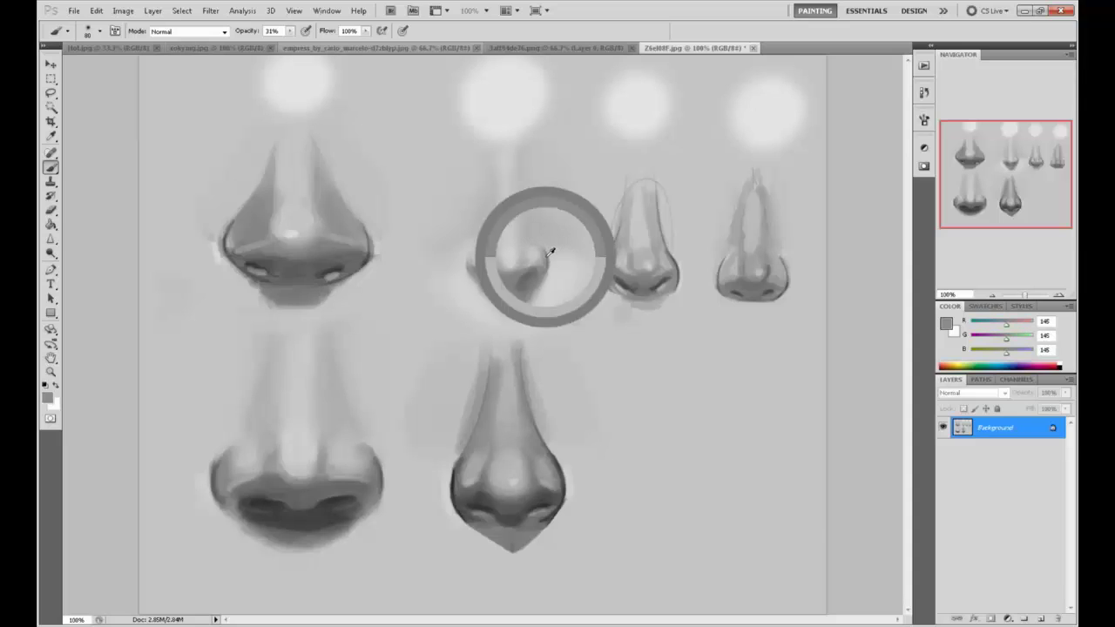
pyautogui.keyDown('alt'); pyautogui.click(480, 256); pyautogui.keyUp('alt')
pyautogui.keyDown('alt'); pyautogui.click(470, 261); pyautogui.keyUp('alt')
pyautogui.keyDown('alt'); pyautogui.click(480, 250); pyautogui.keyUp('alt')
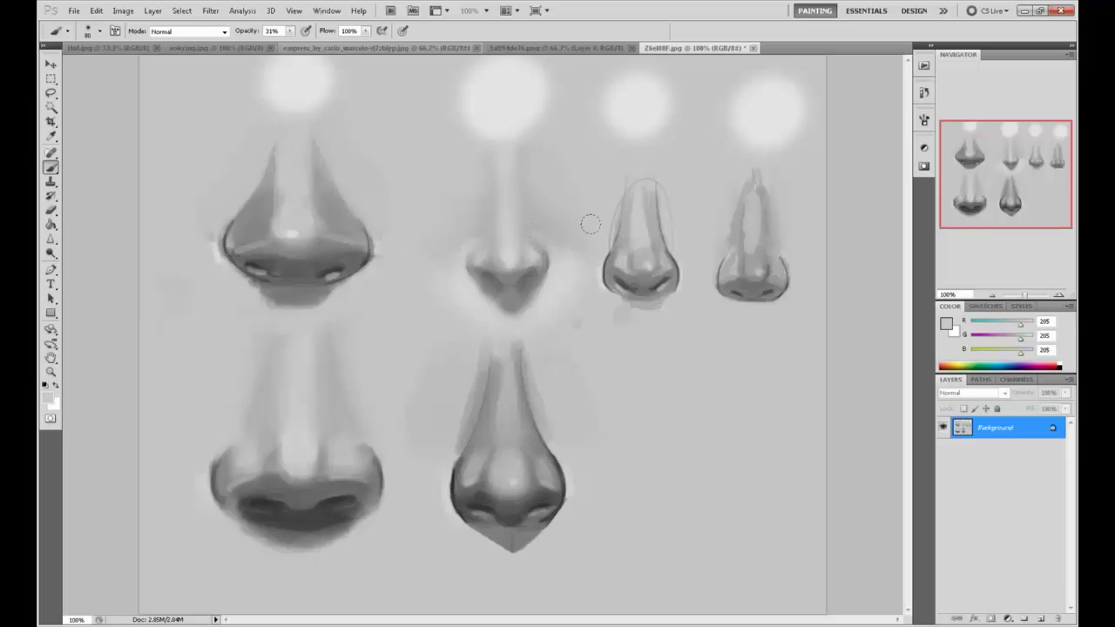
# - Paint soft highlights on the second nose's wings and tip using the bright tone sampled from its light spot
pyautogui.keyDown('alt'); pyautogui.click(510, 96); pyautogui.keyUp('alt')
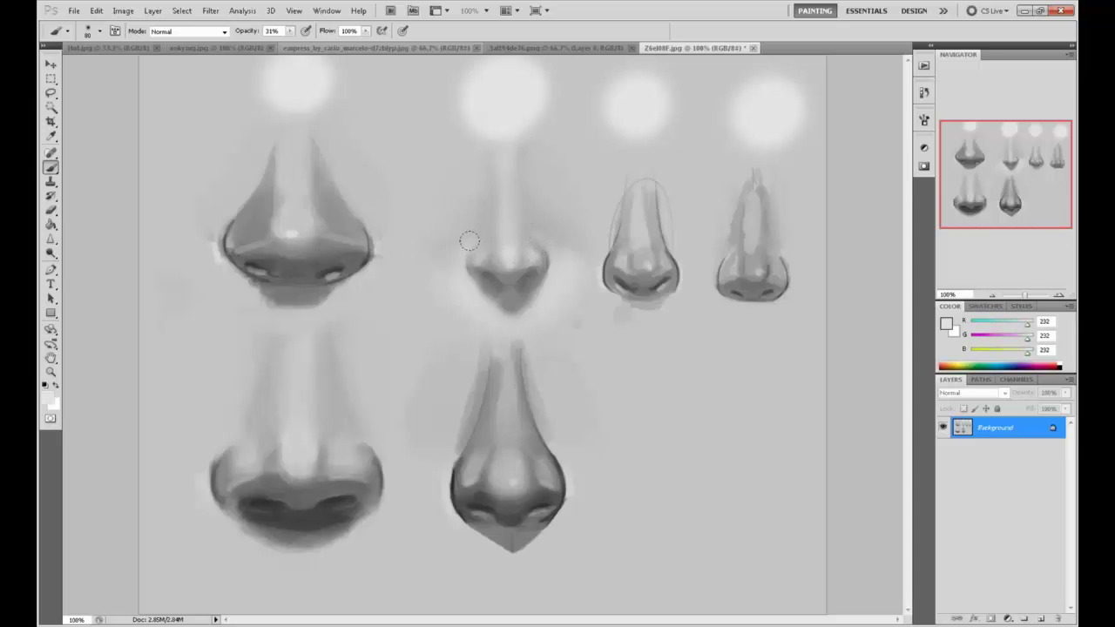
pyautogui.click(471, 242)
pyautogui.moveTo(507, 234); pyautogui.dragTo(530, 255)
pyautogui.keyDown('alt'); pyautogui.click(532, 244); pyautogui.keyUp('alt')
# - Round out the second nose's left wing and tip by blending sampled mid and dark greys around their highlights
pyautogui.keyDown('alt'); pyautogui.click(484, 248); pyautogui.keyUp('alt')
pyautogui.keyDown('alt'); pyautogui.click(489, 265); pyautogui.keyUp('alt')
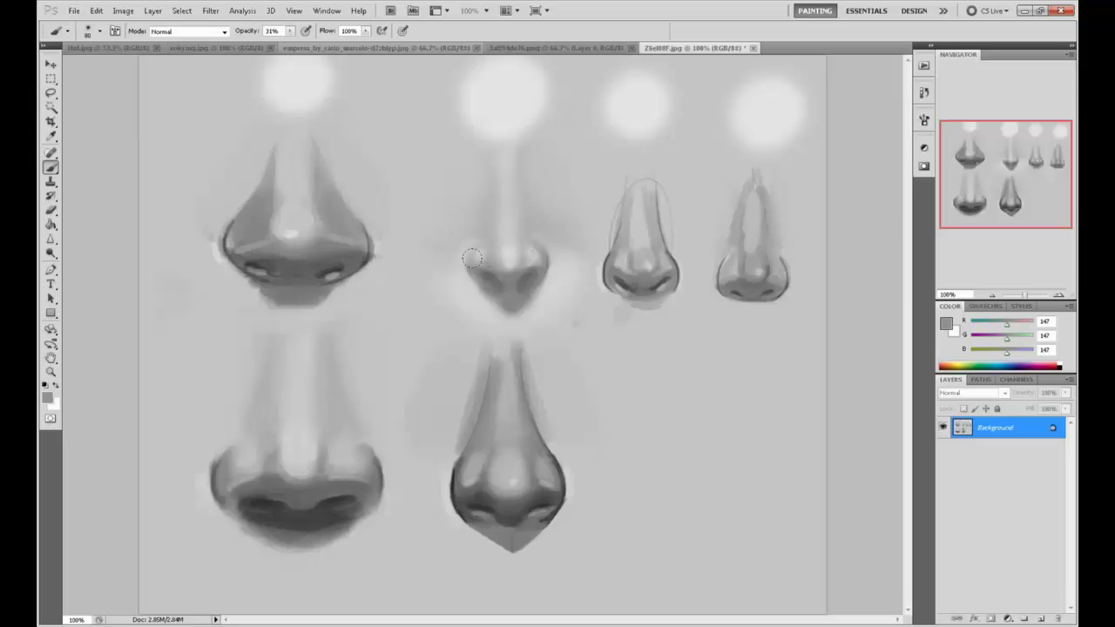
pyautogui.keyDown('alt'); pyautogui.click(521, 258); pyautogui.keyUp('alt')
pyautogui.keyDown('alt'); pyautogui.click(521, 262); pyautogui.keyUp('alt')
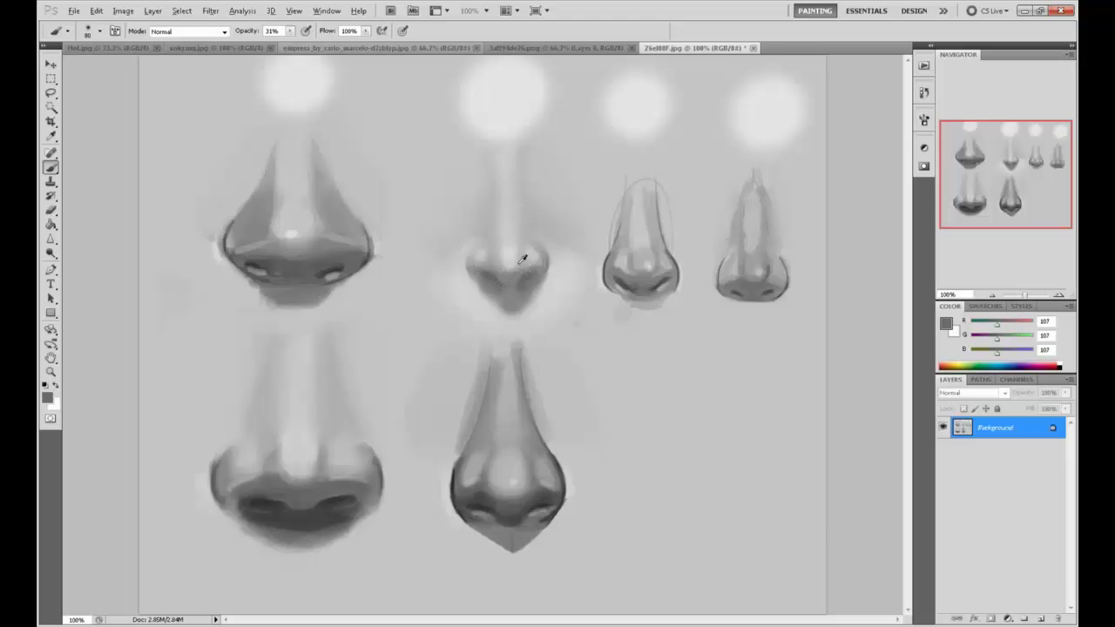
pyautogui.keyDown('alt'); pyautogui.click(522, 260); pyautogui.keyUp('alt')
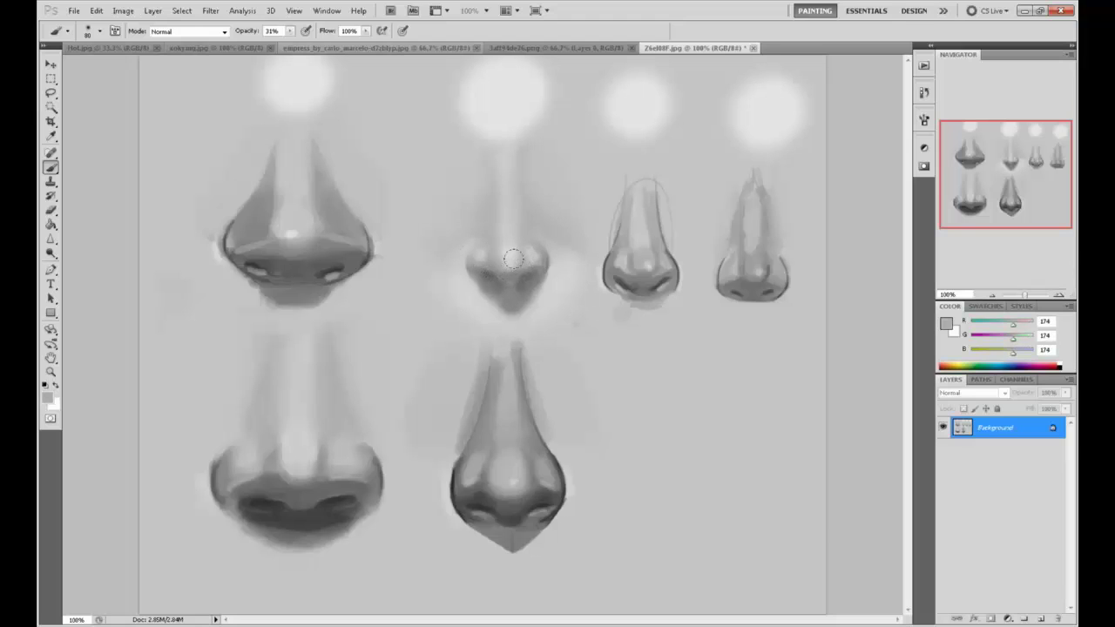
# - Trim and soften the shadow below the second nose with sampled light grey along its lower edges
pyautogui.keyDown('alt'); pyautogui.click(514, 277); pyautogui.keyUp('alt')
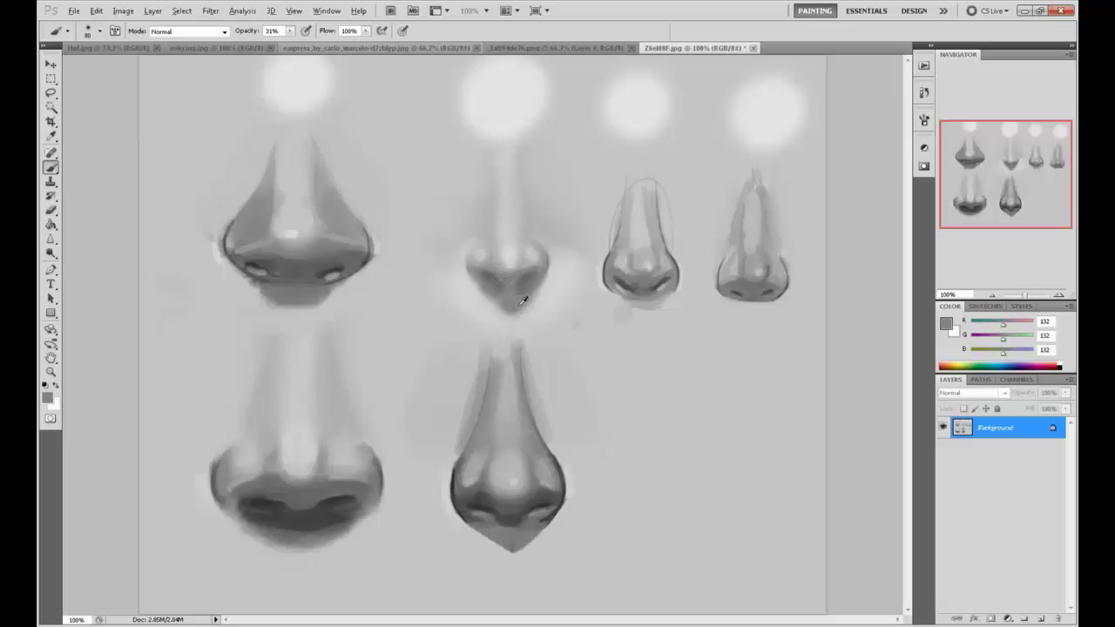
pyautogui.keyDown('alt'); pyautogui.click(547, 304); pyautogui.keyUp('alt')
pyautogui.moveTo(519, 307)
pyautogui.mouseDown()
pyautogui.moveTo(495, 309)
pyautogui.moveTo(495, 299)
pyautogui.mouseUp()
pyautogui.keyDown('alt'); pyautogui.click(520, 298); pyautogui.keyUp('alt')
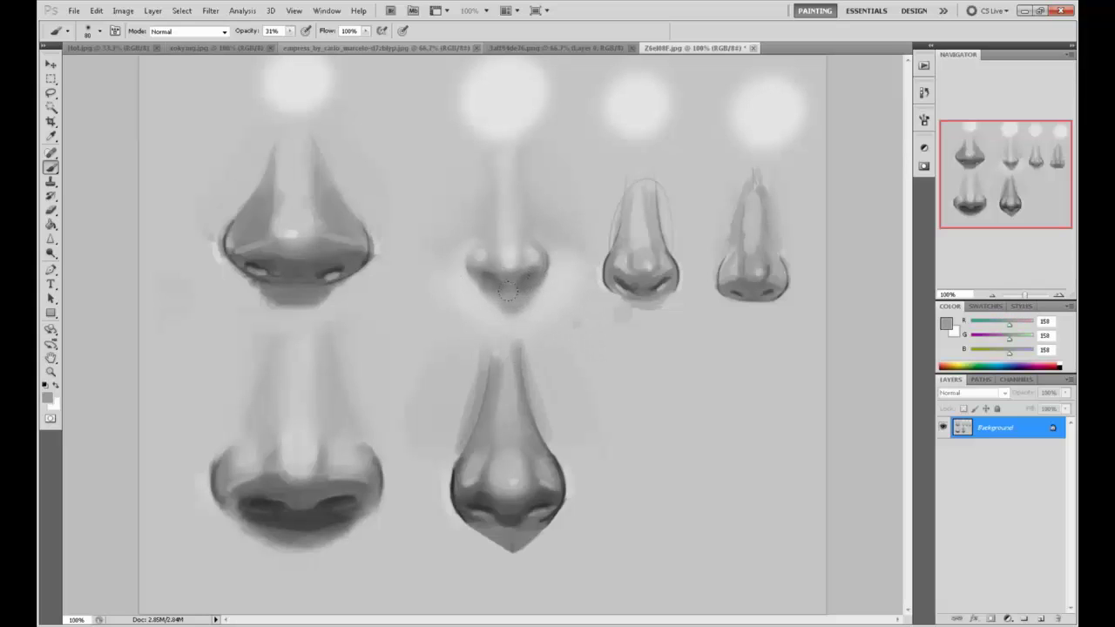
pyautogui.keyDown('alt'); pyautogui.click(472, 299); pyautogui.keyUp('alt')
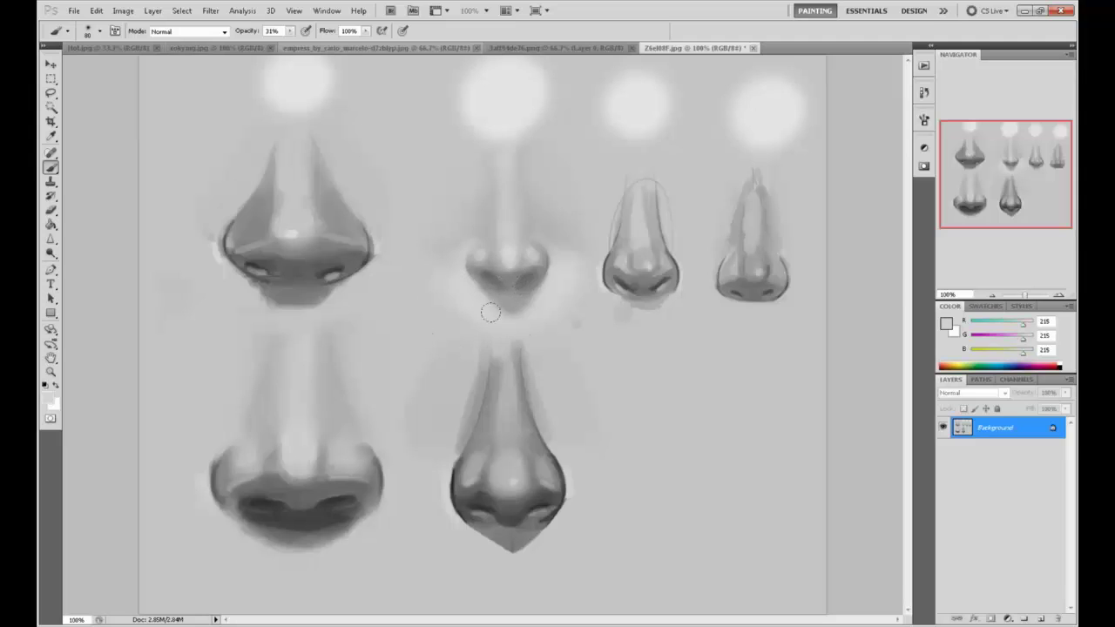
# - Shade the sides of the second nose's bridge with sampled grey and sharpen the nose with the Sharpen tool at 31% strength
pyautogui.keyDown('alt'); pyautogui.click(530, 221); pyautogui.keyUp('alt')
pyautogui.keyDown('alt'); pyautogui.click(525, 276); pyautogui.keyUp('alt')
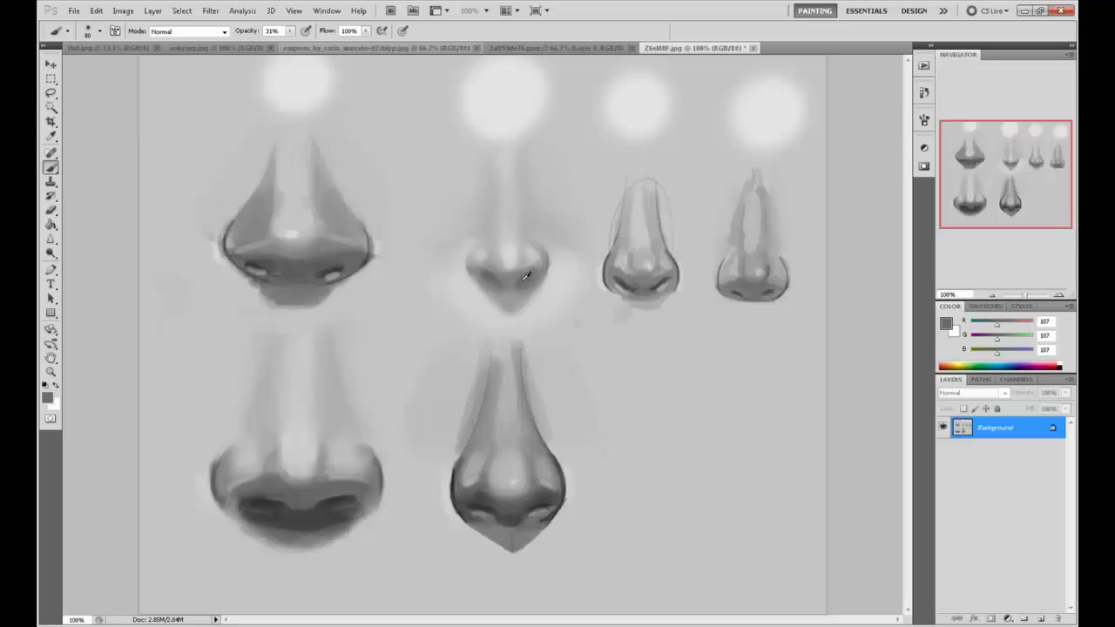
pyautogui.moveTo(50, 238); pyautogui.dragTo(80, 251)
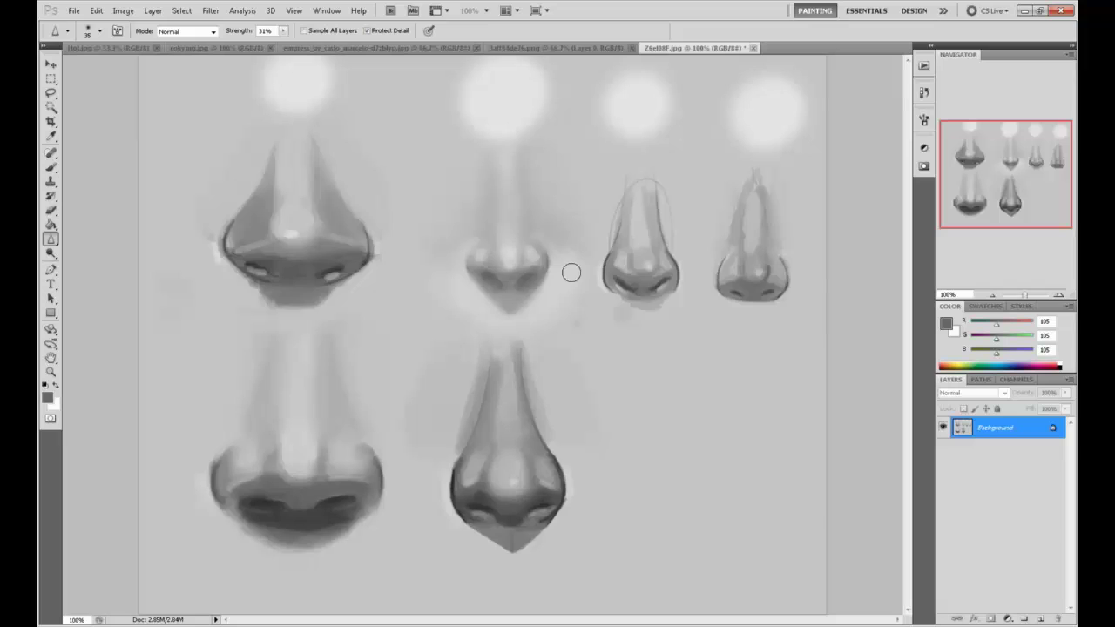
pyautogui.press('b')
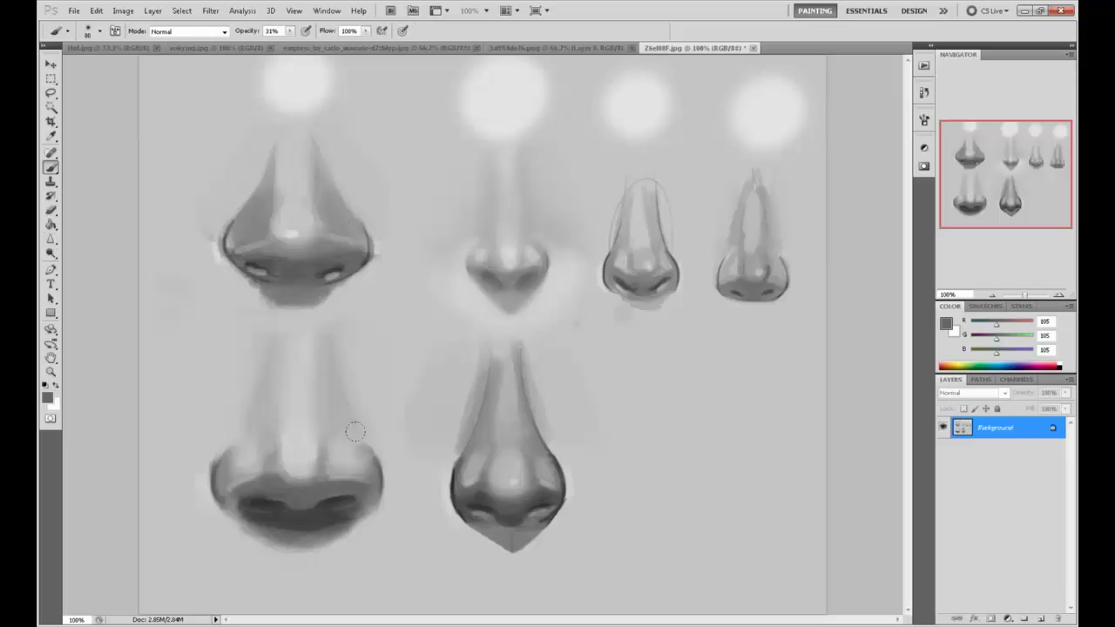
# - Deepen the second nose's right nostril with a 25 px brush, using a dark grey sampled from the lower-left nose's nostril
pyautogui.keyDown('alt'); pyautogui.click(343, 495); pyautogui.keyUp('alt')
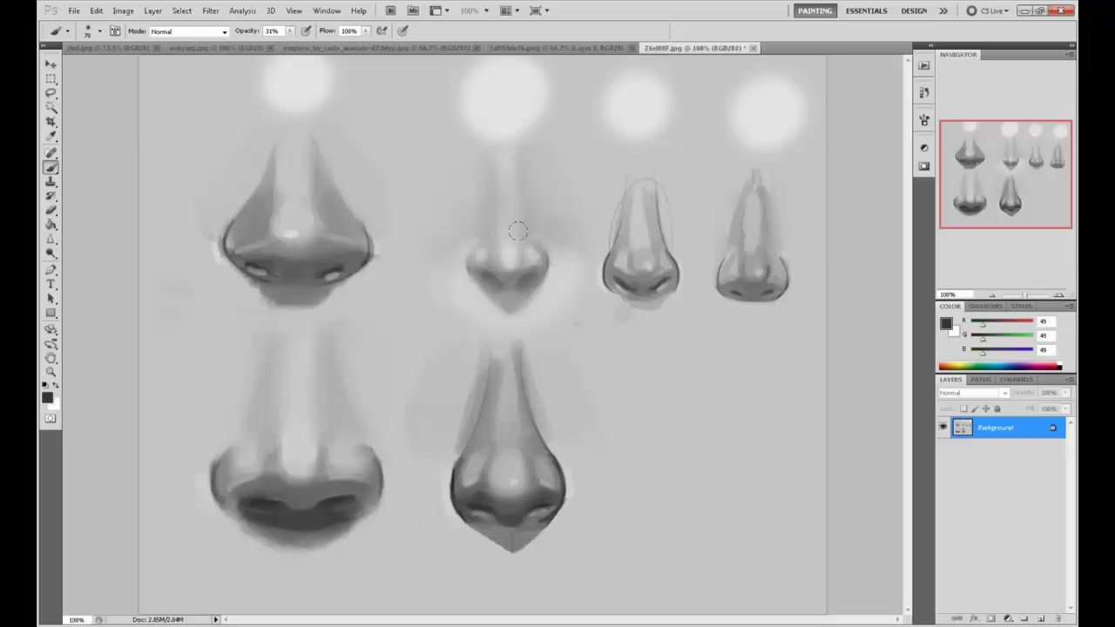
pyautogui.press('[')
pyautogui.press('[')
pyautogui.press('[')
pyautogui.press('[')
pyautogui.press('[')
pyautogui.moveTo(528, 284); pyautogui.dragTo(539, 281)
pyautogui.press(']')
pyautogui.keyDown('alt'); pyautogui.click(531, 277); pyautogui.keyUp('alt')
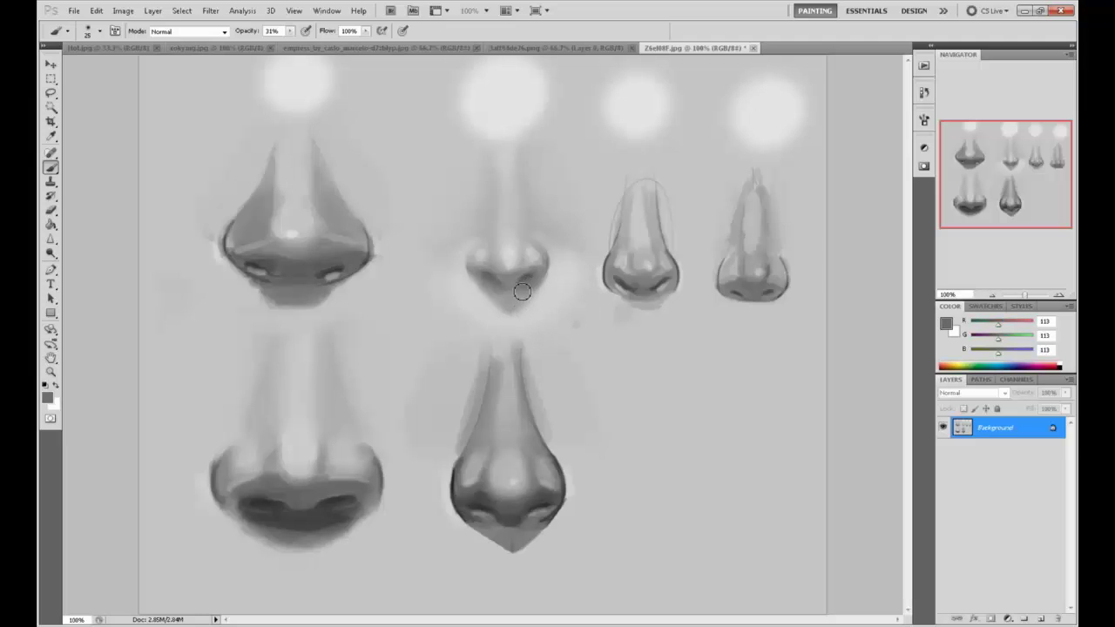
# - Darken and blend both nostrils of the second nose using mid and dark greys sampled around them
pyautogui.keyDown('alt'); pyautogui.click(522, 289); pyautogui.keyUp('alt')
pyautogui.keyDown('alt'); pyautogui.click(527, 282); pyautogui.keyUp('alt')
pyautogui.keyDown('alt'); pyautogui.click(530, 277); pyautogui.keyUp('alt')
pyautogui.keyDown('alt'); pyautogui.click(532, 282); pyautogui.keyUp('alt')
pyautogui.keyDown('alt'); pyautogui.click(495, 279); pyautogui.keyUp('alt')
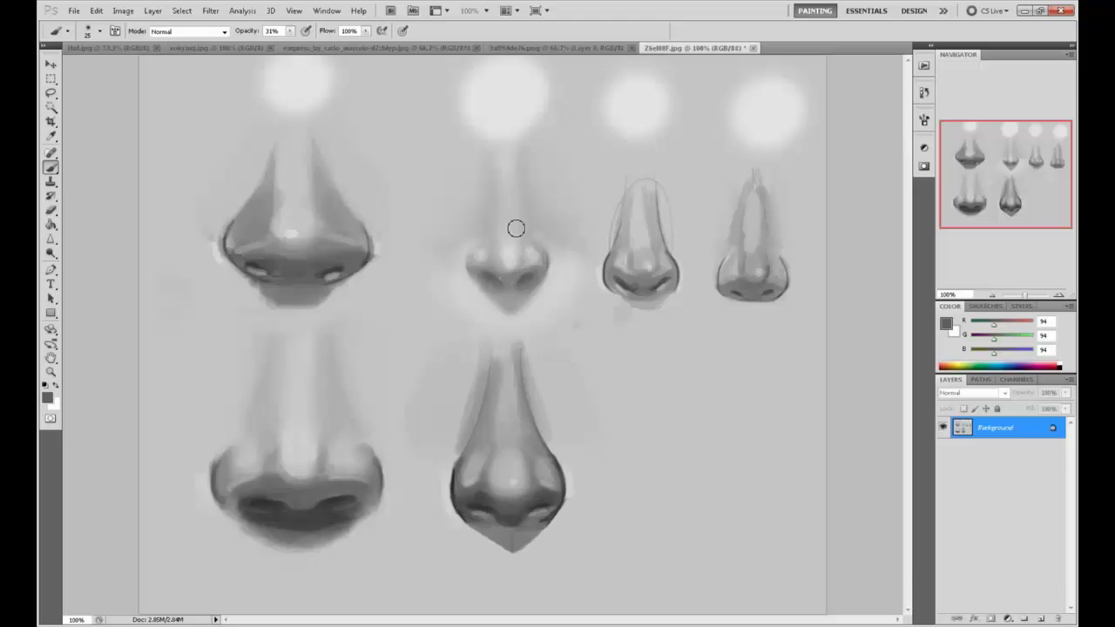
pyautogui.keyDown('alt'); pyautogui.click(497, 287); pyautogui.keyUp('alt')
pyautogui.keyDown('alt'); pyautogui.click(491, 272); pyautogui.keyUp('alt')
pyautogui.keyDown('alt'); pyautogui.click(496, 281); pyautogui.keyUp('alt')
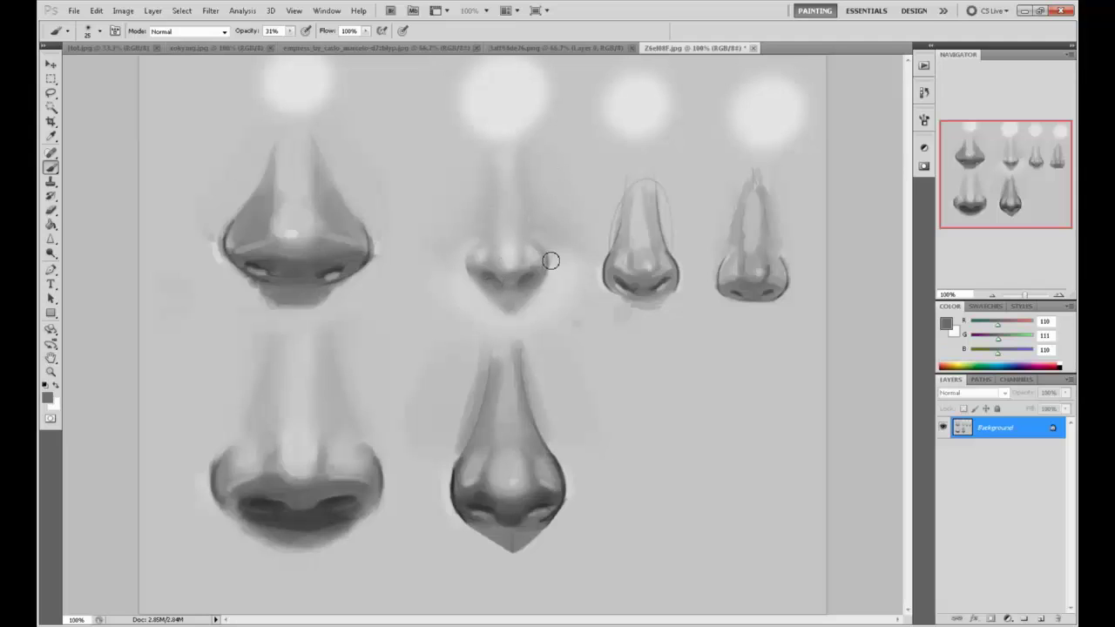
# - Define the second nose's nostril and wing edges with a smaller brush at 87% opacity, using greys sampled around the nostrils
pyautogui.press('[')
pyautogui.click(289, 31)
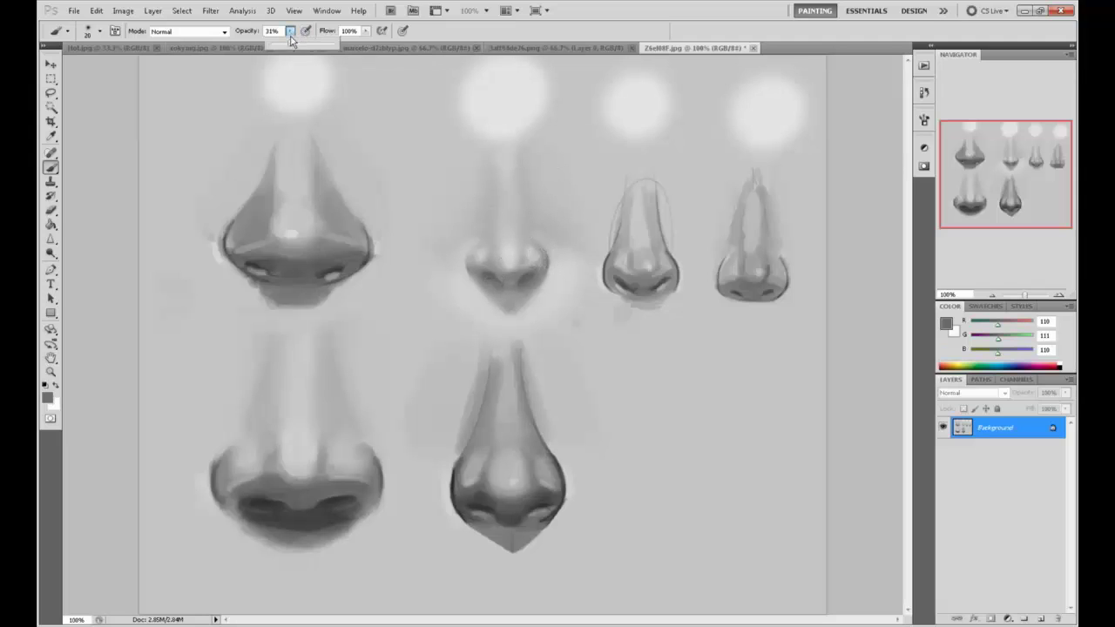
pyautogui.moveTo(291, 43); pyautogui.dragTo(326, 43)
pyautogui.click(554, 275)
pyautogui.press('[')
pyautogui.press('[')
pyautogui.press('[')
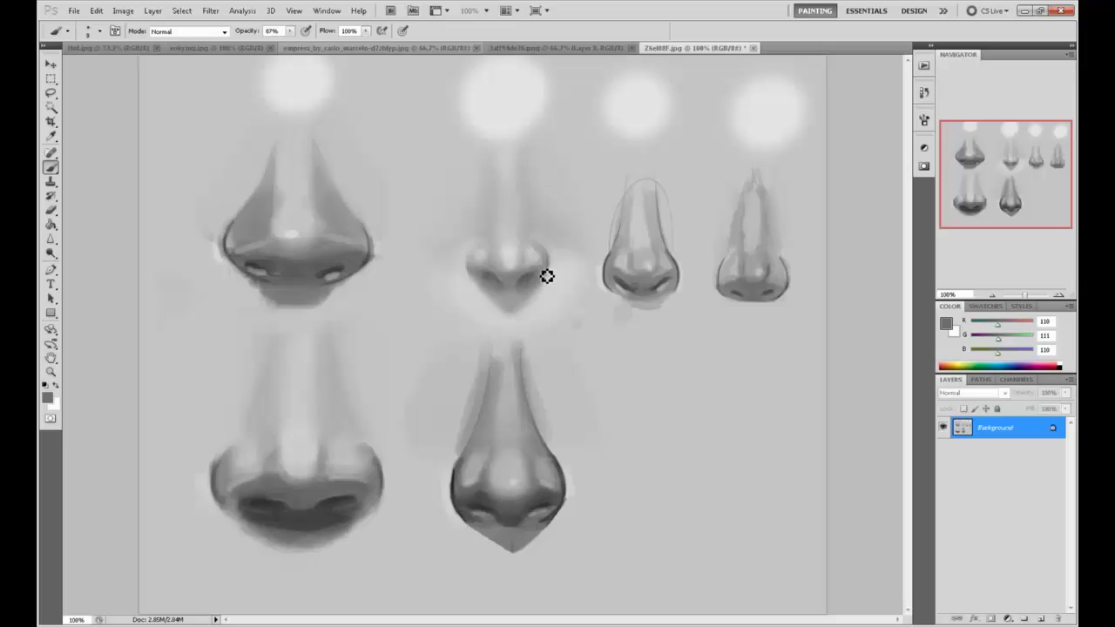
pyautogui.keyDown('alt'); pyautogui.click(526, 272); pyautogui.keyUp('alt')
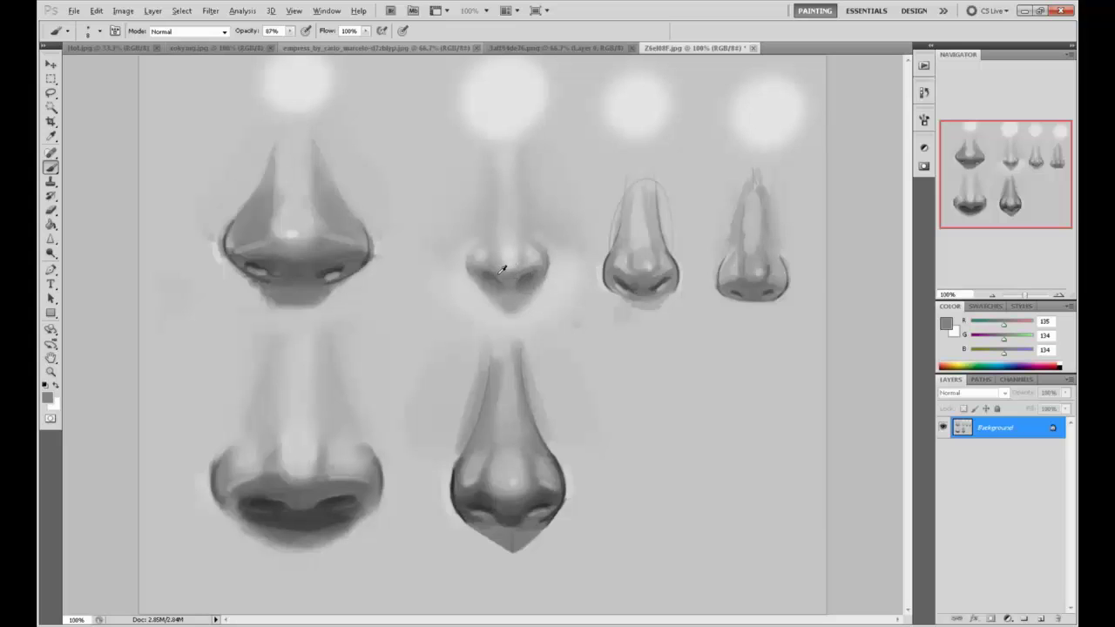
pyautogui.keyDown('alt'); pyautogui.click(500, 272); pyautogui.keyUp('alt')
pyautogui.keyDown('alt'); pyautogui.click(500, 268); pyautogui.keyUp('alt')
pyautogui.keyDown('alt'); pyautogui.click(497, 277); pyautogui.keyUp('alt')
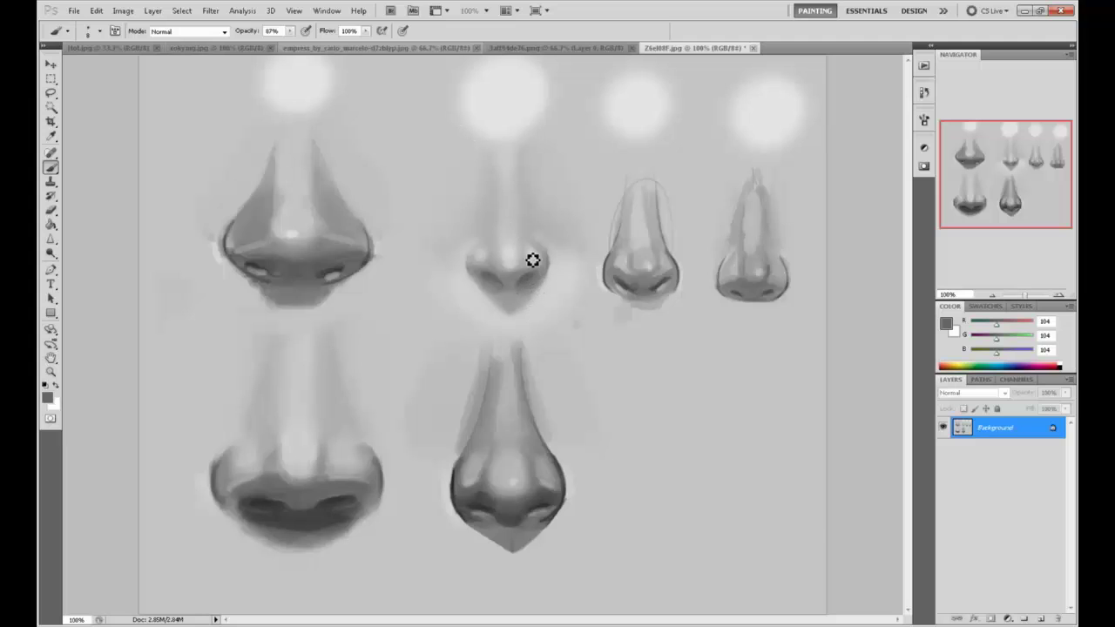
# - Trim and soften the outer edges of both wings of the second nose with light greys sampled from the surrounding skin
pyautogui.keyDown('alt'); pyautogui.click(557, 276); pyautogui.keyUp('alt')
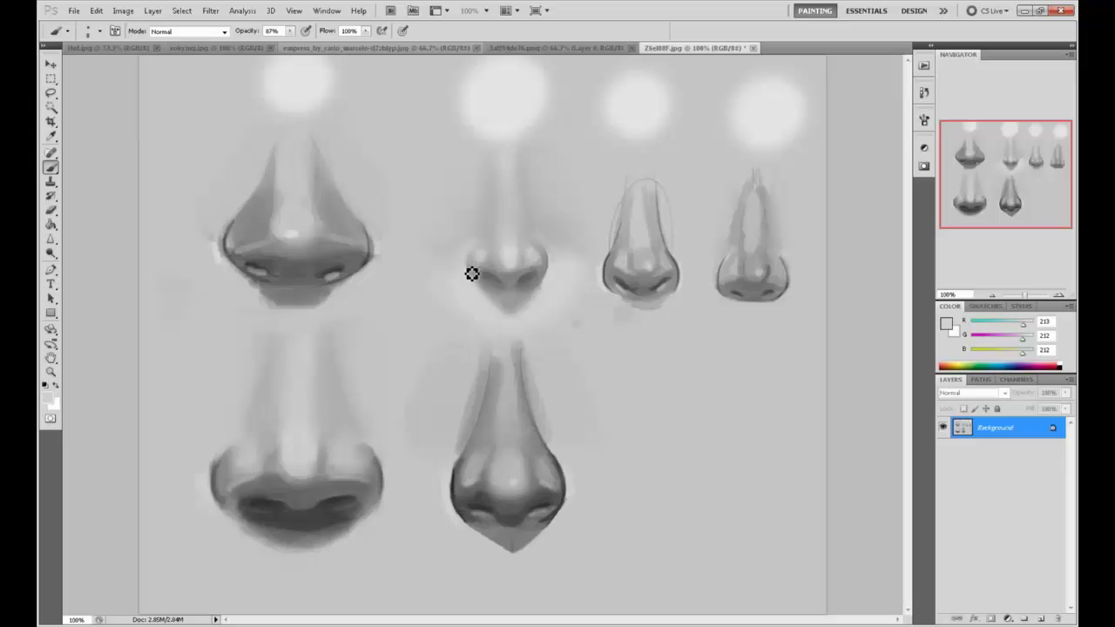
pyautogui.press('alt')
pyautogui.keyDown('alt'); pyautogui.click(559, 249); pyautogui.keyUp('alt')
pyautogui.keyDown('alt'); pyautogui.click(547, 244); pyautogui.keyUp('alt')
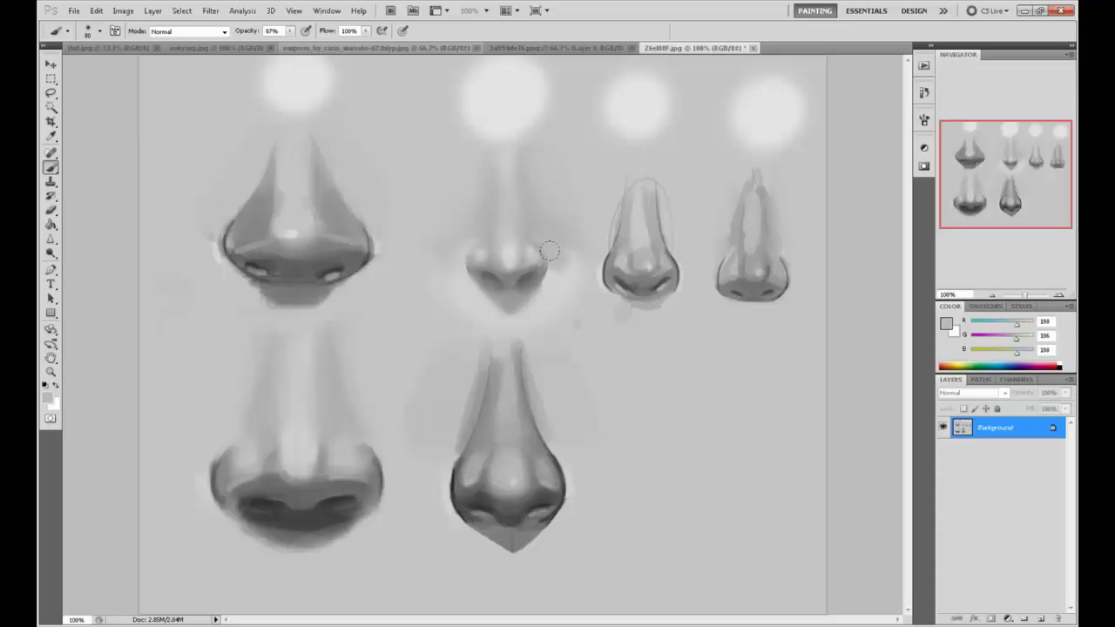
pyautogui.keyDown('alt'); pyautogui.click(462, 258); pyautogui.keyUp('alt')
pyautogui.moveTo(451, 245); pyautogui.dragTo(445, 266)
pyautogui.keyDown('alt'); pyautogui.click(562, 278); pyautogui.keyUp('alt')
pyautogui.moveTo(563, 274); pyautogui.dragTo(548, 266)
pyautogui.keyDown('alt'); pyautogui.click(547, 257); pyautogui.keyUp('alt')
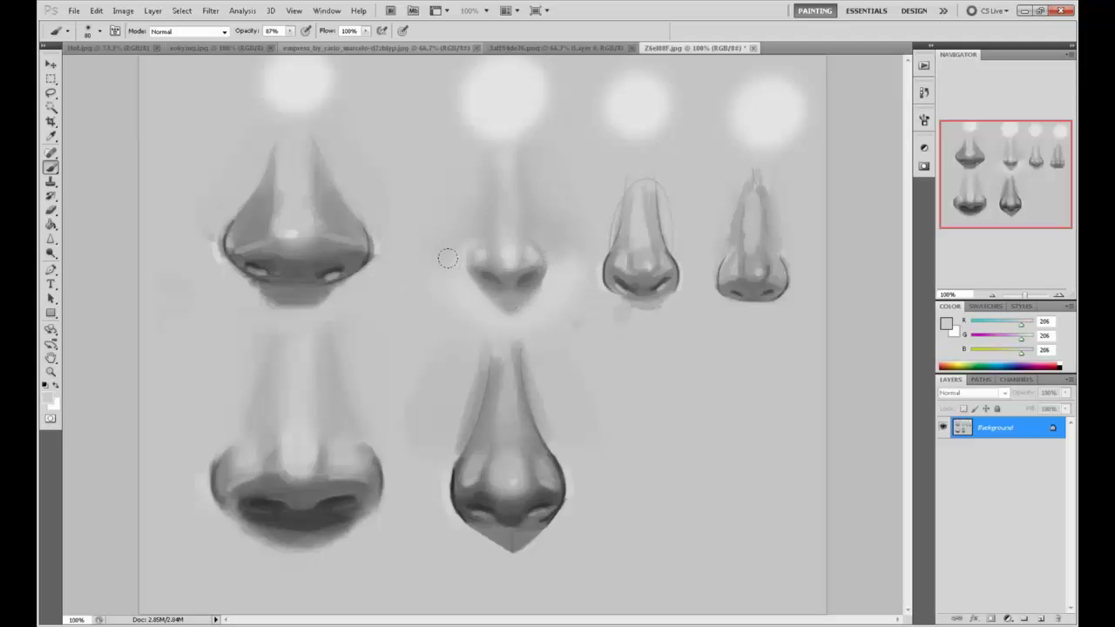
pyautogui.keyDown('alt'); pyautogui.click(455, 230); pyautogui.keyUp('alt')
pyautogui.keyDown('alt'); pyautogui.click(559, 273); pyautogui.keyUp('alt')
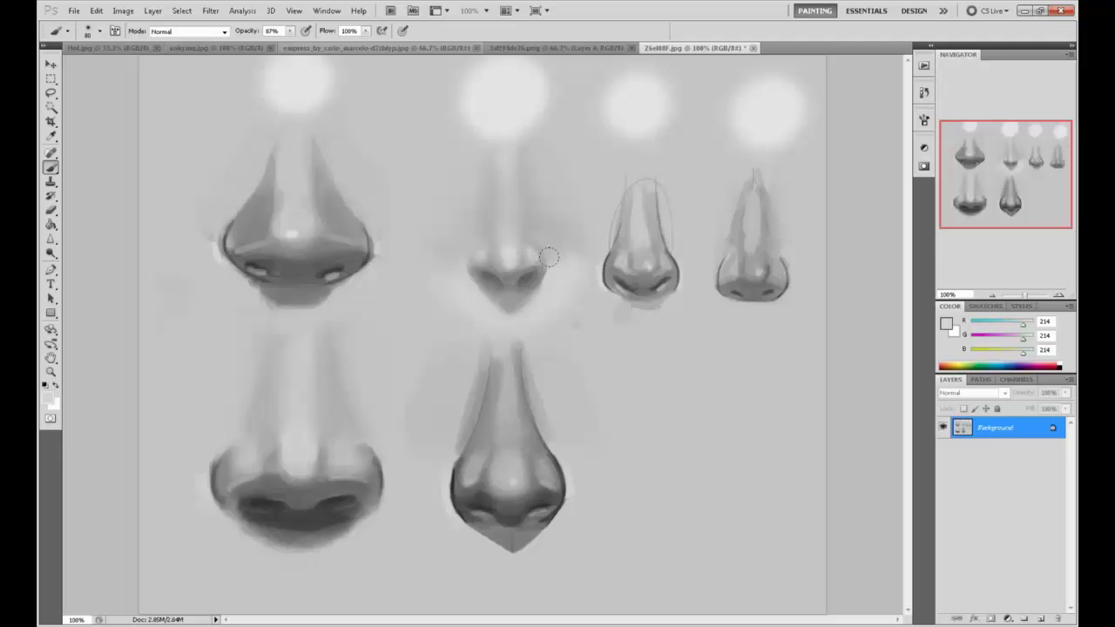
pyautogui.keyDown('alt'); pyautogui.click(462, 234); pyautogui.keyUp('alt')
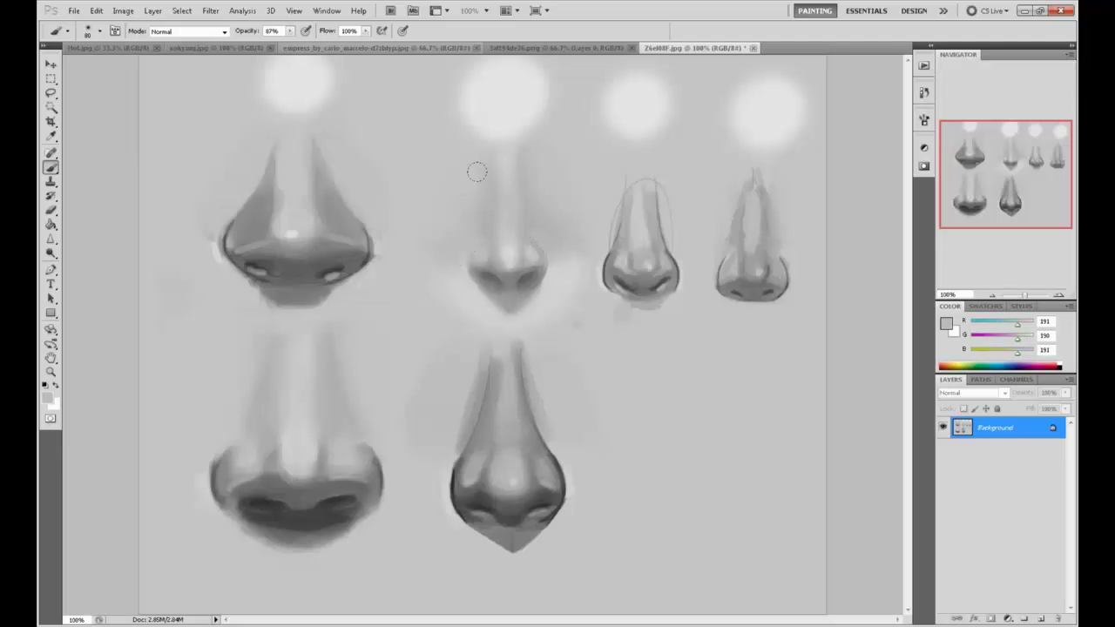
# - Blend the second nose's wings and tip at 41% brush opacity with greys sampled from their lit and shaded areas
pyautogui.click(290, 31)
pyautogui.moveTo(282, 43); pyautogui.dragTo(265, 45)
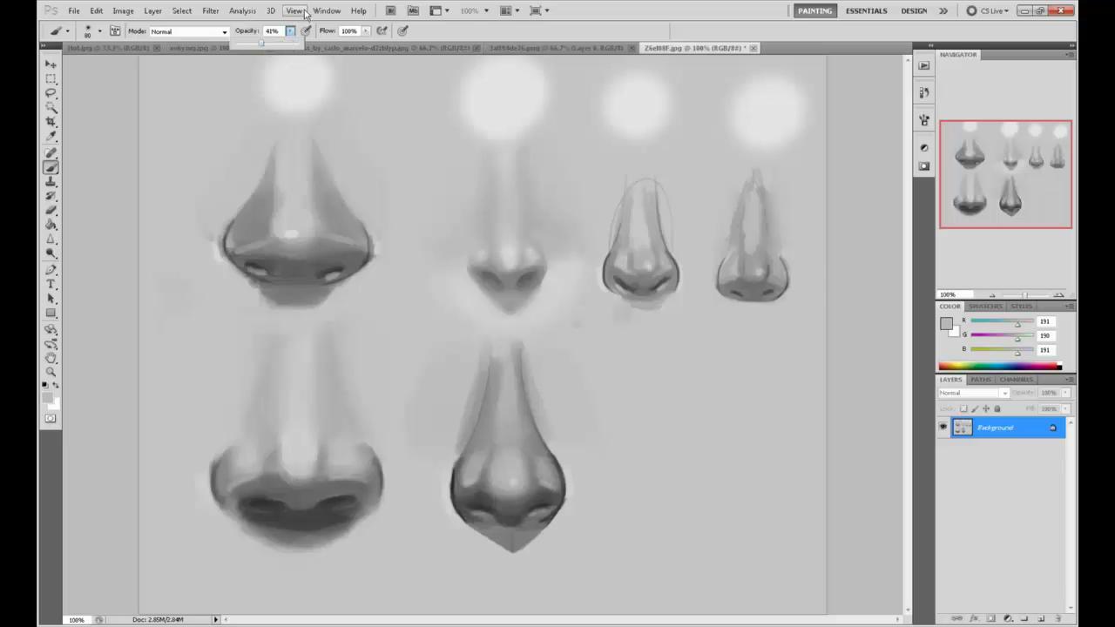
pyautogui.keyDown('alt'); pyautogui.click(491, 238); pyautogui.keyUp('alt')
pyautogui.moveTo(505, 237)
pyautogui.mouseDown()
pyautogui.moveTo(522, 254)
pyautogui.moveTo(471, 250)
pyautogui.moveTo(482, 252)
pyautogui.mouseUp()
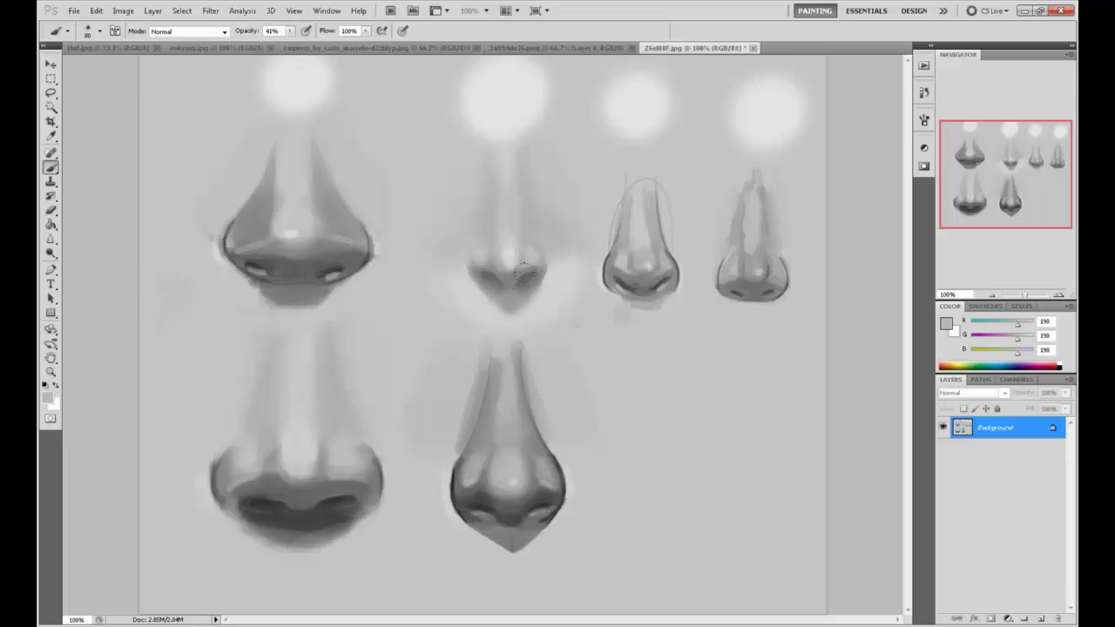
pyautogui.keyDown('alt'); pyautogui.click(477, 248); pyautogui.keyUp('alt')
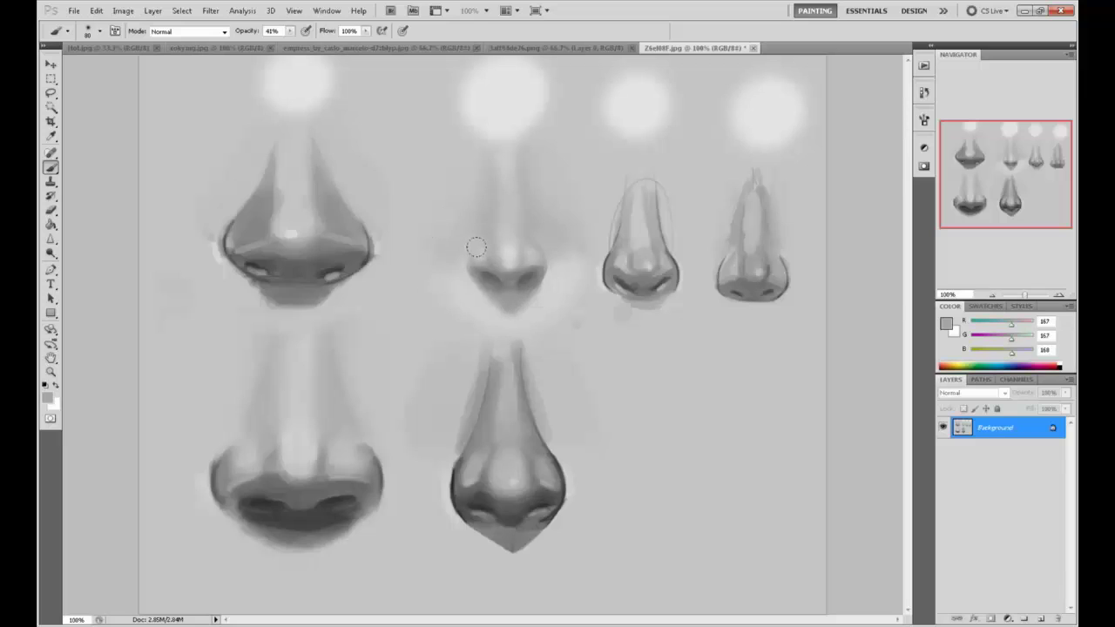
pyautogui.keyDown('alt'); pyautogui.click(528, 255); pyautogui.keyUp('alt')
pyautogui.moveTo(527, 256); pyautogui.dragTo(520, 252)
pyautogui.keyDown('alt'); pyautogui.click(528, 261); pyautogui.keyUp('alt')
pyautogui.keyDown('alt'); pyautogui.click(503, 274); pyautogui.keyUp('alt')
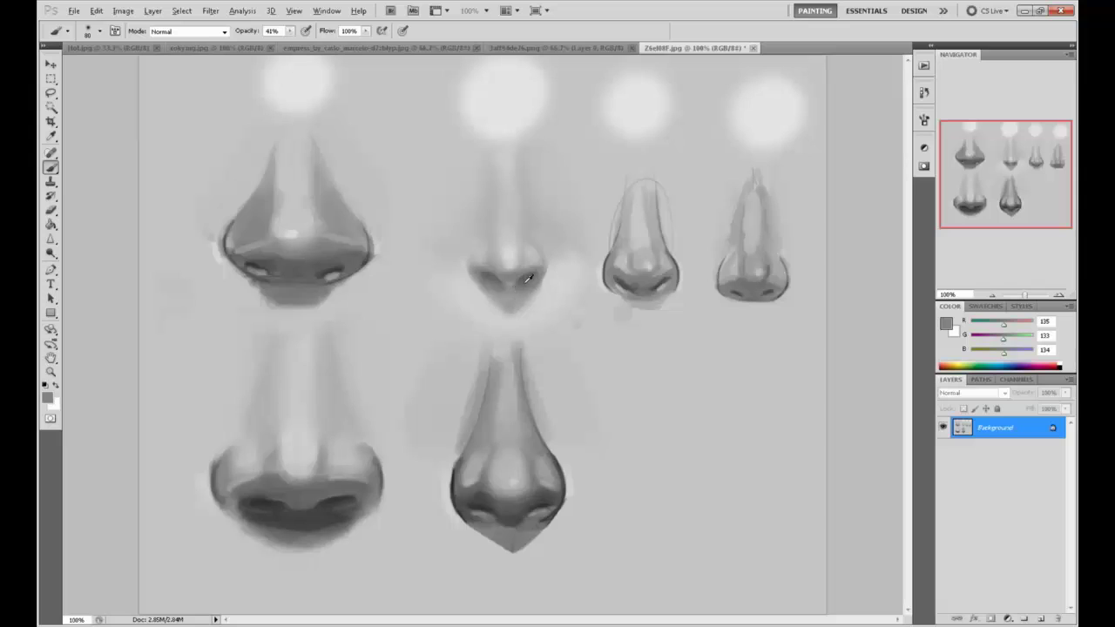
# - Soften the cast shadow beneath the second nose with a smaller brush at 21% opacity and greys sampled around it
pyautogui.keyDown('alt'); pyautogui.click(528, 277); pyautogui.keyUp('alt')
pyautogui.moveTo(525, 302); pyautogui.dragTo(510, 311)
pyautogui.press('[')
pyautogui.press('[')
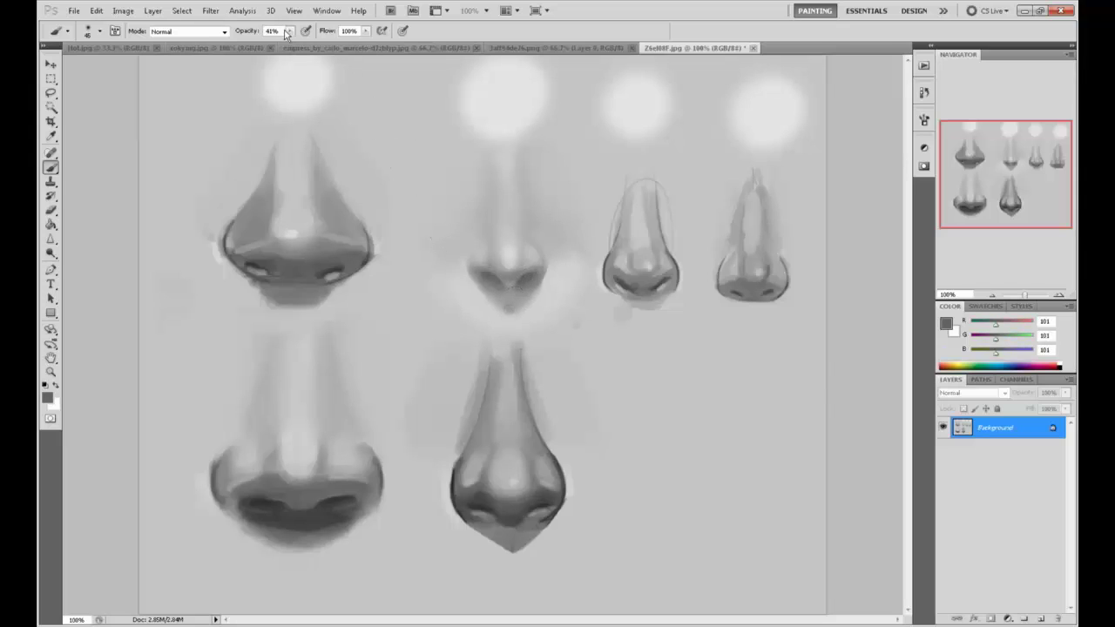
pyautogui.click(290, 30)
pyautogui.click(277, 42)
pyautogui.keyDown('alt'); pyautogui.click(518, 299); pyautogui.keyUp('alt')
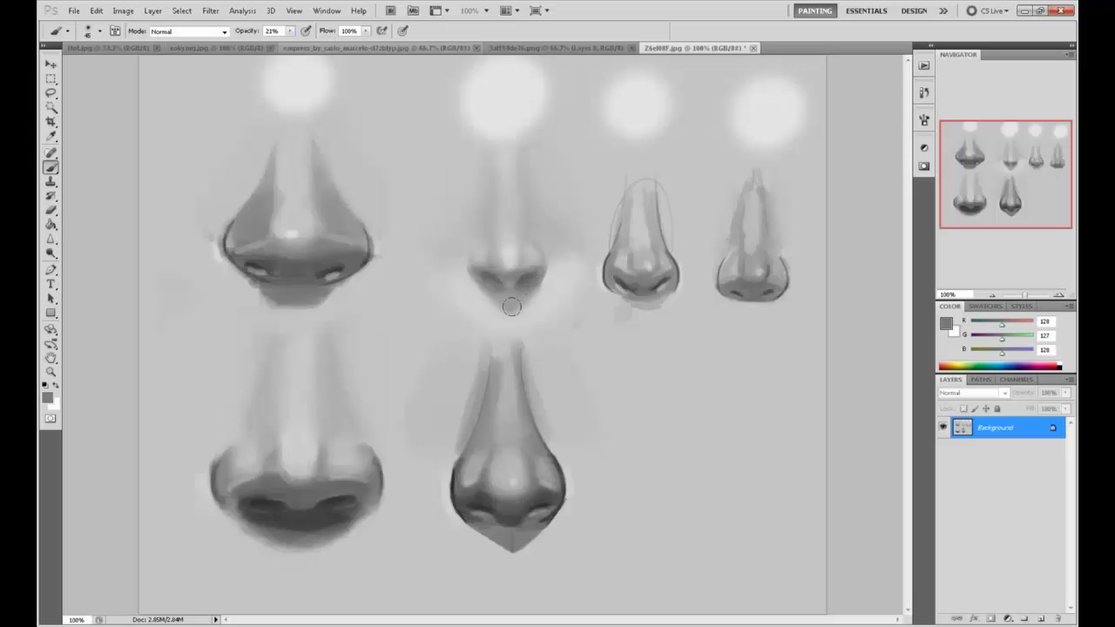
pyautogui.keyDown('alt'); pyautogui.click(507, 303); pyautogui.keyUp('alt')
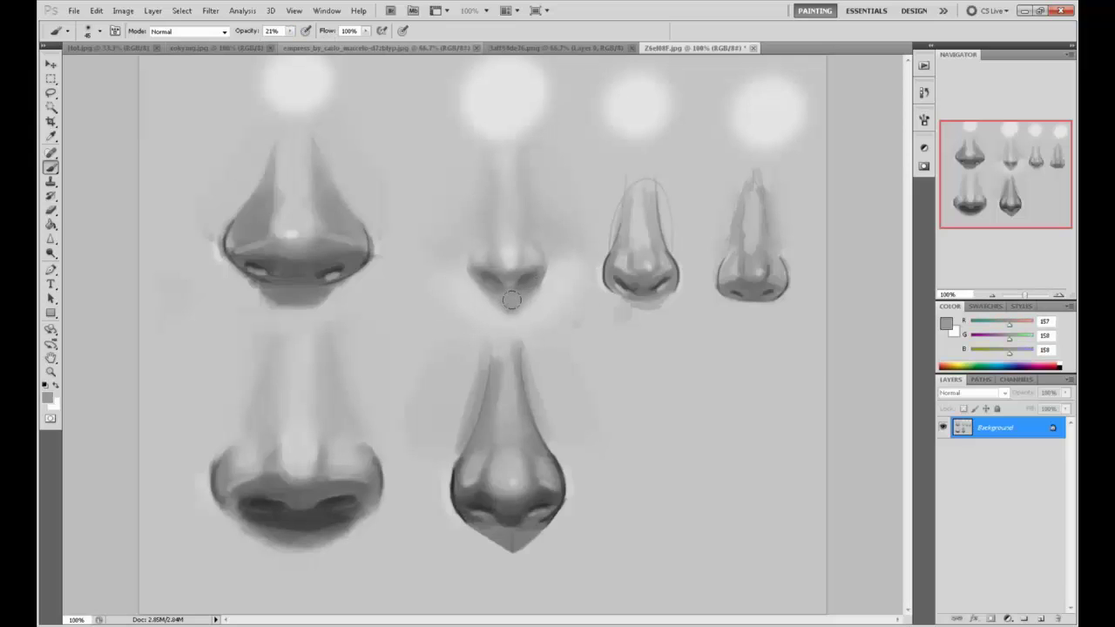
pyautogui.keyDown('alt'); pyautogui.click(468, 280); pyautogui.keyUp('alt')
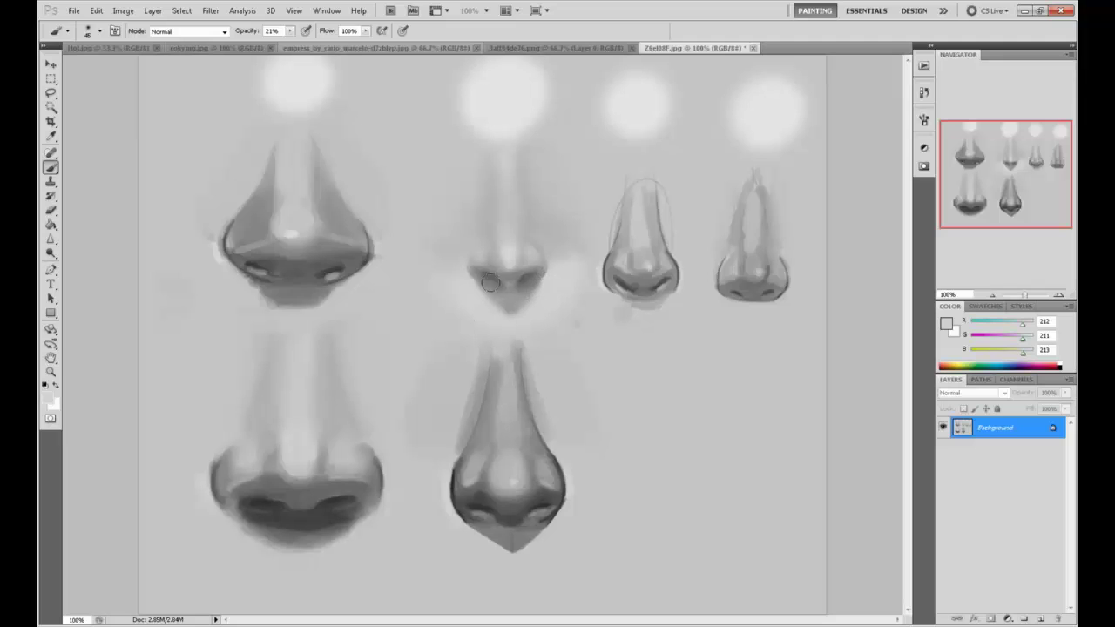
# - Save the sheet as a JPEG at quality 12 and sharpen the second nose with the Sharpen tool at 31% strength
pyautogui.hotkey('ctrl', 's')
pyautogui.click(630, 177)
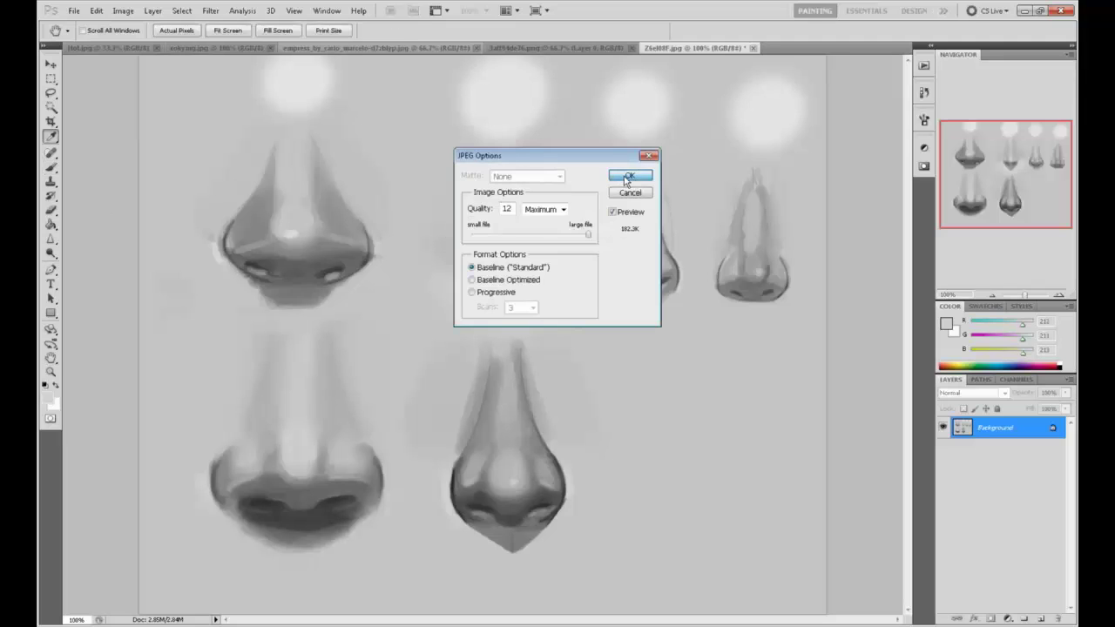
pyautogui.click(51, 238)
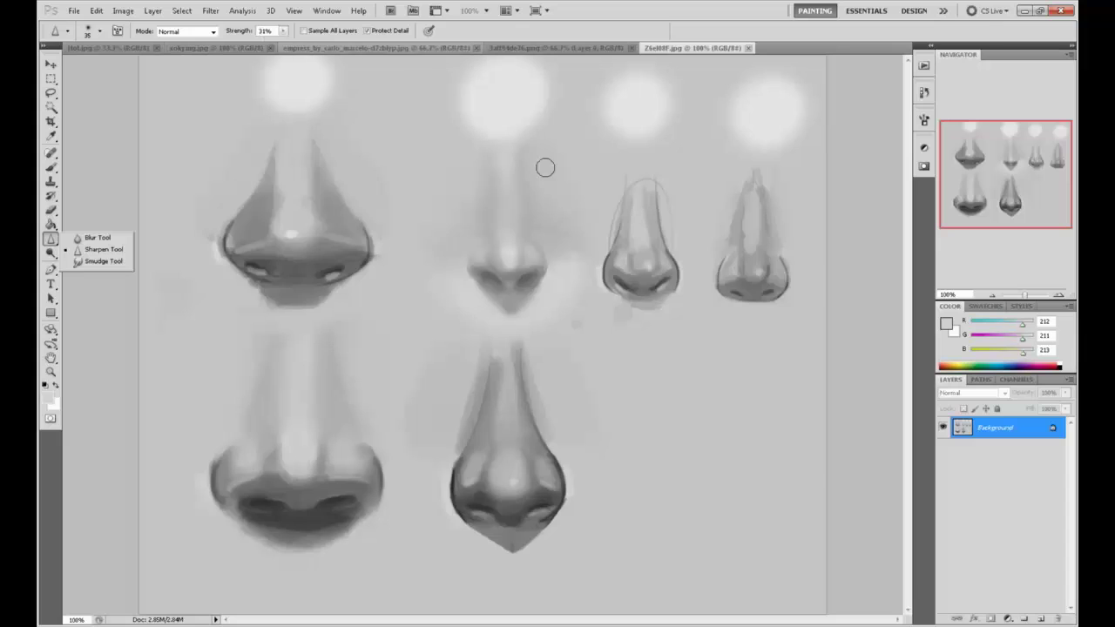
pyautogui.click(873, 352)
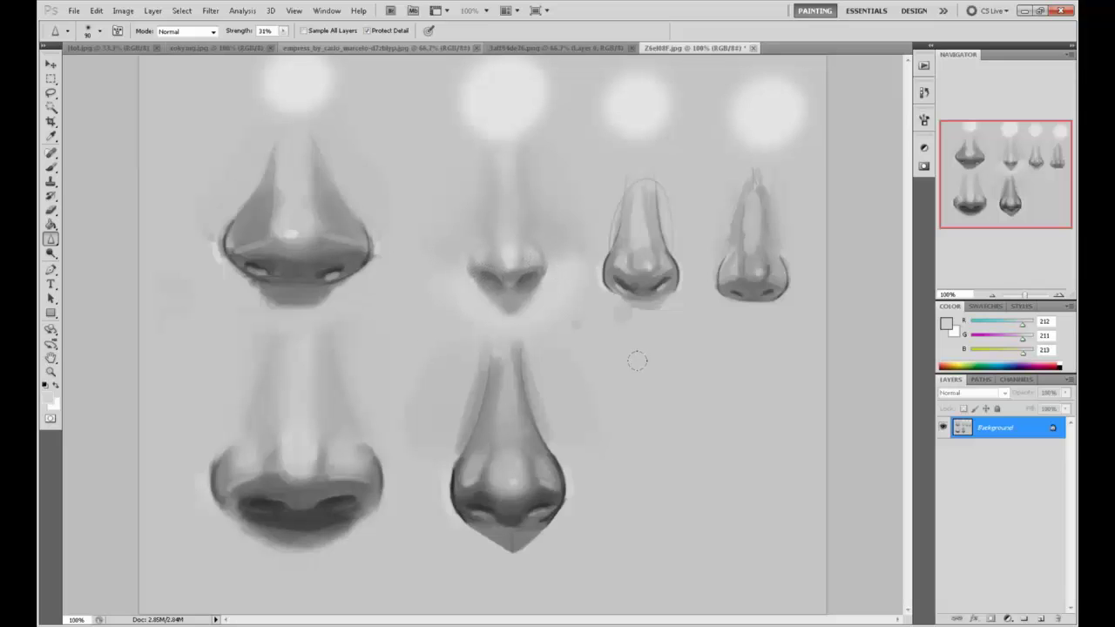
# - Compare the original opened image with the latest sharpened state through the document history, ending on the latest state
pyautogui.click(924, 91)
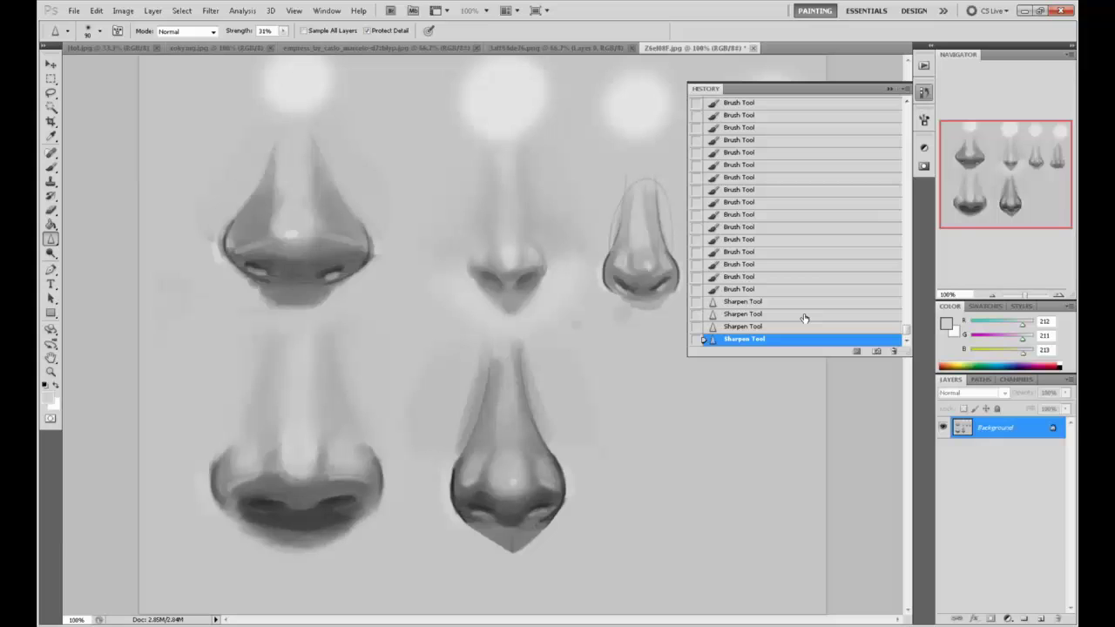
pyautogui.moveTo(906, 329)
pyautogui.mouseDown()
pyautogui.moveTo(904, 174)
pyautogui.moveTo(858, 101)
pyautogui.mouseUp()
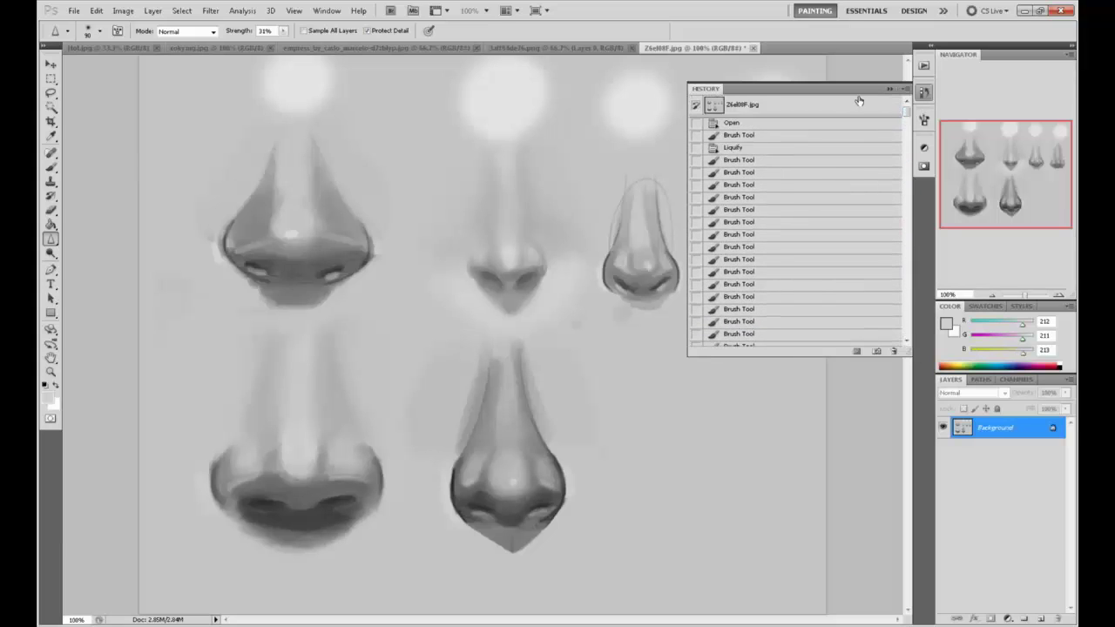
pyautogui.click(858, 103)
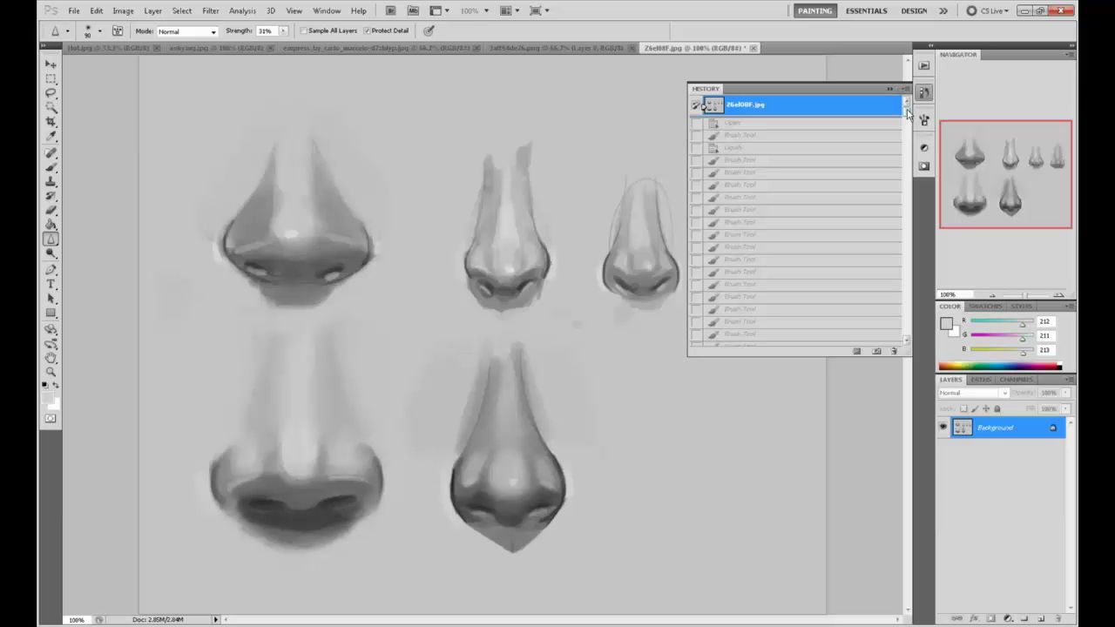
pyautogui.moveTo(907, 113); pyautogui.dragTo(909, 329)
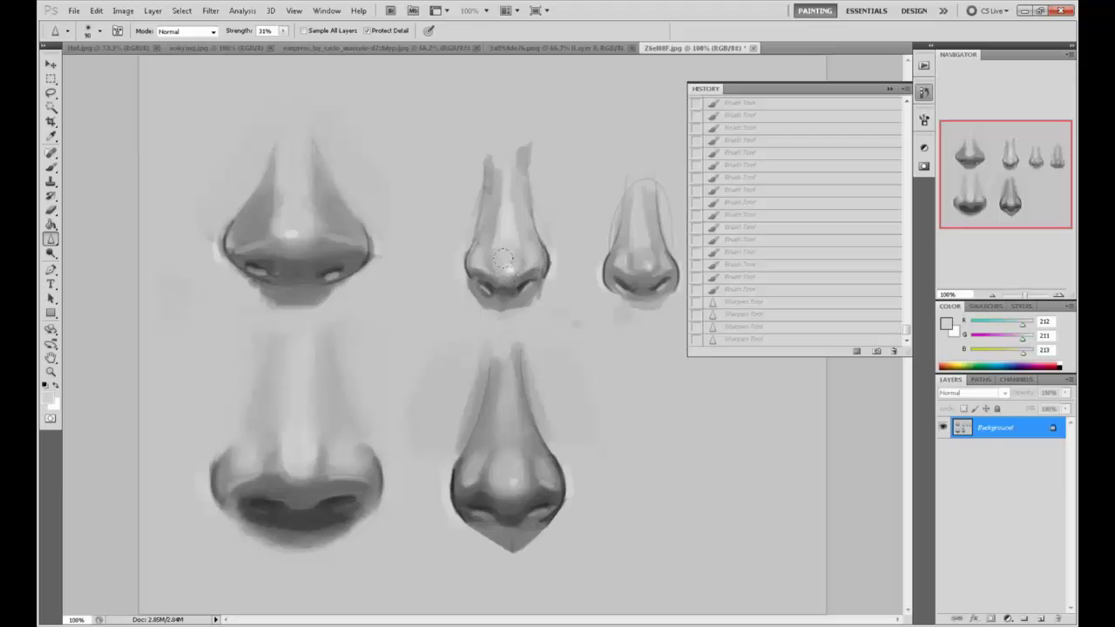
pyautogui.click(798, 339)
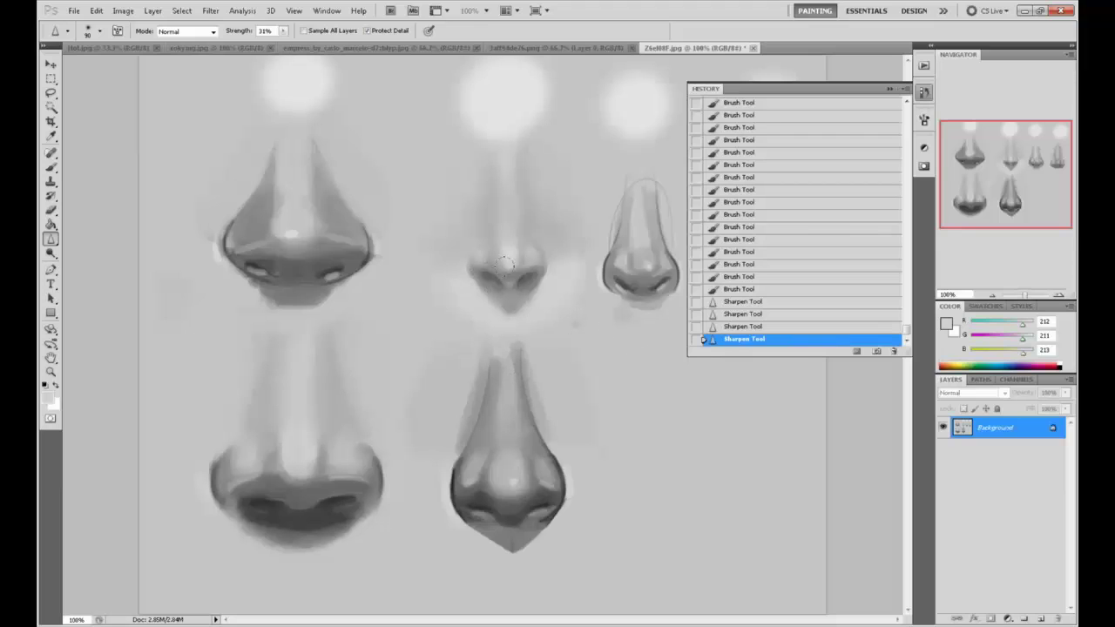
# - Compare the second nose before and after the repaint at 200% zoom, switching between the original snapshot and the latest history state
pyautogui.hotkey('ctrl', '+')
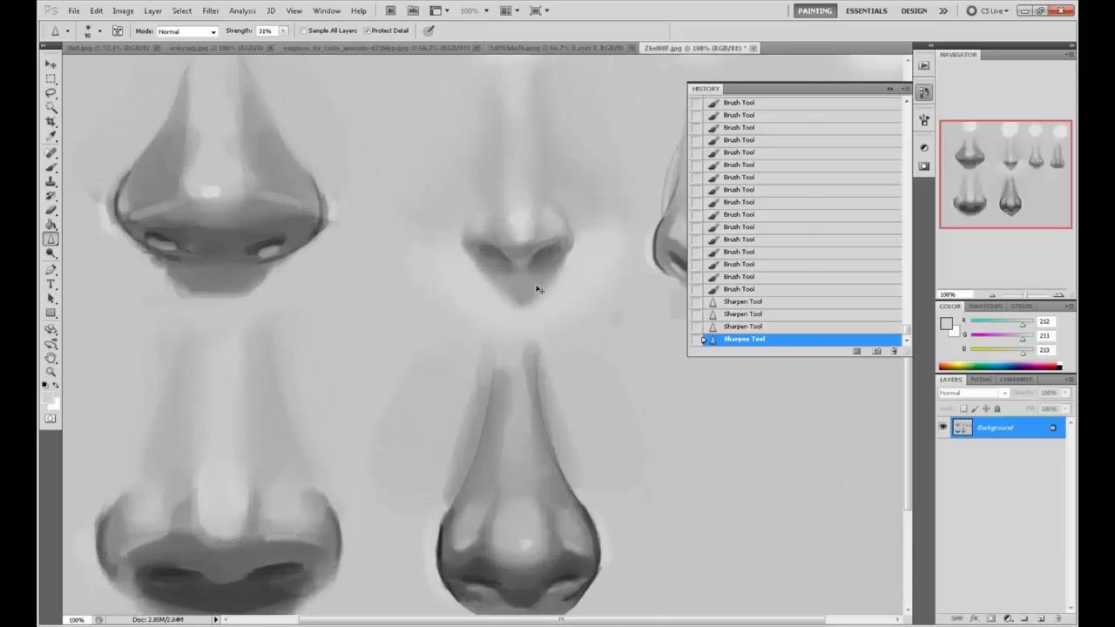
pyautogui.moveTo(608, 291); pyautogui.dragTo(532, 384)
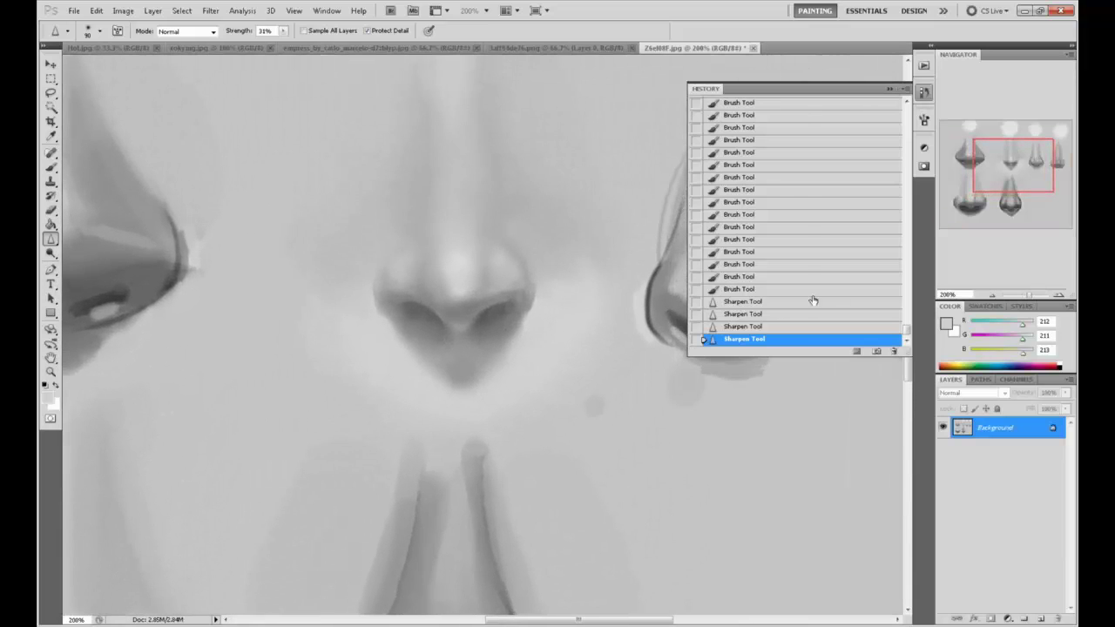
pyautogui.moveTo(905, 331)
pyautogui.mouseDown()
pyautogui.moveTo(908, 100)
pyautogui.moveTo(927, 274)
pyautogui.moveTo(914, 339)
pyautogui.mouseUp()
pyautogui.click(876, 107)
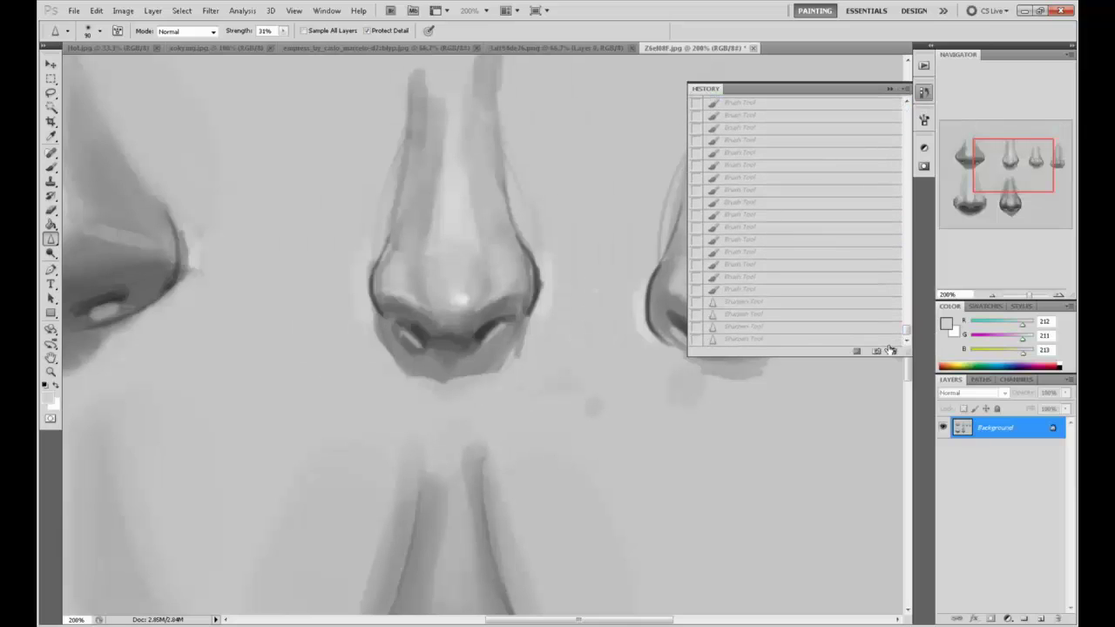
pyautogui.click(797, 340)
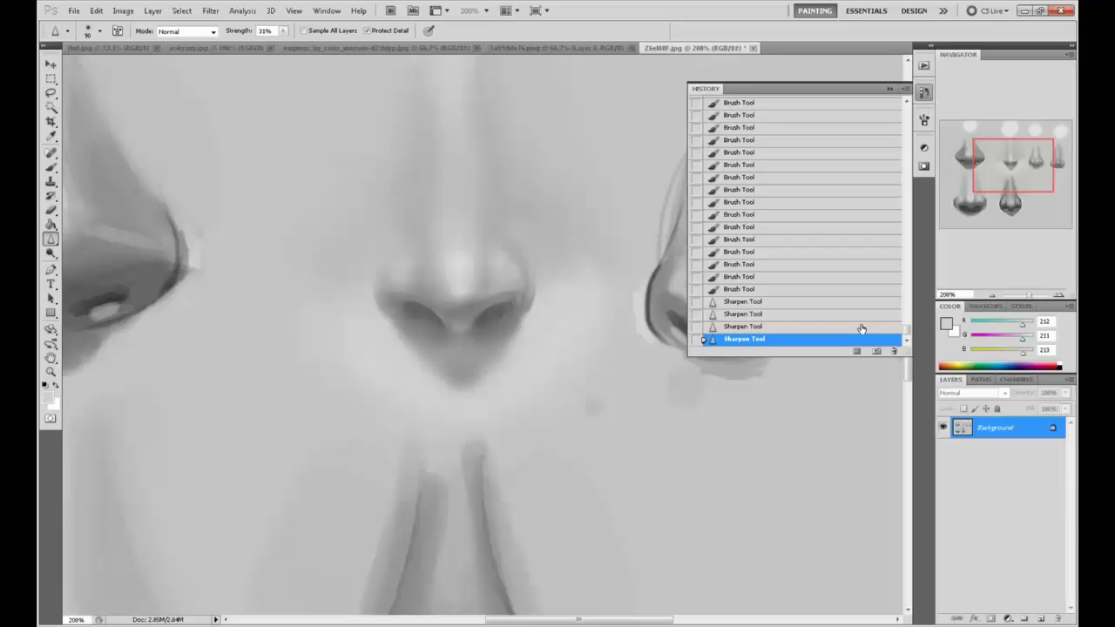
pyautogui.moveTo(910, 336)
pyautogui.mouseDown()
pyautogui.moveTo(902, 112)
pyautogui.moveTo(906, 335)
pyautogui.mouseUp()
pyautogui.click(877, 105)
pyautogui.click(760, 340)
pyautogui.click(924, 91)
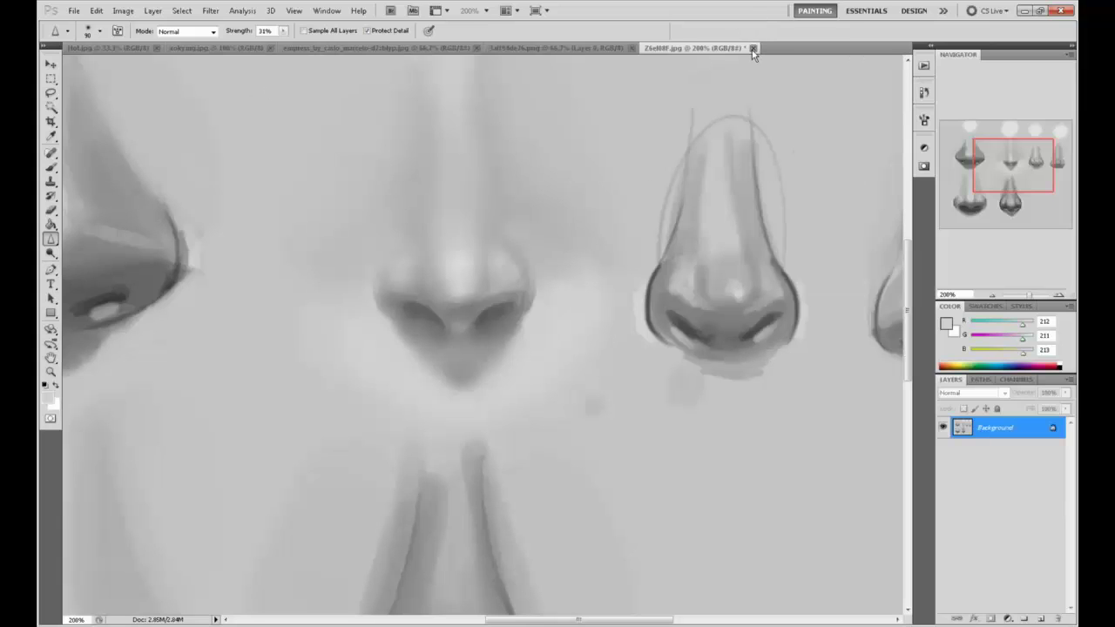
# - Close the nose study sheet and save its changes
pyautogui.click(753, 48)
pyautogui.click(497, 242)
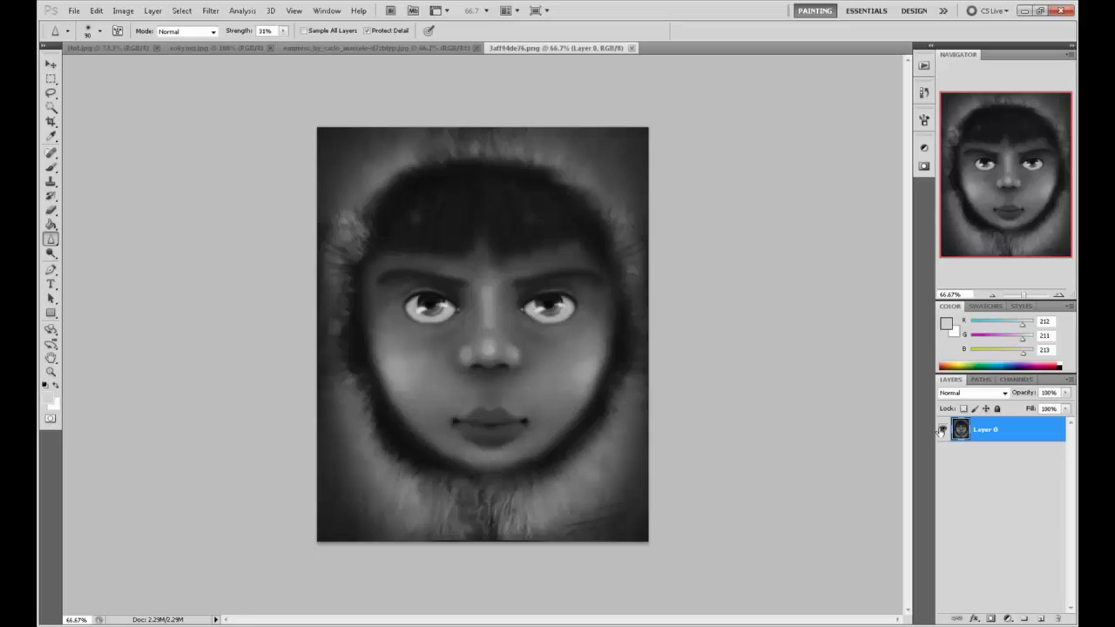
# - Lighten the grey portrait with a Hue/Saturation adjustment, setting Lightness to +31
pyautogui.hotkey('ctrl', 'u')
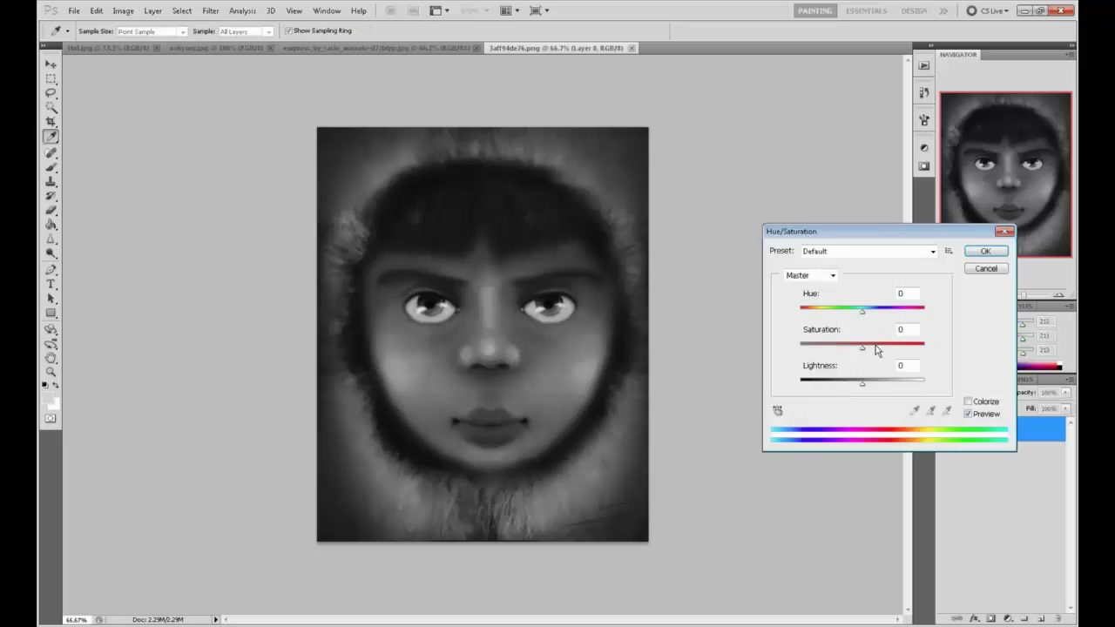
pyautogui.moveTo(862, 384); pyautogui.dragTo(882, 388)
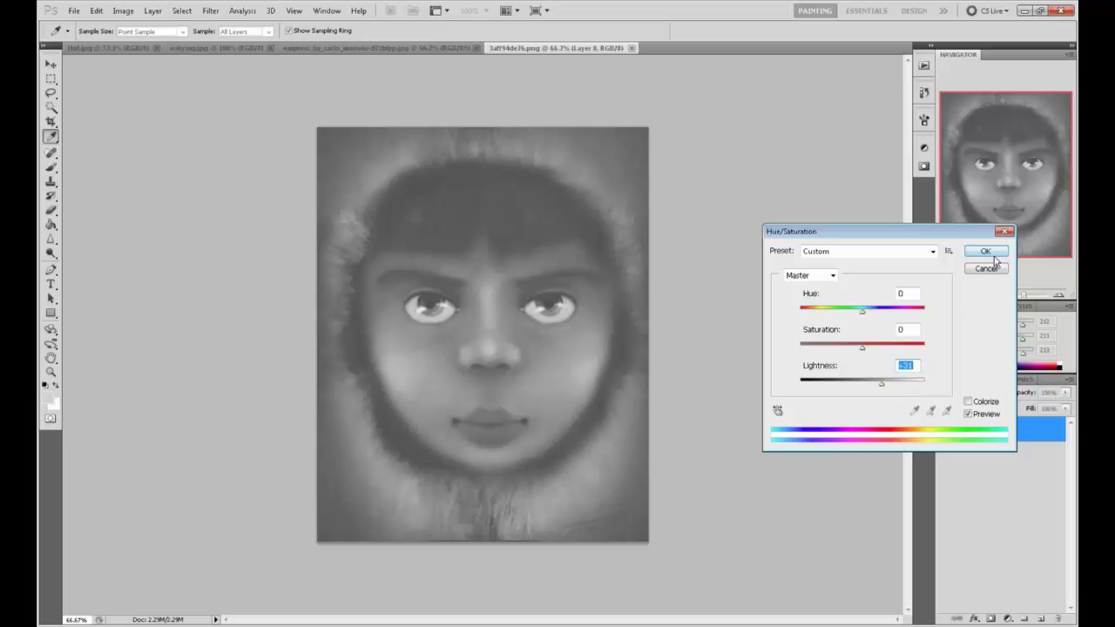
pyautogui.click(985, 252)
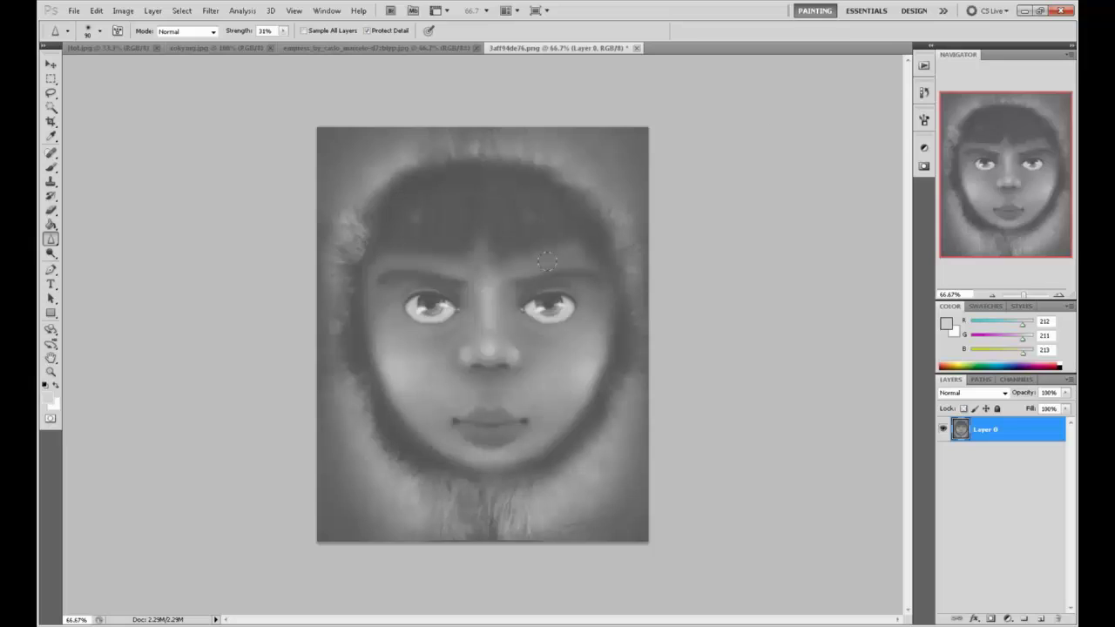
# - Paint over the fur at the portrait's lower left with sampled dark grey, using a 300 px brush at 94% opacity
pyautogui.press('b')
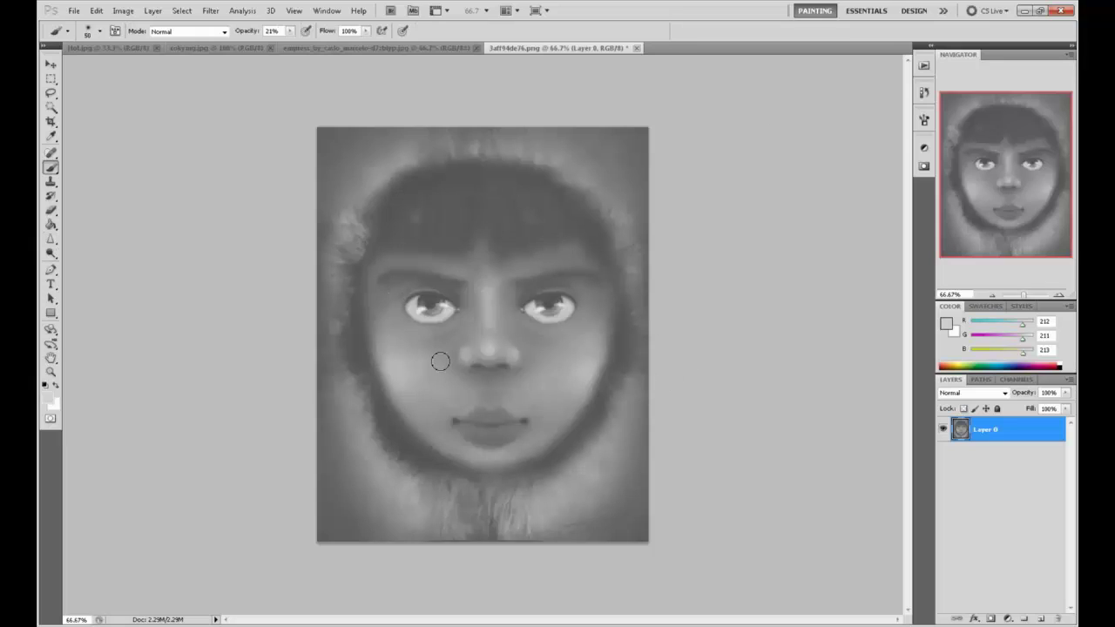
pyautogui.press(']')
pyautogui.press(']')
pyautogui.keyDown('alt'); pyautogui.click(420, 449); pyautogui.keyUp('alt')
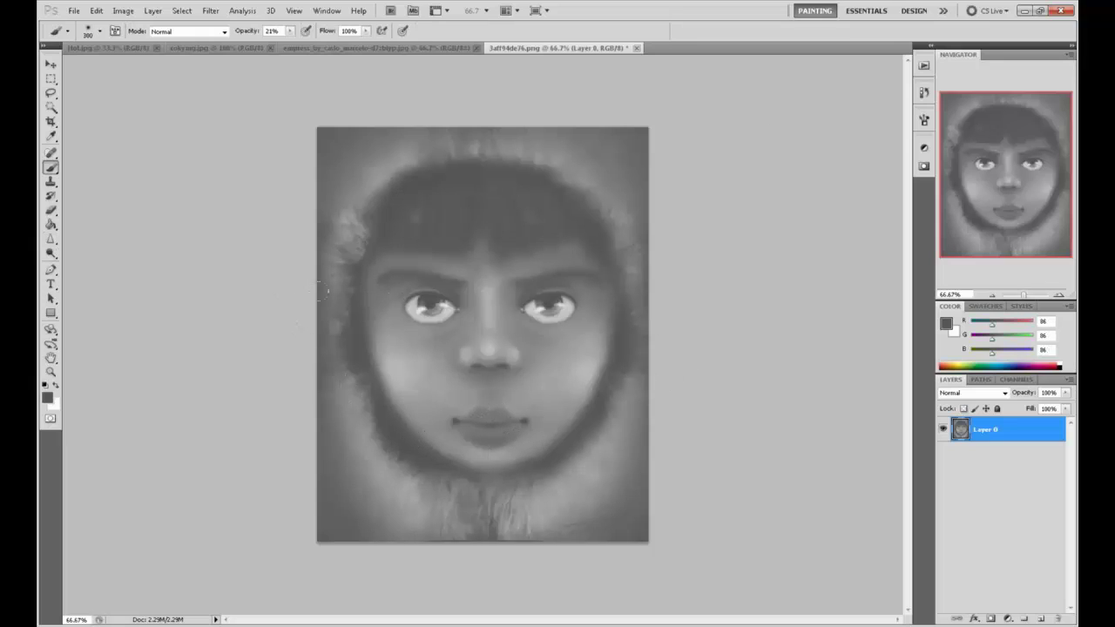
pyautogui.click(291, 32)
pyautogui.click(337, 43)
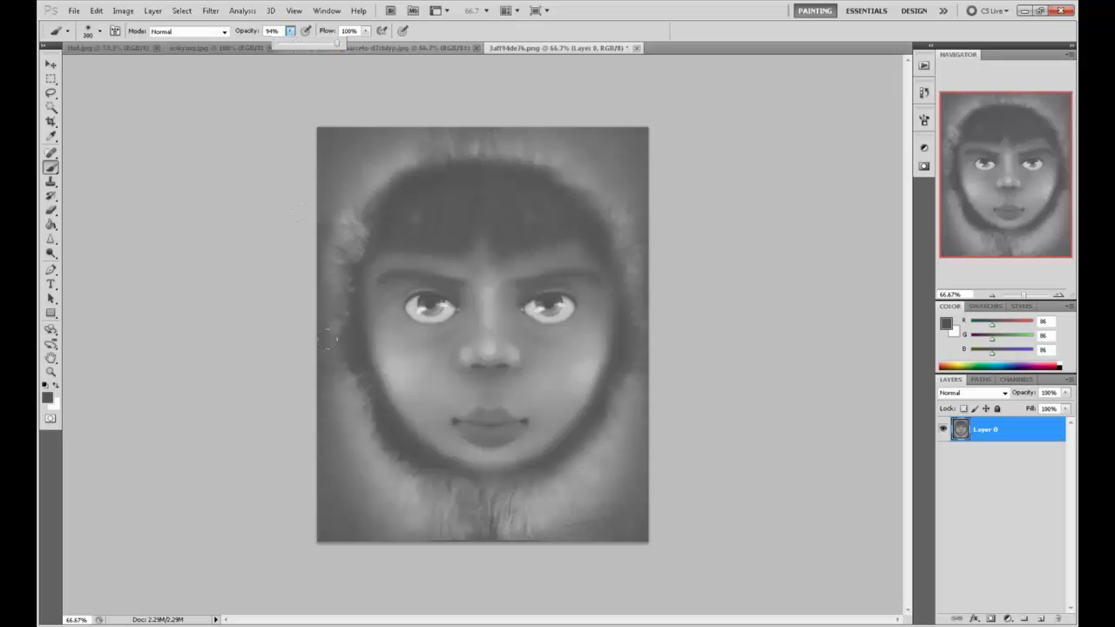
pyautogui.keyDown('alt'); pyautogui.click(427, 463); pyautogui.keyUp('alt')
pyautogui.moveTo(446, 520); pyautogui.dragTo(366, 471)
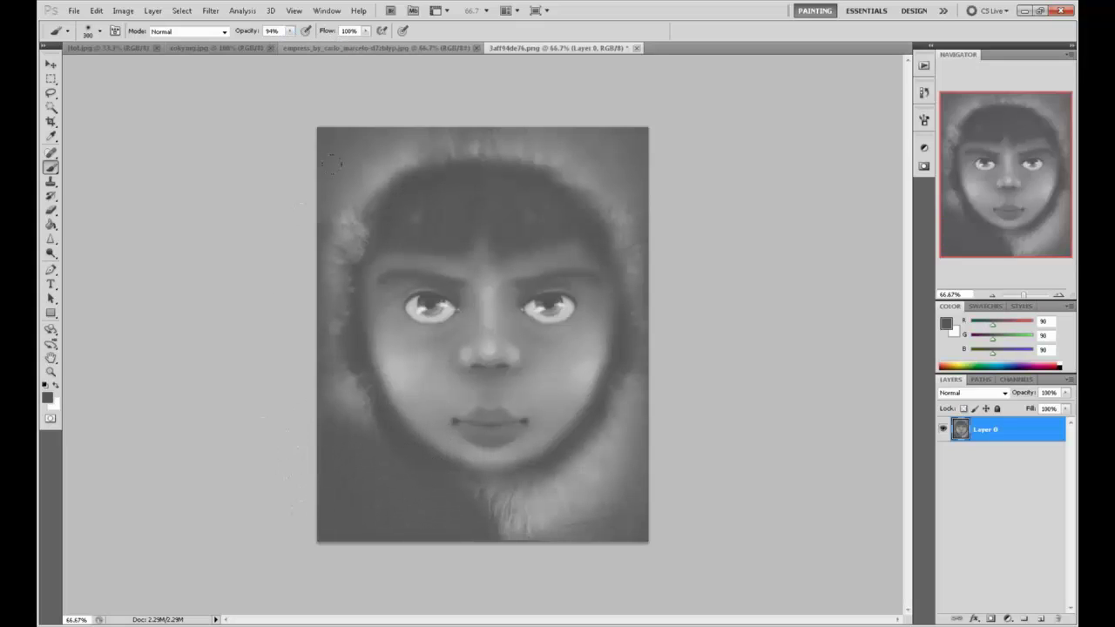
# - Cover the whole background and fur hood around the face with sampled mid grey at 100% brush opacity
pyautogui.keyDown('alt'); pyautogui.click(358, 225); pyautogui.keyUp('alt')
pyautogui.moveTo(290, 31)
pyautogui.mouseDown()
pyautogui.moveTo(240, 44)
pyautogui.moveTo(435, 45)
pyautogui.mouseUp()
pyautogui.moveTo(349, 157)
pyautogui.mouseDown()
pyautogui.moveTo(361, 77)
pyautogui.moveTo(311, 142)
pyautogui.moveTo(265, 384)
pyautogui.moveTo(374, 513)
pyautogui.moveTo(640, 505)
pyautogui.mouseUp()
pyautogui.moveTo(417, 494)
pyautogui.mouseDown()
pyautogui.moveTo(569, 455)
pyautogui.moveTo(666, 348)
pyautogui.moveTo(625, 383)
pyautogui.moveTo(654, 205)
pyautogui.moveTo(632, 155)
pyautogui.moveTo(528, 86)
pyautogui.moveTo(384, 77)
pyautogui.moveTo(358, 64)
pyautogui.moveTo(373, 107)
pyautogui.mouseUp()
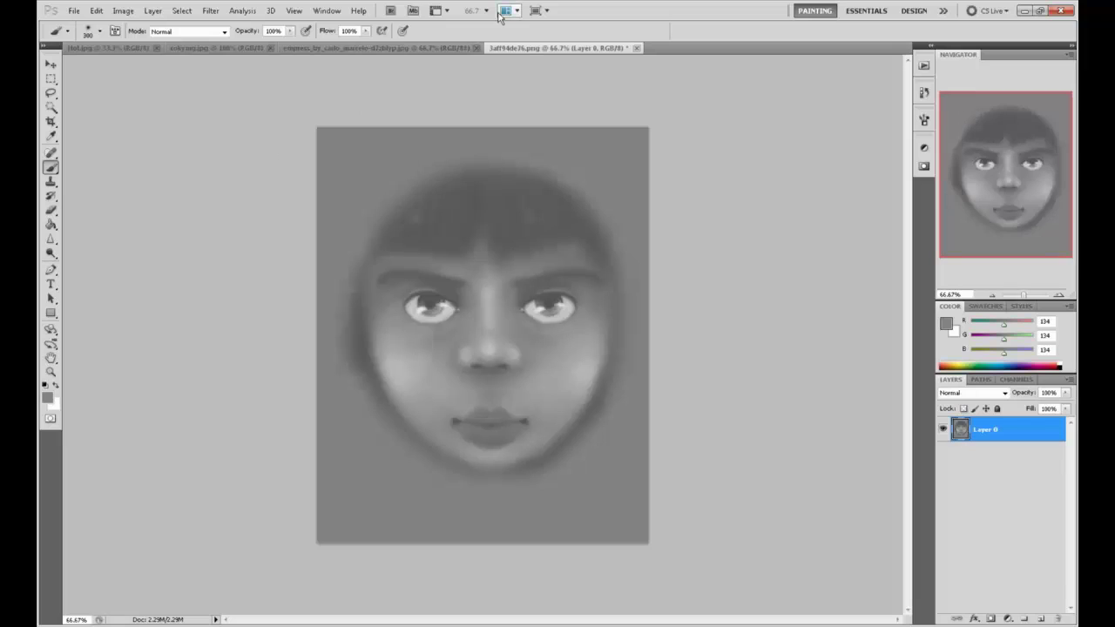
pyautogui.moveTo(284, 288)
pyautogui.mouseDown()
pyautogui.moveTo(300, 343)
pyautogui.moveTo(303, 422)
pyautogui.mouseUp()
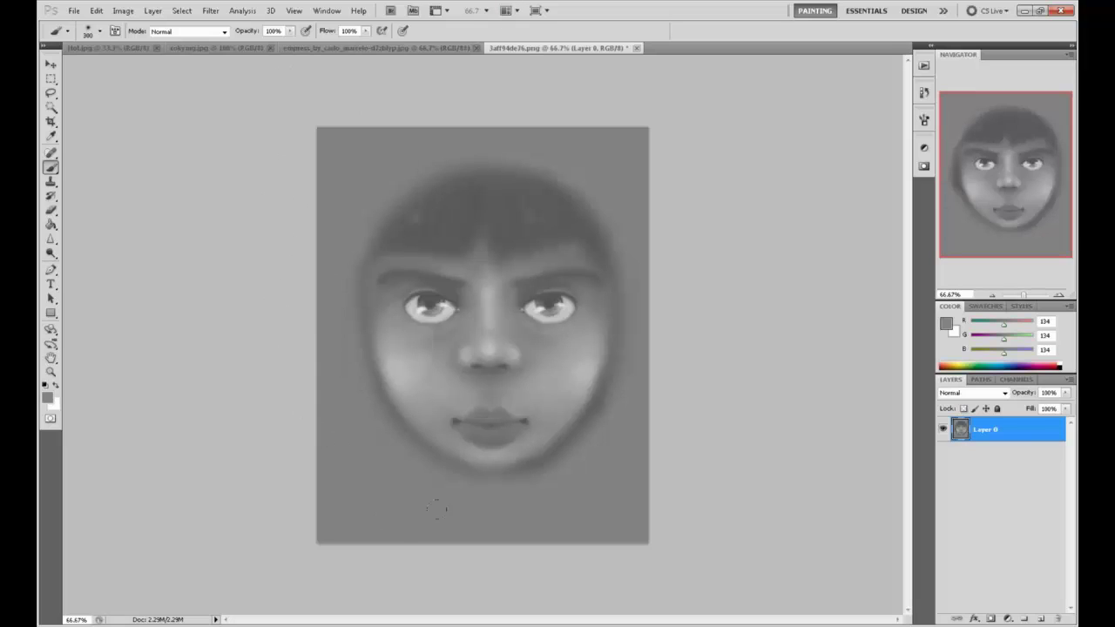
# - Paint out the dark fringe and hair above the eyebrows with greys sampled from the surrounding area
pyautogui.moveTo(483, 261)
pyautogui.mouseDown()
pyautogui.moveTo(400, 218)
pyautogui.moveTo(522, 209)
pyautogui.moveTo(530, 181)
pyautogui.moveTo(588, 237)
pyautogui.moveTo(479, 179)
pyautogui.moveTo(435, 180)
pyautogui.moveTo(378, 246)
pyautogui.mouseUp()
pyautogui.keyDown('alt'); pyautogui.click(581, 240); pyautogui.keyUp('alt')
pyautogui.keyDown('alt'); pyautogui.click(480, 183); pyautogui.keyUp('alt')
pyautogui.keyDown('alt'); pyautogui.click(507, 240); pyautogui.keyUp('alt')
pyautogui.moveTo(528, 200); pyautogui.dragTo(468, 120)
pyautogui.moveTo(575, 209)
pyautogui.mouseDown()
pyautogui.moveTo(525, 159)
pyautogui.moveTo(610, 187)
pyautogui.mouseUp()
pyautogui.keyDown('alt'); pyautogui.click(621, 188); pyautogui.keyUp('alt')
# - Soften the dark edge along the jaw, cheek and temple with sampled background grey at 57% brush opacity
pyautogui.click(290, 32)
pyautogui.click(264, 43)
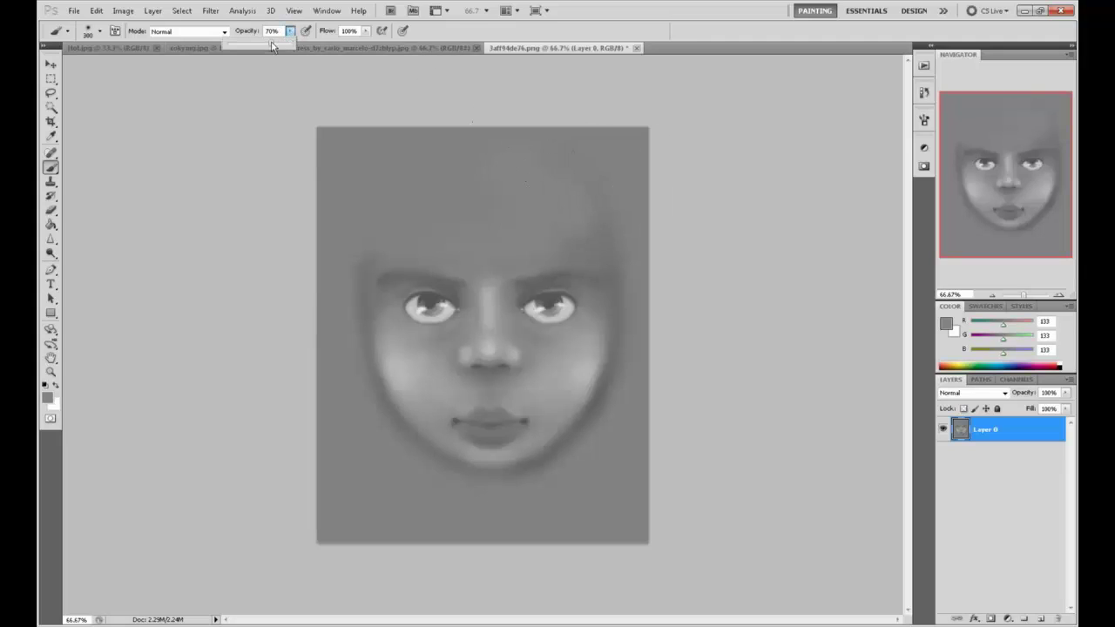
pyautogui.keyDown('alt'); pyautogui.click(590, 180); pyautogui.keyUp('alt')
pyautogui.keyDown('alt'); pyautogui.click(327, 190); pyautogui.keyUp('alt')
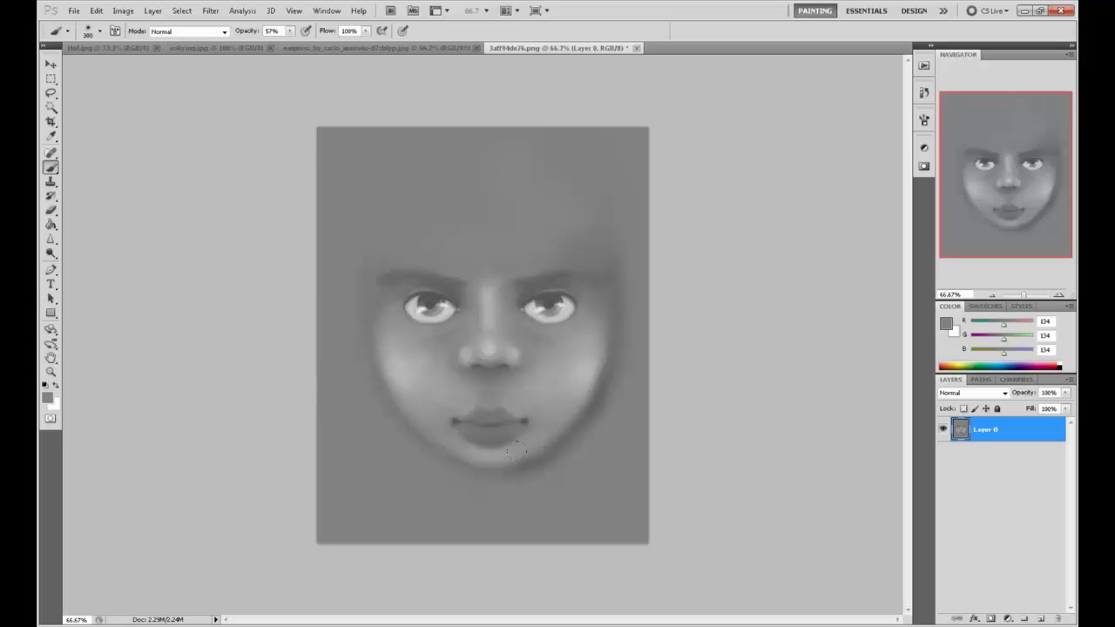
pyautogui.moveTo(516, 451)
pyautogui.mouseDown()
pyautogui.moveTo(582, 428)
pyautogui.moveTo(597, 397)
pyautogui.mouseUp()
pyautogui.moveTo(607, 293); pyautogui.dragTo(610, 261)
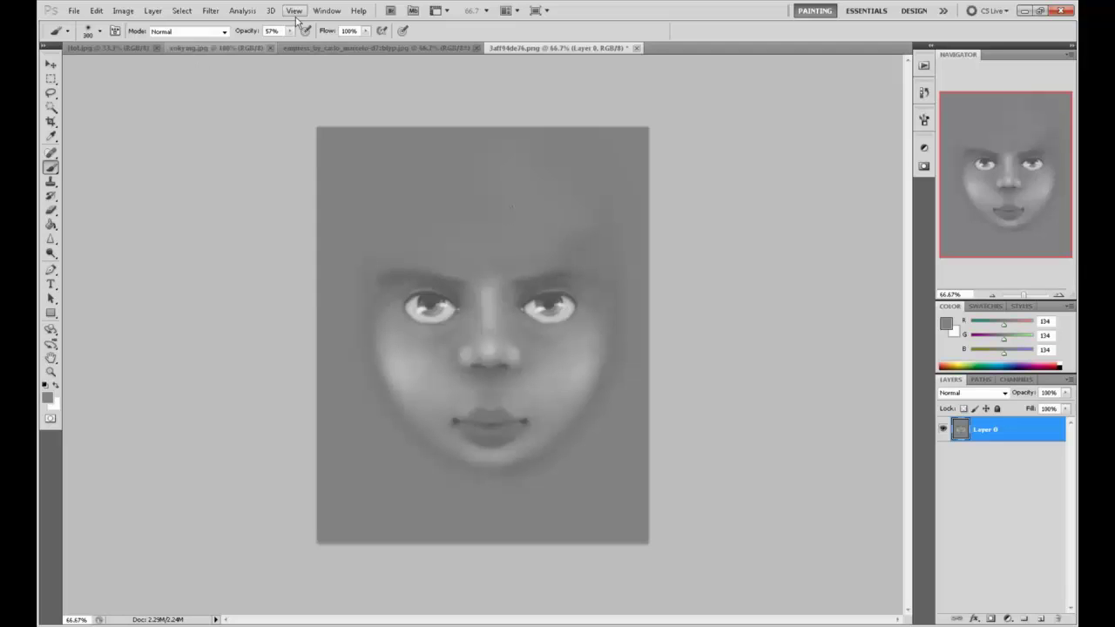
# - Open Liquify on the portrait and reshape the lips and eyebrows with Forward Warp at brush size 226
pyautogui.click(210, 10)
pyautogui.click(234, 79)
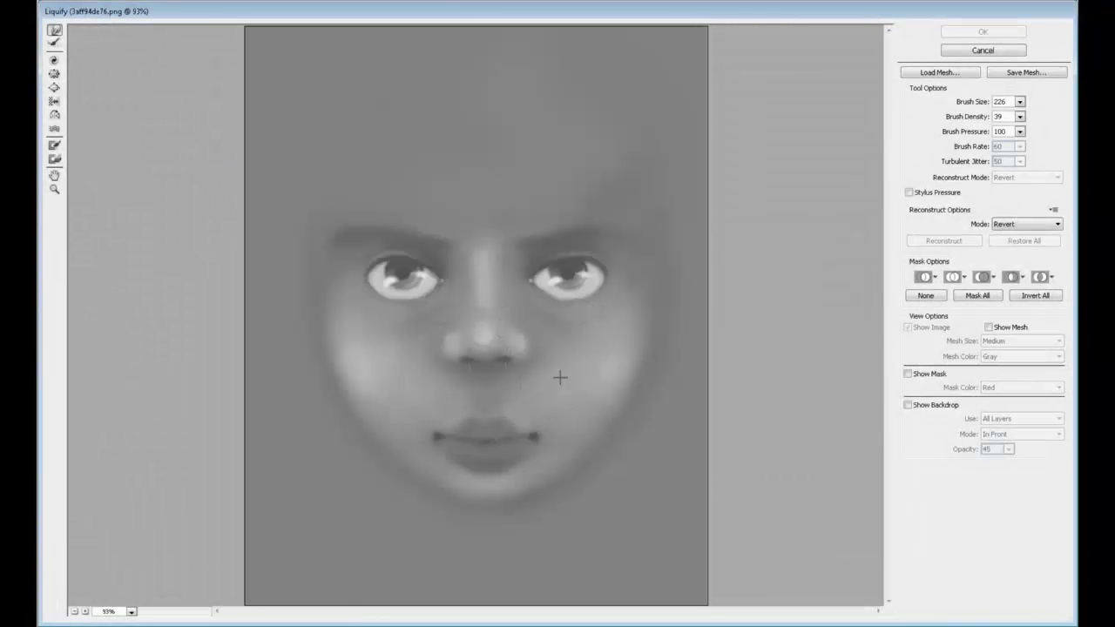
pyautogui.moveTo(473, 422); pyautogui.dragTo(517, 422)
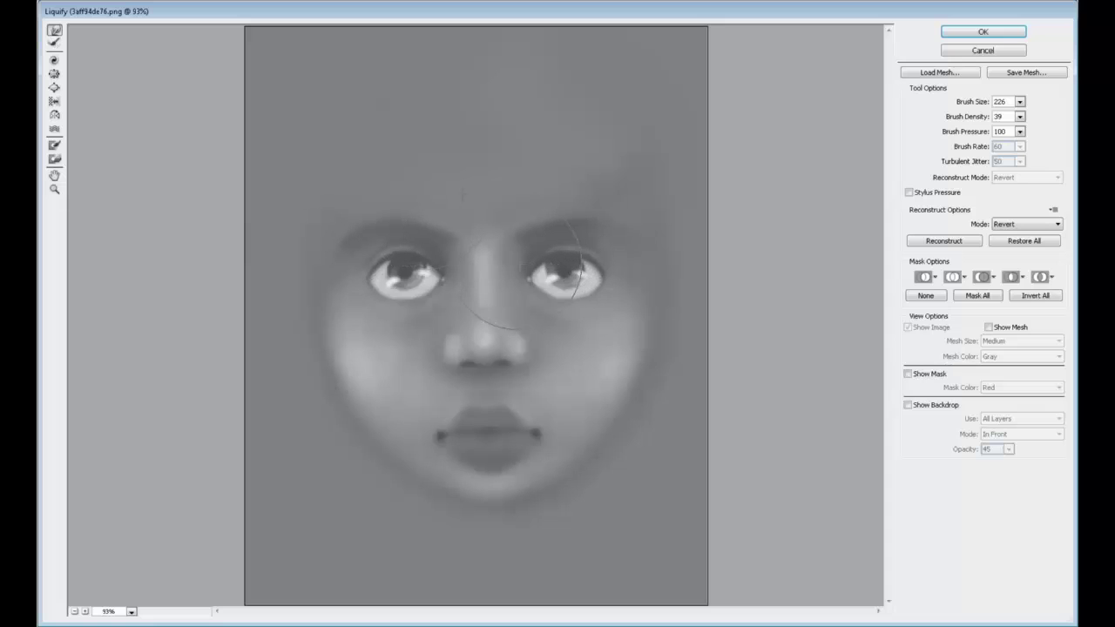
# - Shrink the eyes with the Pucker tool at brush size 451 and nudge the eye on the left outward with Forward Warp
pyautogui.click(1021, 103)
pyautogui.moveTo(967, 116); pyautogui.dragTo(976, 117)
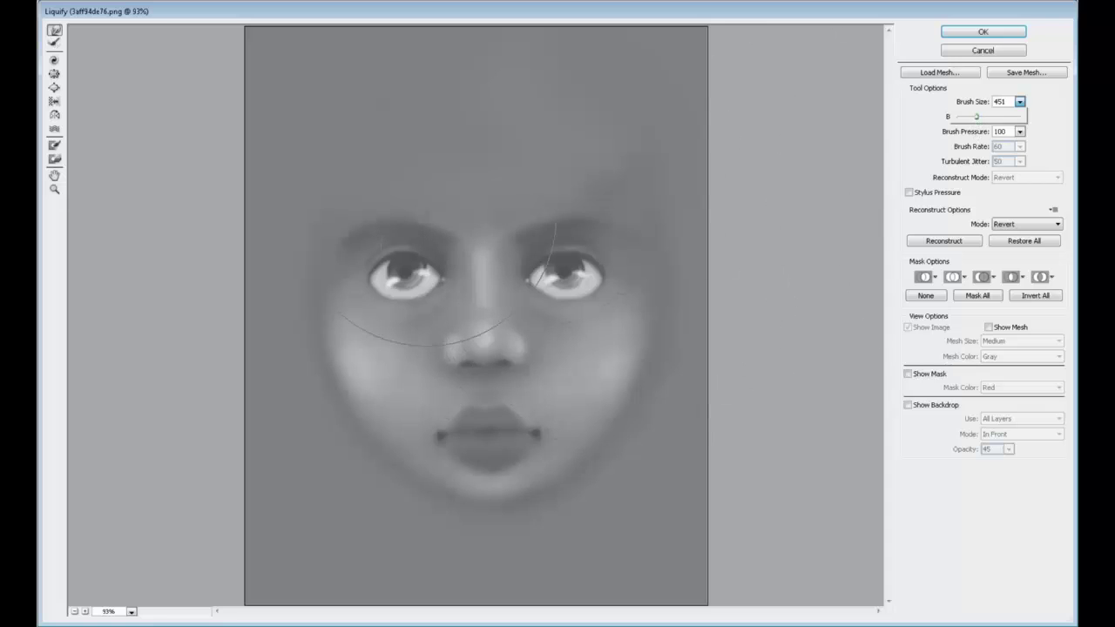
pyautogui.click(54, 75)
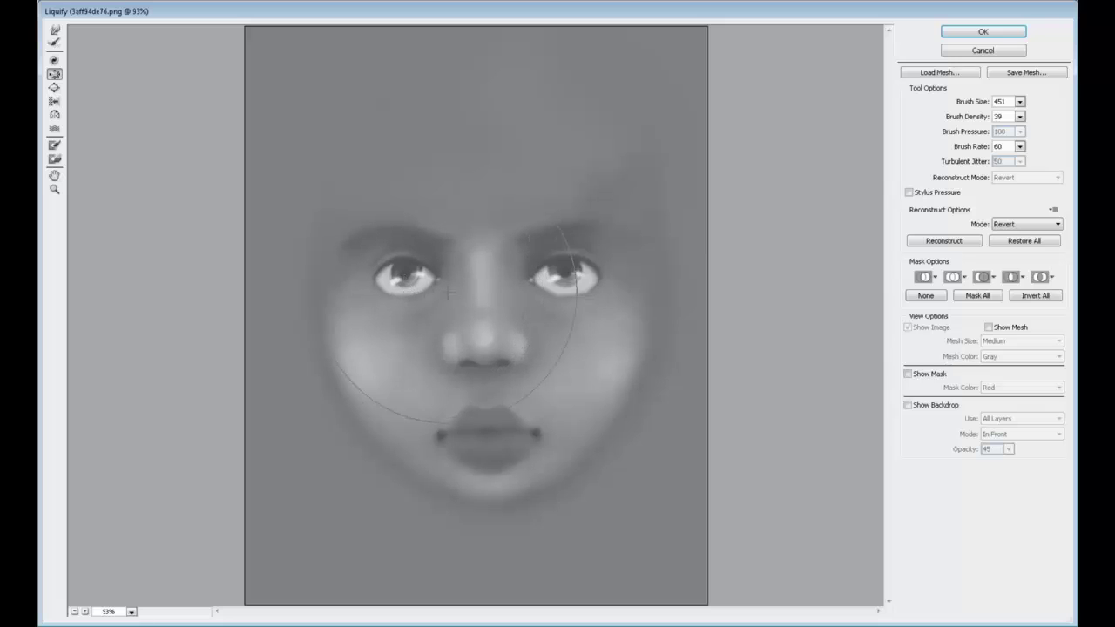
pyautogui.click(54, 29)
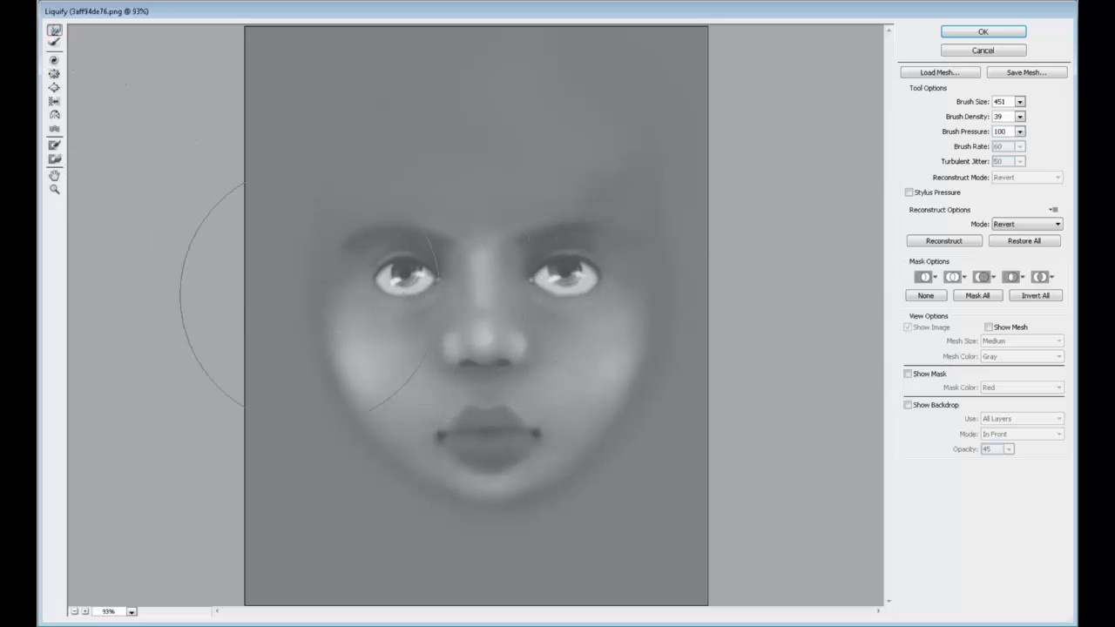
pyautogui.moveTo(353, 288); pyautogui.dragTo(347, 278)
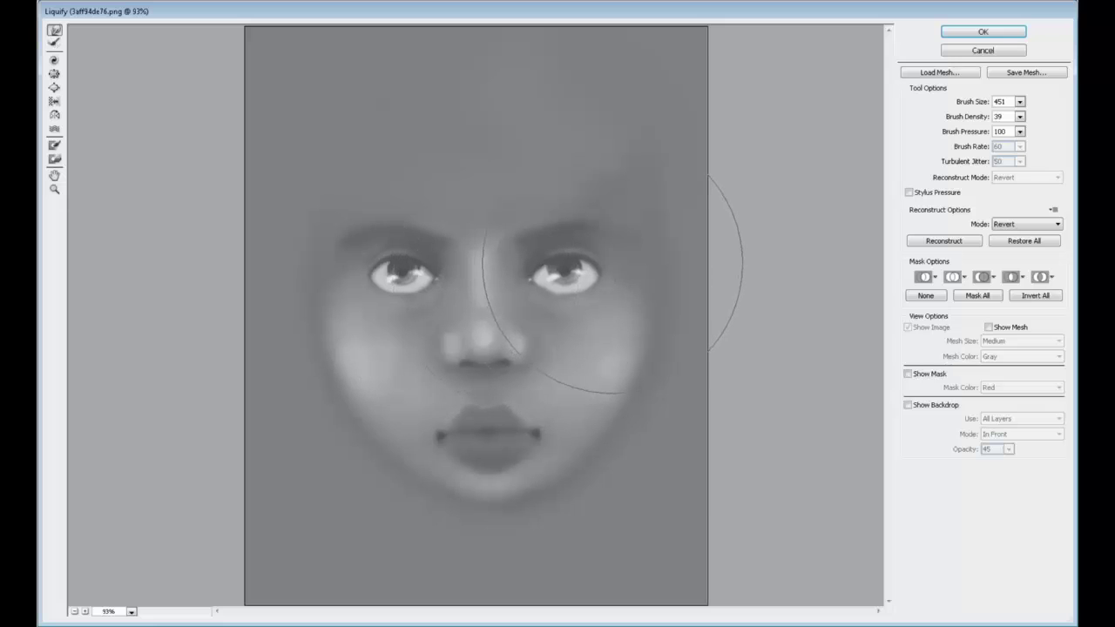
# - Narrow the nose with Pucker, pull its tip down with Forward Warp at brush size 256, and apply the Liquify changes
pyautogui.click(54, 73)
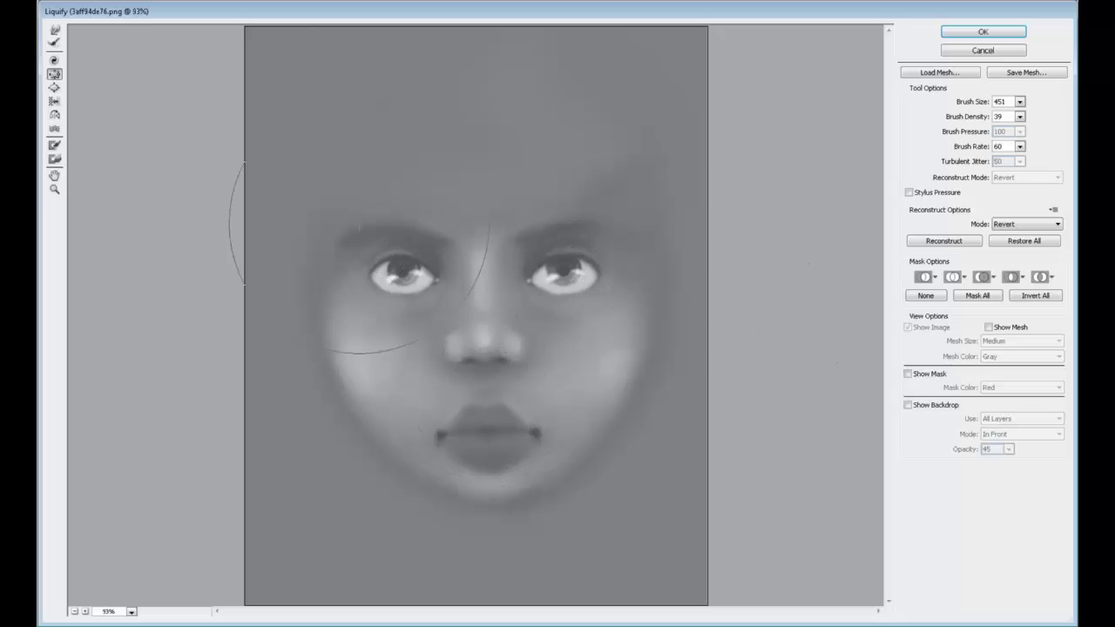
pyautogui.click(54, 29)
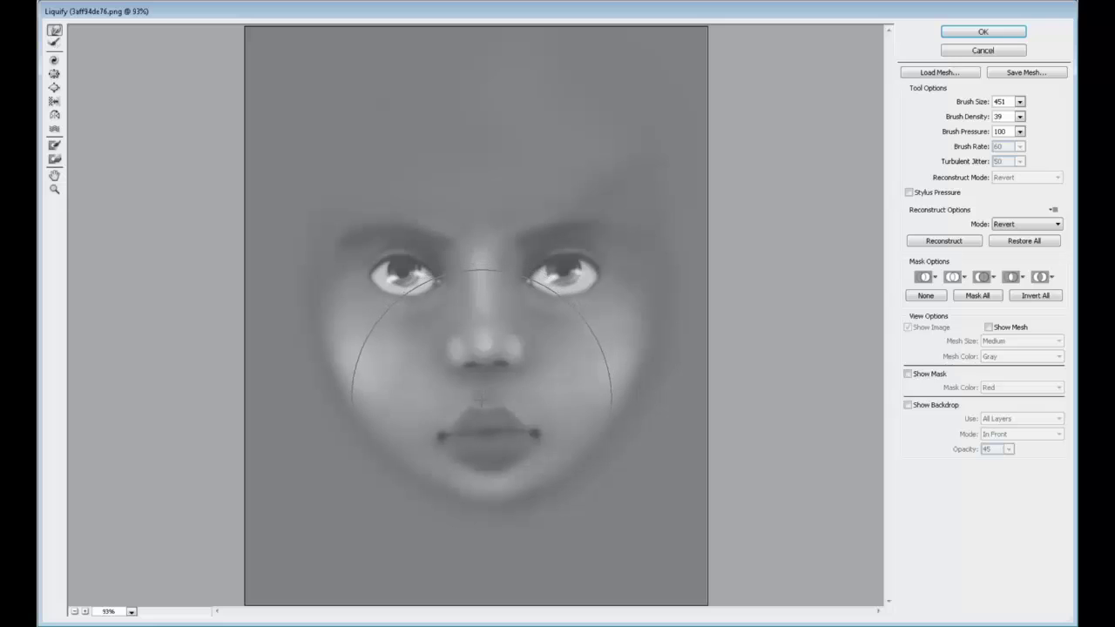
pyautogui.click(54, 73)
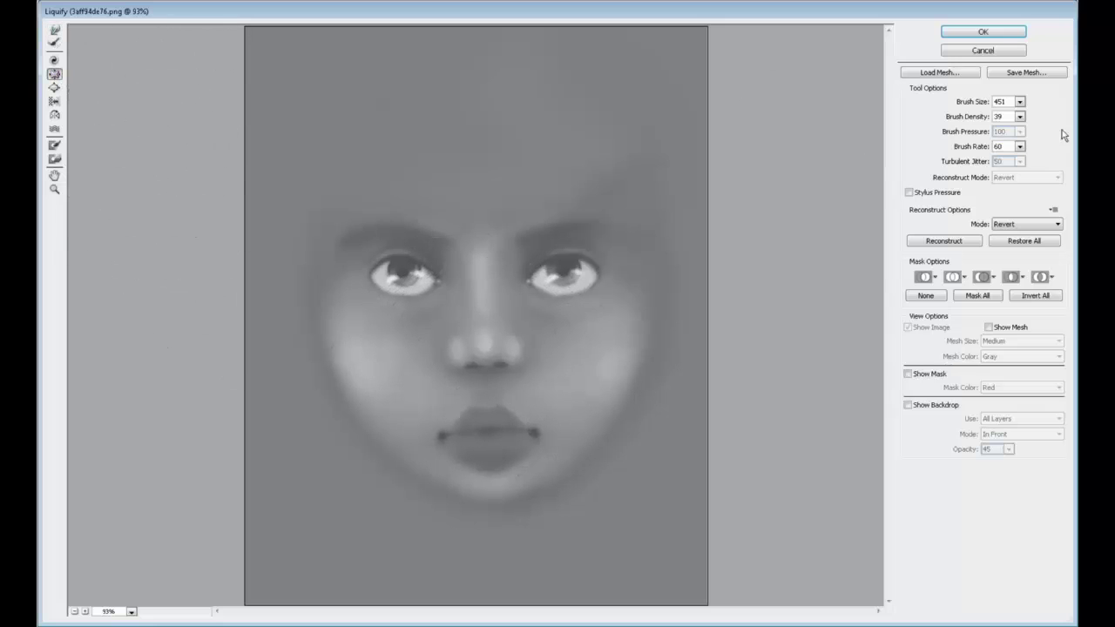
pyautogui.click(1019, 102)
pyautogui.moveTo(977, 117); pyautogui.dragTo(967, 117)
pyautogui.press('w')
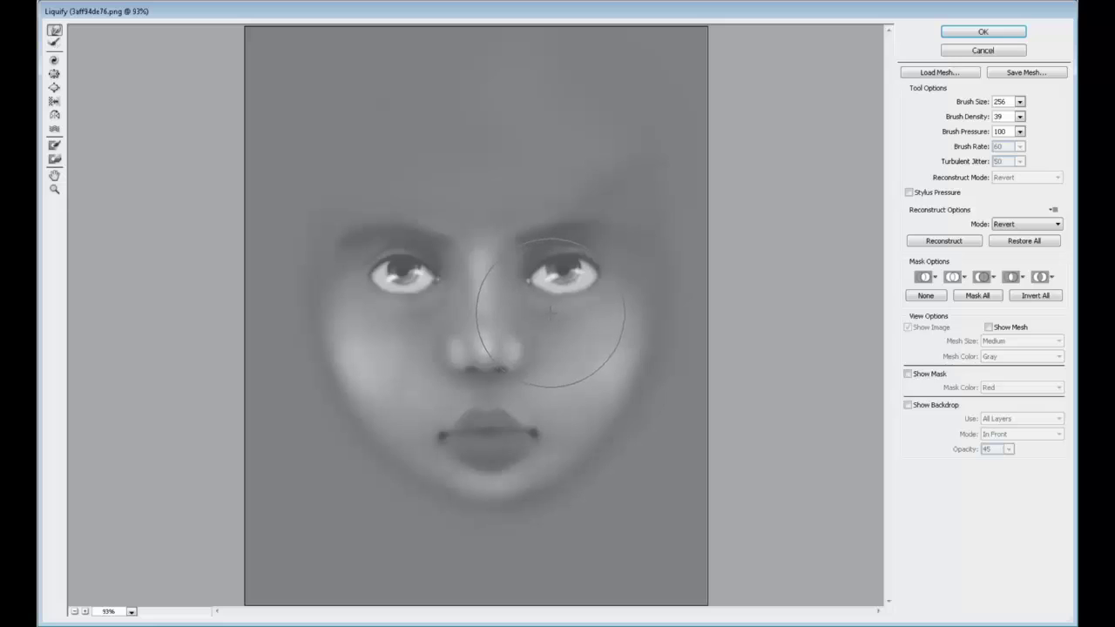
pyautogui.click(982, 31)
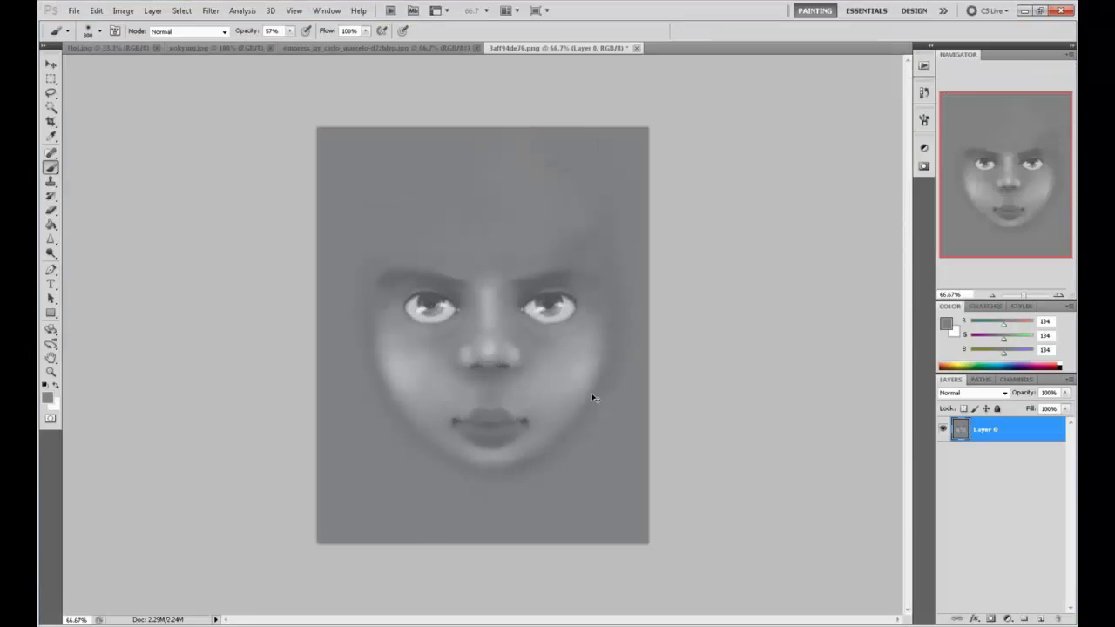
# - Compare the portrait before and after the Liquify reshaping by toggling the last change, ending on the reshaped face
pyautogui.hotkey('ctrl', 'z')
pyautogui.hotkey('ctrl', 'z')
pyautogui.hotkey('ctrl', 'z')
pyautogui.hotkey('ctrl', 'z')
pyautogui.hotkey('ctrl', 'z')
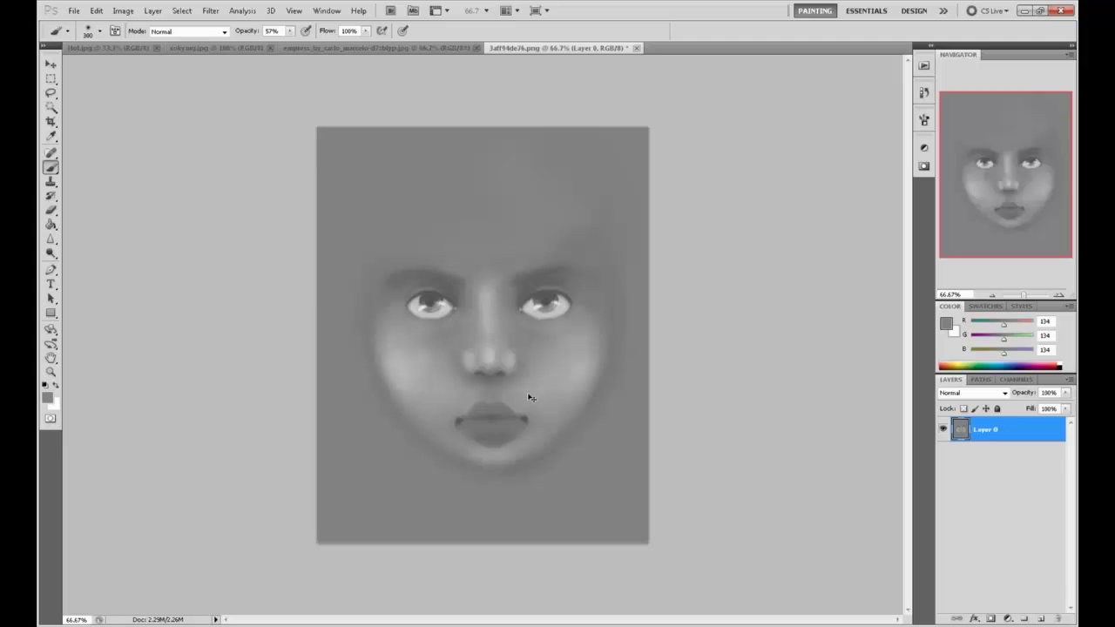
pyautogui.hotkey('ctrl', 'z')
pyautogui.hotkey('ctrl', 'z')
pyautogui.hotkey('ctrl', 'z')
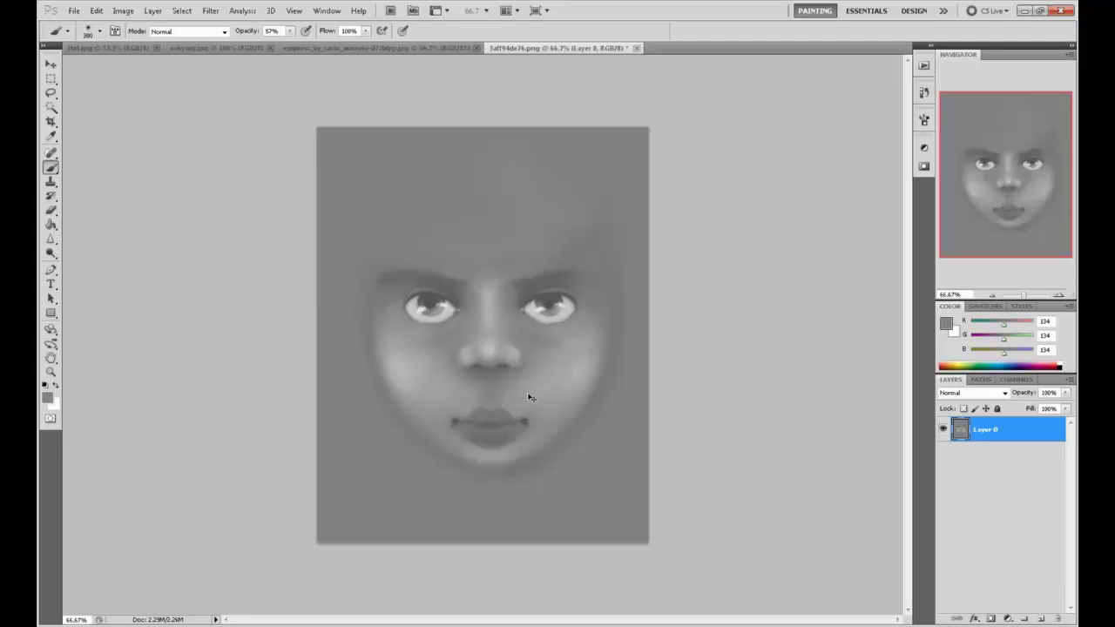
pyautogui.hotkey('ctrl', 'z')
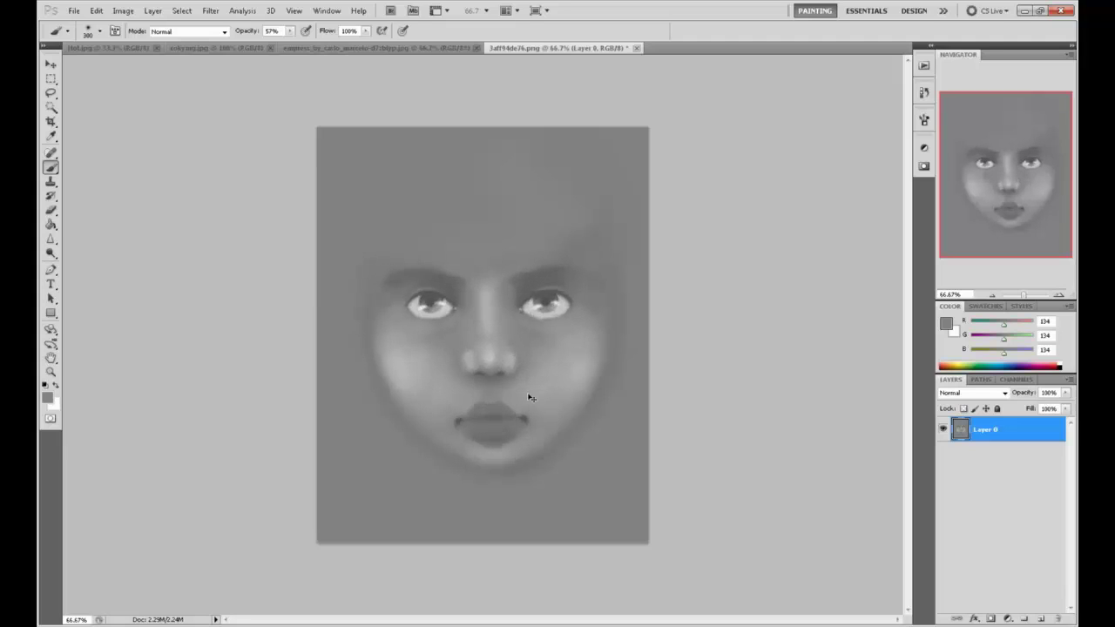
pyautogui.hotkey('ctrl', 'z')
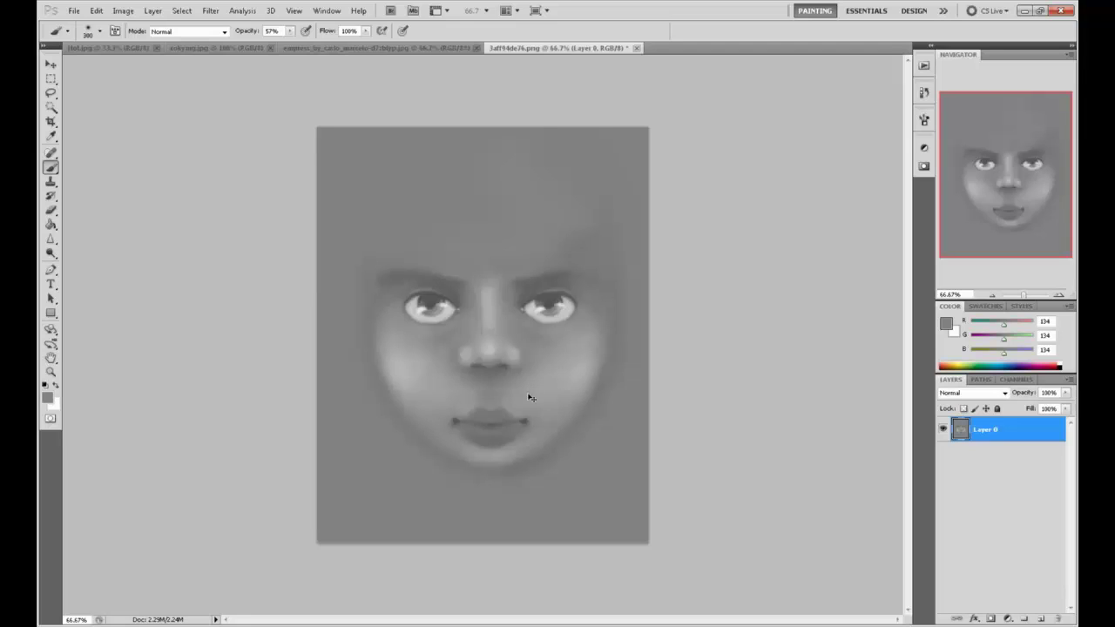
pyautogui.hotkey('ctrl', 'z')
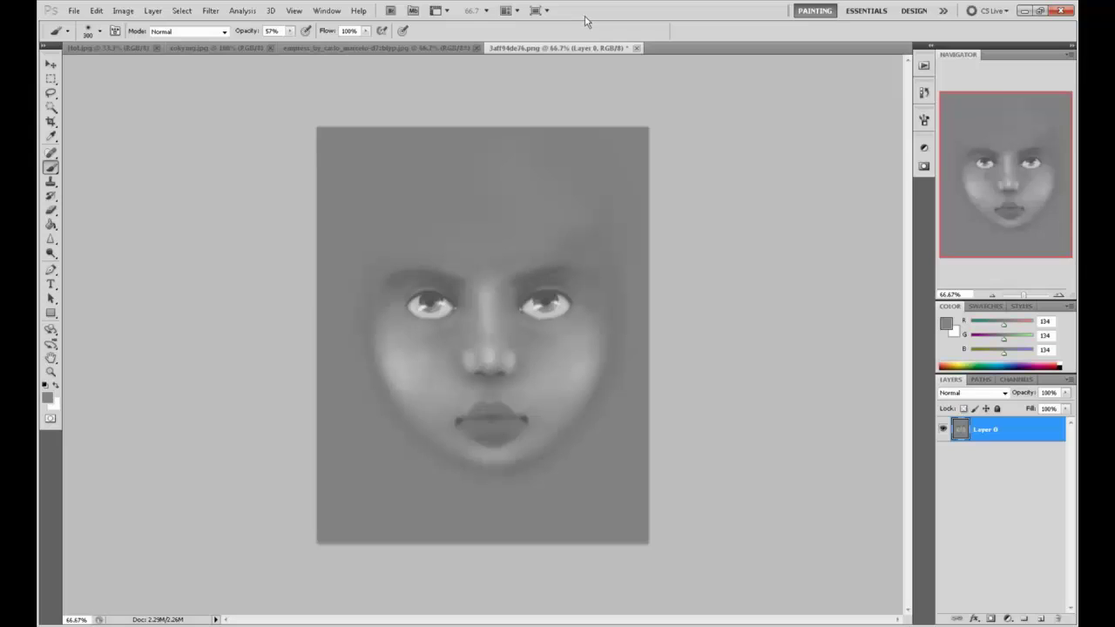
# - Close the portrait 3aff94de76.png and save its changes
pyautogui.click(636, 49)
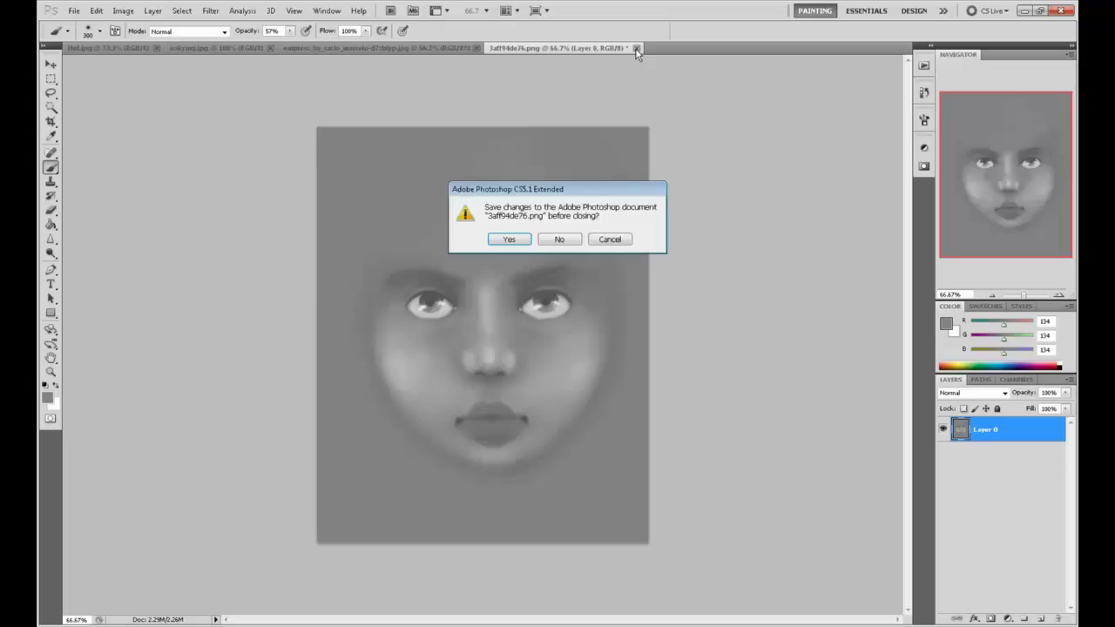
pyautogui.click(511, 240)
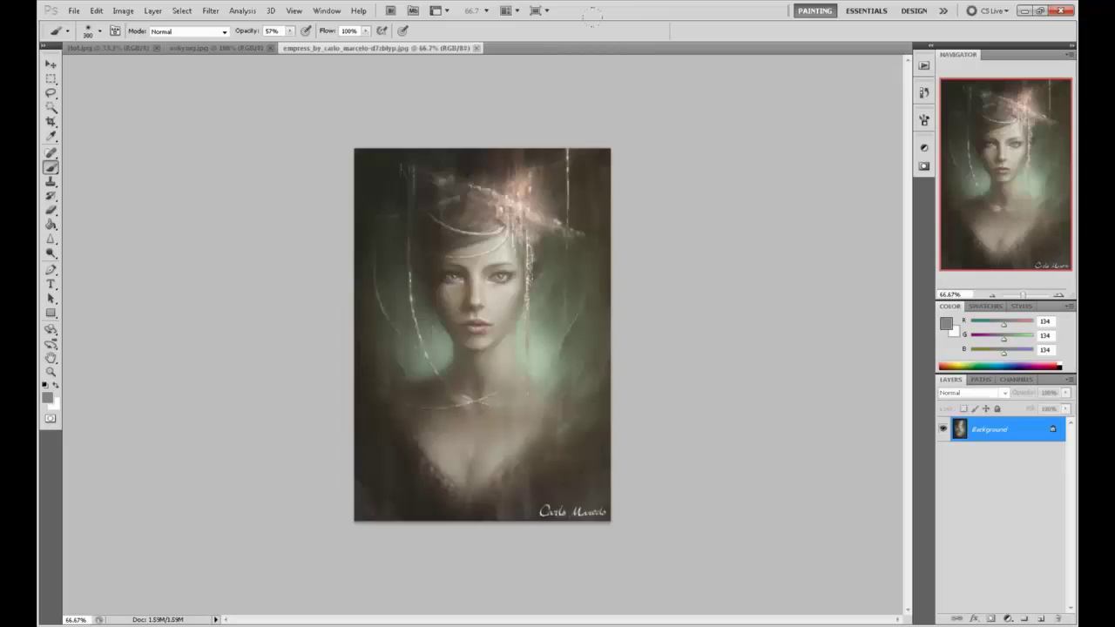
# - View the sunset boat painting, and examine the red-haired fire character painting Hot.jpg at 50% zoom
pyautogui.click(211, 45)
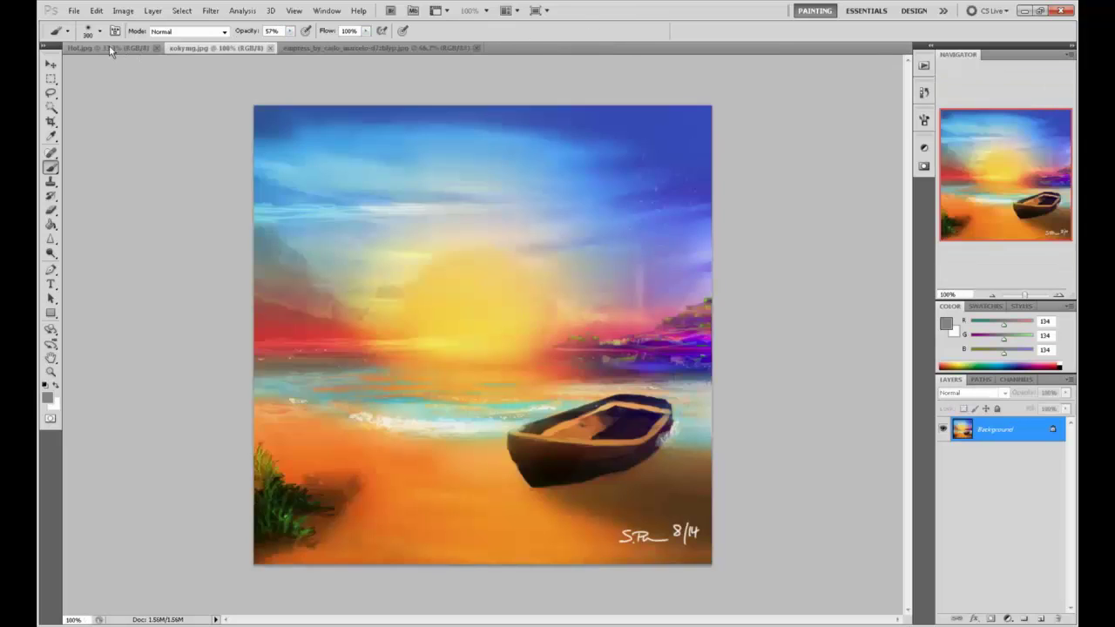
pyautogui.click(109, 46)
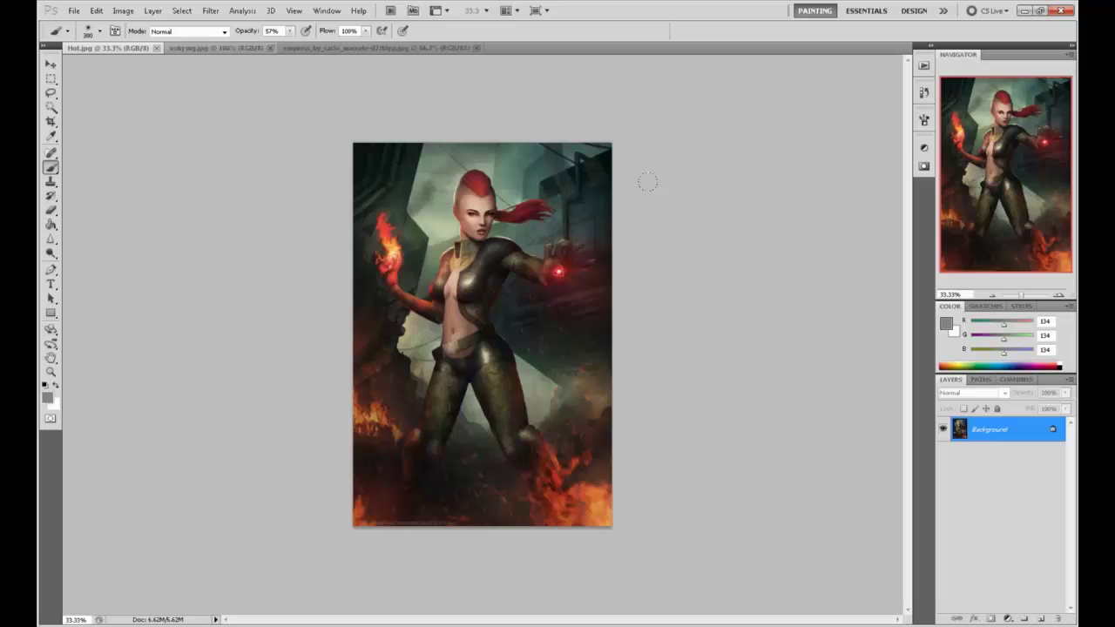
pyautogui.hotkey('ctrl', '+')
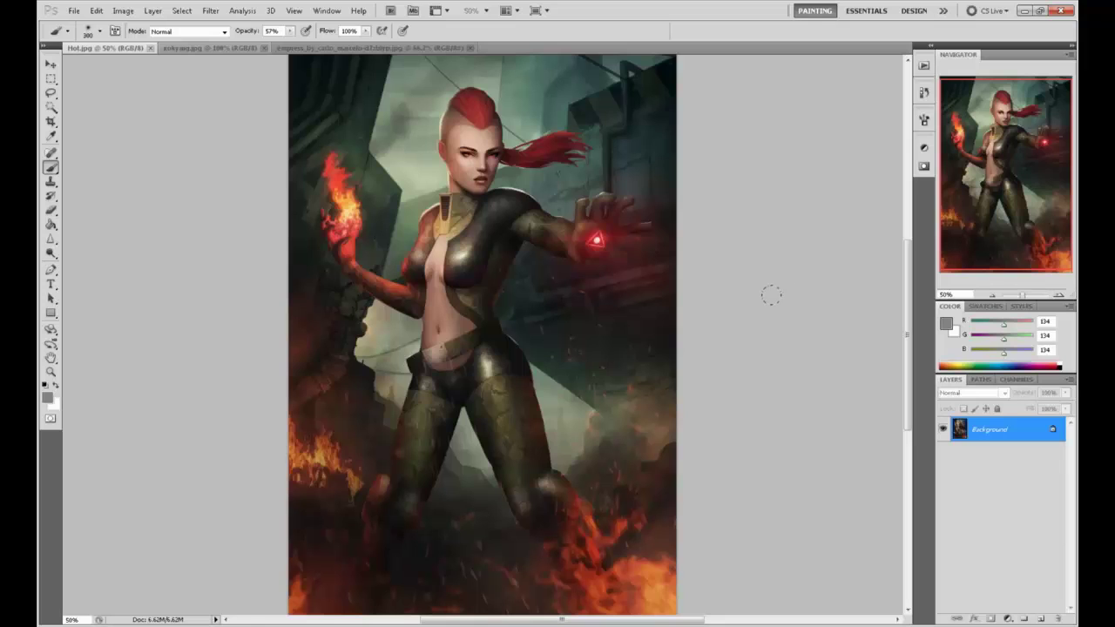
pyautogui.moveTo(653, 356); pyautogui.dragTo(670, 391)
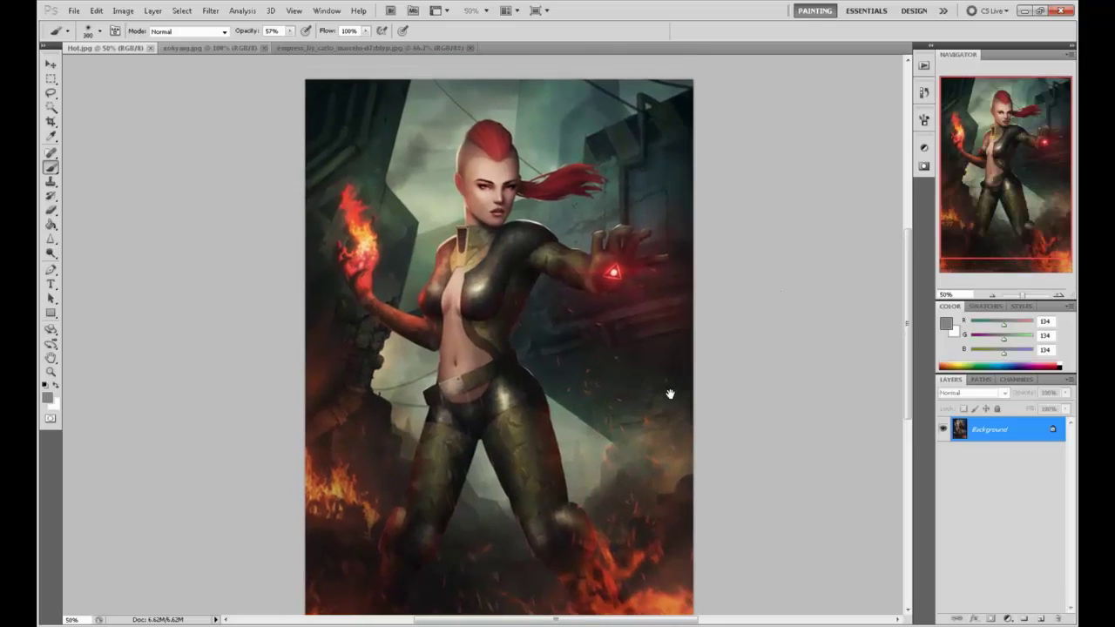
# - Lasso the red-haired character's facial features, copy them to a new layer, and hide that layer
pyautogui.press('l')
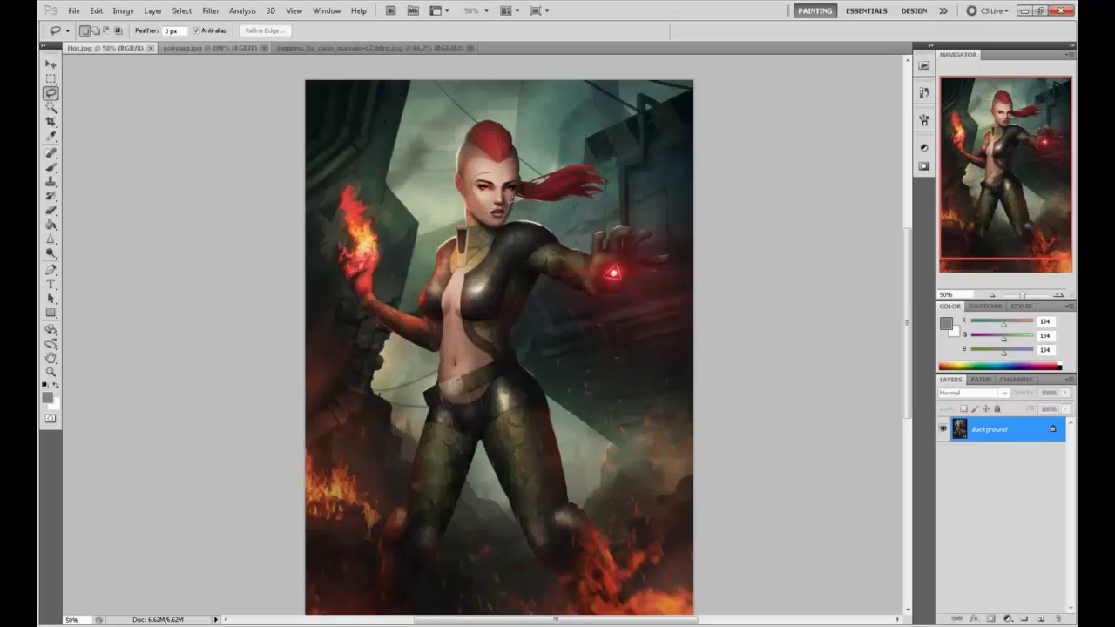
pyautogui.moveTo(518, 174)
pyautogui.mouseDown()
pyautogui.moveTo(485, 170)
pyautogui.moveTo(517, 178)
pyautogui.mouseUp()
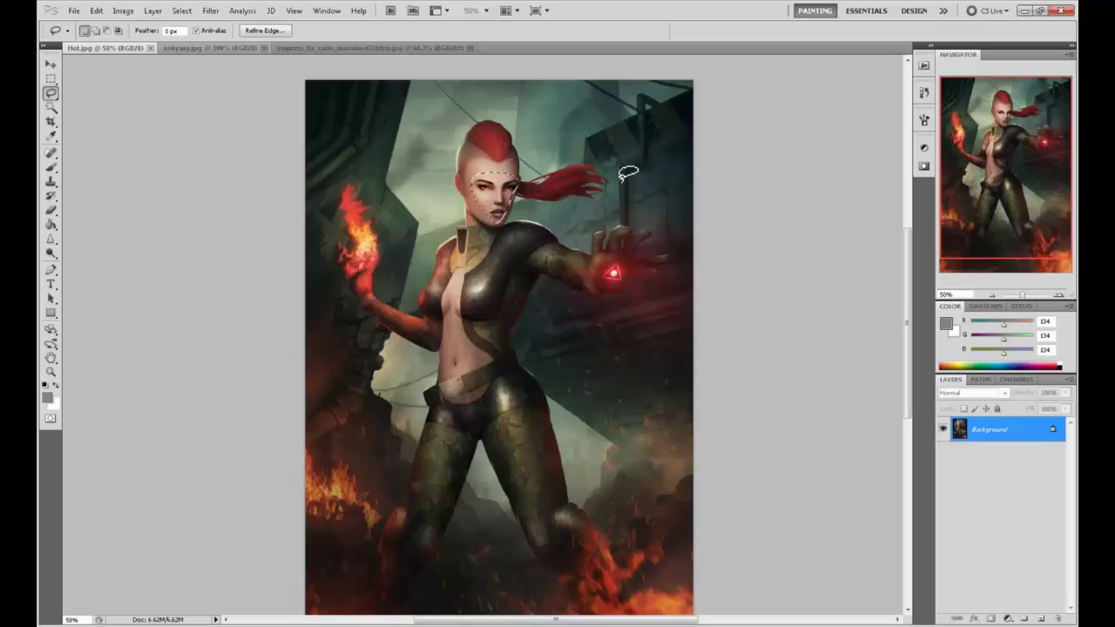
pyautogui.hotkey('ctrl', 'j')
pyautogui.click(943, 429)
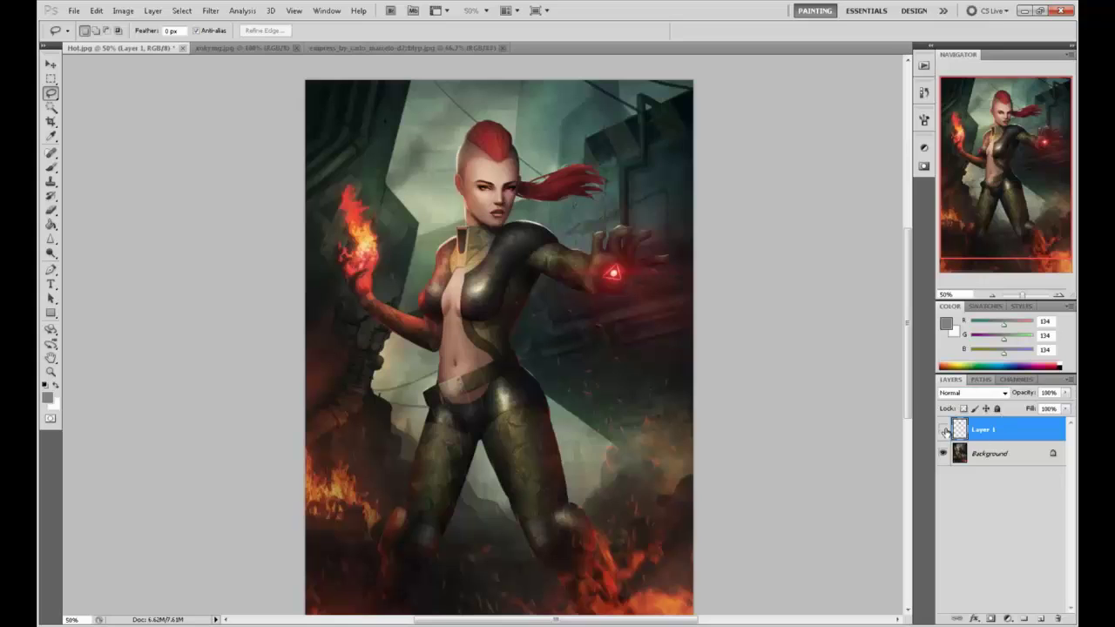
# - Paint out the character's eyes, nose and mouth on the Background layer using skin tones sampled from the face
pyautogui.click(967, 452)
pyautogui.press('b')
pyautogui.keyDown('alt'); pyautogui.click(469, 170); pyautogui.keyUp('alt')
pyautogui.moveTo(474, 177)
pyautogui.mouseDown()
pyautogui.moveTo(507, 186)
pyautogui.moveTo(477, 181)
pyautogui.moveTo(474, 159)
pyautogui.mouseUp()
pyautogui.moveTo(508, 201); pyautogui.dragTo(497, 213)
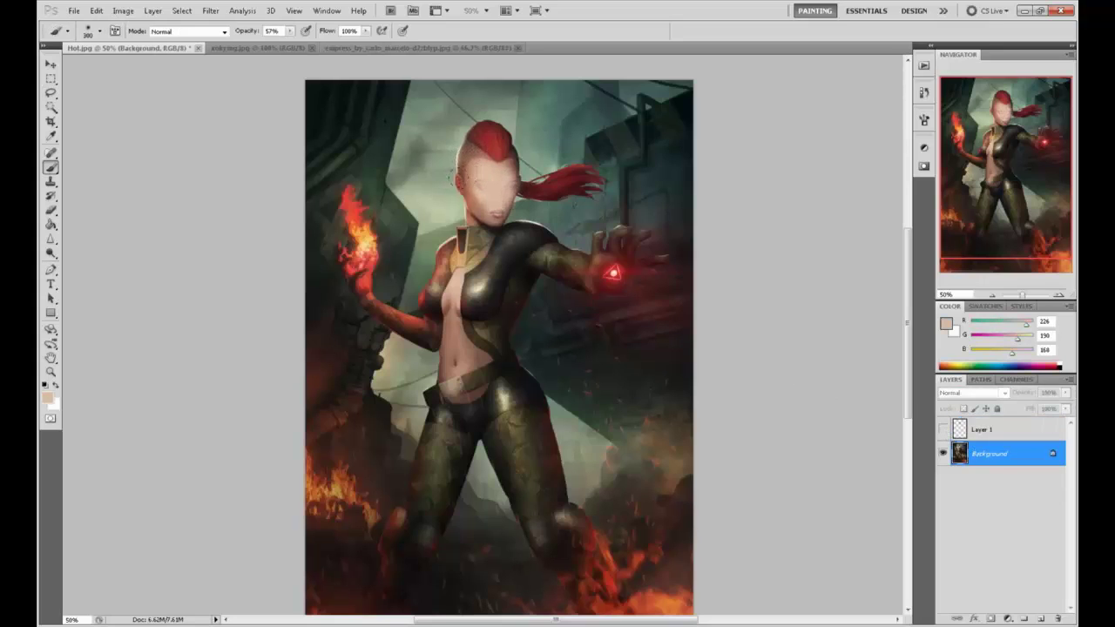
pyautogui.keyDown('alt'); pyautogui.click(477, 207); pyautogui.keyUp('alt')
pyautogui.keyDown('alt'); pyautogui.click(470, 174); pyautogui.keyUp('alt')
pyautogui.moveTo(451, 155); pyautogui.dragTo(453, 164)
pyautogui.keyDown('alt'); pyautogui.click(494, 224); pyautogui.keyUp('alt')
pyautogui.moveTo(494, 212)
pyautogui.mouseDown()
pyautogui.moveTo(503, 215)
pyautogui.moveTo(486, 221)
pyautogui.mouseUp()
pyautogui.keyDown('alt'); pyautogui.click(498, 200); pyautogui.keyUp('alt')
pyautogui.keyDown('alt'); pyautogui.click(497, 190); pyautogui.keyUp('alt')
pyautogui.keyDown('alt'); pyautogui.click(491, 208); pyautogui.keyUp('alt')
pyautogui.keyDown('alt'); pyautogui.click(516, 184); pyautogui.keyUp('alt')
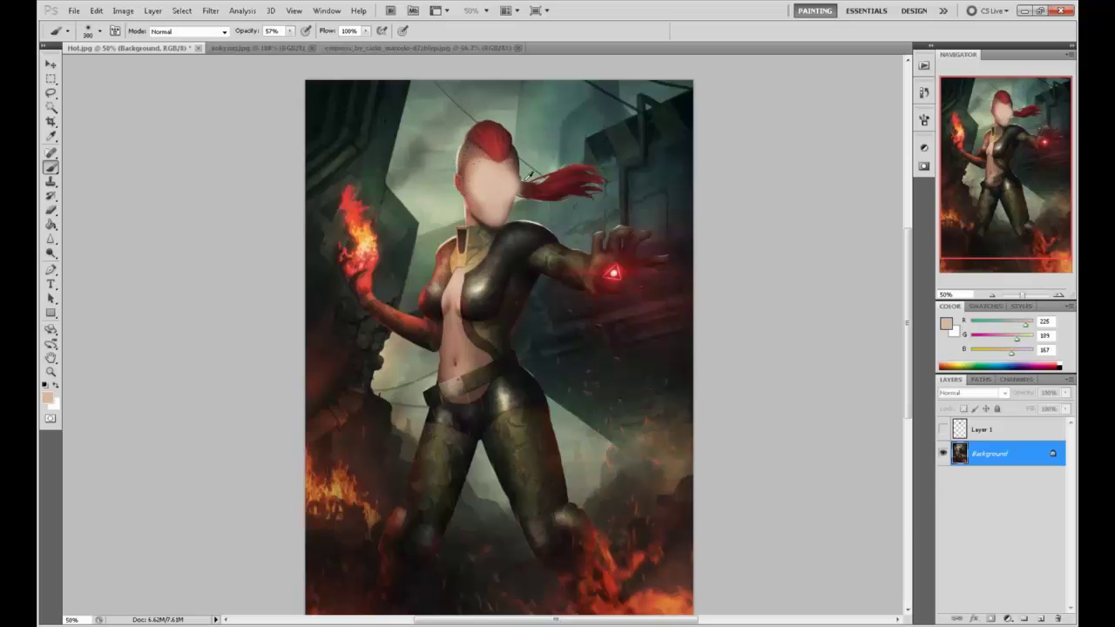
pyautogui.keyDown('alt'); pyautogui.click(495, 154); pyautogui.keyUp('alt')
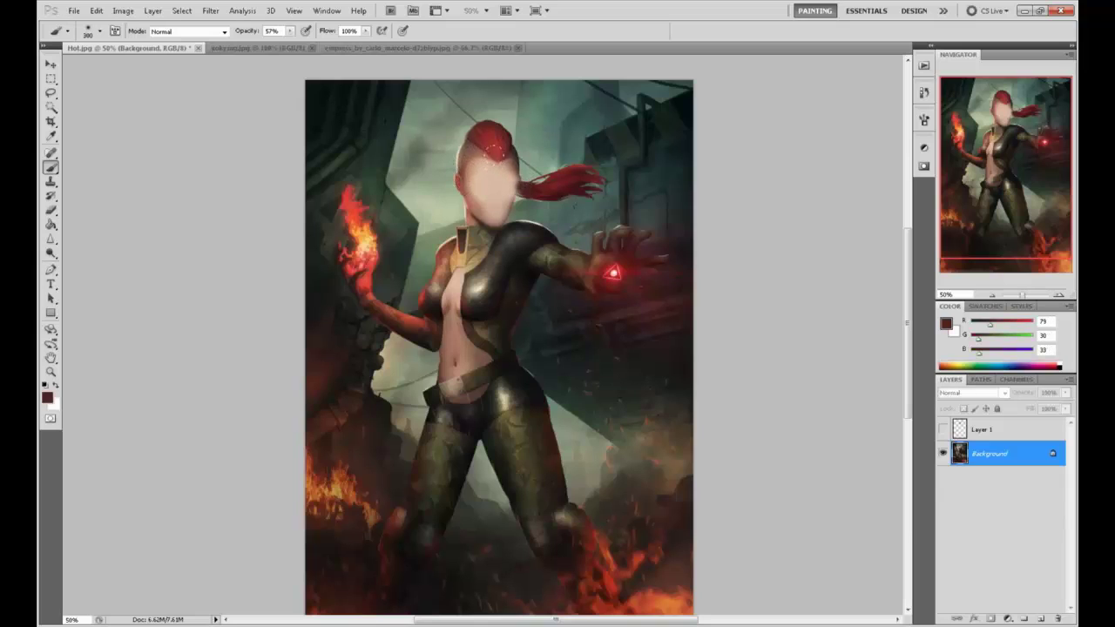
pyautogui.keyDown('alt'); pyautogui.click(484, 165); pyautogui.keyUp('alt')
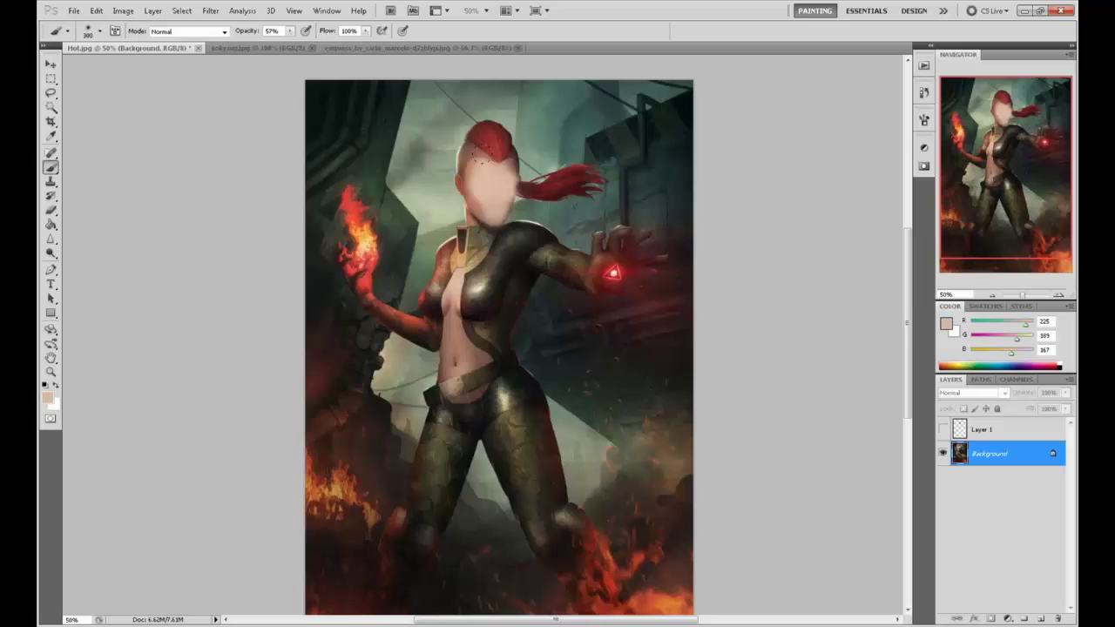
# - Set the brush opacity to 40% and retouch the face's edge beside the ponytail with sampled shadow and skin colors
pyautogui.keyDown('alt'); pyautogui.click(525, 186); pyautogui.keyUp('alt')
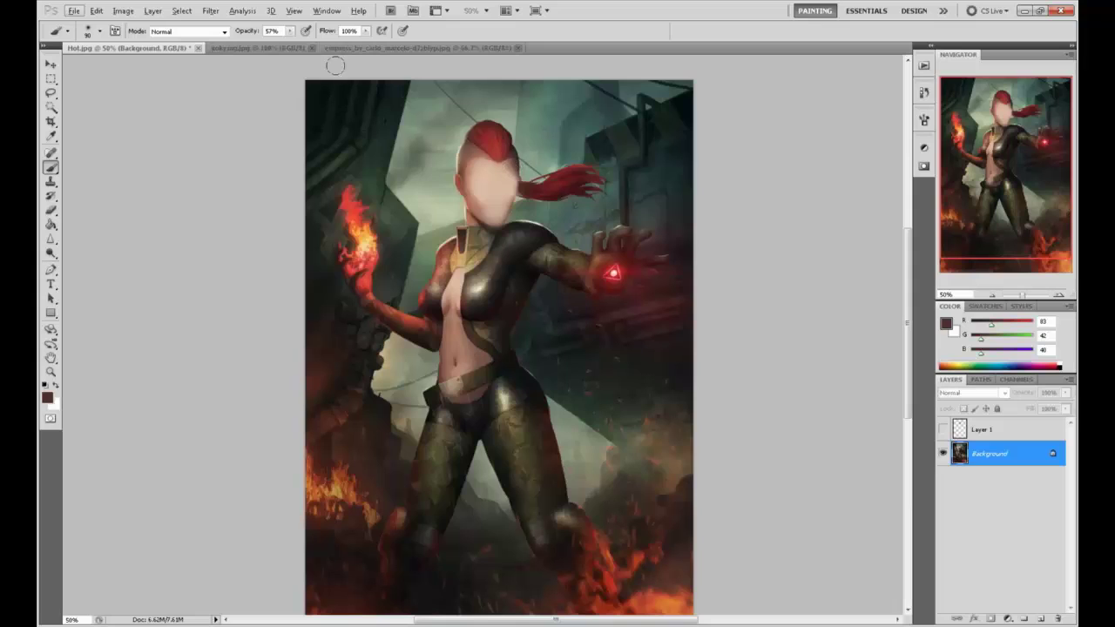
pyautogui.click(290, 31)
pyautogui.moveTo(290, 42); pyautogui.dragTo(279, 42)
pyautogui.keyDown('alt'); pyautogui.click(523, 168); pyautogui.keyUp('alt')
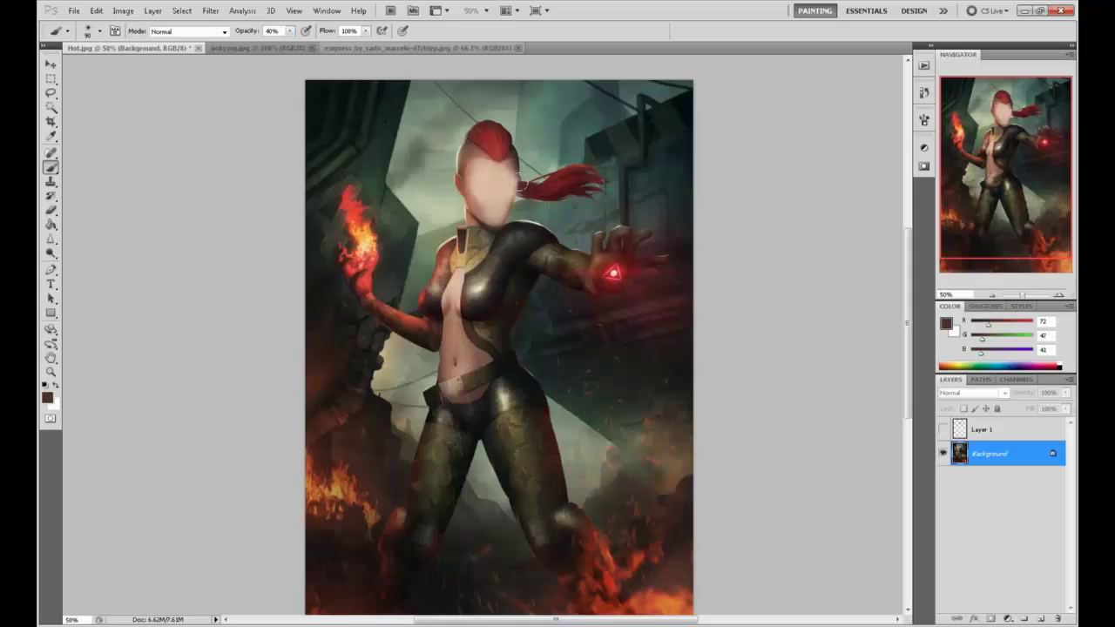
pyautogui.keyDown('alt'); pyautogui.click(507, 181); pyautogui.keyUp('alt')
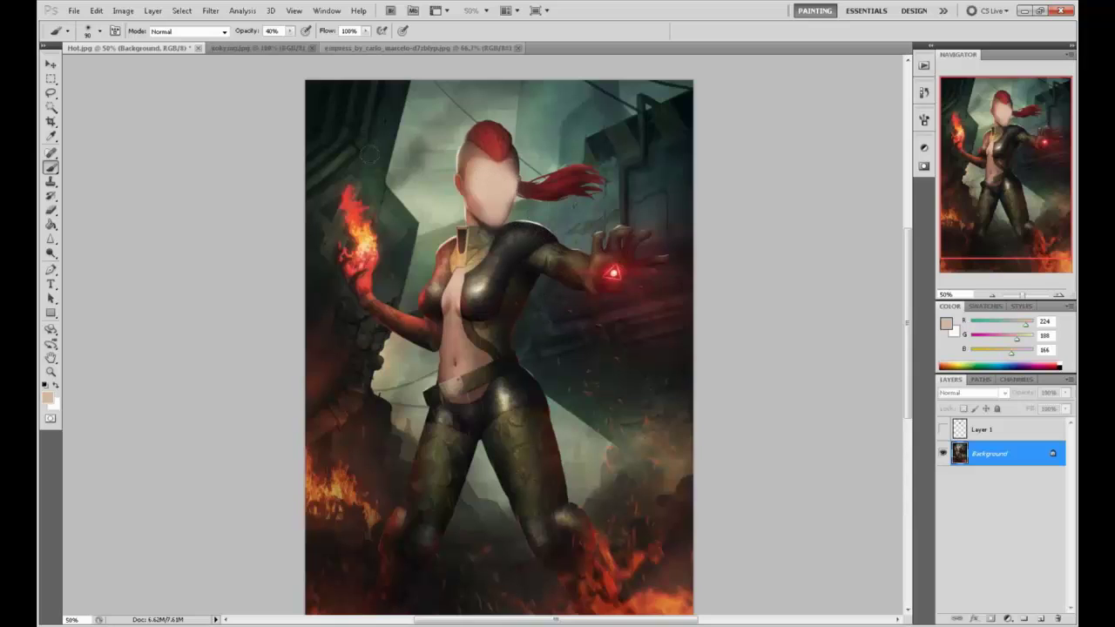
# - Start Liquify on the Background layer, set the brush size to 556, and reshape the crown of the head and the torso
pyautogui.click(210, 10)
pyautogui.click(258, 91)
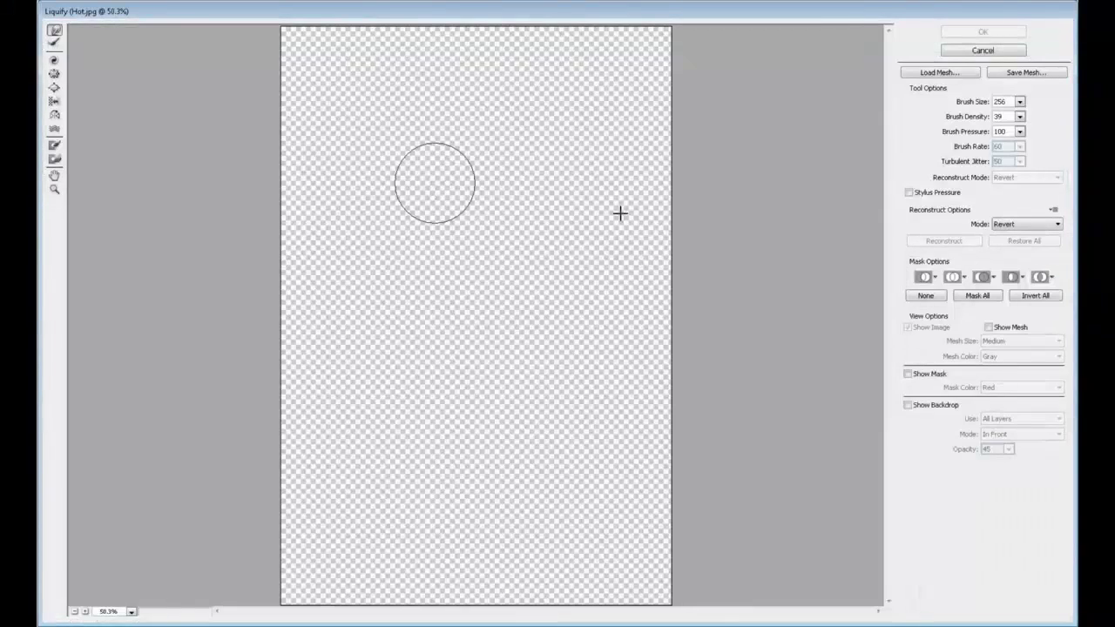
pyautogui.click(1020, 102)
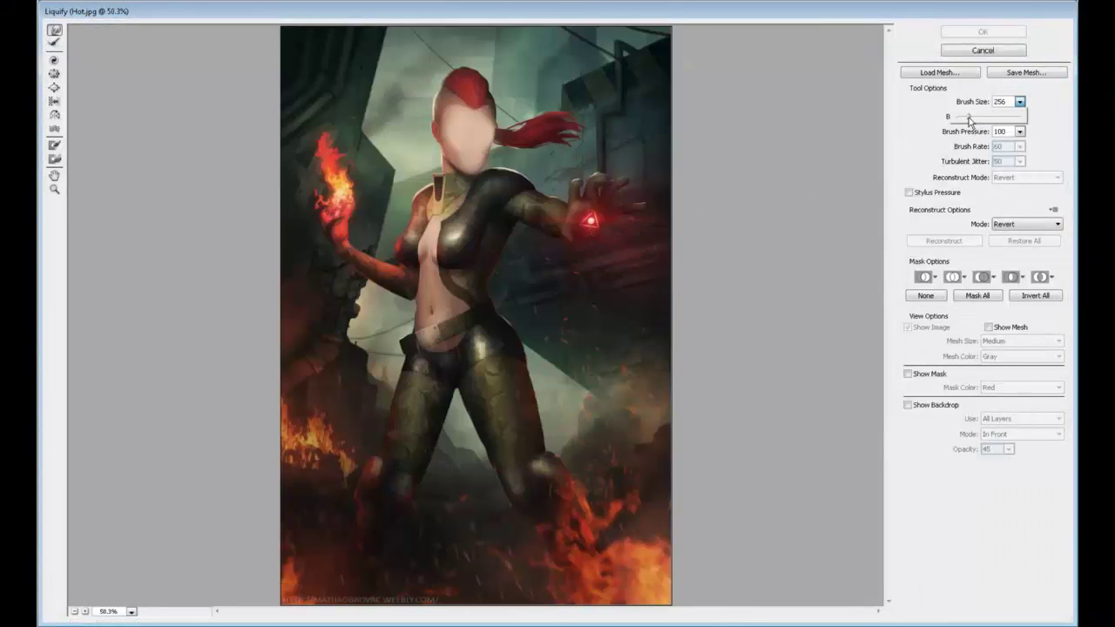
pyautogui.moveTo(967, 116); pyautogui.dragTo(980, 116)
pyautogui.moveTo(436, 81)
pyautogui.mouseDown()
pyautogui.moveTo(470, 69)
pyautogui.moveTo(512, 103)
pyautogui.mouseUp()
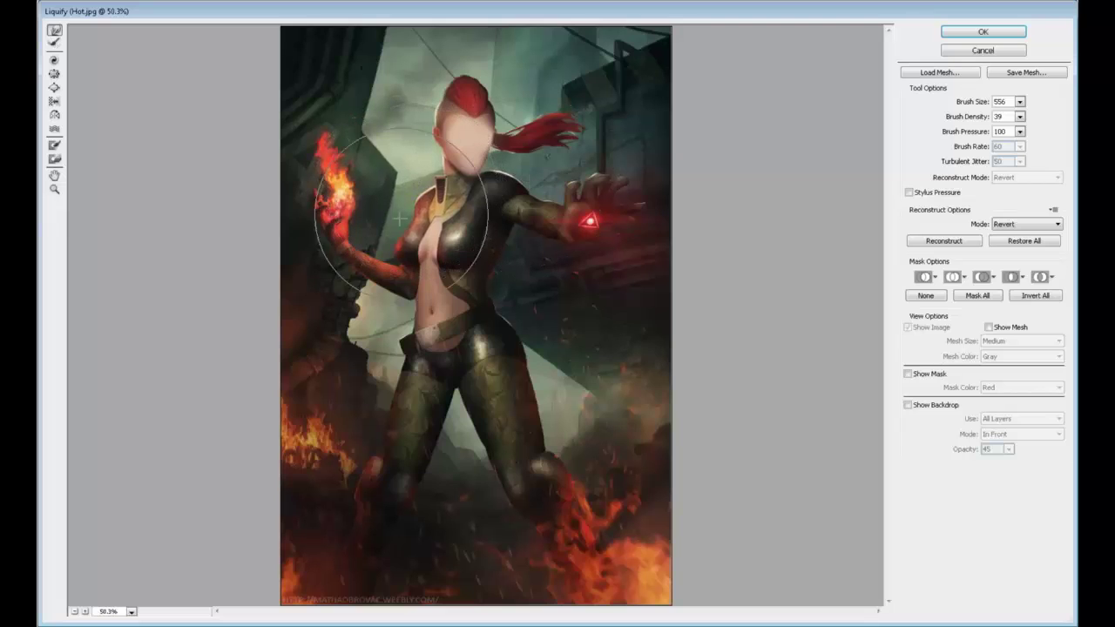
pyautogui.moveTo(465, 264); pyautogui.dragTo(461, 255)
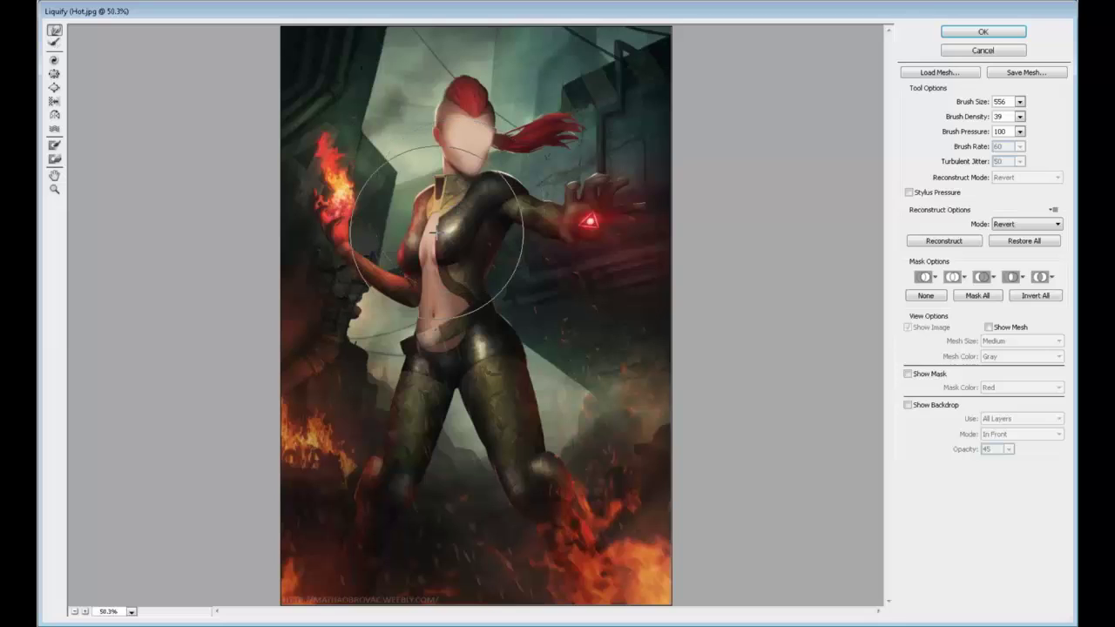
# - Set the Liquify brush size to 286 and refine the contour of the waist and hip
pyautogui.click(1019, 101)
pyautogui.moveTo(984, 115); pyautogui.dragTo(969, 116)
pyautogui.click(519, 251)
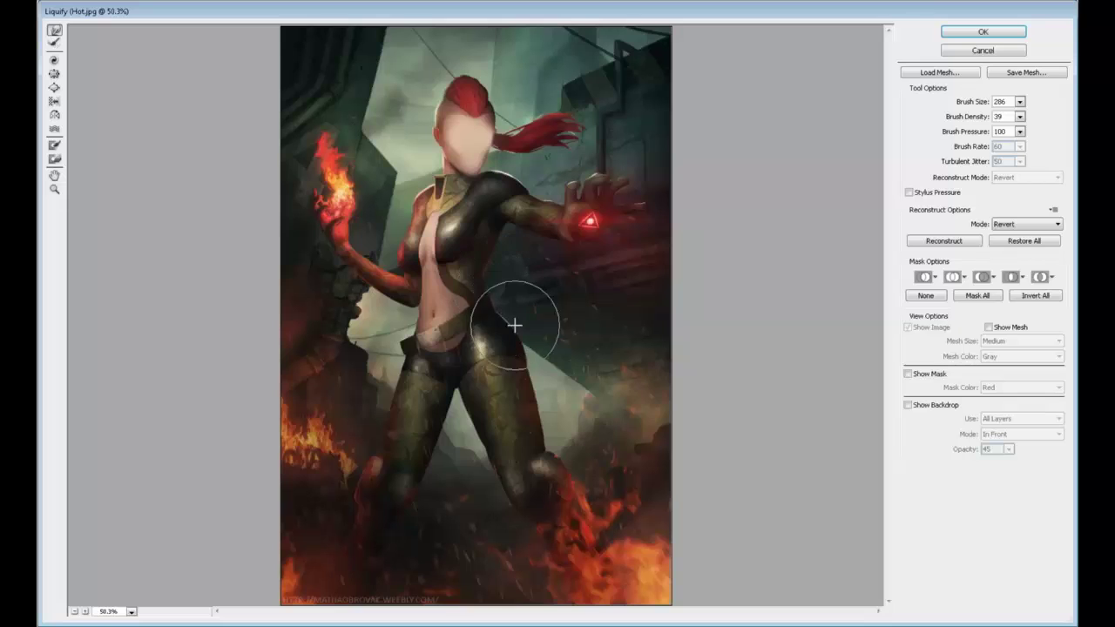
# - Set the Liquify brush size to 481, adjust the figure's overall pose including the outstretched arm, and apply the changes
pyautogui.click(1019, 101)
pyautogui.moveTo(969, 116); pyautogui.dragTo(977, 116)
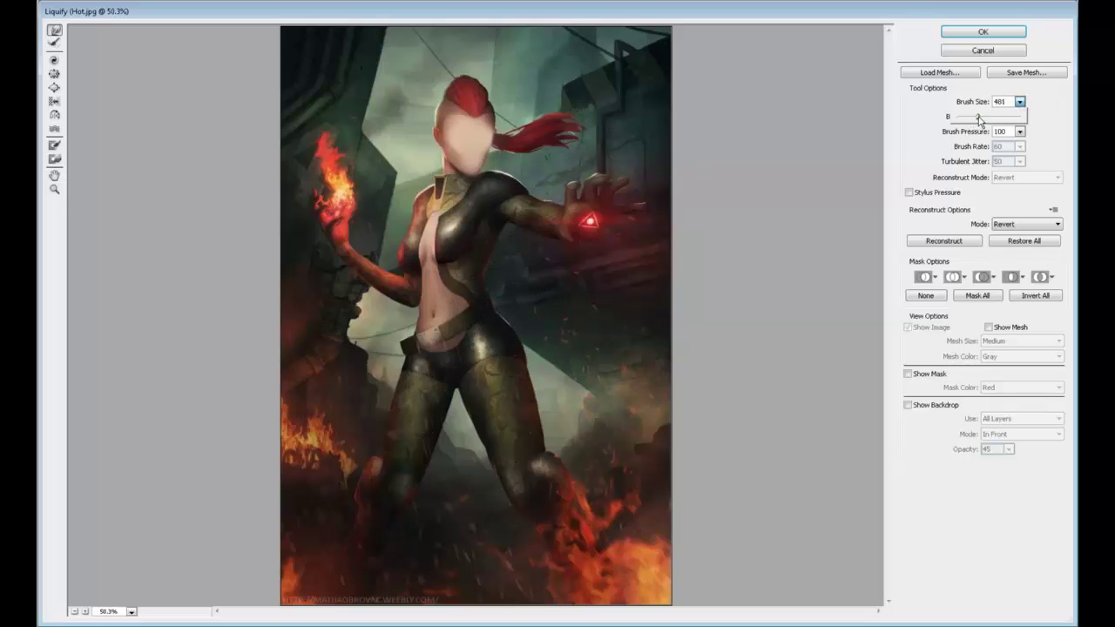
pyautogui.hotkey('ctrl', '-')
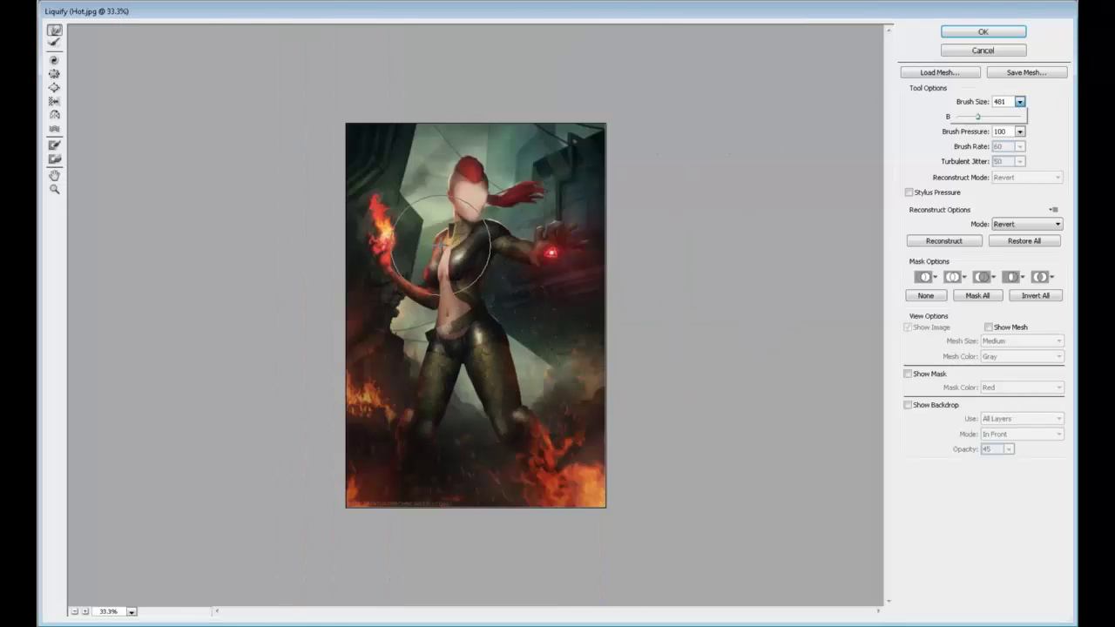
pyautogui.click(403, 398)
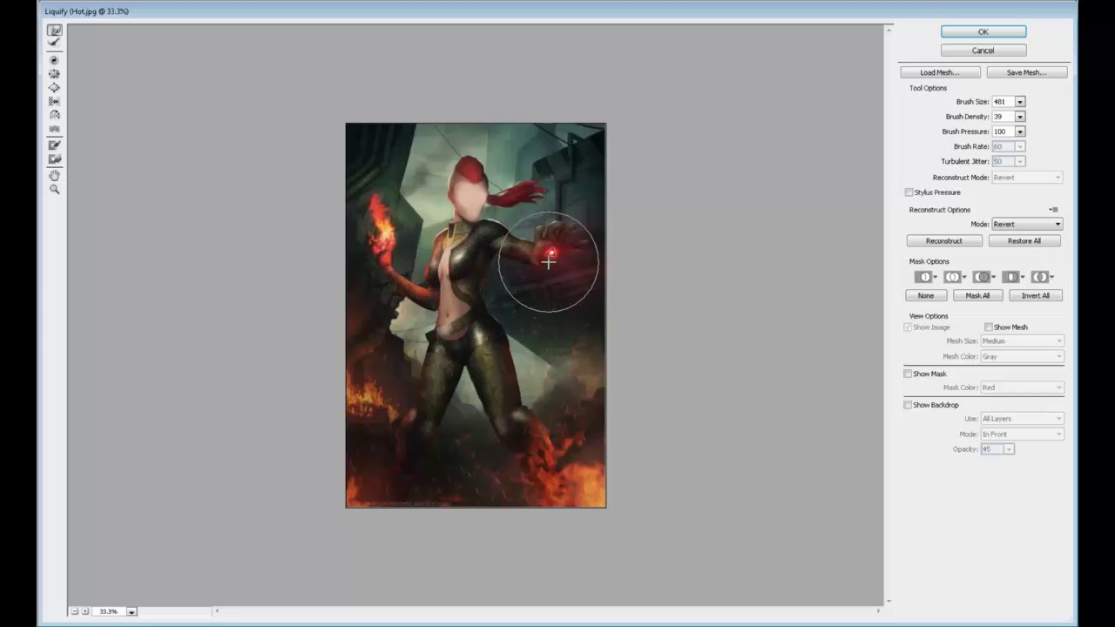
pyautogui.moveTo(595, 247)
pyautogui.mouseDown()
pyautogui.moveTo(587, 242)
pyautogui.moveTo(627, 243)
pyautogui.mouseUp()
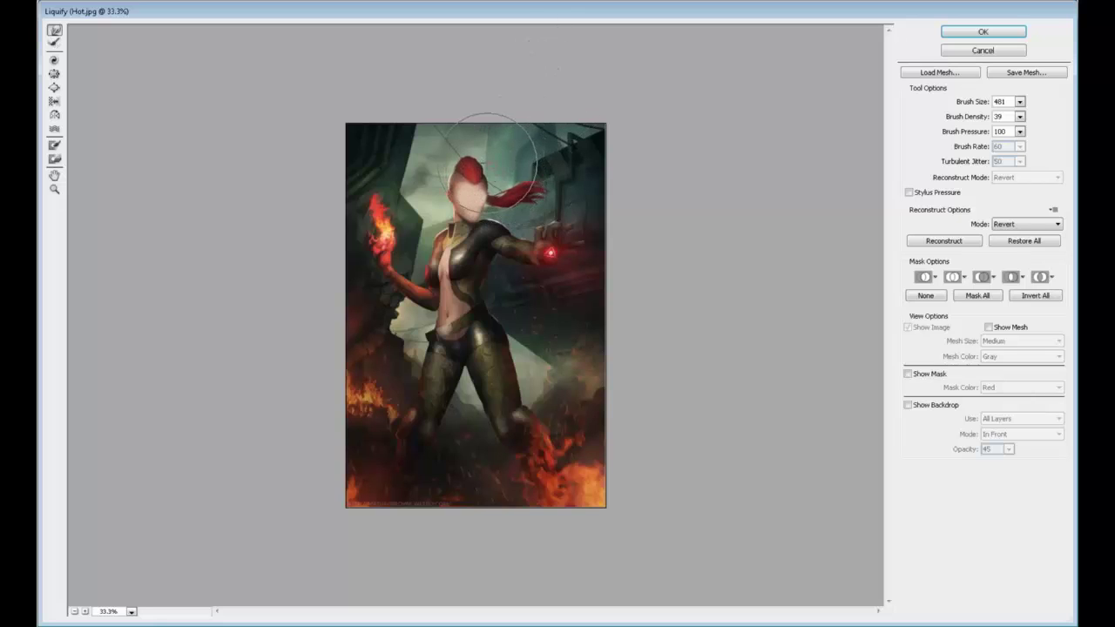
pyautogui.press('Return')
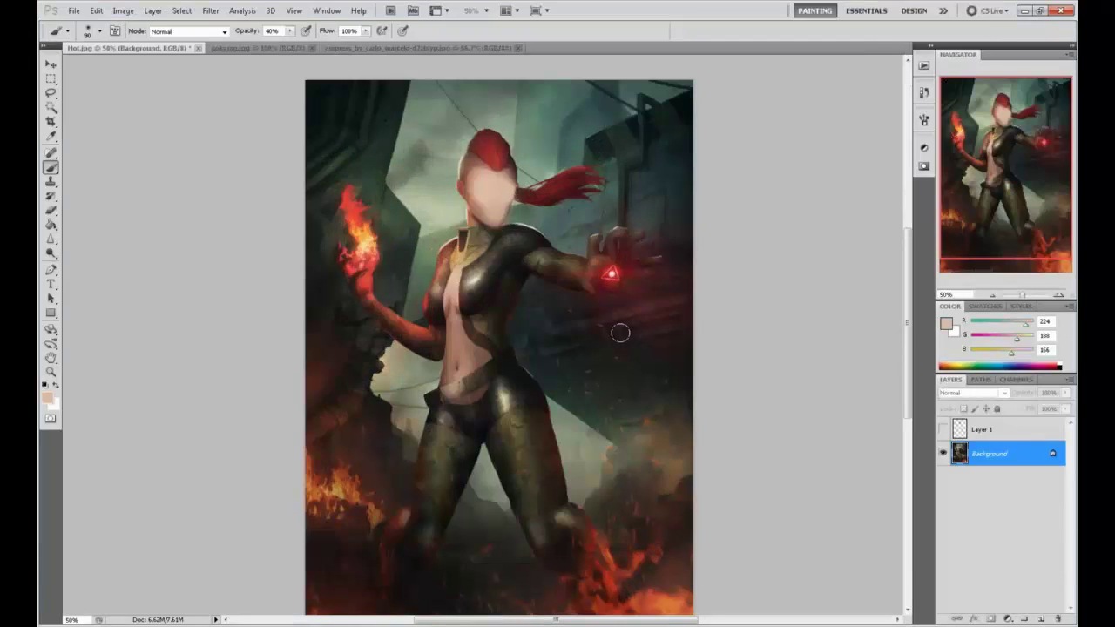
# - Compare the figure with and without its facial features by toggling Layer 1's visibility, ending with the features shown
pyautogui.click(943, 429)
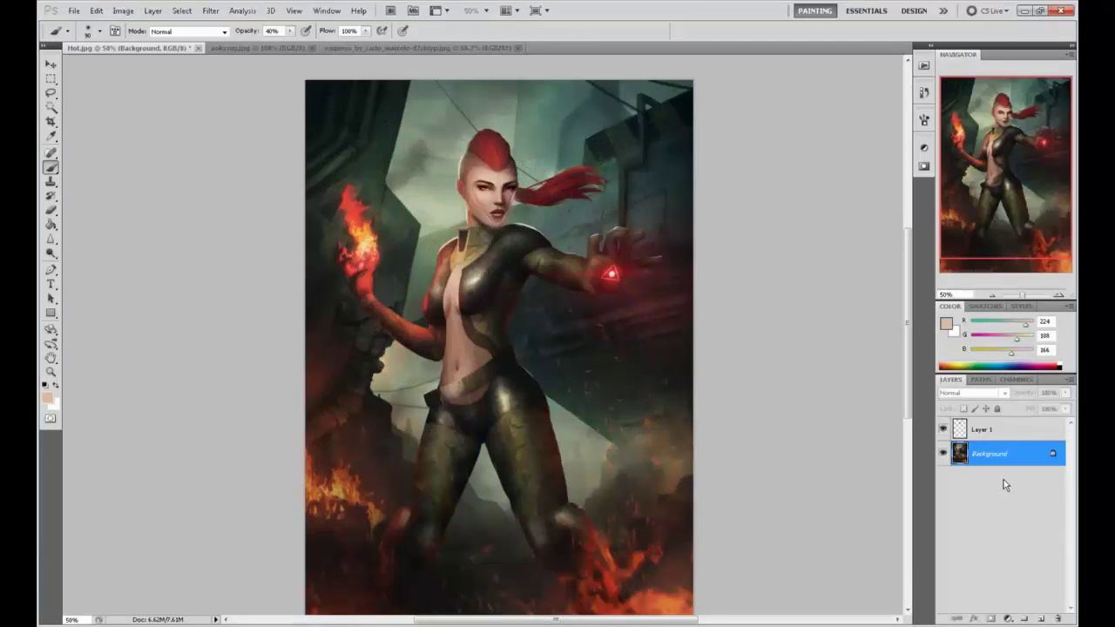
pyautogui.hotkey('ctrl', '-')
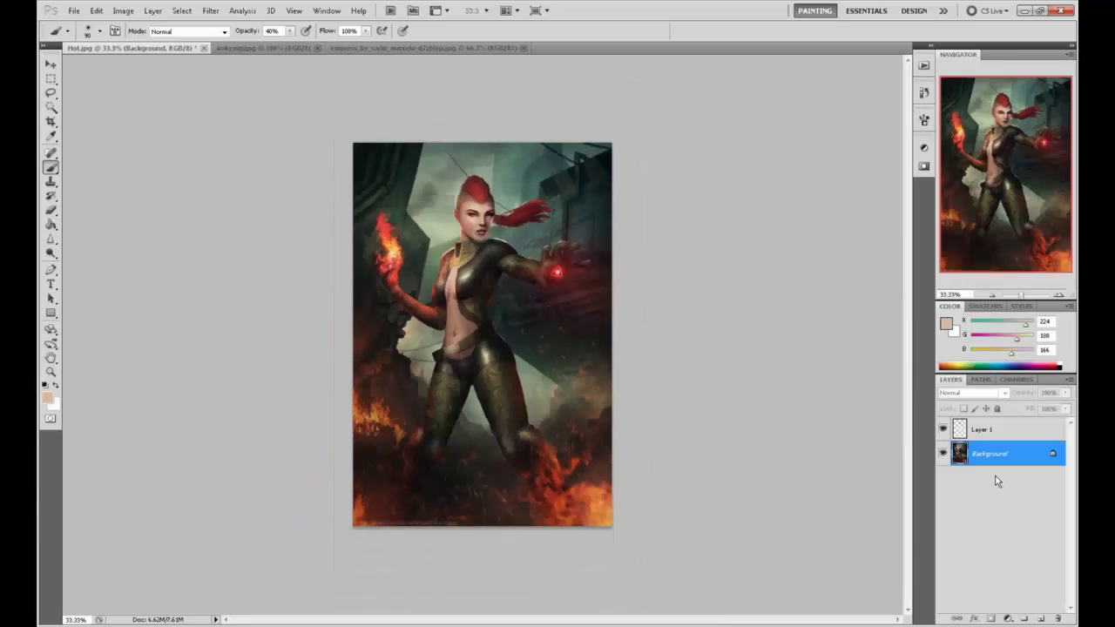
pyautogui.click(943, 430)
pyautogui.click(943, 429)
pyautogui.click(943, 429)
pyautogui.click(943, 430)
pyautogui.click(943, 431)
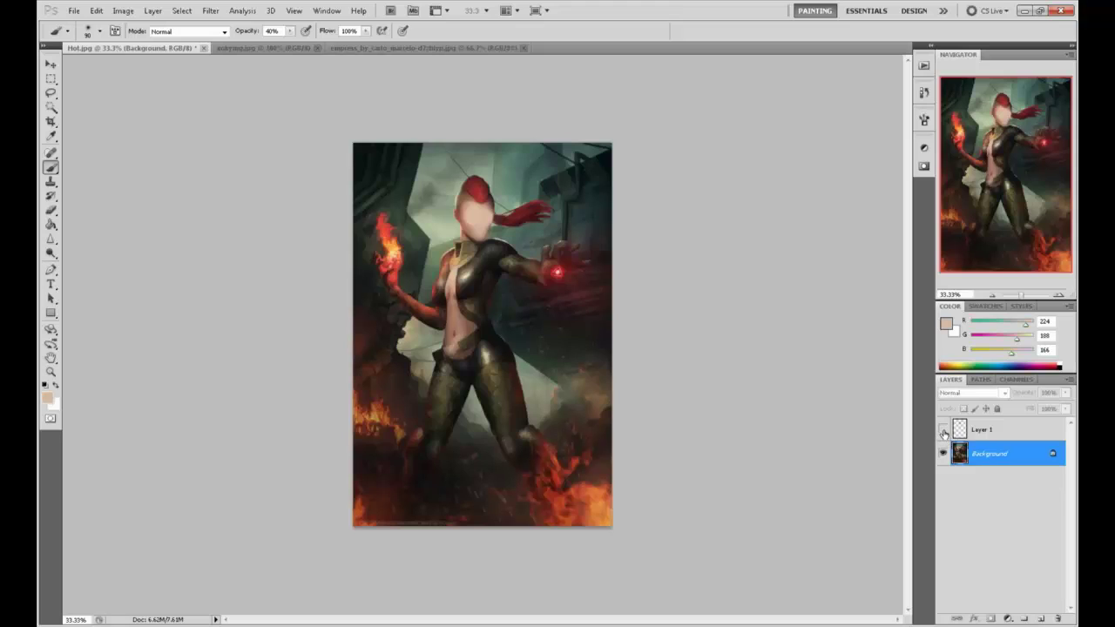
pyautogui.click(944, 431)
pyautogui.click(944, 431)
pyautogui.click(944, 430)
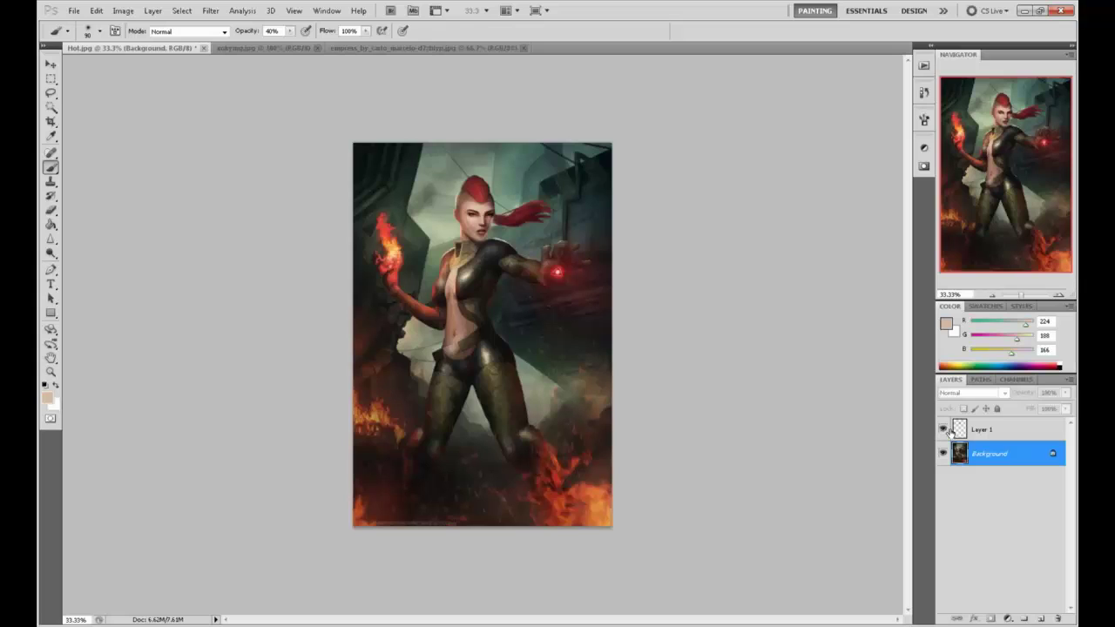
pyautogui.click(944, 431)
pyautogui.click(944, 431)
# - Convert the Background into the regular layer Layer 0 and lasso the lower leg on the fiery-hand side
pyautogui.doubleClick(1014, 460)
pyautogui.click(658, 206)
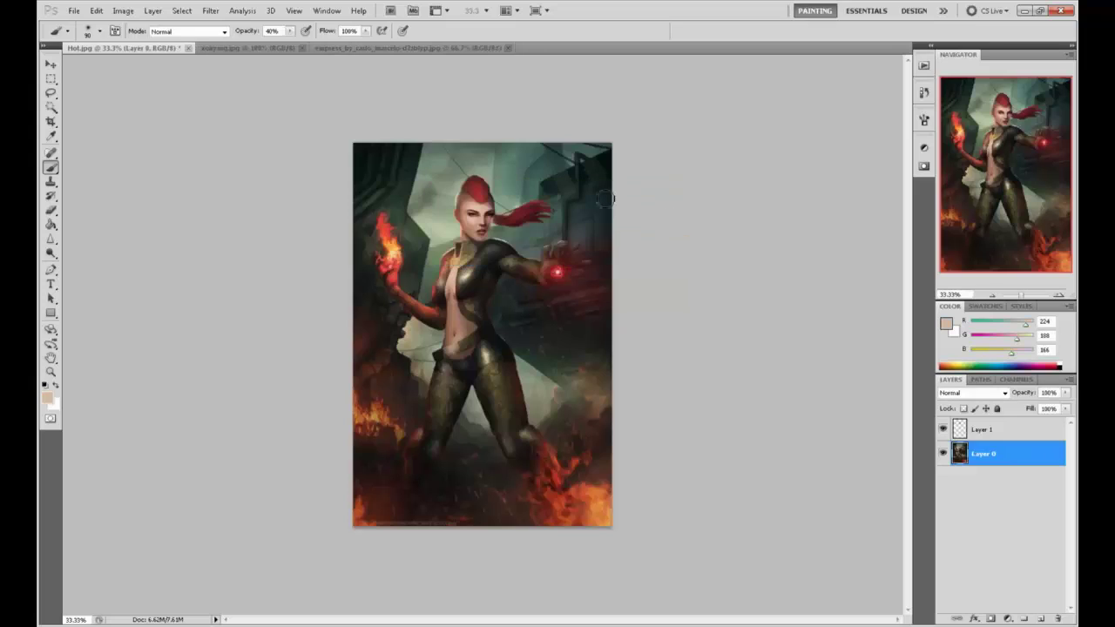
pyautogui.press('l')
pyautogui.moveTo(470, 453)
pyautogui.mouseDown()
pyautogui.moveTo(418, 426)
pyautogui.moveTo(390, 452)
pyautogui.moveTo(380, 541)
pyautogui.moveTo(460, 470)
pyautogui.mouseUp()
pyautogui.rightClick(441, 463)
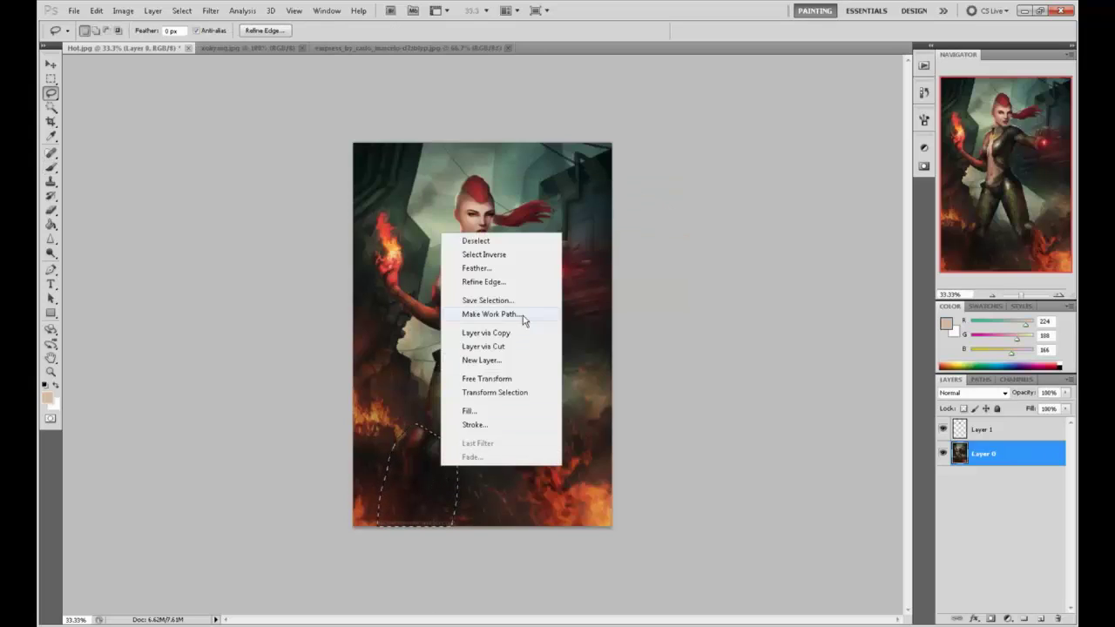
pyautogui.press('Escape')
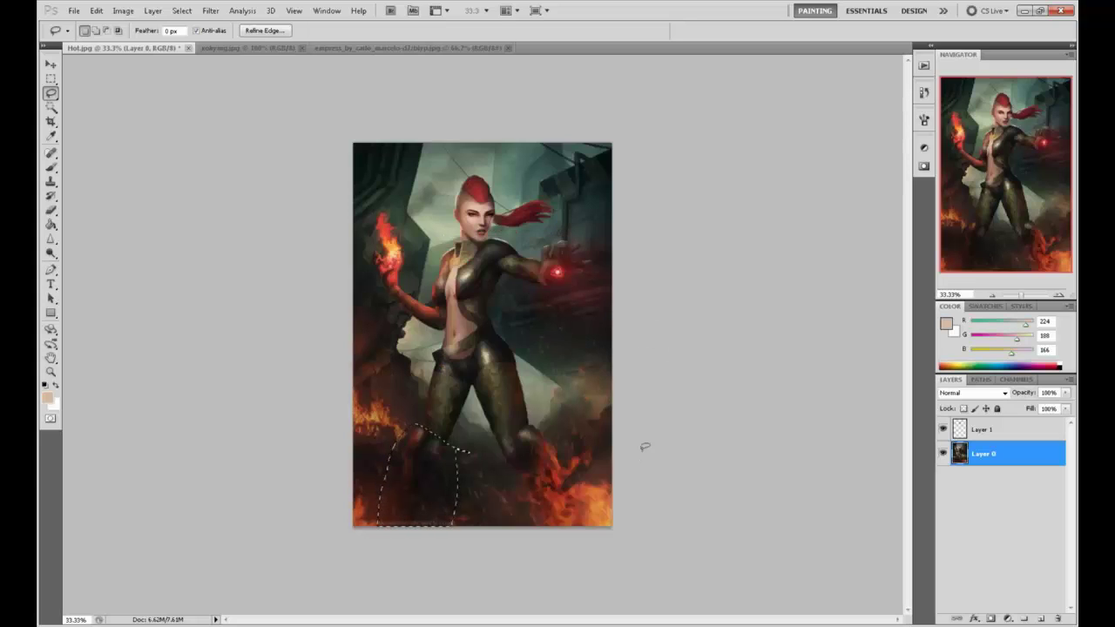
# - Free-transform the selected lower leg and flip it horizontally
pyautogui.press('v')
pyautogui.rightClick(418, 439)
pyautogui.press('Escape')
pyautogui.hotkey('ctrl', 't')
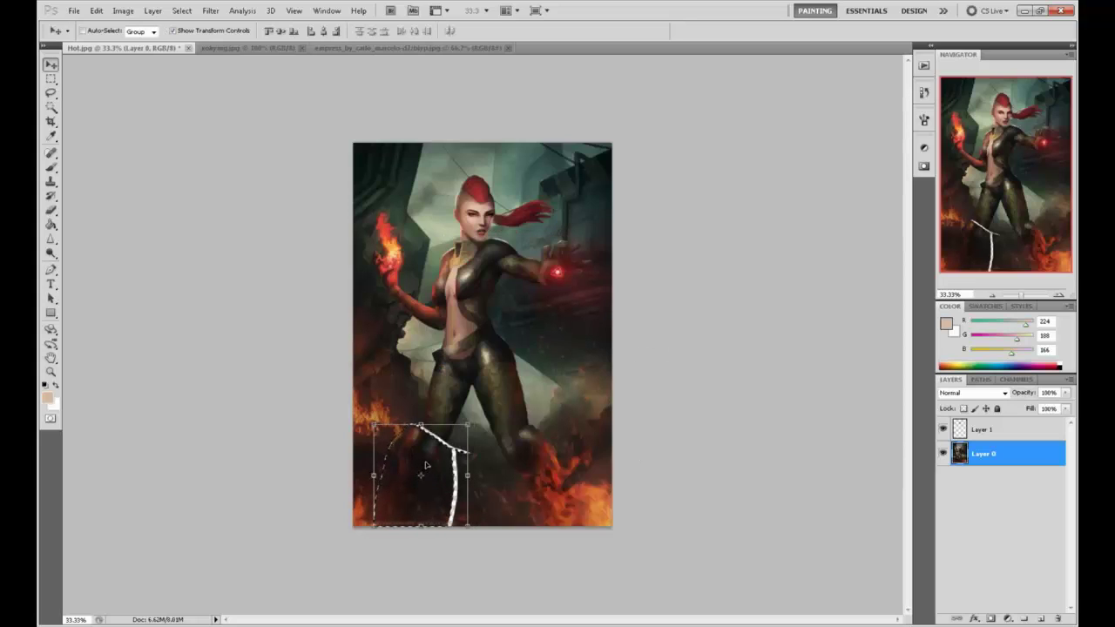
pyautogui.rightClick(424, 426)
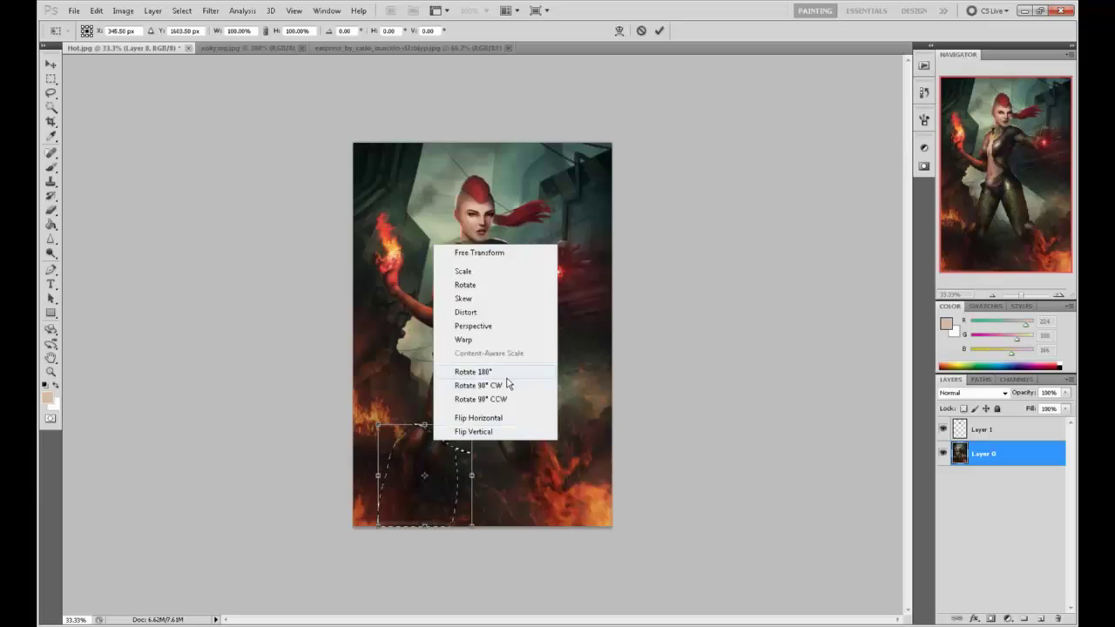
pyautogui.click(487, 419)
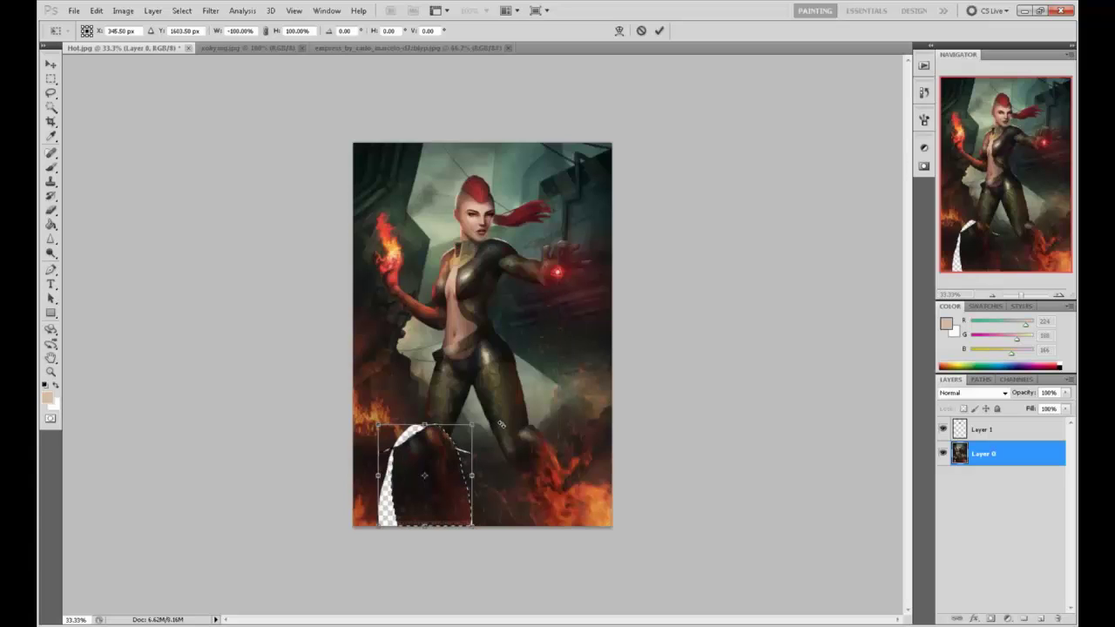
# - Rotate the flipped lower leg about 35 degrees clockwise, shift it under the thigh, apply the transform, and deselect
pyautogui.click(659, 30)
pyautogui.moveTo(419, 413); pyautogui.dragTo(456, 422)
pyautogui.moveTo(444, 462); pyautogui.dragTo(440, 462)
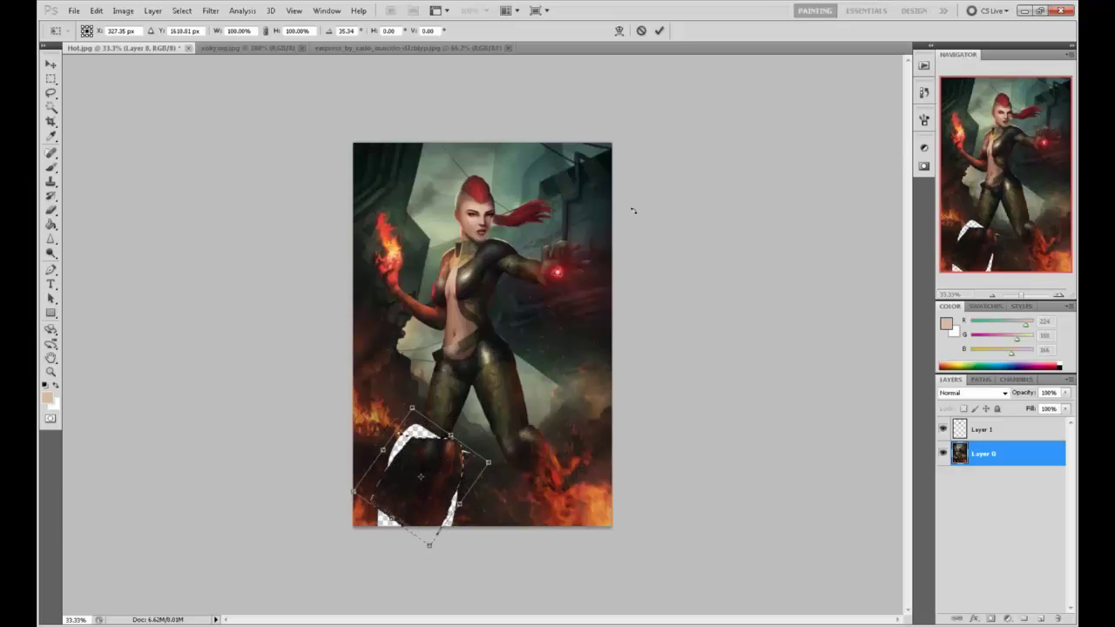
pyautogui.click(659, 30)
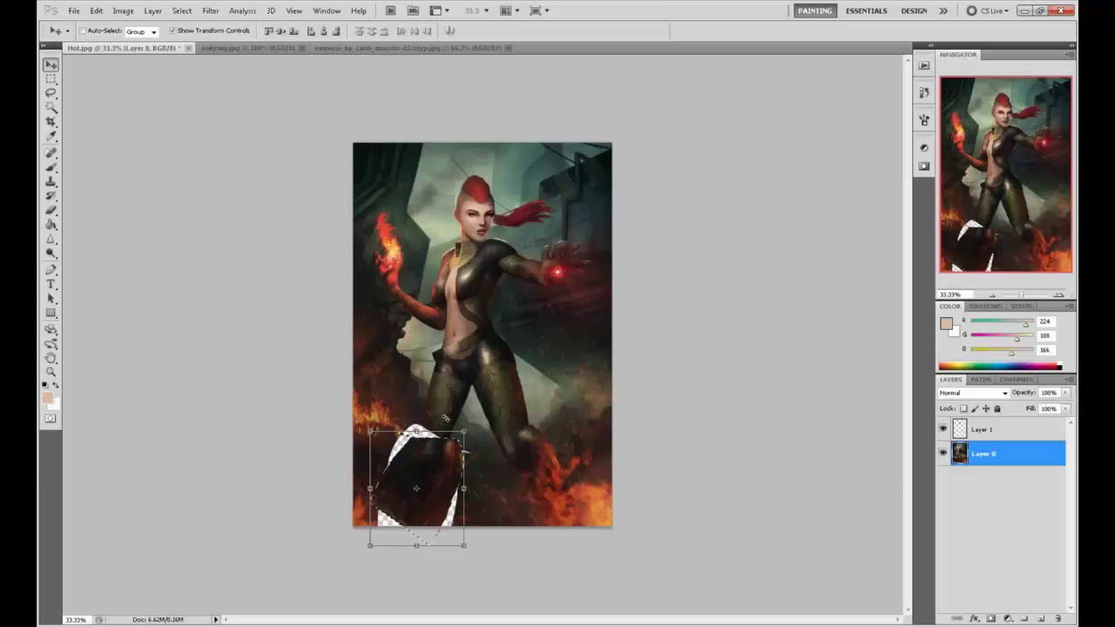
pyautogui.rightClick(436, 402)
pyautogui.rightClick(486, 373)
pyautogui.click(491, 364)
pyautogui.press('m')
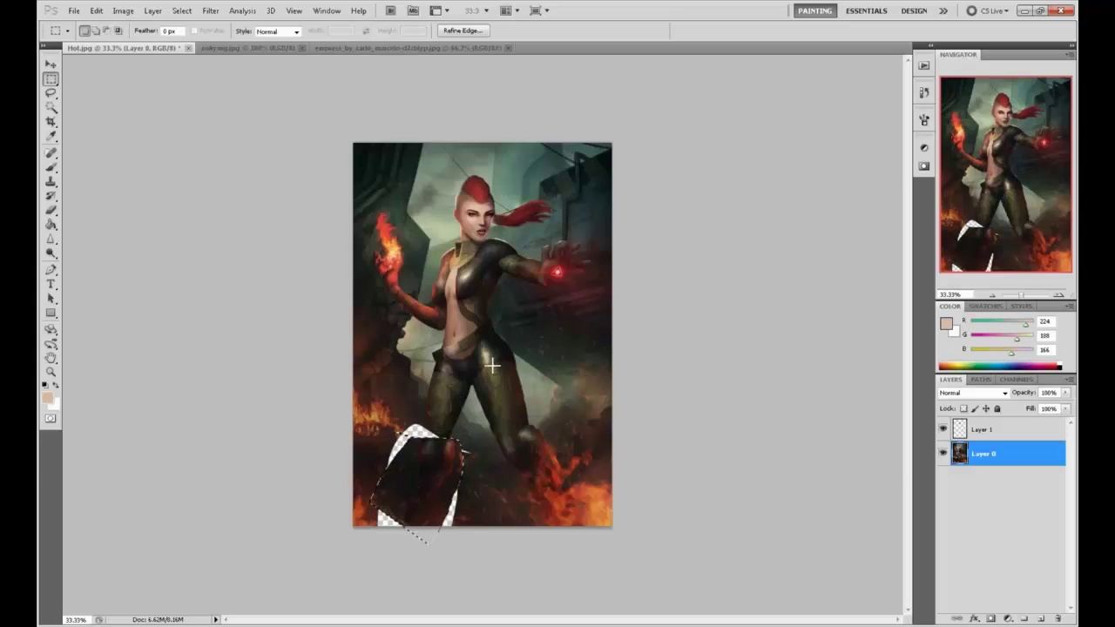
pyautogui.rightClick(494, 366)
pyautogui.click(525, 376)
# - Add a new layer beneath Layer 0 and set up the brush with a sampled dark brown at 100% opacity
pyautogui.click(1040, 617)
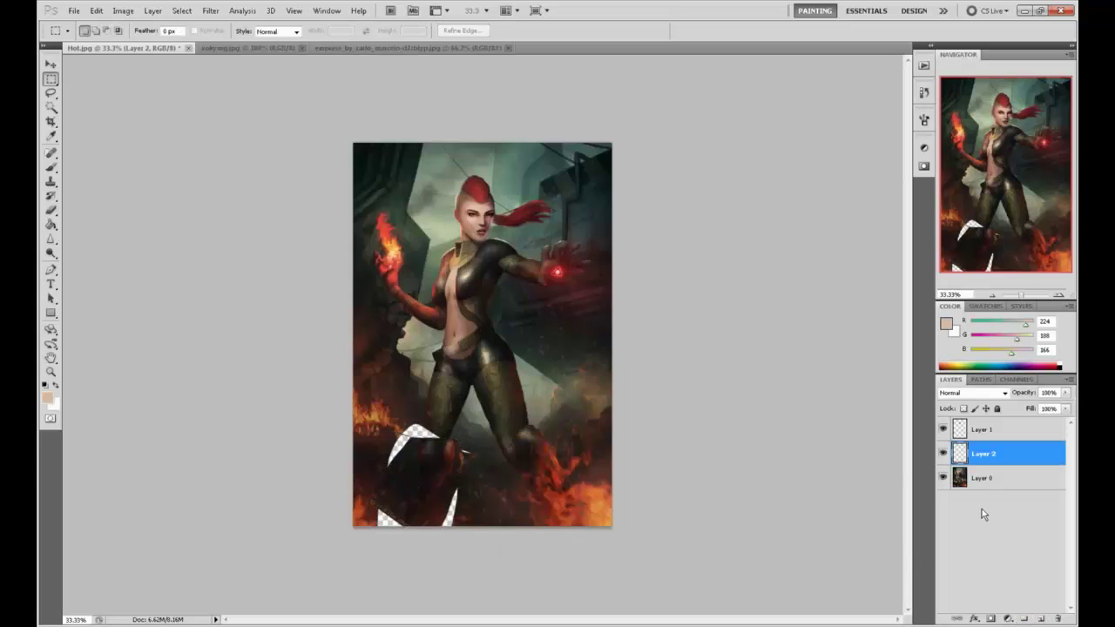
pyautogui.hotkey('ctrl', '[')
pyautogui.press('b')
pyautogui.keyDown('alt'); pyautogui.click(412, 414); pyautogui.keyUp('alt')
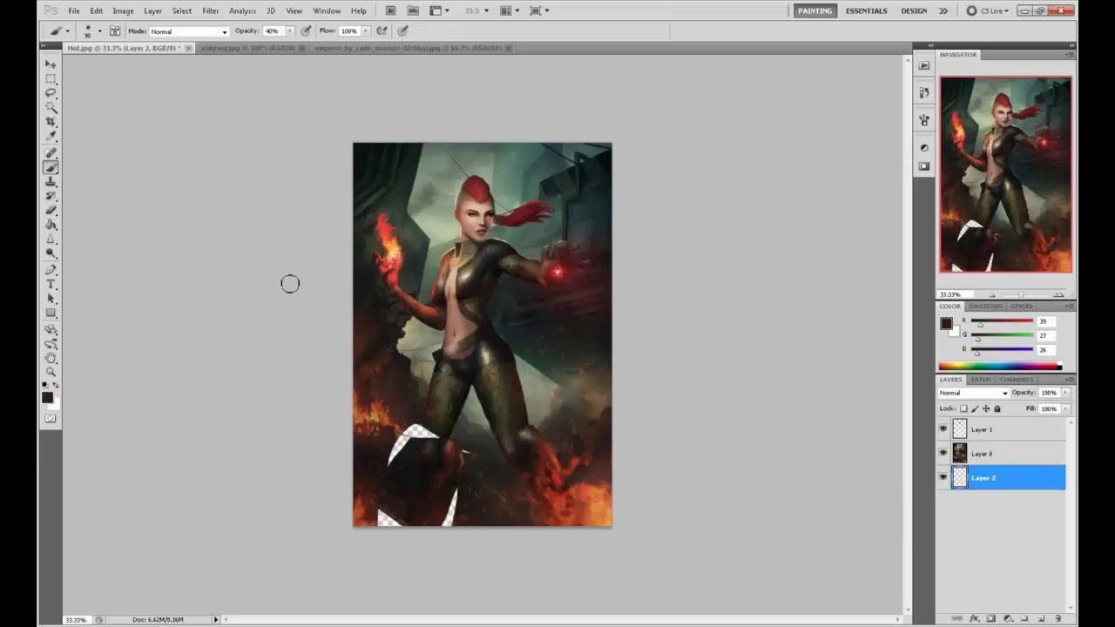
pyautogui.moveTo(402, 413); pyautogui.dragTo(428, 434)
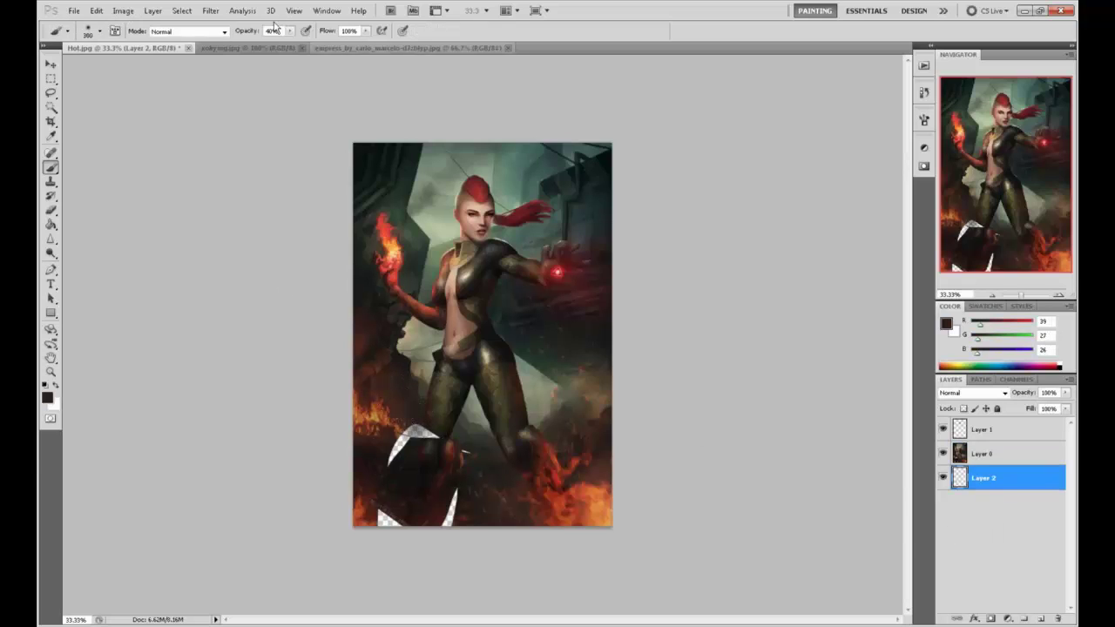
pyautogui.moveTo(290, 31); pyautogui.dragTo(328, 43)
# - Fill the transparent gap around the knee of the flipped leg on the new layer, using sampled fire and shadow colours
pyautogui.moveTo(407, 416)
pyautogui.mouseDown()
pyautogui.moveTo(425, 432)
pyautogui.moveTo(399, 420)
pyautogui.moveTo(389, 430)
pyautogui.mouseUp()
pyautogui.keyDown('alt'); pyautogui.click(393, 441); pyautogui.keyUp('alt')
pyautogui.keyDown('alt'); pyautogui.click(403, 431); pyautogui.keyUp('alt')
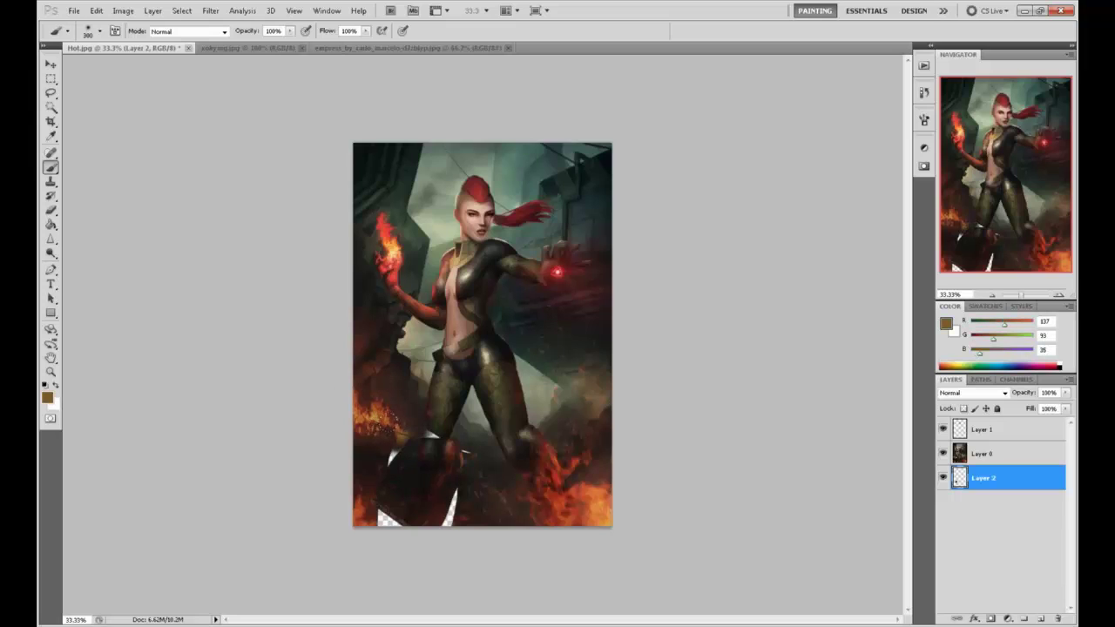
pyautogui.keyDown('alt'); pyautogui.click(391, 440); pyautogui.keyUp('alt')
pyautogui.keyDown('alt'); pyautogui.click(409, 423); pyautogui.keyUp('alt')
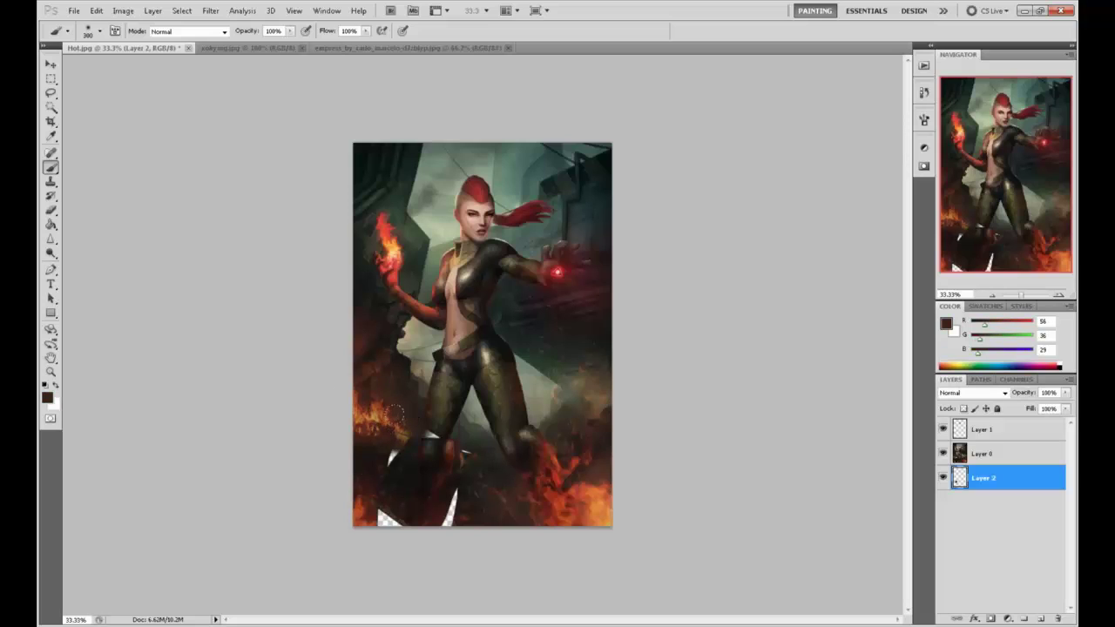
pyautogui.keyDown('alt'); pyautogui.click(381, 439); pyautogui.keyUp('alt')
pyautogui.keyDown('alt'); pyautogui.click(398, 437); pyautogui.keyUp('alt')
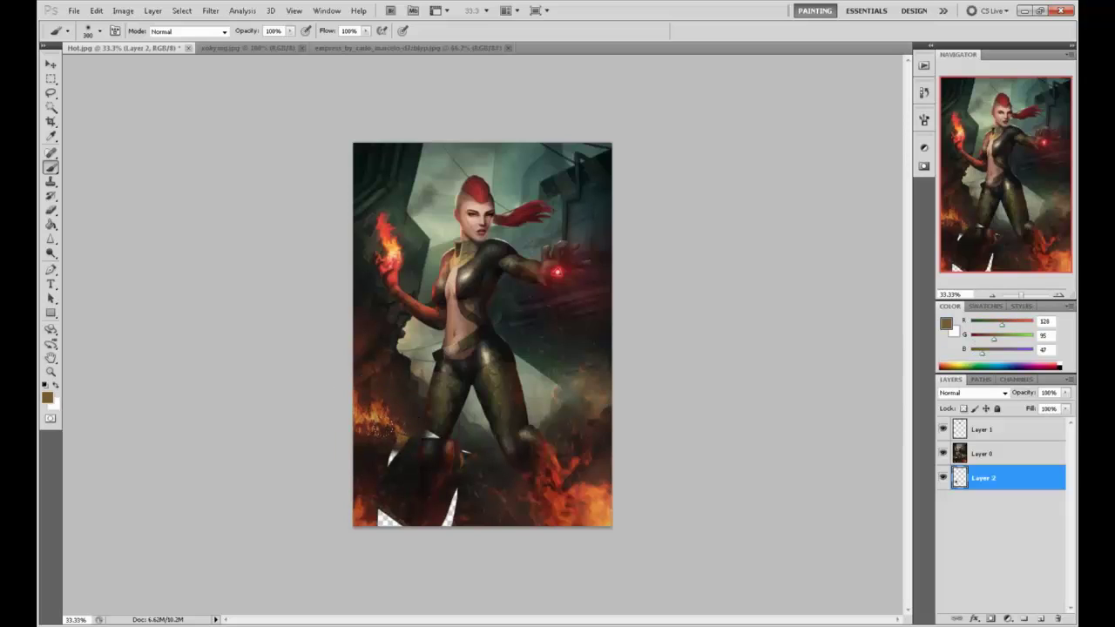
pyautogui.keyDown('alt'); pyautogui.click(383, 428); pyautogui.keyUp('alt')
pyautogui.keyDown('alt'); pyautogui.click(383, 442); pyautogui.keyUp('alt')
pyautogui.moveTo(392, 457)
pyautogui.mouseDown()
pyautogui.moveTo(377, 446)
pyautogui.moveTo(418, 424)
pyautogui.mouseUp()
pyautogui.keyDown('alt'); pyautogui.click(441, 436); pyautogui.keyUp('alt')
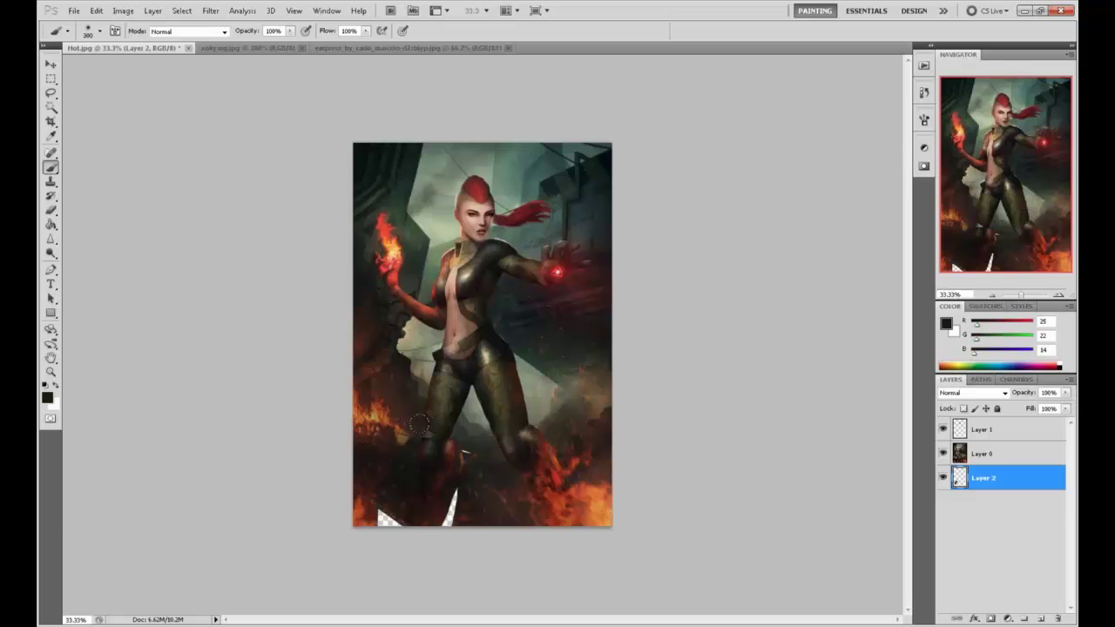
# - Paint over the remaining transparent gaps around the shin and along the painting's lower edge with sampled dark reddish browns
pyautogui.moveTo(469, 488); pyautogui.dragTo(446, 522)
pyautogui.keyDown('alt'); pyautogui.click(443, 517); pyautogui.keyUp('alt')
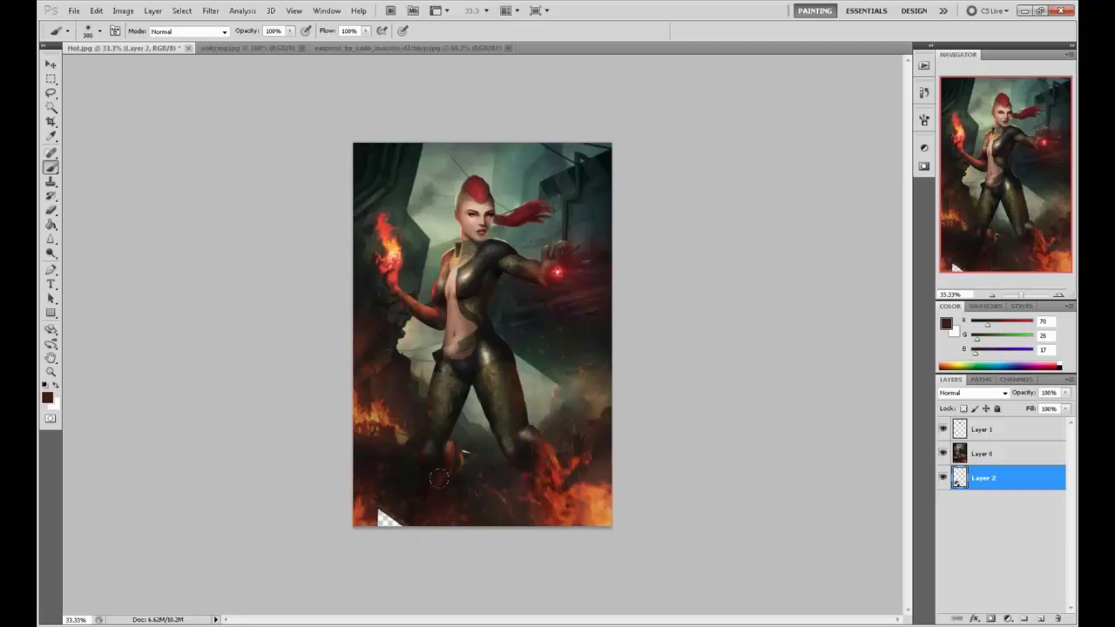
pyautogui.keyDown('alt'); pyautogui.click(440, 475); pyautogui.keyUp('alt')
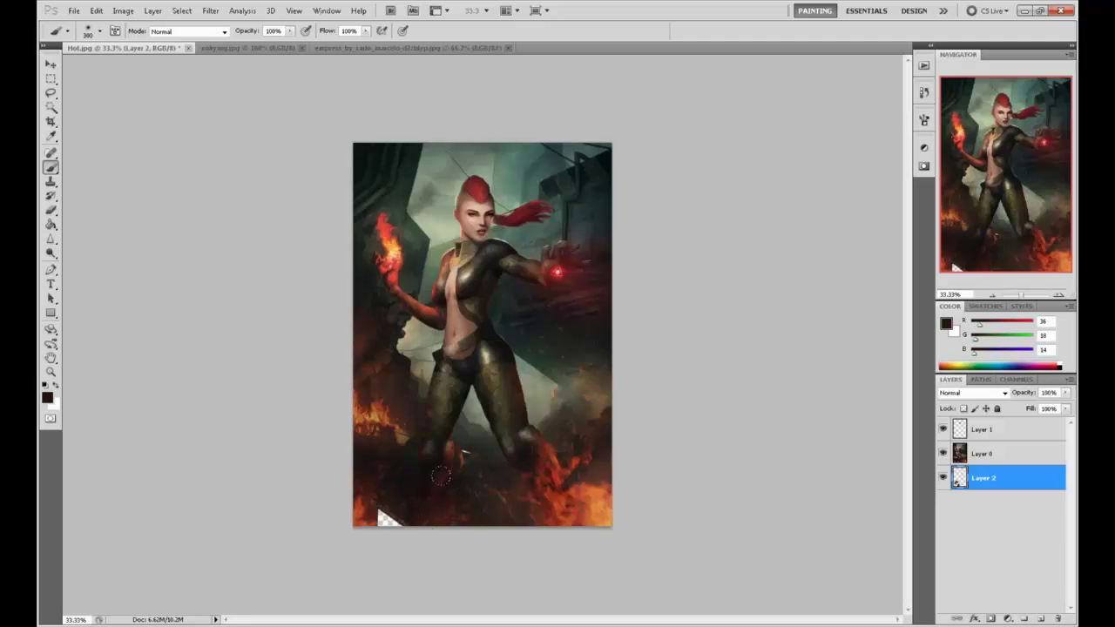
pyautogui.keyDown('alt'); pyautogui.click(396, 502); pyautogui.keyUp('alt')
pyautogui.moveTo(393, 506)
pyautogui.mouseDown()
pyautogui.moveTo(385, 519)
pyautogui.moveTo(406, 529)
pyautogui.mouseUp()
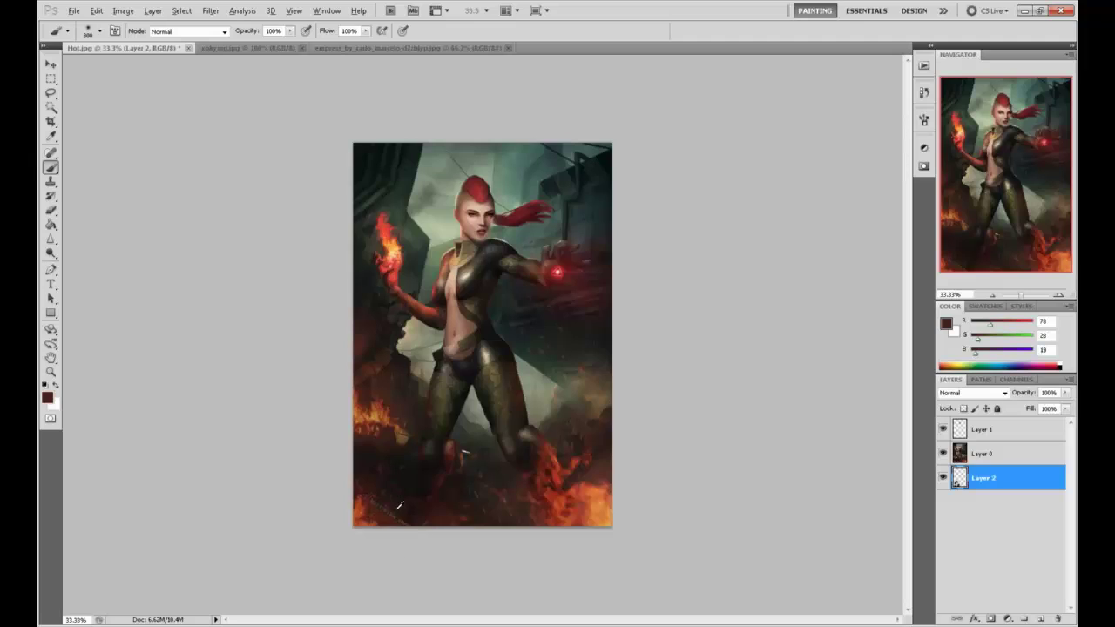
pyautogui.keyDown('alt'); pyautogui.click(397, 506); pyautogui.keyUp('alt')
pyautogui.rightClick(1010, 459)
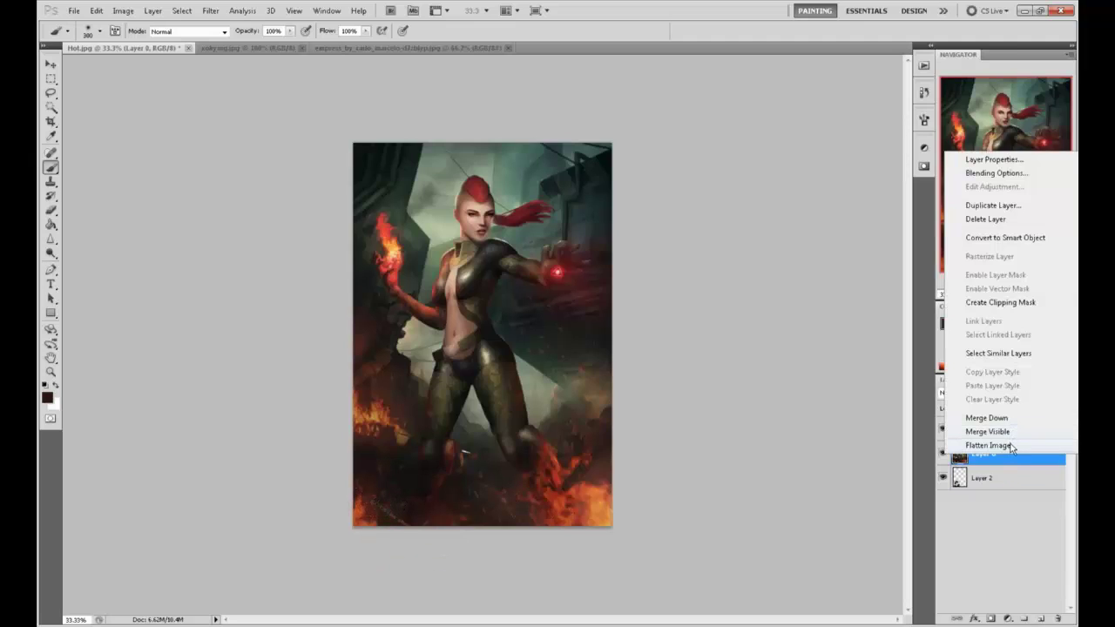
pyautogui.click(1007, 433)
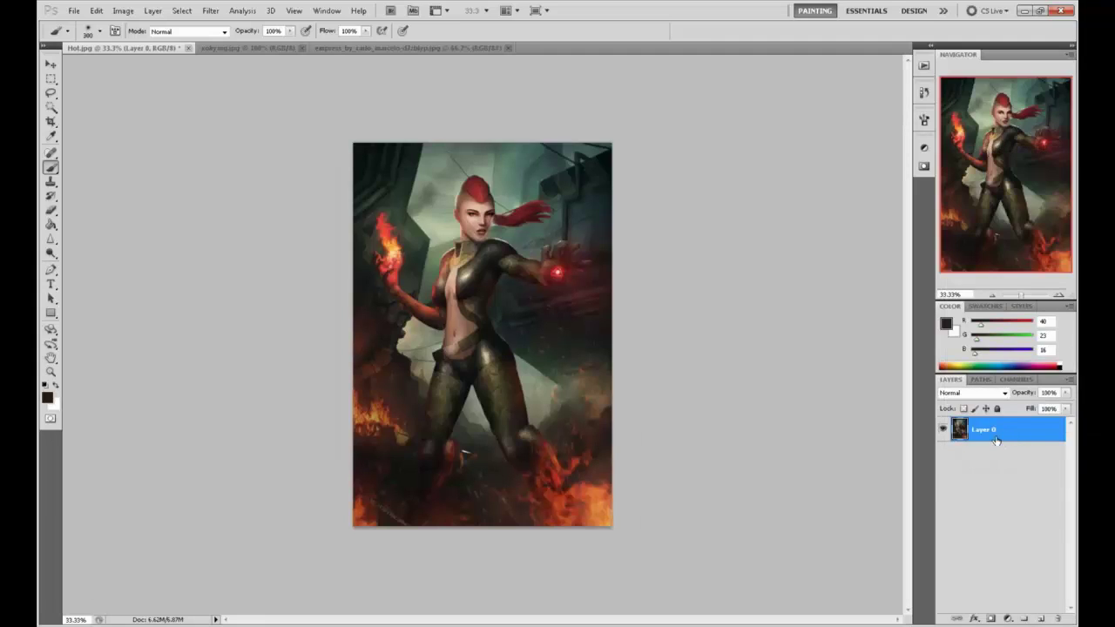
pyautogui.hotkey('ctrl', 'z')
# - Merge Layer 0 down into Layer 2 and blend the seams around the moved leg with sampled ground colours
pyautogui.rightClick(1009, 454)
pyautogui.click(988, 411)
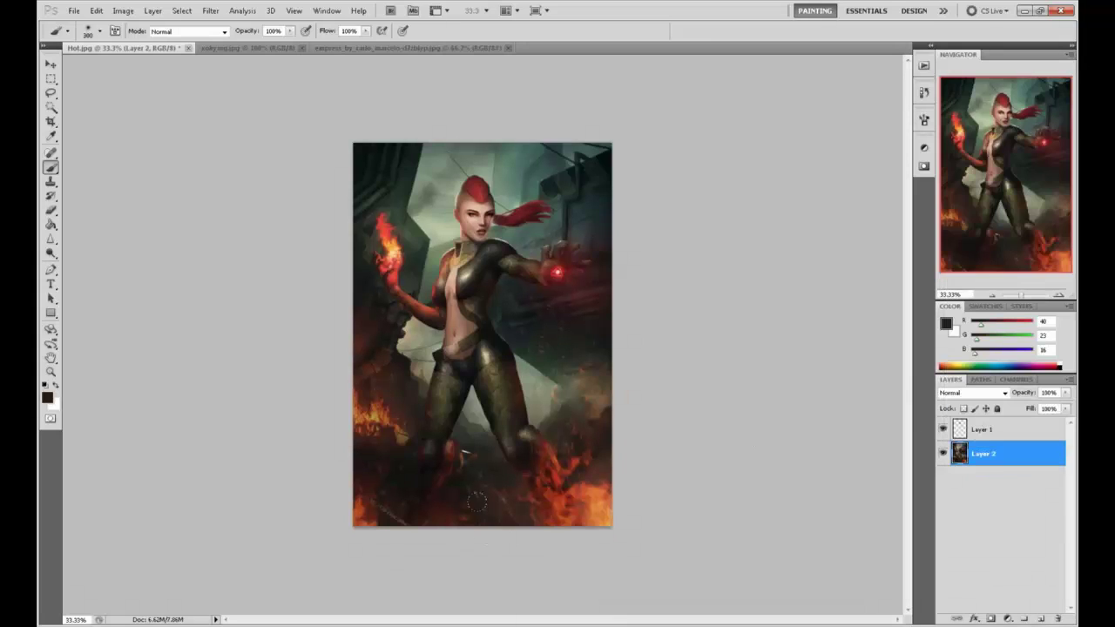
pyautogui.keyDown('alt'); pyautogui.click(360, 505); pyautogui.keyUp('alt')
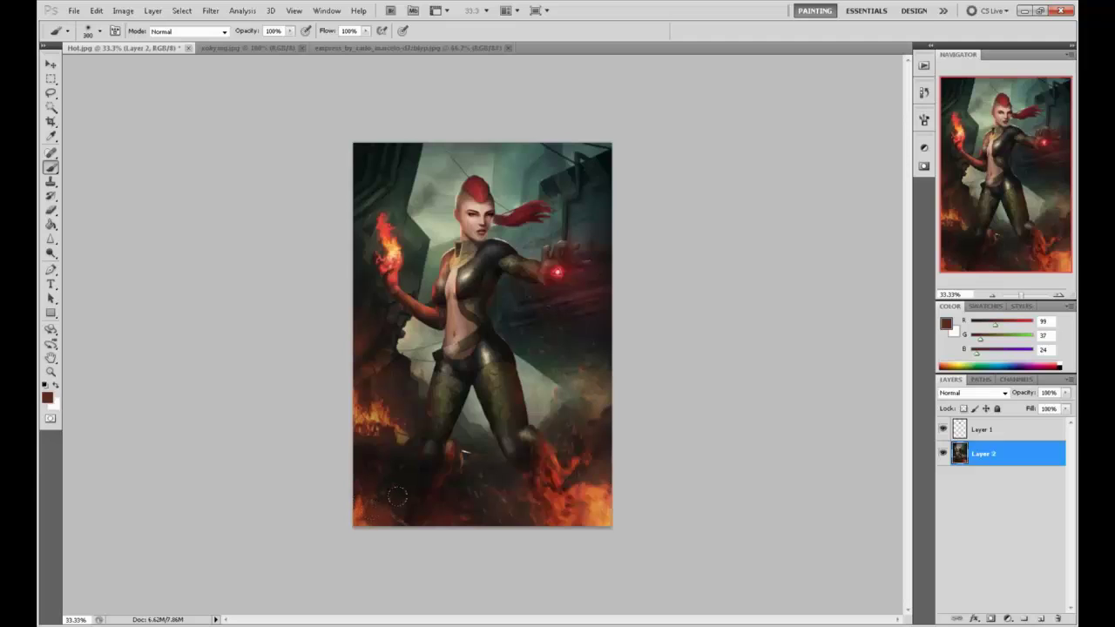
pyautogui.keyDown('alt'); pyautogui.click(385, 485); pyautogui.keyUp('alt')
pyautogui.keyDown('alt'); pyautogui.click(349, 505); pyautogui.keyUp('alt')
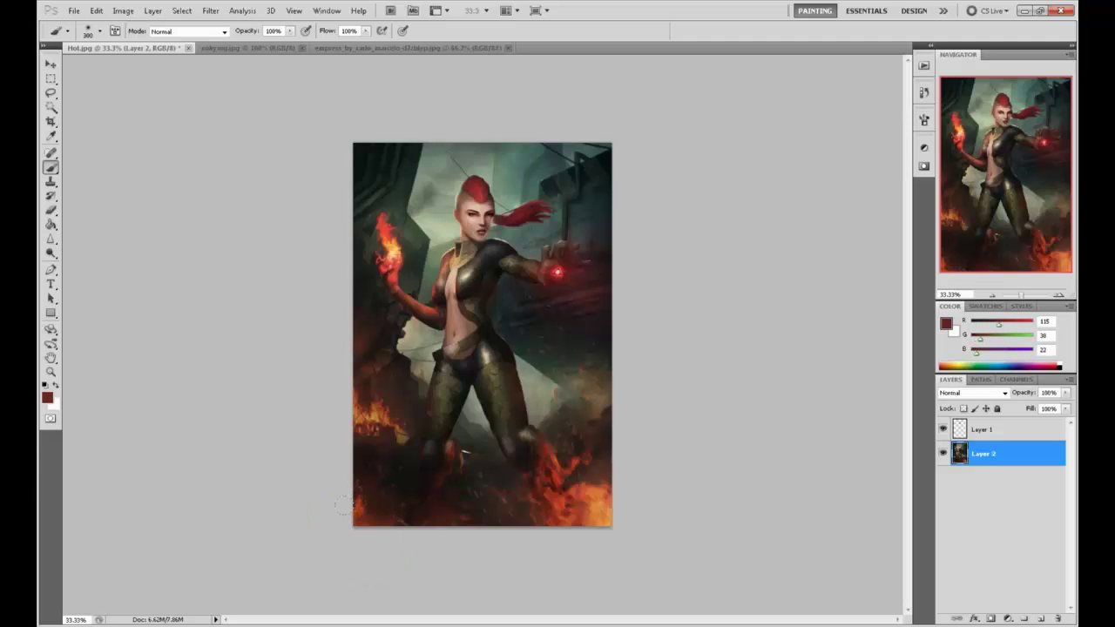
pyautogui.keyDown('alt'); pyautogui.click(381, 505); pyautogui.keyUp('alt')
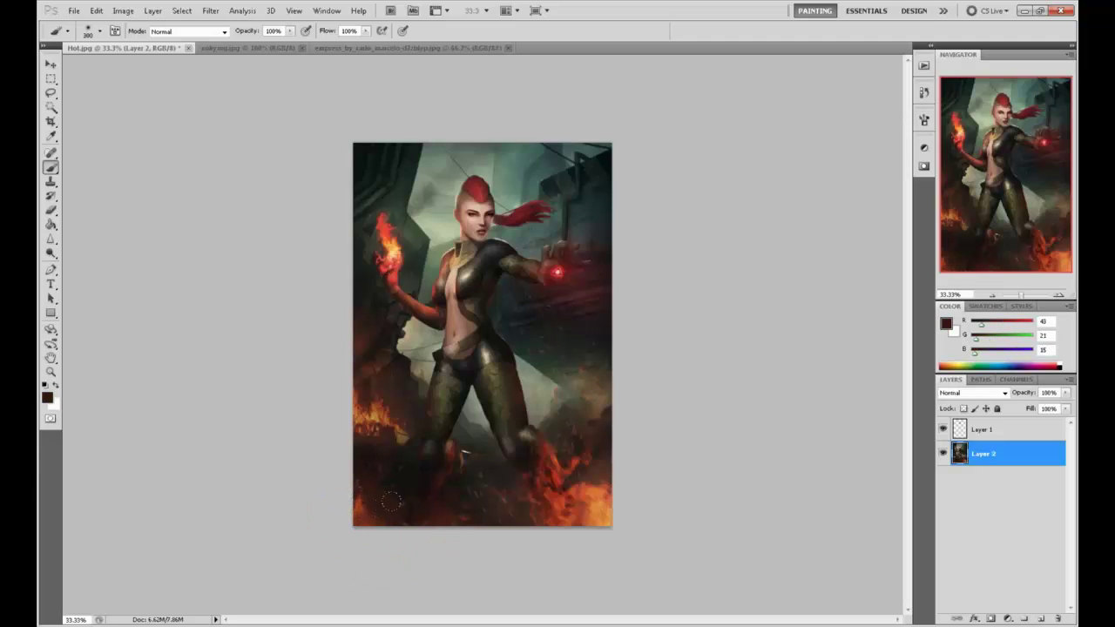
pyautogui.keyDown('alt'); pyautogui.click(392, 510); pyautogui.keyUp('alt')
pyautogui.keyDown('alt'); pyautogui.click(410, 431); pyautogui.keyUp('alt')
pyautogui.keyDown('alt'); pyautogui.click(393, 451); pyautogui.keyUp('alt')
pyautogui.keyDown('alt'); pyautogui.click(420, 416); pyautogui.keyUp('alt')
# - Hide the facial features and brush a broad dark swirl over the figure, then revert both changes
pyautogui.click(942, 430)
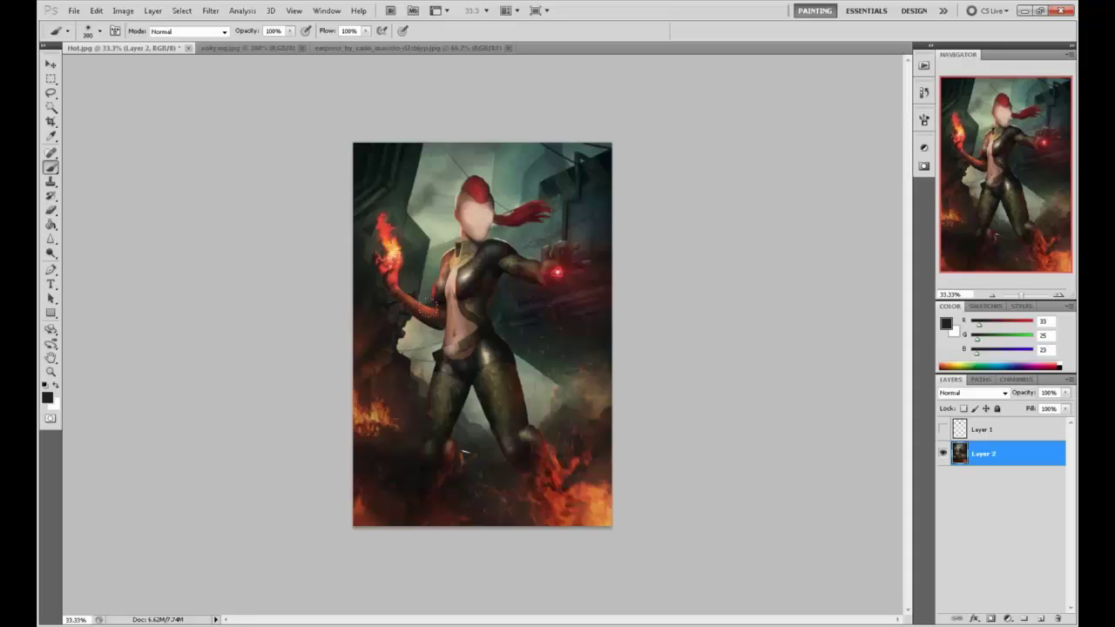
pyautogui.moveTo(552, 182)
pyautogui.mouseDown()
pyautogui.moveTo(494, 351)
pyautogui.moveTo(525, 374)
pyautogui.mouseUp()
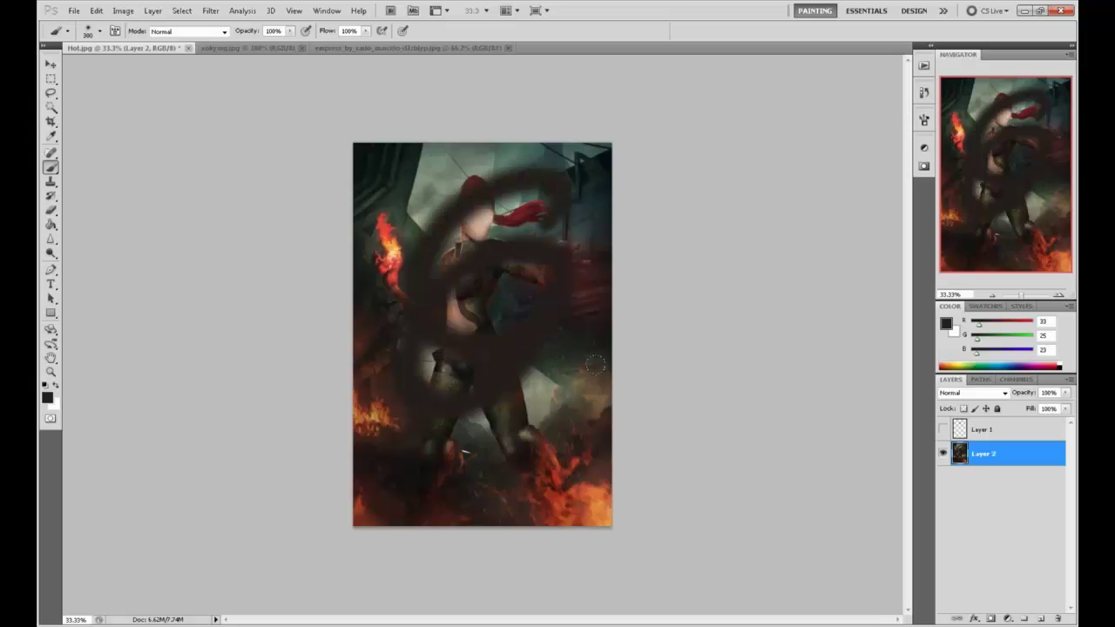
pyautogui.hotkey('ctrl', 'z')
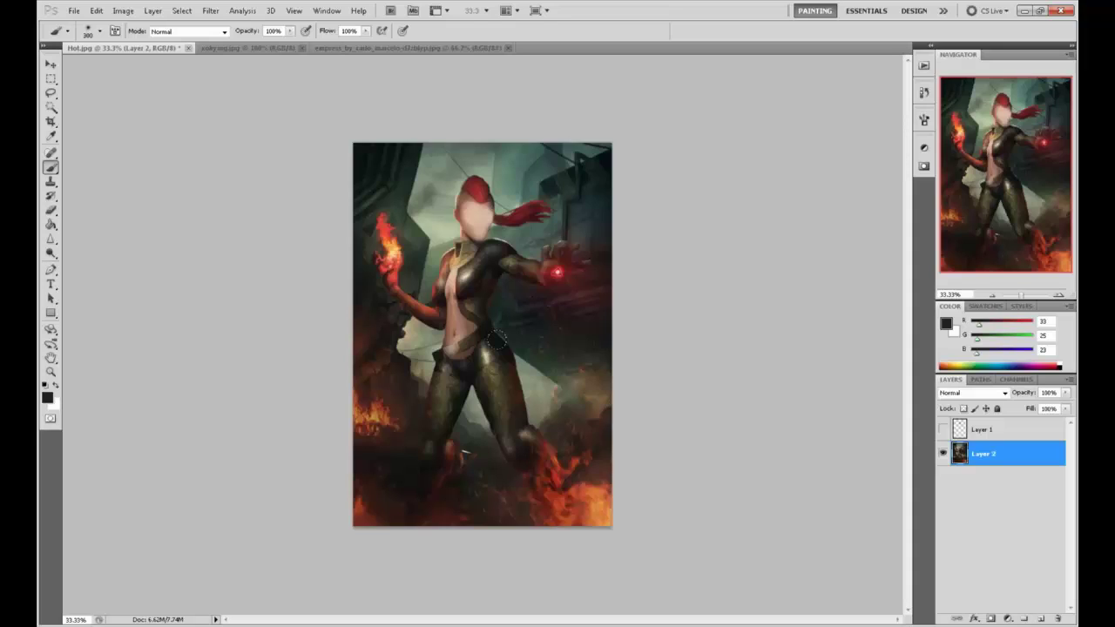
pyautogui.click(943, 430)
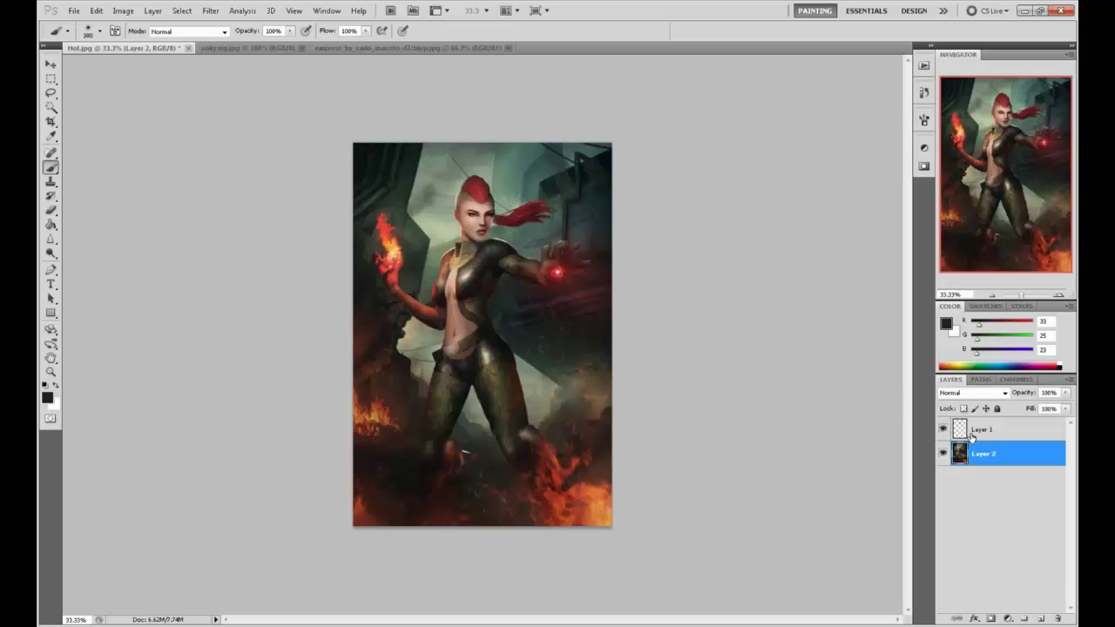
# - Scale the facial features on Layer 1 to about 92% and reposition them on the head, applying the transform
pyautogui.click(975, 431)
pyautogui.press('v')
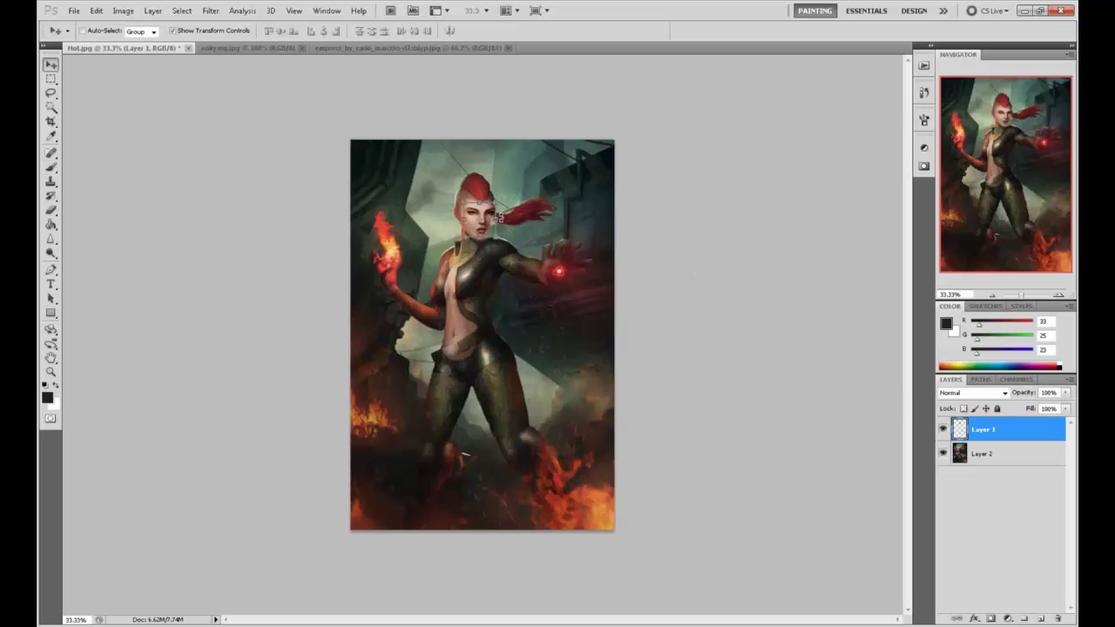
pyautogui.hotkey('ctrl', '+')
pyautogui.moveTo(524, 229); pyautogui.dragTo(516, 257)
pyautogui.press('Left')
pyautogui.press('Left')
pyautogui.press('Down')
pyautogui.press('Down')
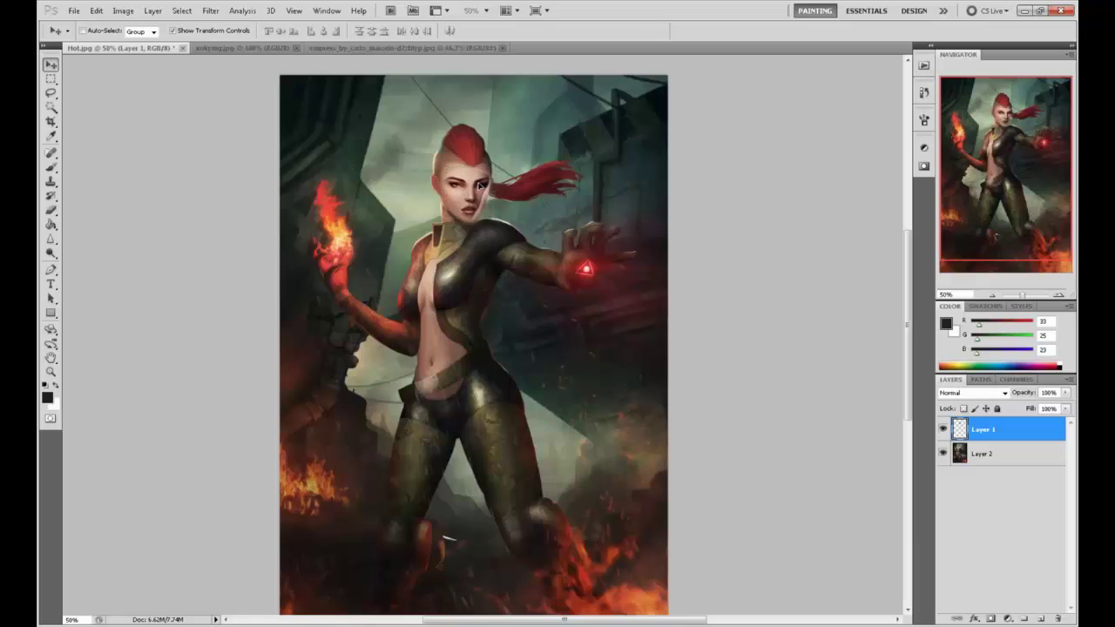
pyautogui.hotkey('ctrl', 't')
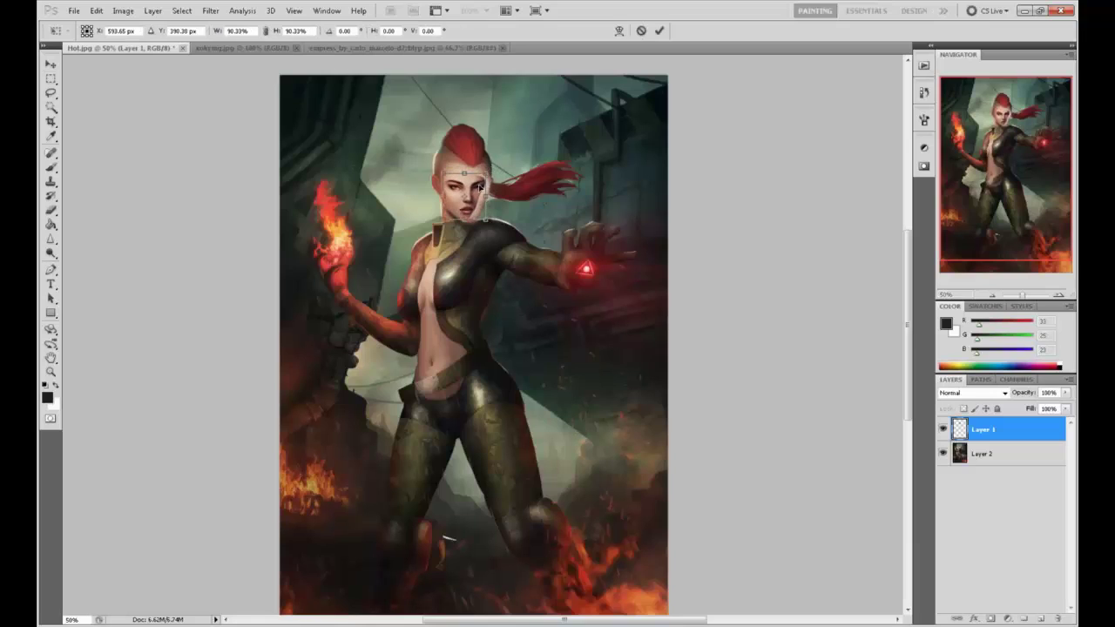
pyautogui.moveTo(482, 181); pyautogui.dragTo(483, 183)
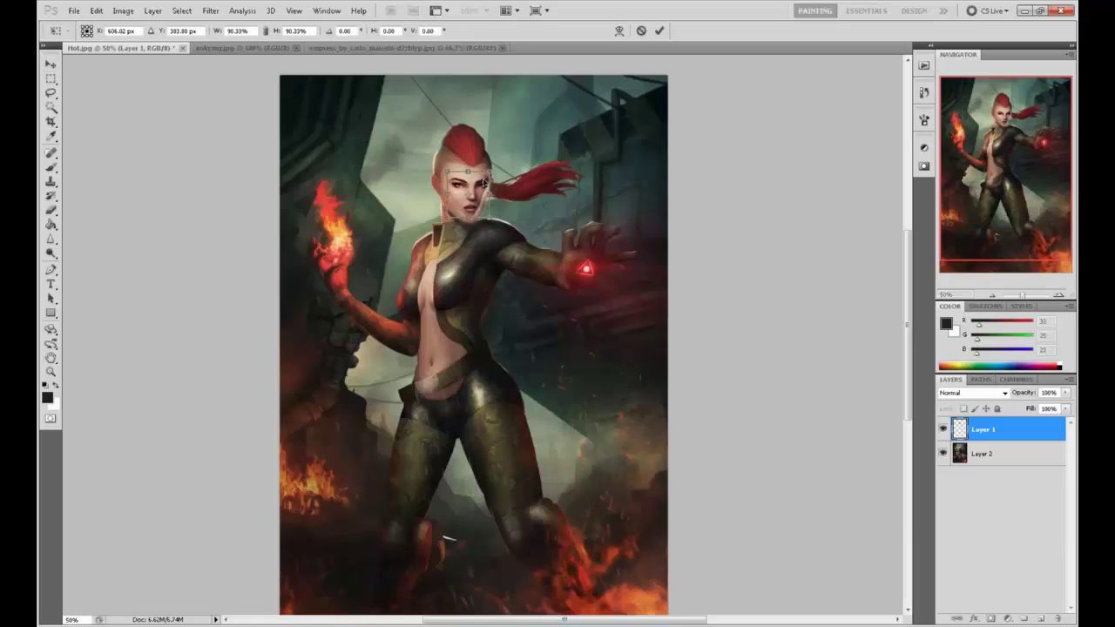
pyautogui.moveTo(493, 222); pyautogui.dragTo(491, 219)
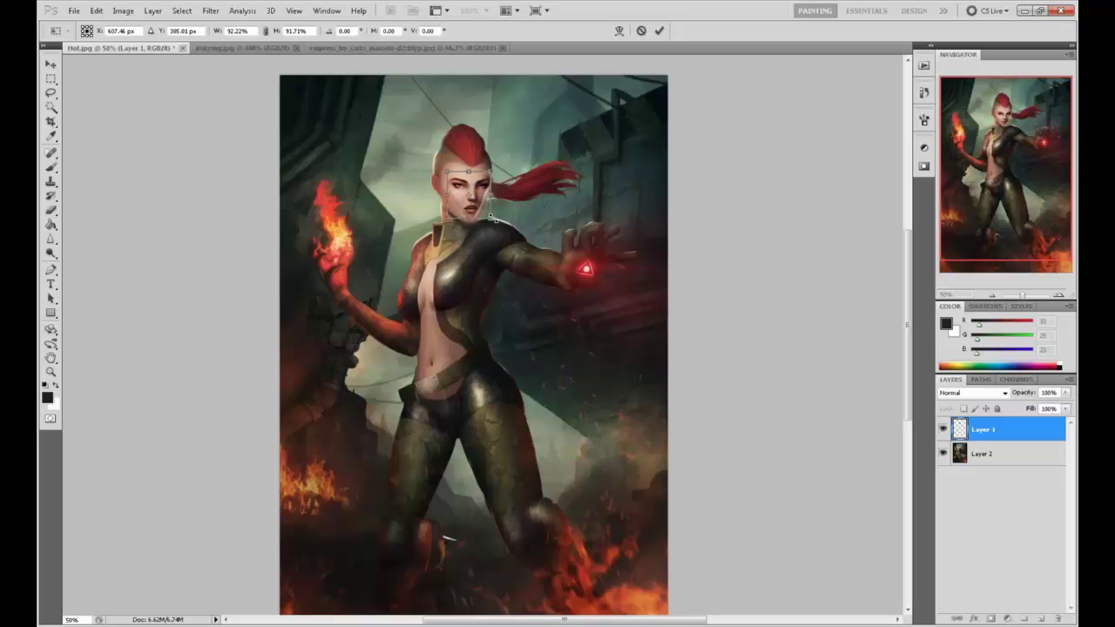
pyautogui.click(660, 30)
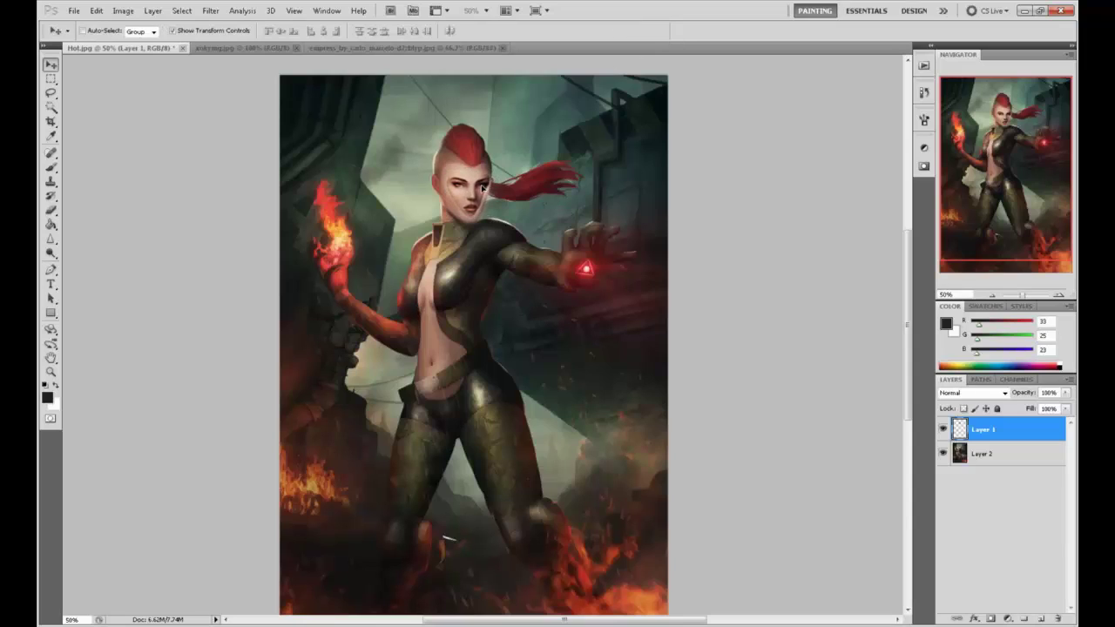
# - Blend the forehead below the hairline on Layer 1 with sampled skin tones, using a 125 px brush at 49% opacity
pyautogui.press('b')
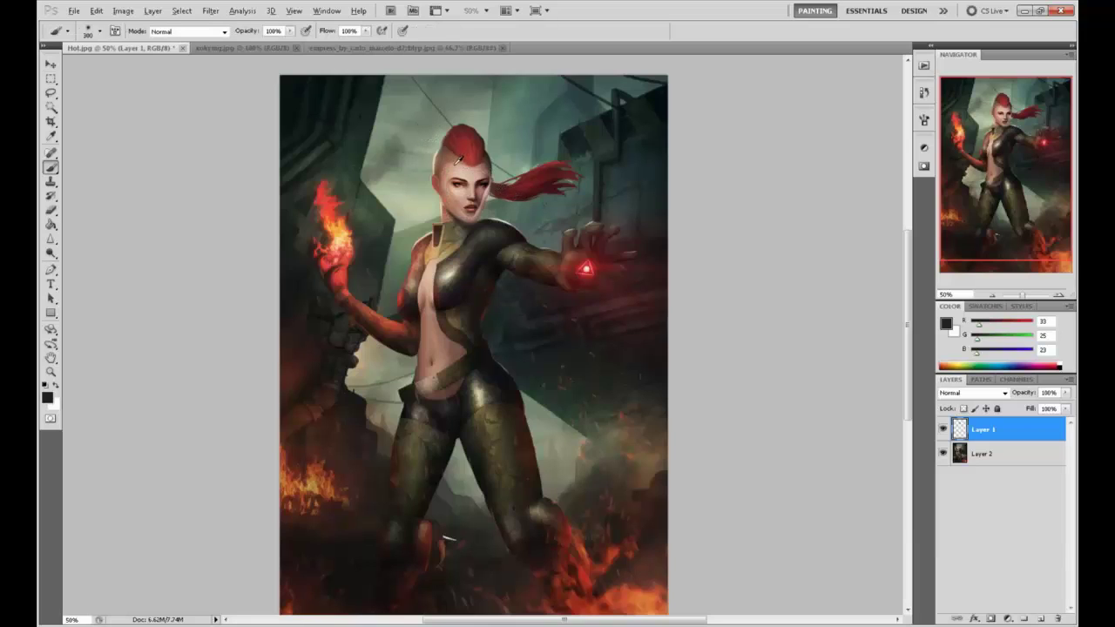
pyautogui.keyDown('alt'); pyautogui.click(462, 158); pyautogui.keyUp('alt')
pyautogui.press('[')
pyautogui.press('[')
pyautogui.press('[')
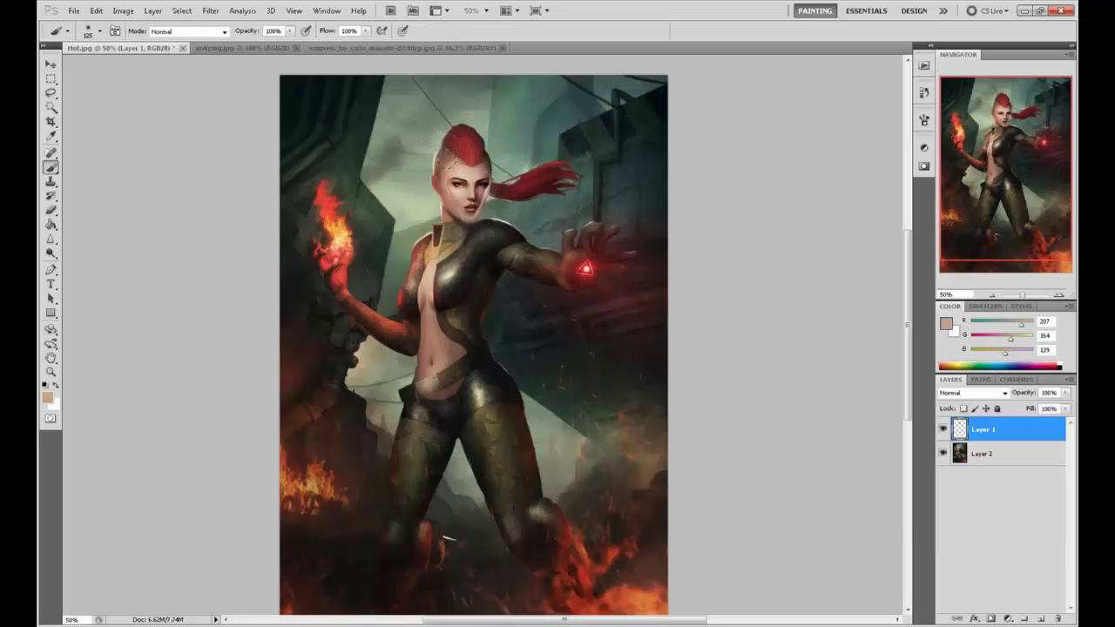
pyautogui.click(289, 32)
pyautogui.click(260, 44)
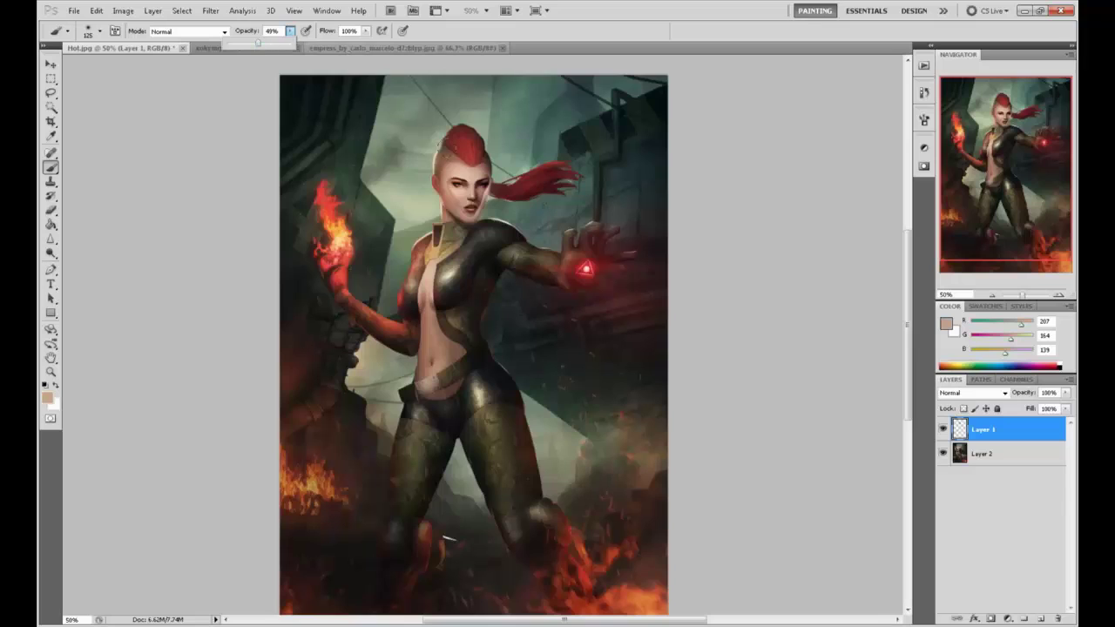
pyautogui.keyDown('alt'); pyautogui.click(452, 165); pyautogui.keyUp('alt')
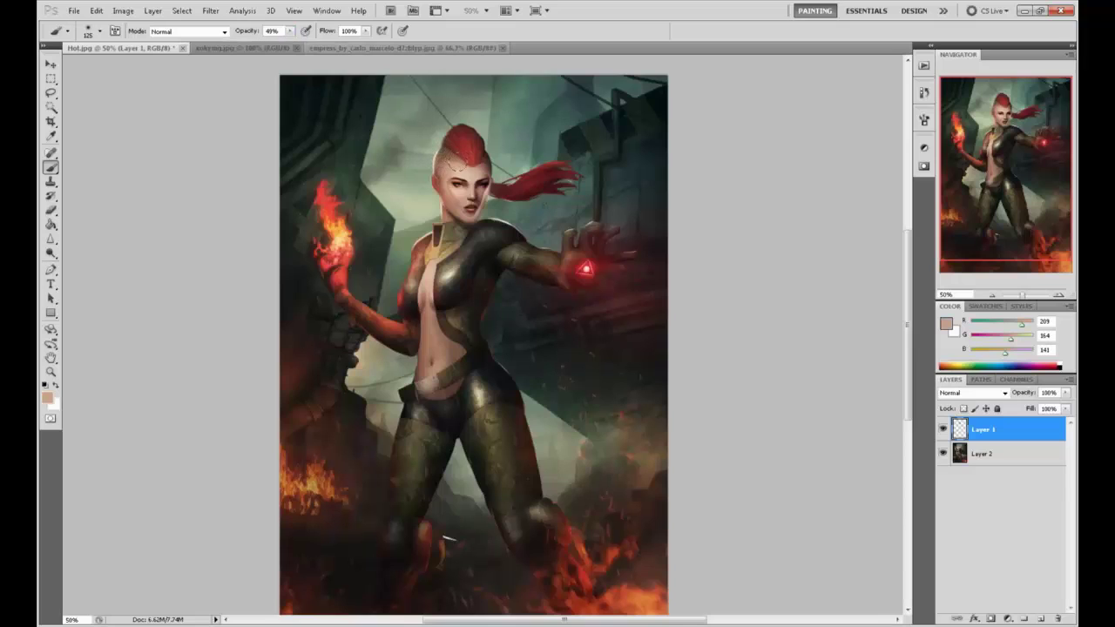
pyautogui.keyDown('alt'); pyautogui.click(485, 162); pyautogui.keyUp('alt')
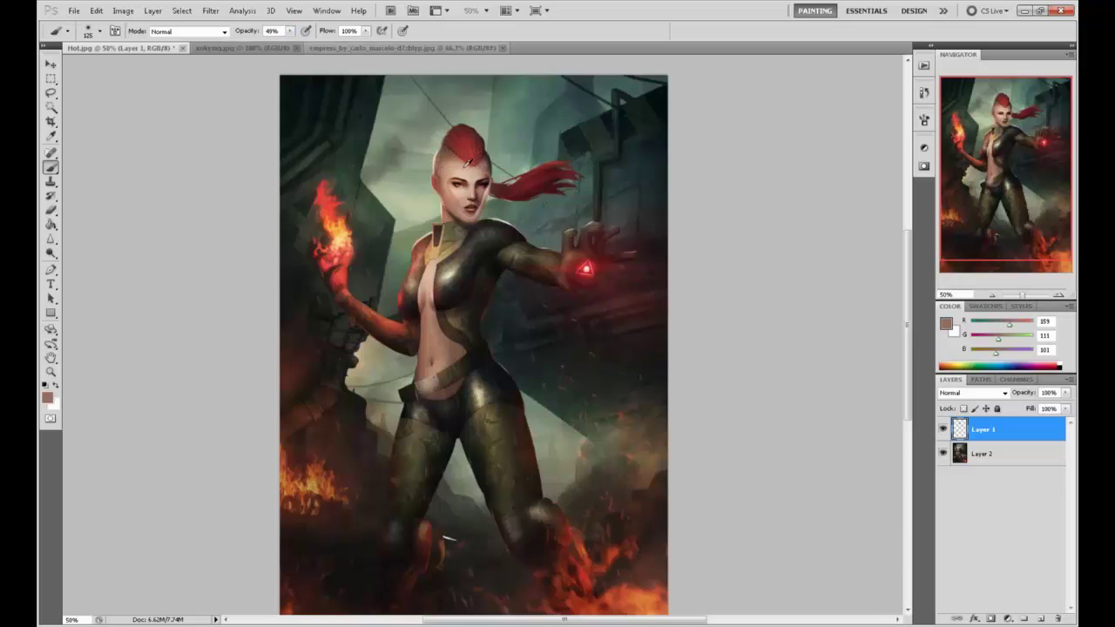
pyautogui.keyDown('alt'); pyautogui.click(463, 164); pyautogui.keyUp('alt')
pyautogui.keyDown('alt'); pyautogui.click(446, 163); pyautogui.keyUp('alt')
# - Lower the brush opacity to 32% and soften the hairline with colours sampled around the mohawk's edge
pyautogui.moveTo(290, 31); pyautogui.dragTo(280, 46)
pyautogui.keyDown('alt'); pyautogui.click(466, 158); pyautogui.keyUp('alt')
pyautogui.keyDown('alt'); pyautogui.click(487, 158); pyautogui.keyUp('alt')
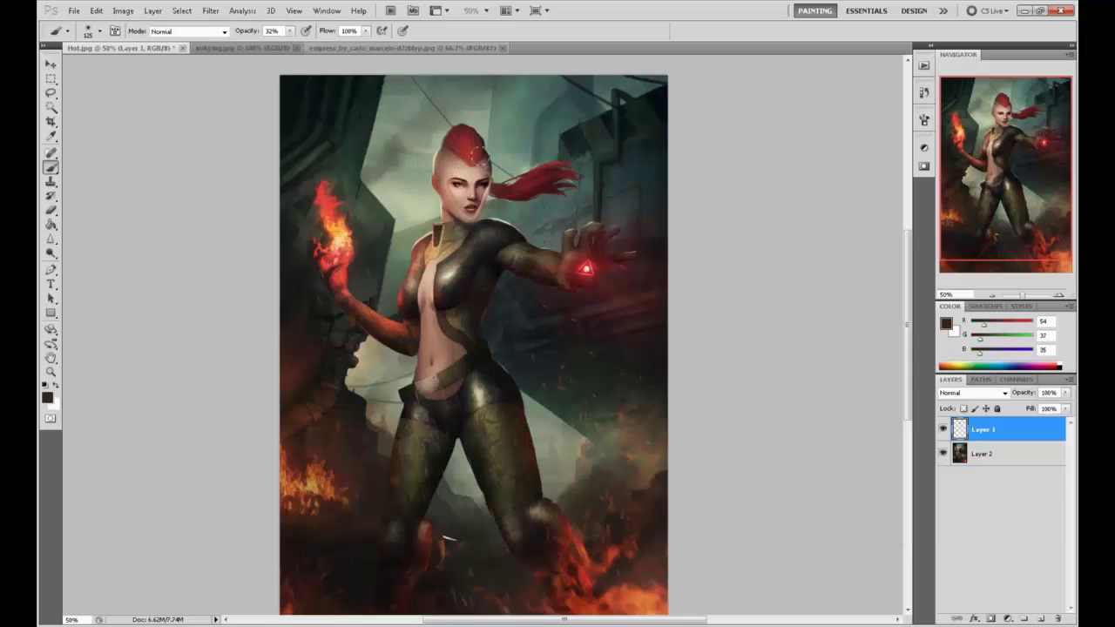
# - Switch to the Sponge tool and change its saturation mode
pyautogui.rightClick(48, 253)
pyautogui.click(87, 280)
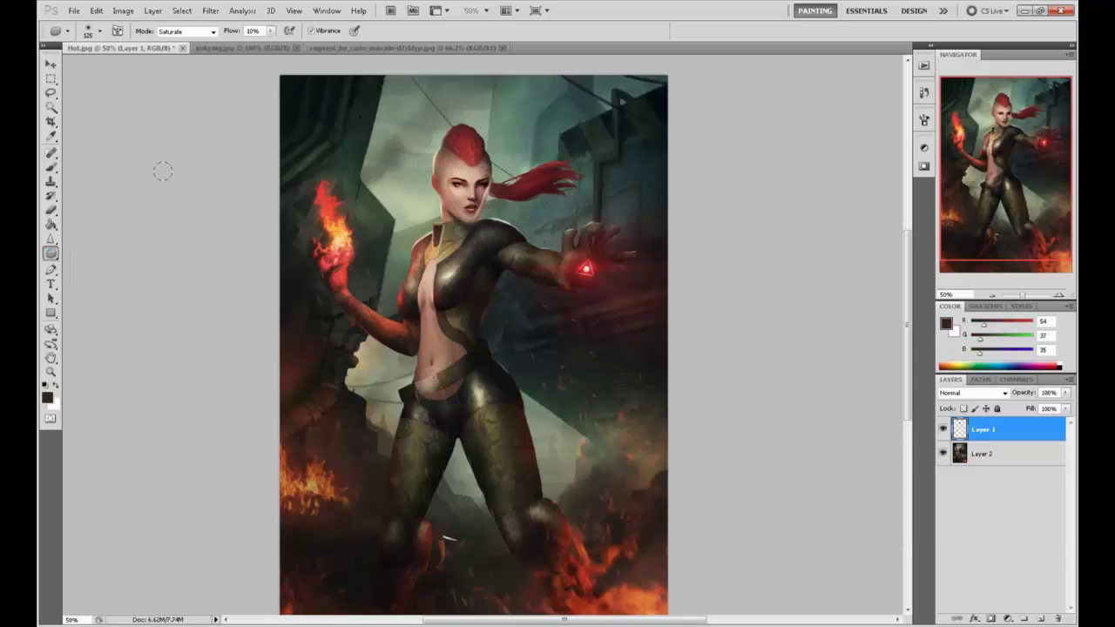
pyautogui.click(211, 32)
pyautogui.click(173, 43)
# - Lasso the area between the face and ponytail, copy it to a new layer, and merge Layer 1 down into Layer 2
pyautogui.press('l')
pyautogui.moveTo(488, 169)
pyautogui.mouseDown()
pyautogui.moveTo(450, 176)
pyautogui.moveTo(507, 189)
pyautogui.mouseUp()
pyautogui.hotkey('ctrl', 'j')
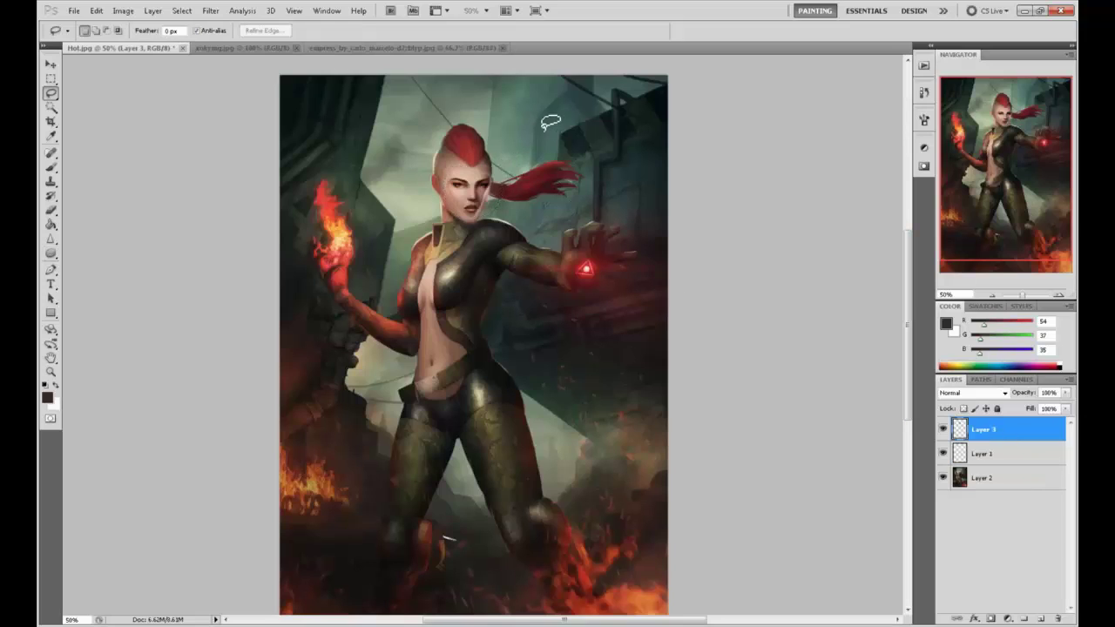
pyautogui.rightClick(982, 451)
pyautogui.click(1002, 416)
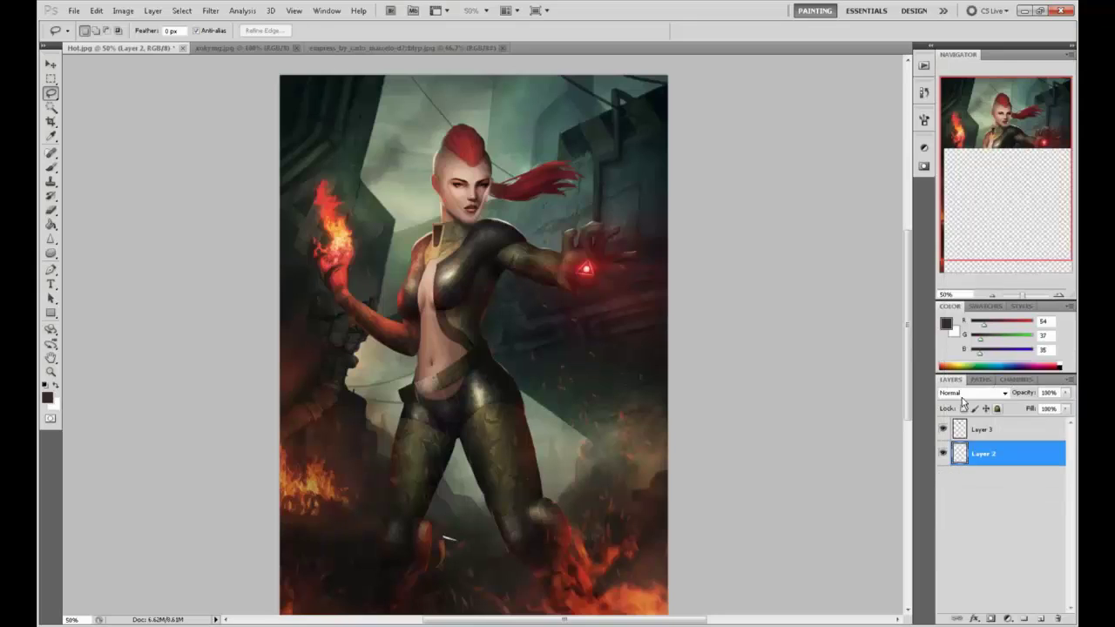
# - Desaturate the hairline below the mohawk on Layer 2 with the Sponge tool at 10% flow, reducing its size to 60 px
pyautogui.click(50, 254)
pyautogui.click(460, 160)
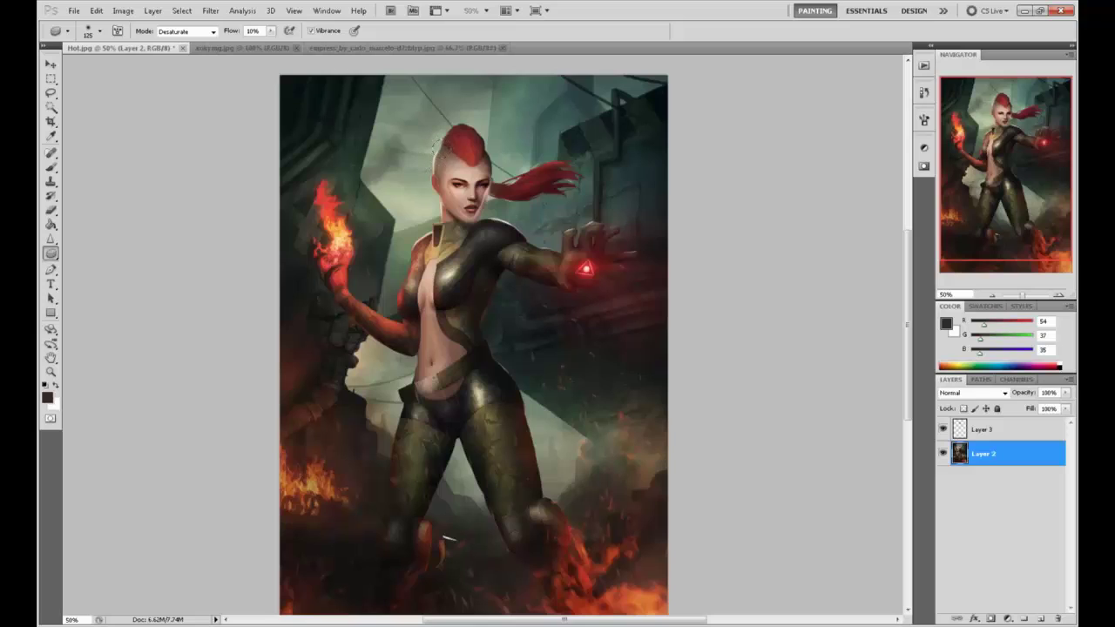
pyautogui.press('[')
pyautogui.press('[')
pyautogui.press('[')
pyautogui.press('[')
pyautogui.press('[')
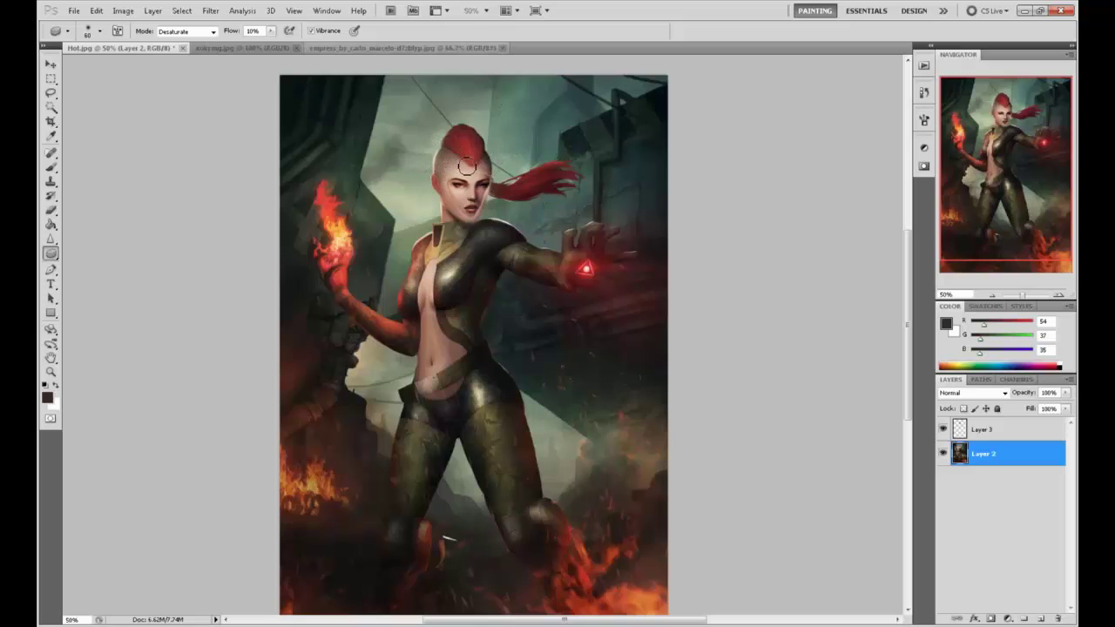
# - Compare the face with Layer 3 hidden and shown, and blend the near cheek on Layer 3 with sampled skin tones at 71% brush opacity
pyautogui.click(942, 428)
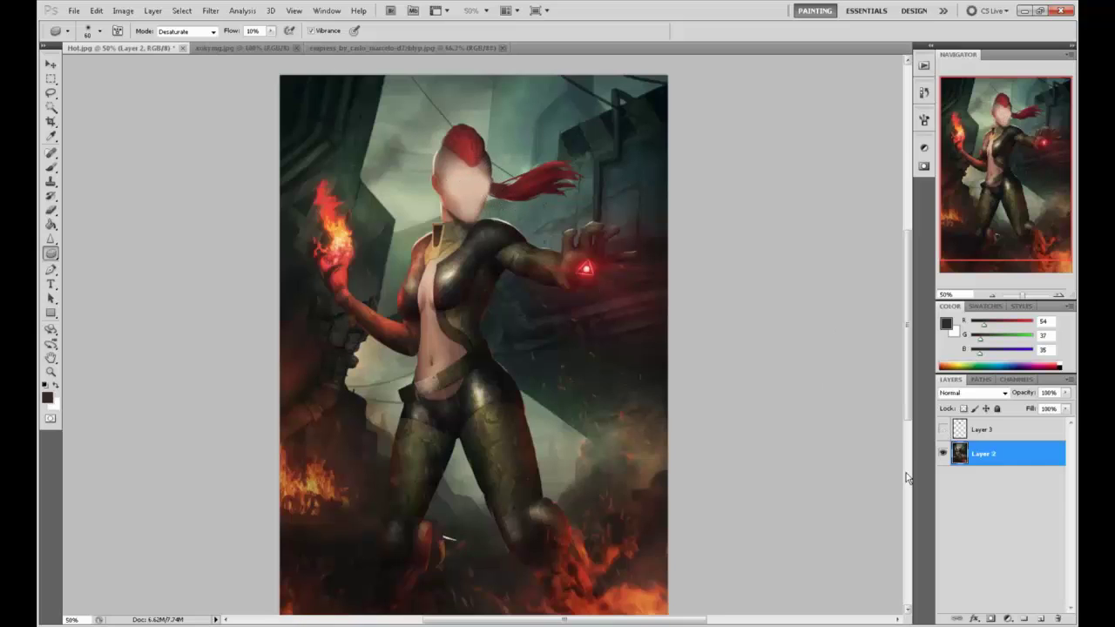
pyautogui.click(942, 428)
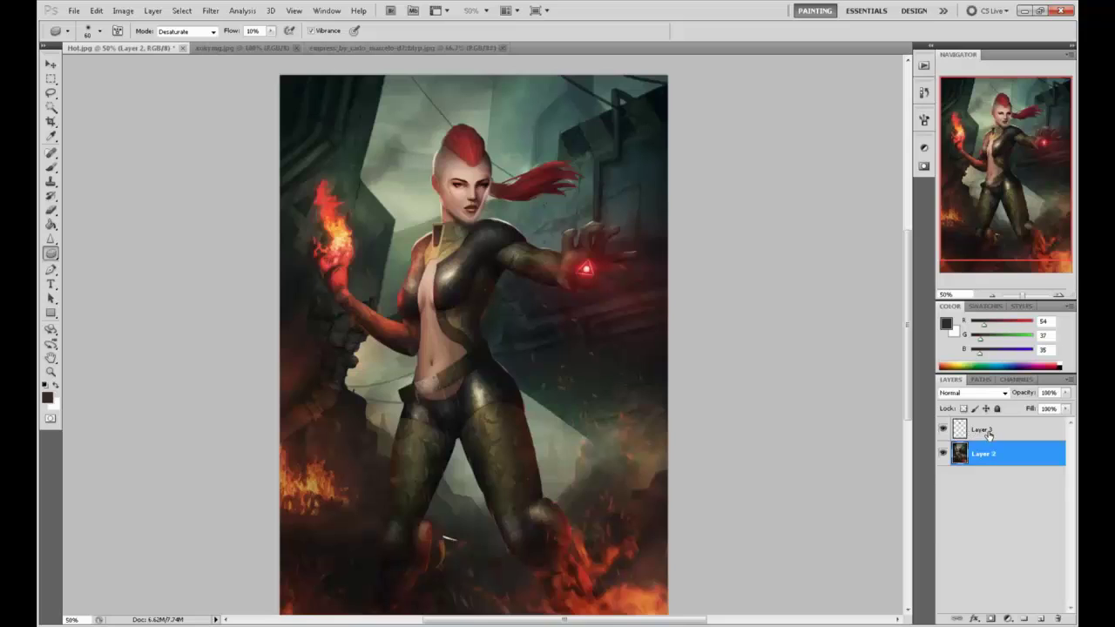
pyautogui.click(989, 433)
pyautogui.press('b')
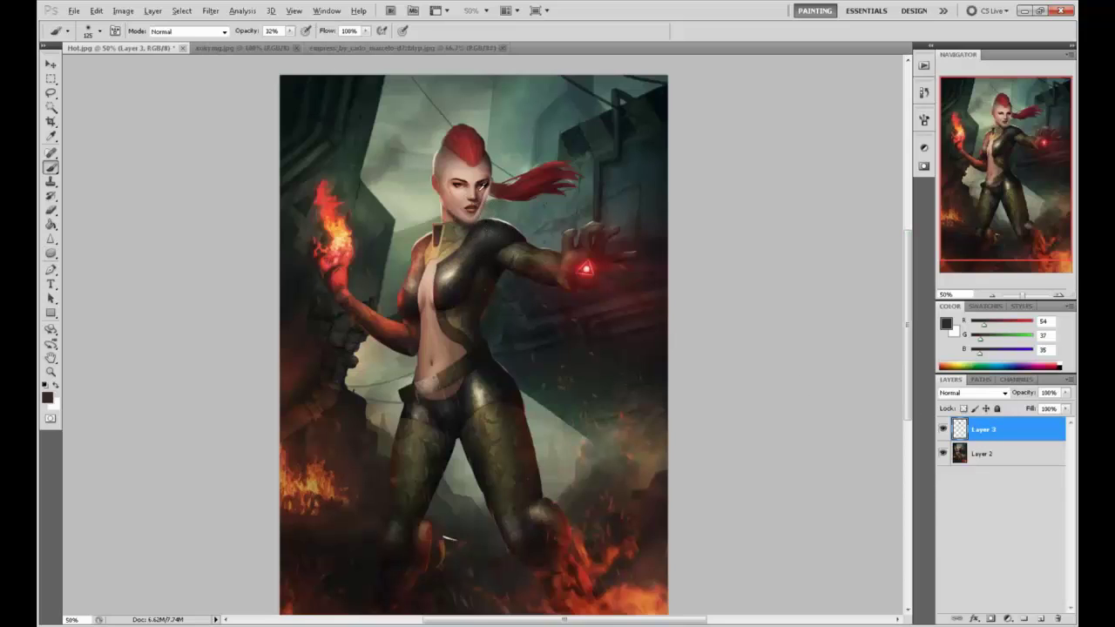
pyautogui.keyDown('alt'); pyautogui.click(481, 186); pyautogui.keyUp('alt')
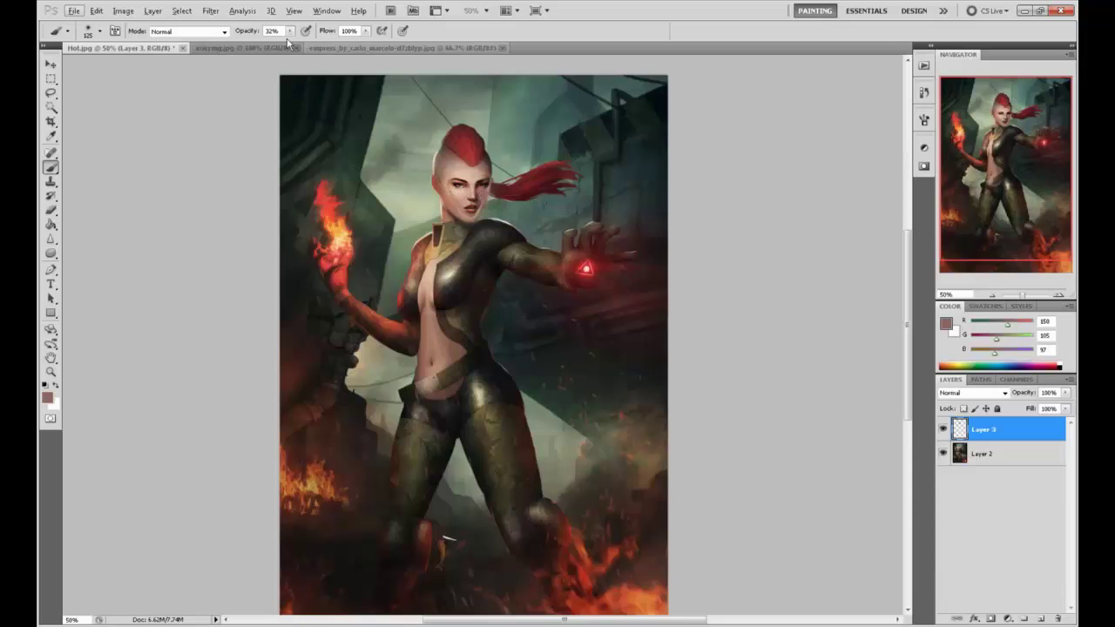
pyautogui.moveTo(290, 31); pyautogui.dragTo(339, 50)
pyautogui.keyDown('alt'); pyautogui.click(454, 199); pyautogui.keyUp('alt')
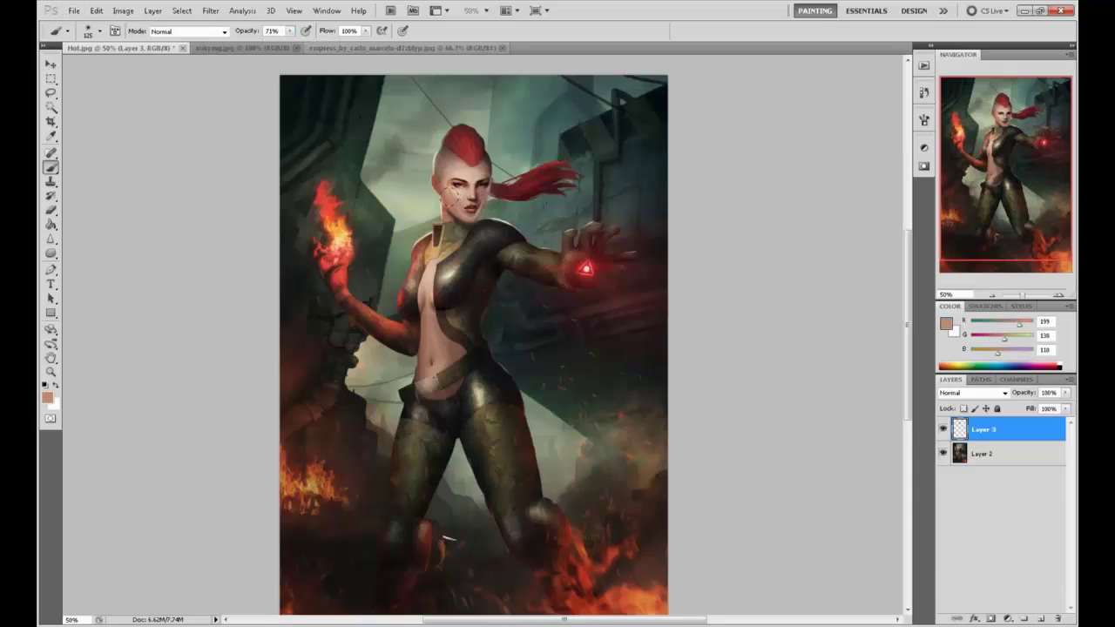
pyautogui.moveTo(443, 187); pyautogui.dragTo(450, 202)
pyautogui.keyDown('alt'); pyautogui.click(461, 207); pyautogui.keyUp('alt')
pyautogui.keyDown('alt'); pyautogui.click(446, 200); pyautogui.keyUp('alt')
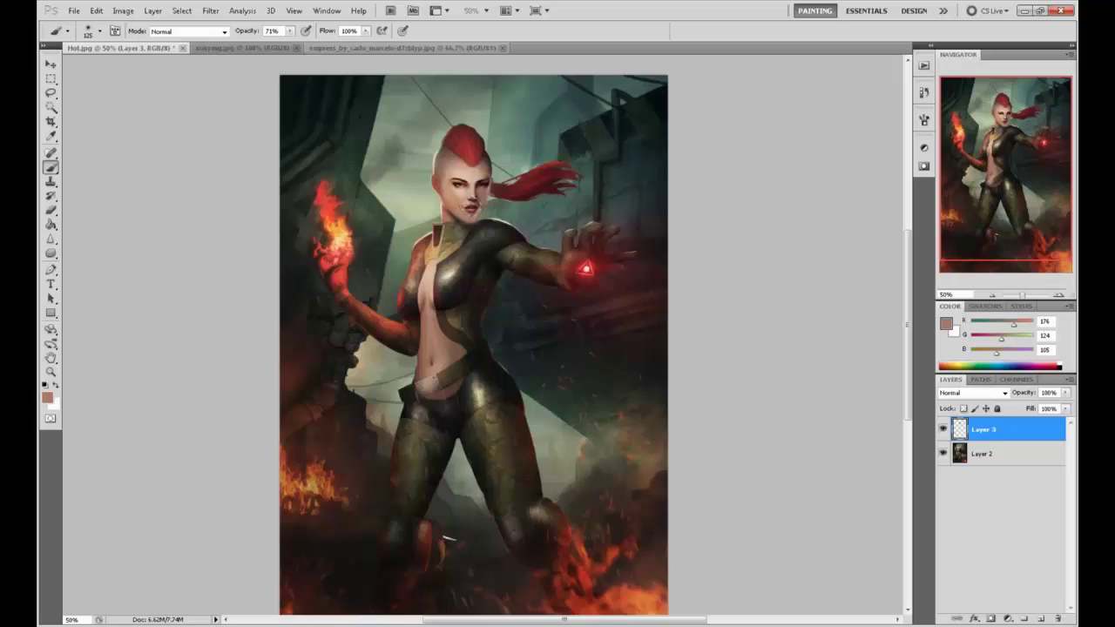
# - Blend the skin around the mouth and the shaded far cheek on Layer 3 with colours sampled nearby
pyautogui.keyDown('alt'); pyautogui.click(459, 209); pyautogui.keyUp('alt')
pyautogui.keyDown('alt'); pyautogui.click(460, 209); pyautogui.keyUp('alt')
pyautogui.keyDown('alt'); pyautogui.click(460, 207); pyautogui.keyUp('alt')
pyautogui.keyDown('alt'); pyautogui.click(467, 199); pyautogui.keyUp('alt')
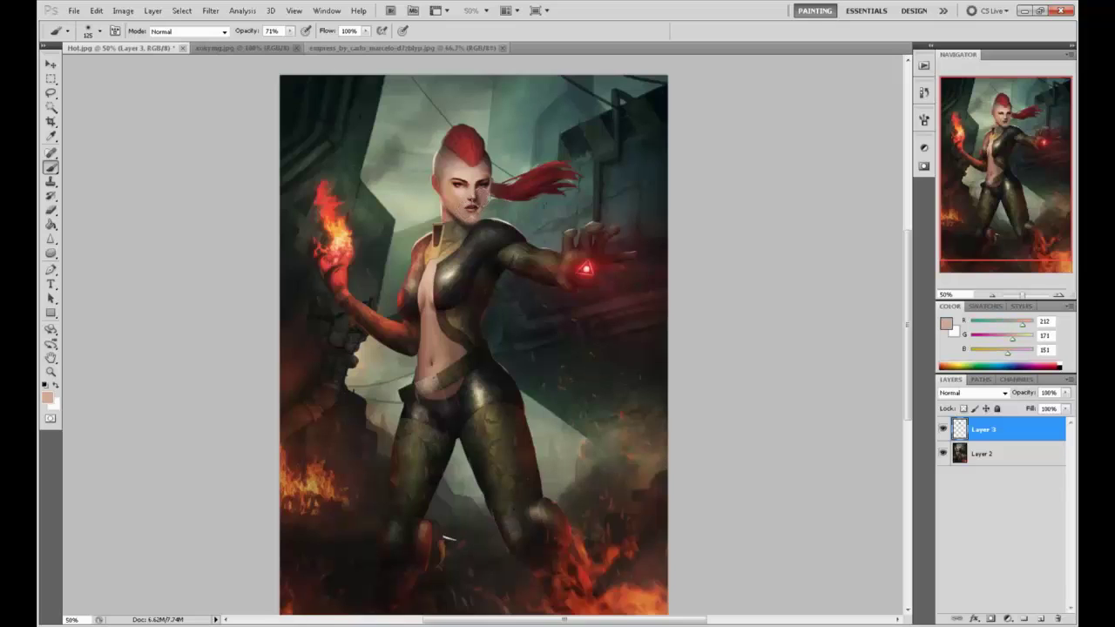
pyautogui.keyDown('alt'); pyautogui.click(484, 200); pyautogui.keyUp('alt')
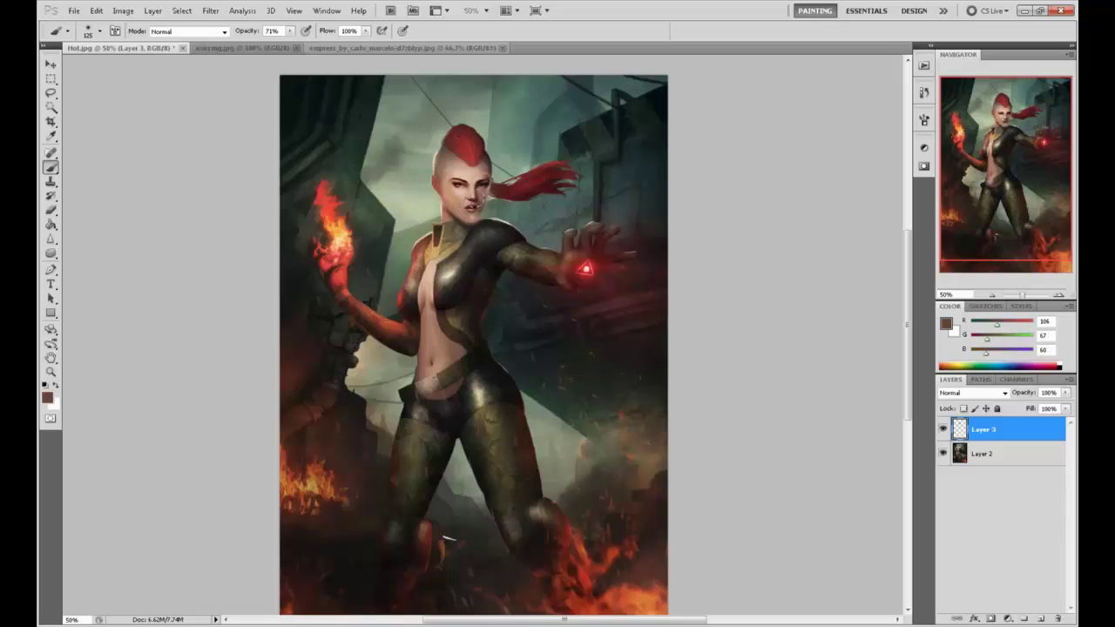
pyautogui.keyDown('alt'); pyautogui.click(481, 202); pyautogui.keyUp('alt')
pyautogui.keyDown('alt'); pyautogui.click(486, 191); pyautogui.keyUp('alt')
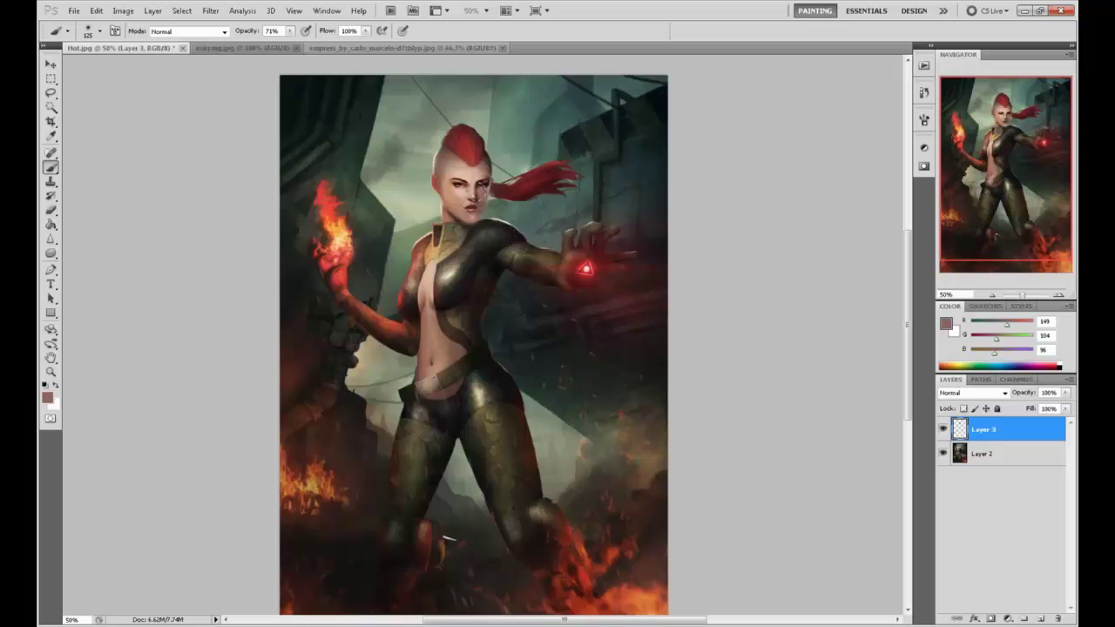
pyautogui.keyDown('alt'); pyautogui.click(484, 187); pyautogui.keyUp('alt')
# - Smooth the forehead and far temple on Layer 3 with sampled light and shaded skin tones
pyautogui.keyDown('alt'); pyautogui.click(468, 168); pyautogui.keyUp('alt')
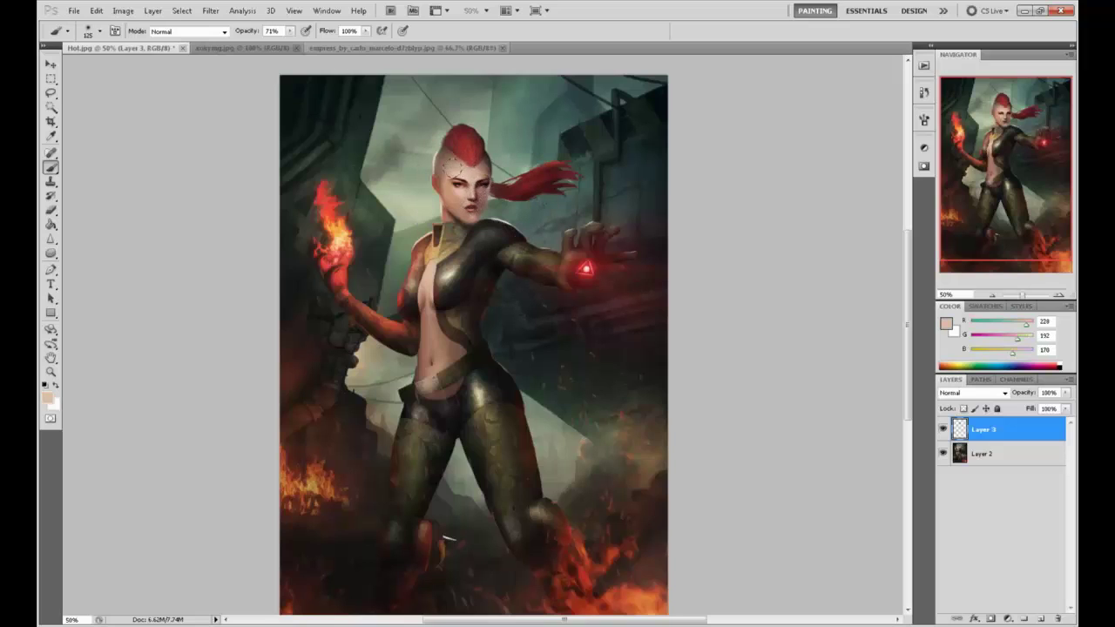
pyautogui.keyDown('alt'); pyautogui.click(453, 170); pyautogui.keyUp('alt')
pyautogui.keyDown('alt'); pyautogui.click(443, 174); pyautogui.keyUp('alt')
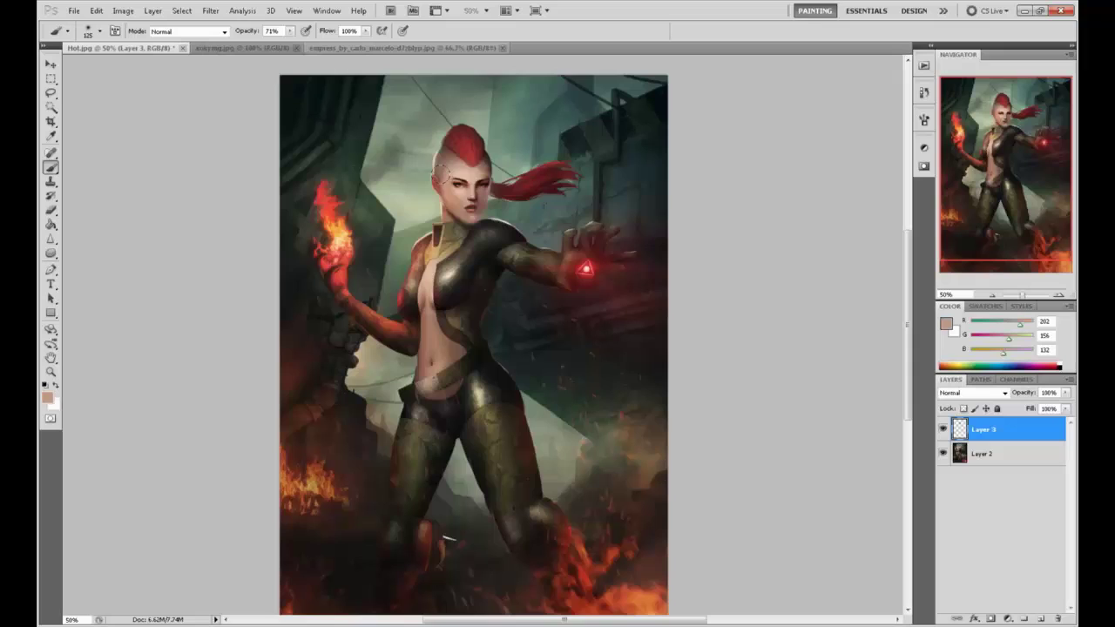
pyautogui.keyDown('alt'); pyautogui.click(457, 170); pyautogui.keyUp('alt')
pyautogui.keyDown('alt'); pyautogui.click(479, 169); pyautogui.keyUp('alt')
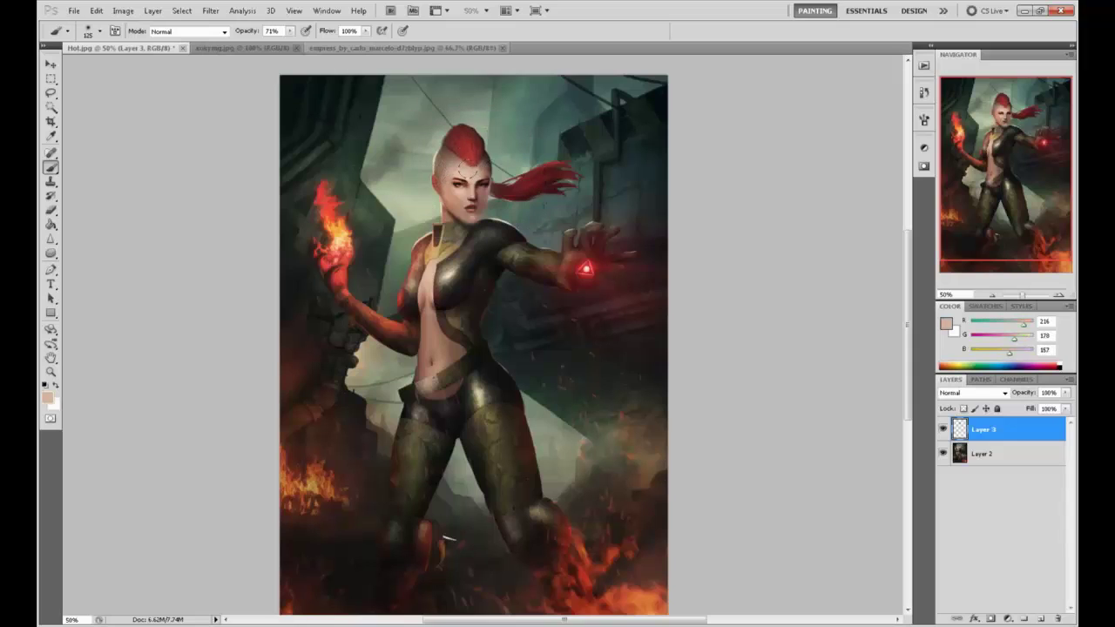
pyautogui.keyDown('alt'); pyautogui.click(485, 173); pyautogui.keyUp('alt')
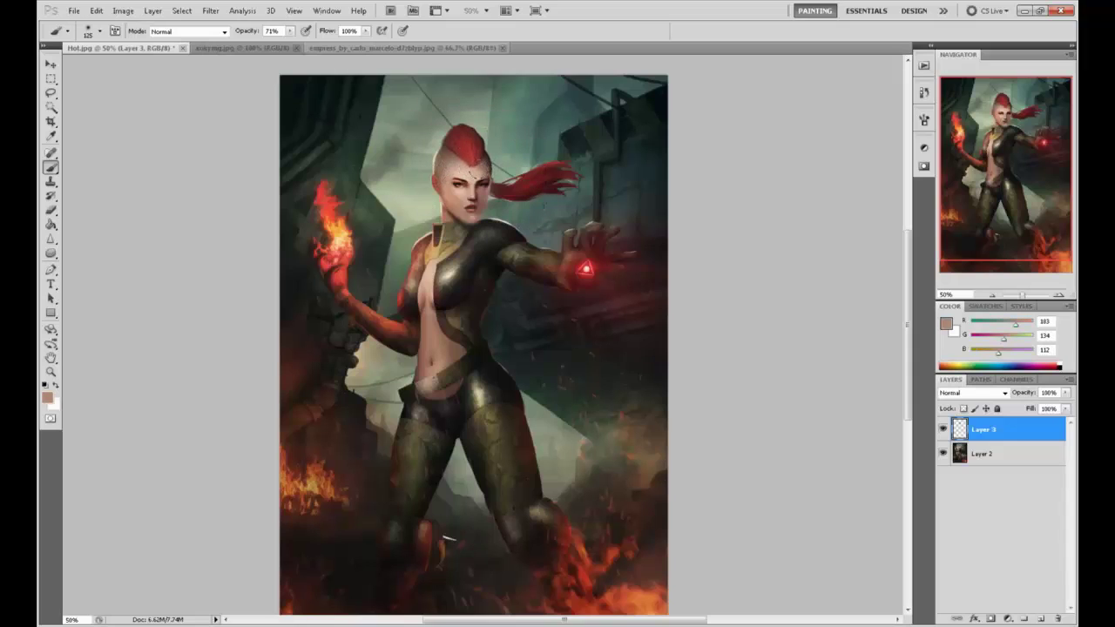
pyautogui.keyDown('alt'); pyautogui.click(490, 169); pyautogui.keyUp('alt')
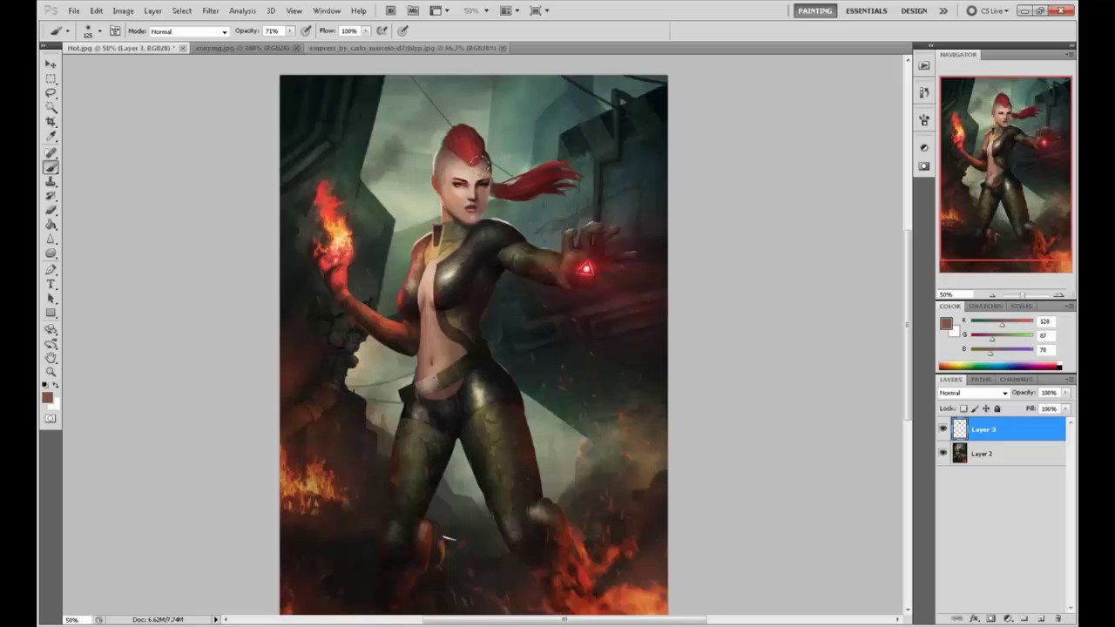
pyautogui.keyDown('alt'); pyautogui.click(471, 184); pyautogui.keyUp('alt')
pyautogui.keyDown('alt'); pyautogui.click(483, 169); pyautogui.keyUp('alt')
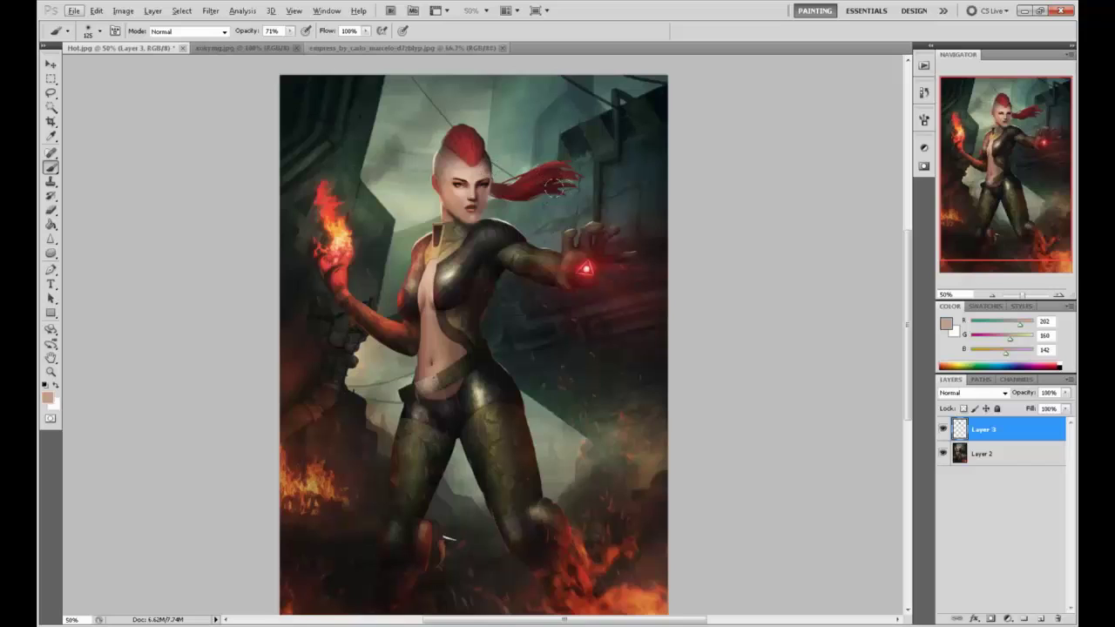
# - Scale the face on Layer 3 to 105.65%, reposition it on the head, and switch to the Eraser tool for its edges
pyautogui.press('v')
pyautogui.click(484, 175)
pyautogui.press('b')
pyautogui.hotkey('ctrl', 't')
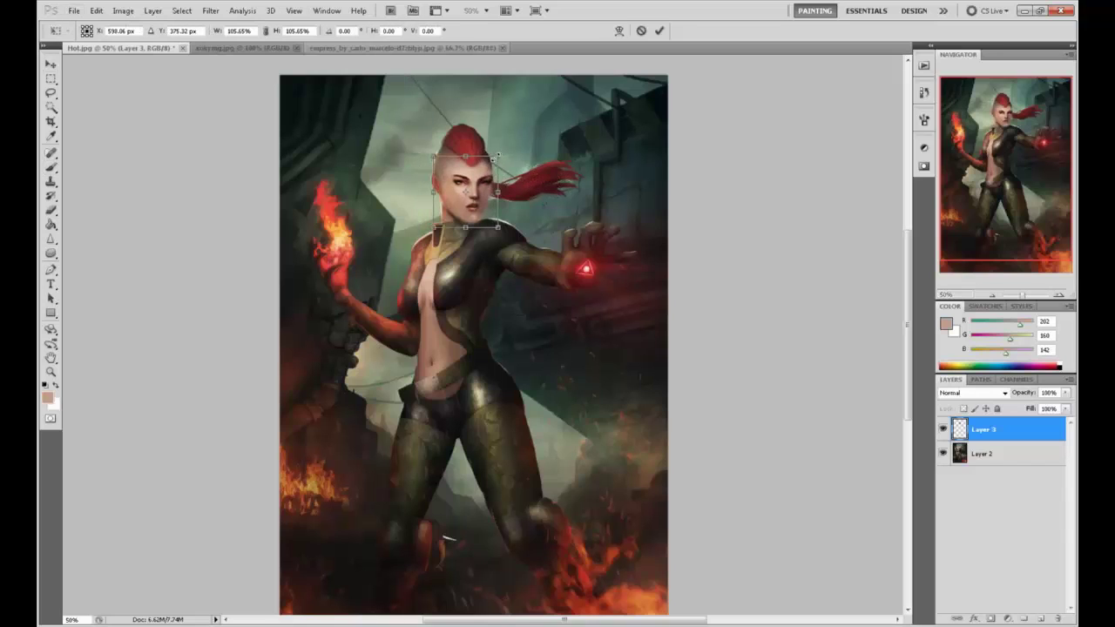
pyautogui.moveTo(485, 181); pyautogui.dragTo(483, 183)
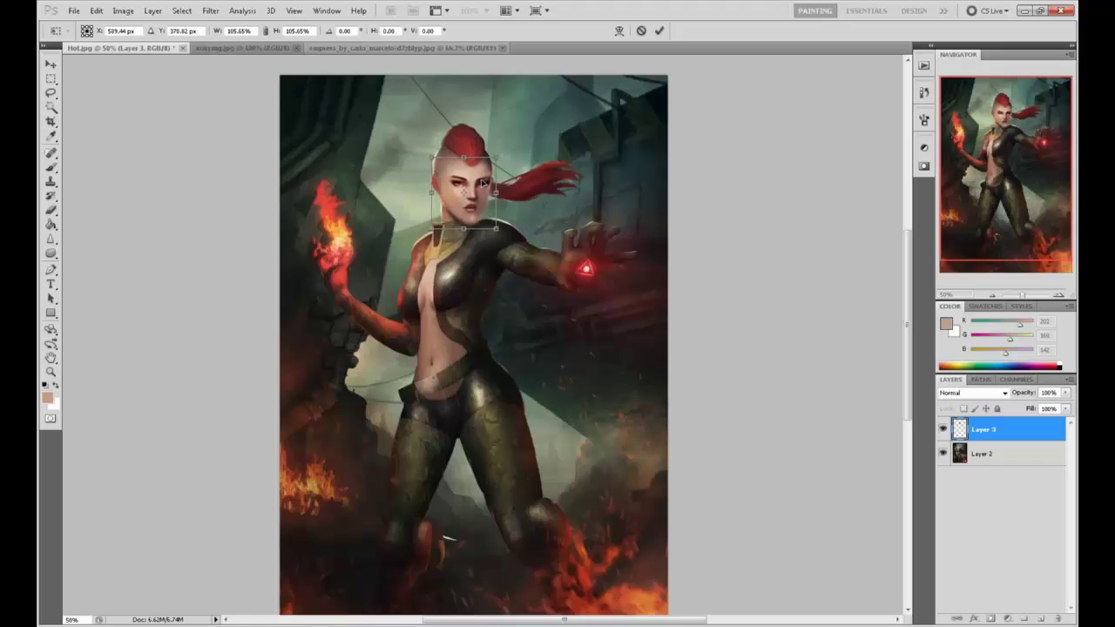
pyautogui.press('Return')
pyautogui.press('b')
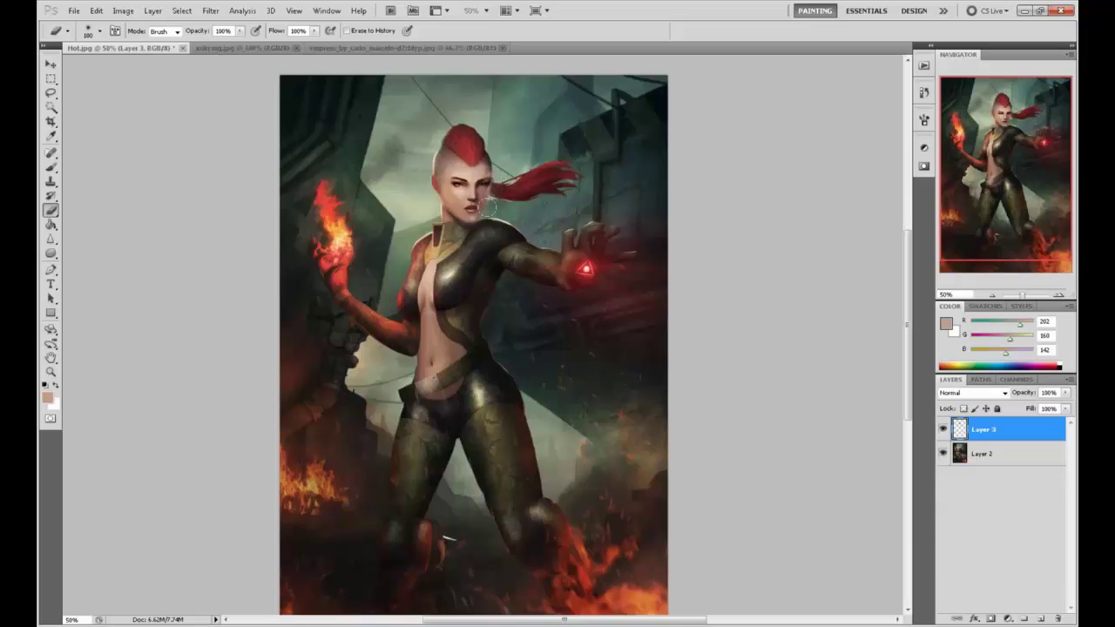
pyautogui.press('b')
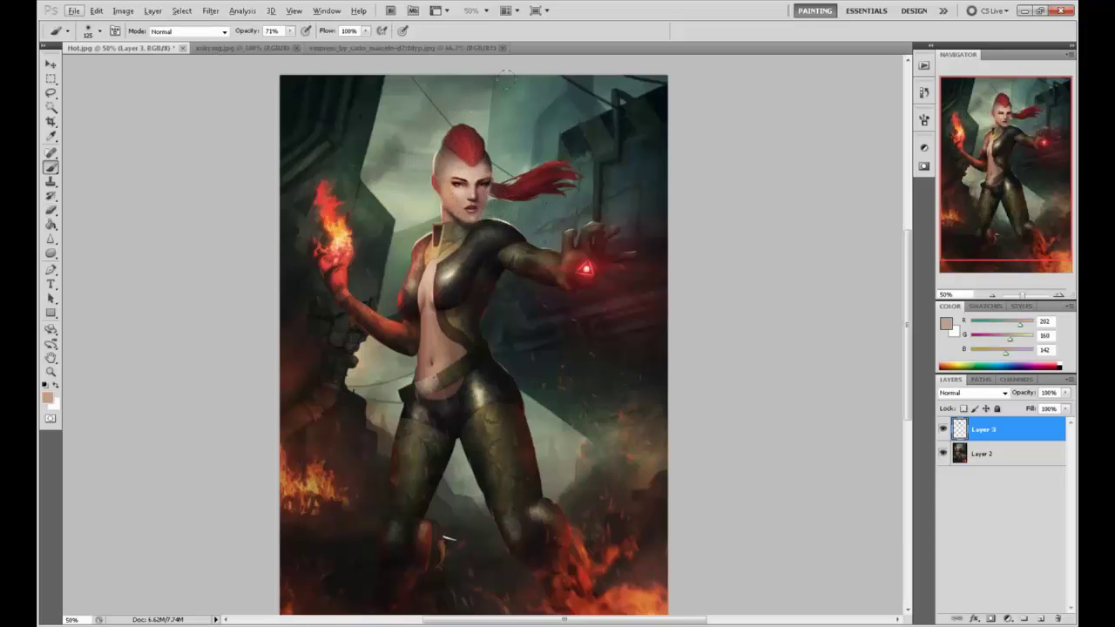
pyautogui.keyDown('alt'); pyautogui.click(475, 174); pyautogui.keyUp('alt')
pyautogui.moveTo(485, 88); pyautogui.dragTo(444, 122)
pyautogui.moveTo(494, 89)
pyautogui.mouseDown()
pyautogui.moveTo(525, 137)
pyautogui.moveTo(568, 140)
pyautogui.mouseUp()
pyautogui.hotkey('ctrl', 'z')
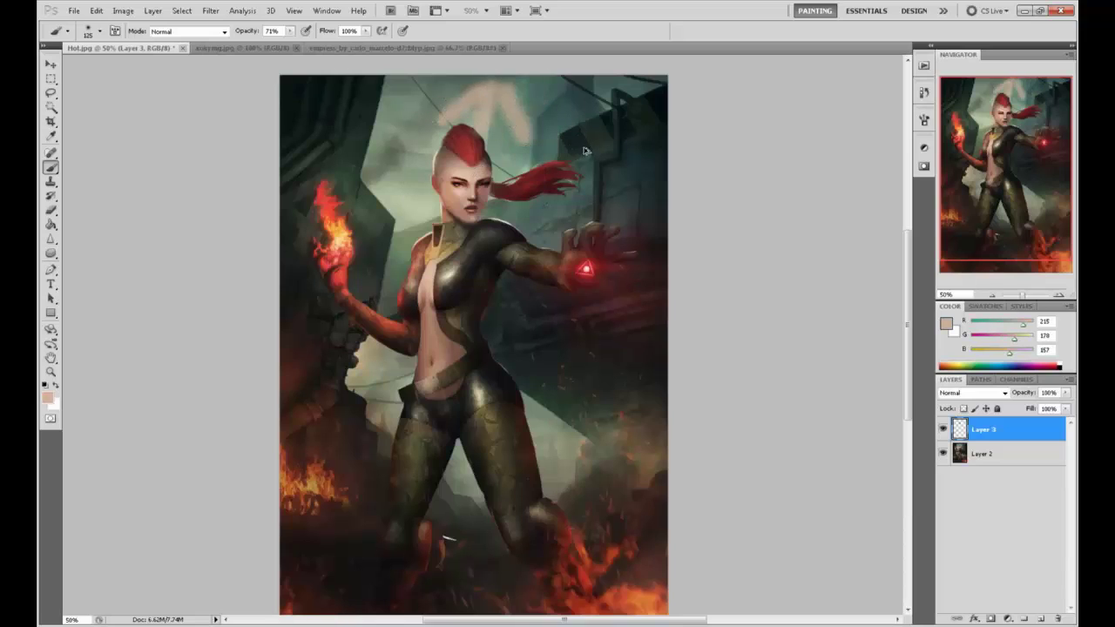
pyautogui.hotkey('ctrl', 'alt', 'z')
pyautogui.hotkey('ctrl', 'alt', 'z')
# - Touch up the skin around the eyes, nose and brow on Layer 3 with colours sampled from the face
pyautogui.keyDown('alt'); pyautogui.click(484, 186); pyautogui.keyUp('alt')
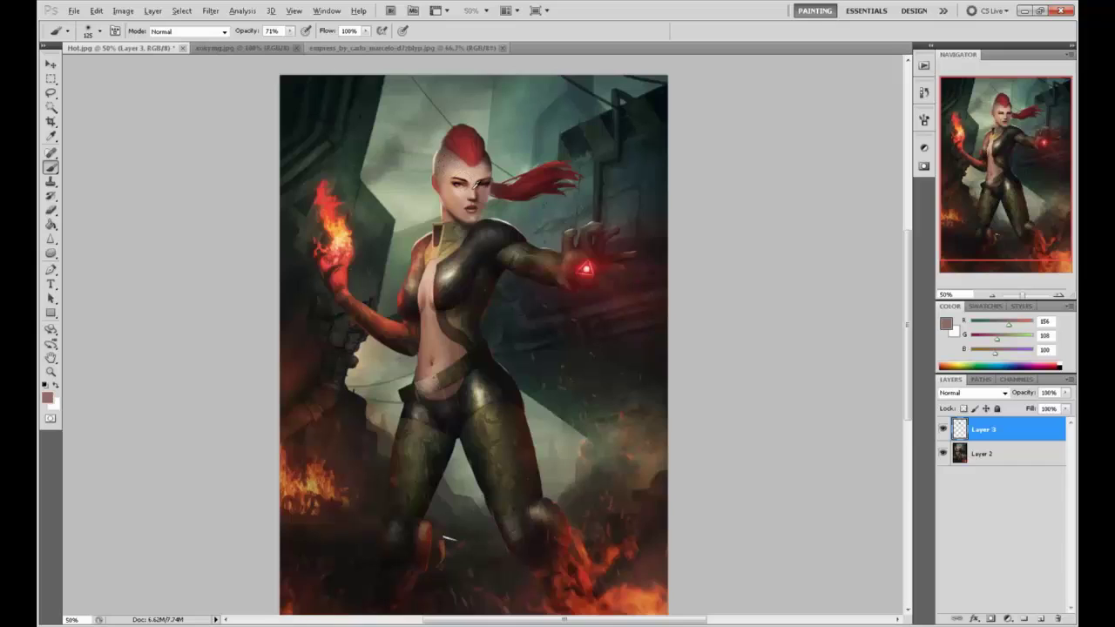
pyautogui.keyDown('alt'); pyautogui.click(472, 188); pyautogui.keyUp('alt')
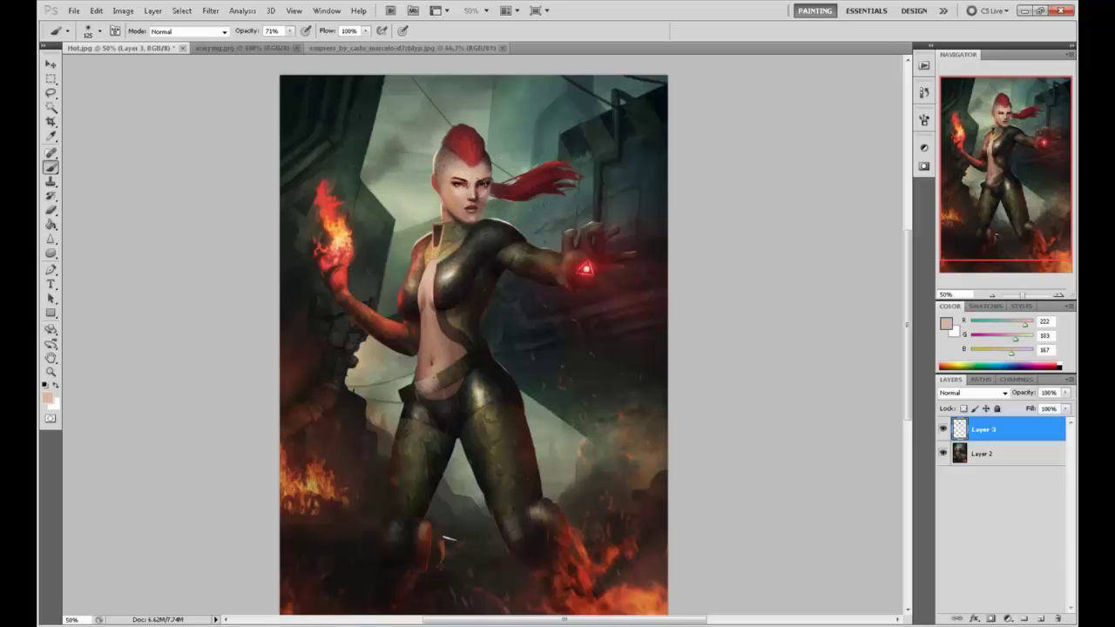
pyautogui.keyDown('alt'); pyautogui.click(467, 179); pyautogui.keyUp('alt')
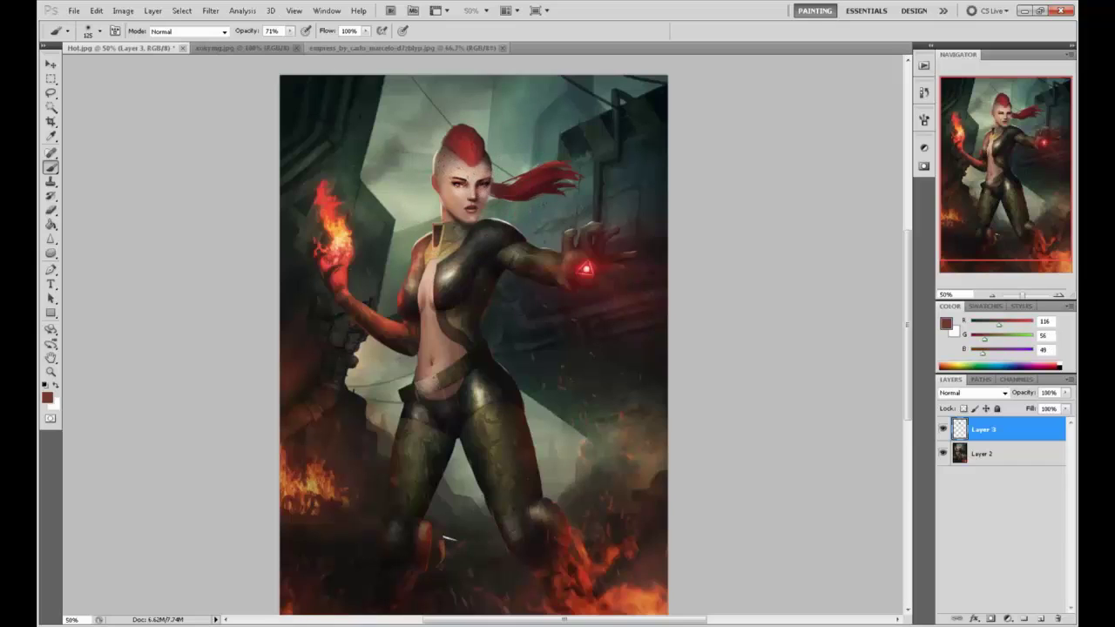
pyautogui.keyDown('alt'); pyautogui.click(467, 171); pyautogui.keyUp('alt')
# - Merge the face on Layer 3 into Layer 2
pyautogui.press('m')
pyautogui.rightClick(456, 195)
pyautogui.click(819, 296)
pyautogui.rightClick(1006, 424)
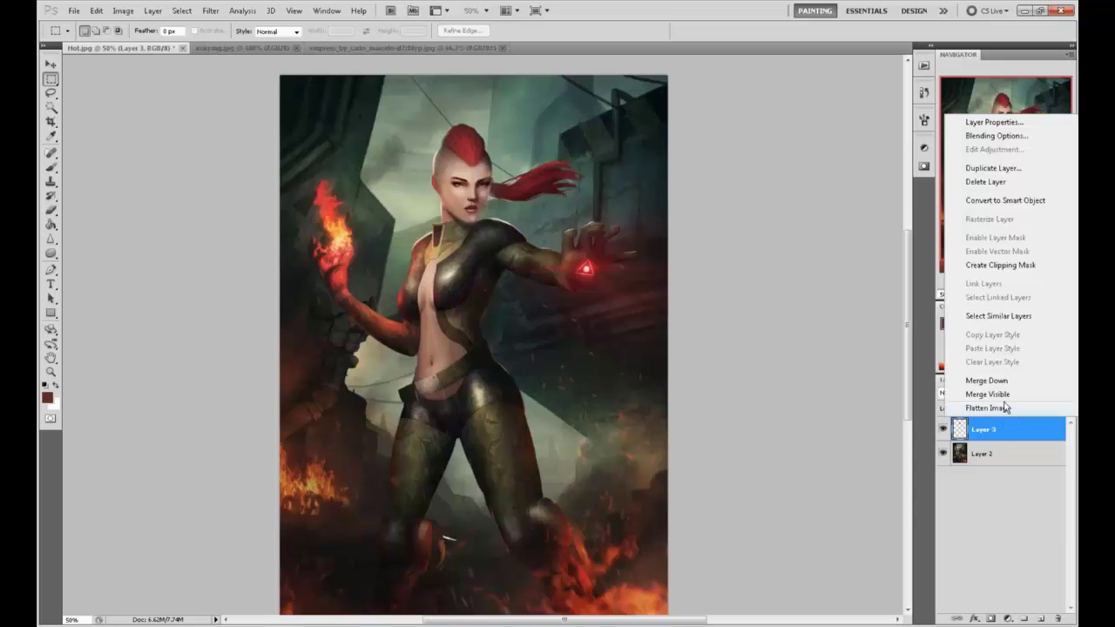
pyautogui.click(987, 408)
# - Sample a dark brown from the painting and lower the brush opacity to 34%
pyautogui.press('b')
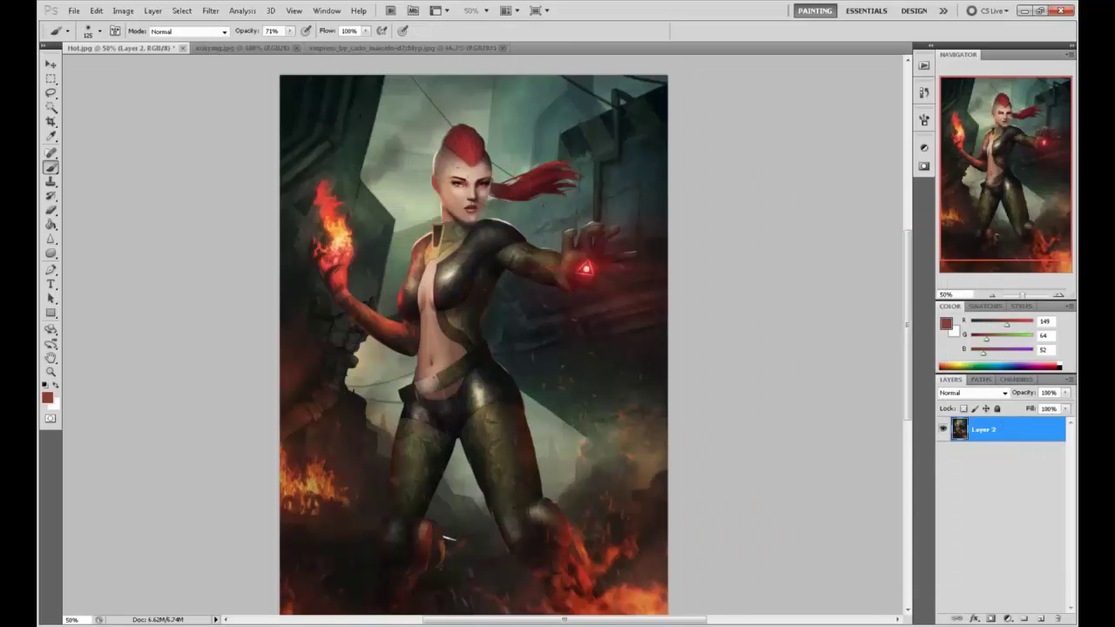
pyautogui.keyDown('alt'); pyautogui.click(468, 172); pyautogui.keyUp('alt')
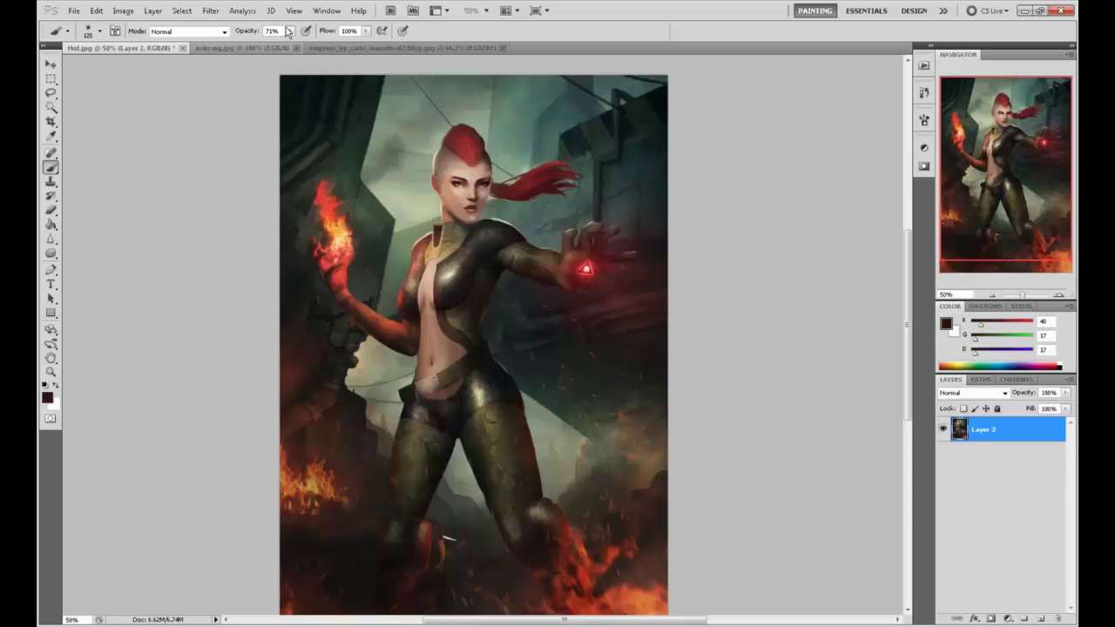
pyautogui.press('3')
pyautogui.press('4')
# - Open the Liquify filter and push the contour of the jaw and cheek with a size 76 brush
pyautogui.click(209, 10)
pyautogui.click(228, 70)
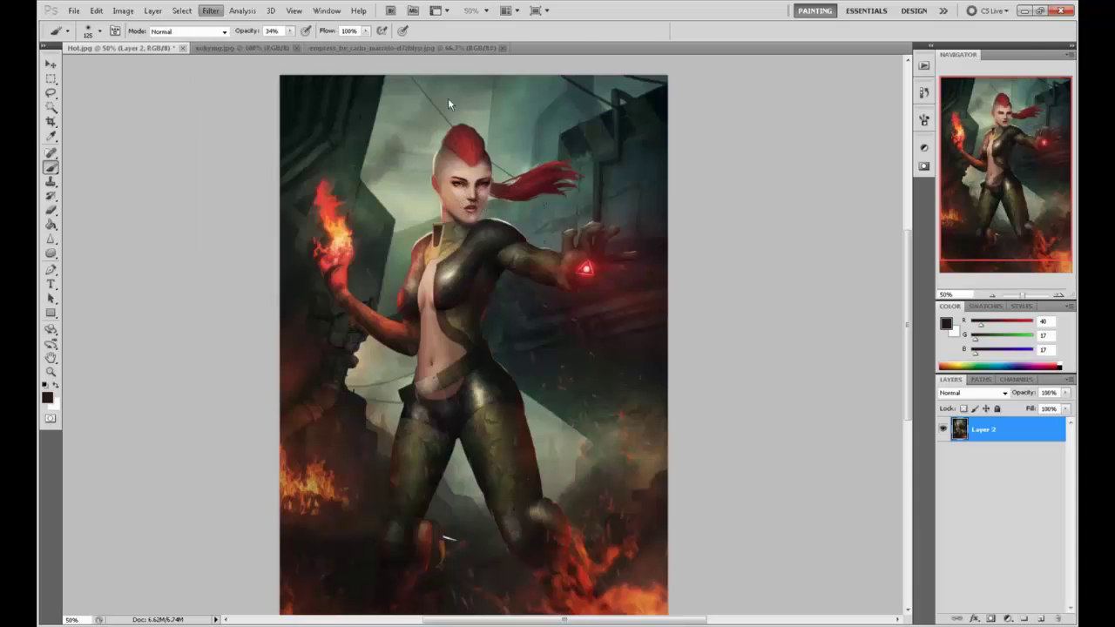
pyautogui.click(1018, 101)
pyautogui.moveTo(975, 117); pyautogui.dragTo(960, 116)
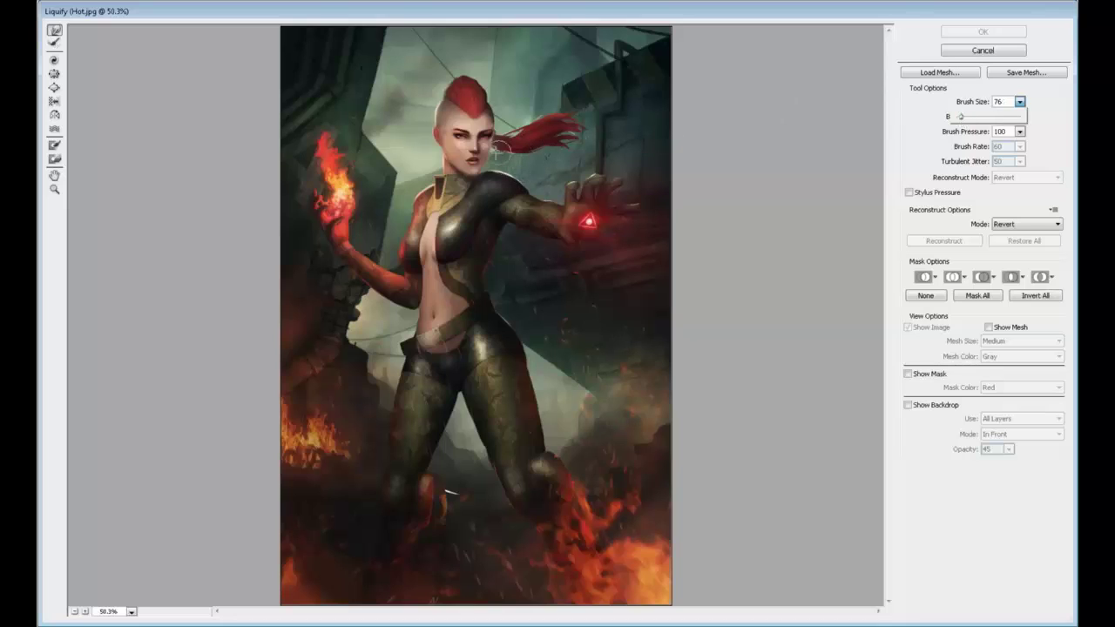
pyautogui.moveTo(468, 161)
pyautogui.mouseDown()
pyautogui.moveTo(475, 174)
pyautogui.moveTo(492, 162)
pyautogui.mouseUp()
# - Enlarge the Liquify brush to 121, reshape the chin, neck and mohawk, and apply the filter
pyautogui.click(1019, 102)
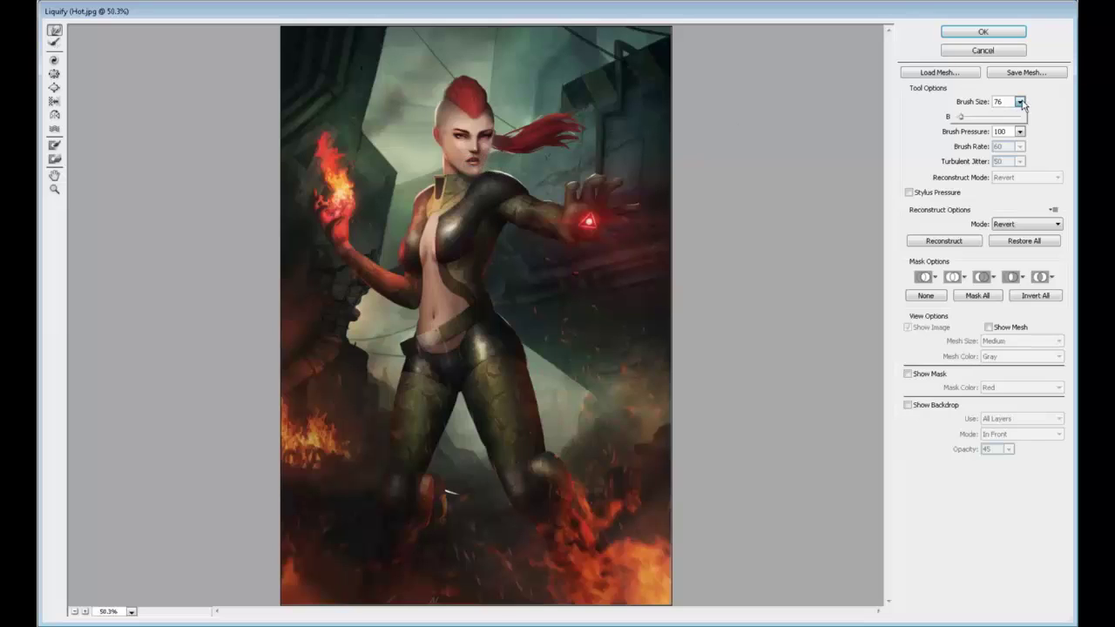
pyautogui.moveTo(961, 119); pyautogui.dragTo(963, 122)
pyautogui.moveTo(487, 180); pyautogui.dragTo(463, 189)
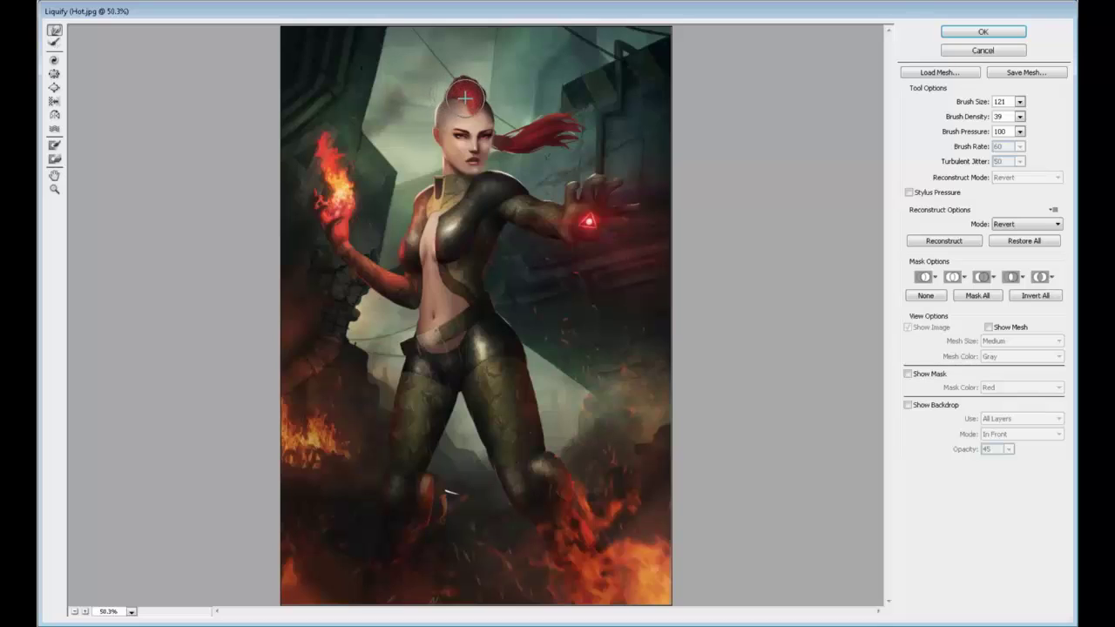
pyautogui.moveTo(466, 98); pyautogui.dragTo(437, 98)
pyautogui.click(1002, 32)
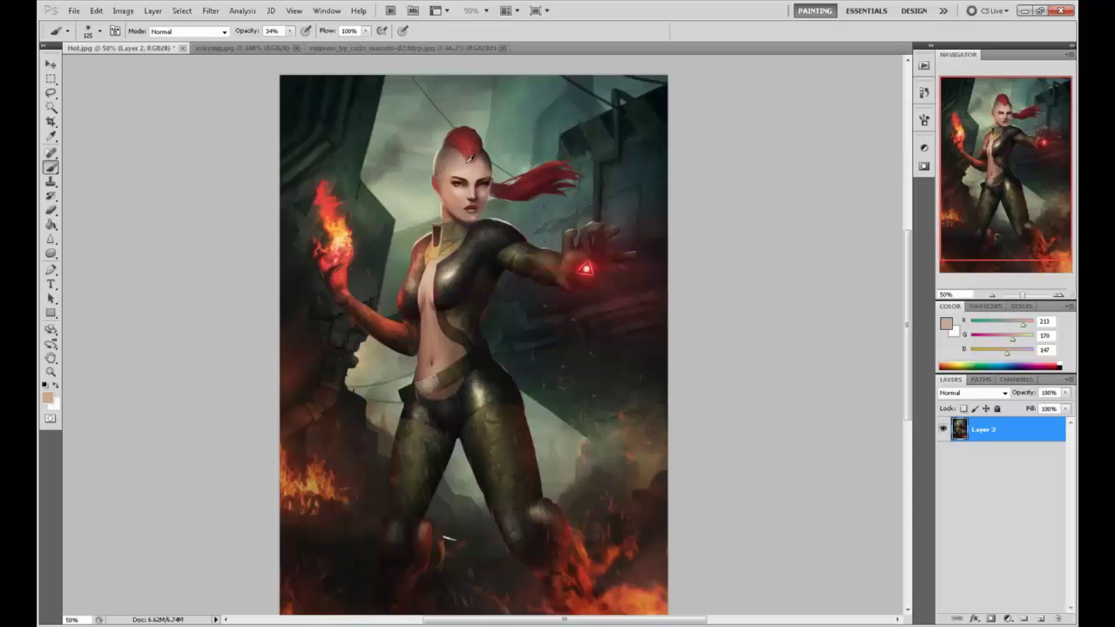
# - Blend the front of the mohawk into the forehead at 34% opacity with skin and red tones sampled from the painting
pyautogui.keyDown('alt'); pyautogui.click(459, 157); pyautogui.keyUp('alt')
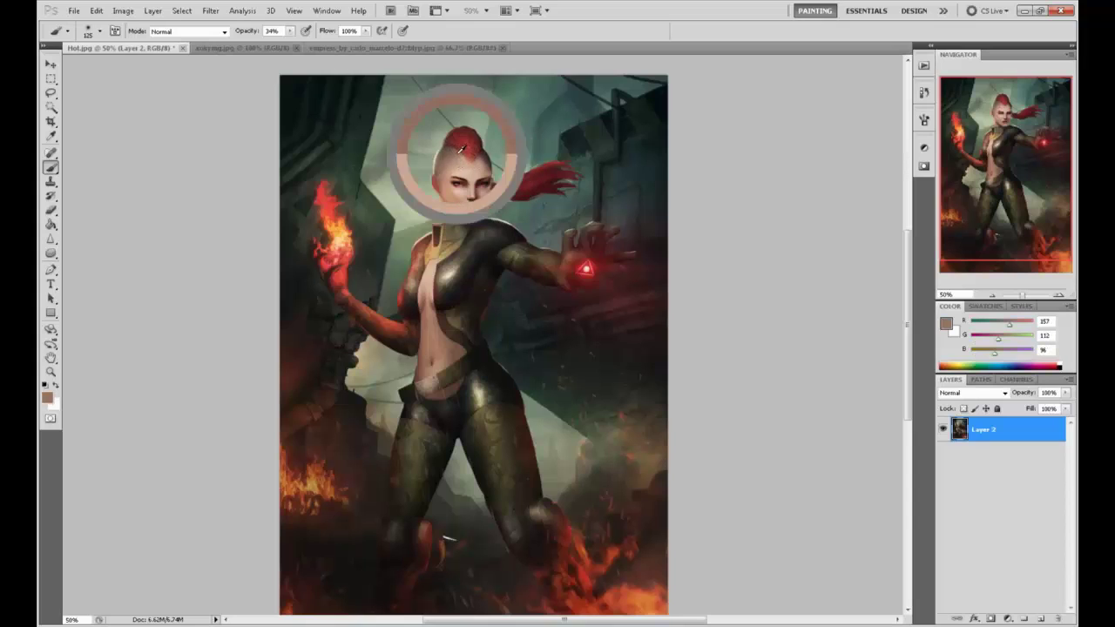
pyautogui.keyDown('alt'); pyautogui.click(461, 157); pyautogui.keyUp('alt')
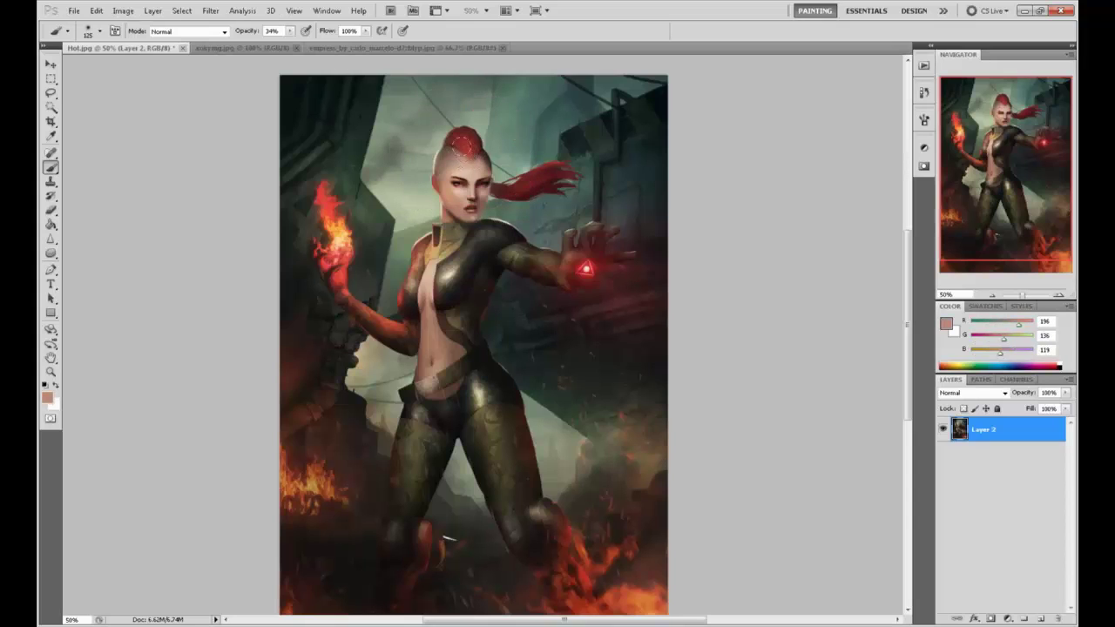
pyautogui.keyDown('alt'); pyautogui.click(471, 155); pyautogui.keyUp('alt')
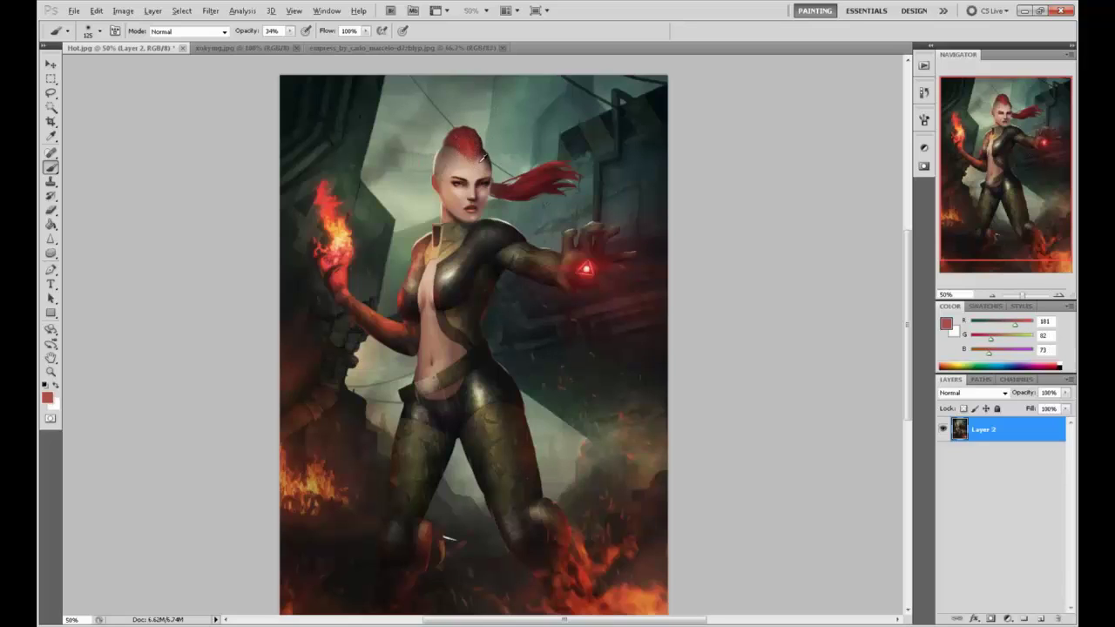
pyautogui.keyDown('alt'); pyautogui.click(466, 157); pyautogui.keyUp('alt')
pyautogui.keyDown('alt'); pyautogui.click(470, 134); pyautogui.keyUp('alt')
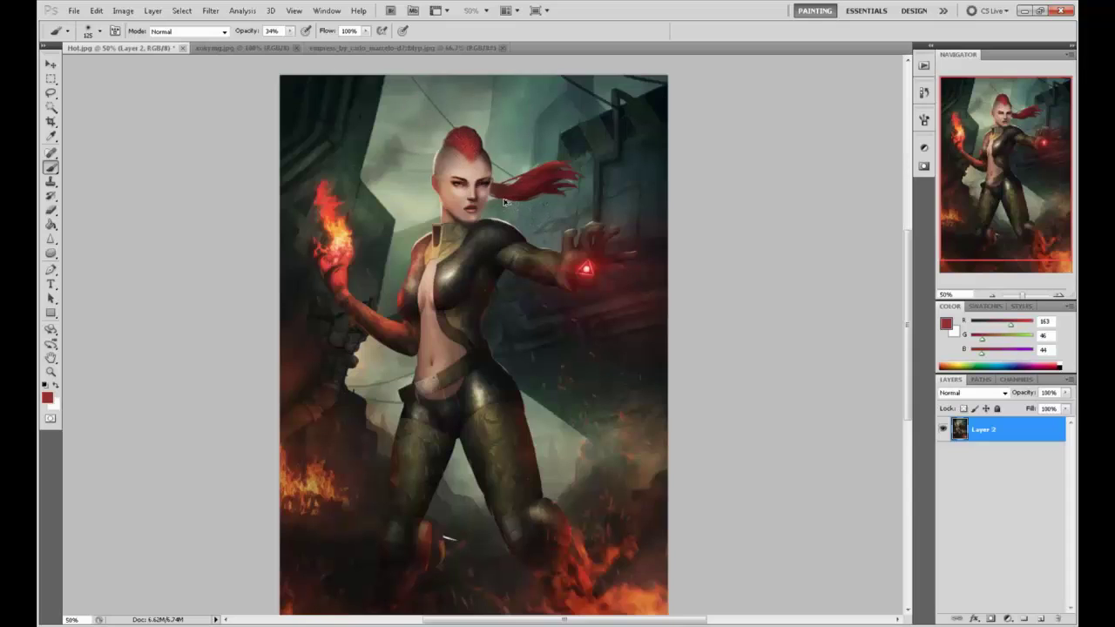
# - Refine the hairline's point above the forehead by alternating sampled light skin tones and muted reds
pyautogui.keyDown('alt'); pyautogui.click(477, 167); pyautogui.keyUp('alt')
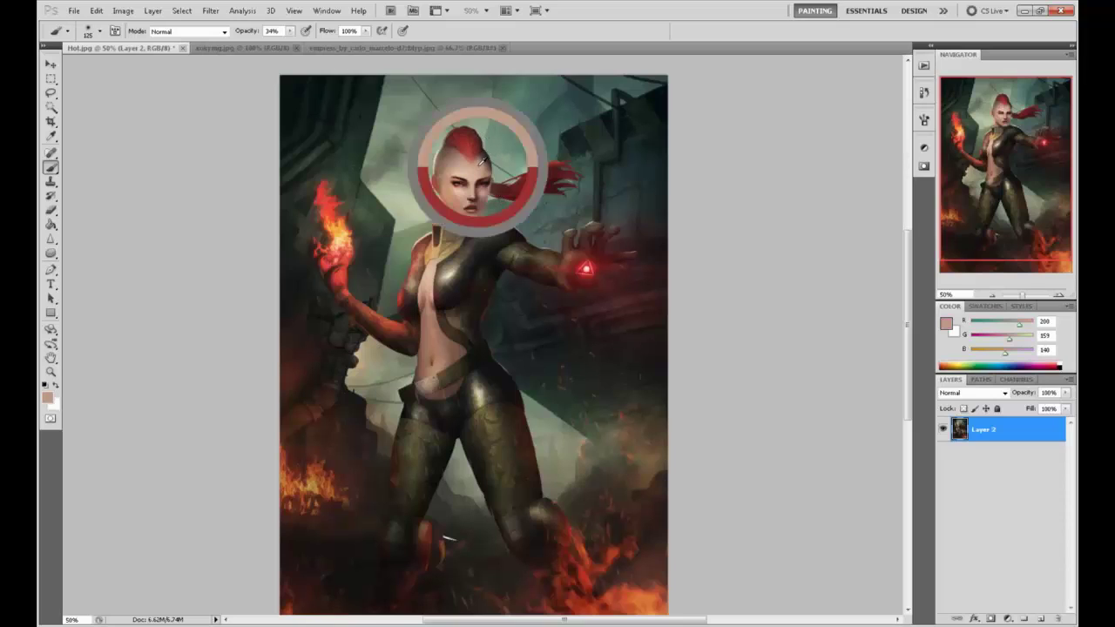
pyautogui.keyDown('alt'); pyautogui.click(470, 153); pyautogui.keyUp('alt')
pyautogui.keyDown('alt'); pyautogui.click(461, 154); pyautogui.keyUp('alt')
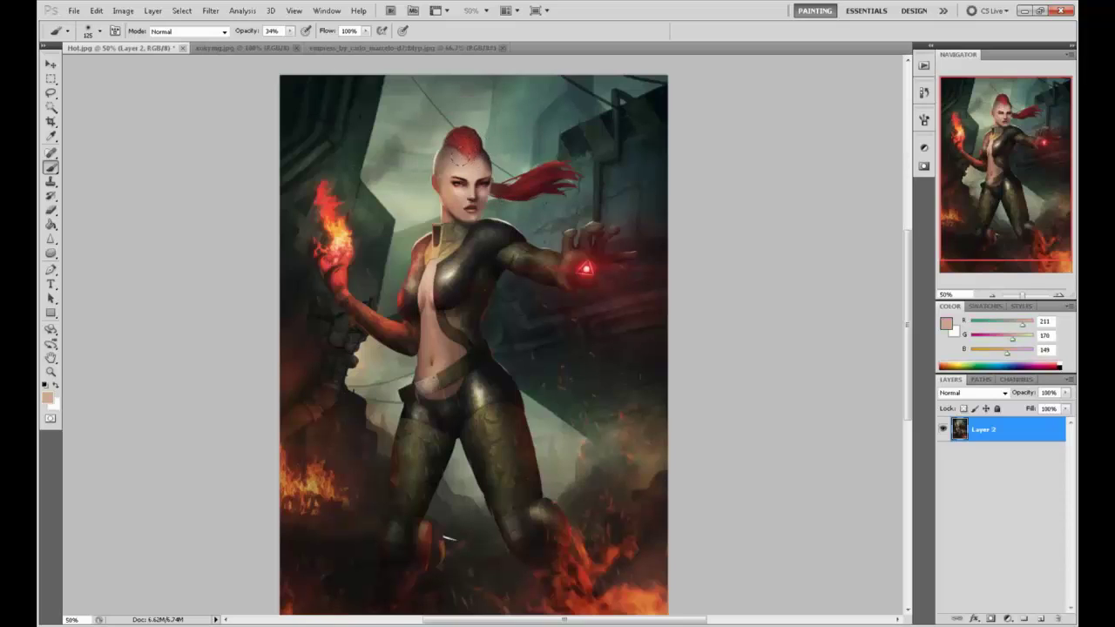
pyautogui.keyDown('alt'); pyautogui.click(464, 156); pyautogui.keyUp('alt')
pyautogui.keyDown('alt'); pyautogui.click(468, 155); pyautogui.keyUp('alt')
pyautogui.keyDown('alt'); pyautogui.click(478, 157); pyautogui.keyUp('alt')
pyautogui.keyDown('alt'); pyautogui.click(468, 156); pyautogui.keyUp('alt')
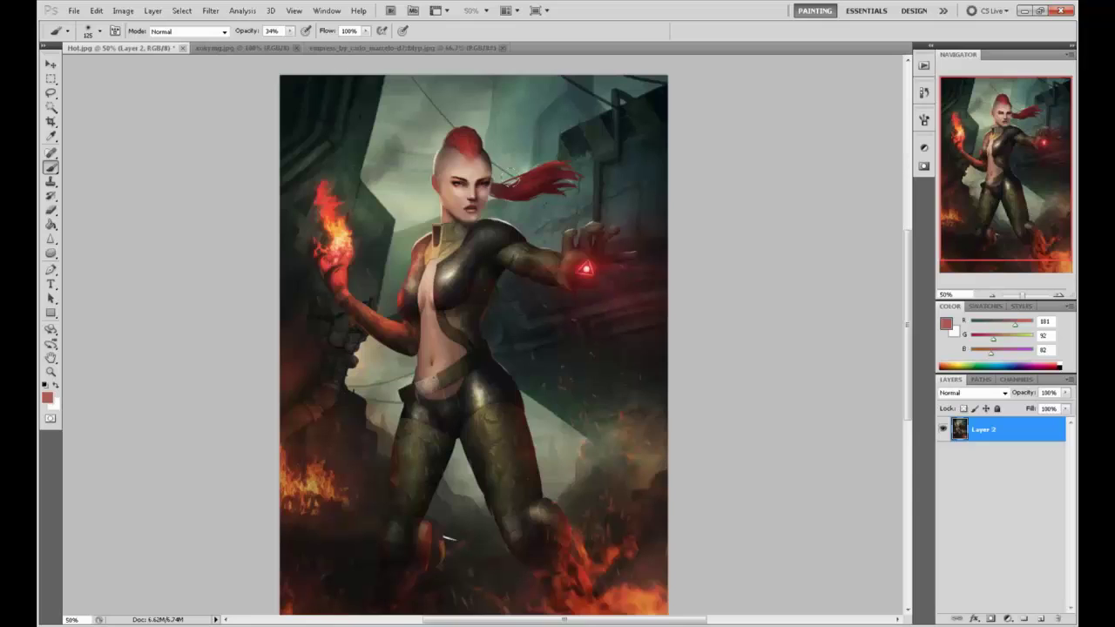
# - Smooth the forehead and shaved side of the scalp with skin tones sampled around the brow
pyautogui.keyDown('alt'); pyautogui.click(461, 164); pyautogui.keyUp('alt')
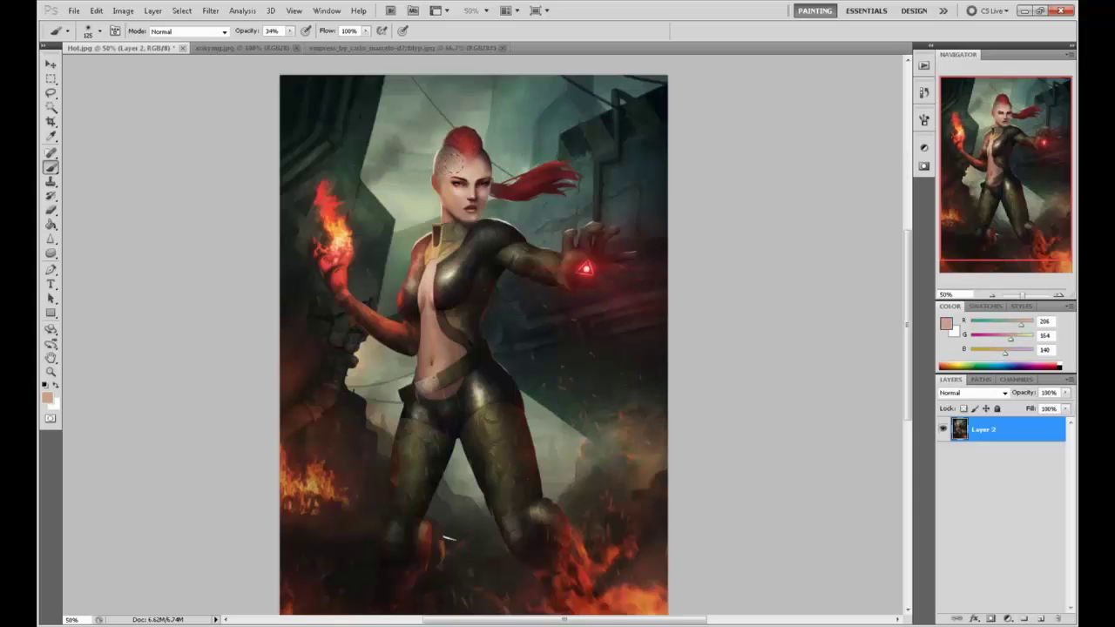
pyautogui.keyDown('alt'); pyautogui.click(466, 167); pyautogui.keyUp('alt')
pyautogui.keyDown('alt'); pyautogui.click(453, 163); pyautogui.keyUp('alt')
pyautogui.keyDown('alt'); pyautogui.click(451, 161); pyautogui.keyUp('alt')
pyautogui.keyDown('alt'); pyautogui.click(485, 162); pyautogui.keyUp('alt')
# - Open the Liquify filter and push the outline of the skull and mohawk with a size 211 brush
pyautogui.click(210, 10)
pyautogui.click(231, 81)
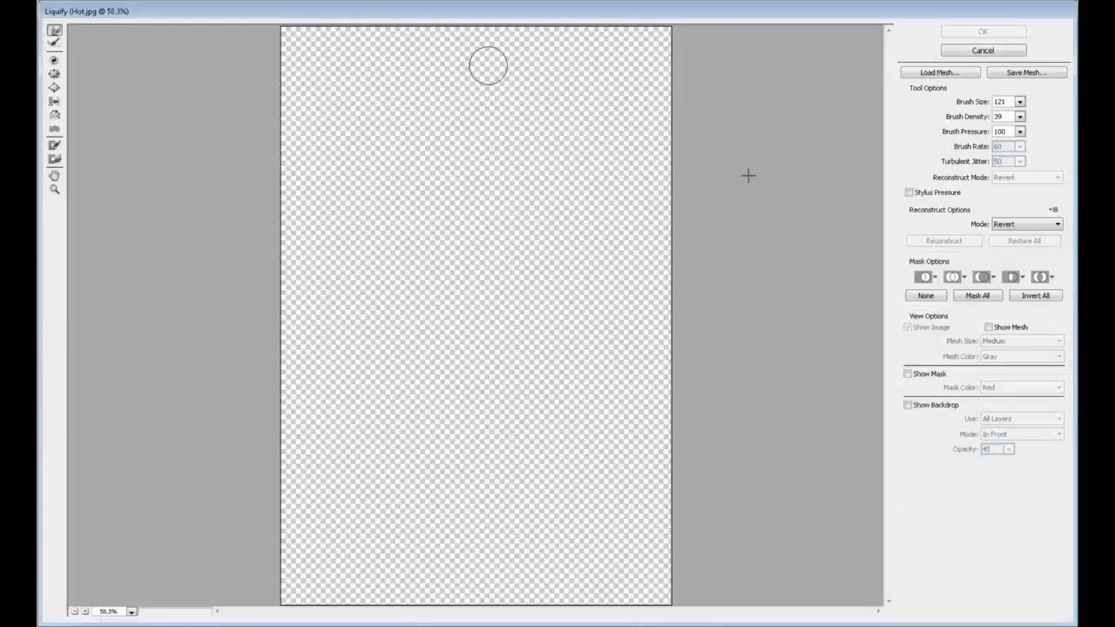
pyautogui.click(1019, 102)
pyautogui.moveTo(961, 117); pyautogui.dragTo(966, 117)
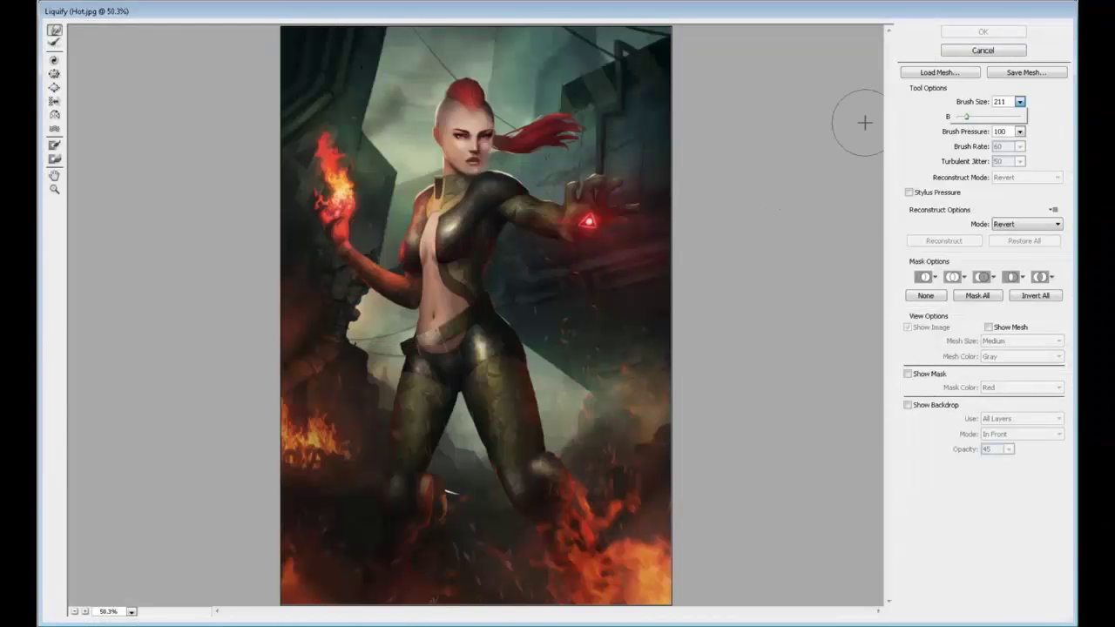
pyautogui.moveTo(514, 119); pyautogui.dragTo(503, 110)
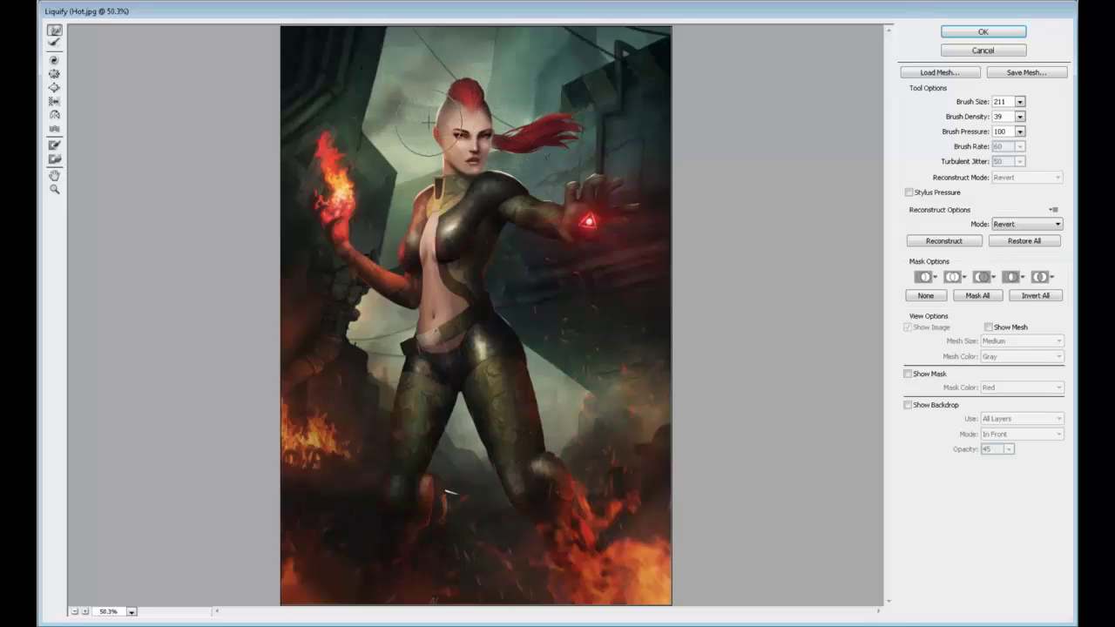
pyautogui.moveTo(428, 122)
pyautogui.mouseDown()
pyautogui.moveTo(440, 97)
pyautogui.moveTo(479, 90)
pyautogui.mouseUp()
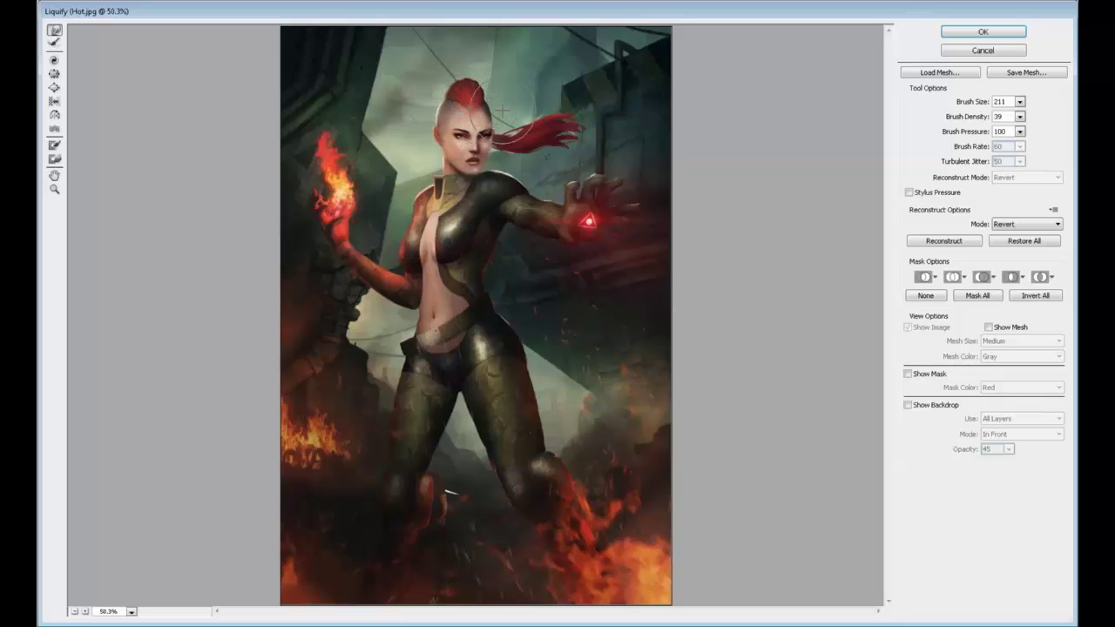
# - Reduce the Liquify brush to 151, adjust the side of the head, and apply the filter
pyautogui.click(1019, 101)
pyautogui.moveTo(984, 117); pyautogui.dragTo(965, 119)
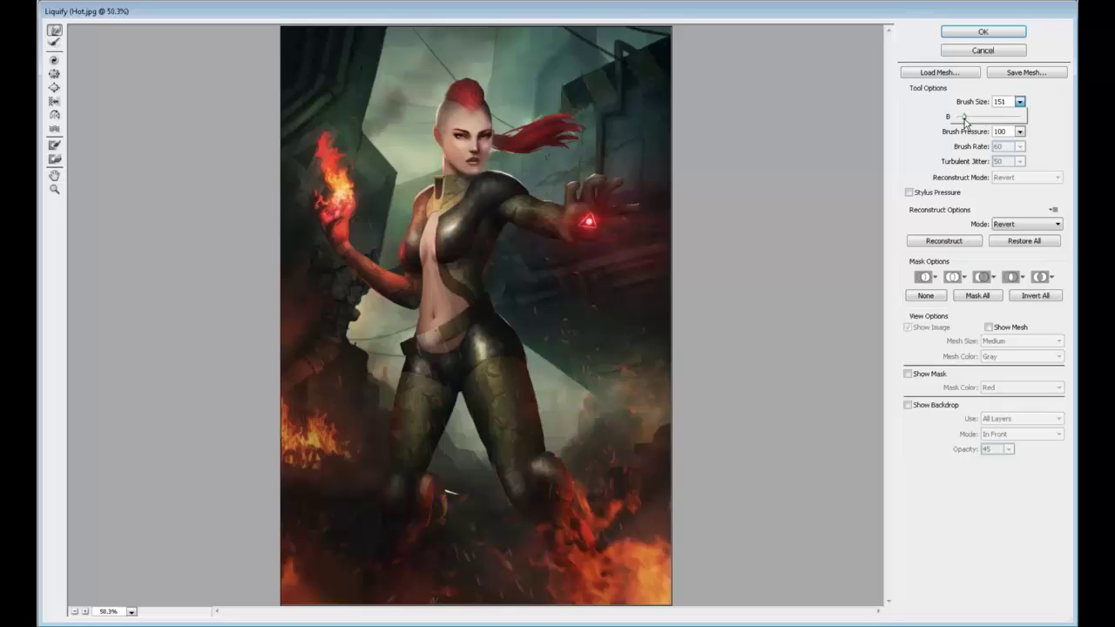
pyautogui.click(446, 124)
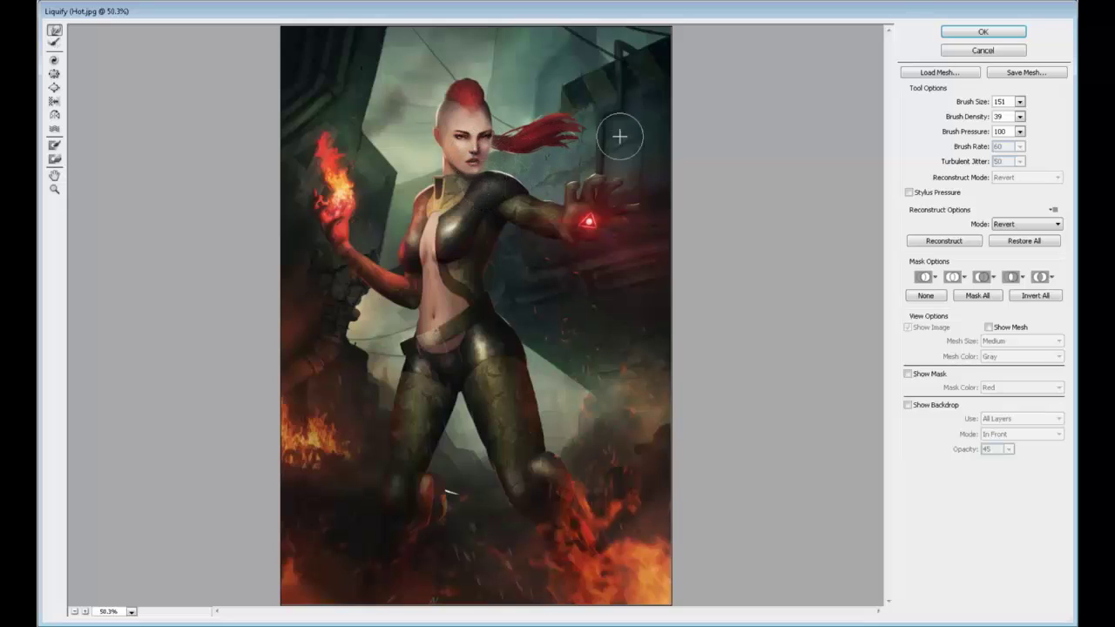
pyautogui.click(983, 33)
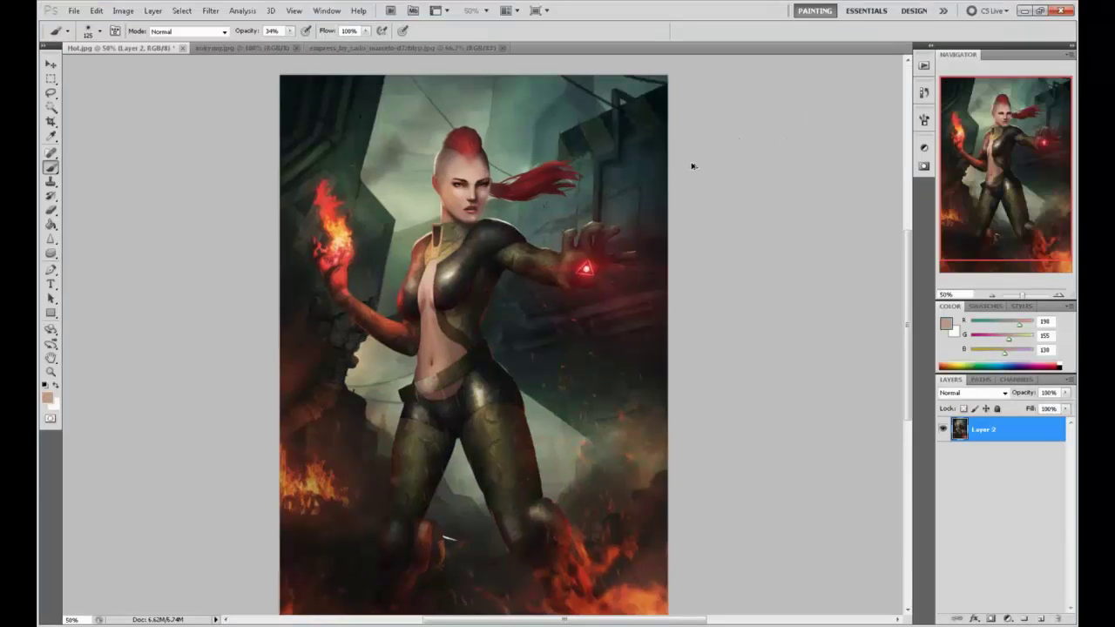
# - Flip the painting horizontally, lower the brush opacity to 15%, and soften the forehead edge with sampled skin and brown tones
pyautogui.hotkey('ctrl', 'shift', 'h')
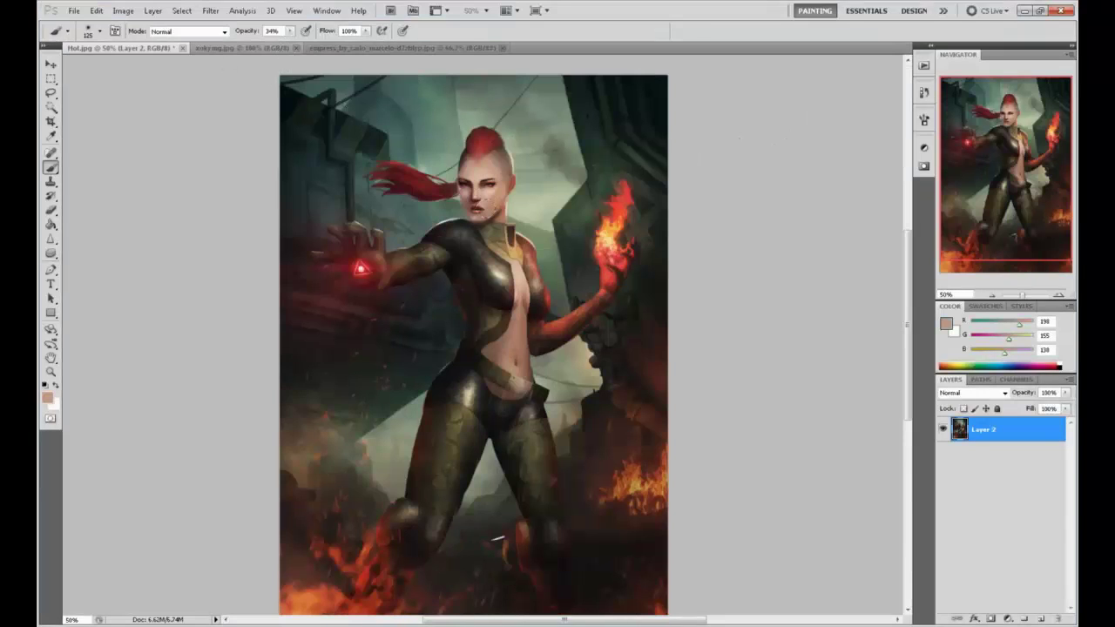
pyautogui.keyDown('alt'); pyautogui.click(470, 162); pyautogui.keyUp('alt')
pyautogui.click(290, 32)
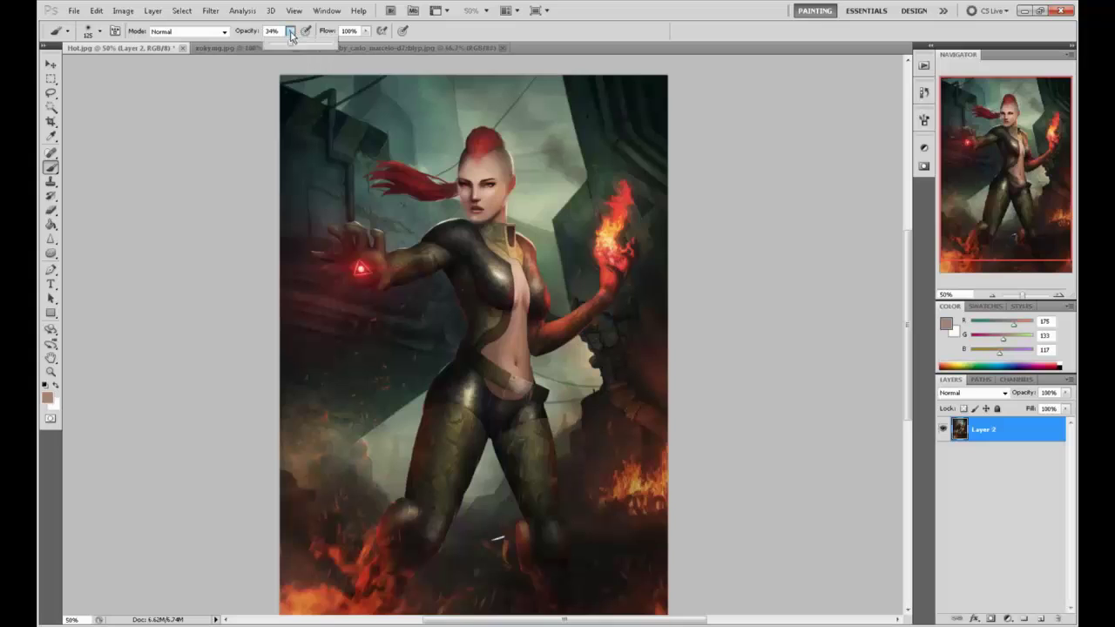
pyautogui.click(277, 43)
pyautogui.keyDown('alt'); pyautogui.click(460, 159); pyautogui.keyUp('alt')
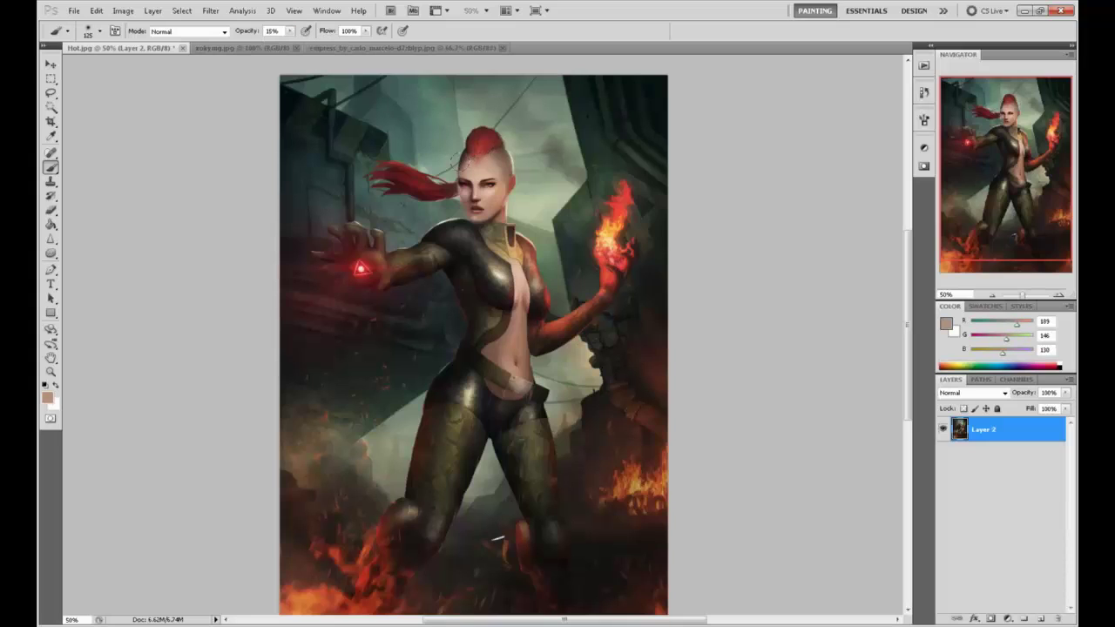
pyautogui.keyDown('alt'); pyautogui.click(471, 150); pyautogui.keyUp('alt')
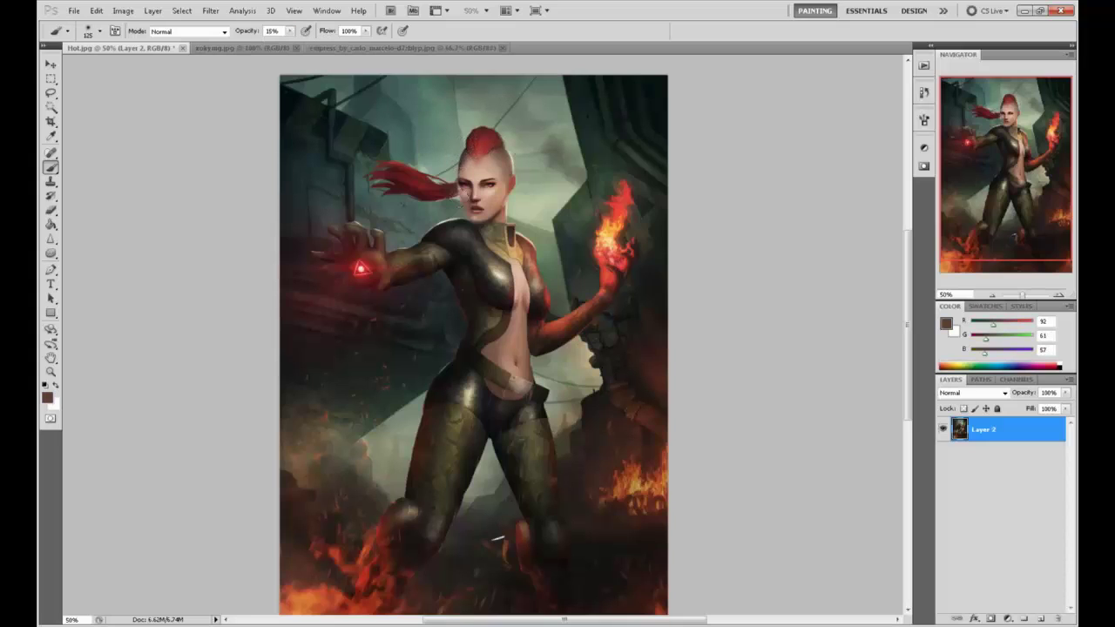
# - Shade the temple, cheek and jaw on the ponytail side of the face with sampled dark browns and skin tones
pyautogui.keyDown('alt'); pyautogui.click(464, 181); pyautogui.keyUp('alt')
pyautogui.keyDown('alt'); pyautogui.click(453, 188); pyautogui.keyUp('alt')
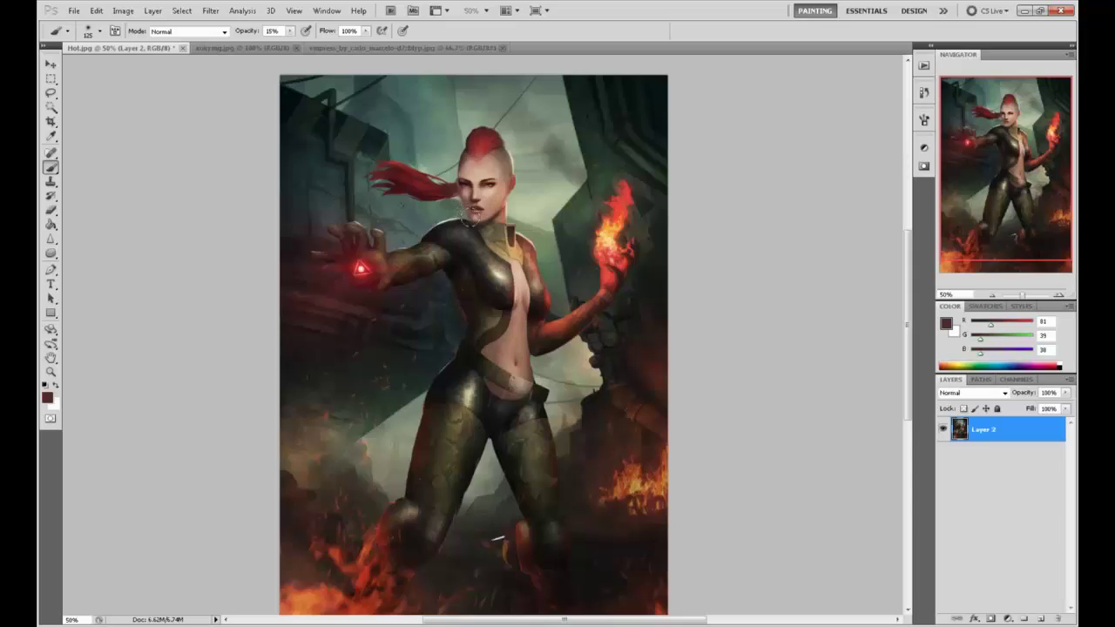
pyautogui.keyDown('alt'); pyautogui.click(466, 215); pyautogui.keyUp('alt')
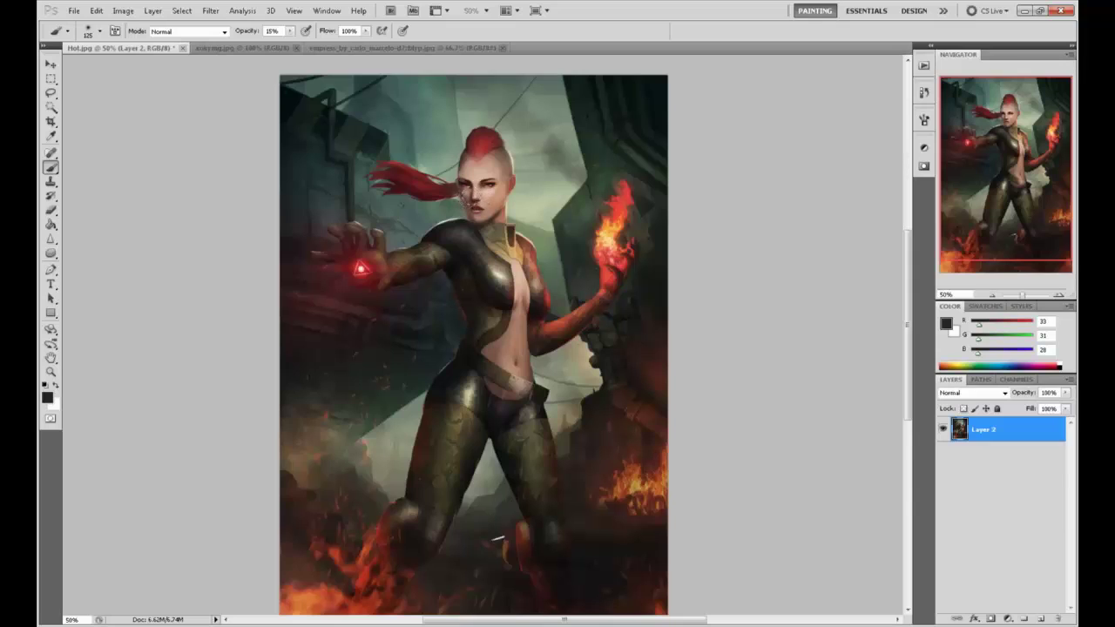
pyautogui.keyDown('alt'); pyautogui.click(476, 165); pyautogui.keyUp('alt')
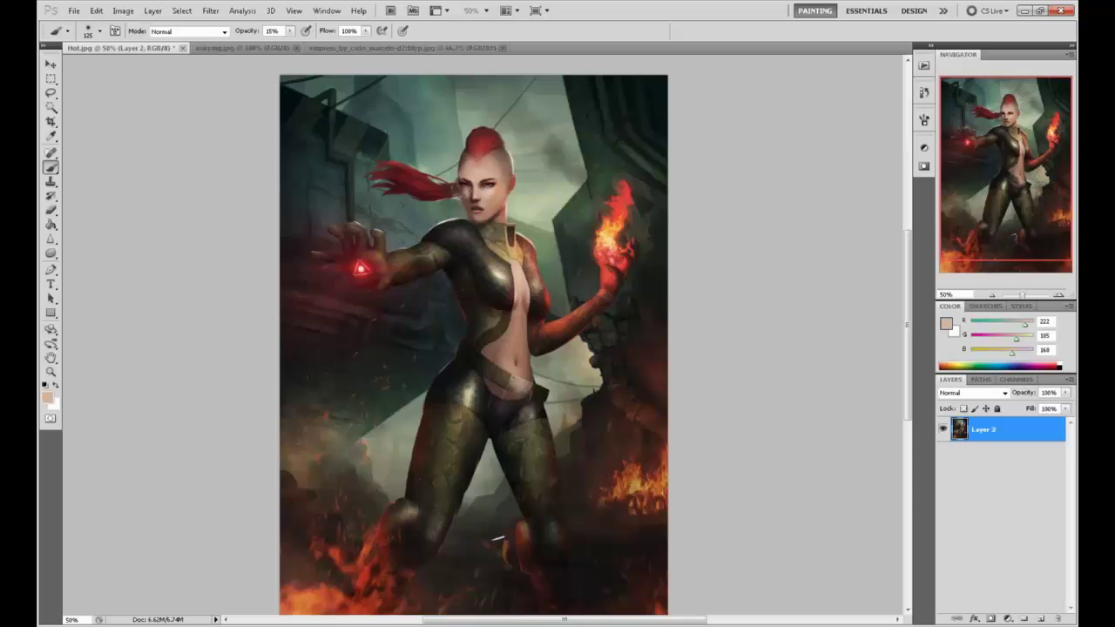
pyautogui.keyDown('alt'); pyautogui.click(454, 191); pyautogui.keyUp('alt')
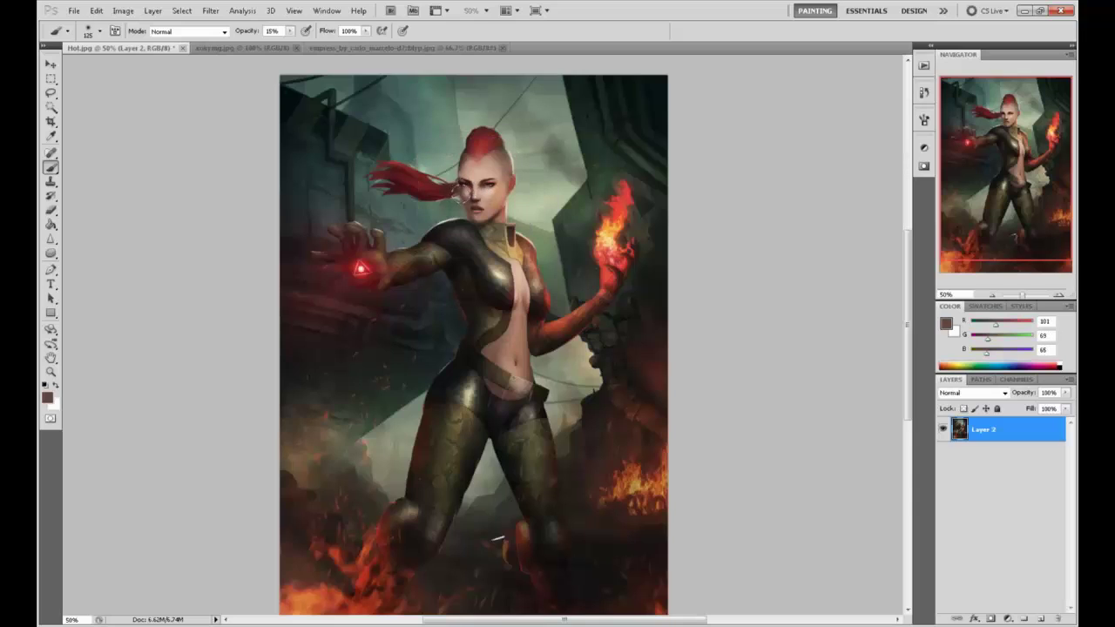
# - Clean up the chin and jaw contour with a size 20 brush at 100% opacity, using sampled background grey-green and brown
pyautogui.keyDown('alt'); pyautogui.click(431, 111); pyautogui.keyUp('alt')
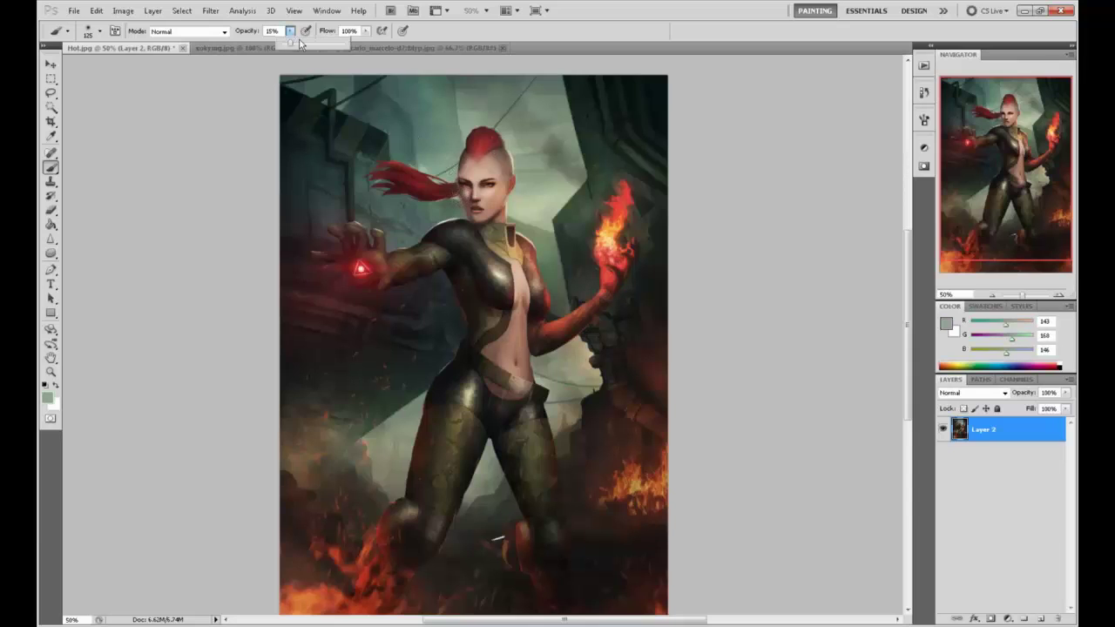
pyautogui.moveTo(290, 31); pyautogui.dragTo(344, 42)
pyautogui.press('[')
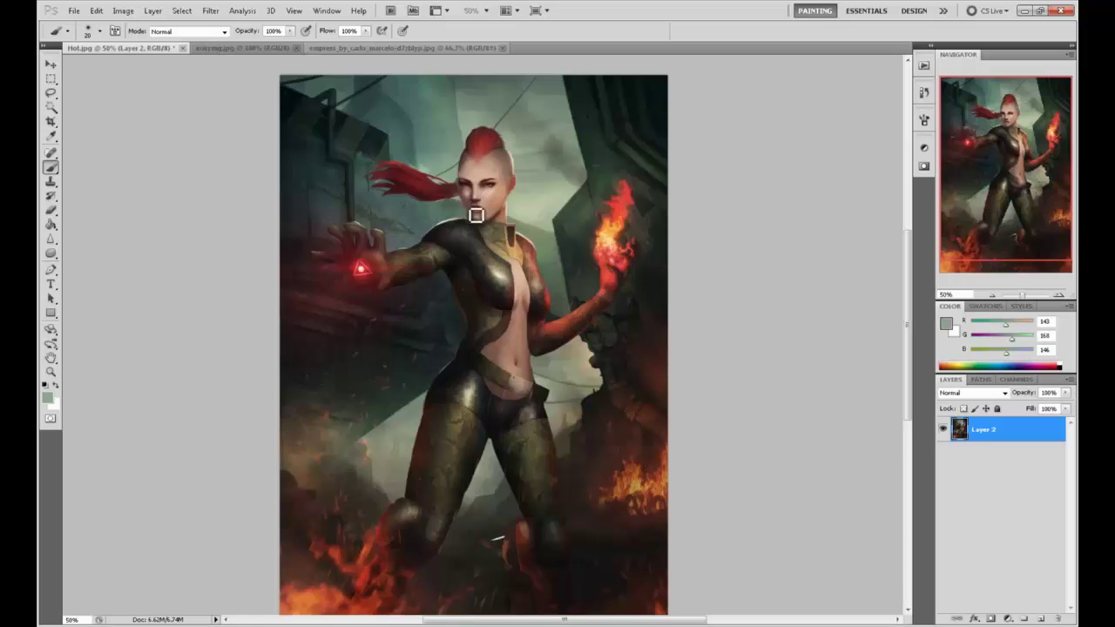
pyautogui.keyDown('alt'); pyautogui.click(463, 215); pyautogui.keyUp('alt')
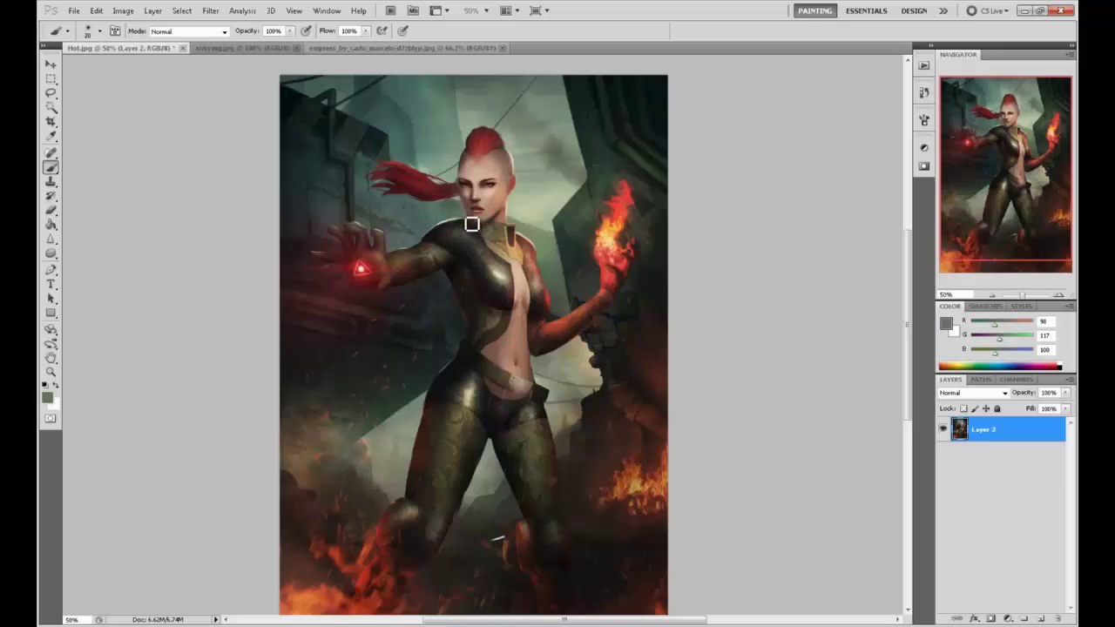
pyautogui.keyDown('alt'); pyautogui.click(477, 224); pyautogui.keyUp('alt')
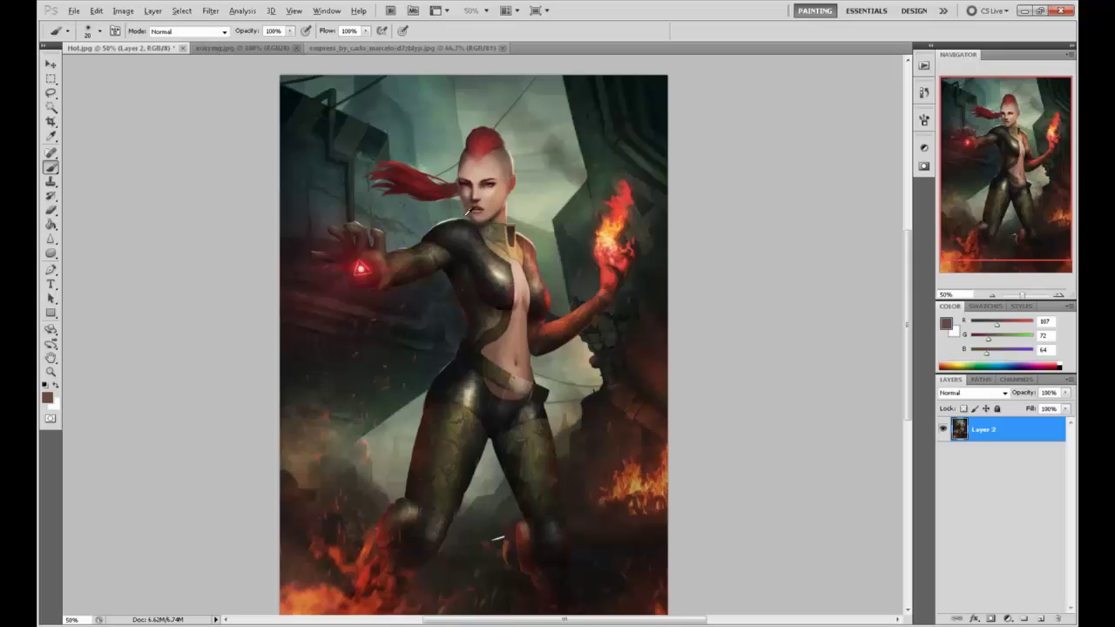
pyautogui.keyDown('alt'); pyautogui.click(468, 212); pyautogui.keyUp('alt')
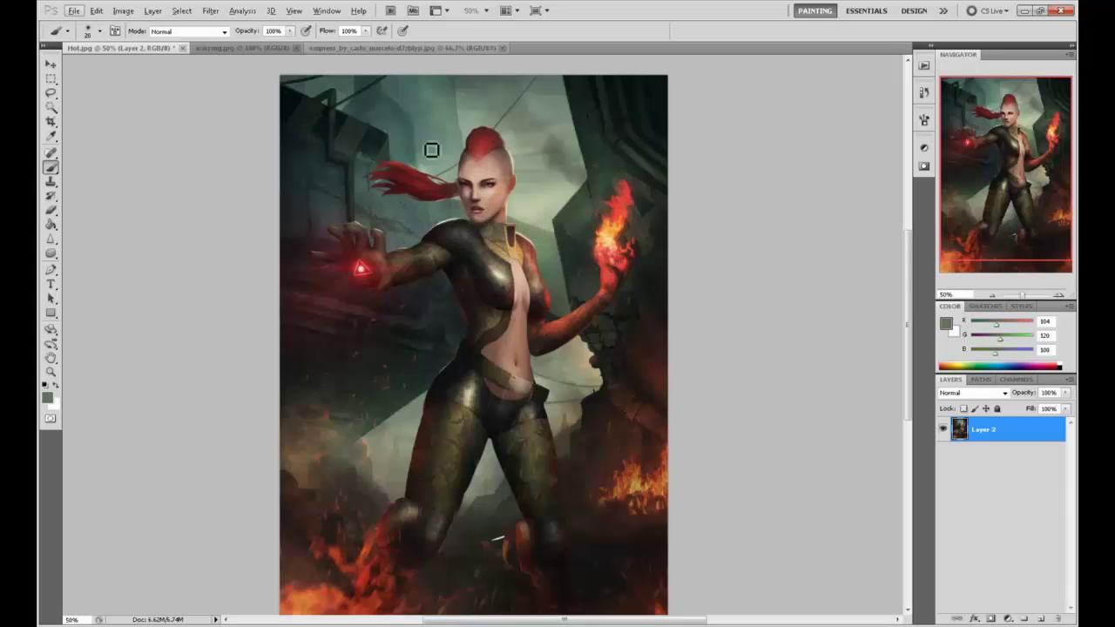
# - Lower the brush opacity to 45% and enlarge the brush to size 80
pyautogui.click(290, 30)
pyautogui.moveTo(286, 45); pyautogui.dragTo(254, 49)
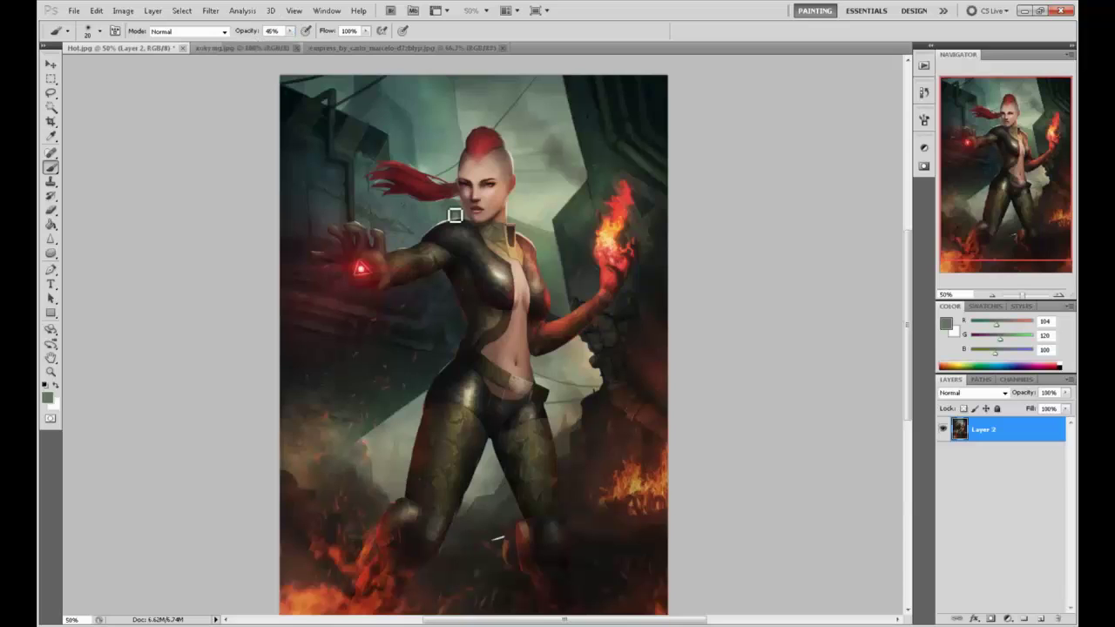
pyautogui.press(']')
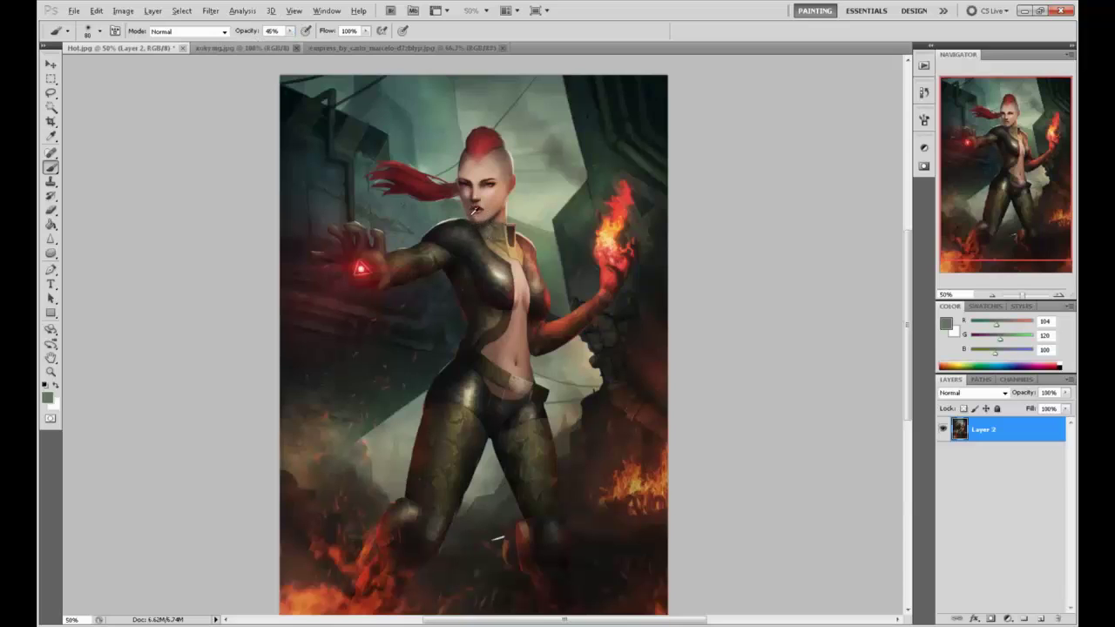
# - Retouch the woman's mouth, cheek and chin with skin tones sampled from her face
pyautogui.keyDown('alt'); pyautogui.click(474, 210); pyautogui.keyUp('alt')
pyautogui.keyDown('alt'); pyautogui.click(475, 217); pyautogui.keyUp('alt')
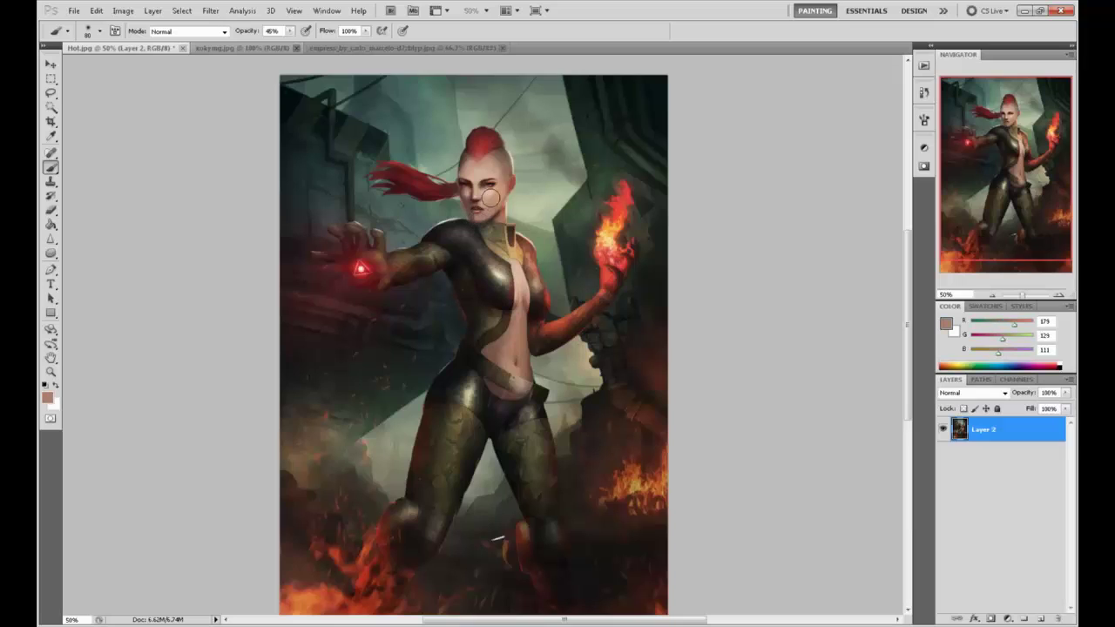
pyautogui.keyDown('alt'); pyautogui.click(484, 196); pyautogui.keyUp('alt')
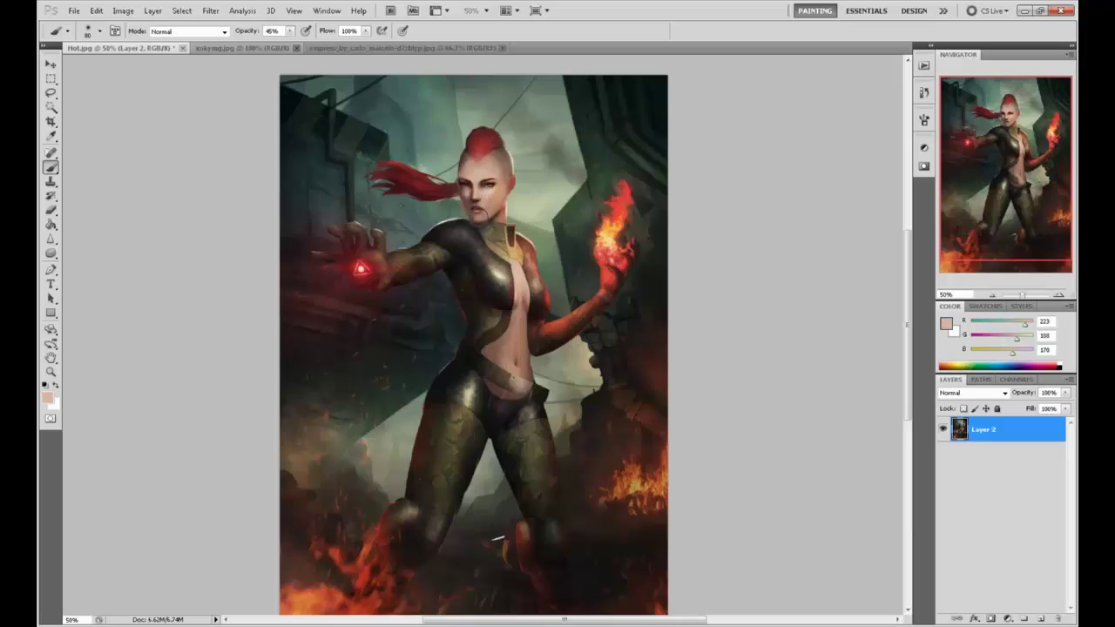
pyautogui.keyDown('alt'); pyautogui.click(484, 205); pyautogui.keyUp('alt')
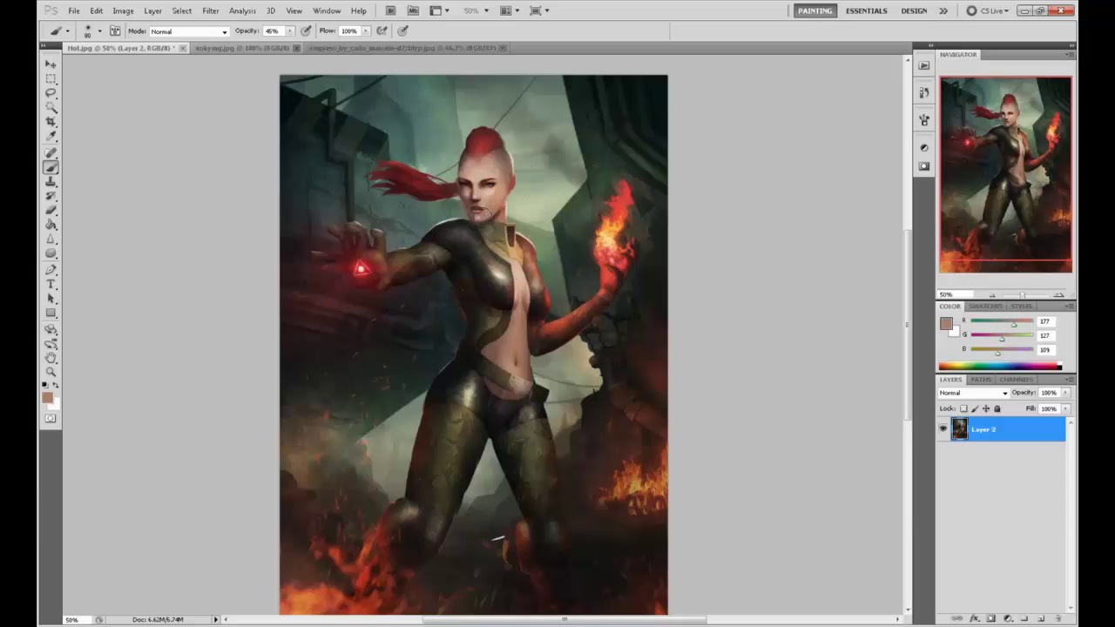
pyautogui.keyDown('alt'); pyautogui.click(477, 210); pyautogui.keyUp('alt')
pyautogui.keyDown('alt'); pyautogui.click(484, 193); pyautogui.keyUp('alt')
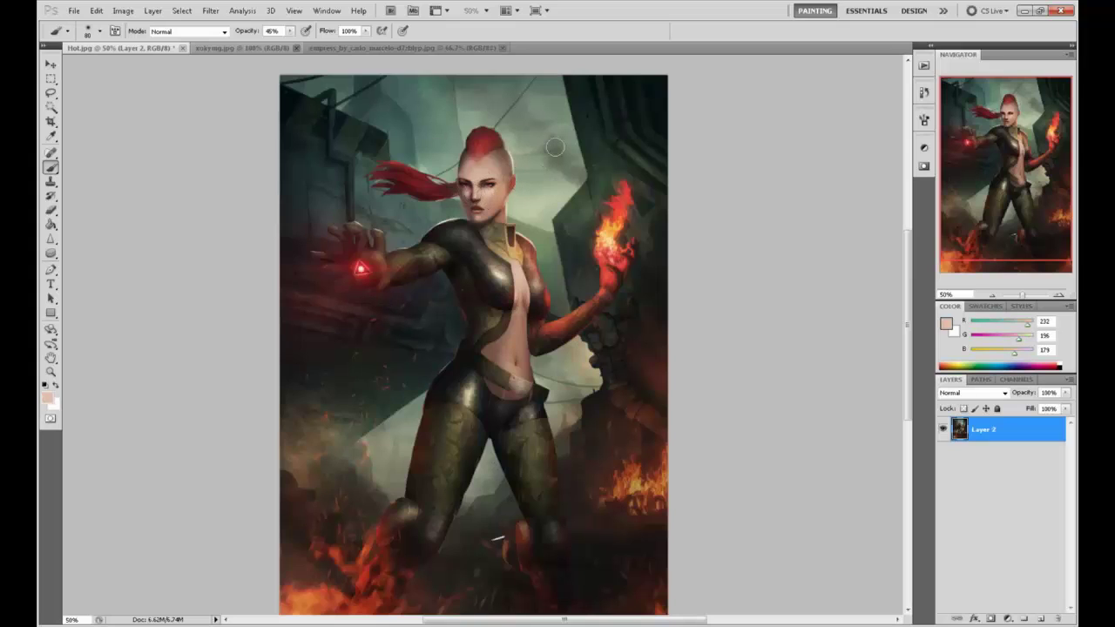
# - Lower the brush opacity to 27% and soften the side of the forehead and hairline with colors sampled nearby
pyautogui.click(289, 30)
pyautogui.moveTo(295, 42); pyautogui.dragTo(279, 42)
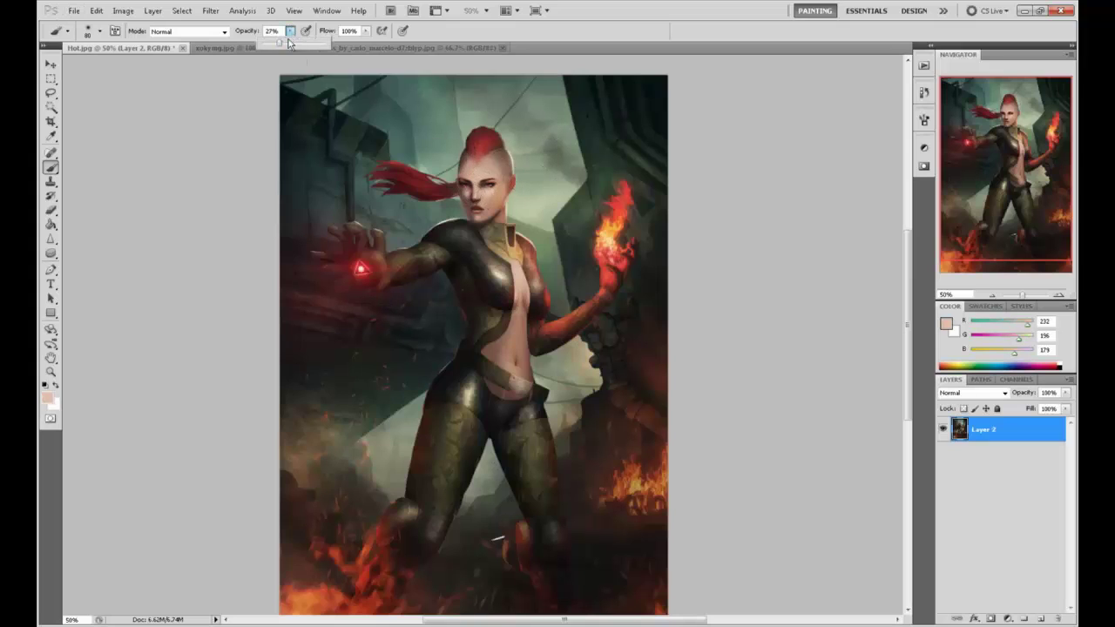
pyautogui.keyDown('alt'); pyautogui.click(473, 166); pyautogui.keyUp('alt')
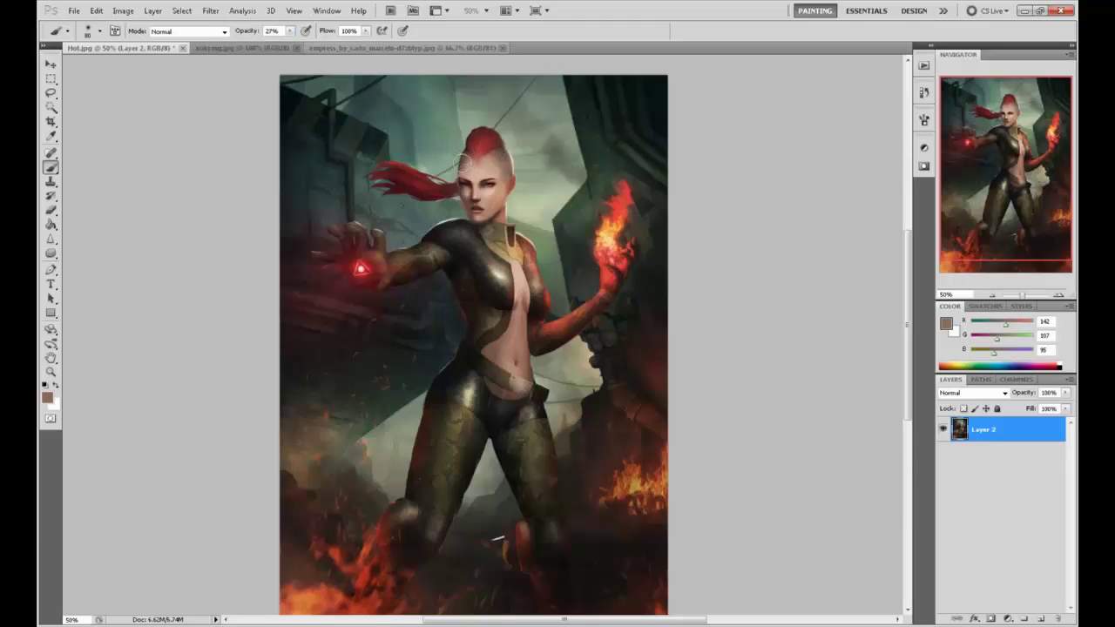
pyautogui.keyDown('alt'); pyautogui.click(468, 153); pyautogui.keyUp('alt')
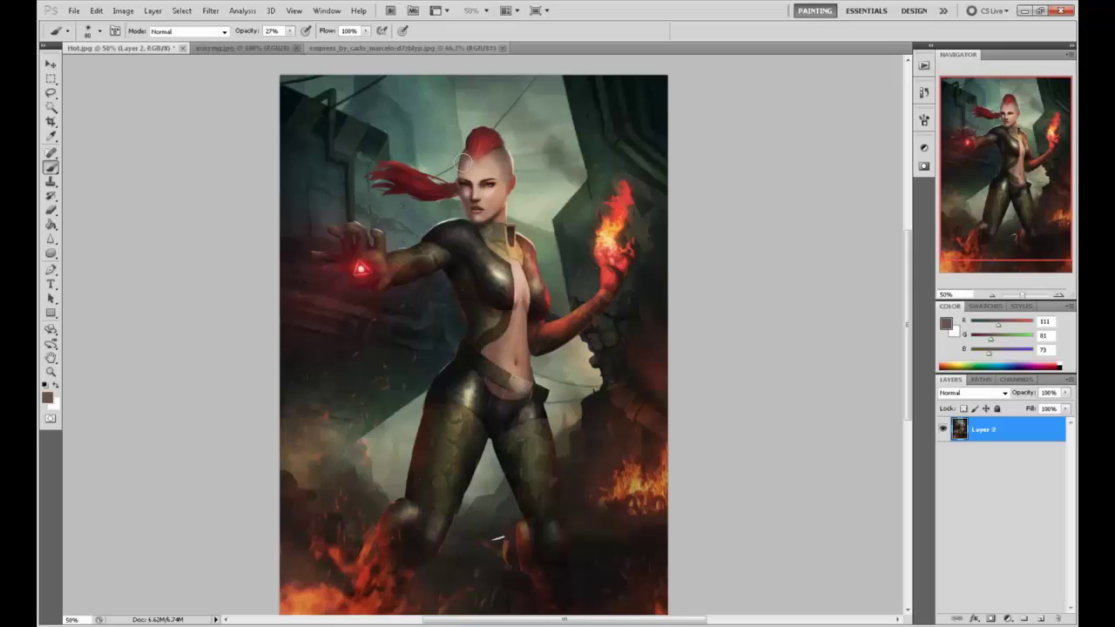
pyautogui.keyDown('alt'); pyautogui.click(454, 151); pyautogui.keyUp('alt')
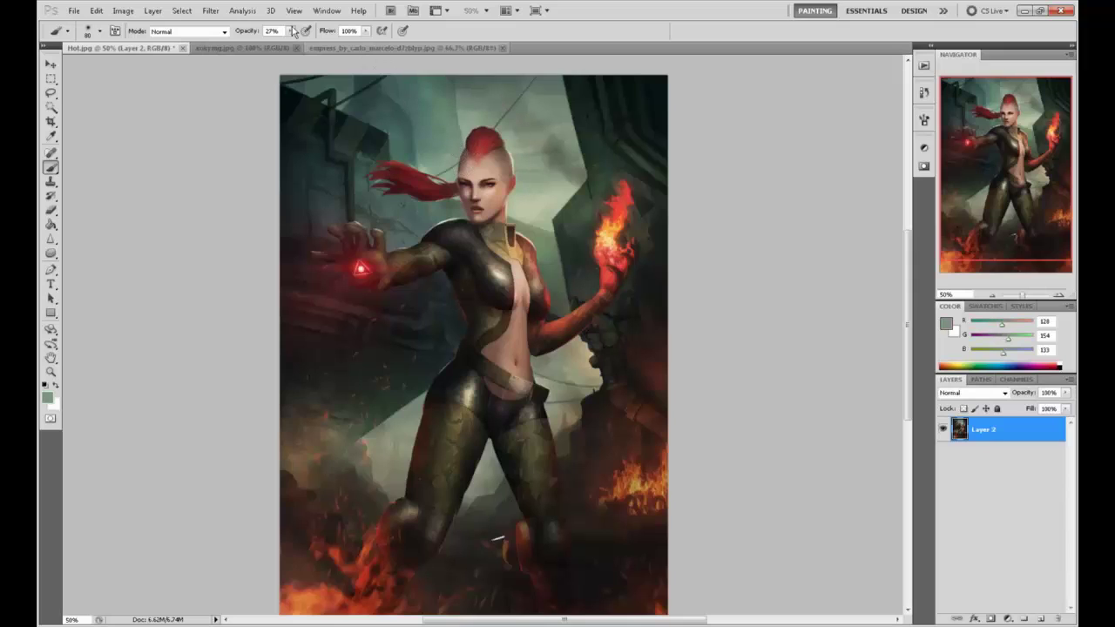
# - Refine the mohawk's outline and the jaw with a 20 px brush at 67% opacity, sampling adjacent colors
pyautogui.moveTo(293, 31); pyautogui.dragTo(304, 45)
pyautogui.click(495, 152)
pyautogui.press('[')
pyautogui.press('[')
pyautogui.press('[')
pyautogui.keyDown('alt'); pyautogui.click(468, 129); pyautogui.keyUp('alt')
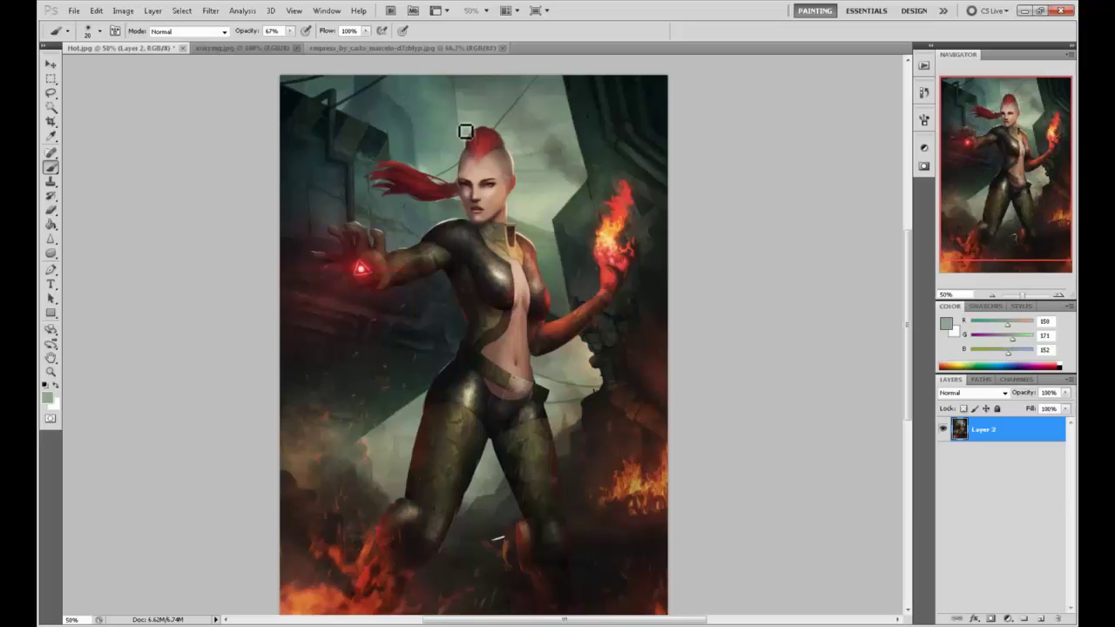
pyautogui.keyDown('alt'); pyautogui.click(461, 132); pyautogui.keyUp('alt')
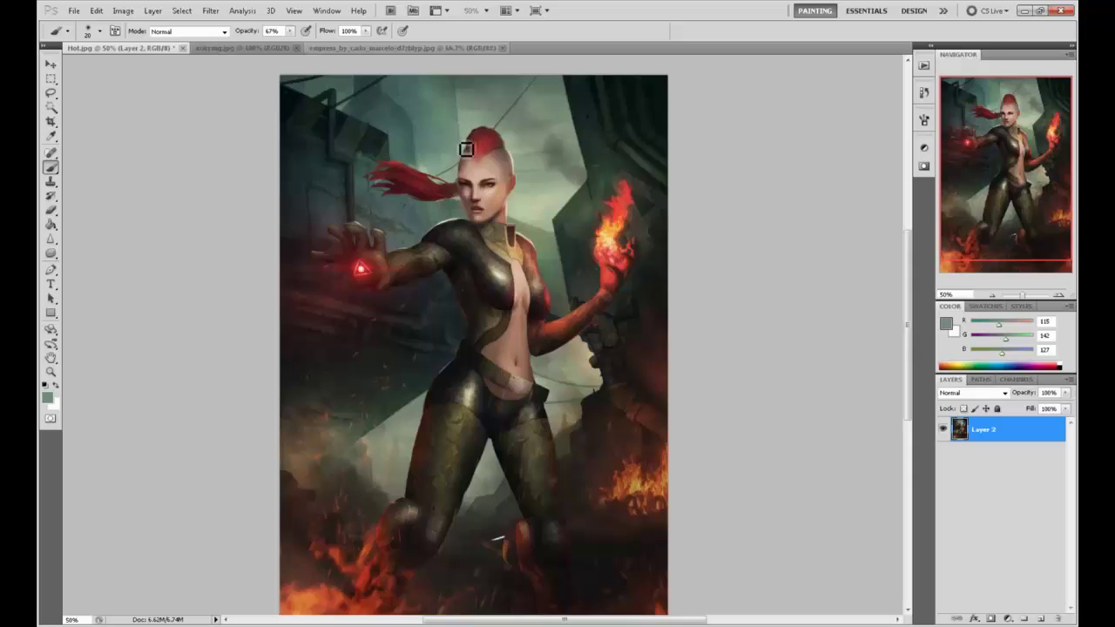
pyautogui.keyDown('alt'); pyautogui.click(466, 141); pyautogui.keyUp('alt')
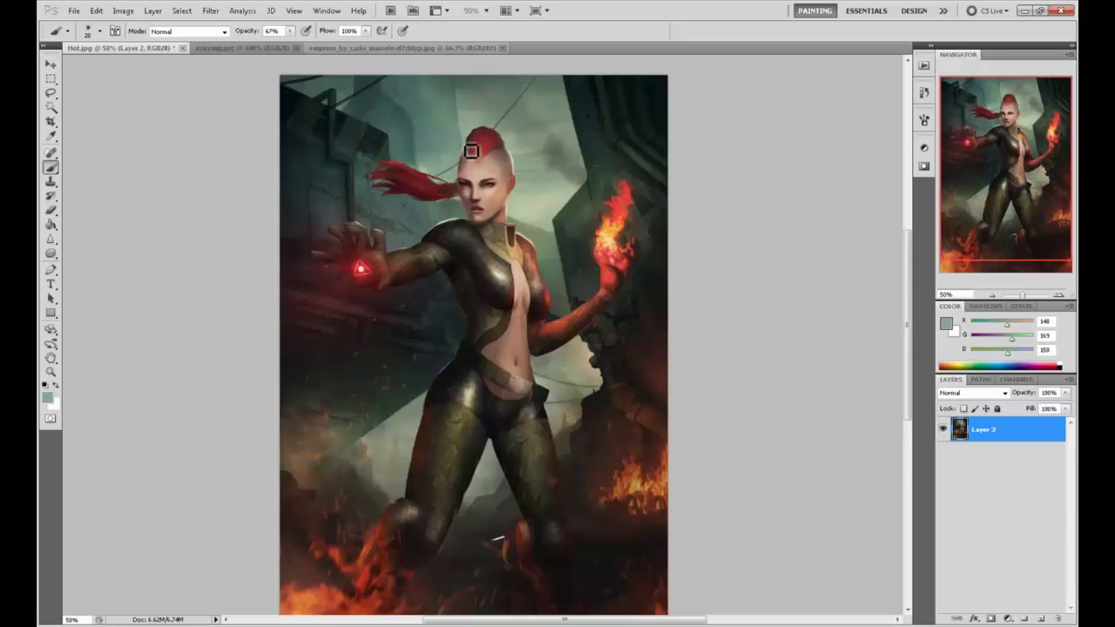
pyautogui.keyDown('alt'); pyautogui.click(486, 117); pyautogui.keyUp('alt')
pyautogui.keyDown('alt'); pyautogui.click(484, 135); pyautogui.keyUp('alt')
pyautogui.keyDown('alt'); pyautogui.click(473, 223); pyautogui.keyUp('alt')
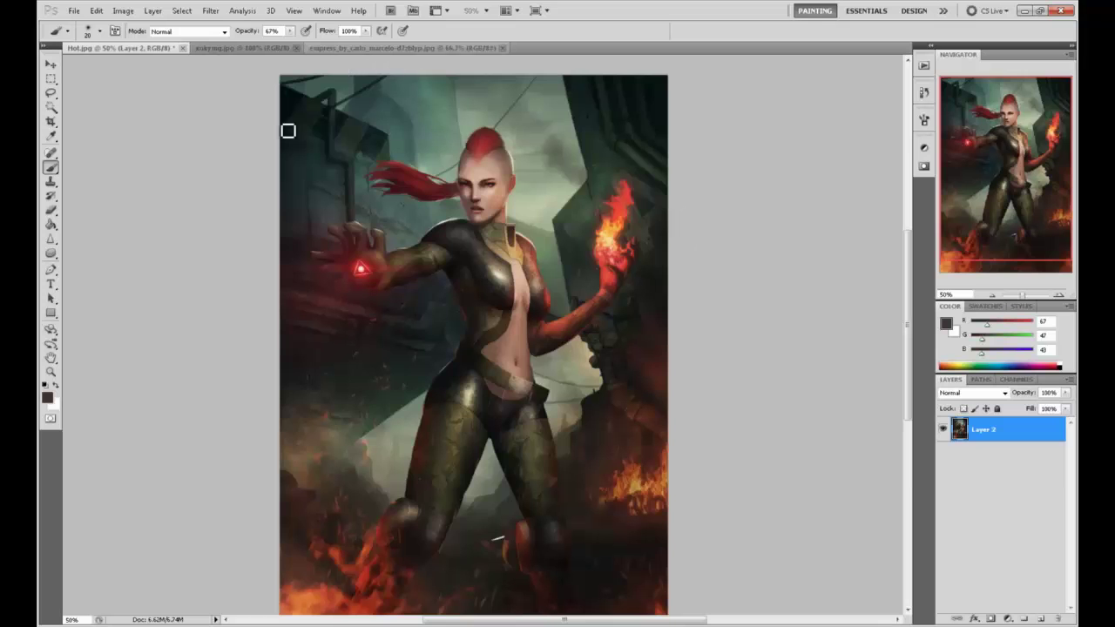
# - Reshape the area around the shoulder and flaming arm in Liquify with brush sizes 436, 256 and 151, and apply it
pyautogui.click(211, 10)
pyautogui.click(223, 82)
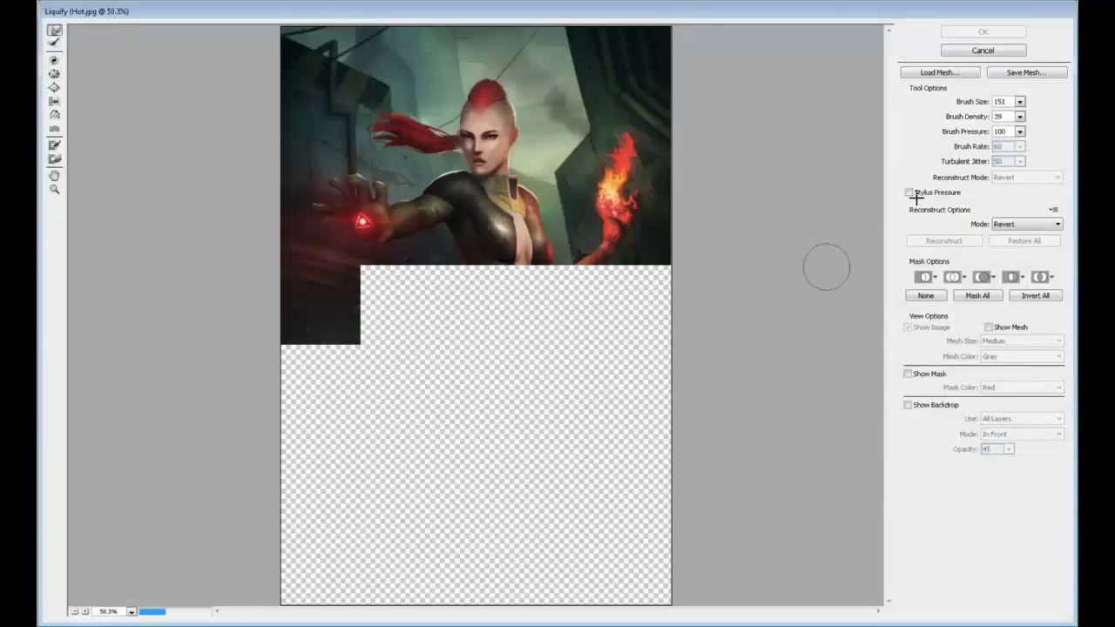
pyautogui.moveTo(973, 118); pyautogui.dragTo(976, 117)
pyautogui.click(560, 260)
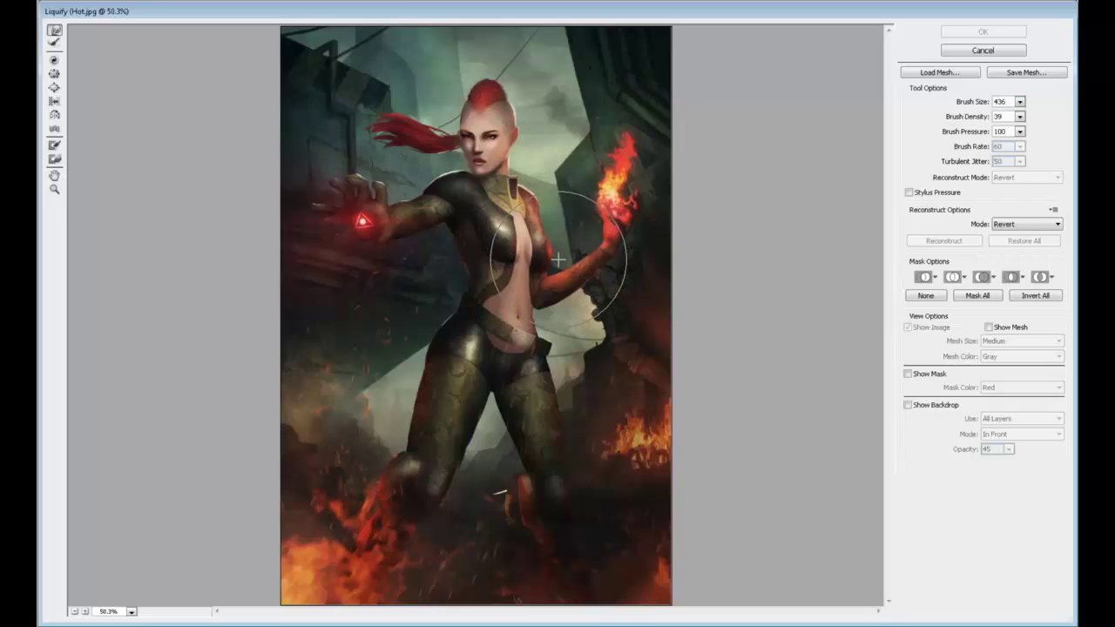
pyautogui.moveTo(560, 259); pyautogui.dragTo(559, 242)
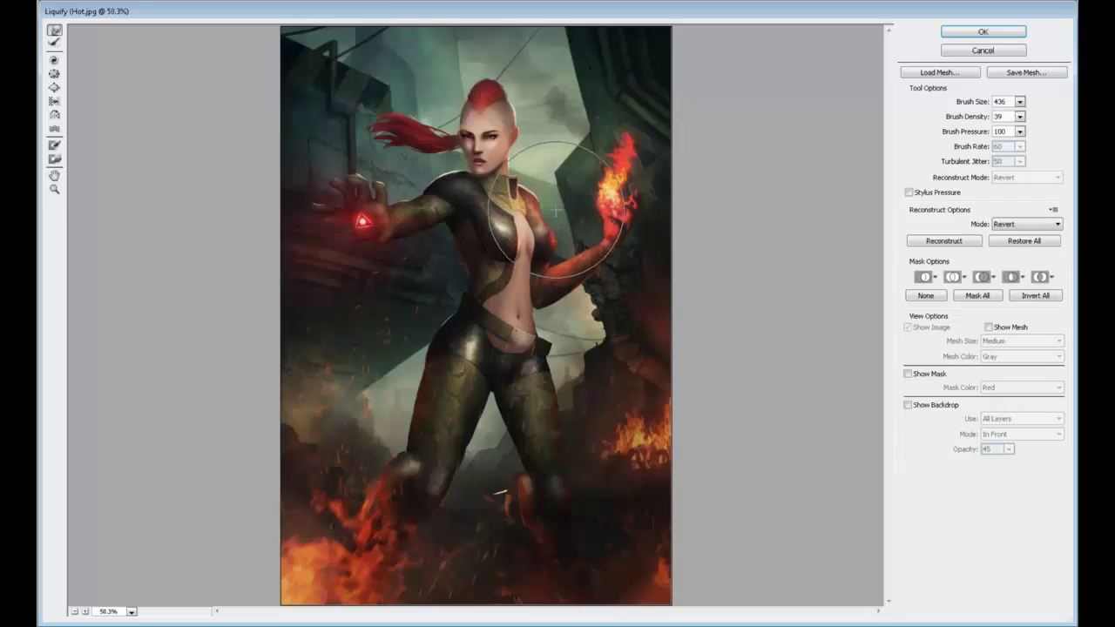
pyautogui.moveTo(1018, 102); pyautogui.dragTo(993, 111)
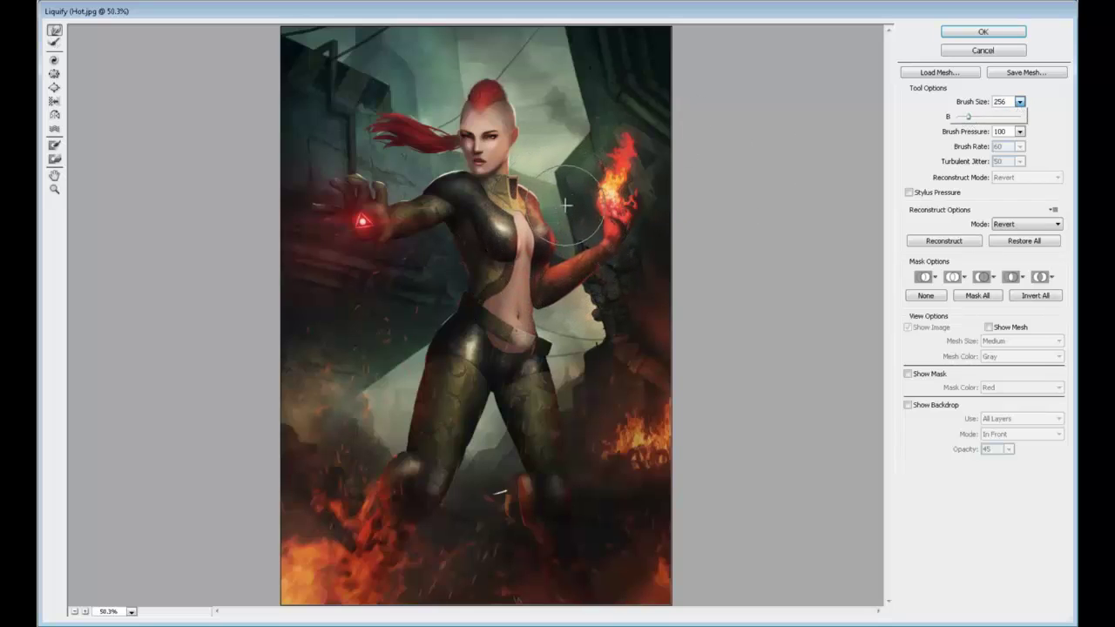
pyautogui.click(558, 218)
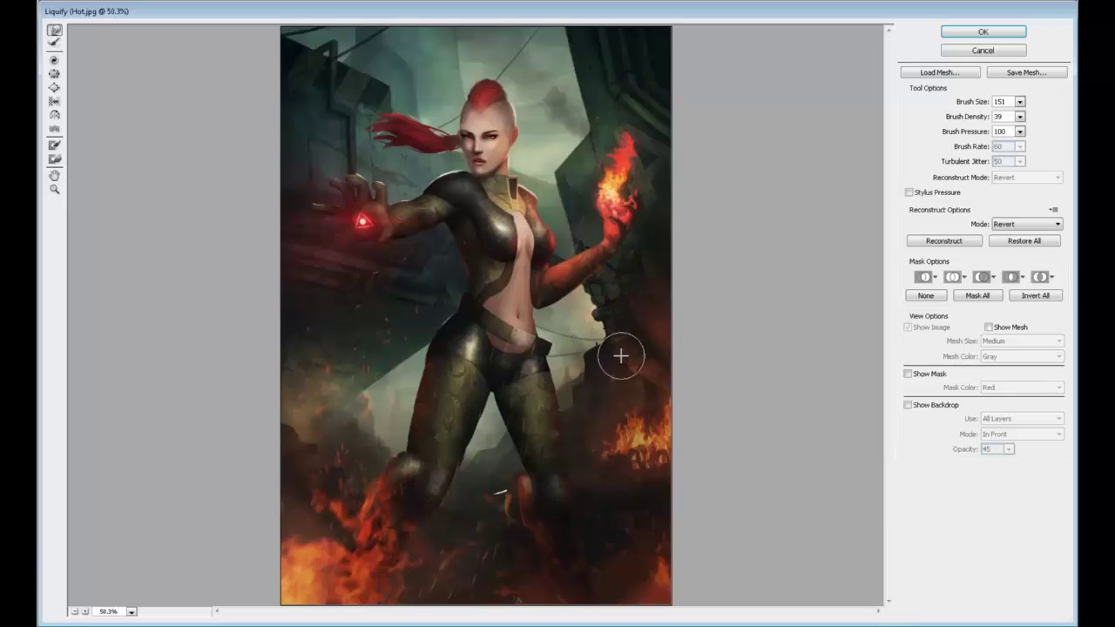
pyautogui.click(982, 35)
# - Flip the image horizontally and push the top of the mohawk down with Liquify at brush size 151
pyautogui.hotkey('ctrl', 'shift', 'h')
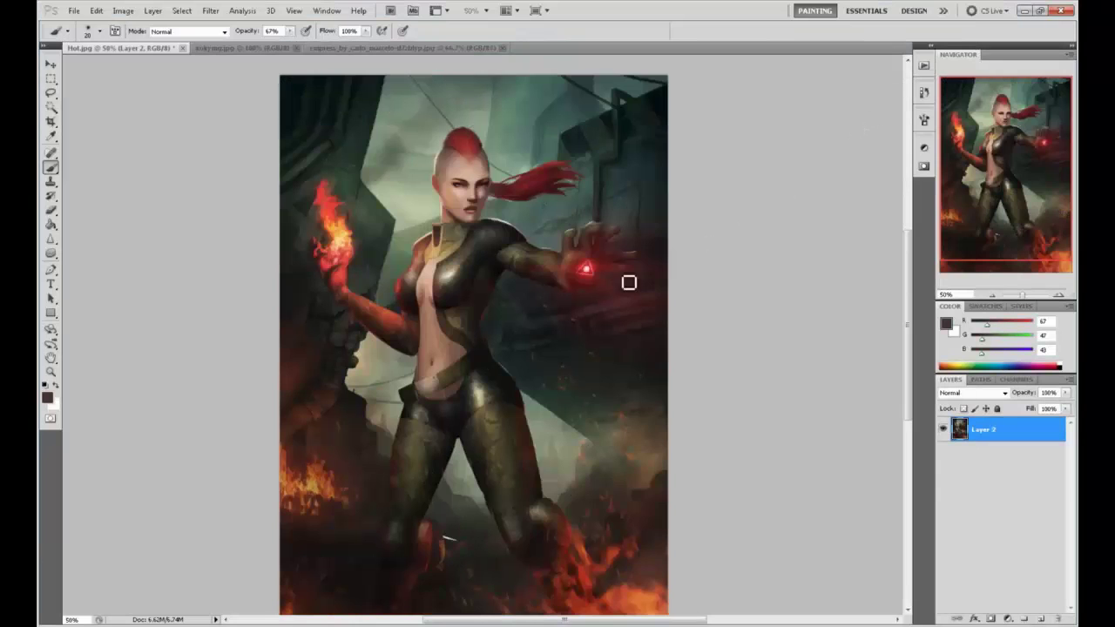
pyautogui.hotkey('ctrl', '-')
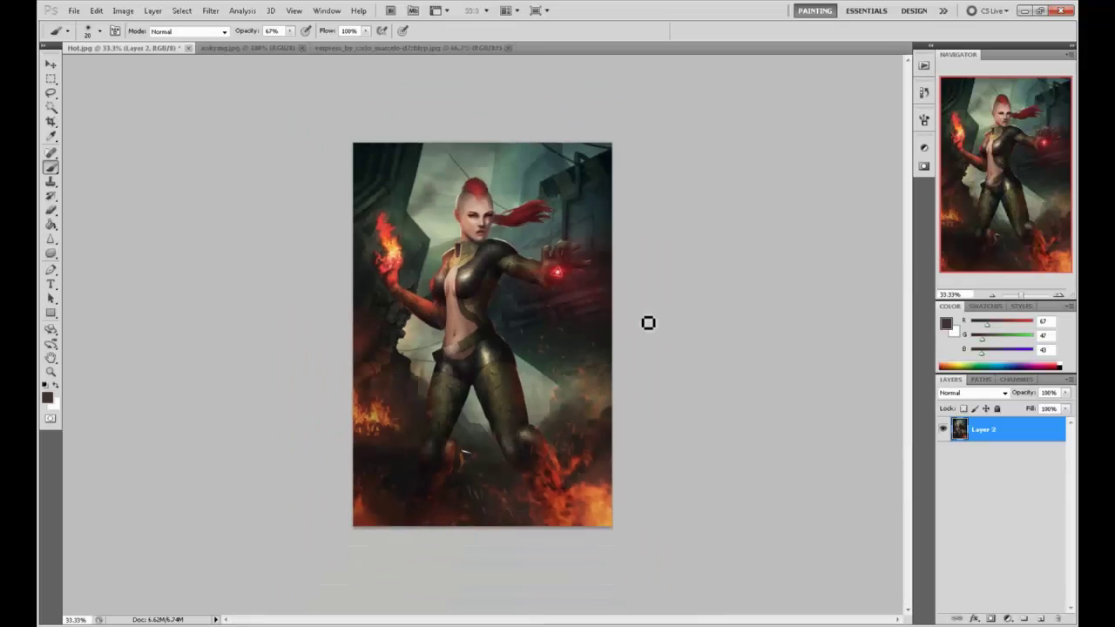
pyautogui.click(213, 11)
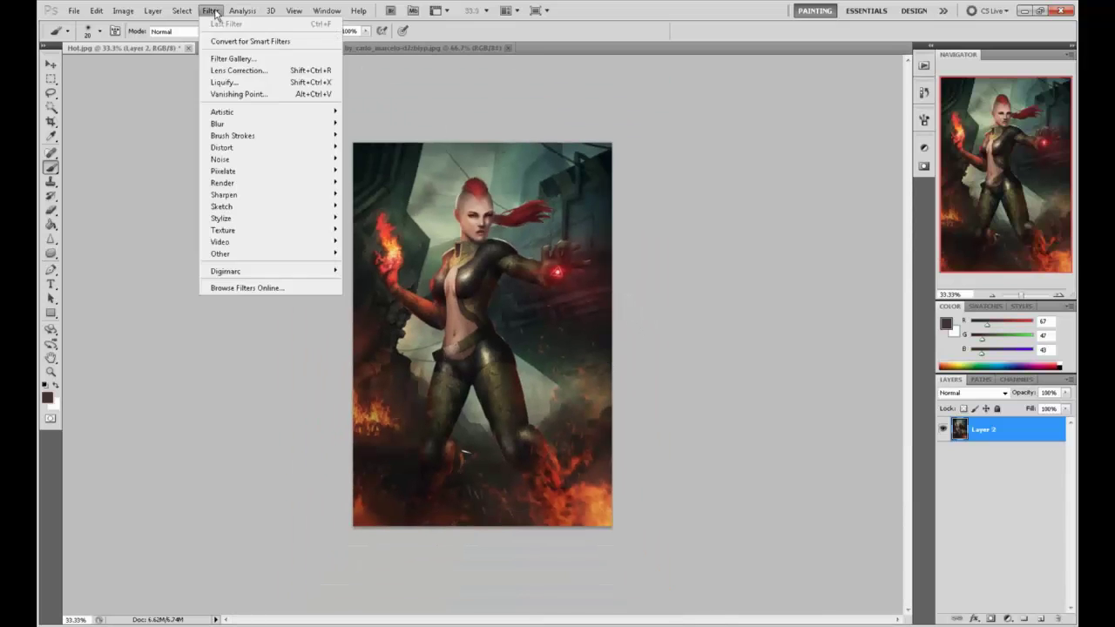
pyautogui.click(228, 82)
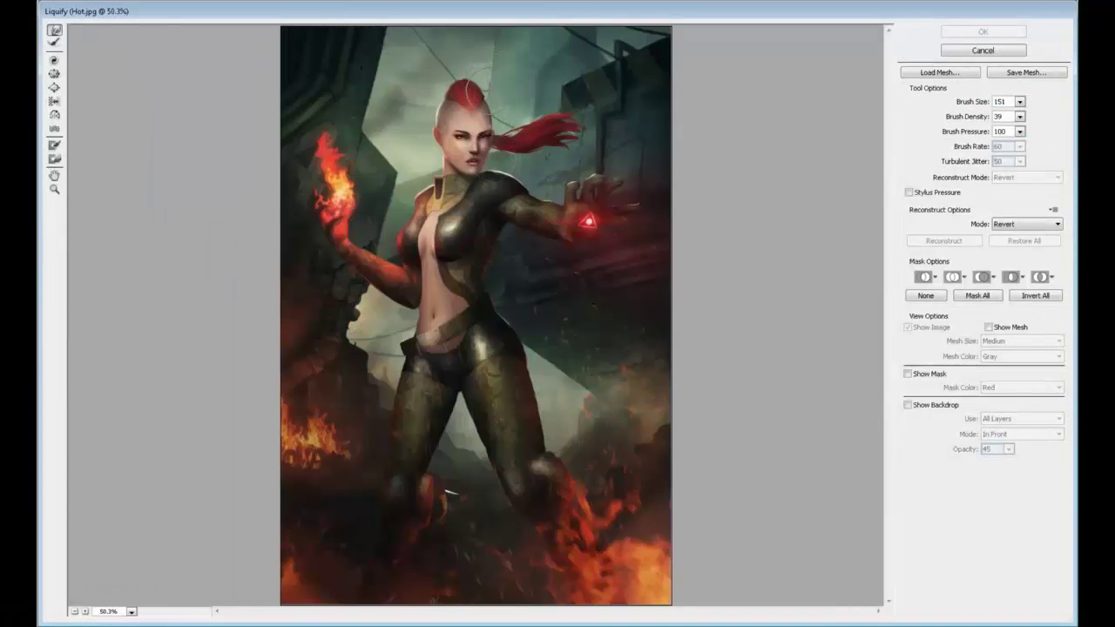
pyautogui.moveTo(466, 45)
pyautogui.mouseDown()
pyautogui.moveTo(478, 79)
pyautogui.moveTo(472, 98)
pyautogui.moveTo(461, 94)
pyautogui.moveTo(493, 104)
pyautogui.mouseUp()
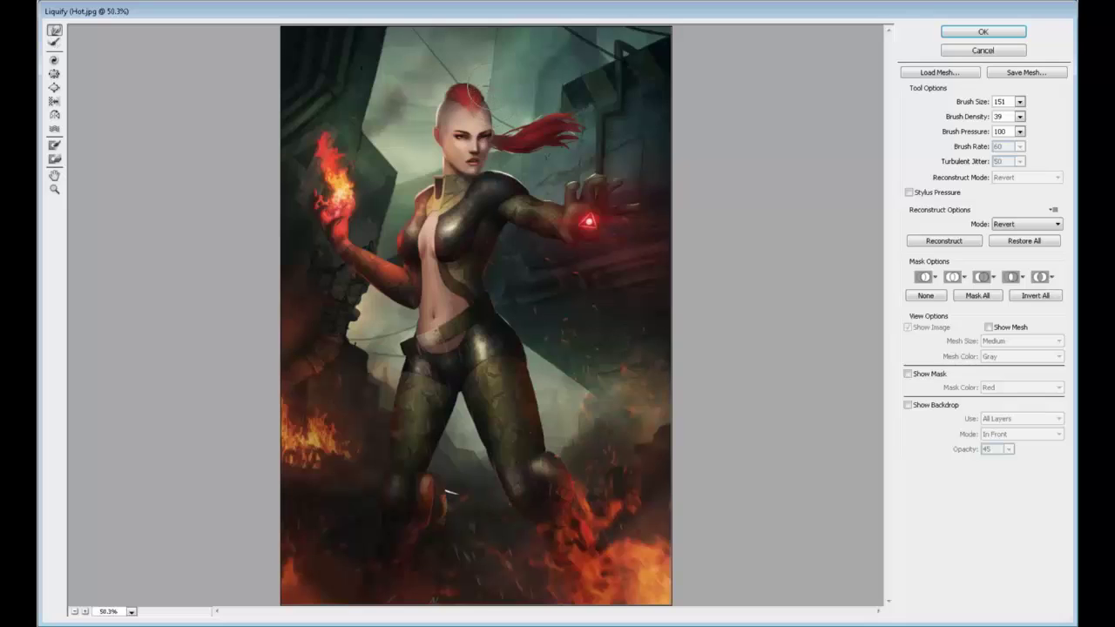
pyautogui.click(983, 31)
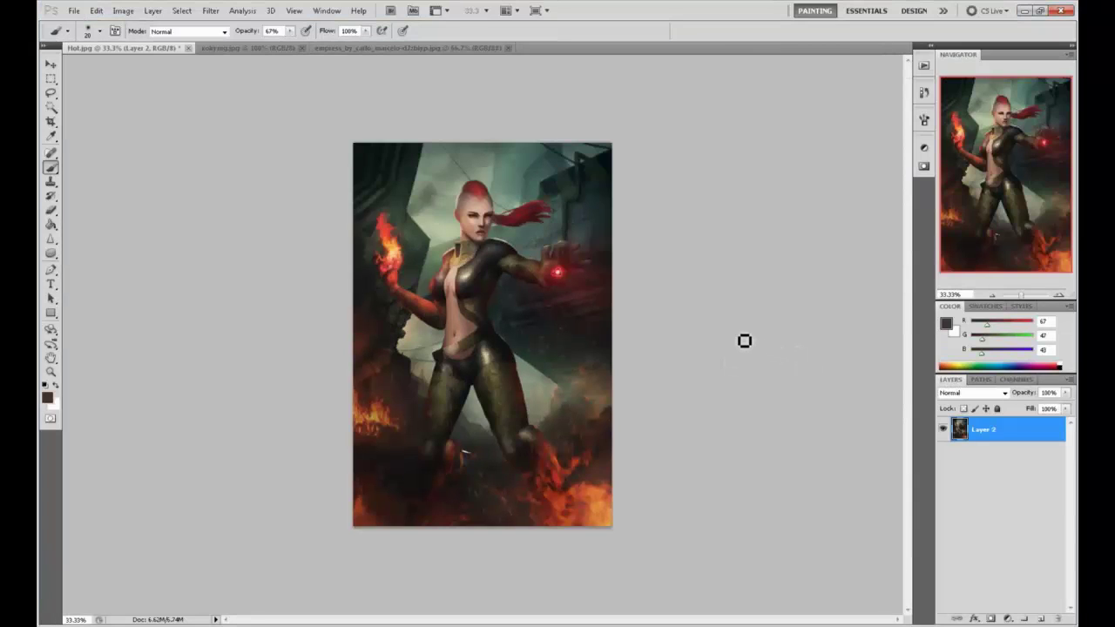
# - Set the foreground color to pure white
pyautogui.click(943, 327)
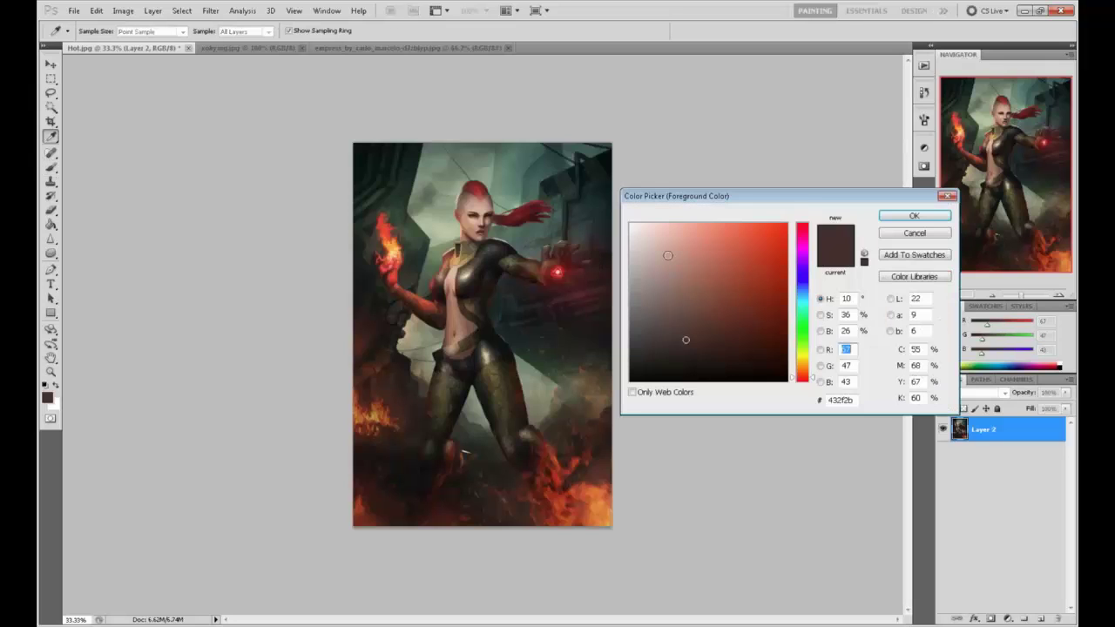
pyautogui.moveTo(667, 254); pyautogui.dragTo(626, 221)
pyautogui.click(913, 217)
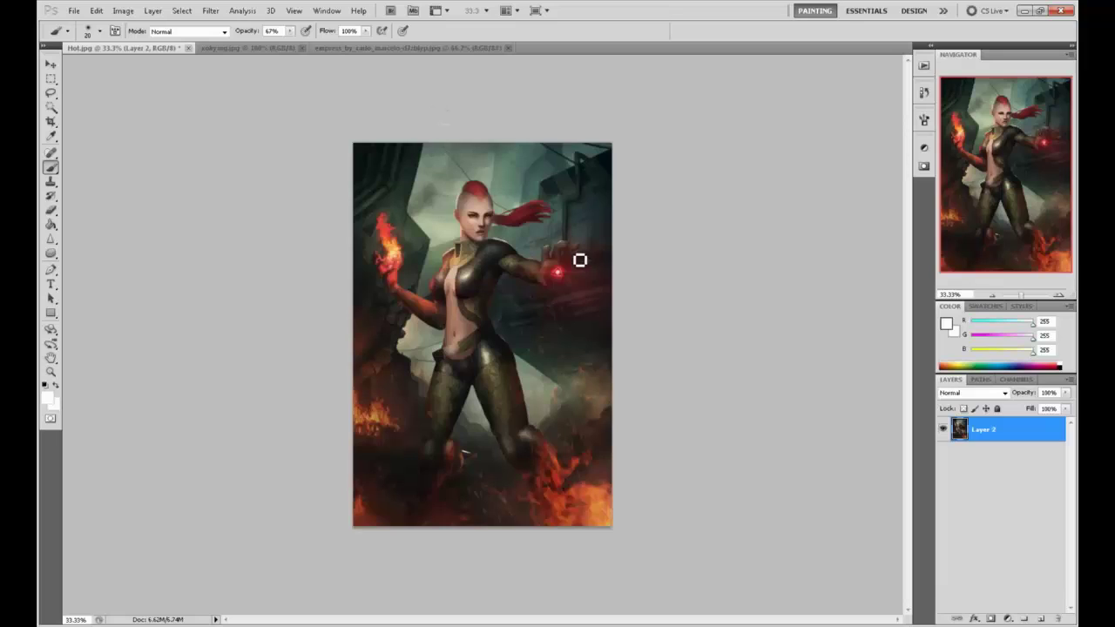
# - Enlarge the brush to 250 px and sample a brownish tone from the smoky background beside the hips
pyautogui.keyDown('alt'); pyautogui.click(454, 233); pyautogui.keyUp('alt')
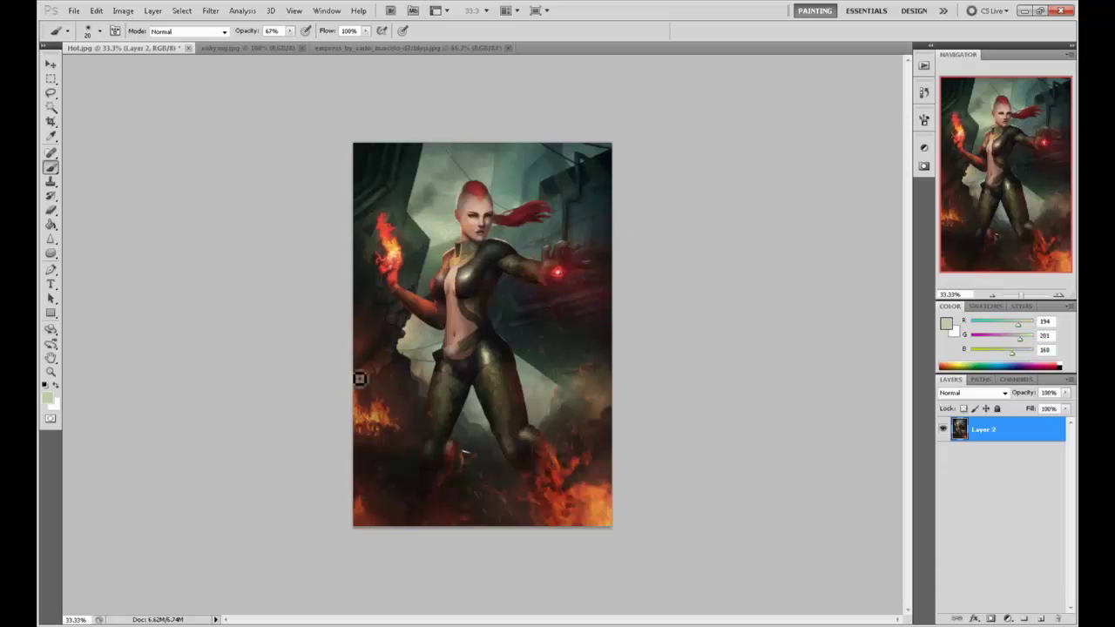
pyautogui.press(']')
pyautogui.press(']')
pyautogui.press(']')
pyautogui.press(']')
pyautogui.press(']')
pyautogui.press(']')
pyautogui.press(']')
pyautogui.press(']')
pyautogui.press(']')
pyautogui.press(']')
pyautogui.press(']')
pyautogui.press(']')
pyautogui.press(']')
pyautogui.press(']')
pyautogui.keyDown('alt'); pyautogui.click(407, 358); pyautogui.keyUp('alt')
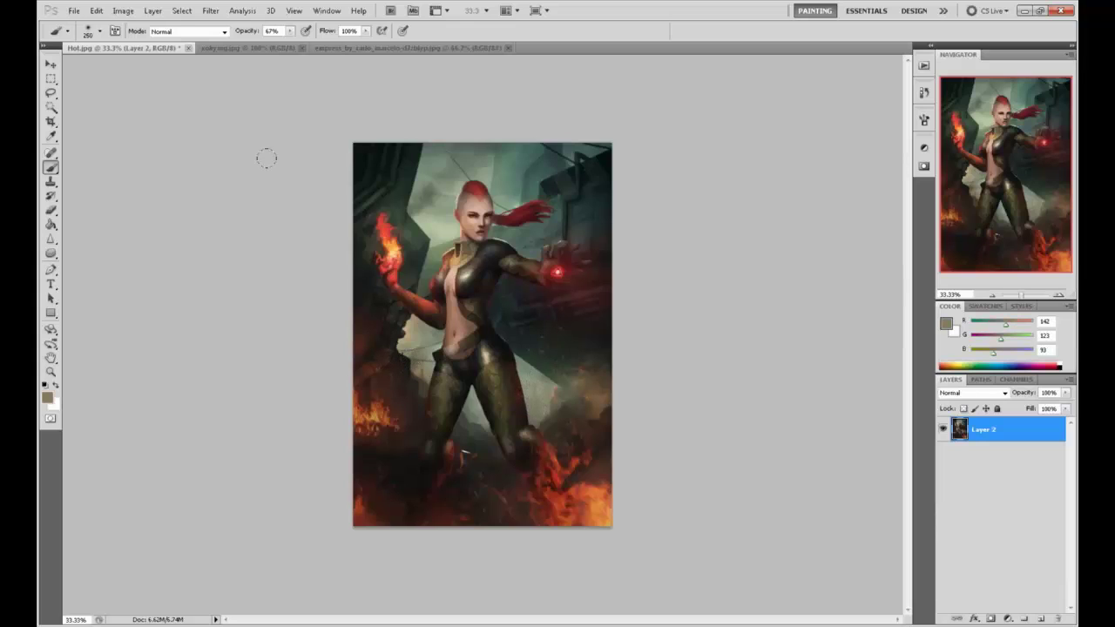
# - Try a haze stroke over the ruins beside the hip and thigh at 31% brush opacity, and undo it
pyautogui.click(289, 32)
pyautogui.click(268, 43)
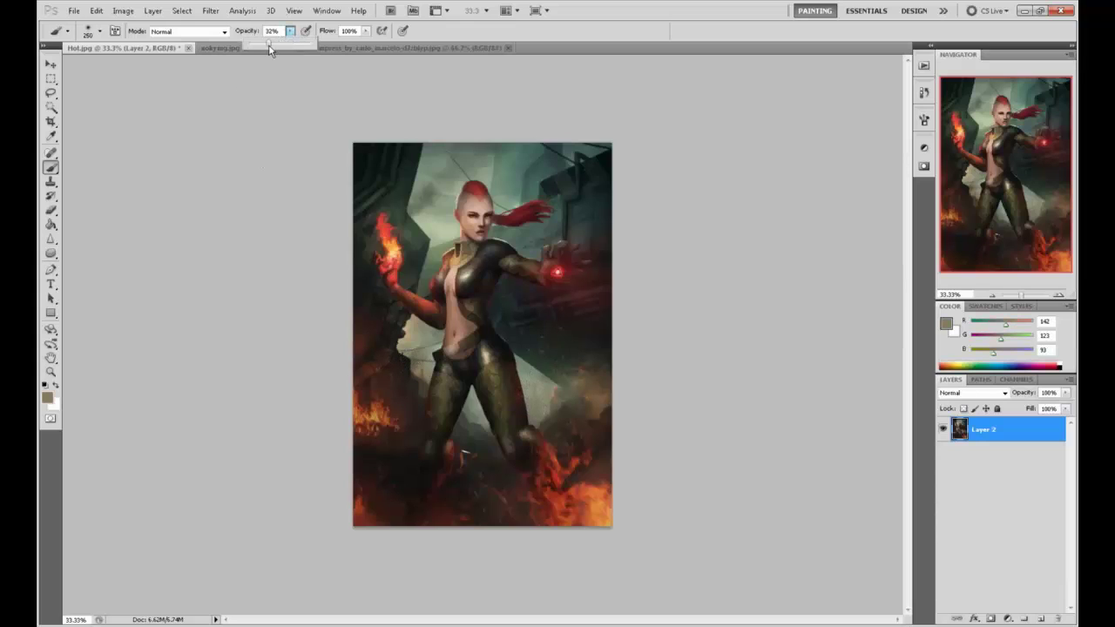
pyautogui.keyDown('alt'); pyautogui.click(413, 363); pyautogui.keyUp('alt')
pyautogui.moveTo(401, 360); pyautogui.dragTo(413, 418)
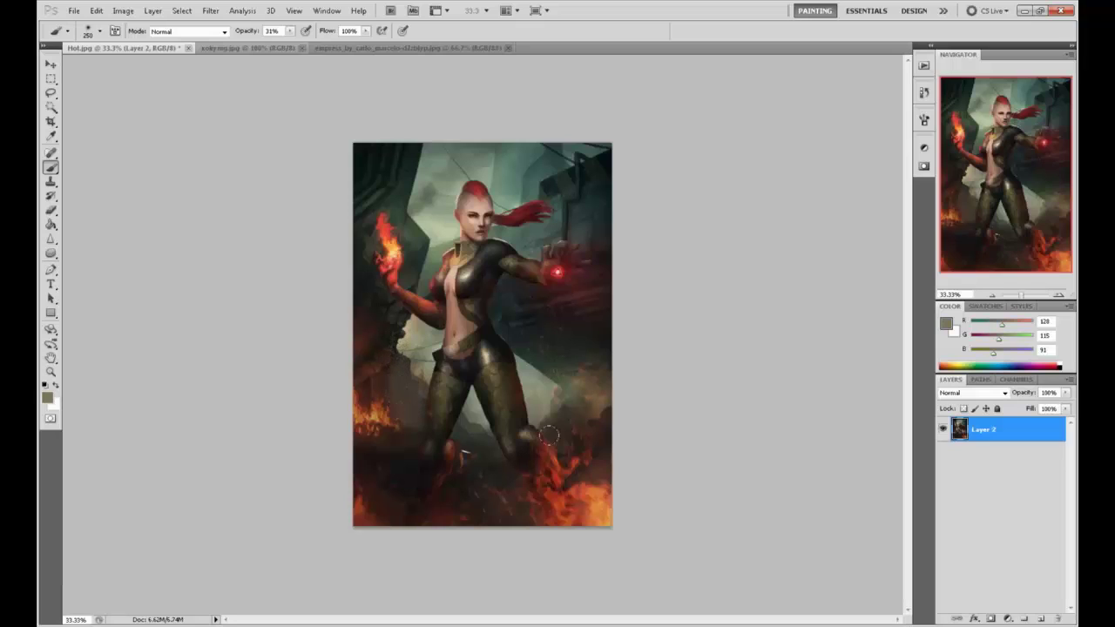
pyautogui.hotkey('ctrl', 'z')
# - Lower the brush opacity to 16% and paint a subtle haze over the ruins beside the hip and thigh
pyautogui.click(290, 30)
pyautogui.moveTo(270, 43); pyautogui.dragTo(259, 43)
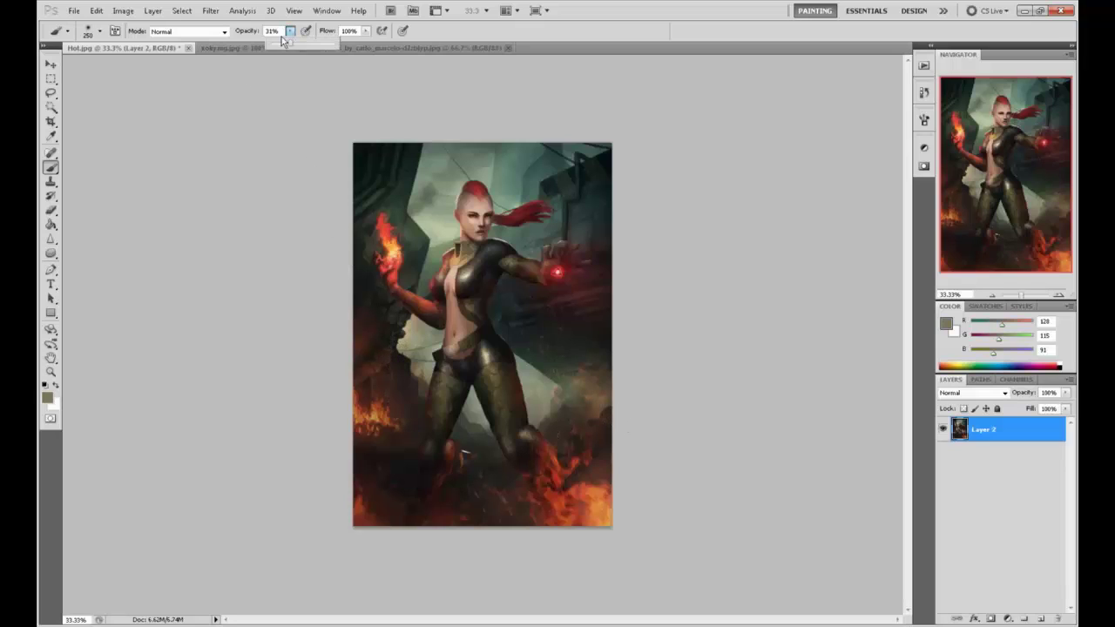
pyautogui.moveTo(392, 346); pyautogui.dragTo(413, 417)
pyautogui.keyDown('alt'); pyautogui.click(408, 414); pyautogui.keyUp('alt')
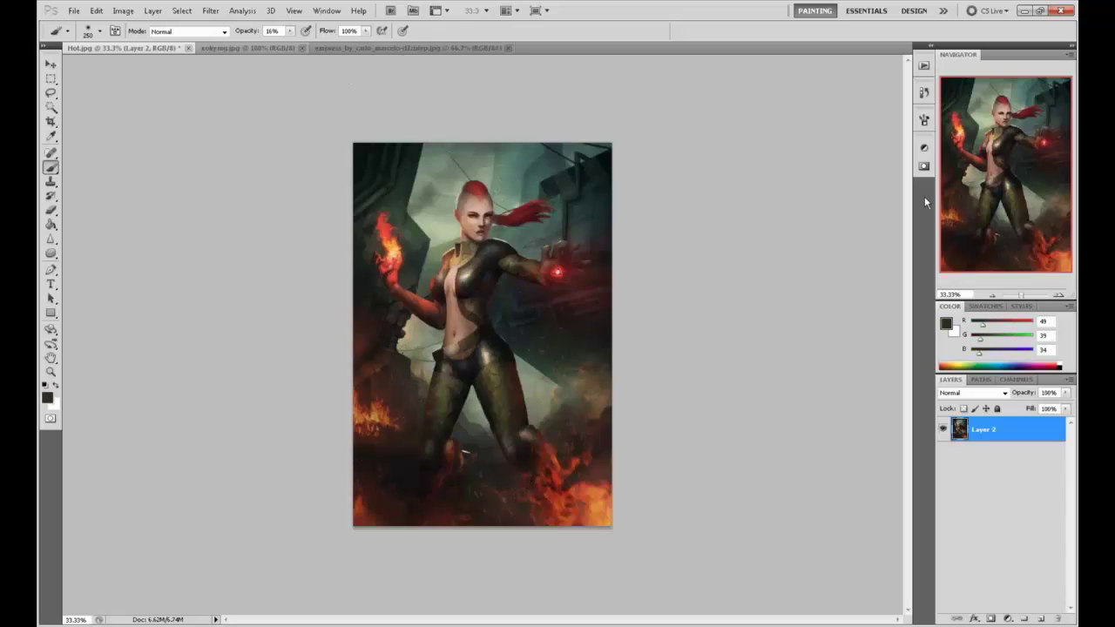
# - Set up a white brush at 100% opacity and 40 px size
pyautogui.click(948, 323)
pyautogui.moveTo(662, 248); pyautogui.dragTo(565, 203)
pyautogui.click(910, 218)
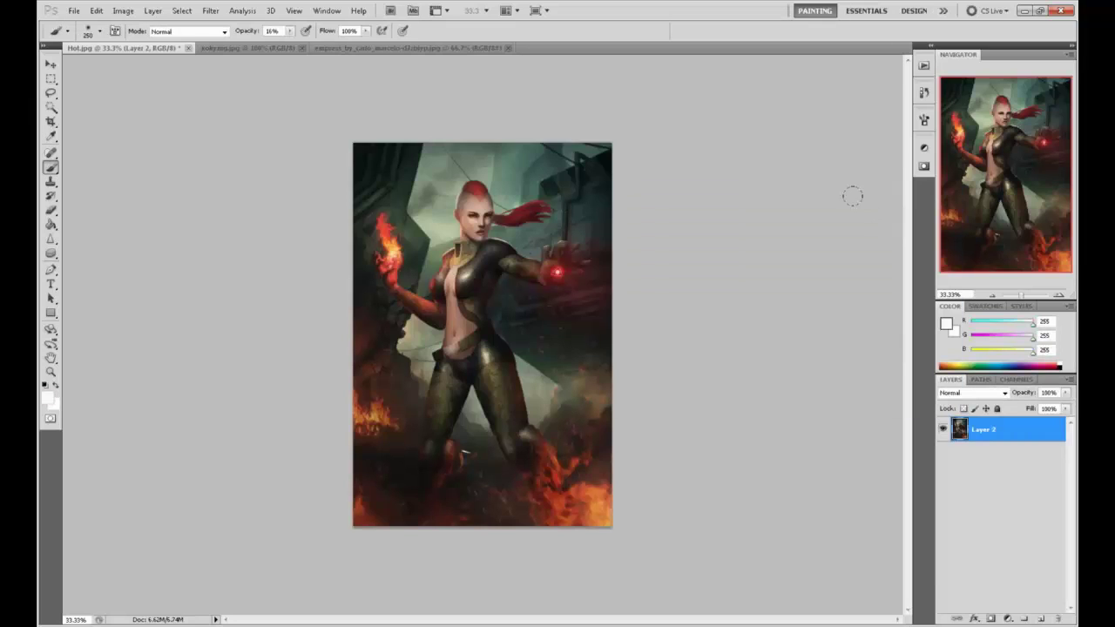
pyautogui.press('0')
pyautogui.press('[')
# - Mark the ponytail, the flaming hand and the smoke and fire areas with white strokes, undoing the marks
pyautogui.moveTo(544, 184); pyautogui.dragTo(566, 190)
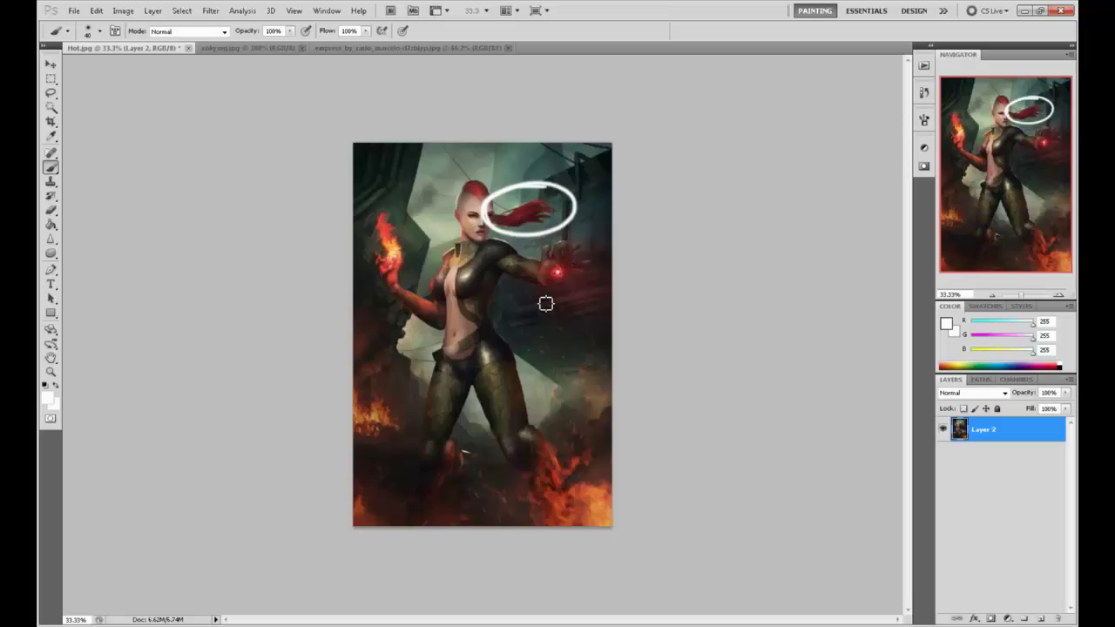
pyautogui.hotkey('ctrl', 'z')
pyautogui.moveTo(402, 212)
pyautogui.mouseDown()
pyautogui.moveTo(386, 276)
pyautogui.moveTo(360, 216)
pyautogui.mouseUp()
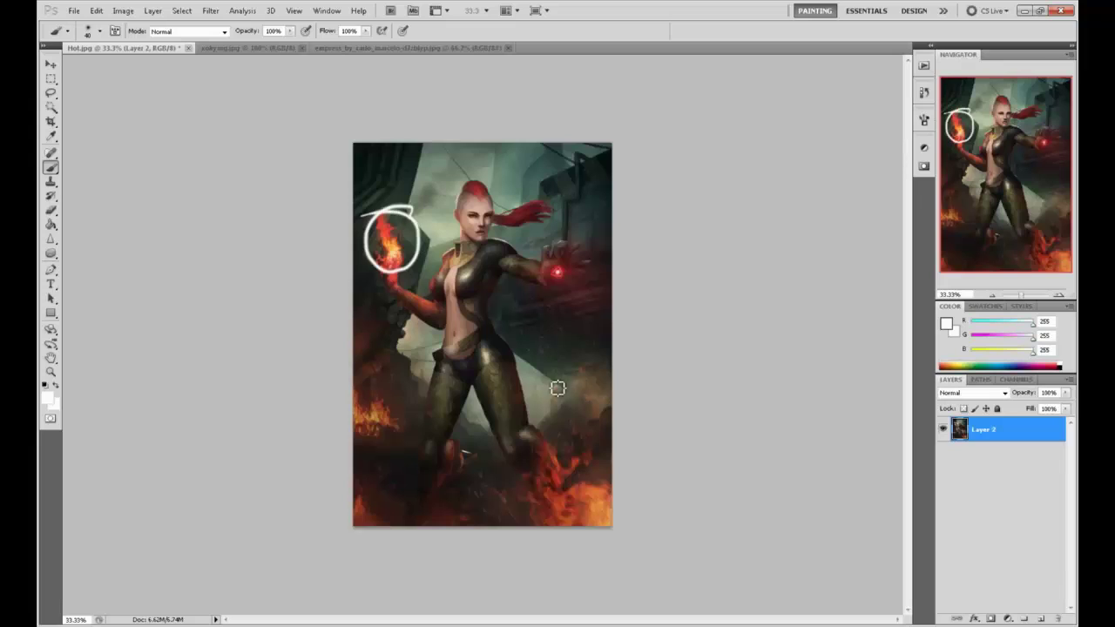
pyautogui.moveTo(592, 409)
pyautogui.mouseDown()
pyautogui.moveTo(570, 497)
pyautogui.moveTo(597, 436)
pyautogui.mouseUp()
pyautogui.hotkey('ctrl', 'z')
pyautogui.moveTo(357, 383); pyautogui.dragTo(285, 449)
pyautogui.hotkey('ctrl', 'z')
pyautogui.hotkey('ctrl', 'alt', 'z')
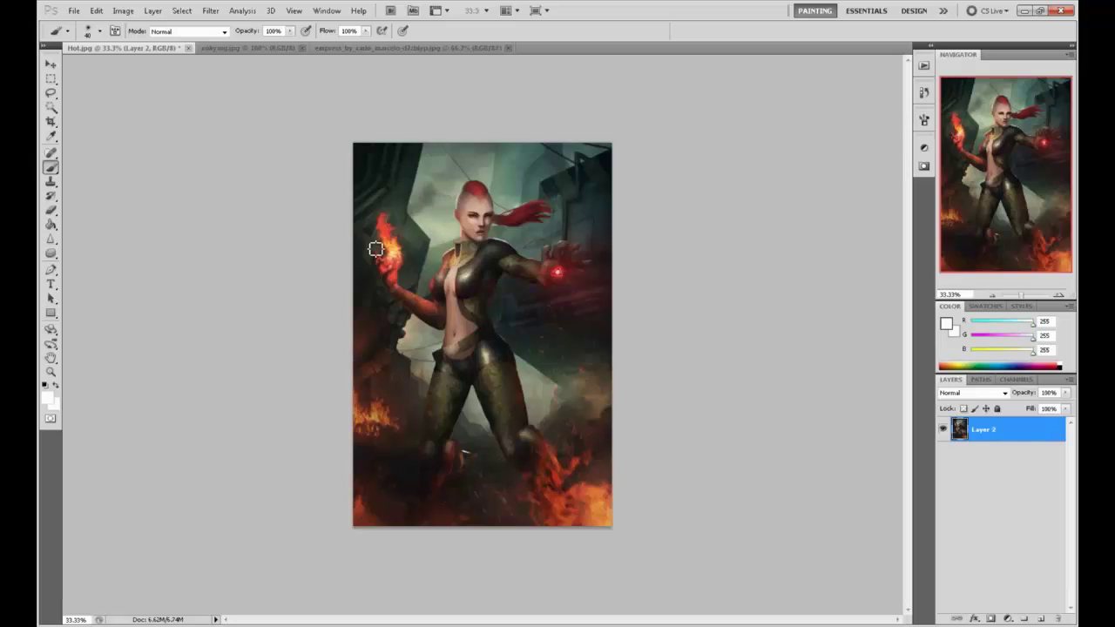
# - Circle the flaming hand with a white brush stroke and undo the circle
pyautogui.moveTo(386, 199); pyautogui.dragTo(355, 260)
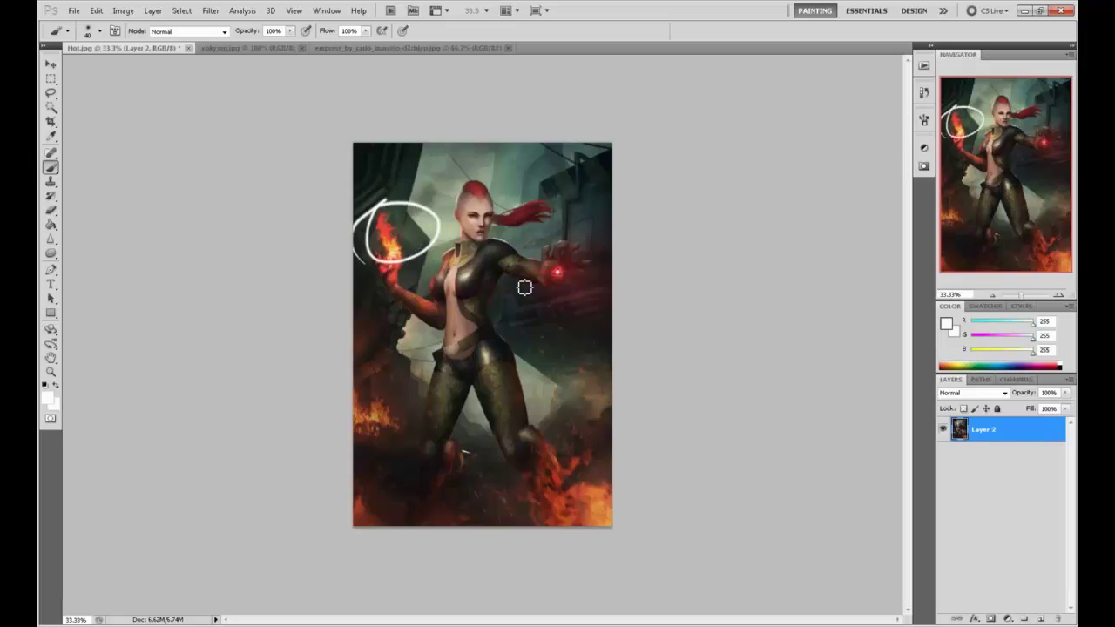
pyautogui.hotkey('ctrl', 'z')
# - Sample the ponytail's dark red and try loose, looping strokes over the woman's torso, arms and legs, undoing them
pyautogui.keyDown('alt'); pyautogui.click(515, 218); pyautogui.keyUp('alt')
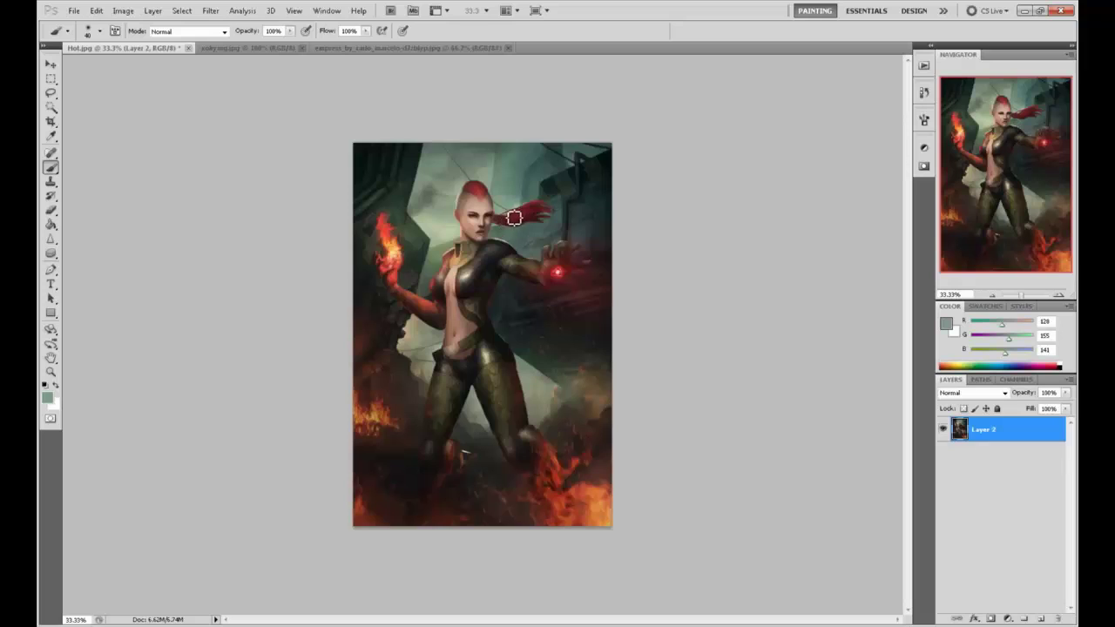
pyautogui.keyDown('alt'); pyautogui.click(511, 208); pyautogui.keyUp('alt')
pyautogui.keyDown('alt'); pyautogui.click(510, 225); pyautogui.keyUp('alt')
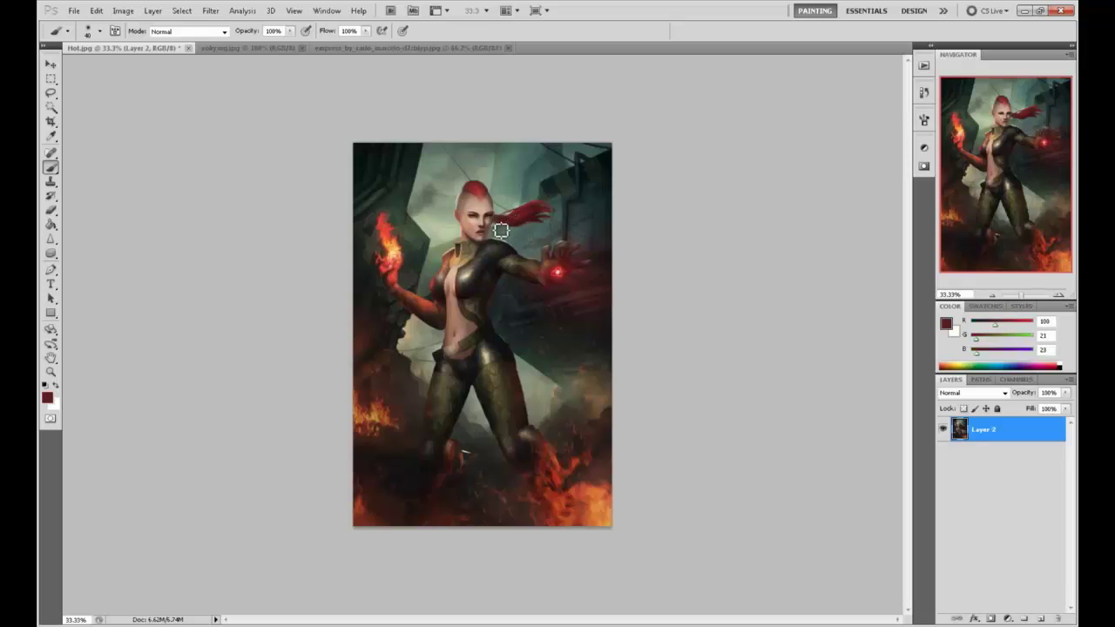
pyautogui.moveTo(464, 236); pyautogui.dragTo(452, 264)
pyautogui.moveTo(453, 310)
pyautogui.mouseDown()
pyautogui.moveTo(492, 306)
pyautogui.moveTo(480, 354)
pyautogui.mouseUp()
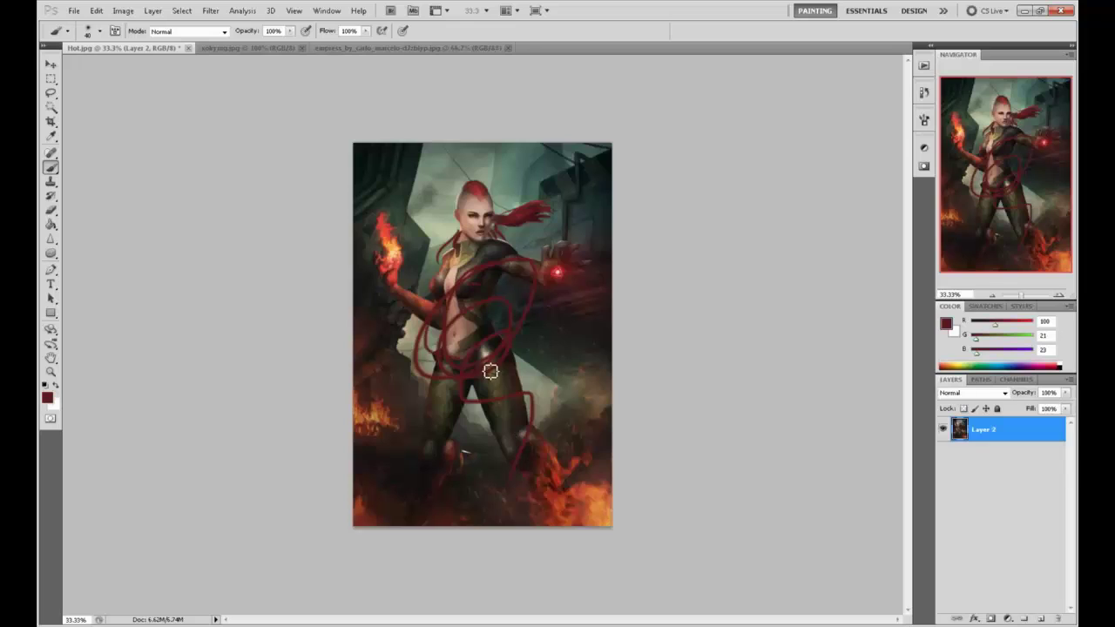
pyautogui.moveTo(489, 372); pyautogui.dragTo(455, 426)
pyautogui.moveTo(487, 234)
pyautogui.mouseDown()
pyautogui.moveTo(438, 277)
pyautogui.moveTo(445, 285)
pyautogui.mouseUp()
pyautogui.hotkey('ctrl', 'alt', 'z')
pyautogui.hotkey('ctrl', 'alt', 'z')
pyautogui.hotkey('ctrl', 'alt', 'z')
pyautogui.hotkey('ctrl', 'alt', 'z')
pyautogui.hotkey('ctrl', 'alt', 'z')
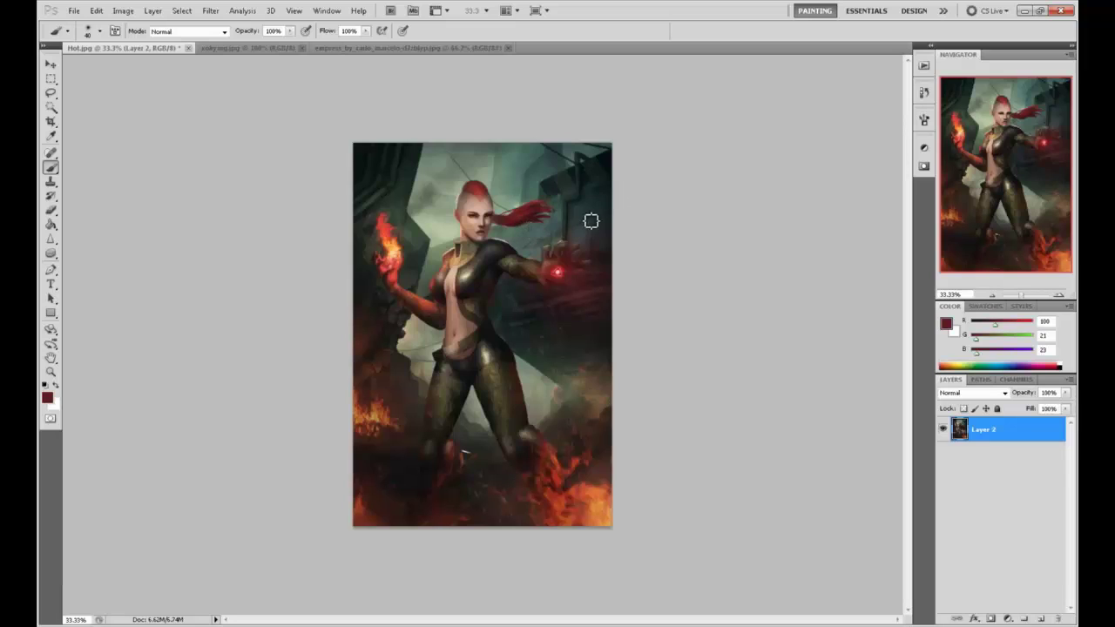
# - Try long dark red strands streaming out from the neck below the ponytail, and undo them
pyautogui.moveTo(595, 214); pyautogui.dragTo(484, 239)
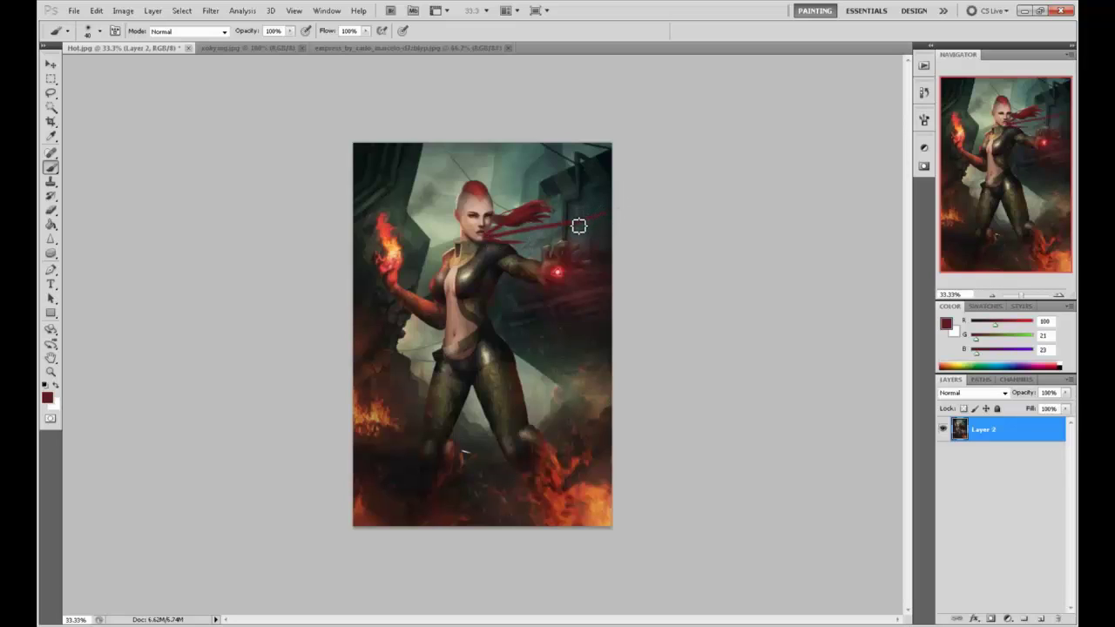
pyautogui.hotkey('ctrl', 'alt', 'z')
pyautogui.hotkey('ctrl', 'alt', 'z')
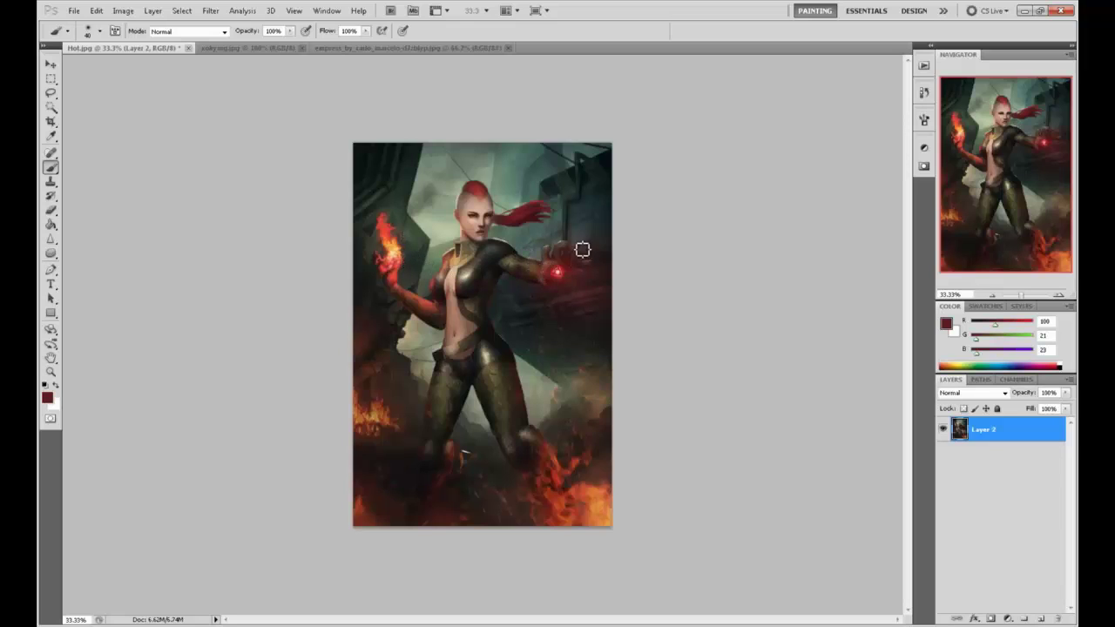
# - Using a sampled pale grey-green, draw arrows to the ponytail and the flaming hand, plus wavy wind lines with an arrow above the ponytail
pyautogui.moveTo(534, 173)
pyautogui.mouseDown()
pyautogui.moveTo(530, 190)
pyautogui.moveTo(543, 194)
pyautogui.mouseUp()
pyautogui.keyDown('alt'); pyautogui.click(435, 162); pyautogui.keyUp('alt')
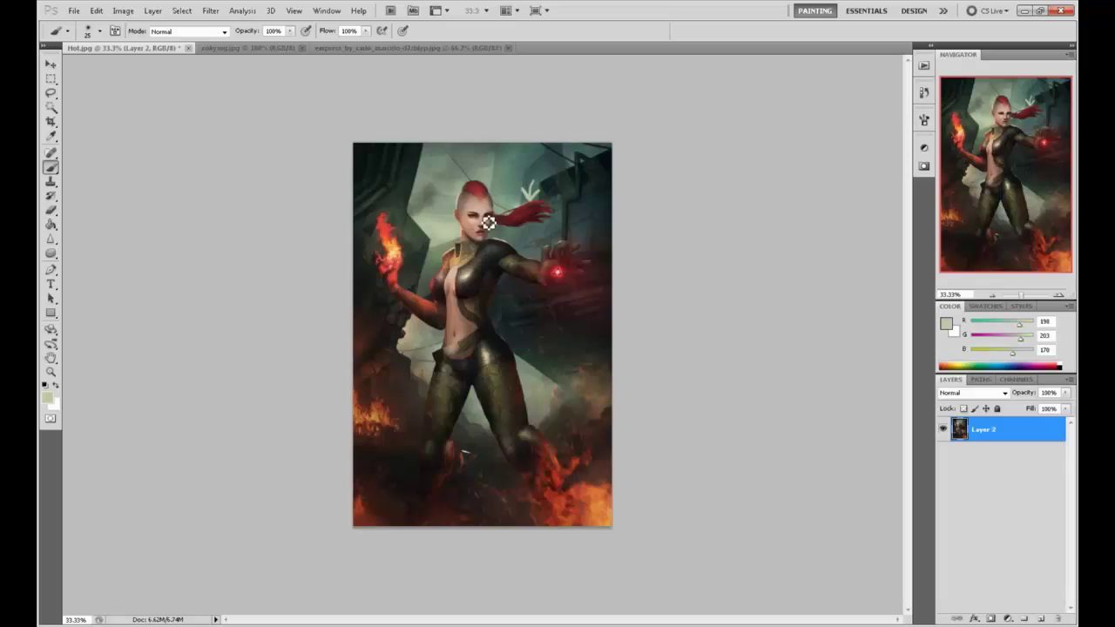
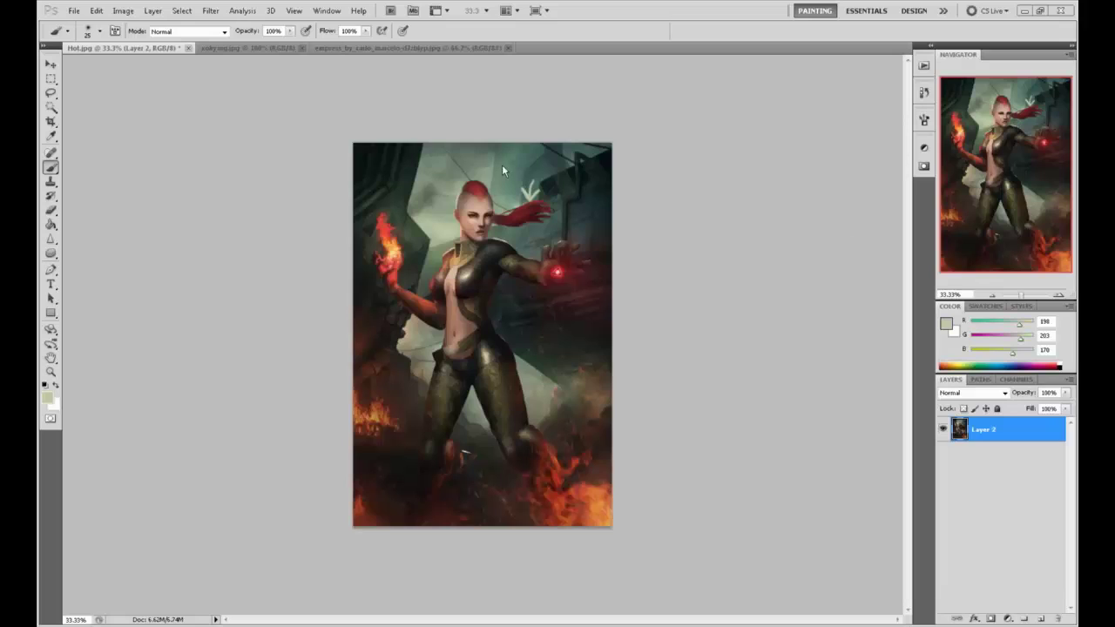
pyautogui.moveTo(508, 163)
pyautogui.mouseDown()
pyautogui.moveTo(403, 233)
pyautogui.moveTo(534, 161)
pyautogui.moveTo(528, 155)
pyautogui.moveTo(536, 164)
pyautogui.mouseUp()
pyautogui.hotkey('ctrl', 'z')
pyautogui.moveTo(529, 155); pyautogui.dragTo(522, 173)
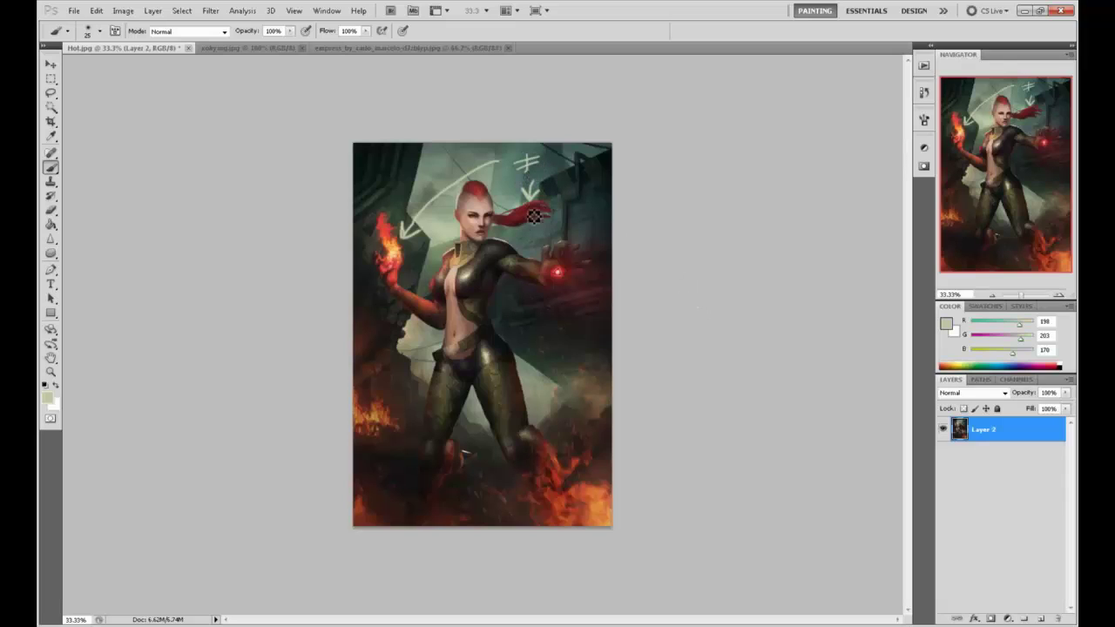
pyautogui.hotkey('ctrl', 'alt', 'z')
pyautogui.hotkey('ctrl', 'alt', 'z')
pyautogui.hotkey('ctrl', 'alt', 'z')
pyautogui.moveTo(513, 158)
pyautogui.mouseDown()
pyautogui.moveTo(544, 158)
pyautogui.moveTo(535, 179)
pyautogui.moveTo(546, 173)
pyautogui.mouseUp()
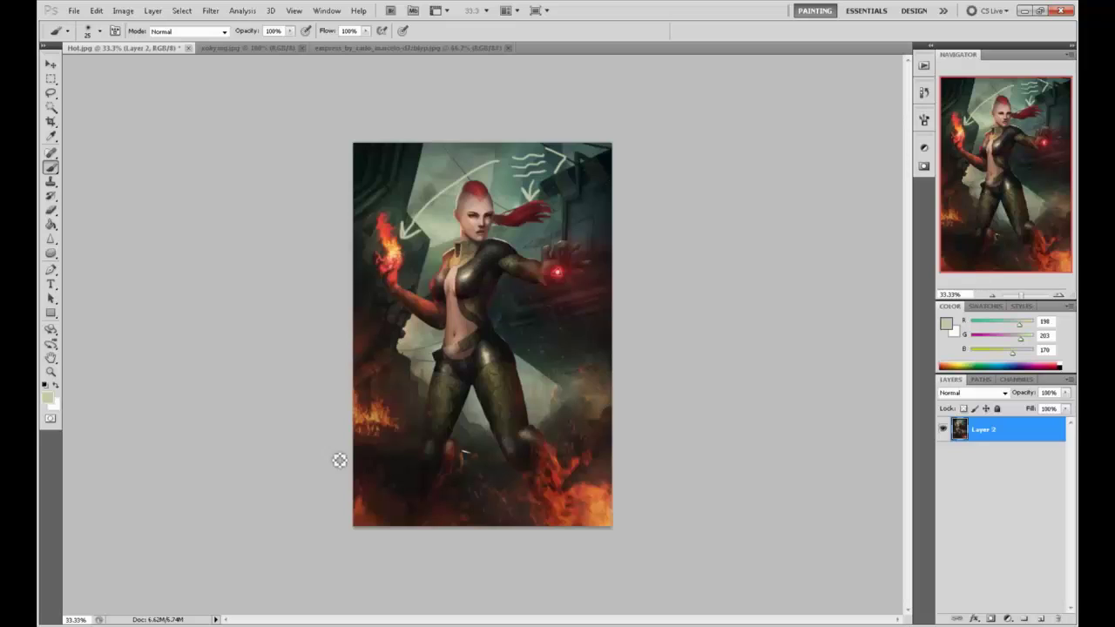
# - Compare the retouched painting with its original Hot.jpg snapshot and earlier brush states in the history, ending on the latest state
pyautogui.click(925, 94)
pyautogui.click(789, 254)
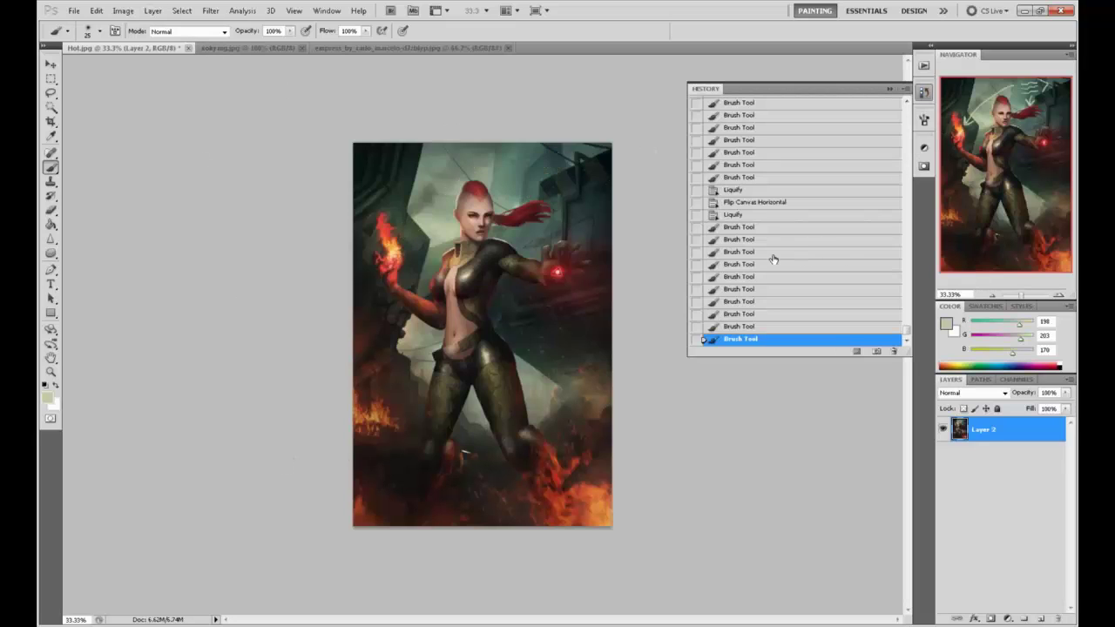
pyautogui.moveTo(909, 329); pyautogui.dragTo(906, 111)
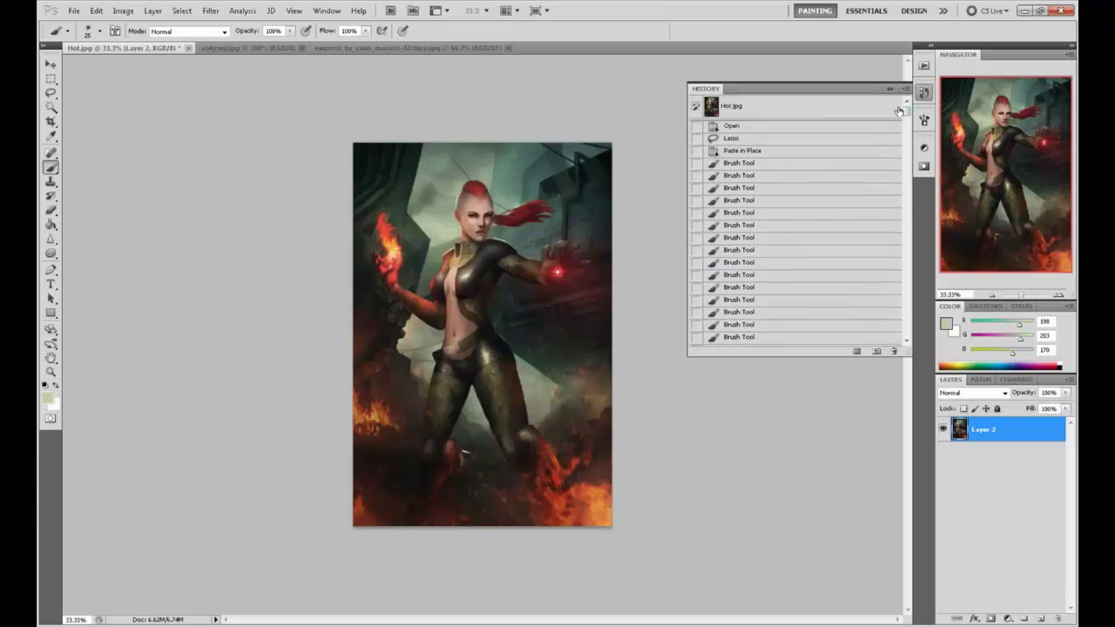
pyautogui.click(857, 106)
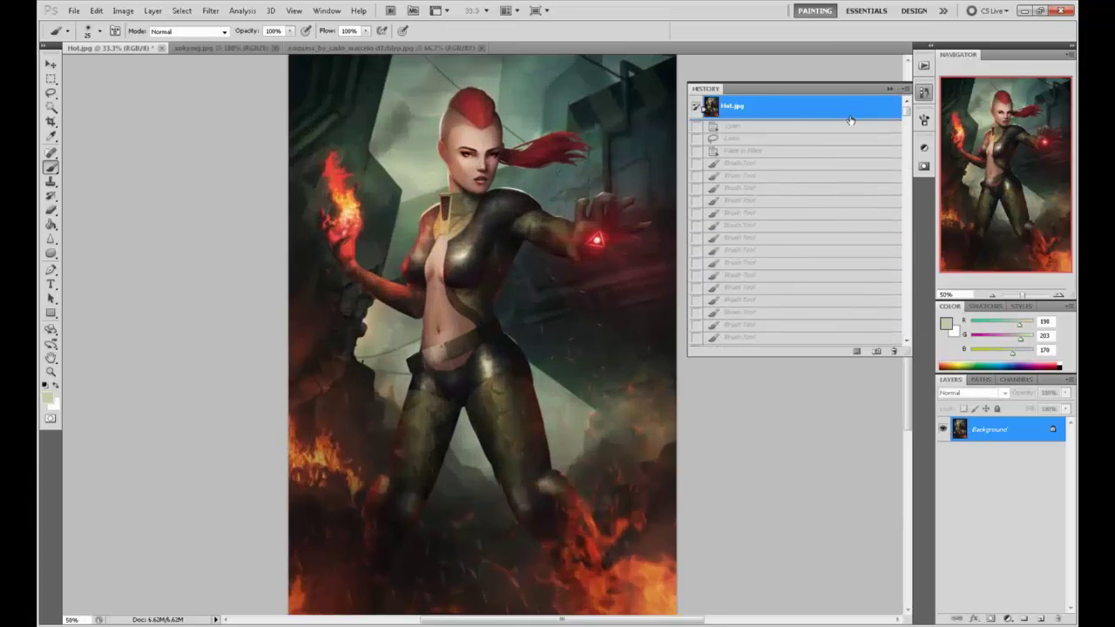
pyautogui.hotkey('ctrl', '+')
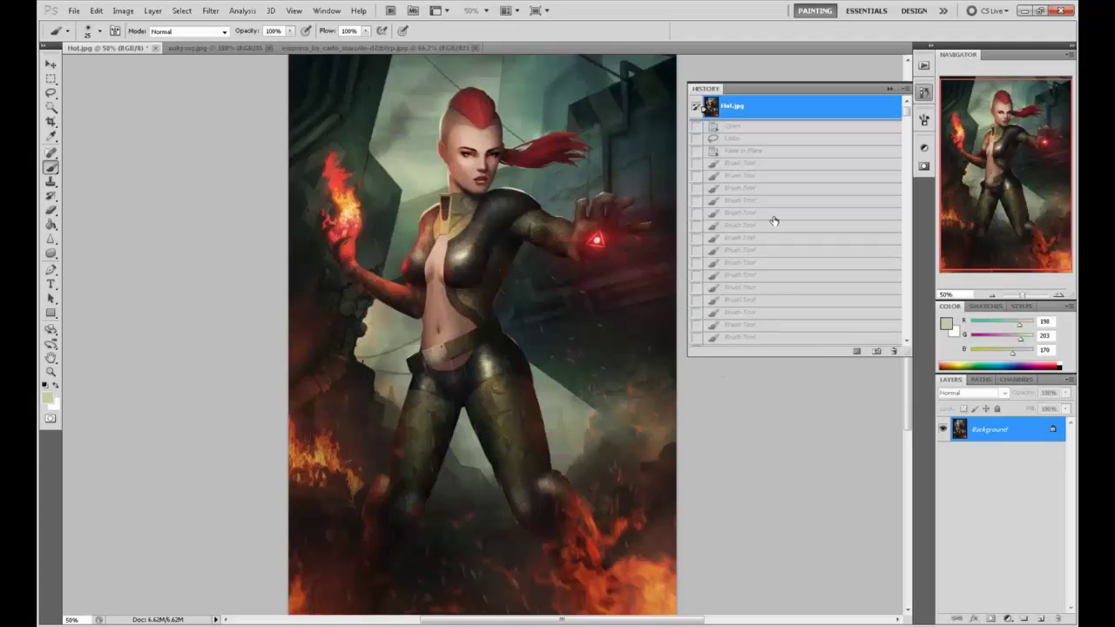
pyautogui.moveTo(905, 112); pyautogui.dragTo(921, 349)
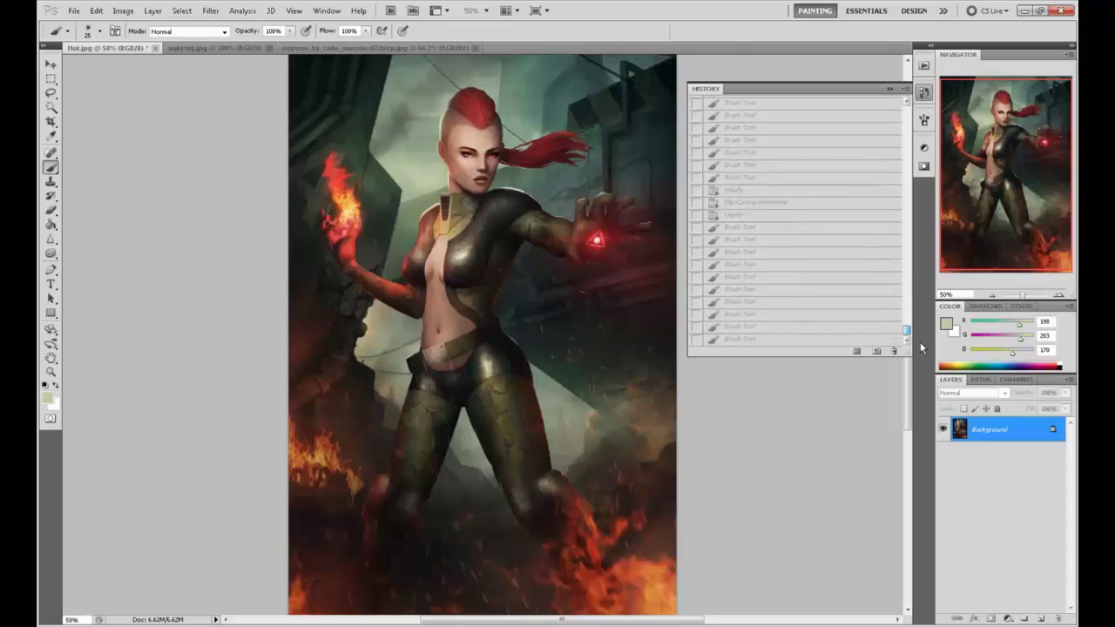
pyautogui.click(789, 342)
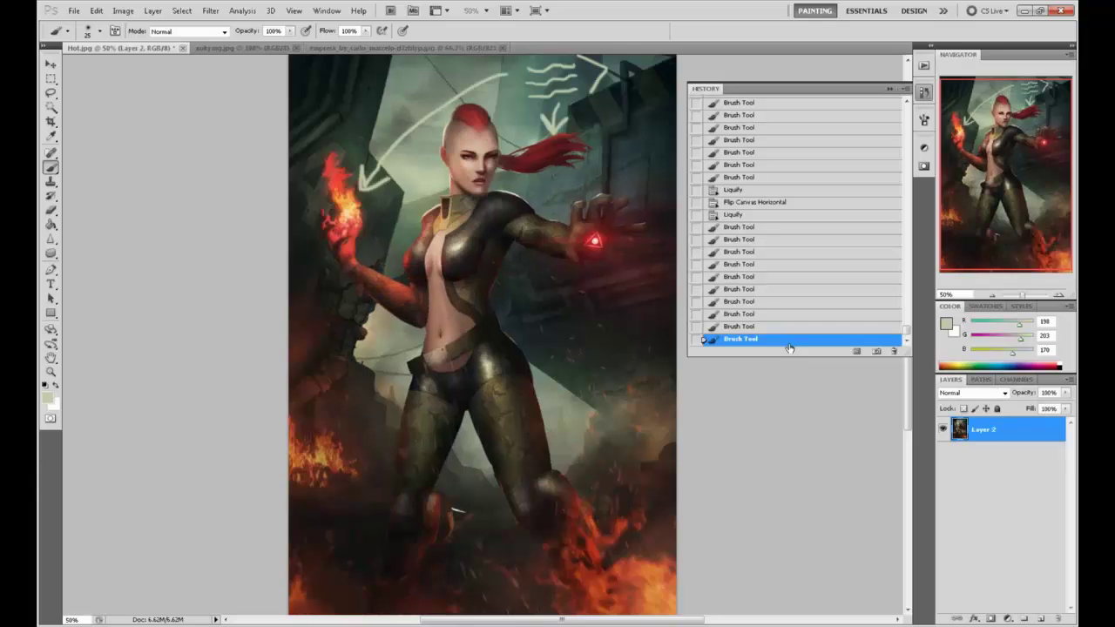
pyautogui.click(782, 250)
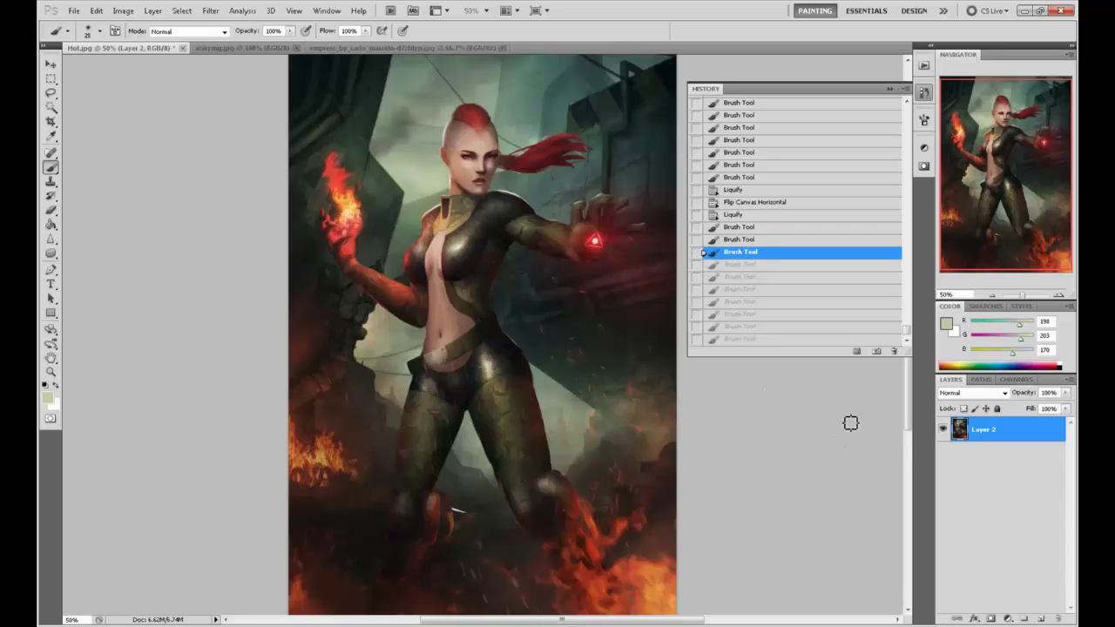
pyautogui.click(814, 327)
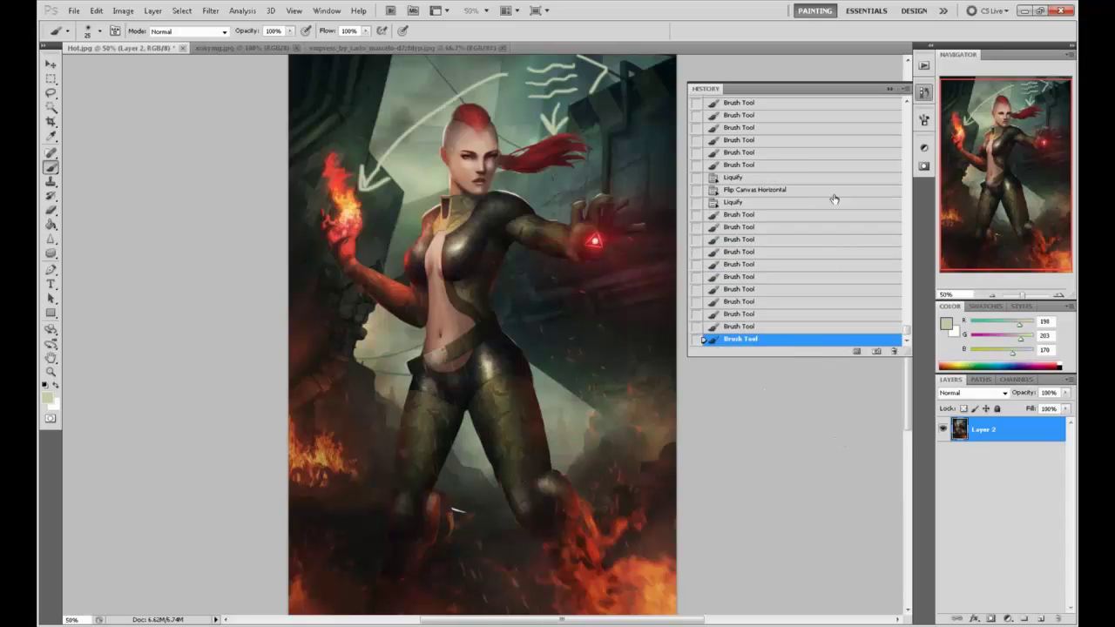
pyautogui.click(889, 89)
# - Flatten Hot.jpg to a single background layer and close the document with its changes saved
pyautogui.click(182, 48)
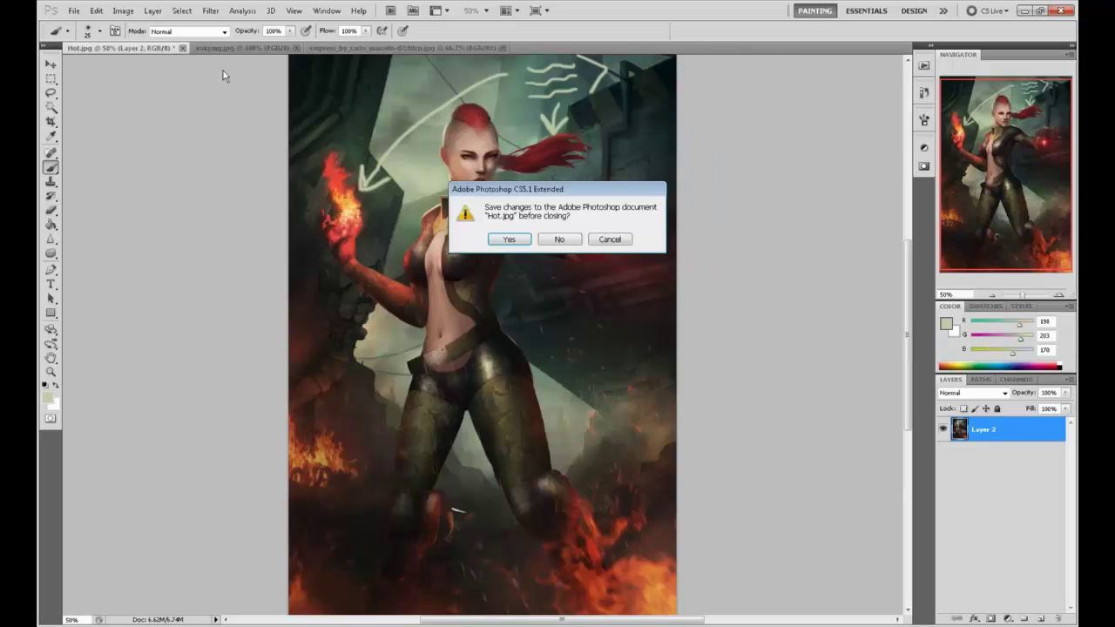
pyautogui.click(620, 240)
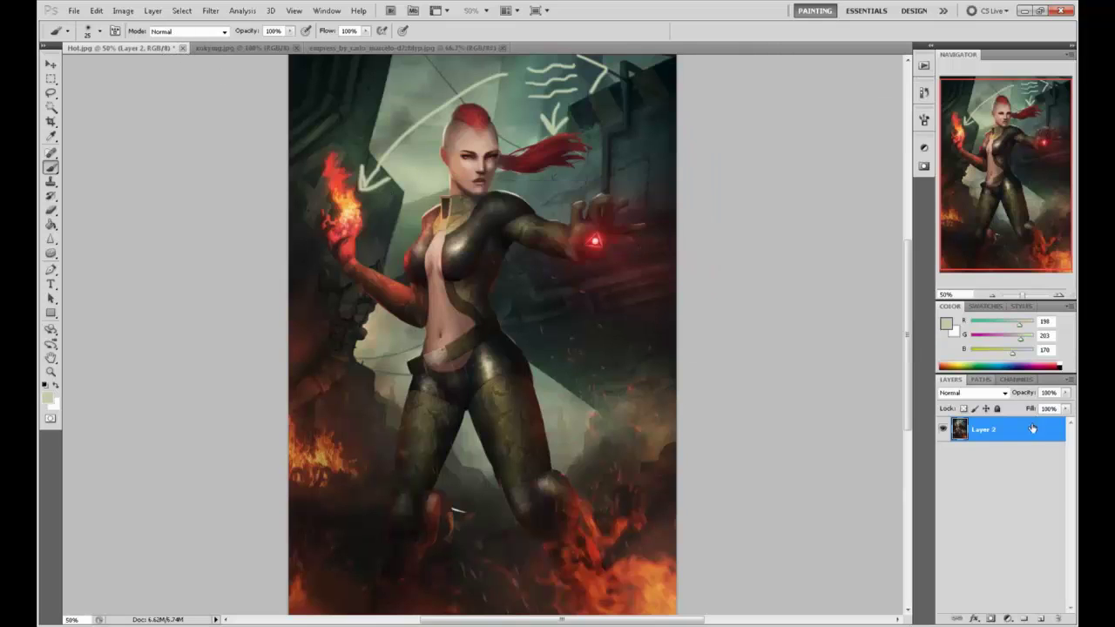
pyautogui.click(1069, 379)
pyautogui.click(975, 424)
pyautogui.click(156, 48)
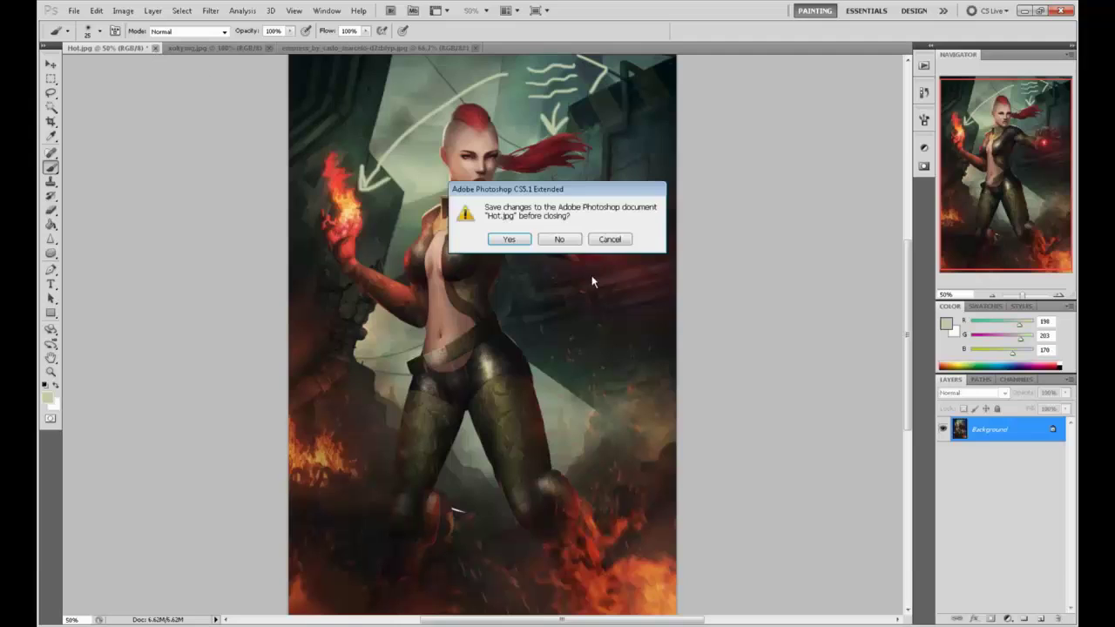
pyautogui.click(510, 237)
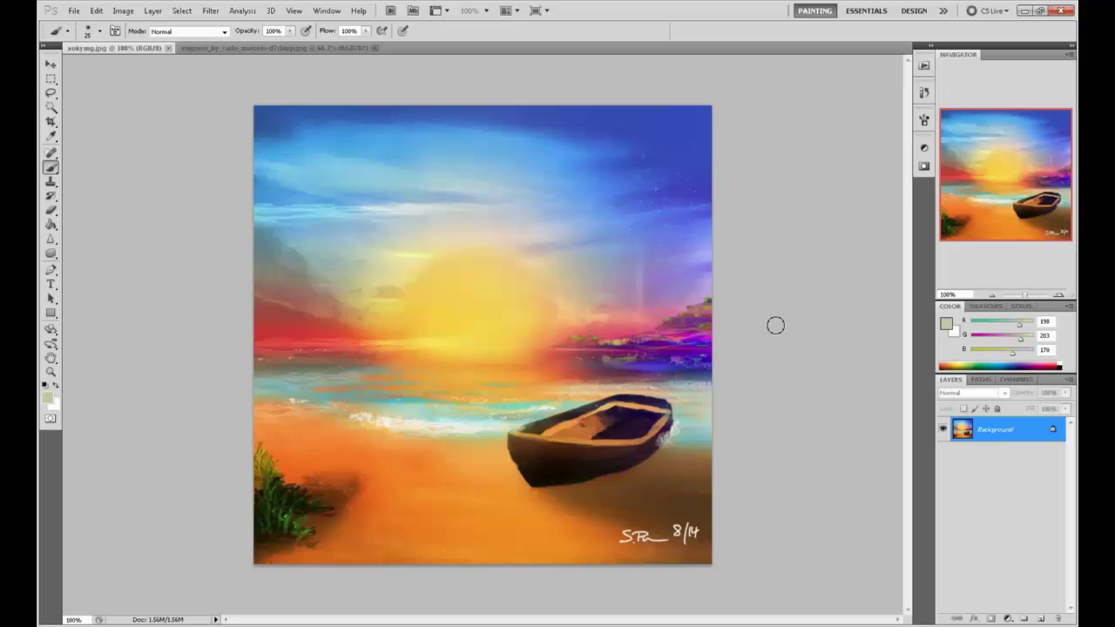
# - Set the foreground colour to white and write "Style" with a double underline in the dark blue sky of the sunset painting
pyautogui.click(946, 324)
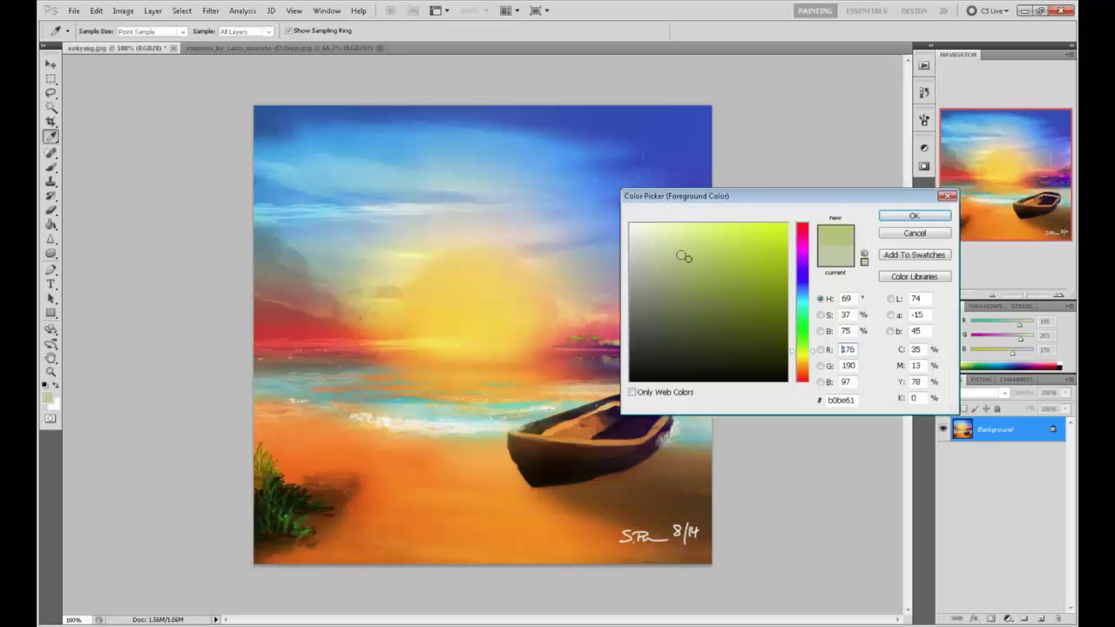
pyautogui.moveTo(682, 255); pyautogui.dragTo(614, 186)
pyautogui.click(894, 217)
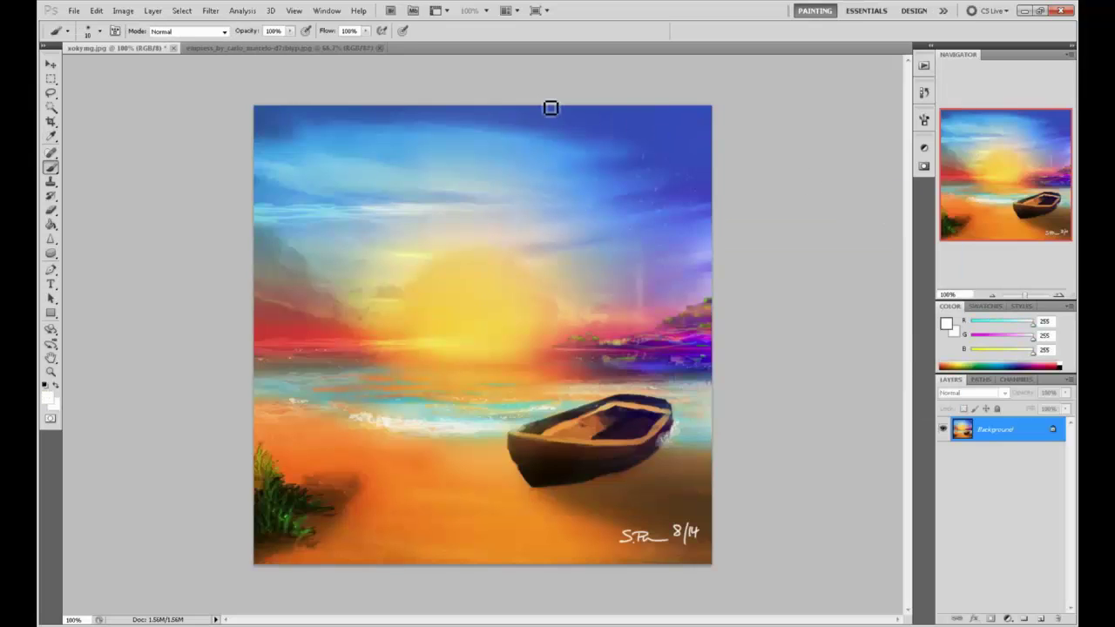
pyautogui.moveTo(573, 115)
pyautogui.mouseDown()
pyautogui.moveTo(574, 127)
pyautogui.moveTo(658, 135)
pyautogui.mouseUp()
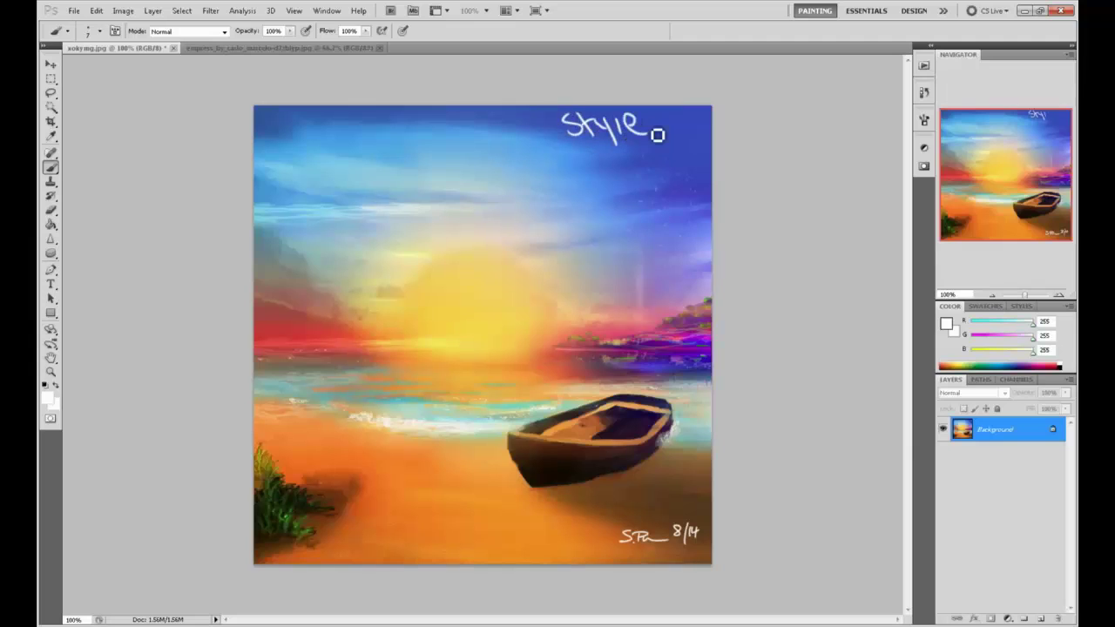
pyautogui.moveTo(578, 160); pyautogui.dragTo(644, 143)
pyautogui.moveTo(579, 166); pyautogui.dragTo(645, 149)
# - Draw six loose white directional strokes radiating across the sky and sun toward the sea and the purple shore
pyautogui.moveTo(392, 183); pyautogui.dragTo(509, 177)
pyautogui.moveTo(550, 170); pyautogui.dragTo(421, 296)
pyautogui.moveTo(554, 223); pyautogui.dragTo(473, 377)
pyautogui.moveTo(586, 244); pyautogui.dragTo(605, 383)
pyautogui.moveTo(671, 187); pyautogui.dragTo(712, 202)
pyautogui.moveTo(684, 265); pyautogui.dragTo(711, 300)
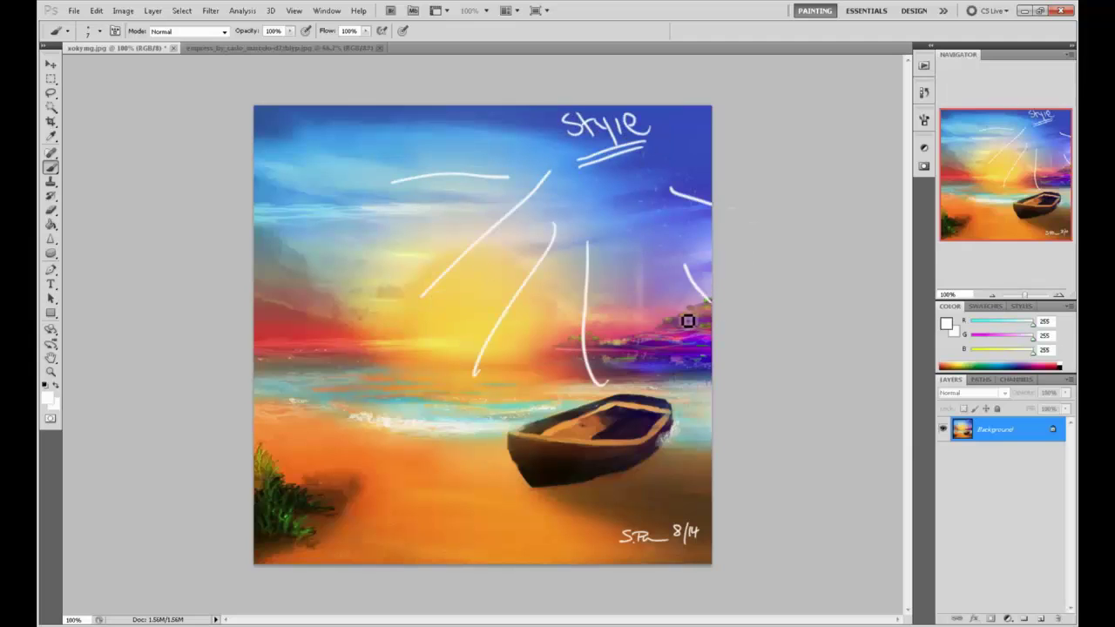
# - Draw a white arrow from the signature to the boat, and circle the grass clump on the sand
pyautogui.moveTo(684, 533); pyautogui.dragTo(642, 481)
pyautogui.moveTo(641, 482)
pyautogui.mouseDown()
pyautogui.moveTo(640, 523)
pyautogui.moveTo(680, 498)
pyautogui.mouseUp()
pyautogui.moveTo(655, 388)
pyautogui.mouseDown()
pyautogui.moveTo(529, 430)
pyautogui.moveTo(648, 484)
pyautogui.moveTo(612, 403)
pyautogui.moveTo(545, 481)
pyautogui.moveTo(676, 413)
pyautogui.moveTo(502, 461)
pyautogui.moveTo(670, 456)
pyautogui.moveTo(525, 426)
pyautogui.moveTo(626, 469)
pyautogui.mouseUp()
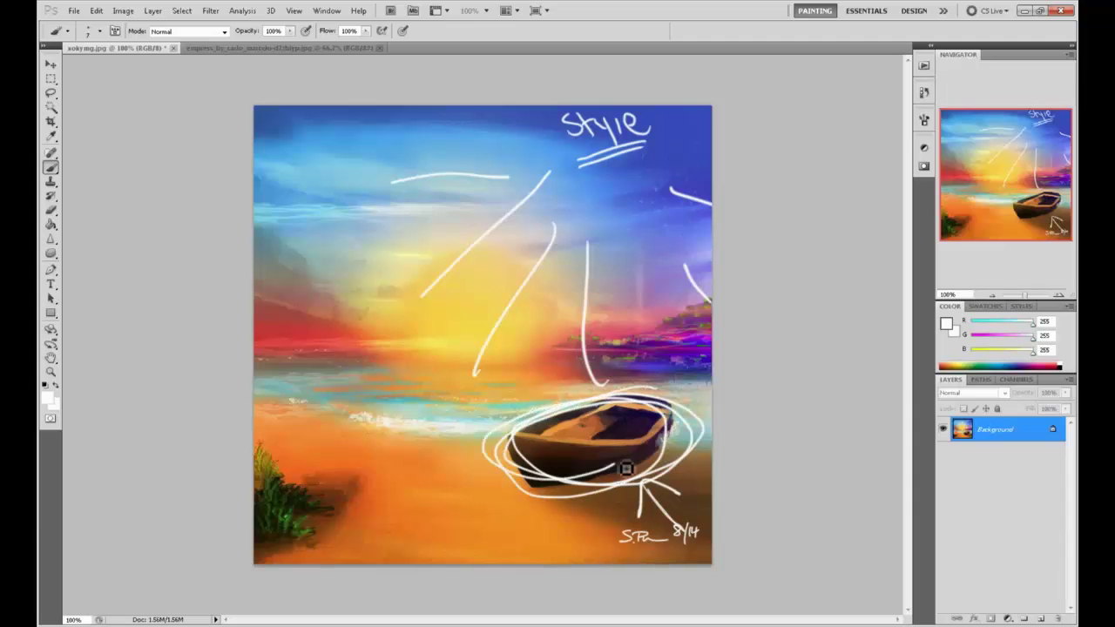
pyautogui.hotkey('ctrl', 'z')
pyautogui.moveTo(299, 448)
pyautogui.mouseDown()
pyautogui.moveTo(224, 482)
pyautogui.moveTo(319, 567)
pyautogui.moveTo(295, 444)
pyautogui.moveTo(352, 488)
pyautogui.mouseUp()
# - Trace the curved shoreline through the boat and mark the horizon with a straight white line across the painting
pyautogui.moveTo(292, 417)
pyautogui.mouseDown()
pyautogui.moveTo(446, 445)
pyautogui.moveTo(702, 405)
pyautogui.mouseUp()
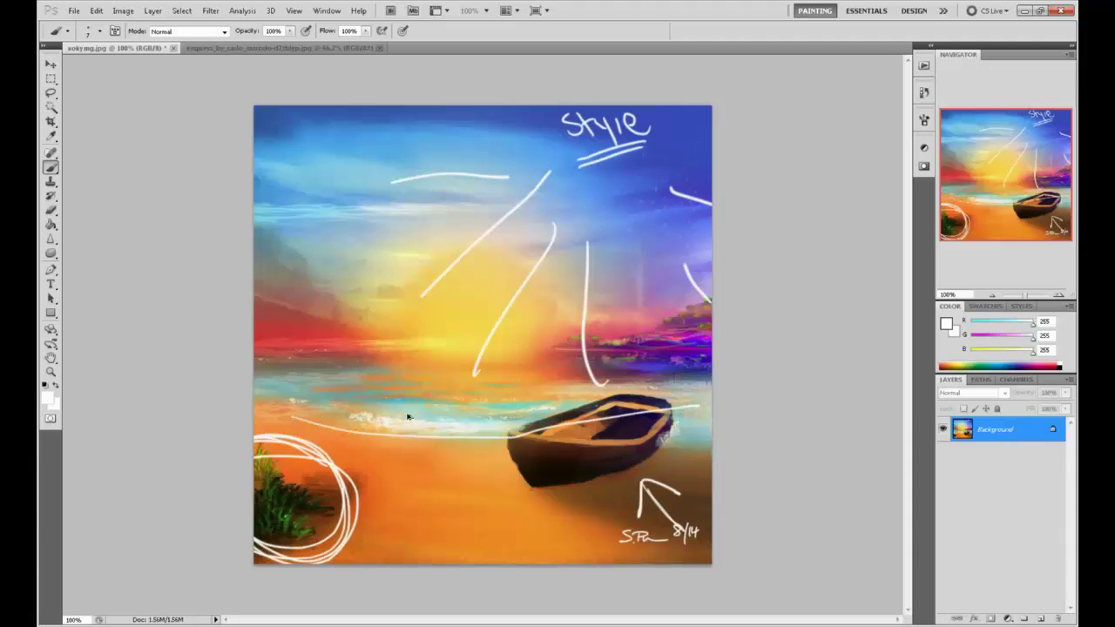
pyautogui.hotkey('ctrl', 'z')
pyautogui.moveTo(321, 408); pyautogui.dragTo(726, 423)
pyautogui.moveTo(719, 346); pyautogui.dragTo(223, 361)
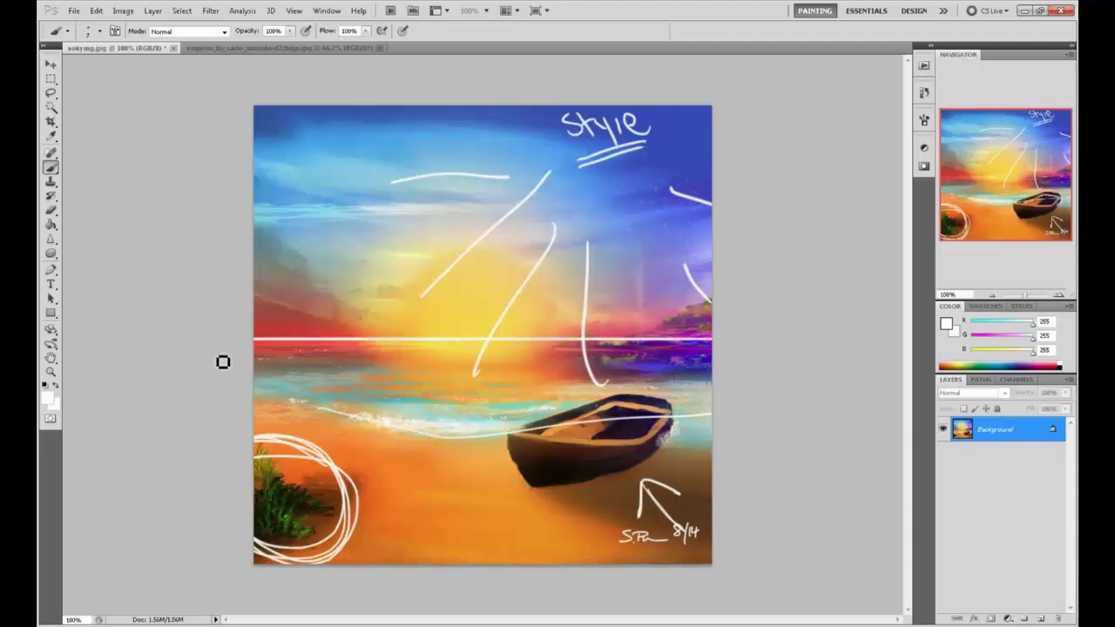
# - Add white arrows pointing down to both sides of the horizon line and one pointing to the boat's bow
pyautogui.moveTo(636, 296); pyautogui.dragTo(625, 333)
pyautogui.moveTo(611, 304); pyautogui.dragTo(652, 320)
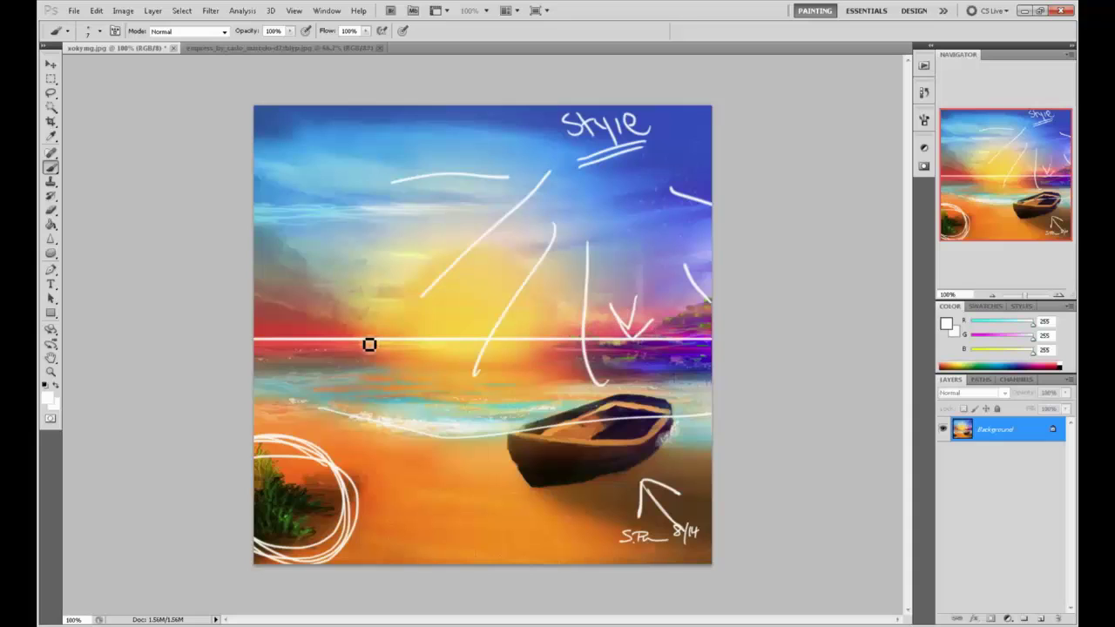
pyautogui.moveTo(344, 310)
pyautogui.mouseDown()
pyautogui.moveTo(345, 334)
pyautogui.moveTo(361, 314)
pyautogui.mouseUp()
pyautogui.moveTo(492, 524)
pyautogui.mouseDown()
pyautogui.moveTo(520, 490)
pyautogui.moveTo(513, 514)
pyautogui.mouseUp()
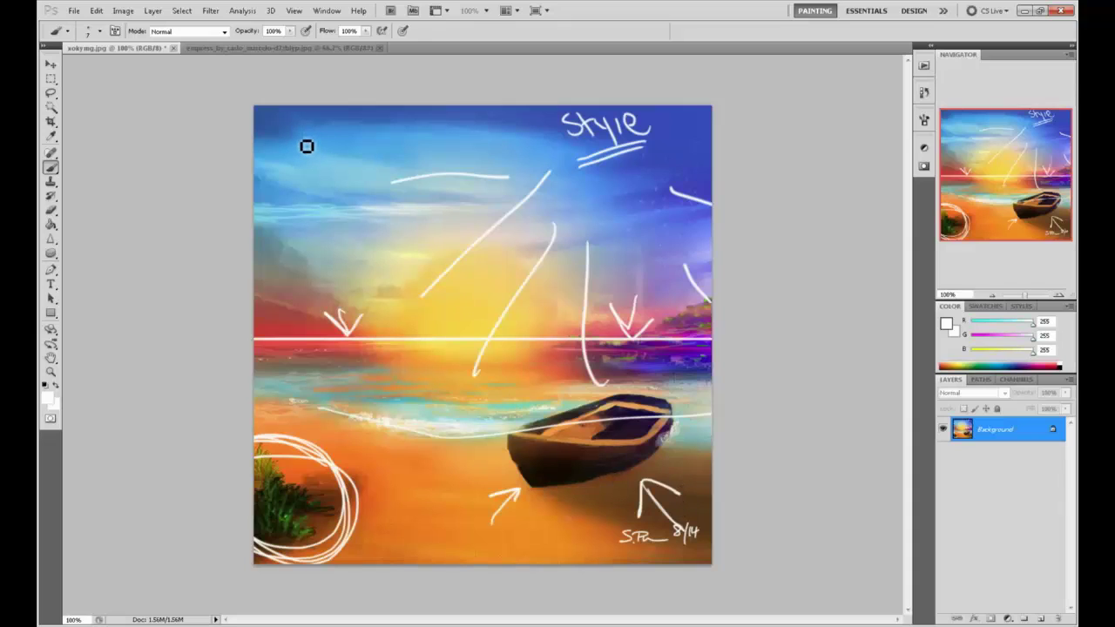
# - Write the notes "horizon line" and, behind a hooked arrow, perspective and "VP" in the light blue sky
pyautogui.moveTo(297, 133)
pyautogui.mouseDown()
pyautogui.moveTo(341, 149)
pyautogui.moveTo(338, 137)
pyautogui.moveTo(349, 148)
pyautogui.moveTo(398, 142)
pyautogui.moveTo(396, 131)
pyautogui.moveTo(426, 129)
pyautogui.mouseUp()
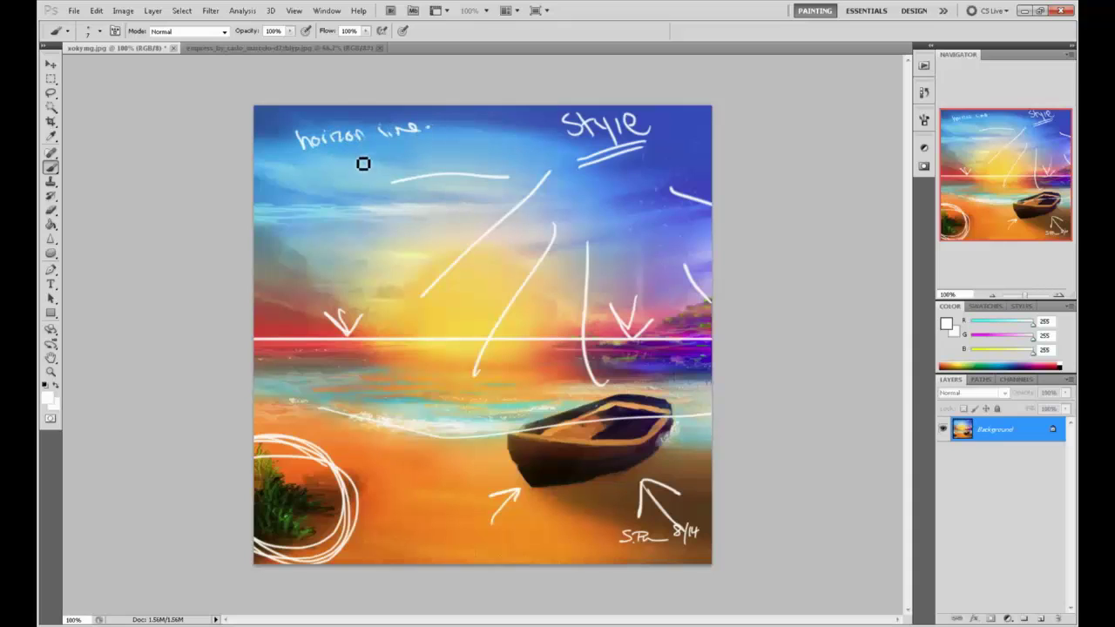
pyautogui.moveTo(352, 151)
pyautogui.mouseDown()
pyautogui.moveTo(369, 179)
pyautogui.moveTo(401, 177)
pyautogui.moveTo(407, 164)
pyautogui.moveTo(444, 161)
pyautogui.moveTo(455, 141)
pyautogui.moveTo(488, 152)
pyautogui.moveTo(490, 141)
pyautogui.moveTo(496, 163)
pyautogui.moveTo(520, 139)
pyautogui.mouseUp()
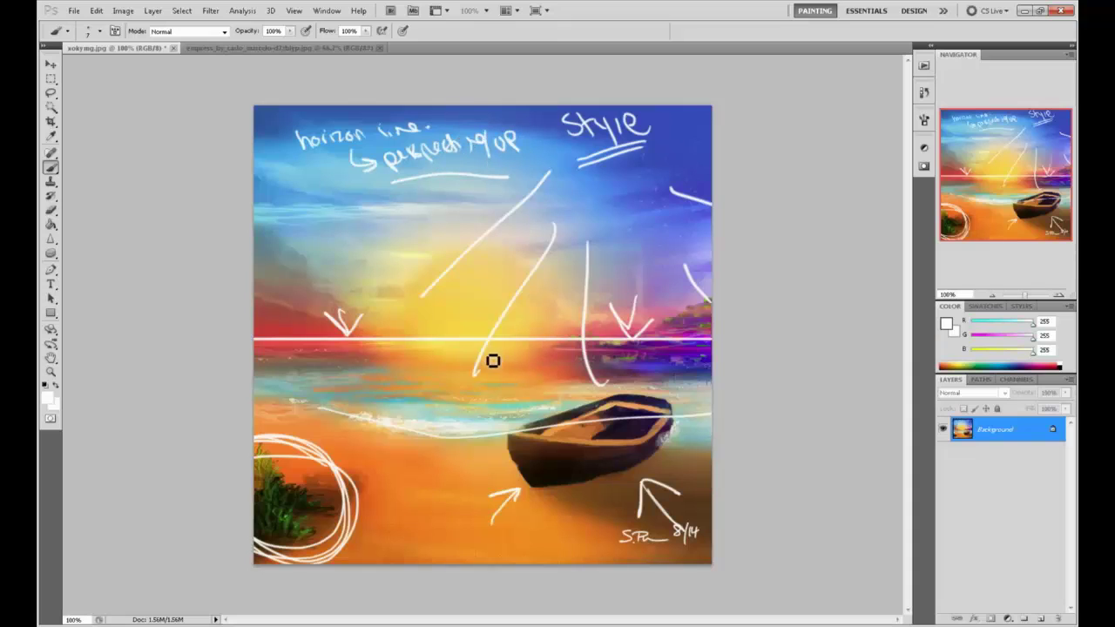
# - Mark a vanishing point at the middle of the horizon line and draw two straight perspective lines from it across the beach
pyautogui.moveTo(485, 339); pyautogui.dragTo(490, 341)
pyautogui.keyDown('shift'); pyautogui.click(215, 483); pyautogui.keyUp('shift')
pyautogui.click(485, 341)
pyautogui.keyDown('shift'); pyautogui.click(462, 598); pyautogui.keyUp('shift')
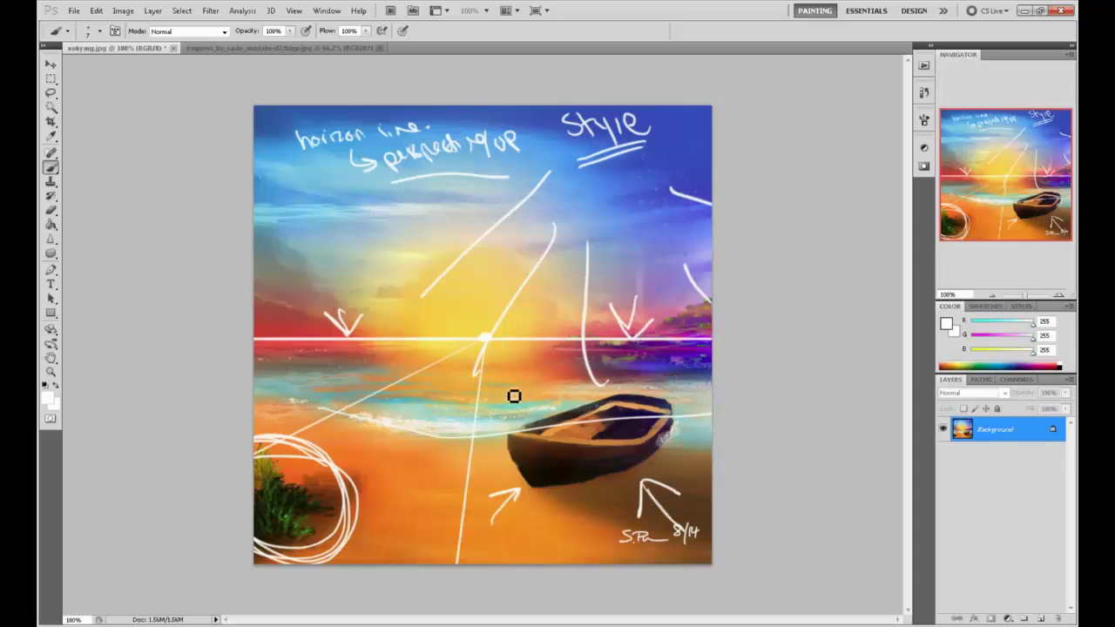
# - Draw two more straight perspective lines from the vanishing point, one through the boat and one toward the shoreline beyond it
pyautogui.click(485, 340)
pyautogui.keyDown('shift'); pyautogui.click(670, 592); pyautogui.keyUp('shift')
pyautogui.click(486, 341)
pyautogui.keyDown('shift'); pyautogui.click(768, 450); pyautogui.keyUp('shift')
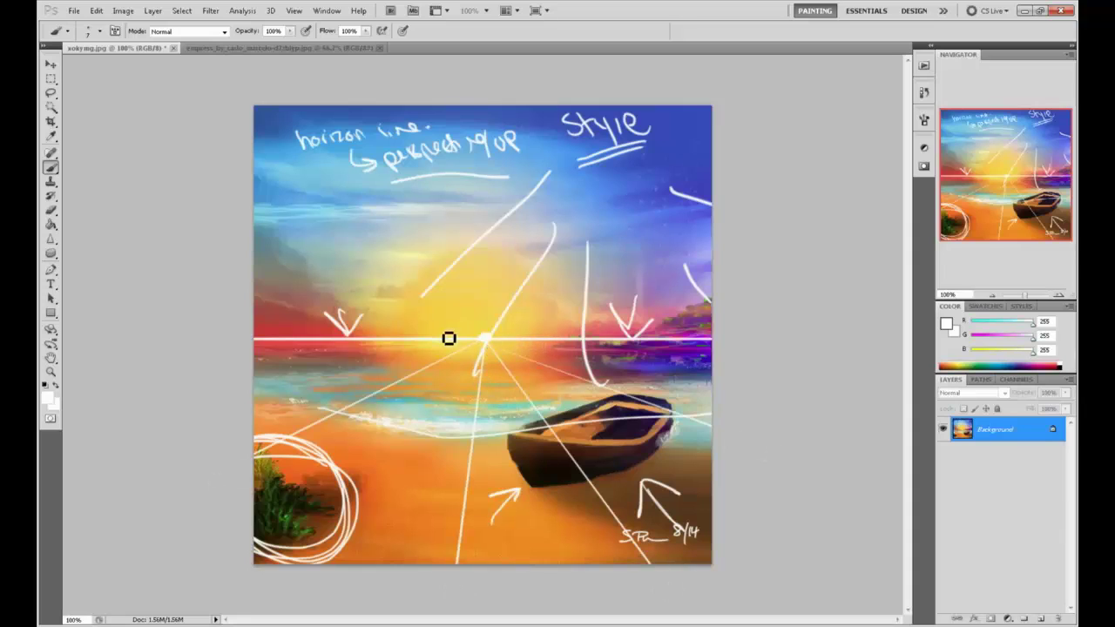
# - Draw three straight horizontal lines across the painting: just below the horizon, through the water and across the foreground sand
pyautogui.moveTo(254, 349); pyautogui.dragTo(773, 378)
pyautogui.moveTo(252, 394); pyautogui.dragTo(807, 428)
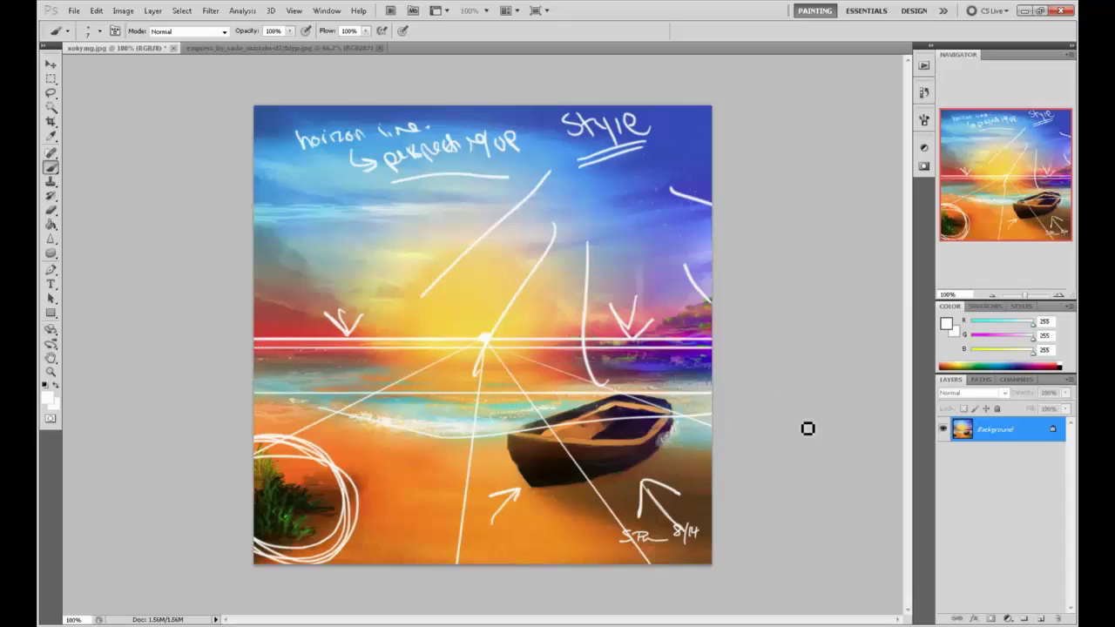
pyautogui.moveTo(229, 522); pyautogui.dragTo(639, 566)
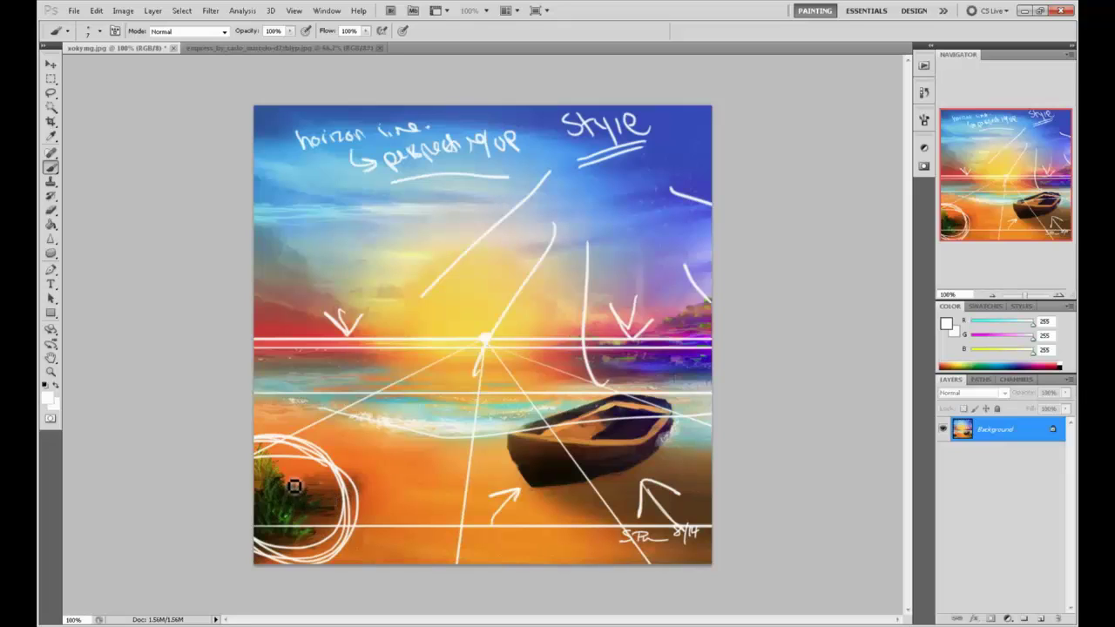
# - Mark the grass with a jagged line and the sky above the boat with strokes, and undo them with the horizontal lines
pyautogui.moveTo(293, 469)
pyautogui.mouseDown()
pyautogui.moveTo(269, 494)
pyautogui.moveTo(287, 484)
pyautogui.moveTo(271, 460)
pyautogui.moveTo(324, 512)
pyautogui.mouseUp()
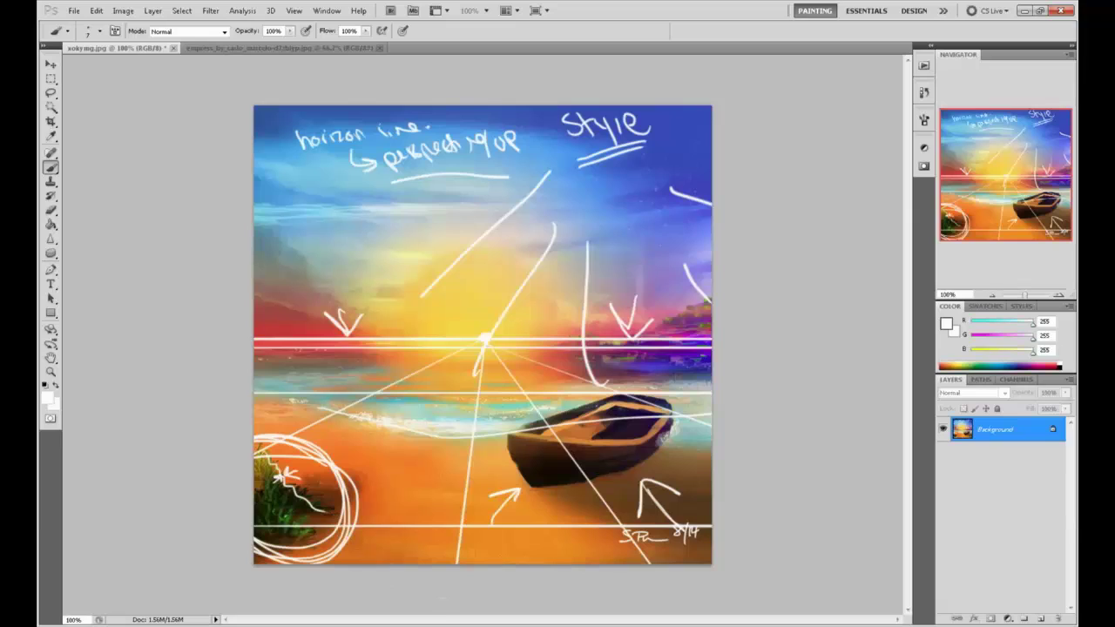
pyautogui.hotkey('ctrl', 'z')
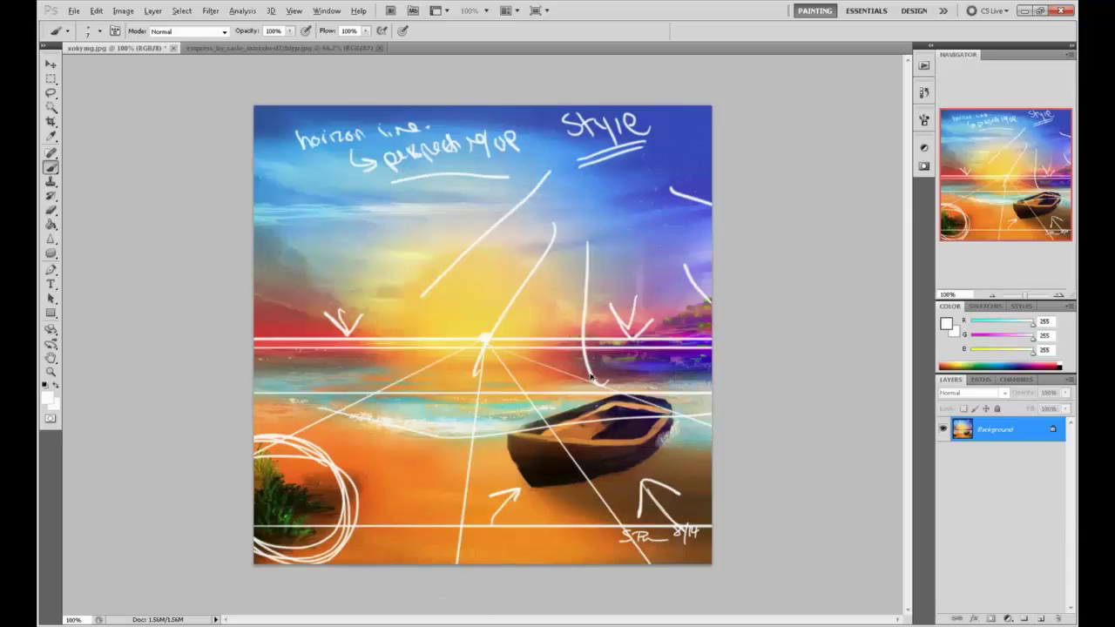
pyautogui.press('alt')
pyautogui.moveTo(627, 248); pyautogui.dragTo(612, 323)
pyautogui.moveTo(599, 285); pyautogui.dragTo(629, 308)
pyautogui.hotkey('ctrl', 'alt', 'z')
pyautogui.hotkey('ctrl', 'alt', 'z')
pyautogui.hotkey('ctrl', 'alt', 'z')
pyautogui.hotkey('ctrl', 'alt', 'z')
pyautogui.hotkey('ctrl', 'alt', 'z')
pyautogui.hotkey('ctrl', 'alt', 'z')
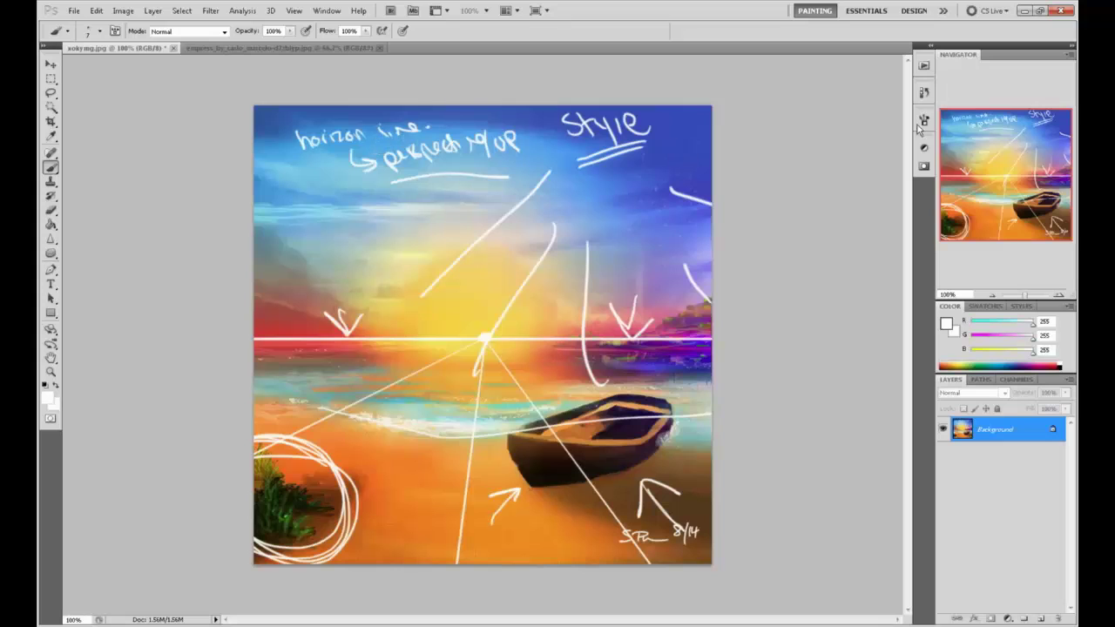
# - Revert the beach painting to its Open history state, and undo a test stroke curved across the water
pyautogui.click(924, 91)
pyautogui.scroll(10, 810, 135)
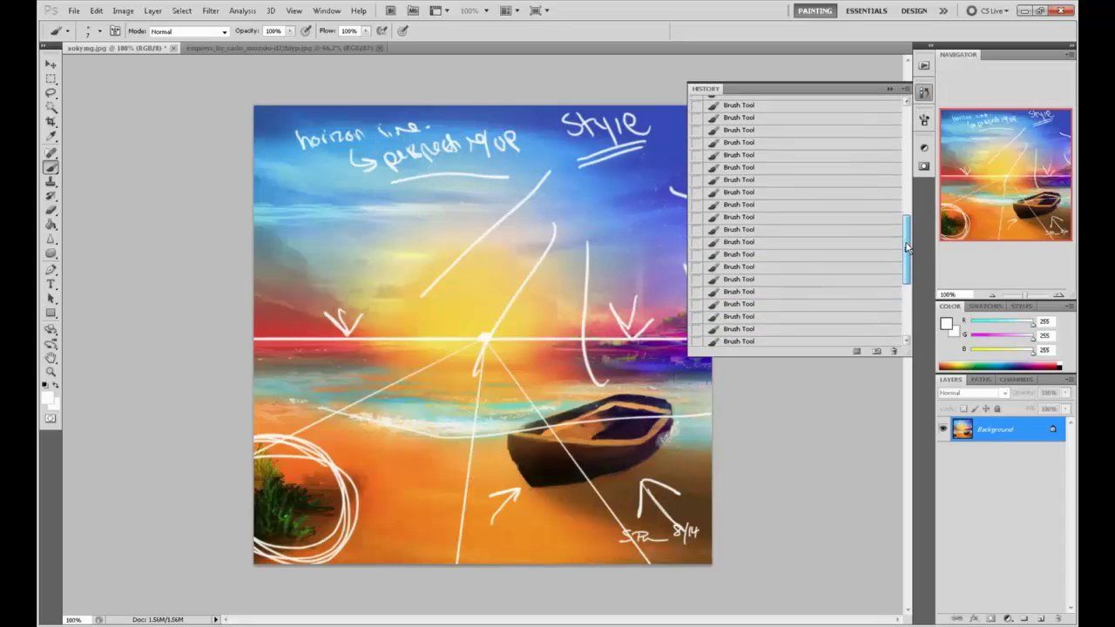
pyautogui.click(794, 127)
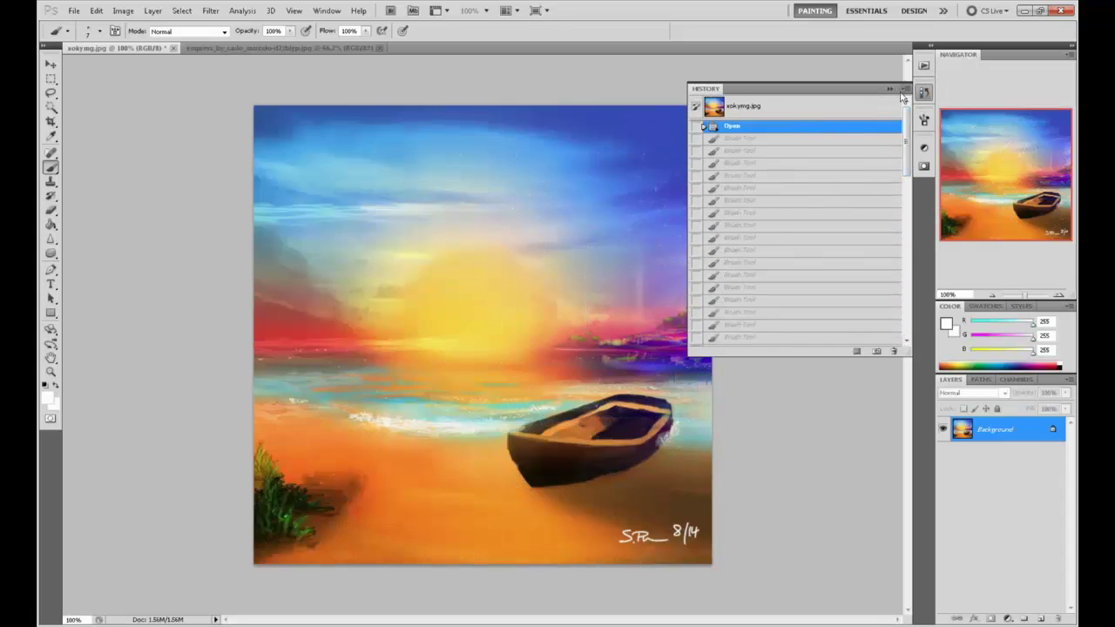
pyautogui.click(924, 92)
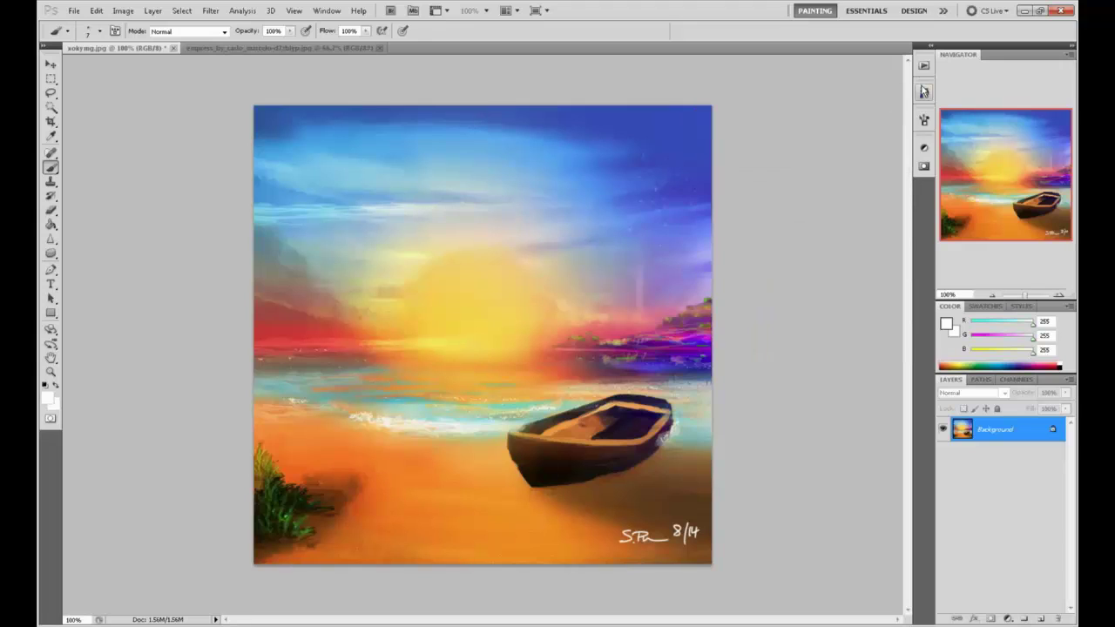
pyautogui.moveTo(657, 359)
pyautogui.mouseDown()
pyautogui.moveTo(615, 375)
pyautogui.moveTo(446, 384)
pyautogui.mouseUp()
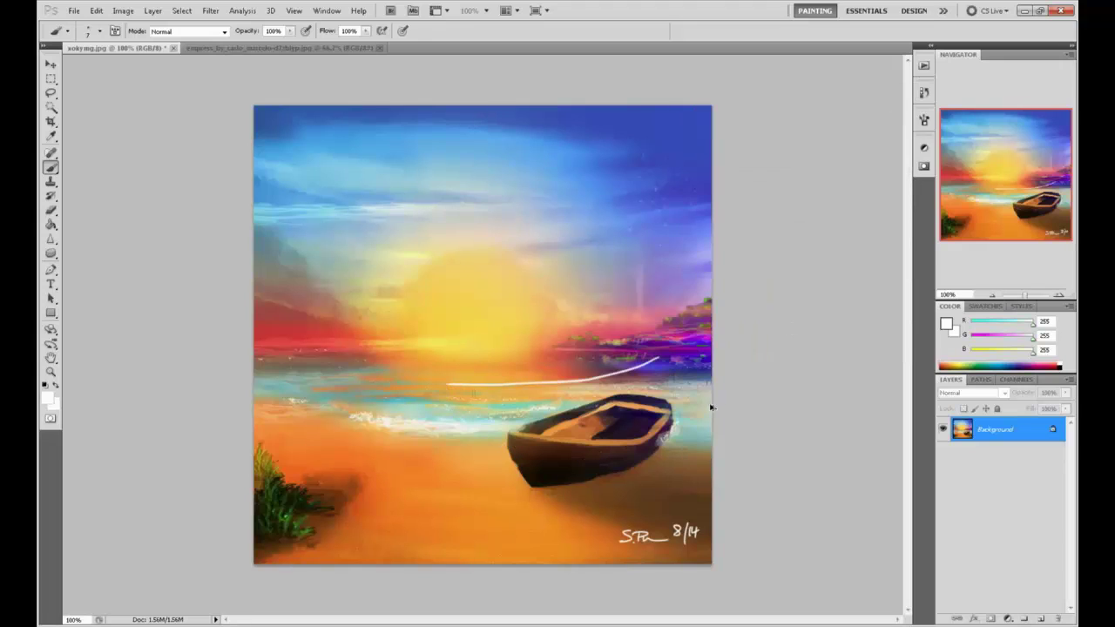
pyautogui.hotkey('ctrl', 'z')
pyautogui.click(107, 623)
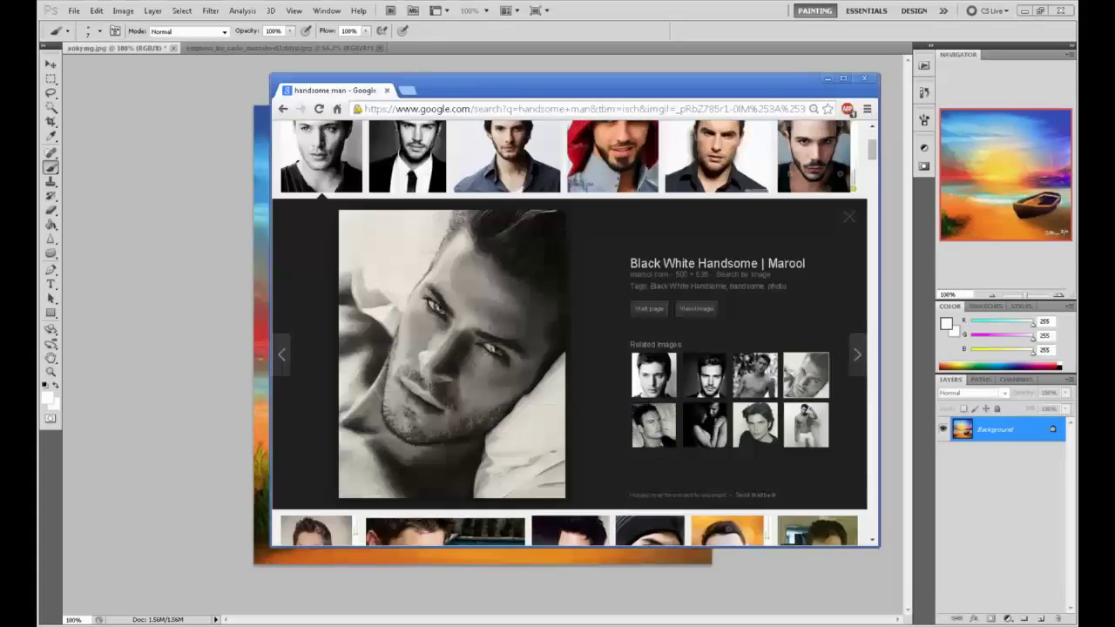
pyautogui.click(453, 108)
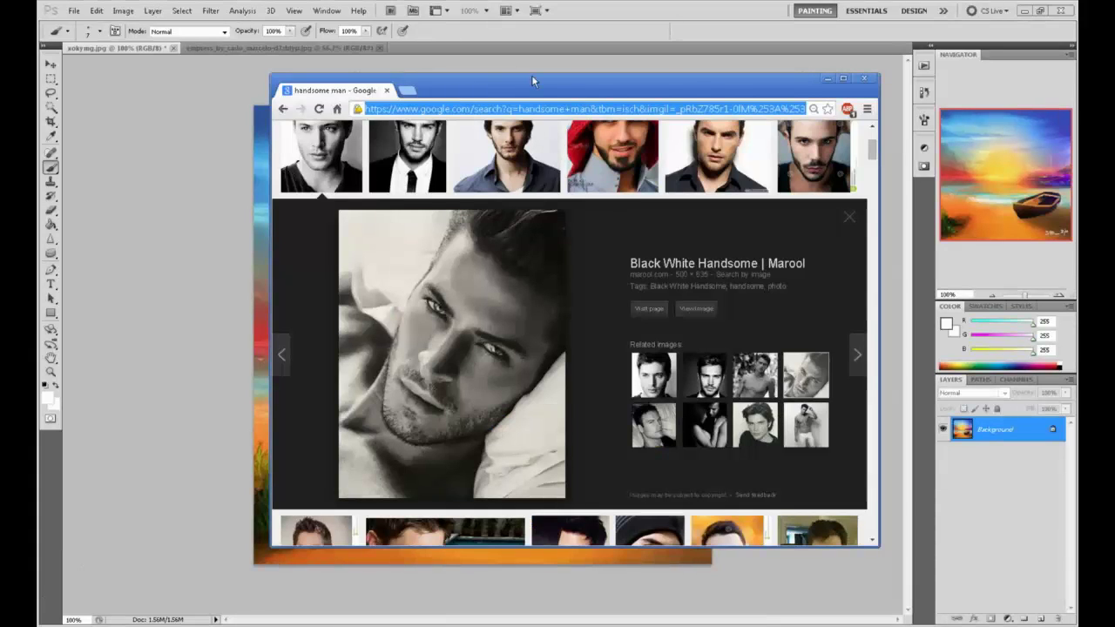
pyautogui.write('theo prins')
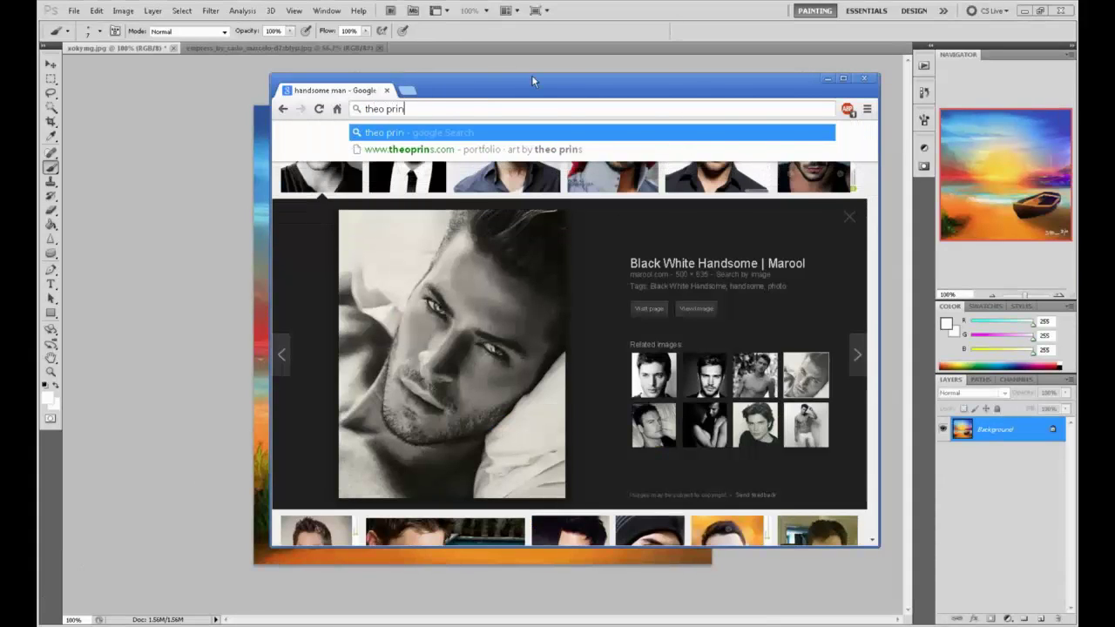
pyautogui.press('Return')
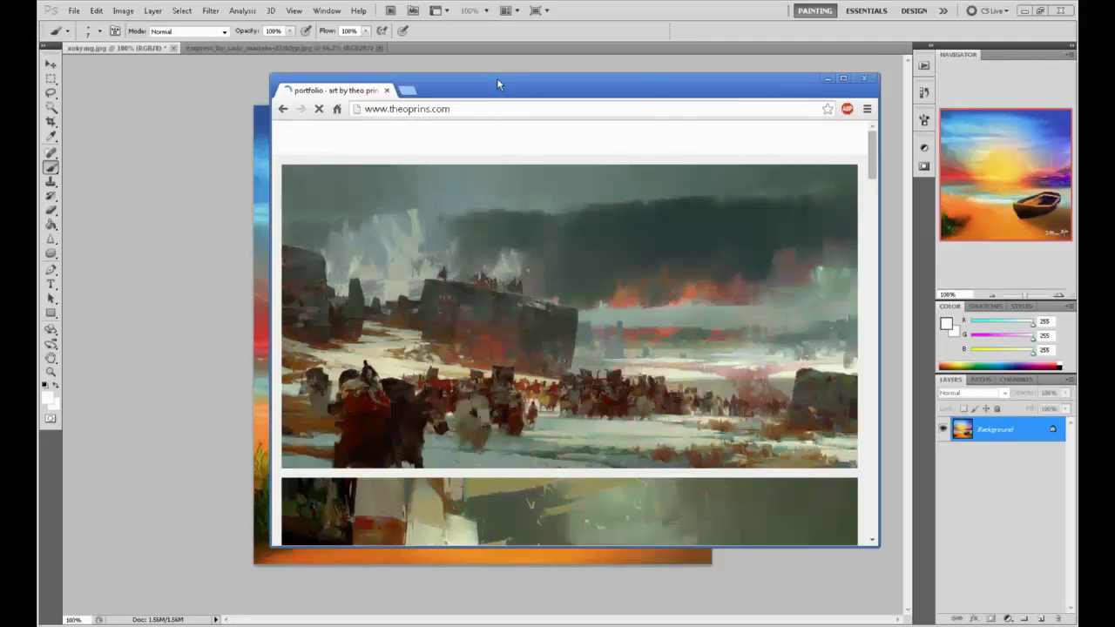
pyautogui.doubleClick(497, 79)
pyautogui.press('super+Up')
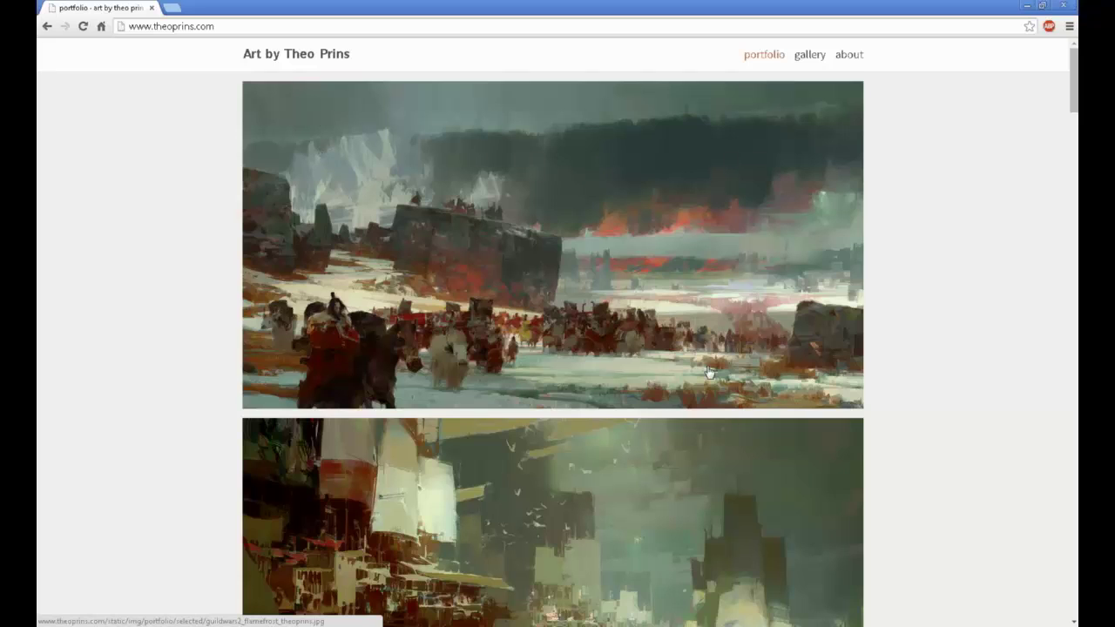
# - Examine the style, shapes and colours of the landscape paintings in the portfolio, and close the browser to return to Photoshop
pyautogui.scroll(-1, 940, 331)
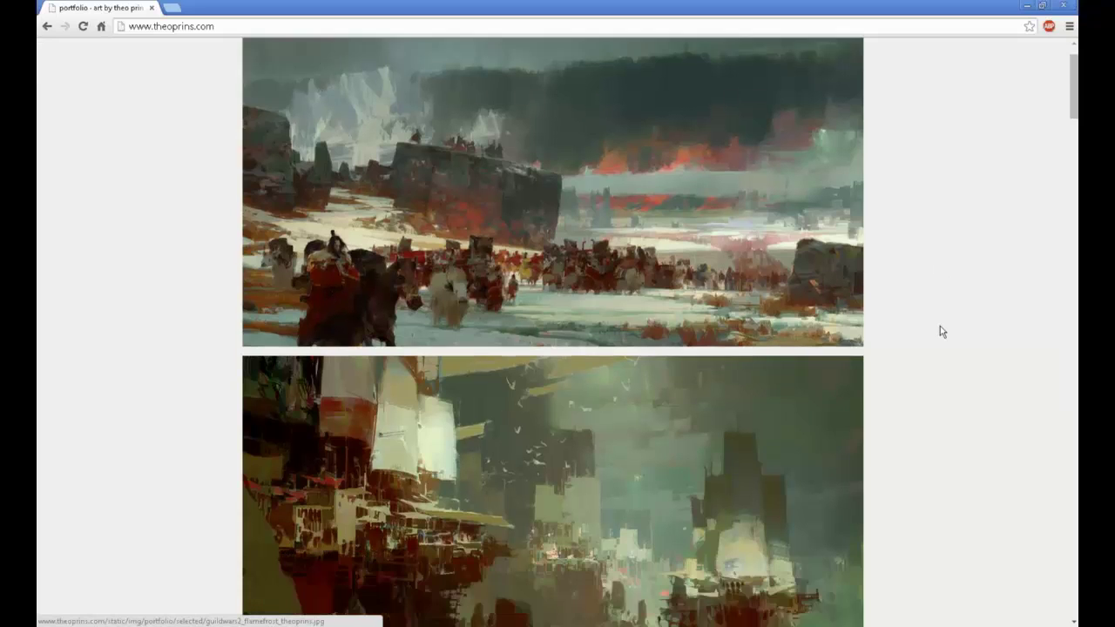
pyautogui.scroll(-3, 939, 329)
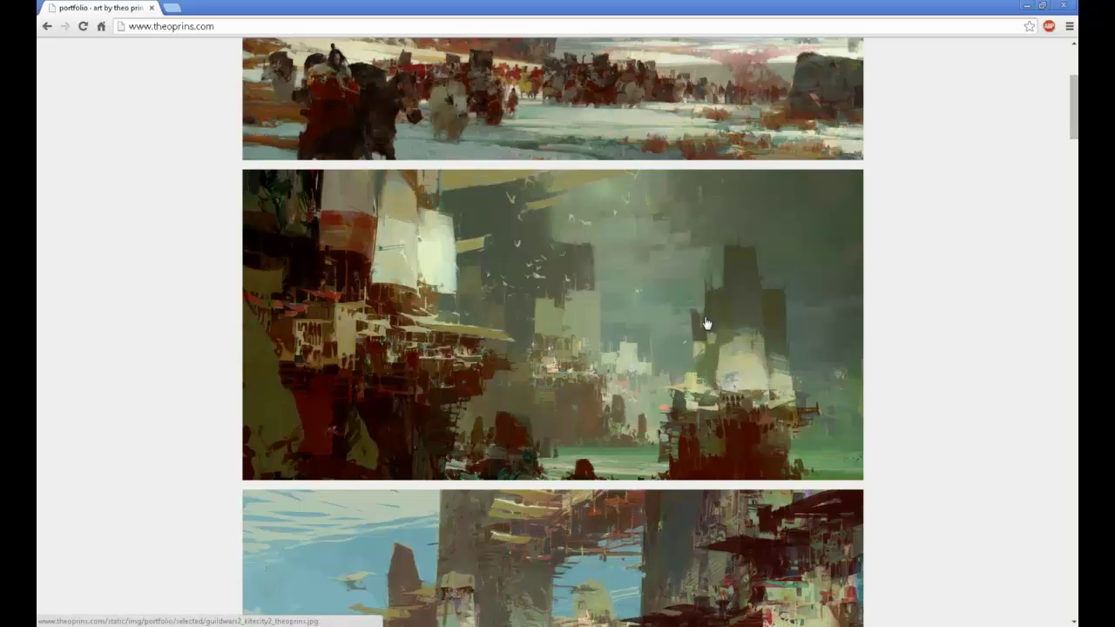
pyautogui.scroll(4, 931, 289)
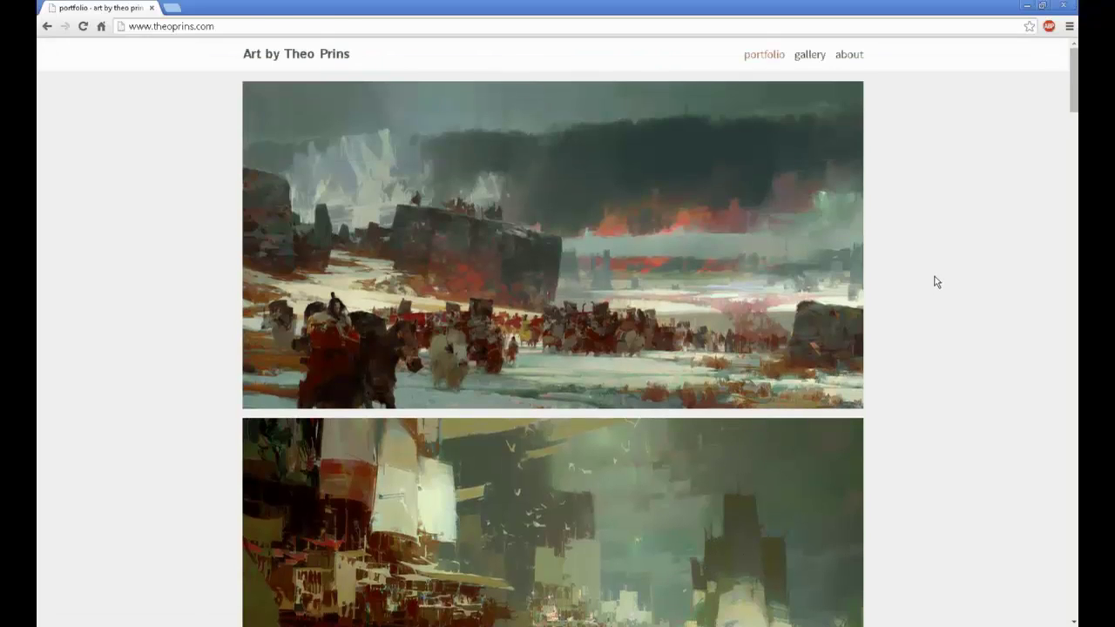
pyautogui.scroll(-2, 936, 282)
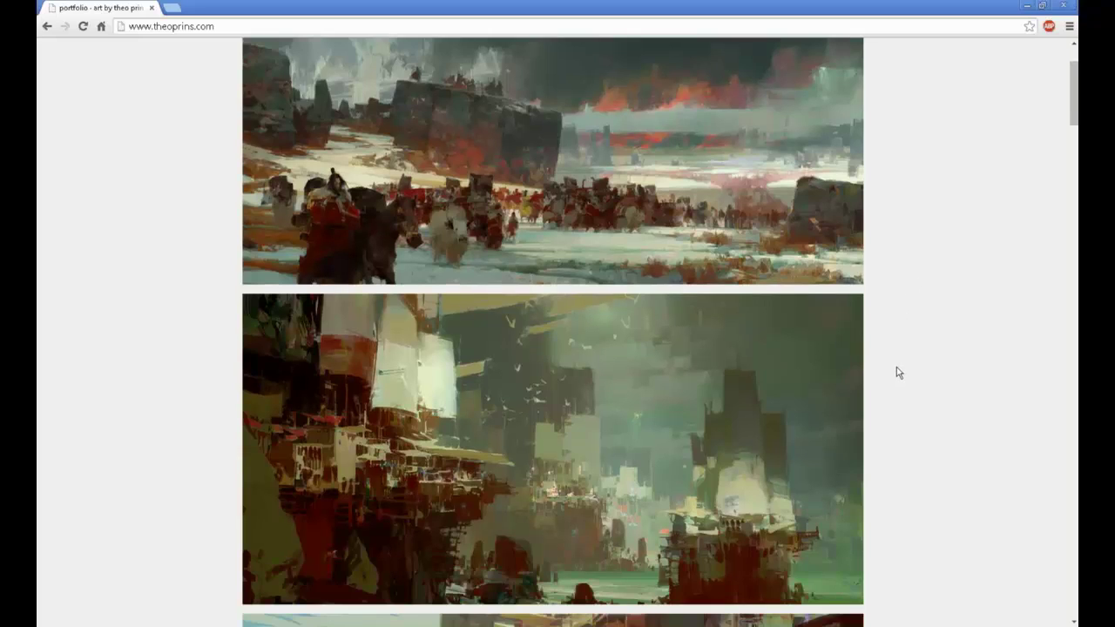
pyautogui.scroll(-1, 928, 357)
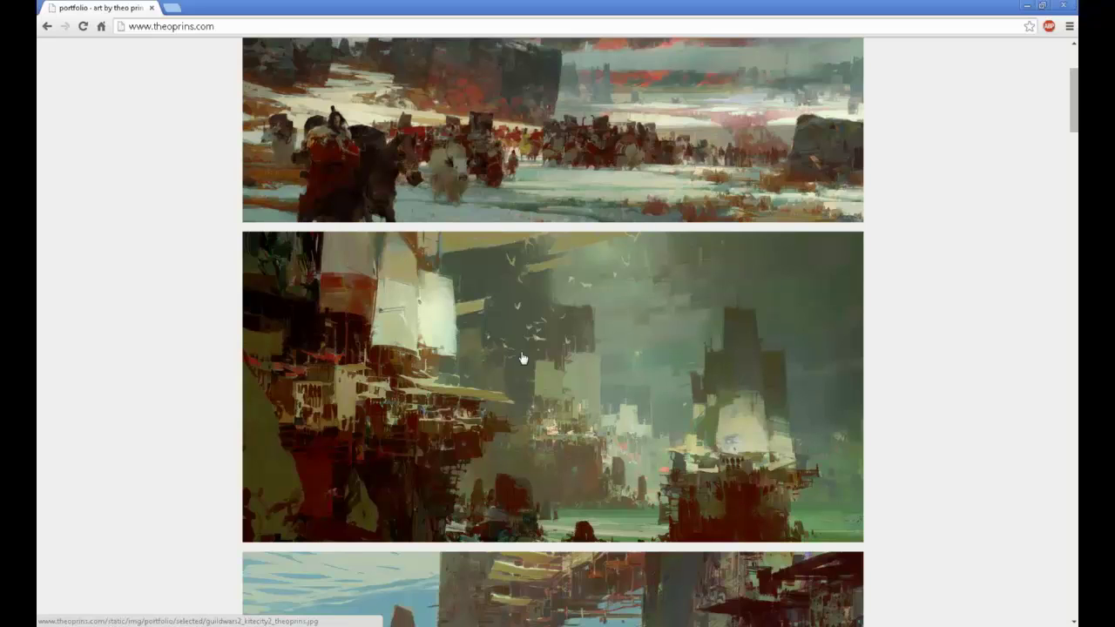
pyautogui.scroll(-1, 995, 276)
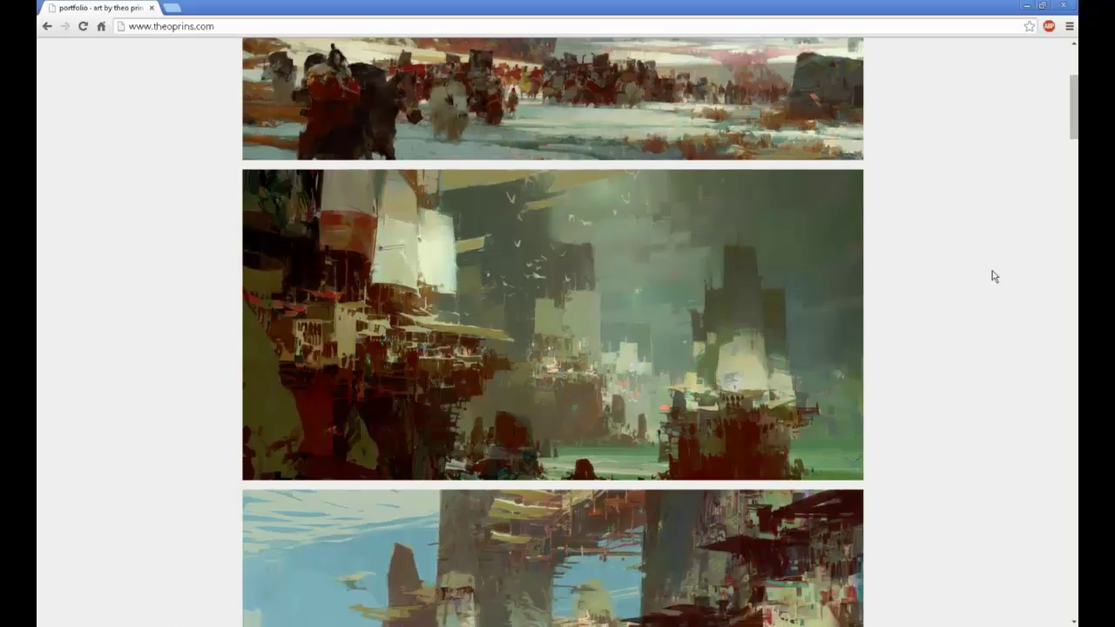
pyautogui.scroll(-3, 984, 274)
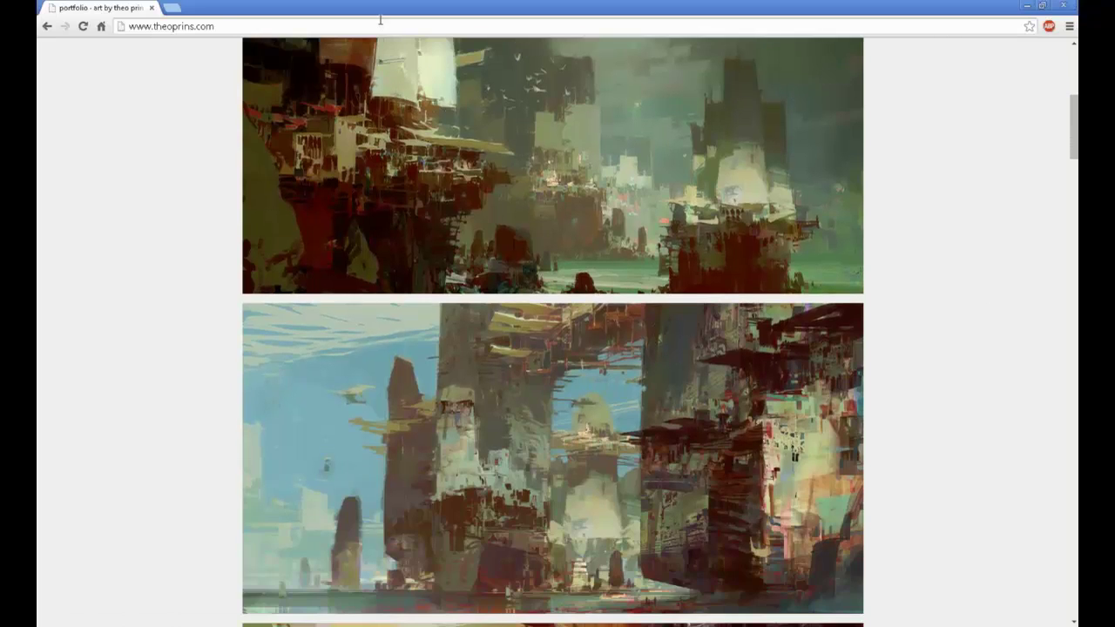
pyautogui.click(383, 25)
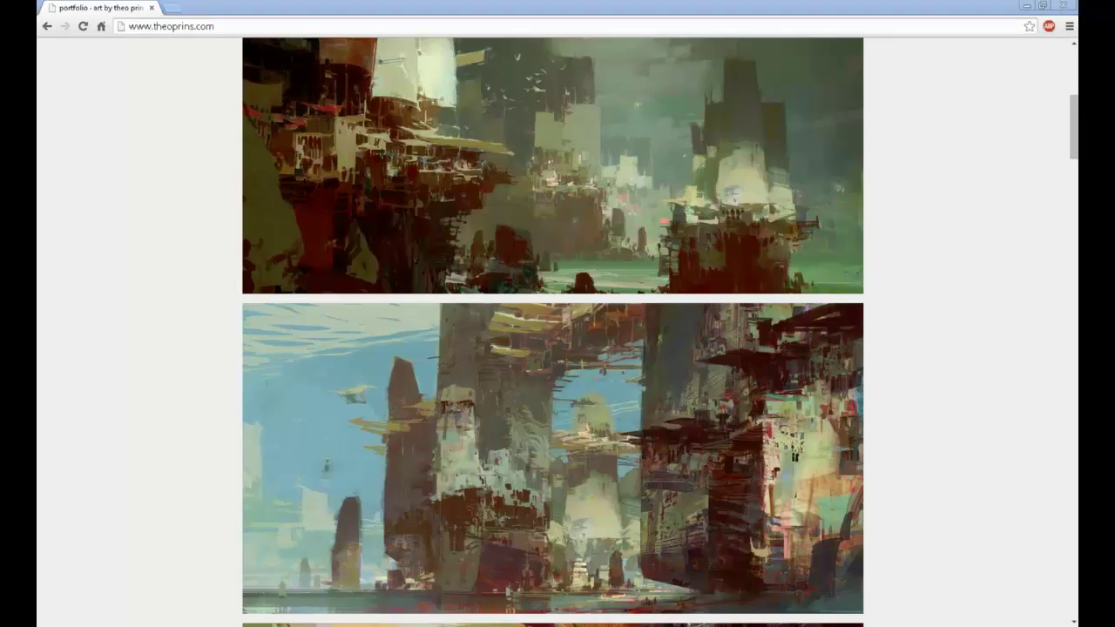
pyautogui.click(957, 209)
pyautogui.scroll(-3, 961, 207)
pyautogui.scroll(-1, 962, 208)
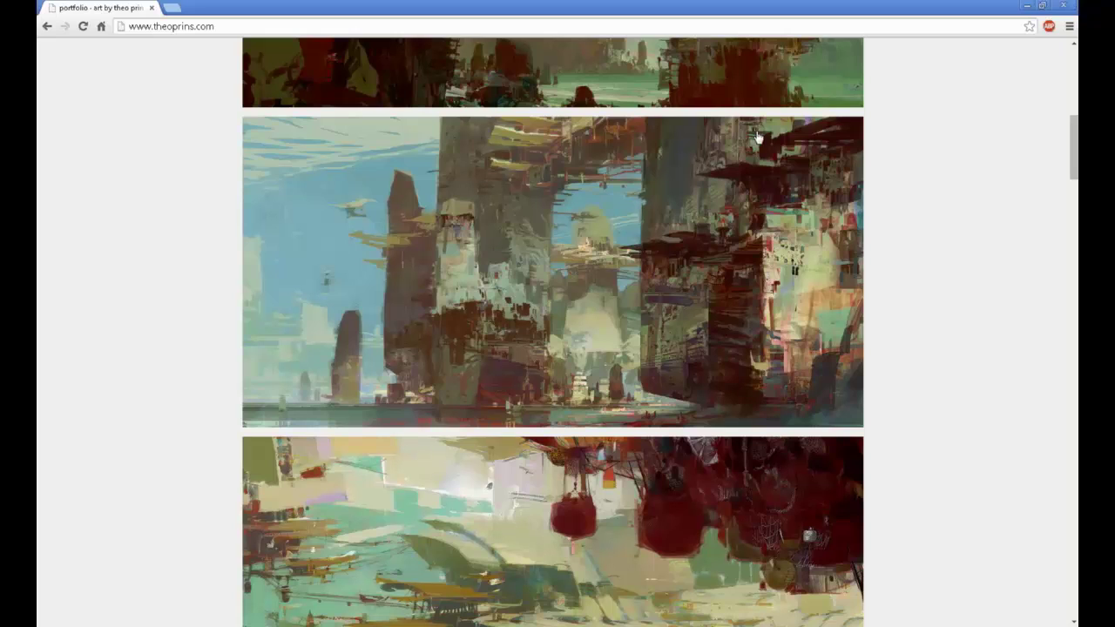
pyautogui.scroll(-3, 910, 351)
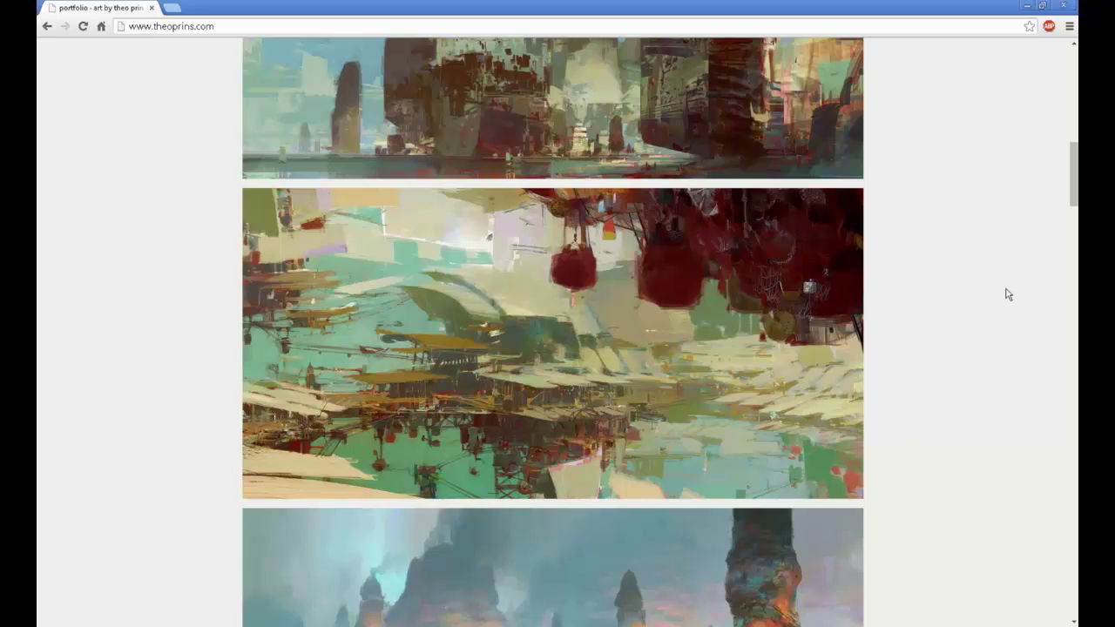
pyautogui.scroll(-5, 1002, 294)
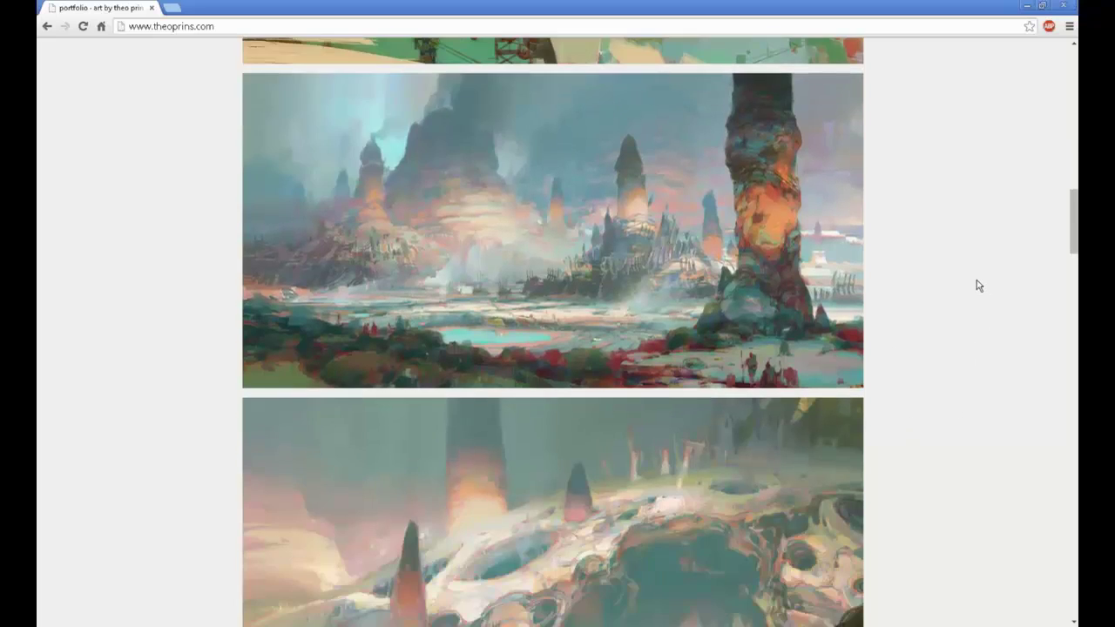
pyautogui.scroll(-2, 967, 283)
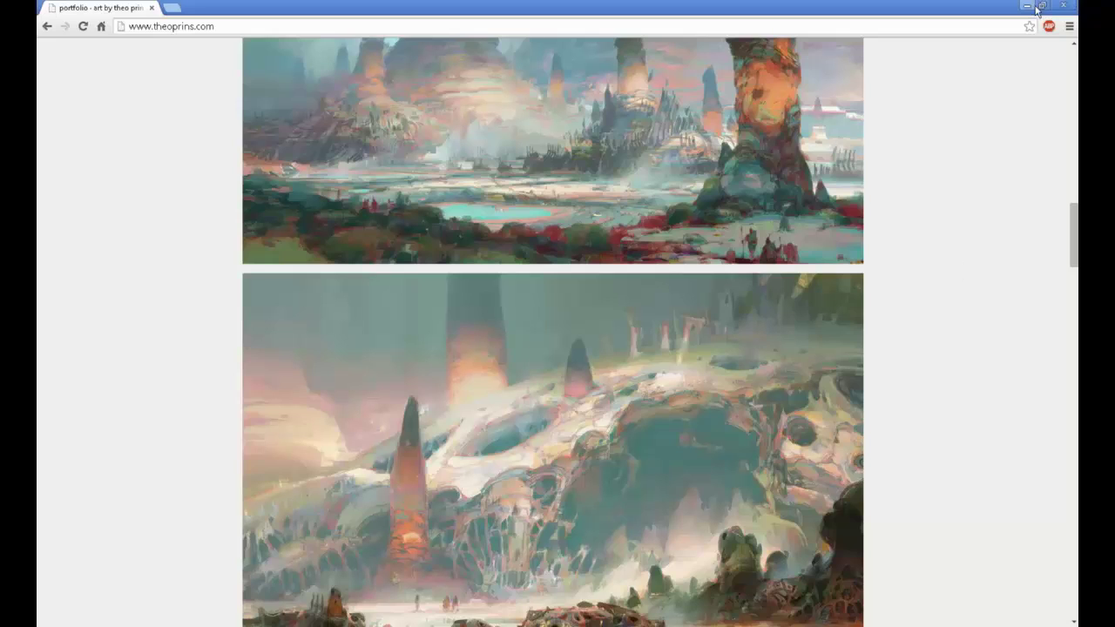
pyautogui.click(1063, 7)
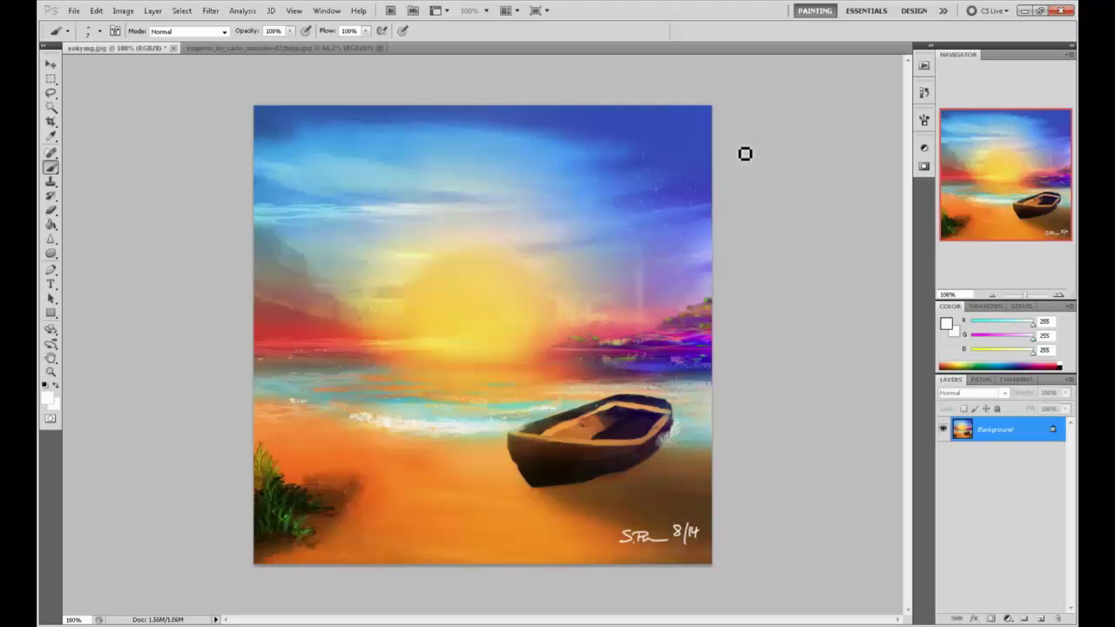
# - Draw a white X in the dark blue sky and undo both of its strokes
pyautogui.moveTo(573, 124)
pyautogui.mouseDown()
pyautogui.moveTo(599, 127)
pyautogui.moveTo(621, 145)
pyautogui.mouseUp()
pyautogui.moveTo(592, 119); pyautogui.dragTo(607, 160)
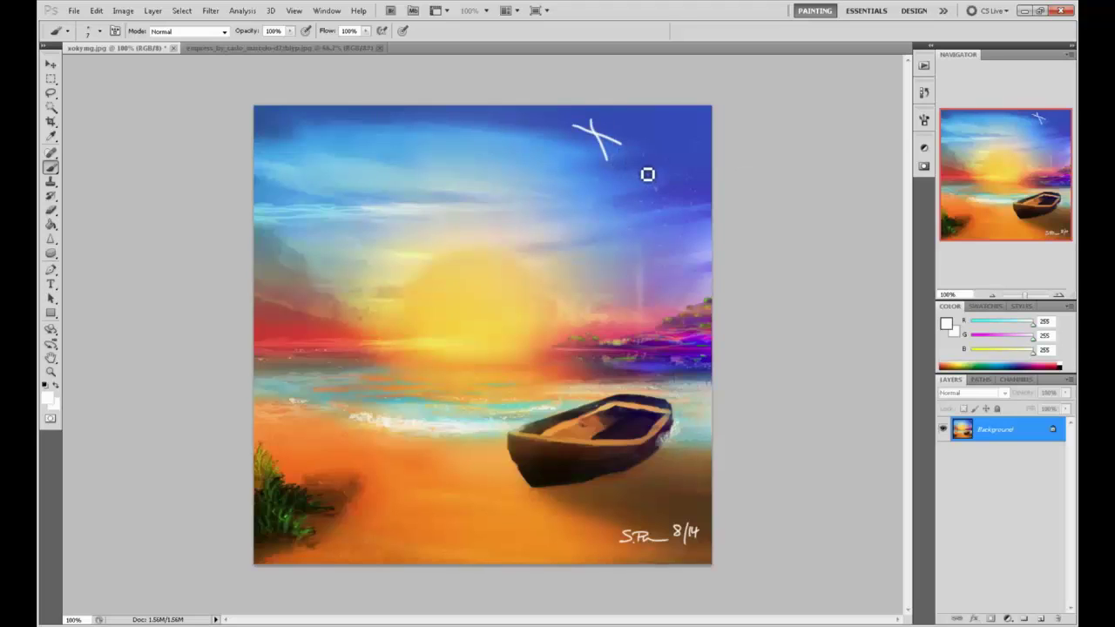
pyautogui.hotkey('ctrl', 'alt', 'z')
pyautogui.hotkey('ctrl', 'alt', 'z')
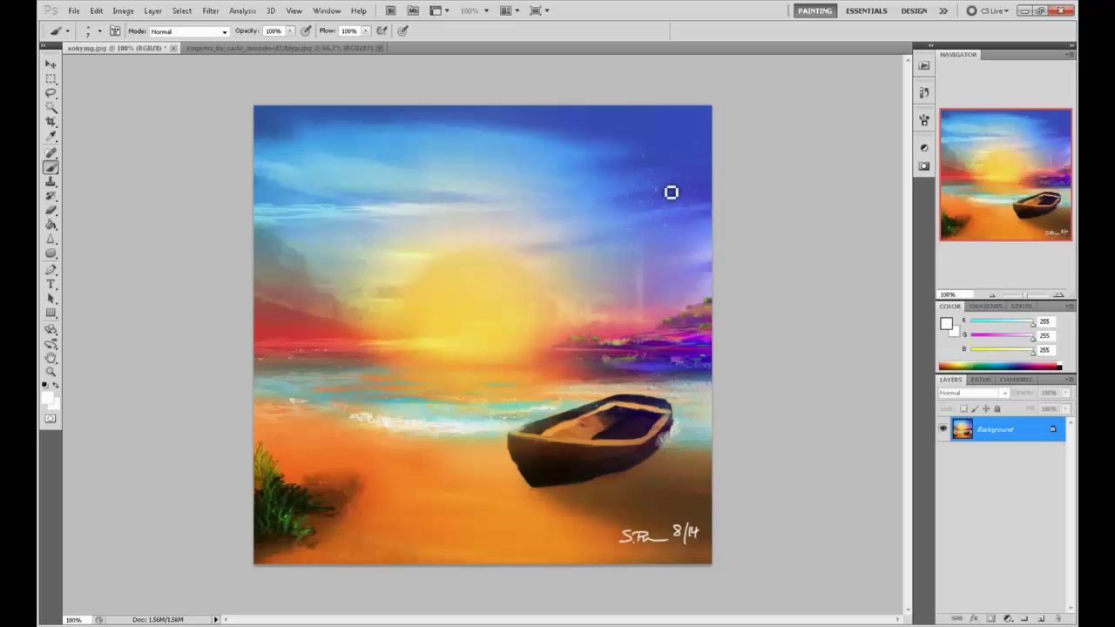
# - Write the note "reference" with a circled 1 in the dark blue sky, outline the red horizon band, and undo the outline
pyautogui.moveTo(534, 134)
pyautogui.mouseDown()
pyautogui.moveTo(565, 122)
pyautogui.moveTo(616, 133)
pyautogui.moveTo(643, 115)
pyautogui.mouseUp()
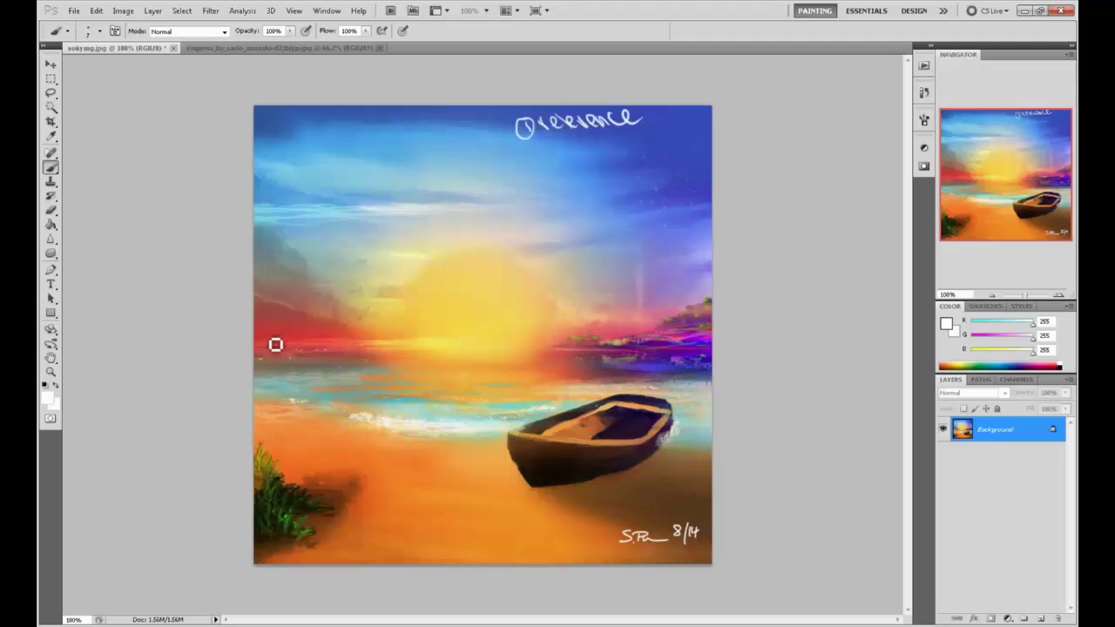
pyautogui.moveTo(311, 337)
pyautogui.mouseDown()
pyautogui.moveTo(446, 345)
pyautogui.moveTo(488, 295)
pyautogui.moveTo(437, 351)
pyautogui.moveTo(522, 300)
pyautogui.moveTo(418, 326)
pyautogui.moveTo(508, 294)
pyautogui.moveTo(427, 340)
pyautogui.moveTo(506, 283)
pyautogui.moveTo(493, 381)
pyautogui.moveTo(435, 351)
pyautogui.moveTo(296, 330)
pyautogui.moveTo(385, 351)
pyautogui.moveTo(273, 392)
pyautogui.moveTo(279, 327)
pyautogui.moveTo(282, 361)
pyautogui.moveTo(438, 360)
pyautogui.moveTo(442, 340)
pyautogui.moveTo(362, 327)
pyautogui.mouseUp()
pyautogui.hotkey('ctrl', 'alt', 'z')
pyautogui.hotkey('ctrl', 'alt', 'z')
pyautogui.hotkey('ctrl', 'alt', 'z')
pyautogui.hotkey('ctrl', 'alt', 'z')
pyautogui.hotkey('ctrl', 'alt', 'z')
pyautogui.hotkey('ctrl', 'alt', 'z')
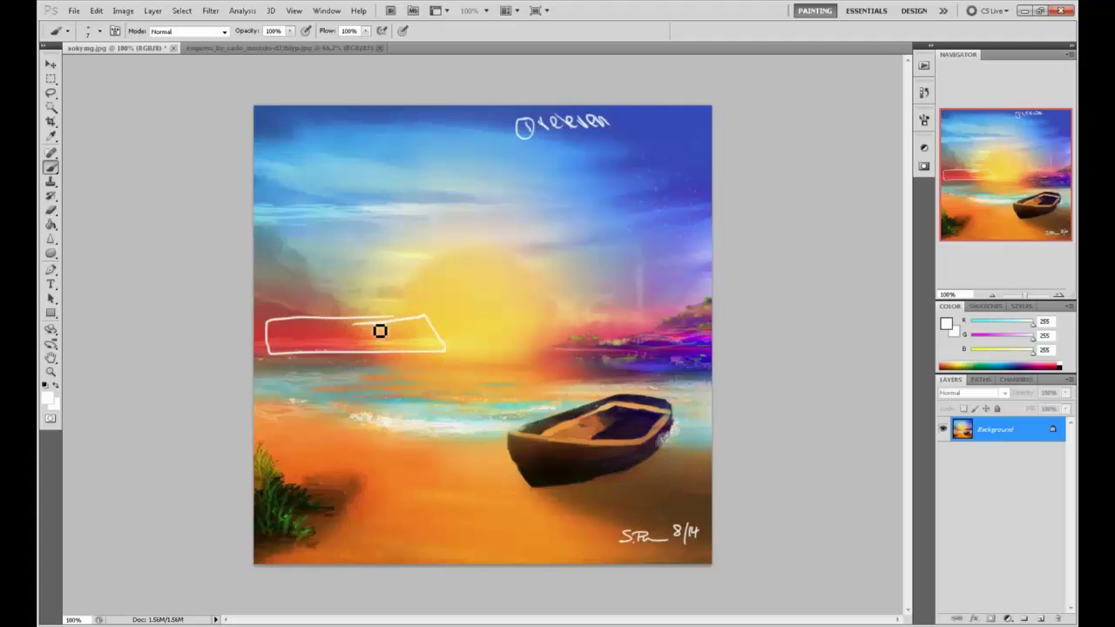
pyautogui.hotkey('ctrl', 'alt', 'z')
# - Draw a white arrow along the red horizon toward the sun at 400% zoom, and undo it
pyautogui.moveTo(272, 329)
pyautogui.mouseDown()
pyautogui.moveTo(301, 358)
pyautogui.moveTo(436, 355)
pyautogui.moveTo(426, 326)
pyautogui.moveTo(283, 339)
pyautogui.moveTo(458, 346)
pyautogui.moveTo(811, 326)
pyautogui.mouseUp()
pyautogui.hotkey('ctrl', '+')
pyautogui.hotkey('ctrl', '+')
pyautogui.hotkey('ctrl', '+')
pyautogui.hotkey('ctrl', 'z')
pyautogui.moveTo(266, 309)
pyautogui.mouseDown()
pyautogui.moveTo(604, 291)
pyautogui.moveTo(660, 252)
pyautogui.moveTo(778, 334)
pyautogui.mouseUp()
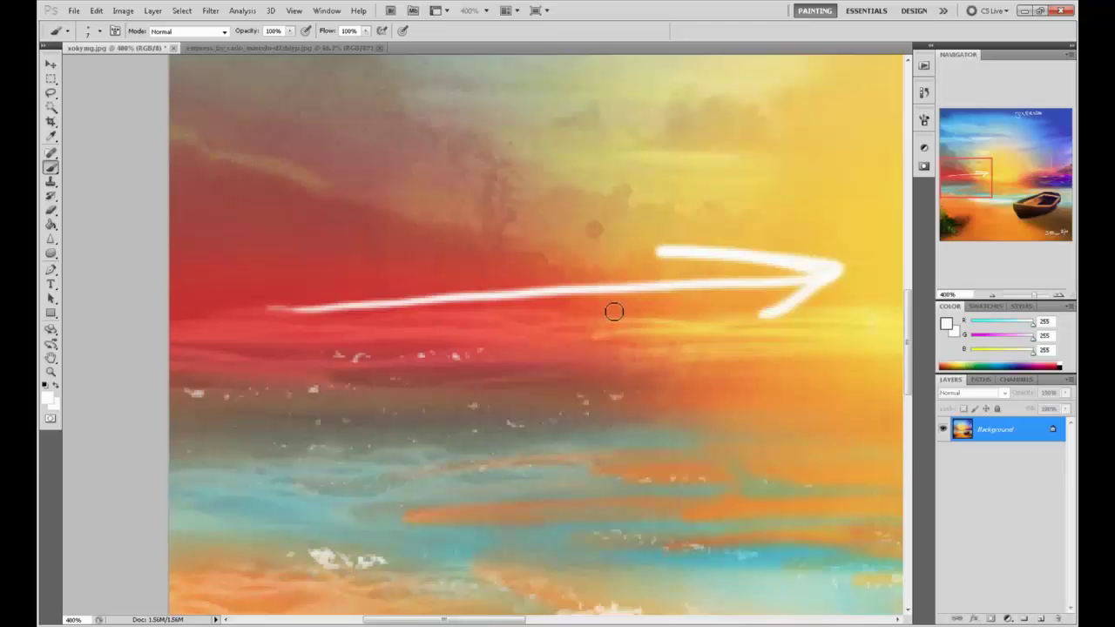
pyautogui.hotkey('ctrl', 'z')
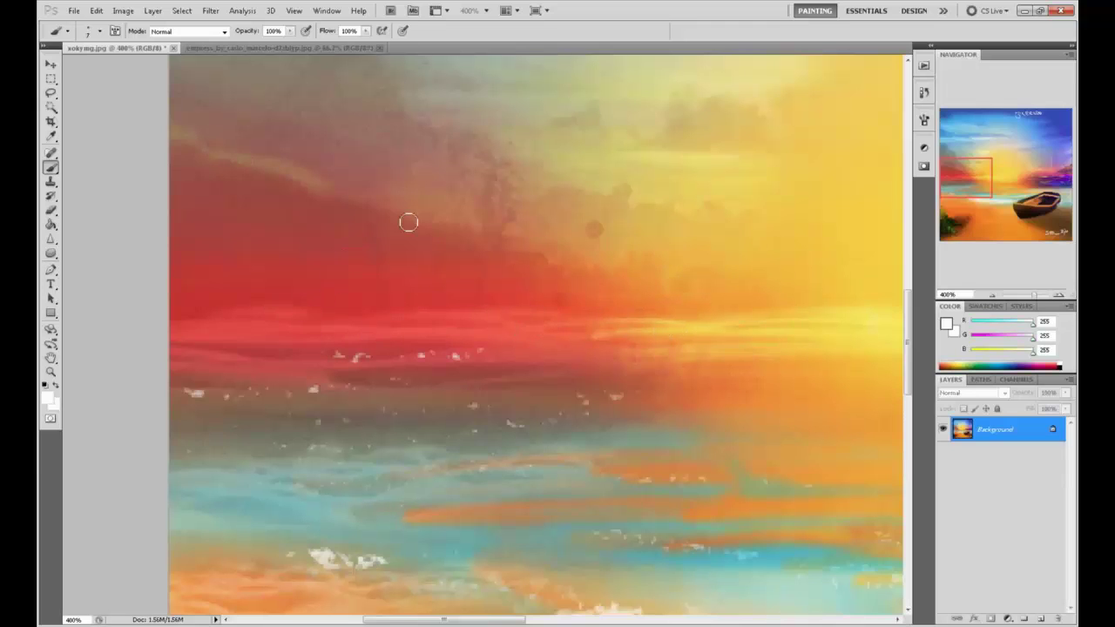
# - Sketch white strokes and arrows rising from the red horizon through the clouds into the blue sky, and undo the latest strokes
pyautogui.moveTo(456, 232)
pyautogui.mouseDown()
pyautogui.moveTo(502, 358)
pyautogui.moveTo(468, 366)
pyautogui.moveTo(446, 399)
pyautogui.mouseUp()
pyautogui.moveTo(305, 425)
pyautogui.mouseDown()
pyautogui.moveTo(369, 224)
pyautogui.moveTo(381, 254)
pyautogui.mouseUp()
pyautogui.moveTo(458, 241)
pyautogui.mouseDown()
pyautogui.moveTo(371, 311)
pyautogui.moveTo(423, 99)
pyautogui.moveTo(457, 166)
pyautogui.moveTo(461, 302)
pyautogui.mouseUp()
pyautogui.moveTo(423, 236)
pyautogui.mouseDown()
pyautogui.moveTo(508, 87)
pyautogui.moveTo(558, 295)
pyautogui.moveTo(550, 362)
pyautogui.mouseUp()
pyautogui.moveTo(487, 256); pyautogui.dragTo(544, 181)
pyautogui.moveTo(478, 201); pyautogui.dragTo(554, 229)
pyautogui.hotkey('ctrl', 'alt', 'z')
pyautogui.hotkey('ctrl', 'alt', 'z')
pyautogui.hotkey('ctrl', 'alt', 'z')
pyautogui.hotkey('ctrl', 'alt', 'z')
pyautogui.hotkey('ctrl', 'alt', 'z')
pyautogui.hotkey('ctrl', 'alt', 'z')
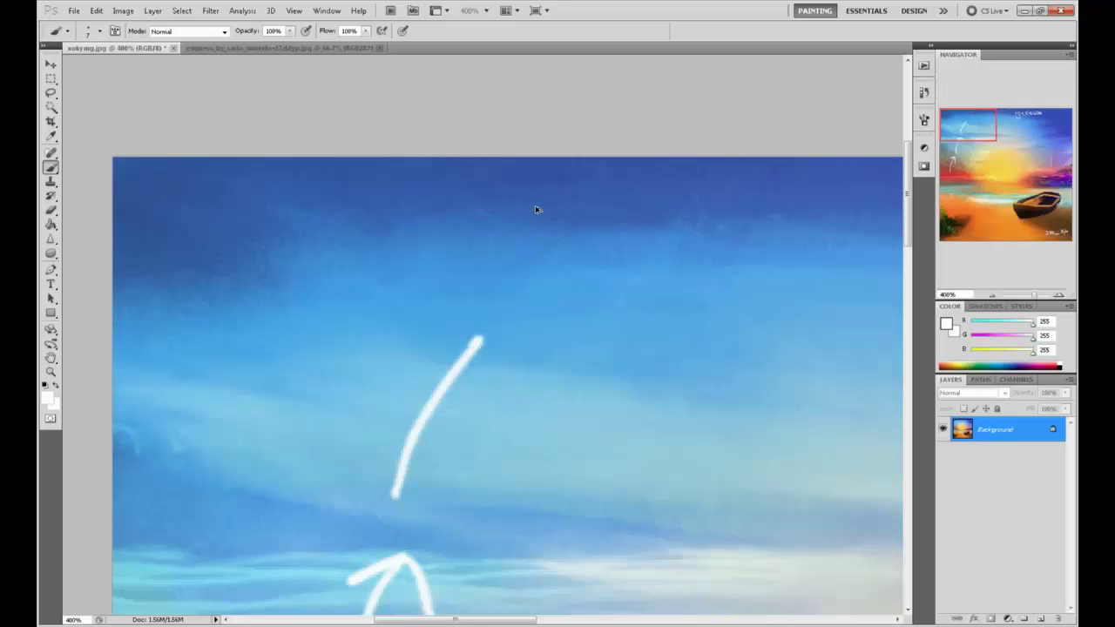
# - Close the beach sunset painting without saving its annotations
pyautogui.moveTo(744, 415); pyautogui.dragTo(687, 358)
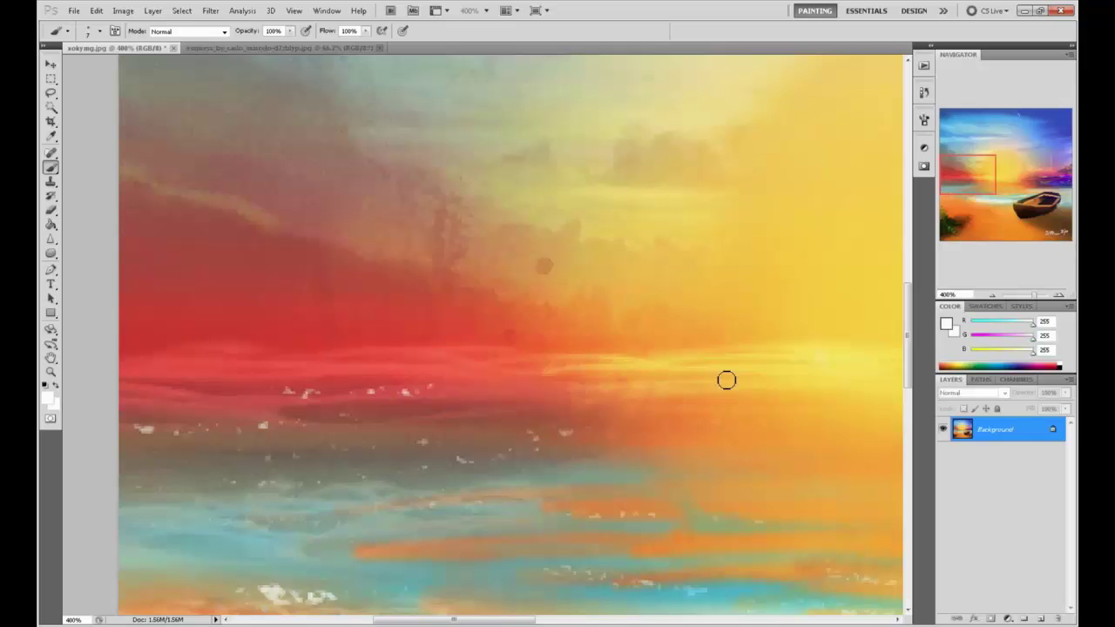
pyautogui.moveTo(525, 463); pyautogui.dragTo(757, 422)
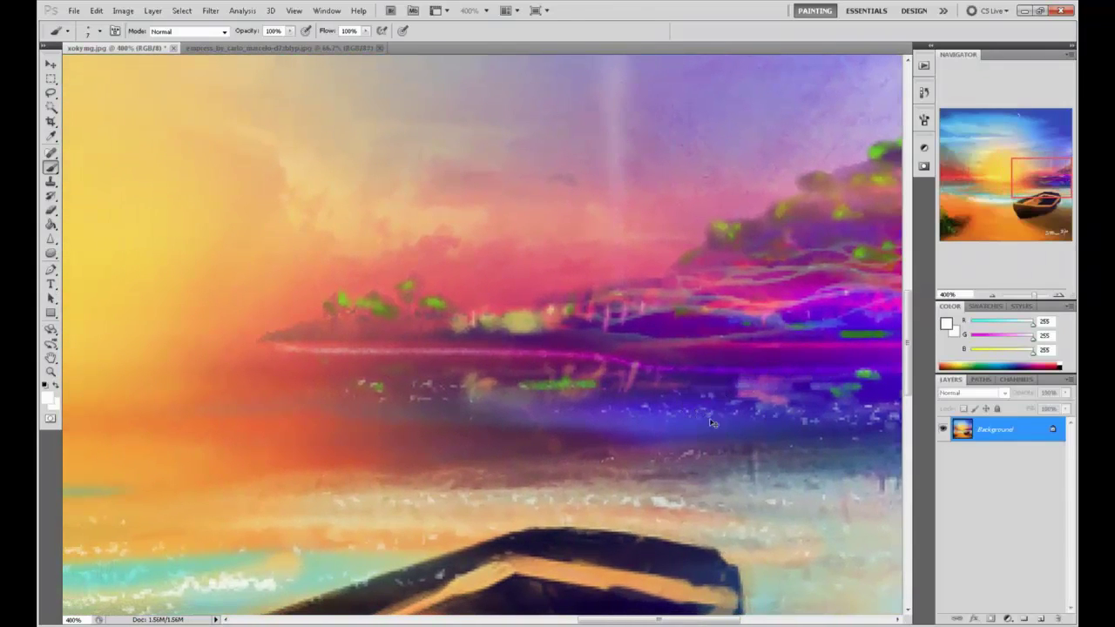
pyautogui.hotkey('ctrl', '-')
pyautogui.hotkey('ctrl', '-')
pyautogui.hotkey('ctrl', '-')
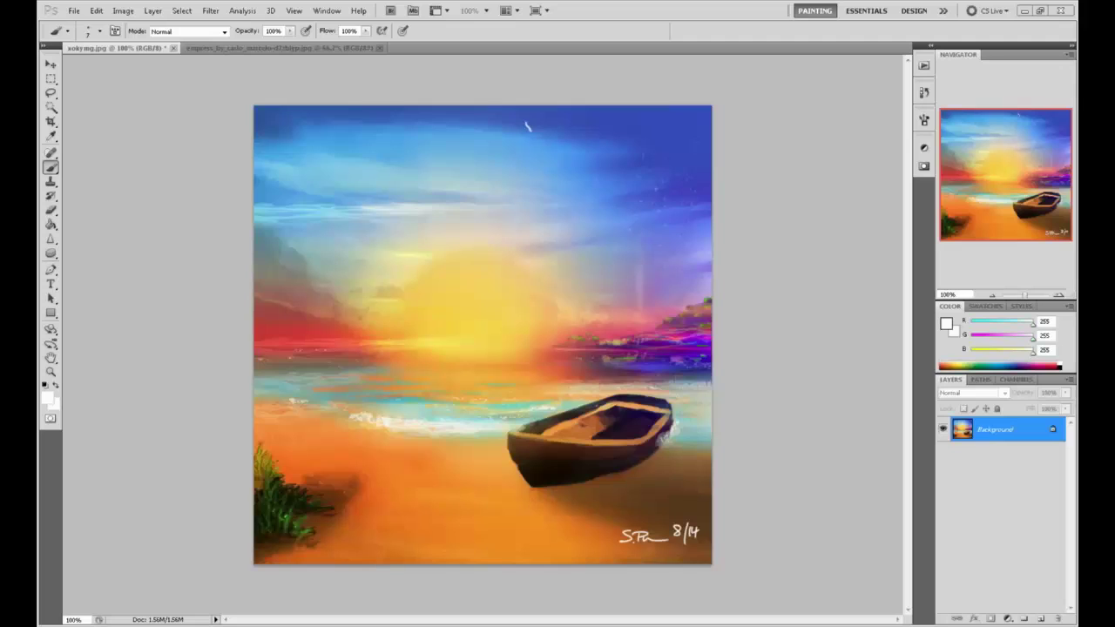
pyautogui.click(173, 48)
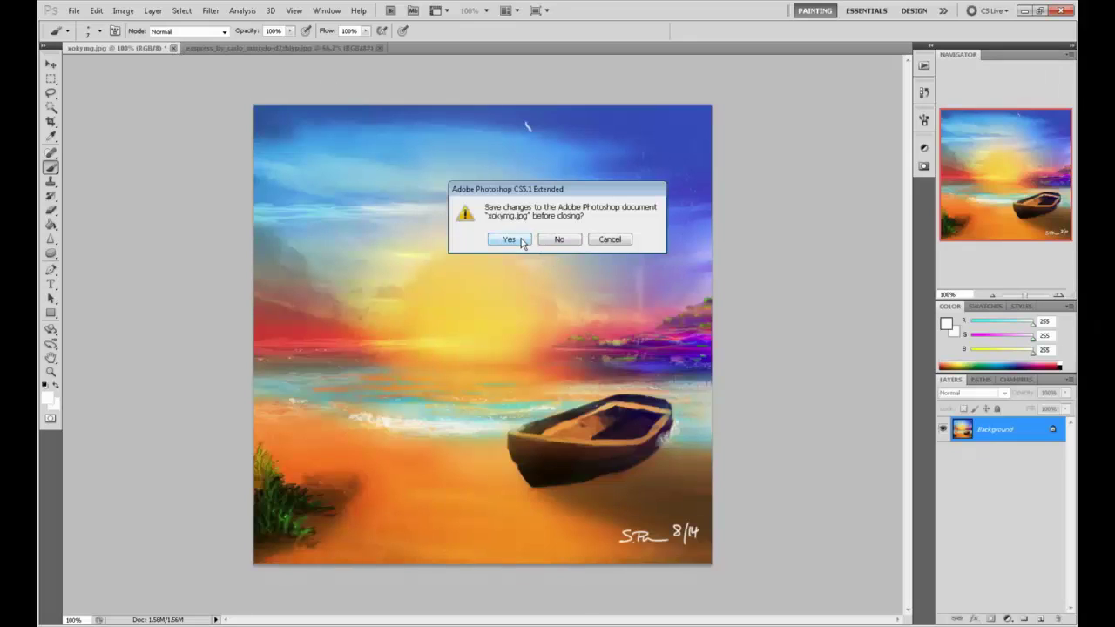
pyautogui.click(547, 240)
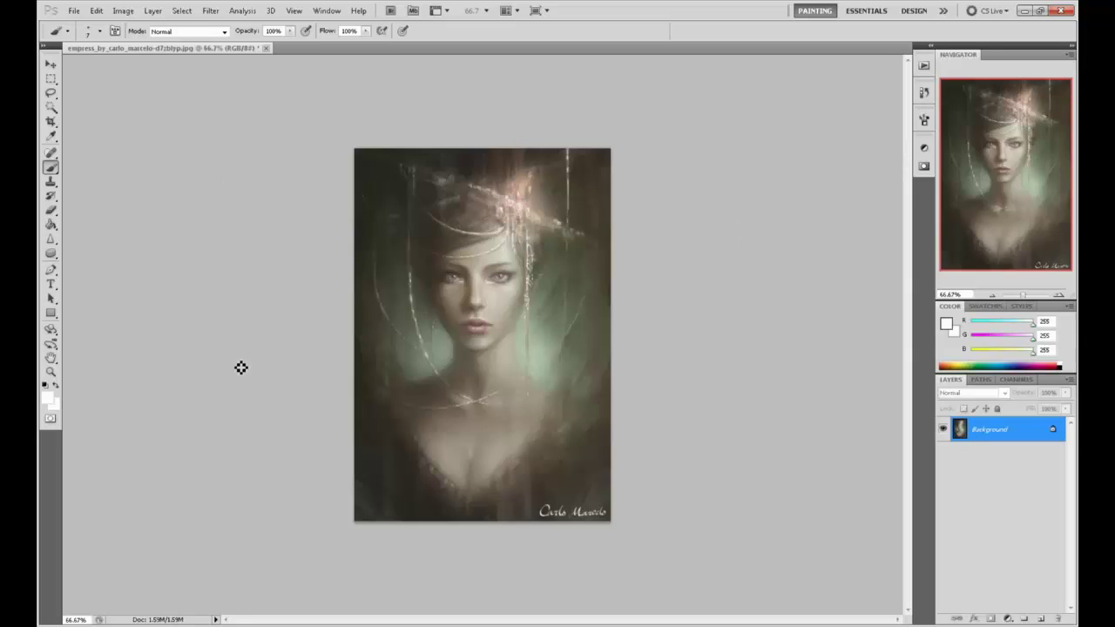
# - Circle the woman's face in the portrait, draw arrows pointing outward from it, and undo all of these strokes
pyautogui.moveTo(527, 254)
pyautogui.mouseDown()
pyautogui.moveTo(487, 359)
pyautogui.moveTo(491, 261)
pyautogui.moveTo(471, 350)
pyautogui.moveTo(450, 272)
pyautogui.moveTo(524, 302)
pyautogui.moveTo(454, 232)
pyautogui.moveTo(501, 224)
pyautogui.mouseUp()
pyautogui.moveTo(455, 348); pyautogui.dragTo(364, 392)
pyautogui.moveTo(526, 353)
pyautogui.mouseDown()
pyautogui.moveTo(612, 346)
pyautogui.moveTo(570, 359)
pyautogui.mouseUp()
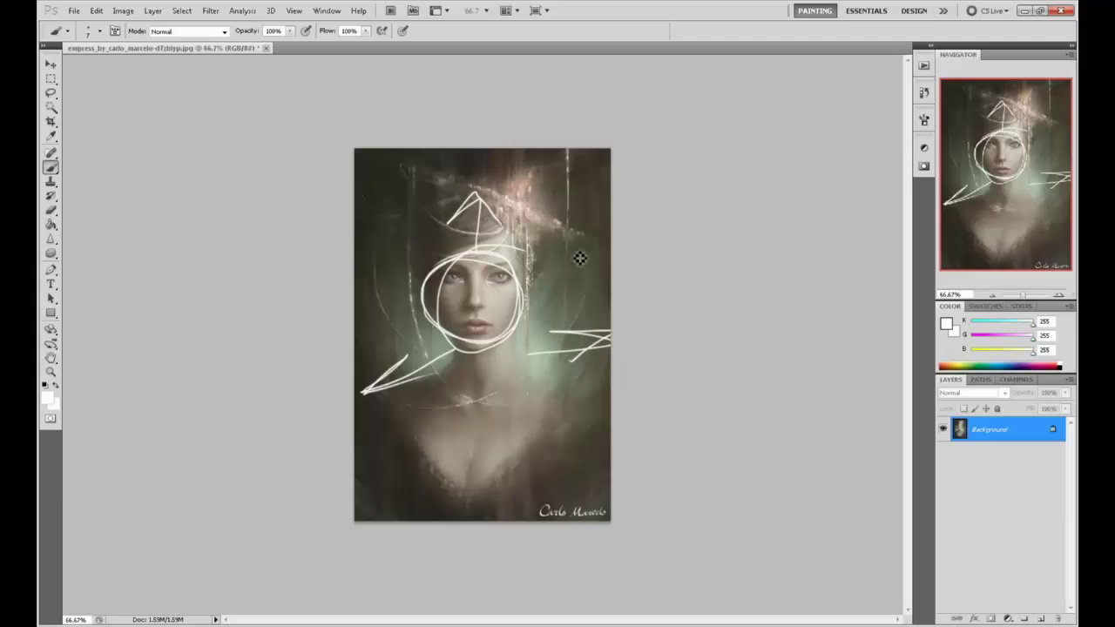
pyautogui.moveTo(579, 259)
pyautogui.mouseDown()
pyautogui.moveTo(376, 228)
pyautogui.moveTo(607, 179)
pyautogui.moveTo(565, 286)
pyautogui.moveTo(364, 207)
pyautogui.moveTo(559, 170)
pyautogui.moveTo(461, 270)
pyautogui.moveTo(436, 189)
pyautogui.moveTo(446, 259)
pyautogui.moveTo(536, 207)
pyautogui.moveTo(575, 237)
pyautogui.mouseUp()
pyautogui.hotkey('ctrl', 'alt', 'z')
pyautogui.hotkey('ctrl', 'alt', 'z')
pyautogui.hotkey('ctrl', 'alt', 'z')
pyautogui.hotkey('ctrl', 'alt', 'z')
pyautogui.hotkey('ctrl', 'alt', 'z')
pyautogui.hotkey('ctrl', 'alt', 'z')
# - Draw loose white loops around the woman's headpiece and a stroke beside it, and undo them
pyautogui.moveTo(562, 215)
pyautogui.mouseDown()
pyautogui.moveTo(511, 172)
pyautogui.moveTo(566, 214)
pyautogui.mouseUp()
pyautogui.hotkey('ctrl', 'alt', 'z')
pyautogui.moveTo(479, 214)
pyautogui.mouseDown()
pyautogui.moveTo(453, 200)
pyautogui.moveTo(499, 201)
pyautogui.mouseUp()
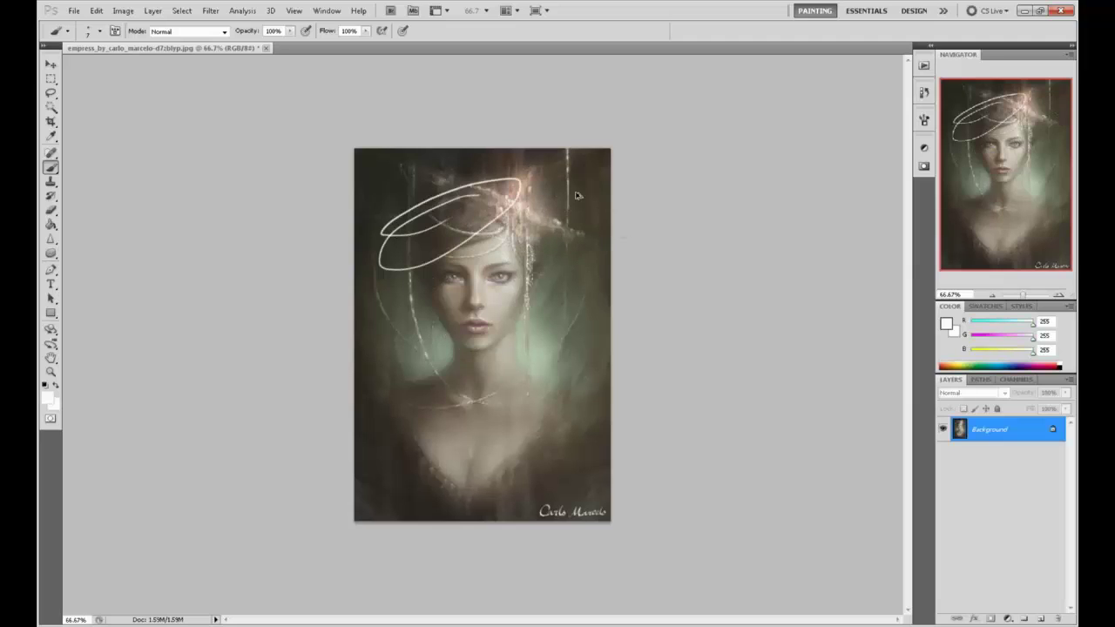
pyautogui.hotkey('ctrl', 'alt', 'z')
pyautogui.moveTo(585, 191)
pyautogui.mouseDown()
pyautogui.moveTo(487, 234)
pyautogui.moveTo(659, 244)
pyautogui.mouseUp()
pyautogui.hotkey('ctrl', 'alt', 'z')
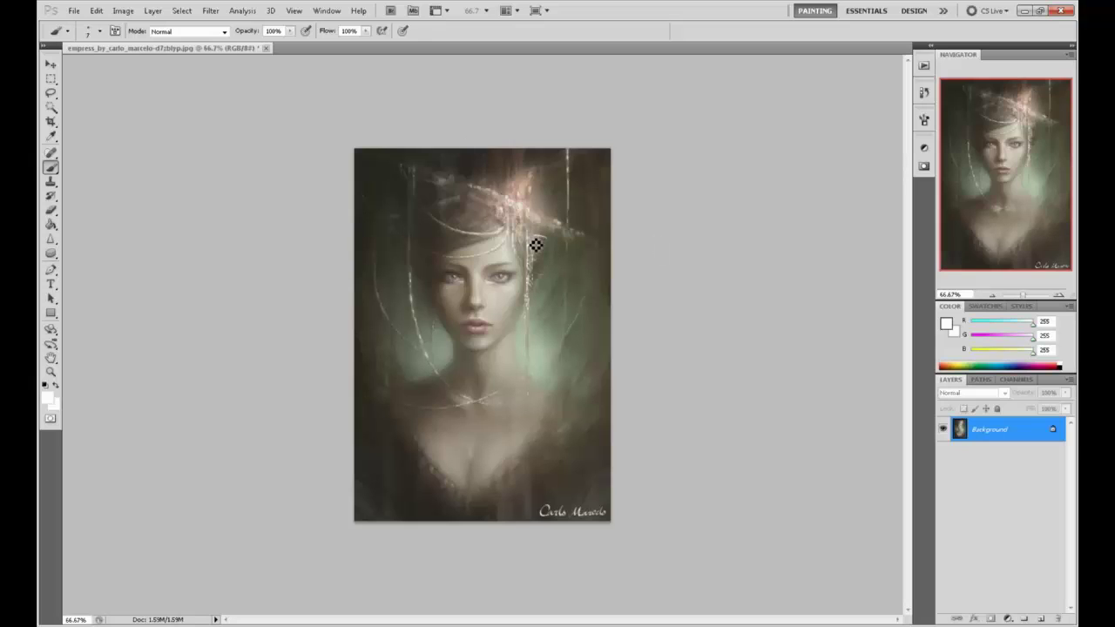
# - Outline the beaded strand hanging beside the woman's face, and undo each outline
pyautogui.moveTo(535, 244)
pyautogui.mouseDown()
pyautogui.moveTo(534, 338)
pyautogui.moveTo(521, 244)
pyautogui.mouseUp()
pyautogui.hotkey('ctrl', 'z')
pyautogui.moveTo(533, 228)
pyautogui.mouseDown()
pyautogui.moveTo(546, 340)
pyautogui.moveTo(527, 234)
pyautogui.mouseUp()
pyautogui.hotkey('ctrl', 'z')
pyautogui.hotkey('ctrl', '+')
pyautogui.moveTo(579, 195); pyautogui.dragTo(555, 340)
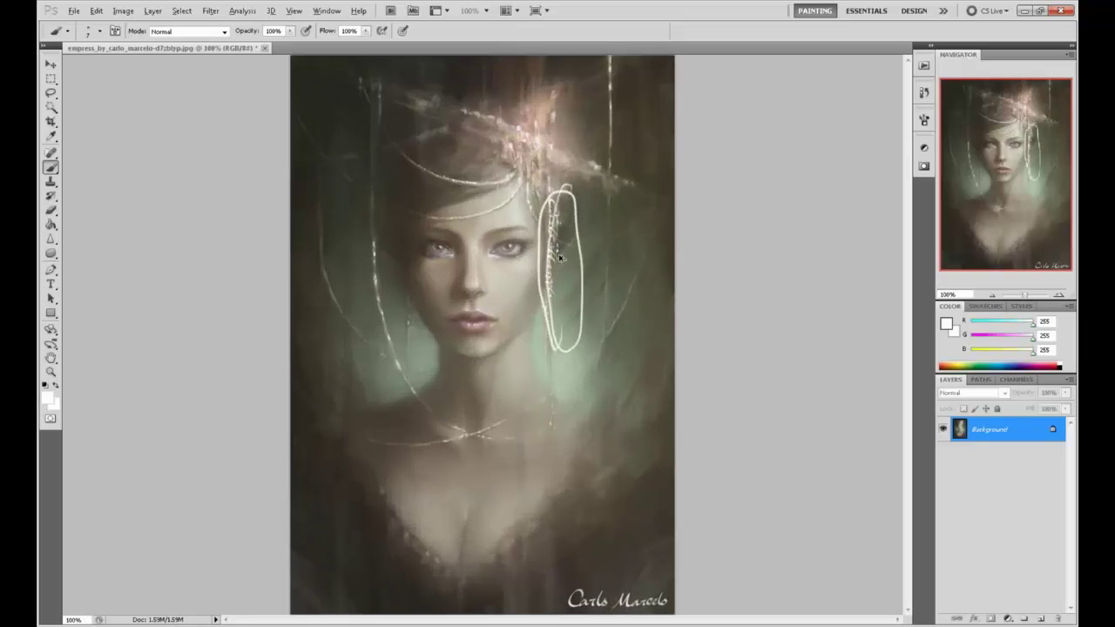
pyautogui.hotkey('ctrl', 'z')
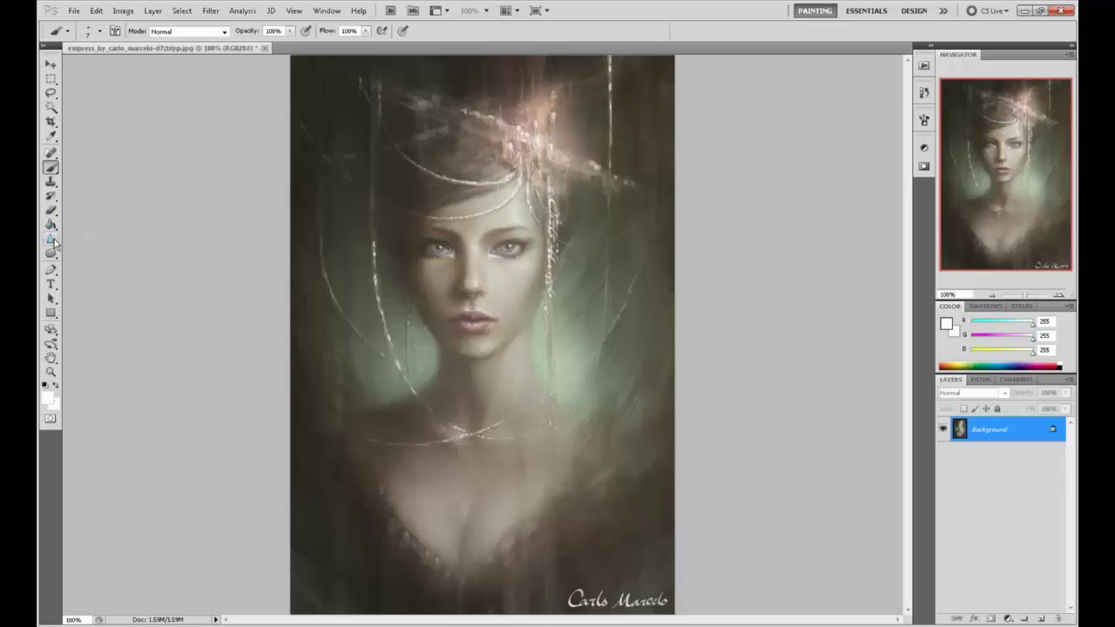
# - Sample a near-white highlight from the glowing headpiece as the foreground colour
pyautogui.click(947, 324)
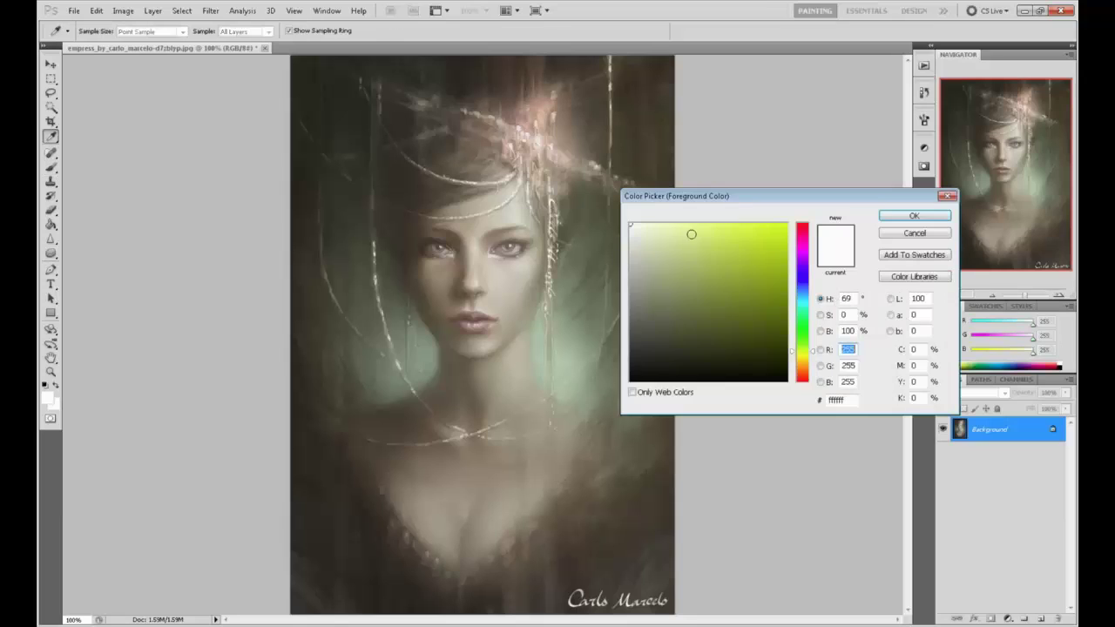
pyautogui.click(914, 234)
pyautogui.keyDown('alt'); pyautogui.click(528, 120); pyautogui.keyUp('alt')
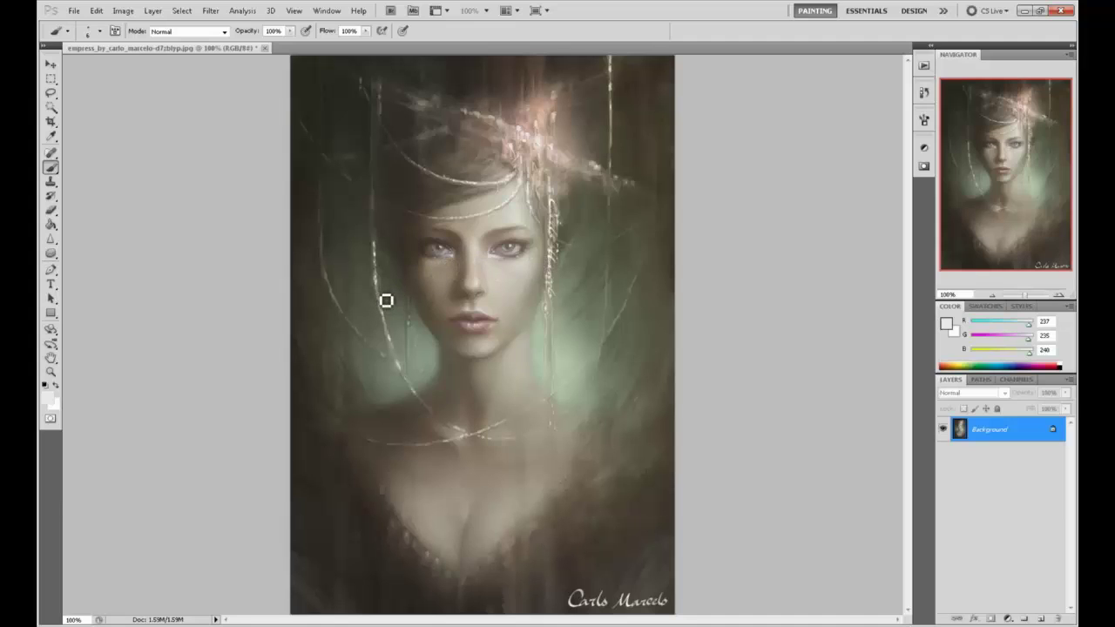
# - Try large loops around the woman's head and a rectangular frame around her face, undoing each one
pyautogui.moveTo(528, 150)
pyautogui.mouseDown()
pyautogui.moveTo(572, 468)
pyautogui.moveTo(396, 170)
pyautogui.mouseUp()
pyautogui.hotkey('ctrl', 'z')
pyautogui.moveTo(554, 194)
pyautogui.mouseDown()
pyautogui.moveTo(379, 376)
pyautogui.moveTo(549, 191)
pyautogui.moveTo(369, 315)
pyautogui.moveTo(575, 263)
pyautogui.moveTo(372, 234)
pyautogui.moveTo(597, 323)
pyautogui.mouseUp()
pyautogui.hotkey('ctrl', 'z')
pyautogui.moveTo(538, 158)
pyautogui.mouseDown()
pyautogui.moveTo(618, 360)
pyautogui.moveTo(597, 259)
pyautogui.moveTo(587, 304)
pyautogui.moveTo(496, 351)
pyautogui.mouseUp()
pyautogui.hotkey('ctrl', 'z')
pyautogui.moveTo(496, 128)
pyautogui.mouseDown()
pyautogui.moveTo(420, 377)
pyautogui.moveTo(421, 162)
pyautogui.moveTo(642, 303)
pyautogui.moveTo(427, 165)
pyautogui.mouseUp()
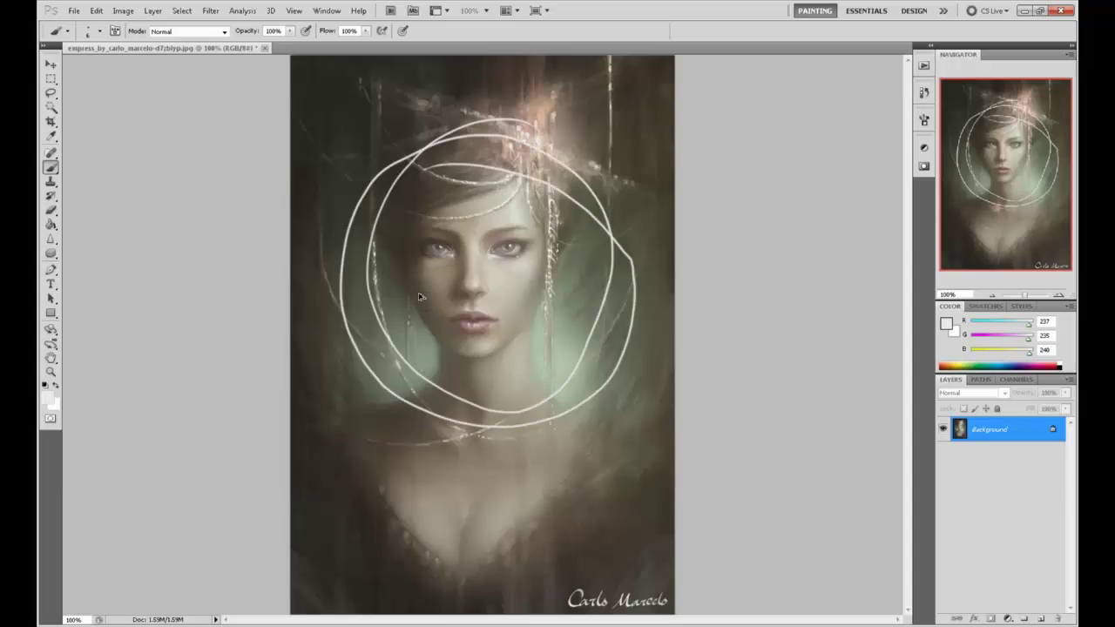
pyautogui.hotkey('ctrl', 'z')
pyautogui.moveTo(524, 218)
pyautogui.mouseDown()
pyautogui.moveTo(476, 341)
pyautogui.moveTo(540, 259)
pyautogui.moveTo(530, 216)
pyautogui.mouseUp()
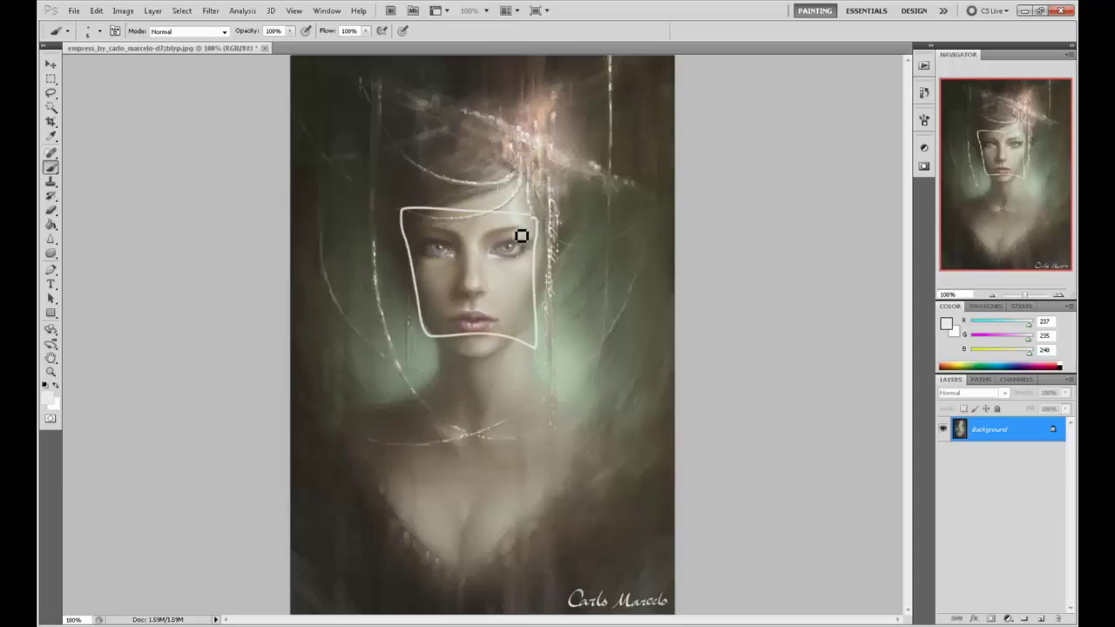
pyautogui.hotkey('ctrl', 'z')
# - Write "100%" on the face and circle it, and add two larger surrounding rings labelled 80% and 70%
pyautogui.moveTo(451, 260)
pyautogui.mouseDown()
pyautogui.moveTo(455, 307)
pyautogui.moveTo(496, 295)
pyautogui.moveTo(494, 258)
pyautogui.moveTo(514, 285)
pyautogui.mouseUp()
pyautogui.moveTo(504, 254); pyautogui.dragTo(493, 297)
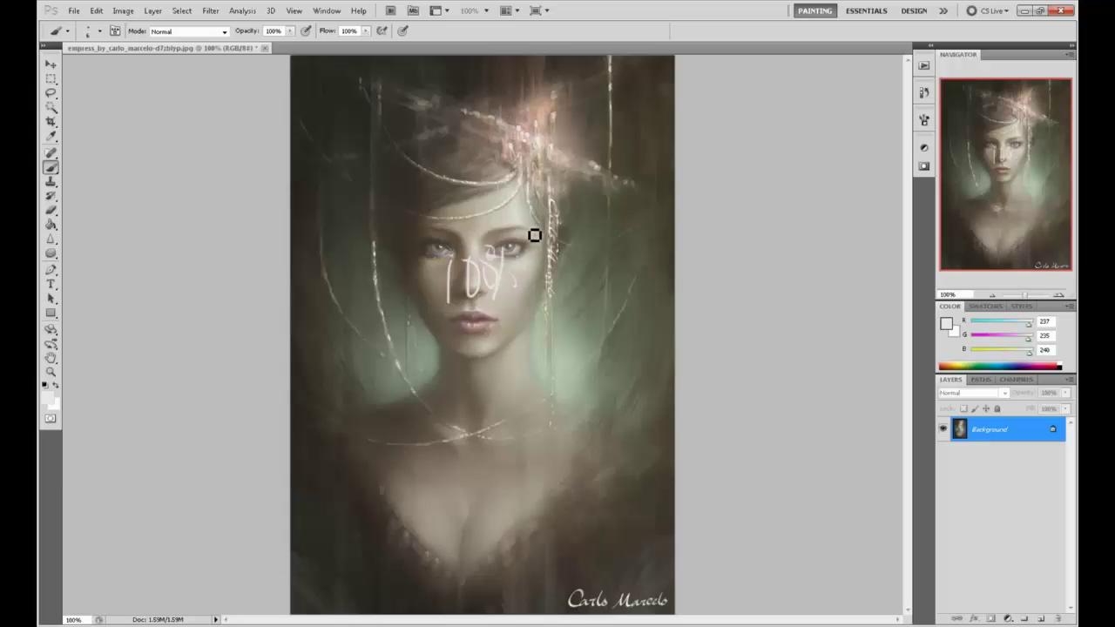
pyautogui.moveTo(507, 206); pyautogui.dragTo(433, 236)
pyautogui.moveTo(490, 165)
pyautogui.mouseDown()
pyautogui.moveTo(397, 208)
pyautogui.moveTo(525, 165)
pyautogui.moveTo(440, 157)
pyautogui.mouseUp()
pyautogui.moveTo(439, 187)
pyautogui.mouseDown()
pyautogui.moveTo(462, 218)
pyautogui.moveTo(470, 182)
pyautogui.moveTo(477, 197)
pyautogui.mouseUp()
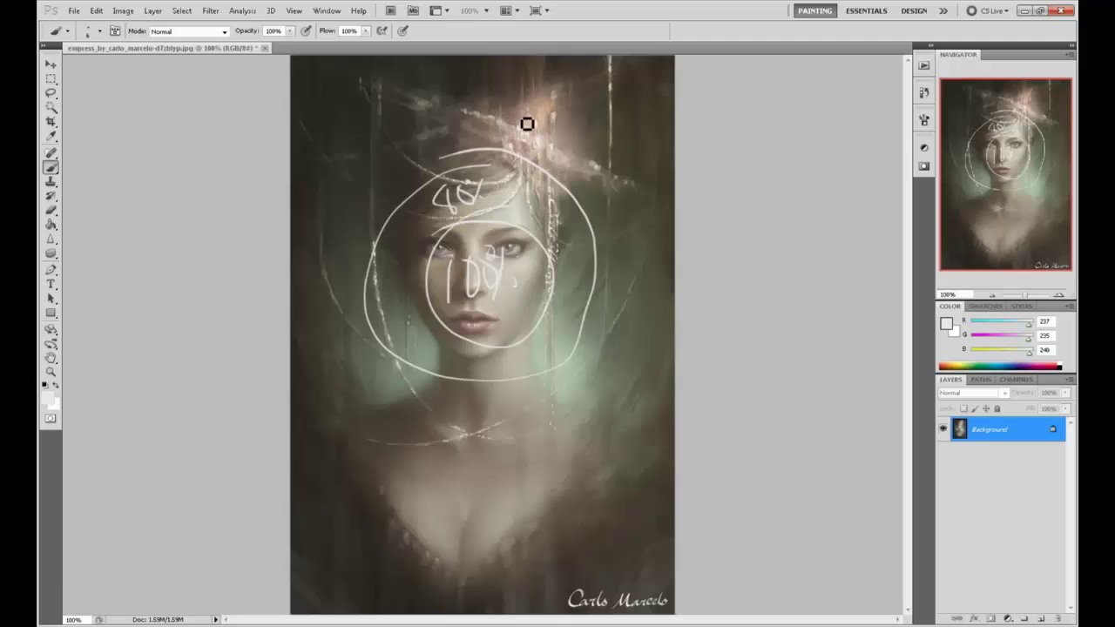
pyautogui.moveTo(528, 119)
pyautogui.mouseDown()
pyautogui.moveTo(537, 476)
pyautogui.moveTo(533, 115)
pyautogui.mouseUp()
pyautogui.moveTo(430, 142); pyautogui.dragTo(457, 152)
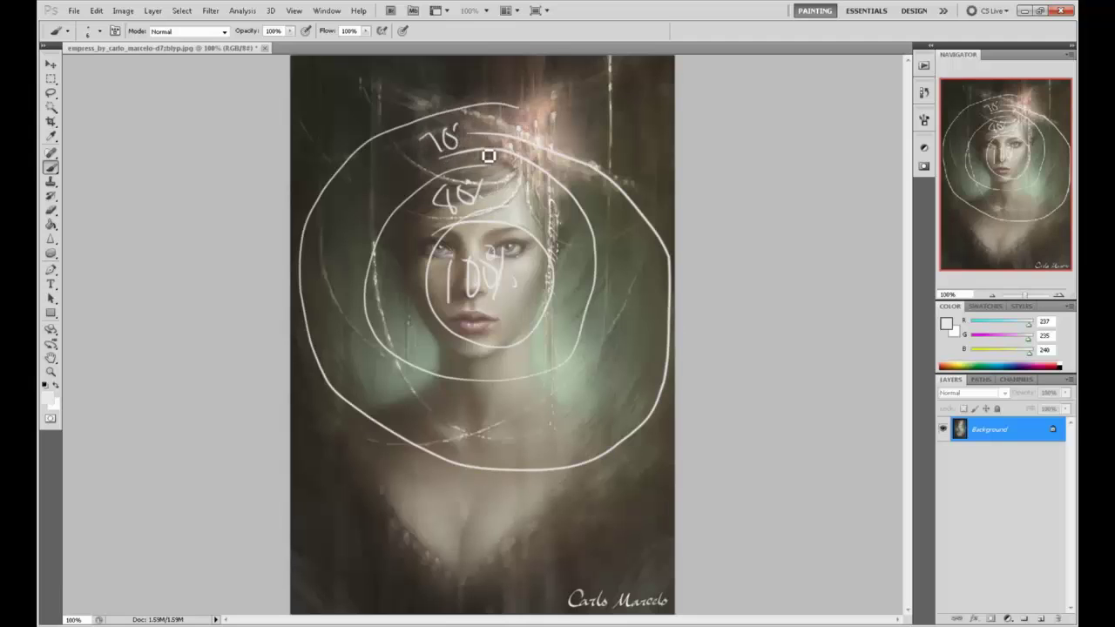
# - Draw an outermost ring reaching past the canvas edges and label it "50%" above the head
pyautogui.moveTo(558, 64)
pyautogui.mouseDown()
pyautogui.moveTo(488, 59)
pyautogui.moveTo(221, 206)
pyautogui.mouseUp()
pyautogui.moveTo(266, 479); pyautogui.dragTo(798, 529)
pyautogui.moveTo(749, 168); pyautogui.dragTo(581, 55)
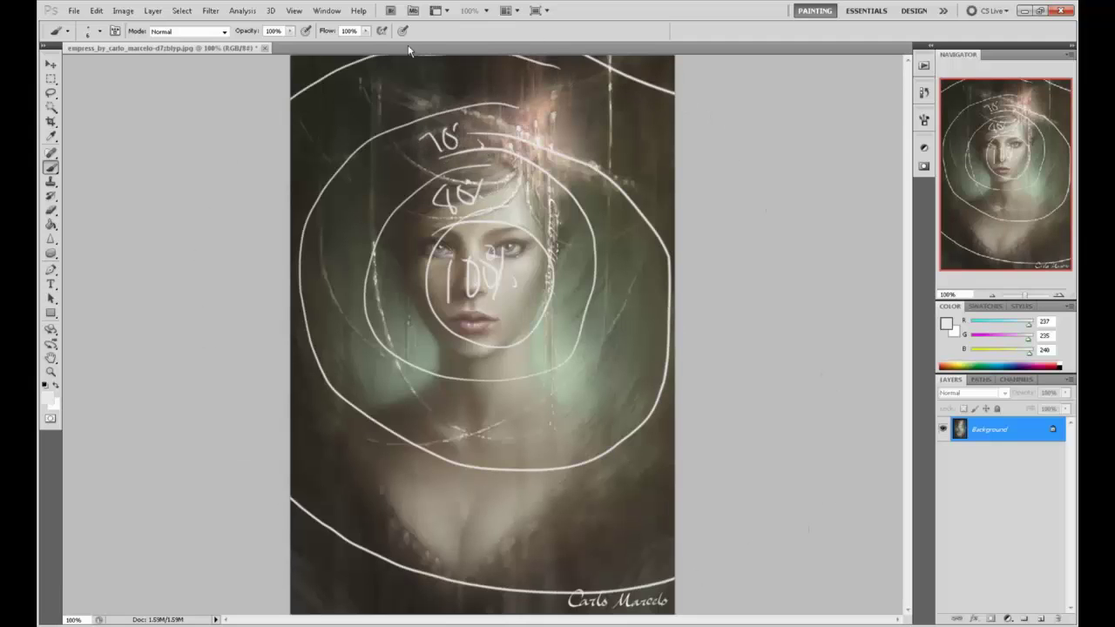
pyautogui.moveTo(423, 68)
pyautogui.mouseDown()
pyautogui.moveTo(402, 94)
pyautogui.moveTo(446, 72)
pyautogui.mouseUp()
pyautogui.moveTo(470, 61); pyautogui.dragTo(477, 85)
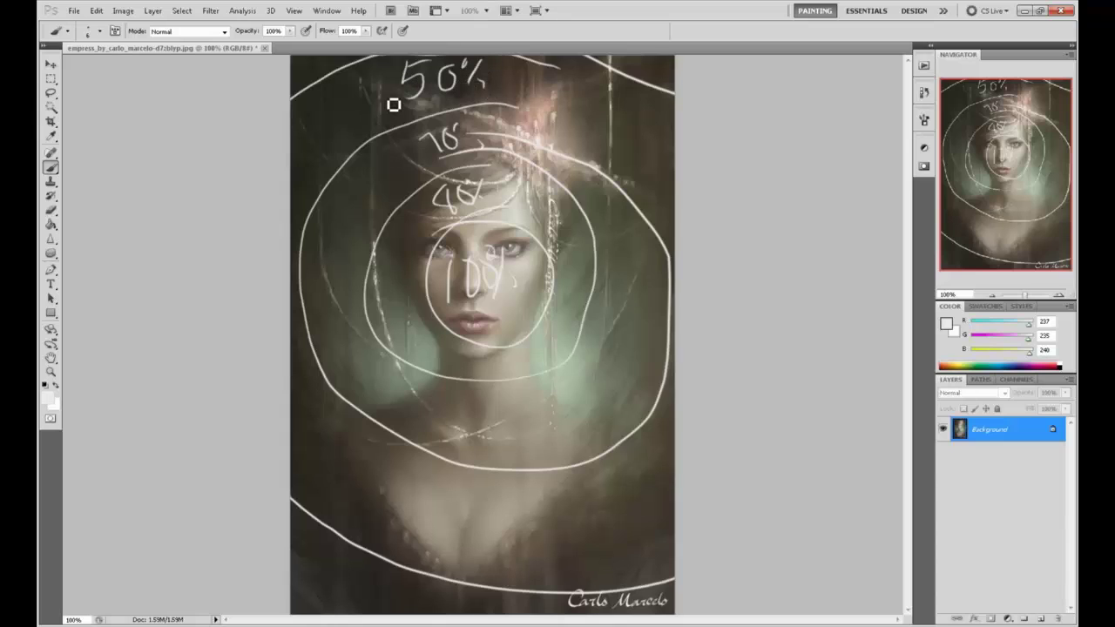
# - Draw and undo an arrow toward the face, circle the face again, and mark the two outer rings with diagonal strokes
pyautogui.moveTo(385, 98)
pyautogui.mouseDown()
pyautogui.moveTo(407, 234)
pyautogui.moveTo(427, 270)
pyautogui.mouseUp()
pyautogui.moveTo(380, 252)
pyautogui.mouseDown()
pyautogui.moveTo(433, 278)
pyautogui.moveTo(435, 244)
pyautogui.mouseUp()
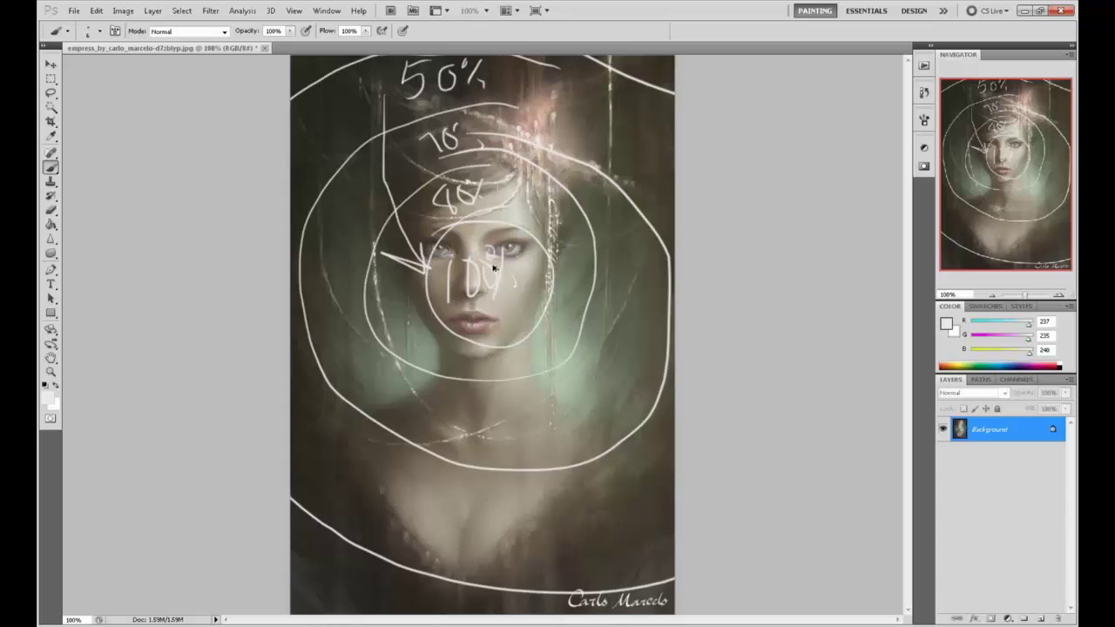
pyautogui.hotkey('ctrl', 'alt', 'z')
pyautogui.hotkey('ctrl', 'alt', 'z')
pyautogui.hotkey('ctrl', 'alt', 'z')
pyautogui.moveTo(548, 291)
pyautogui.mouseDown()
pyautogui.moveTo(431, 309)
pyautogui.moveTo(490, 237)
pyautogui.mouseUp()
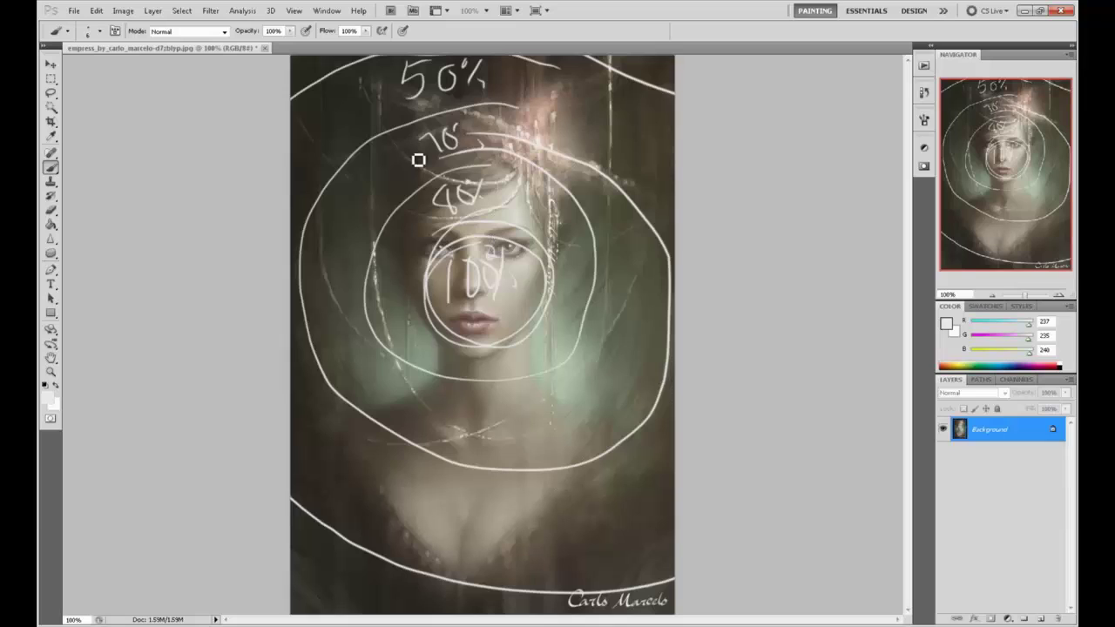
pyautogui.moveTo(411, 163); pyautogui.dragTo(343, 221)
pyautogui.moveTo(388, 93)
pyautogui.mouseDown()
pyautogui.moveTo(338, 137)
pyautogui.moveTo(331, 130)
pyautogui.moveTo(298, 150)
pyautogui.mouseUp()
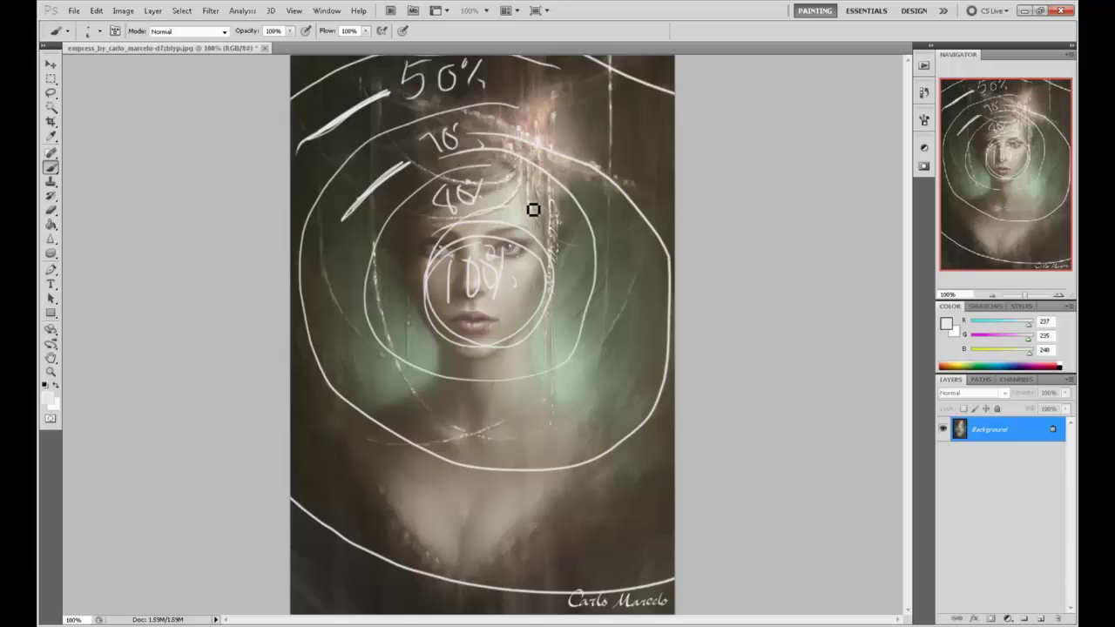
# - Undo all the rings, percentage labels and marker strokes on the portrait
pyautogui.hotkey('ctrl', 'alt', 'z')
pyautogui.hotkey('ctrl', 'alt', 'z')
pyautogui.hotkey('ctrl', 'alt', 'z')
pyautogui.hotkey('ctrl', 'alt', 'z')
pyautogui.hotkey('ctrl', 'alt', 'z')
pyautogui.hotkey('ctrl', 'alt', 'z')
pyautogui.hotkey('ctrl', 'alt', 'z')
pyautogui.hotkey('ctrl', 'alt', 'z')
pyautogui.hotkey('ctrl', 'alt', 'z')
pyautogui.hotkey('ctrl', 'alt', 'z')
pyautogui.hotkey('ctrl', 'alt', 'z')
pyautogui.hotkey('ctrl', 'alt', 'z')
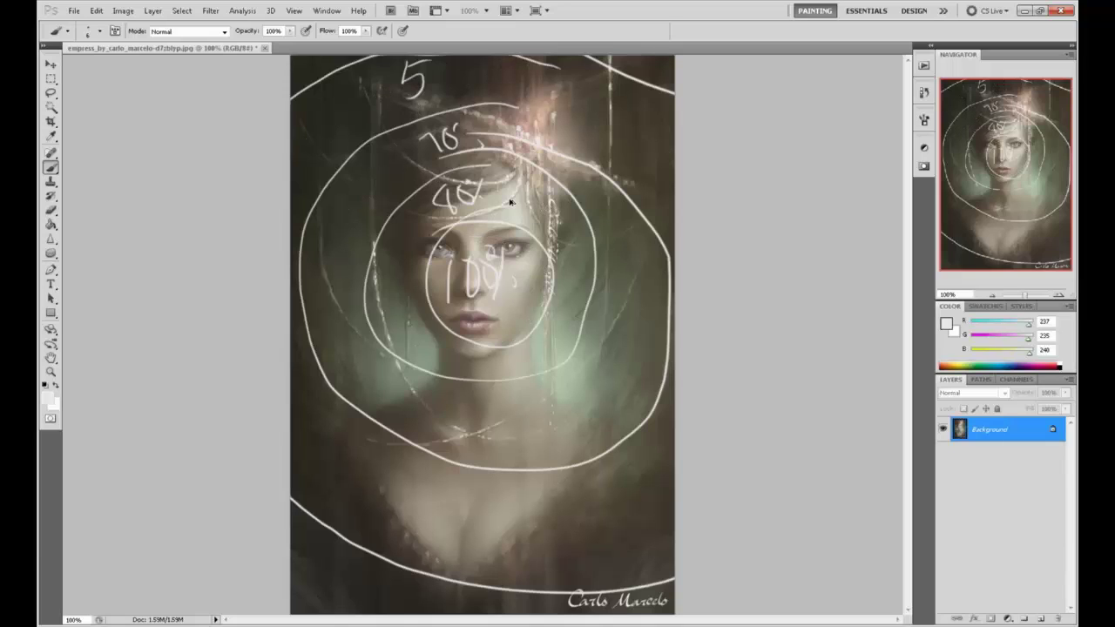
pyautogui.hotkey('ctrl', 'alt', 'z')
pyautogui.hotkey('ctrl', 'alt', 'z')
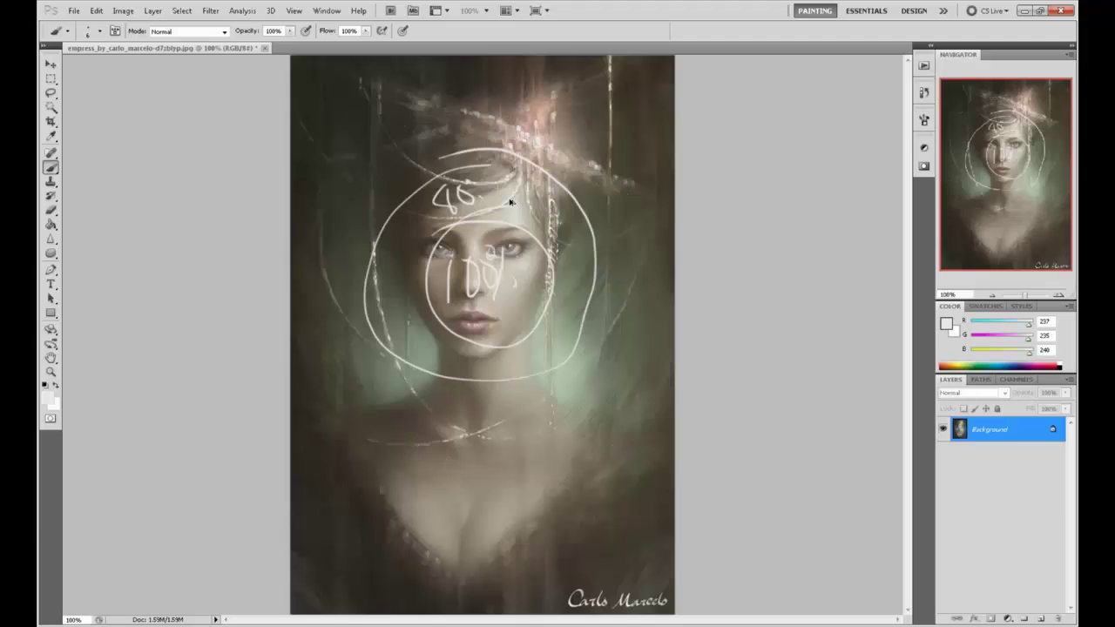
pyautogui.hotkey('ctrl', 'alt', 'z')
pyautogui.hotkey('ctrl', 'alt', 'z')
pyautogui.hotkey('ctrl', 'alt', 'z')
pyautogui.hotkey('ctrl', 'alt', 'z')
pyautogui.hotkey('ctrl', 'alt', 'z')
pyautogui.hotkey('ctrl', 'alt', 'z')
pyautogui.hotkey('ctrl', 'alt', 'z')
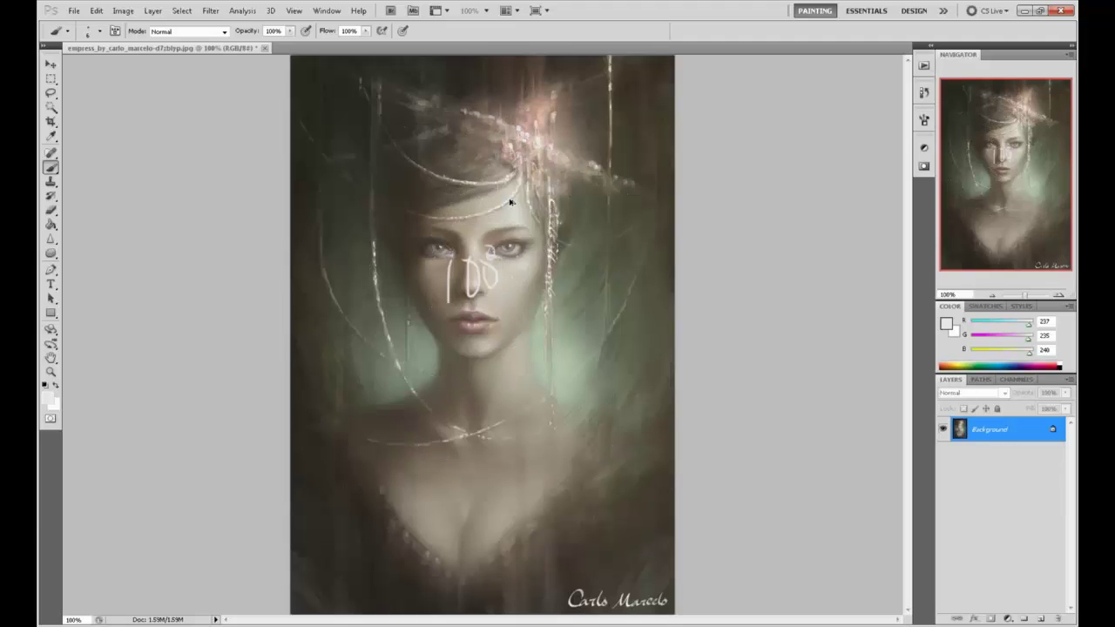
pyautogui.hotkey('ctrl', 'alt', 'z')
pyautogui.hotkey('ctrl', 'alt', 'z')
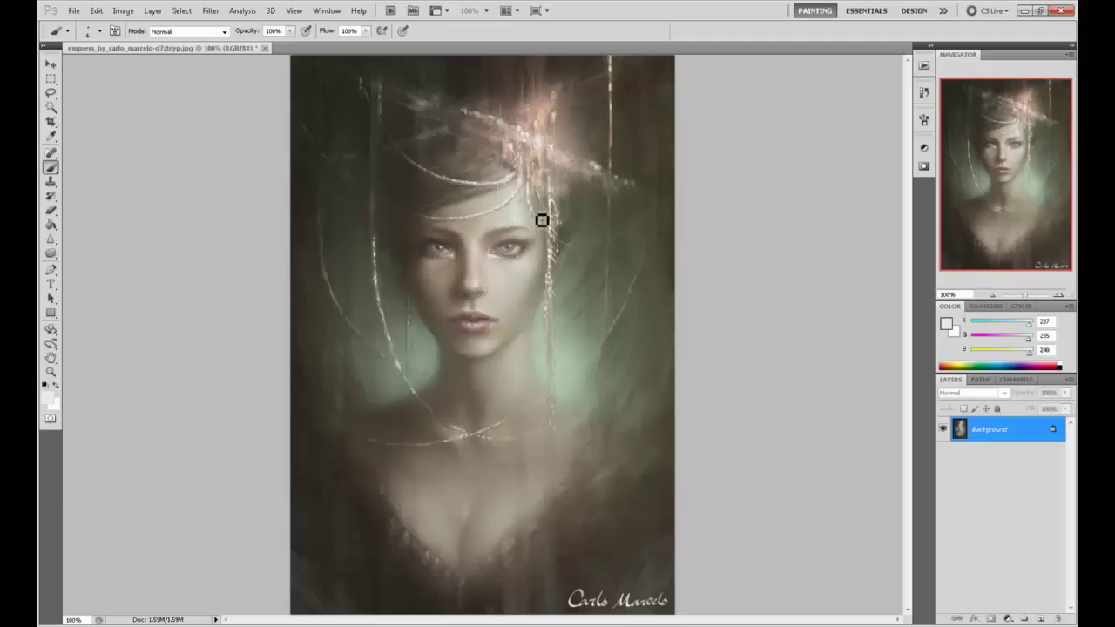
# - Draw strokes over the forehead and along the headpiece's diagonal band with sampled colours, and undo both
pyautogui.keyDown('alt'); pyautogui.click(479, 185); pyautogui.keyUp('alt')
pyautogui.keyDown('alt'); pyautogui.click(538, 143); pyautogui.keyUp('alt')
pyautogui.moveTo(475, 183); pyautogui.dragTo(470, 192)
pyautogui.hotkey('ctrl', 'z')
pyautogui.moveTo(615, 169)
pyautogui.mouseDown()
pyautogui.moveTo(356, 110)
pyautogui.moveTo(502, 134)
pyautogui.moveTo(383, 99)
pyautogui.mouseUp()
pyautogui.hotkey('ctrl', 'z')
# - Paint short strokes over the headpiece's centre using dark brown tones sampled from around it
pyautogui.moveTo(465, 113)
pyautogui.mouseDown()
pyautogui.moveTo(526, 154)
pyautogui.moveTo(487, 125)
pyautogui.moveTo(491, 158)
pyautogui.mouseUp()
pyautogui.keyDown('alt'); pyautogui.click(505, 146); pyautogui.keyUp('alt')
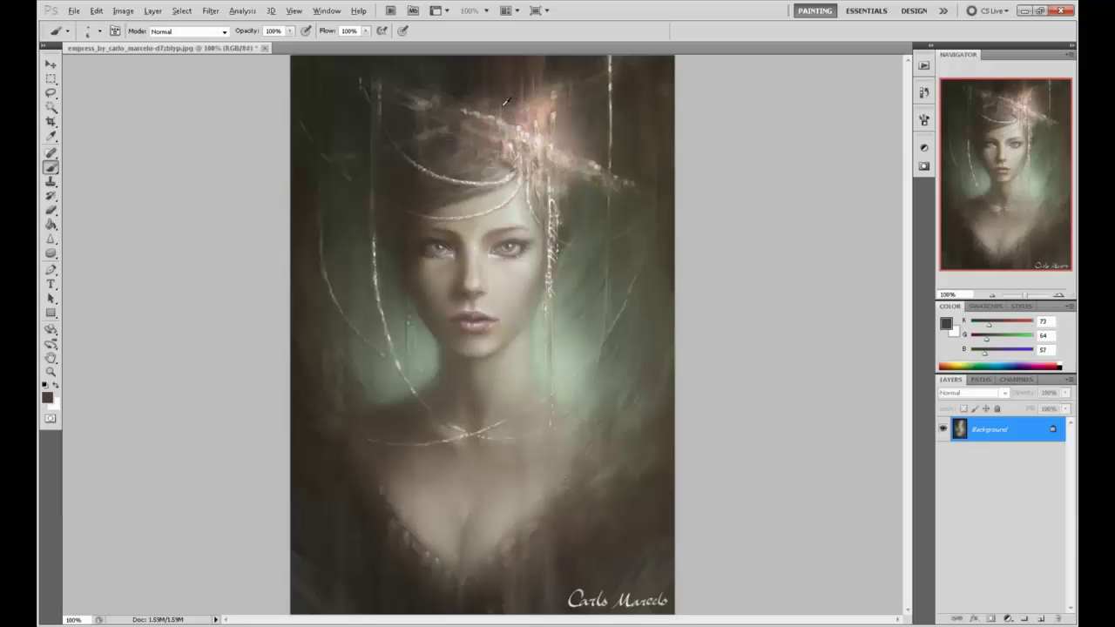
pyautogui.keyDown('alt'); pyautogui.click(508, 145); pyautogui.keyUp('alt')
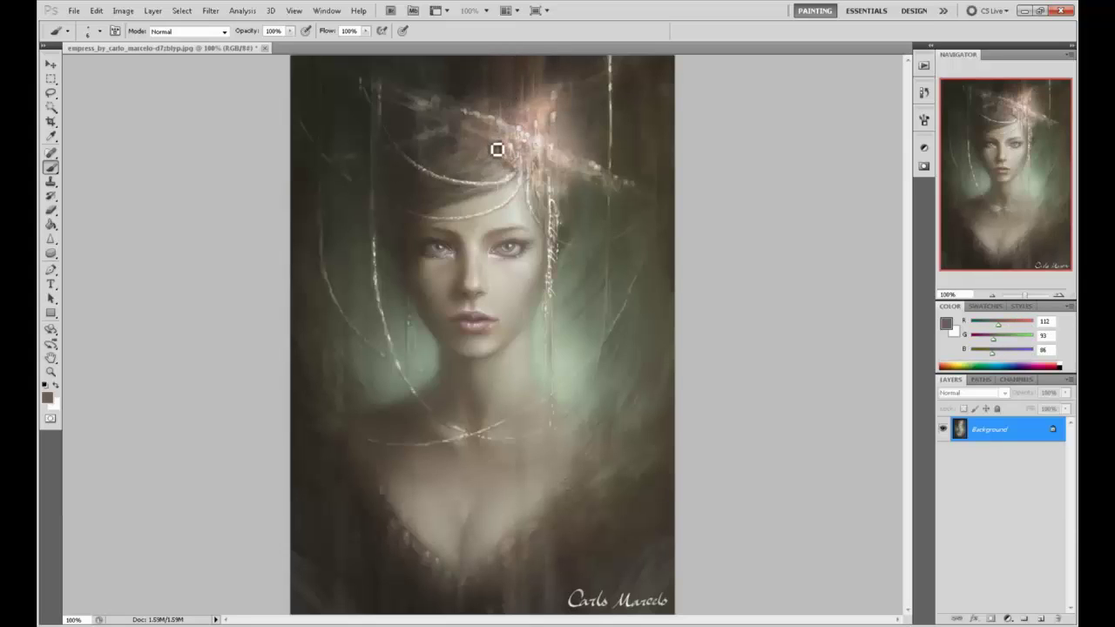
pyautogui.moveTo(497, 150)
pyautogui.mouseDown()
pyautogui.moveTo(480, 139)
pyautogui.moveTo(506, 159)
pyautogui.mouseUp()
pyautogui.keyDown('alt'); pyautogui.click(553, 164); pyautogui.keyUp('alt')
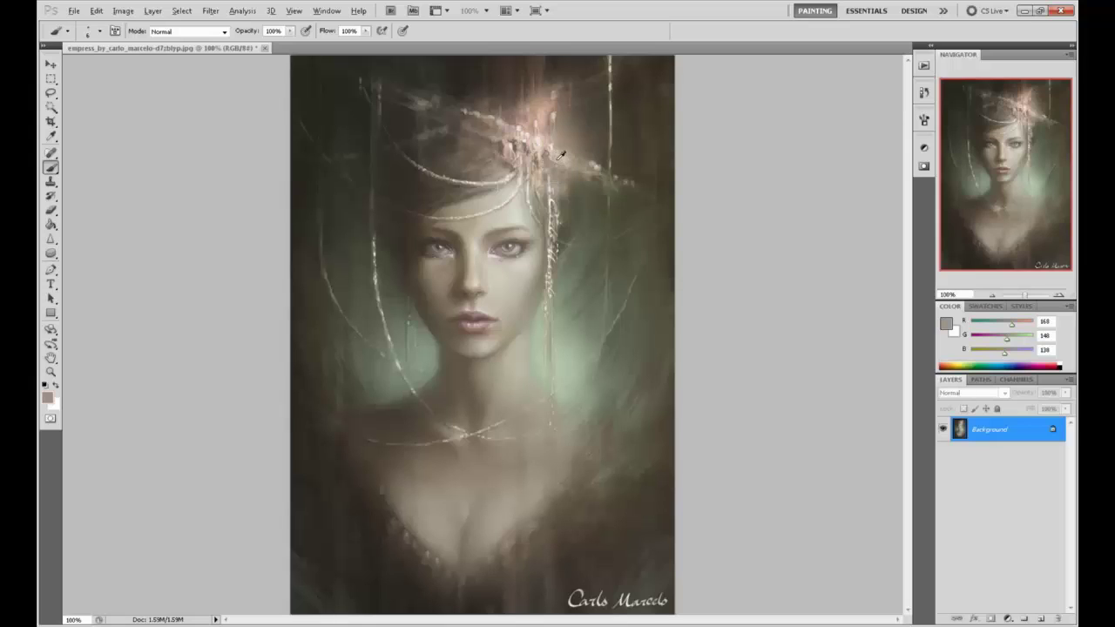
# - Touch up the headpiece's diagonal beaded band with brown and pinkish-grey tones sampled from the surrounding area
pyautogui.keyDown('alt'); pyautogui.click(554, 164); pyautogui.keyUp('alt')
pyautogui.keyDown('alt'); pyautogui.click(551, 161); pyautogui.keyUp('alt')
pyautogui.keyDown('alt'); pyautogui.click(514, 127); pyautogui.keyUp('alt')
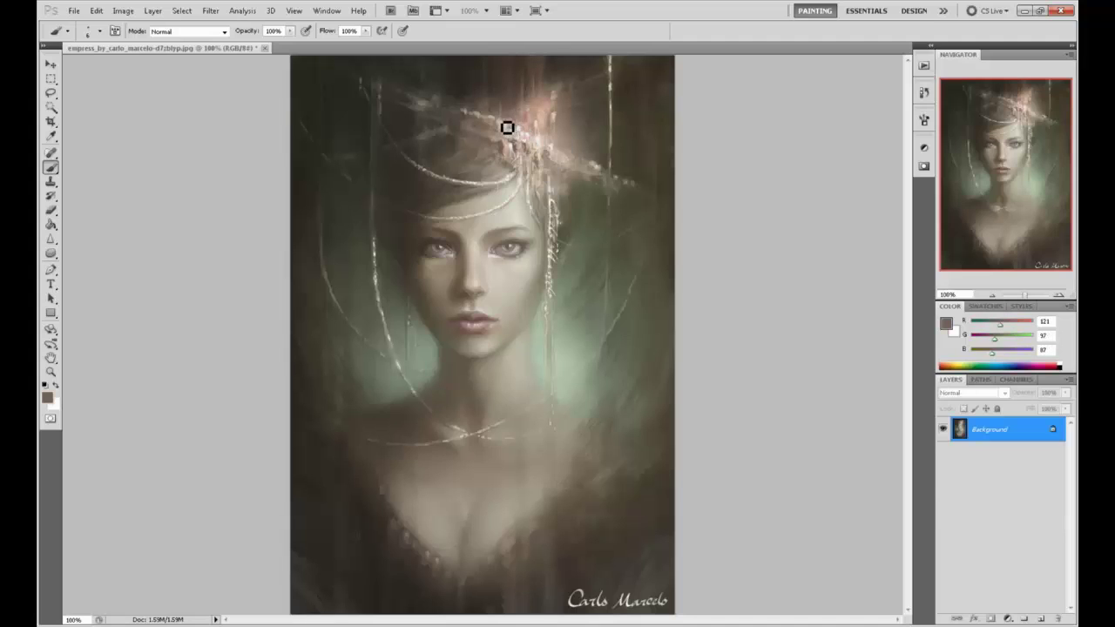
pyautogui.keyDown('alt'); pyautogui.click(512, 128); pyautogui.keyUp('alt')
pyautogui.keyDown('alt'); pyautogui.click(502, 122); pyautogui.keyUp('alt')
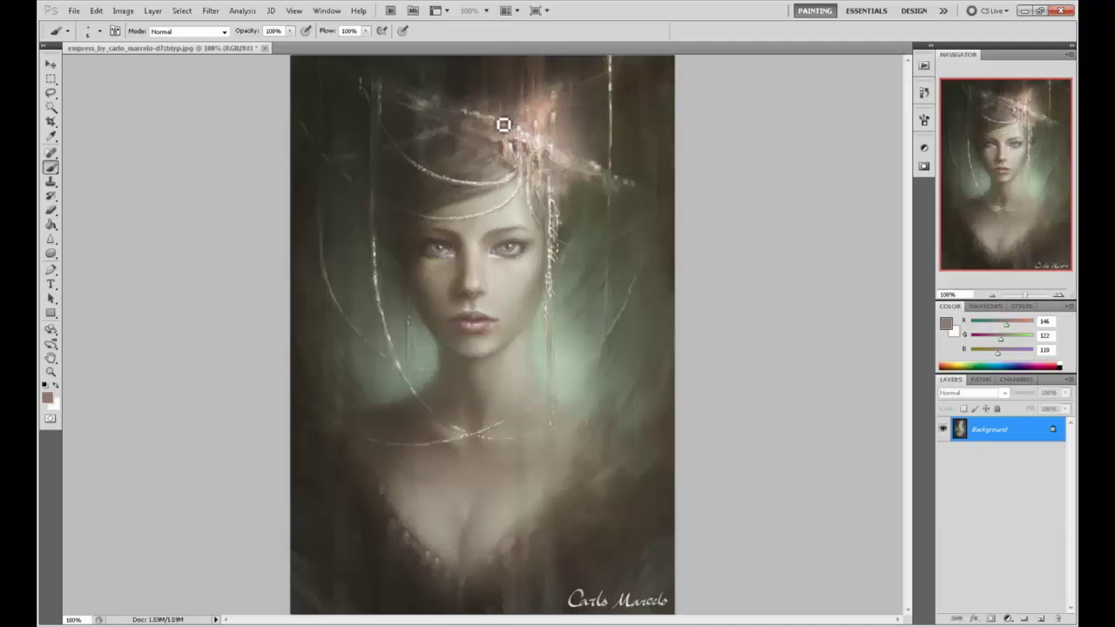
pyautogui.keyDown('alt'); pyautogui.click(549, 161); pyautogui.keyUp('alt')
# - Soften the centre of the headpiece at 64% brush opacity, painting with brown and pinkish-grey tones sampled from around it
pyautogui.hotkey('ctrl', '-')
pyautogui.hotkey('ctrl', '-')
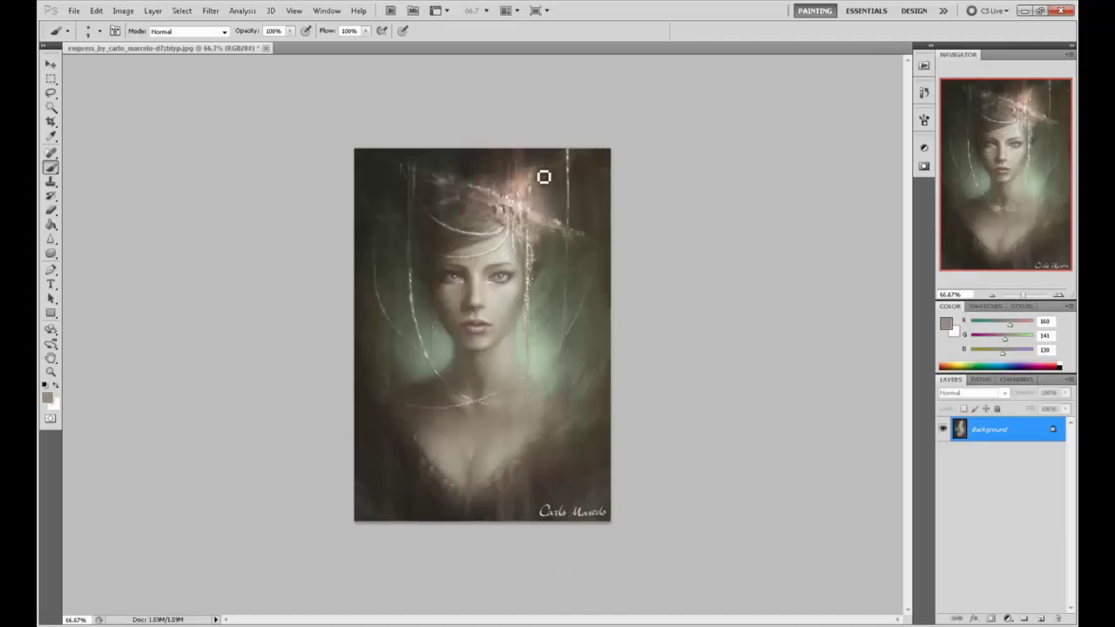
pyautogui.moveTo(290, 33); pyautogui.dragTo(268, 44)
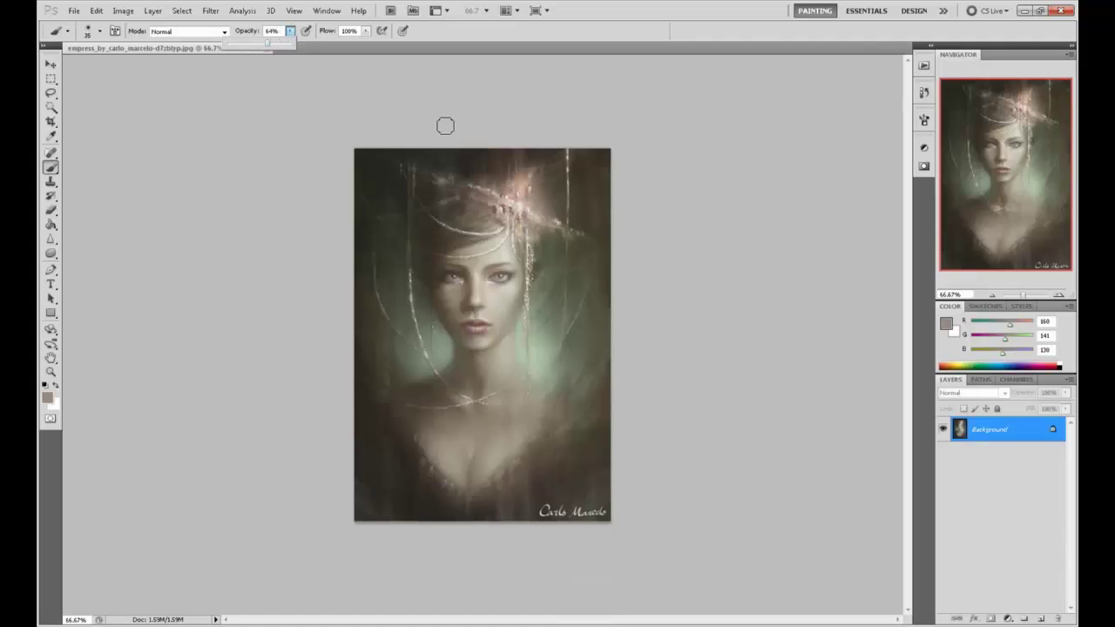
pyautogui.keyDown('alt'); pyautogui.click(529, 217); pyautogui.keyUp('alt')
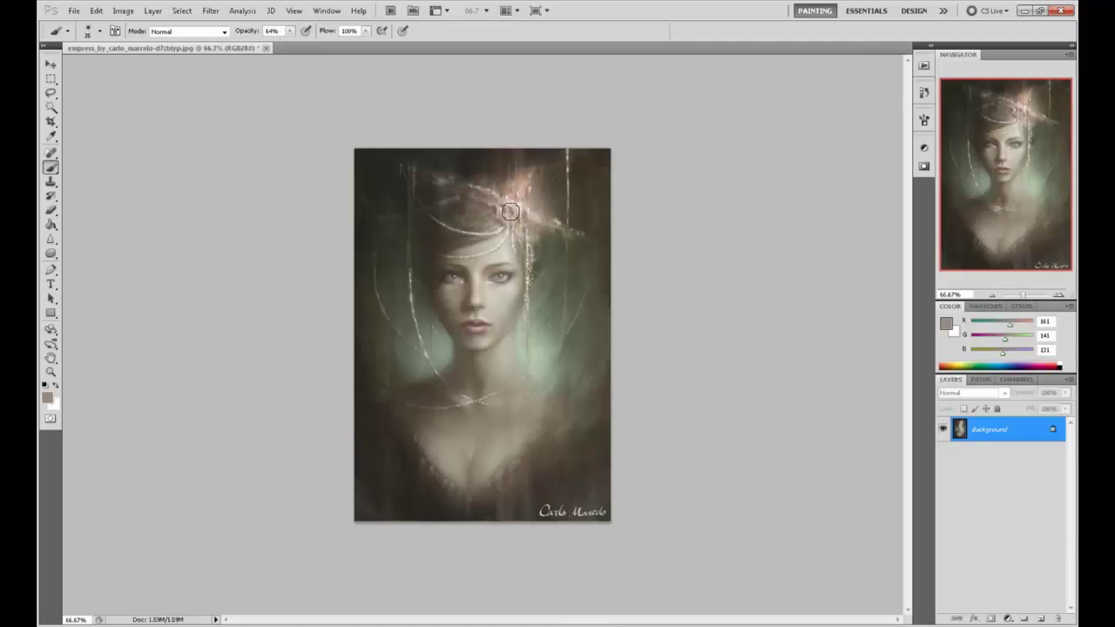
pyautogui.moveTo(506, 216)
pyautogui.mouseDown()
pyautogui.moveTo(503, 196)
pyautogui.moveTo(496, 212)
pyautogui.mouseUp()
pyautogui.keyDown('alt'); pyautogui.click(499, 207); pyautogui.keyUp('alt')
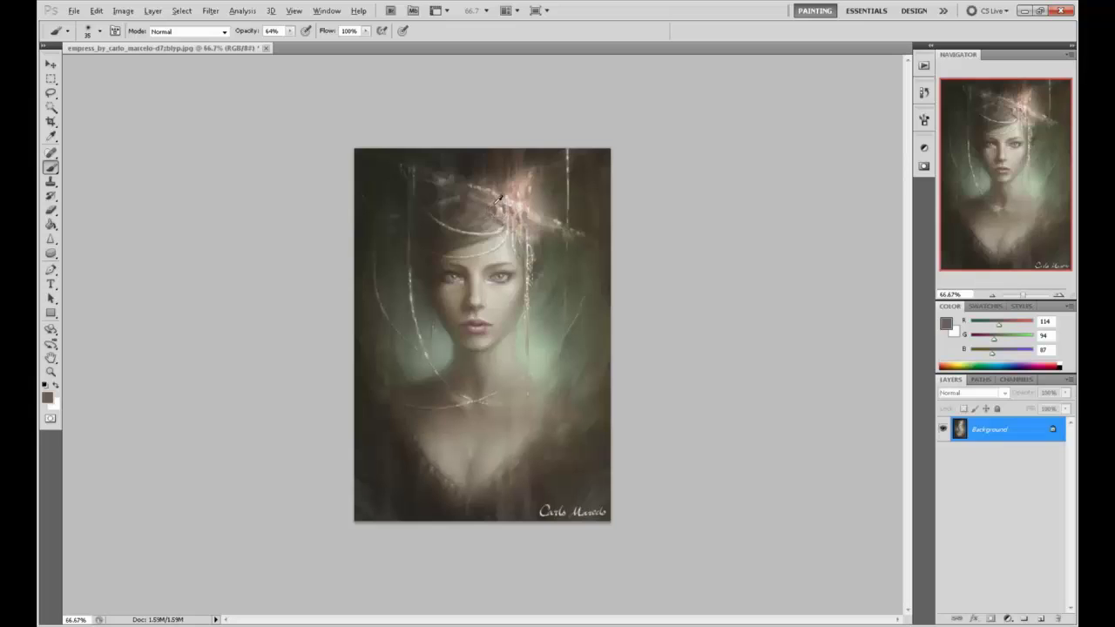
pyautogui.keyDown('alt'); pyautogui.click(495, 203); pyautogui.keyUp('alt')
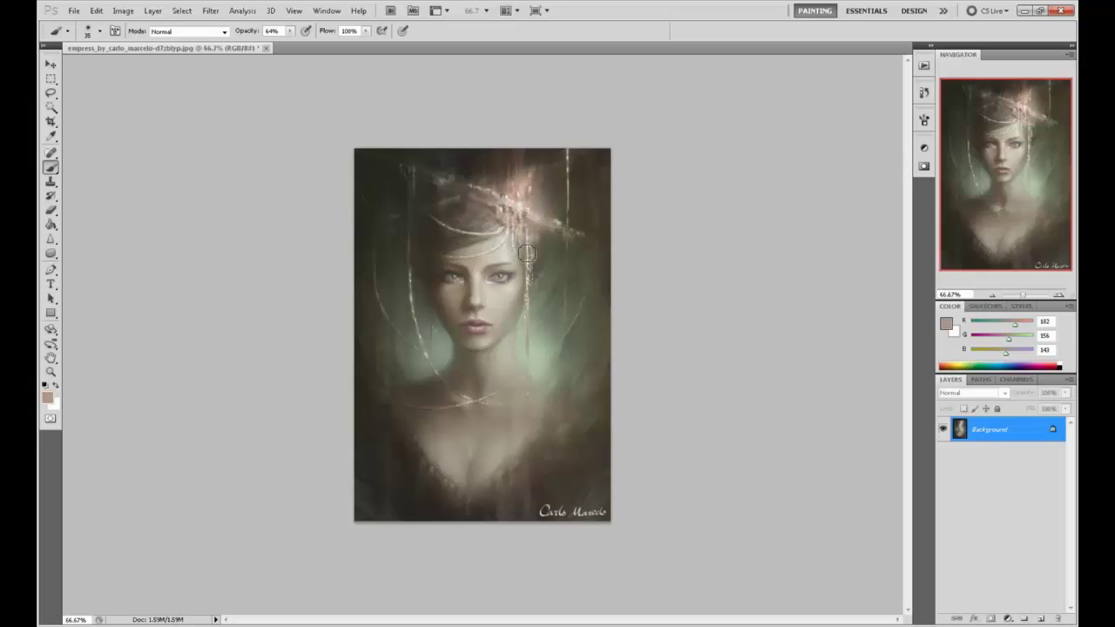
pyautogui.keyDown('alt'); pyautogui.click(499, 211); pyautogui.keyUp('alt')
pyautogui.keyDown('alt'); pyautogui.click(499, 209); pyautogui.keyUp('alt')
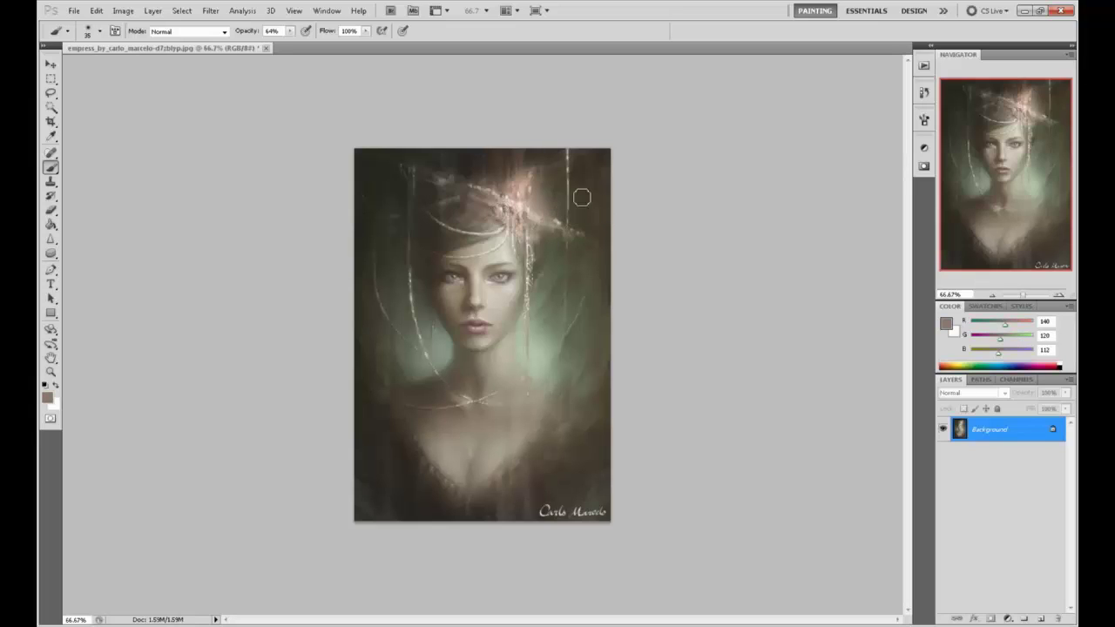
# - Sharpen the headpiece with the Sharpen tool, and compare the result with an earlier history state before restoring the latest one
pyautogui.click(51, 240)
pyautogui.click(485, 194)
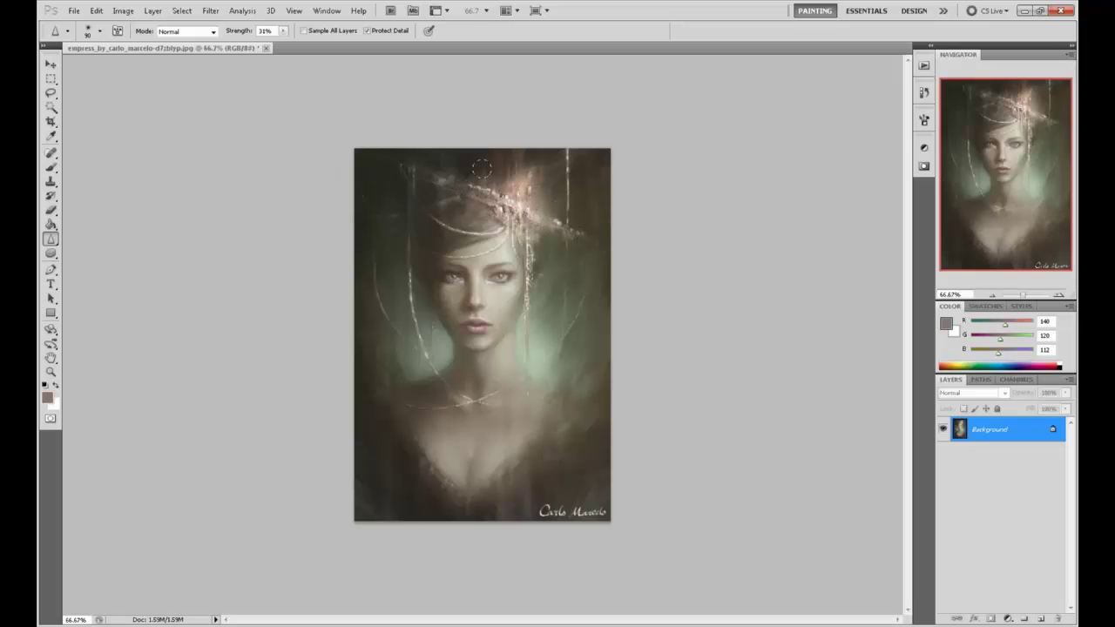
pyautogui.click(924, 91)
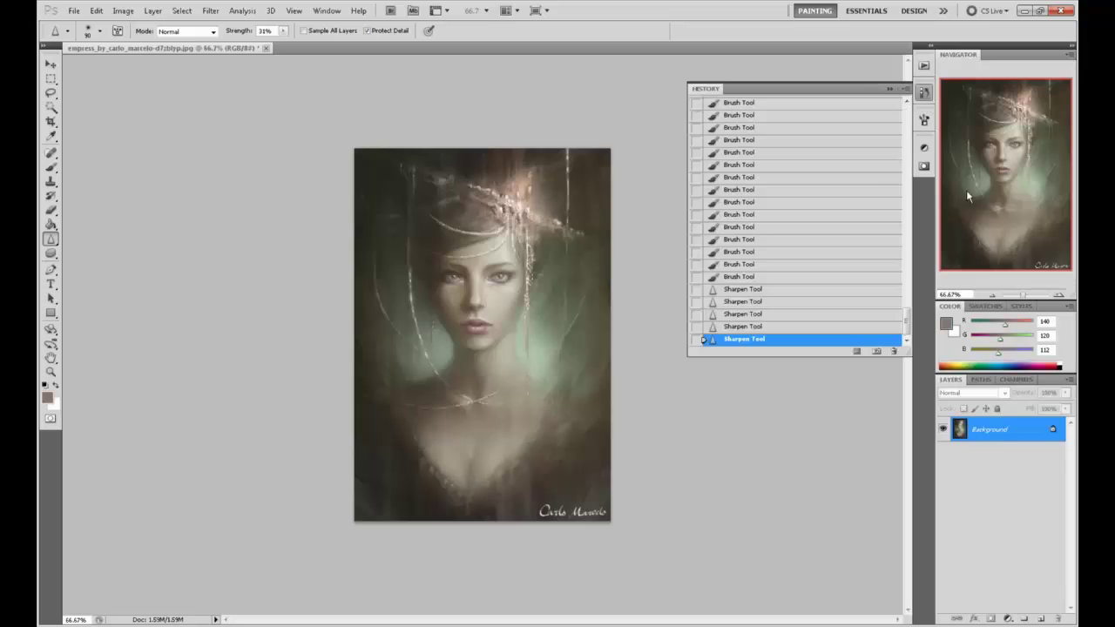
pyautogui.moveTo(907, 327)
pyautogui.mouseDown()
pyautogui.moveTo(878, 105)
pyautogui.moveTo(908, 227)
pyautogui.moveTo(908, 326)
pyautogui.mouseUp()
pyautogui.click(880, 107)
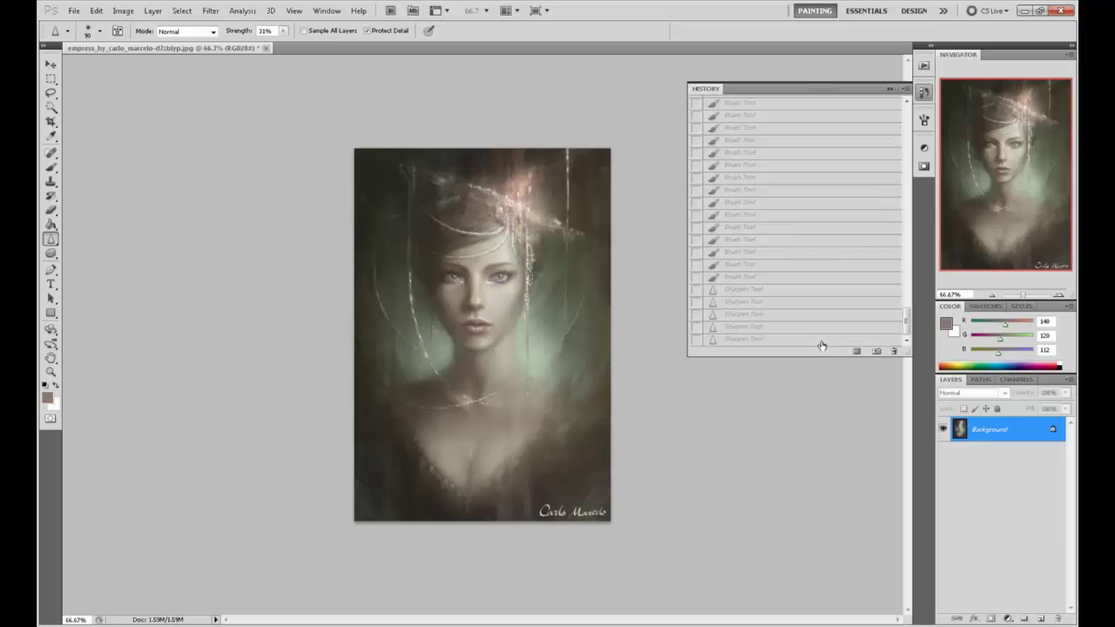
pyautogui.click(823, 340)
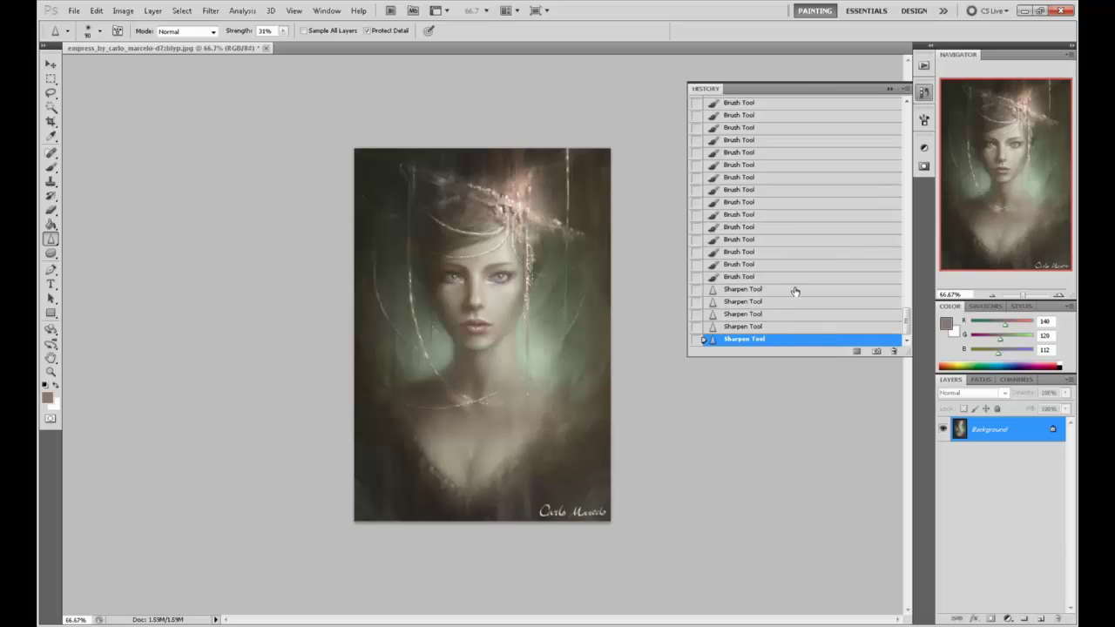
pyautogui.click(889, 88)
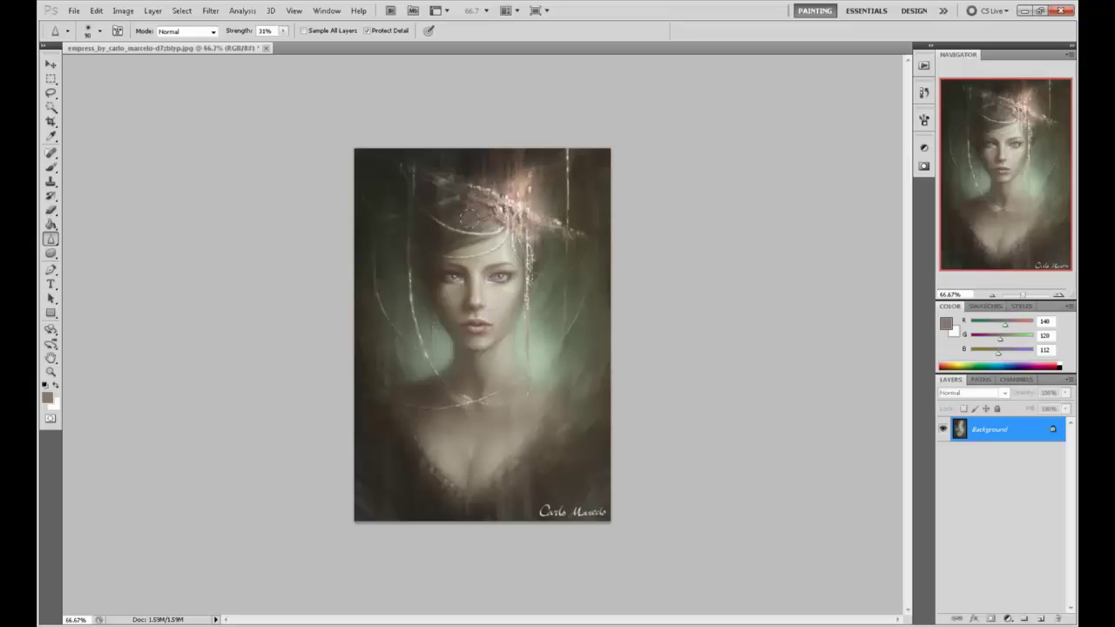
# - Darken the hair and headpiece area with a sampled dark brown at 37% brush opacity
pyautogui.press('b')
pyautogui.keyDown('alt'); pyautogui.click(457, 198); pyautogui.keyUp('alt')
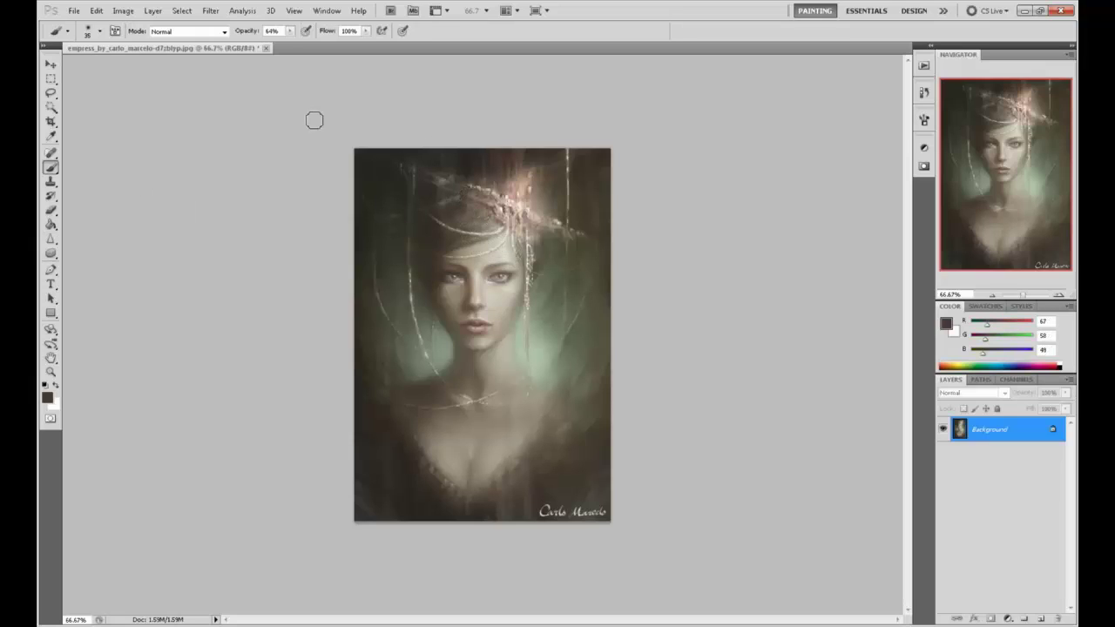
pyautogui.click(291, 32)
pyautogui.click(276, 42)
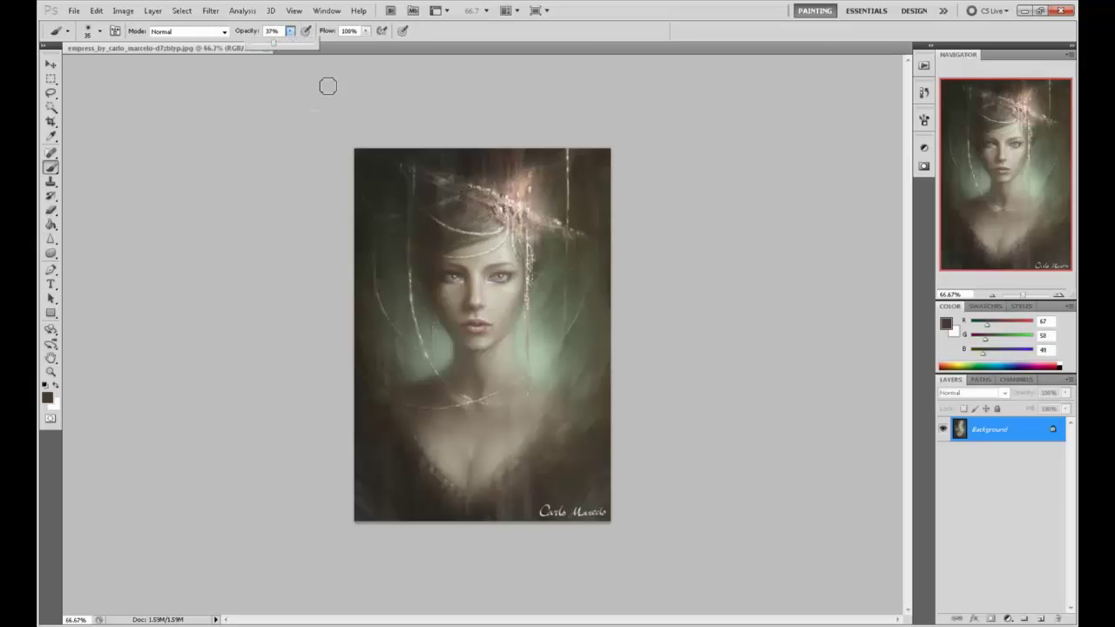
pyautogui.click(493, 239)
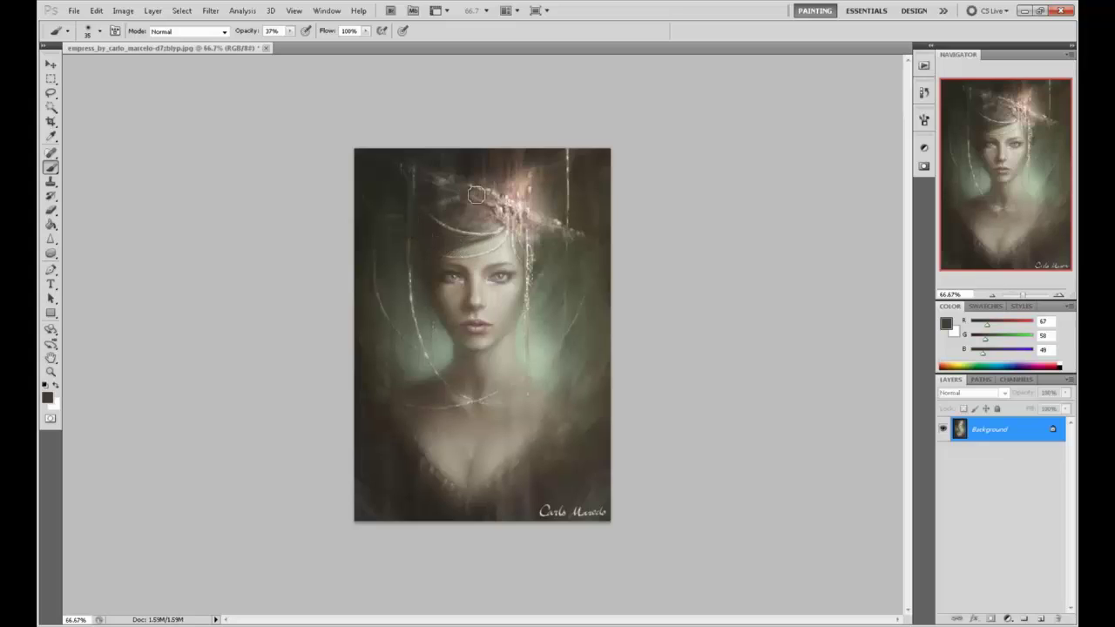
# - Glaze the hair beneath the headpiece at 22% brush opacity, alternating sampled dark brown and greyish-beige tones
pyautogui.keyDown('alt'); pyautogui.click(455, 235); pyautogui.keyUp('alt')
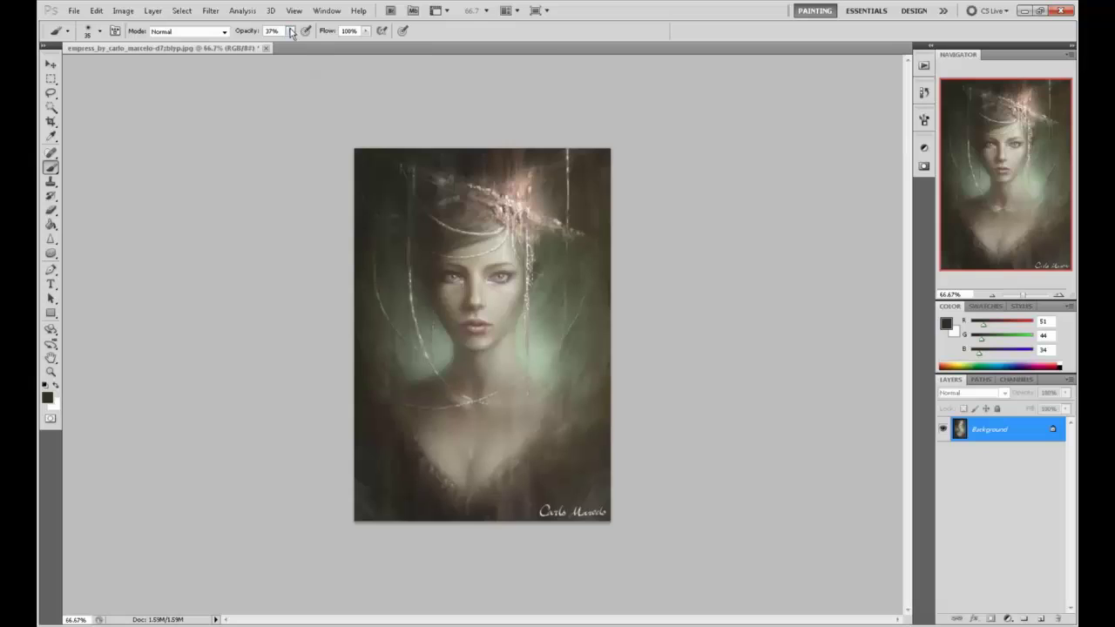
pyautogui.moveTo(289, 30); pyautogui.dragTo(284, 51)
pyautogui.click(438, 243)
pyautogui.keyDown('alt'); pyautogui.click(493, 238); pyautogui.keyUp('alt')
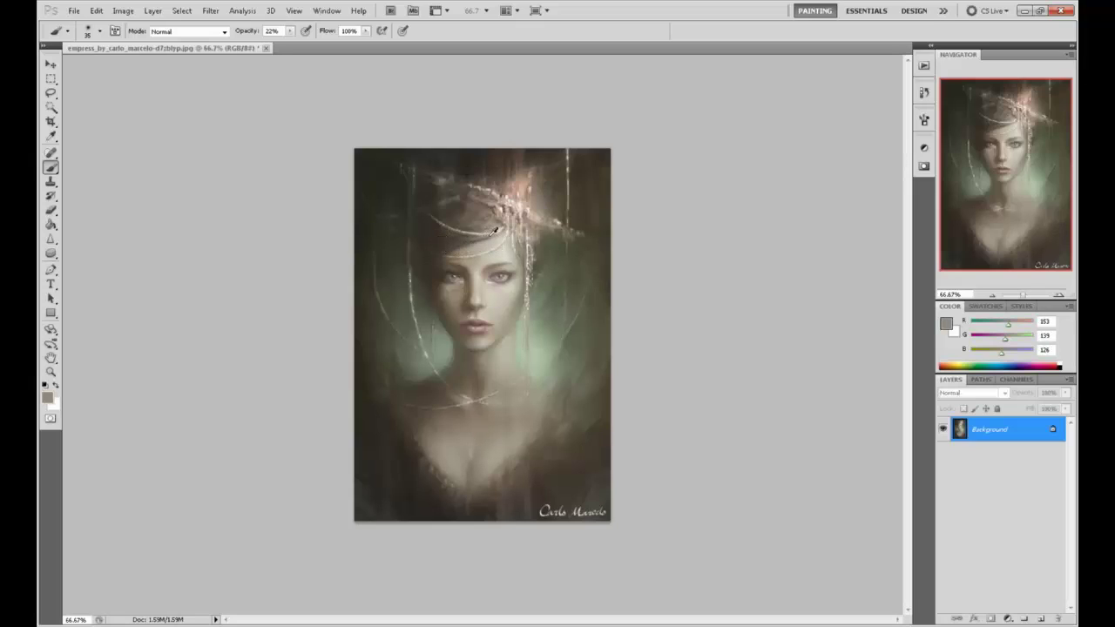
pyautogui.keyDown('alt'); pyautogui.click(431, 235); pyautogui.keyUp('alt')
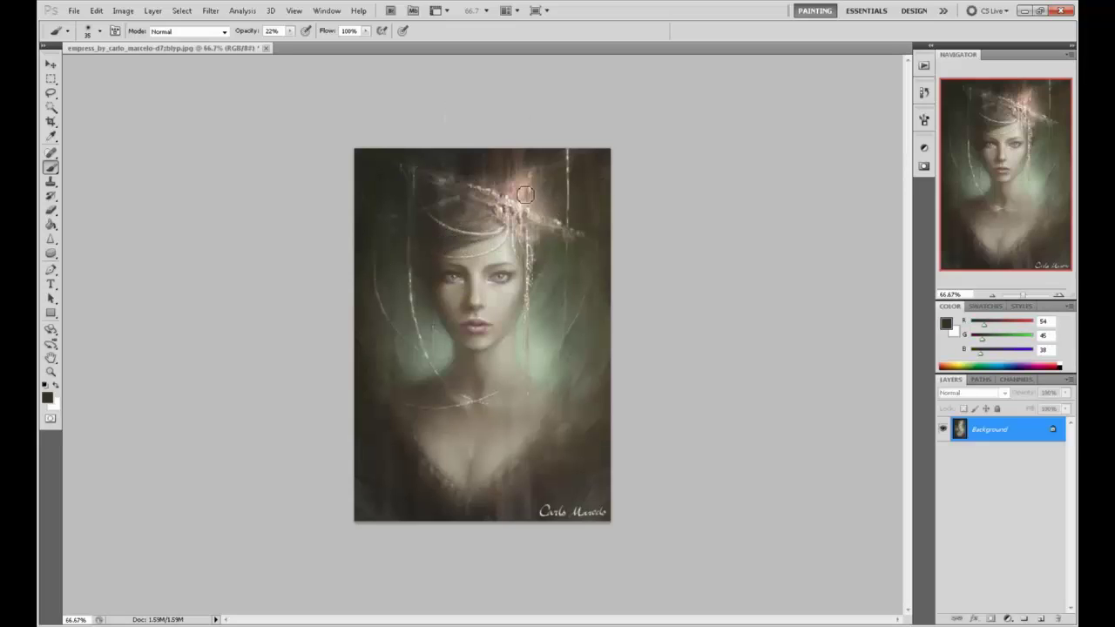
pyautogui.keyDown('alt'); pyautogui.click(472, 240); pyautogui.keyUp('alt')
pyautogui.keyDown('alt'); pyautogui.click(477, 245); pyautogui.keyUp('alt')
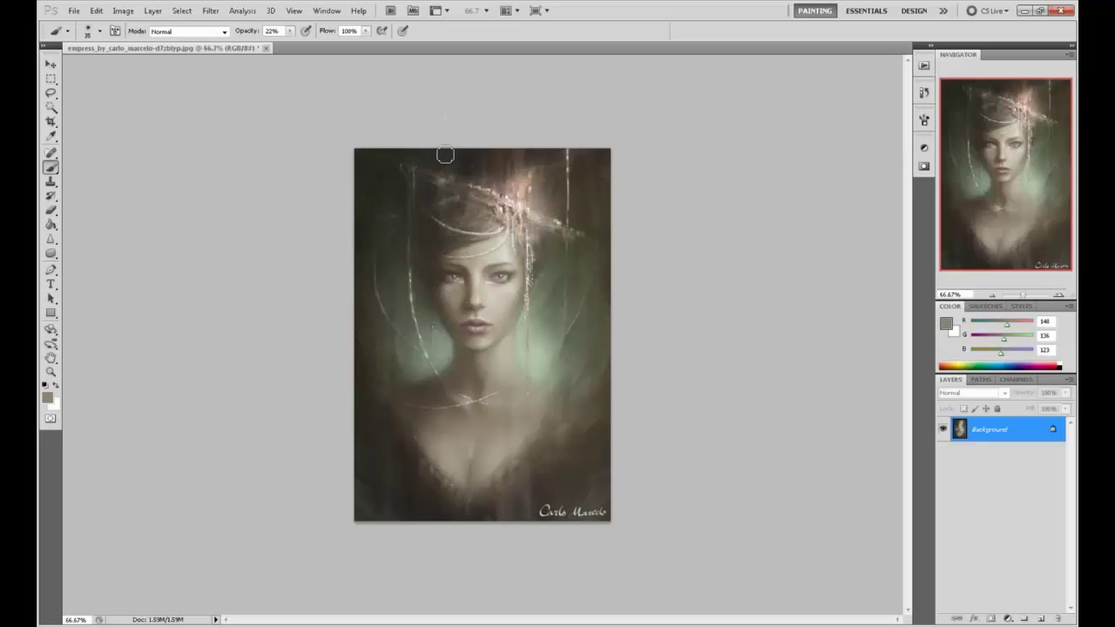
# - Refine the hairline above the forehead with a smaller brush at 100% opacity, using brown tones sampled nearby
pyautogui.press('[')
pyautogui.press('[')
pyautogui.press('[')
pyautogui.keyDown('alt'); pyautogui.click(496, 245); pyautogui.keyUp('alt')
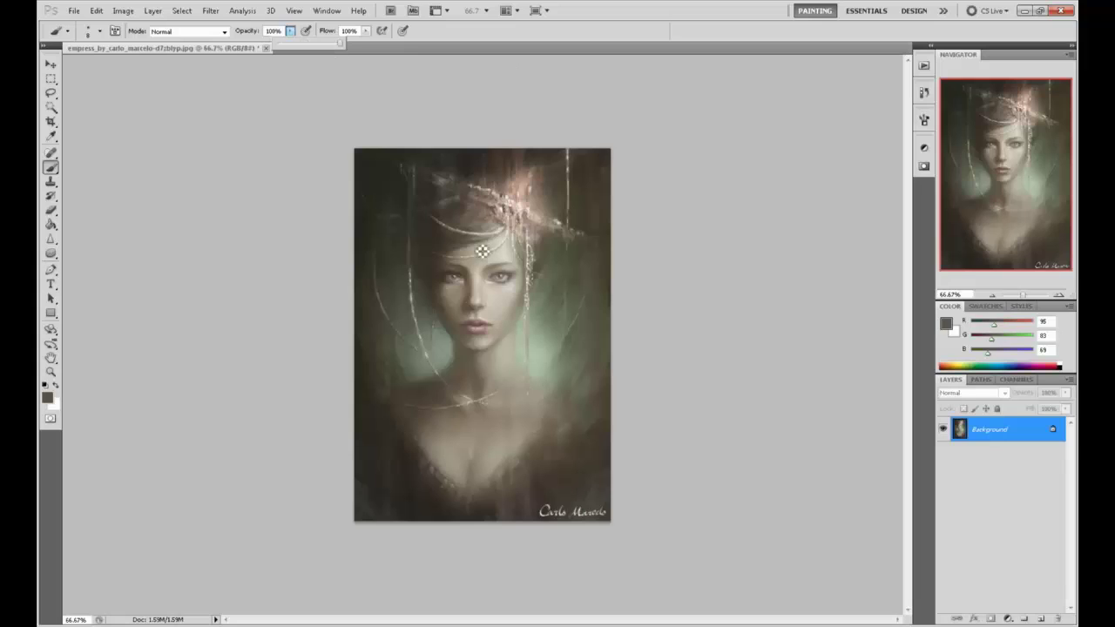
pyautogui.press('0')
pyautogui.keyDown('alt'); pyautogui.click(479, 254); pyautogui.keyUp('alt')
pyautogui.keyDown('alt'); pyautogui.click(459, 253); pyautogui.keyUp('alt')
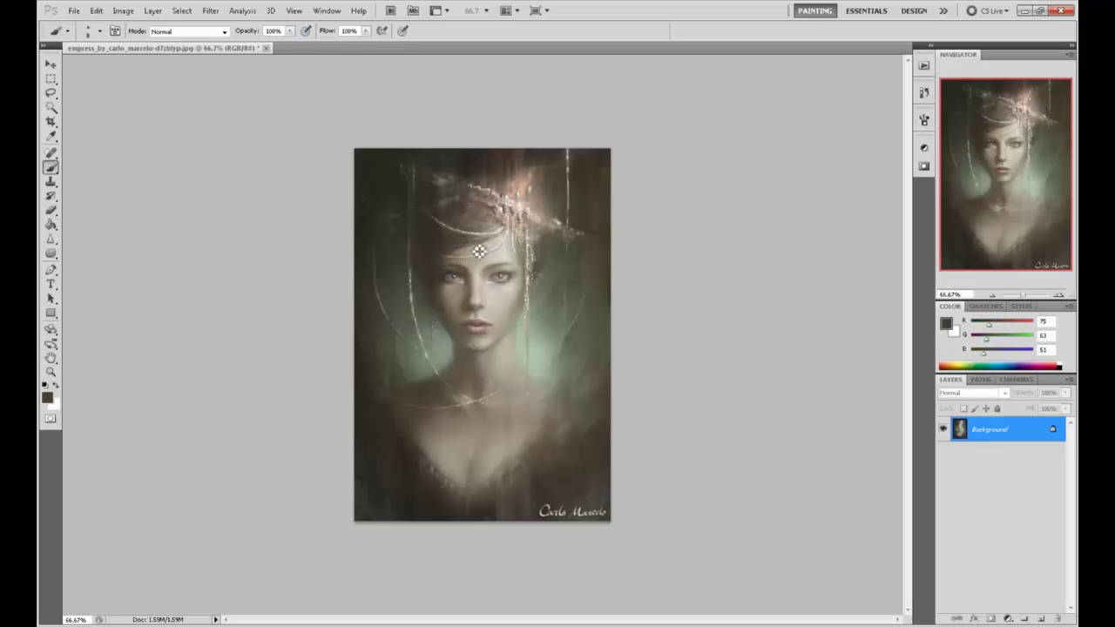
pyautogui.keyDown('alt'); pyautogui.click(463, 256); pyautogui.keyUp('alt')
# - Paint fine hair strands between the forehead and headpiece with a smaller brush at 65% opacity, sampling nearby light and dark tones
pyautogui.moveTo(290, 31); pyautogui.dragTo(267, 46)
pyautogui.press('[')
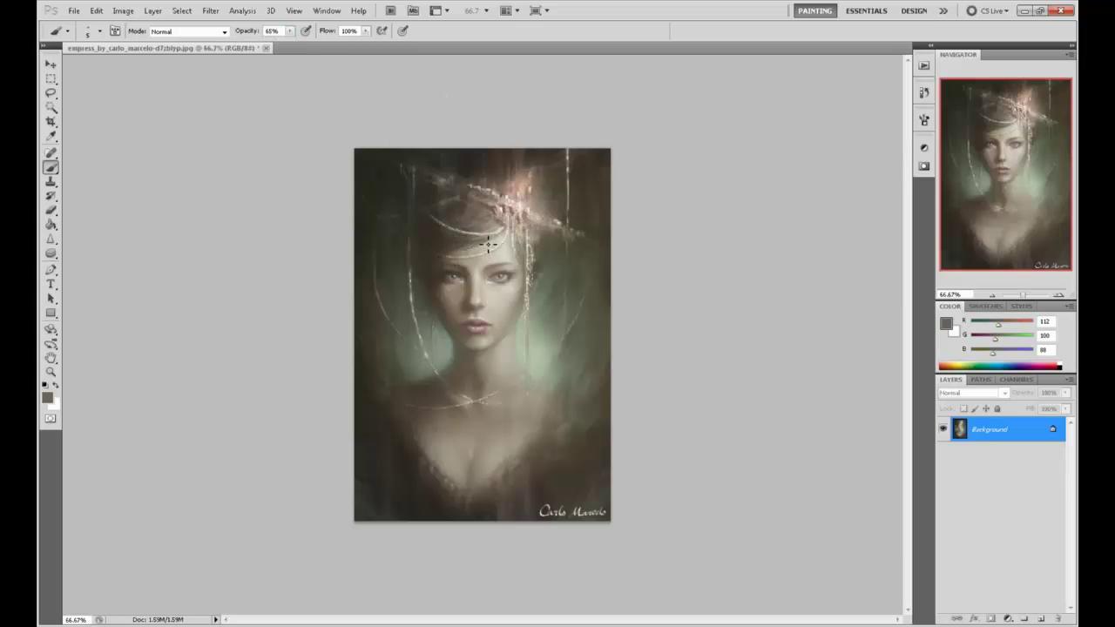
pyautogui.keyDown('alt'); pyautogui.click(486, 246); pyautogui.keyUp('alt')
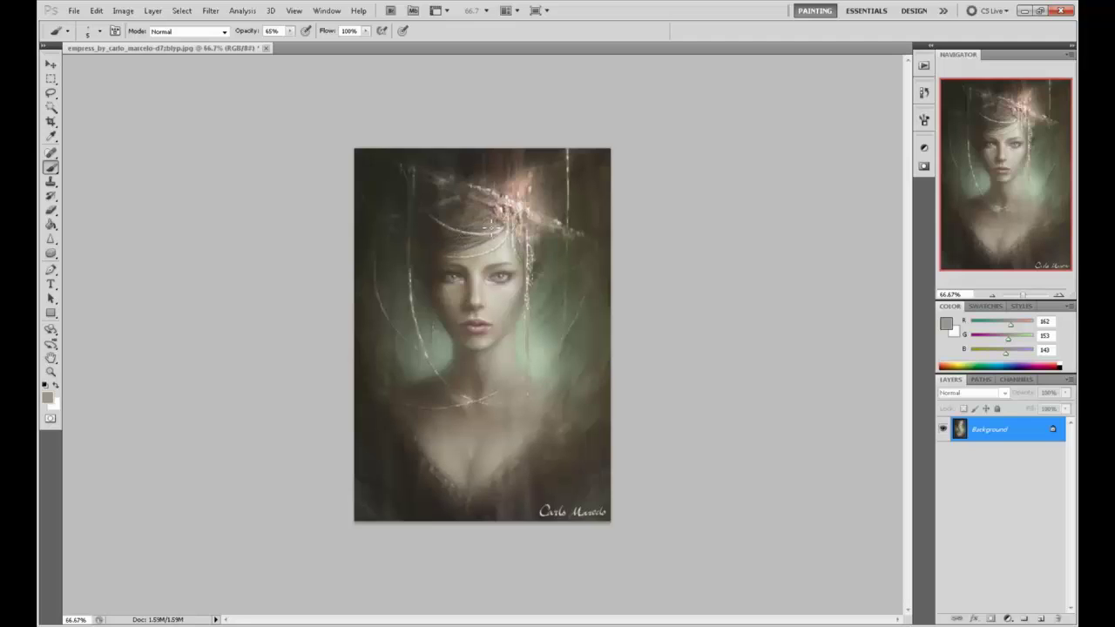
pyautogui.keyDown('alt'); pyautogui.click(512, 216); pyautogui.keyUp('alt')
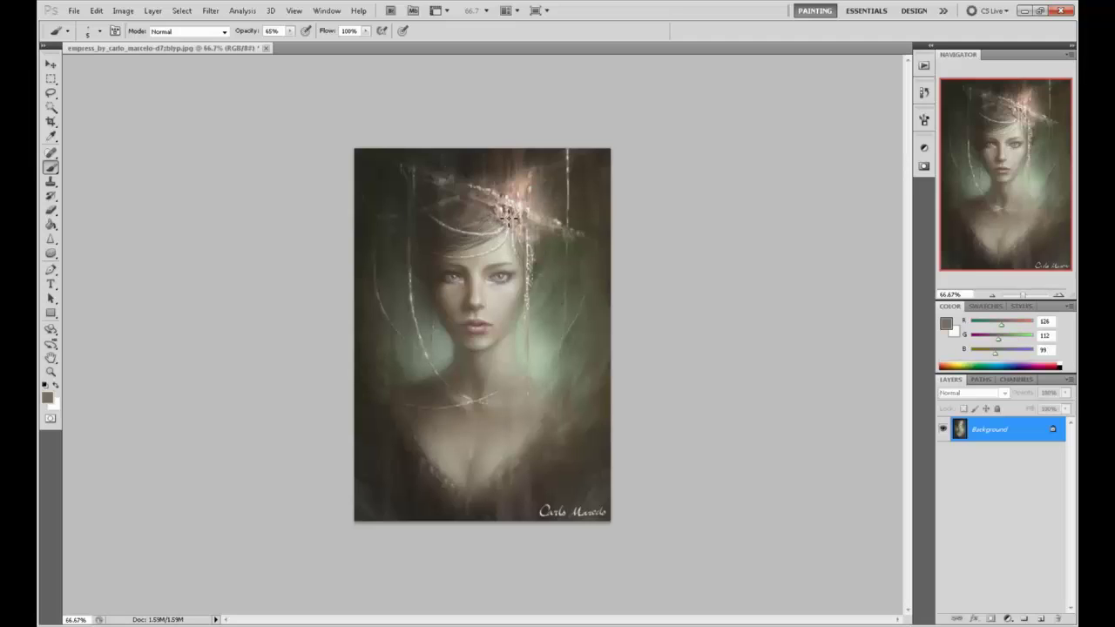
pyautogui.keyDown('alt'); pyautogui.click(447, 206); pyautogui.keyUp('alt')
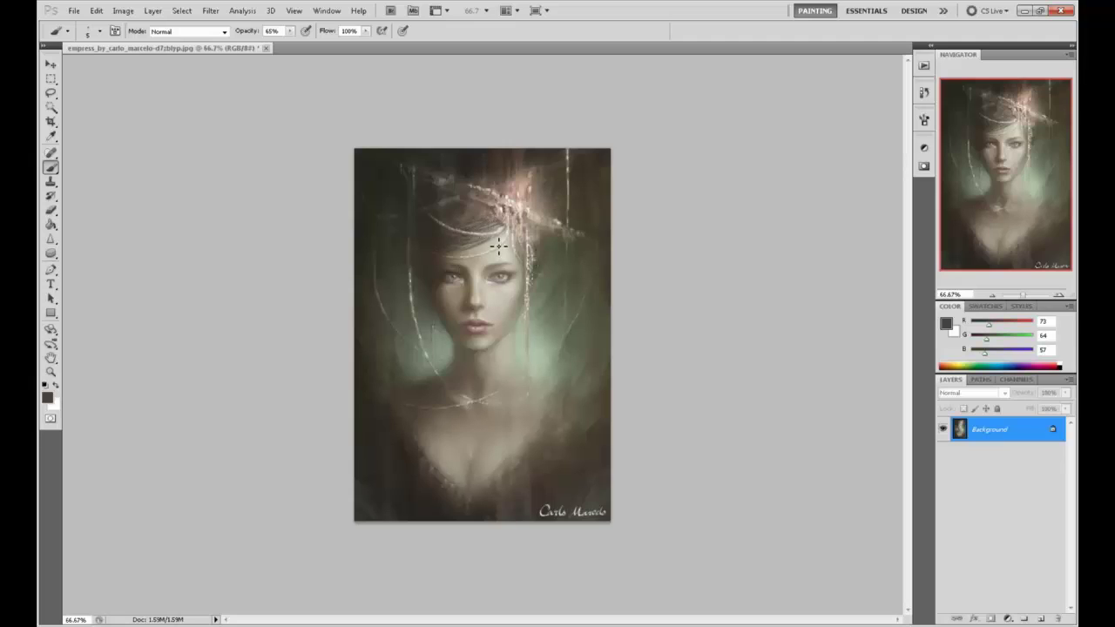
# - Sharpen the repainted hair and brighten its highlights with the Dodge tool
pyautogui.click(50, 239)
pyautogui.click(91, 251)
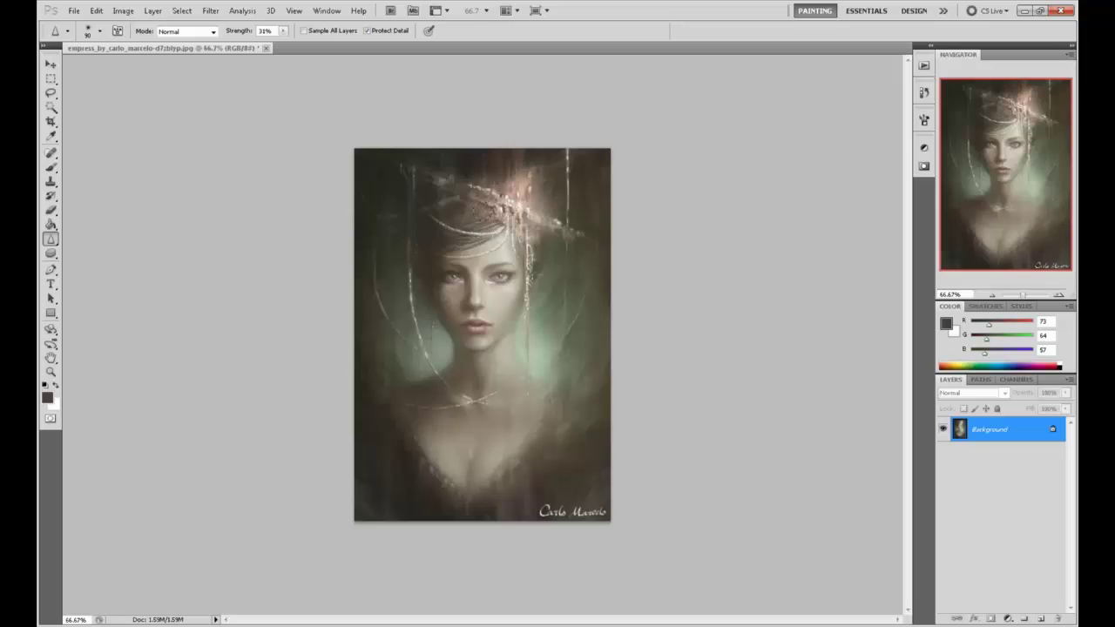
pyautogui.moveTo(51, 252); pyautogui.dragTo(87, 254)
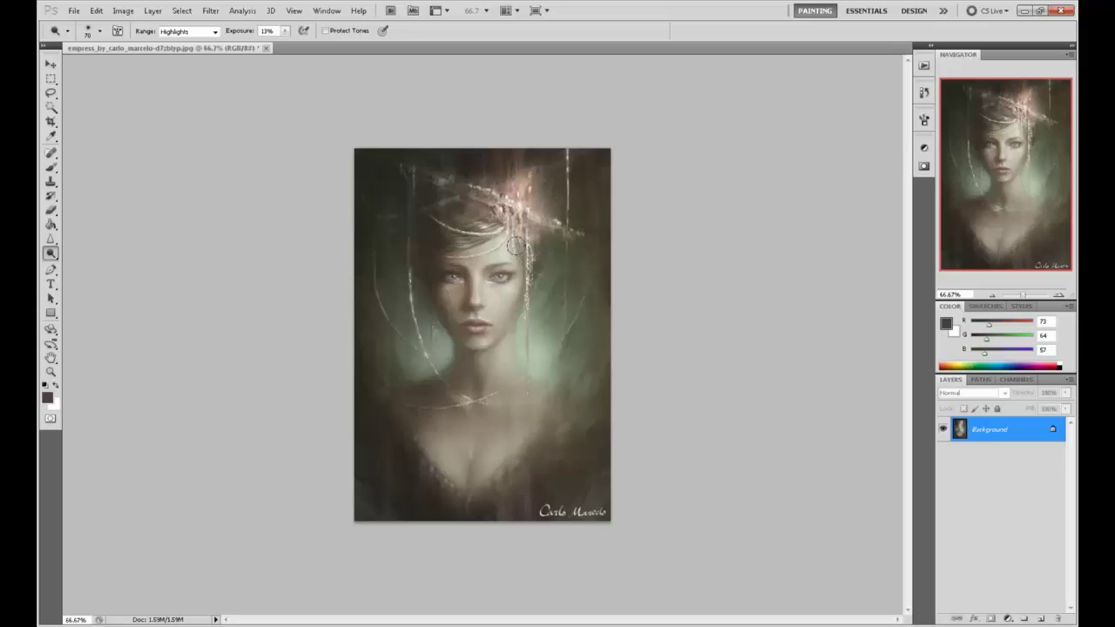
# - Brush sampled pale beige tones softly over the hair above the forehead with a size 50 brush at 34% opacity
pyautogui.press('b')
pyautogui.keyDown('alt'); pyautogui.click(445, 234); pyautogui.keyUp('alt')
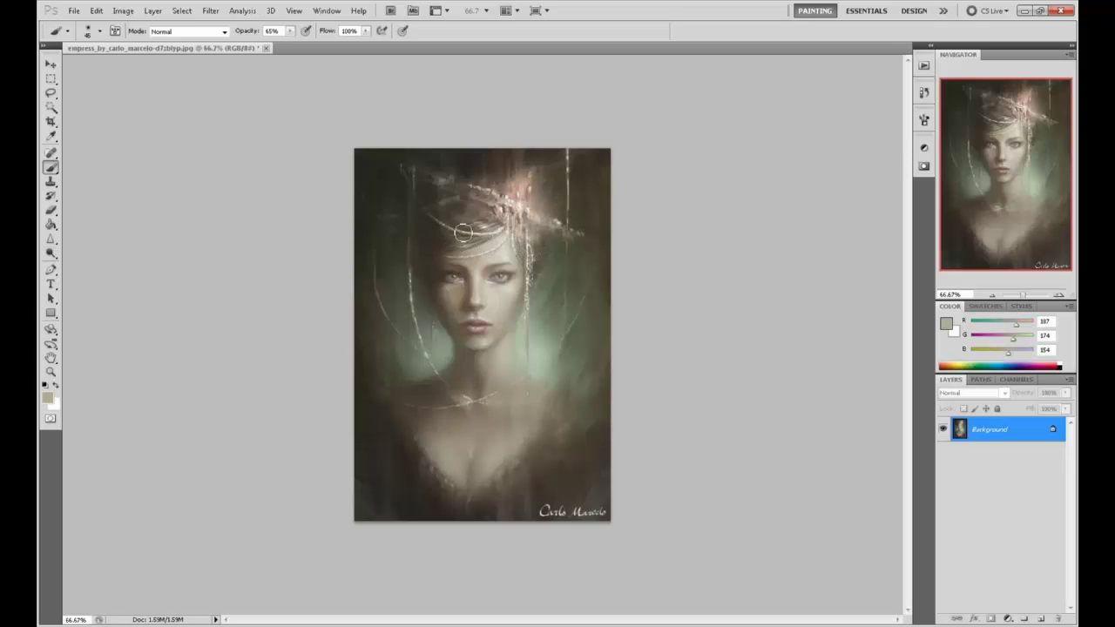
pyautogui.click(289, 31)
pyautogui.moveTo(282, 51); pyautogui.dragTo(271, 45)
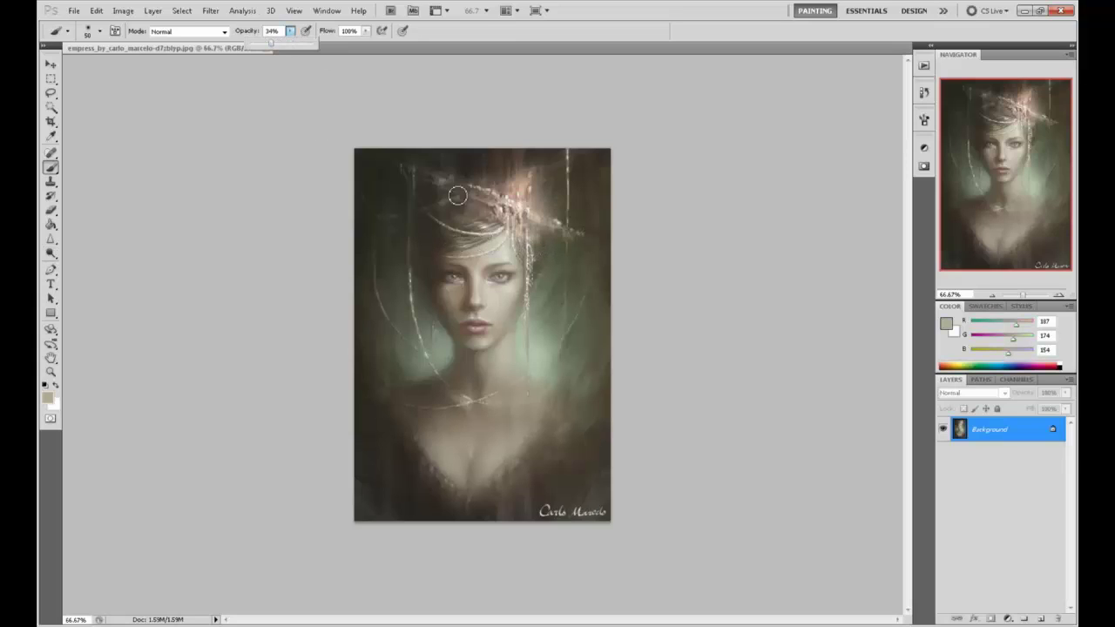
pyautogui.keyDown('alt'); pyautogui.click(484, 247); pyautogui.keyUp('alt')
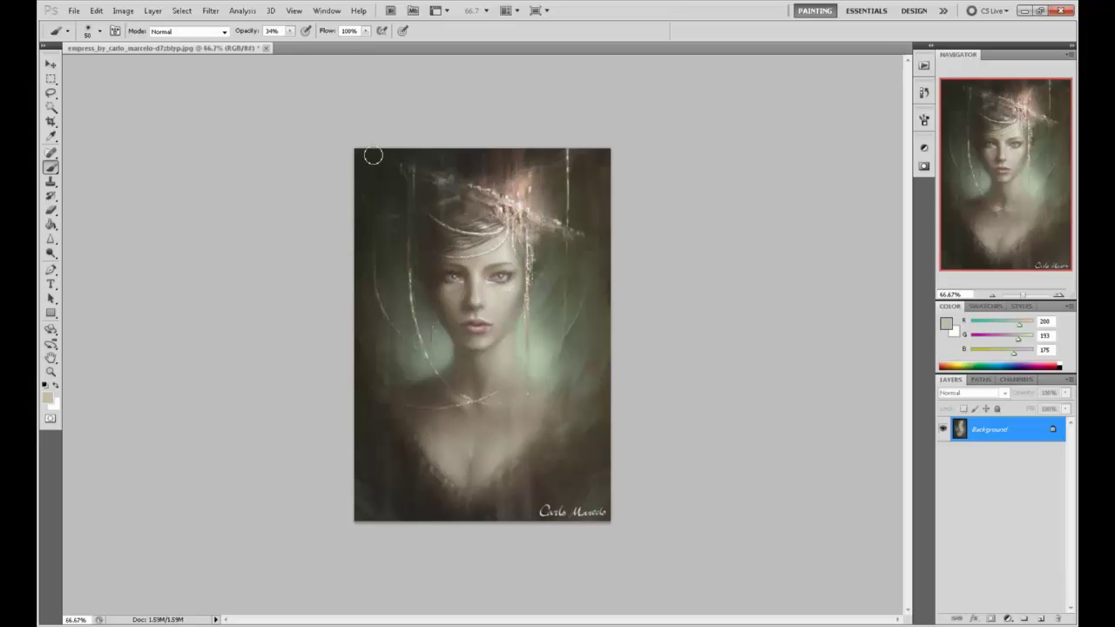
# - Brush light and dark tones sampled nearby softly over the hair and headpiece at size 100 and 17% opacity
pyautogui.click(290, 30)
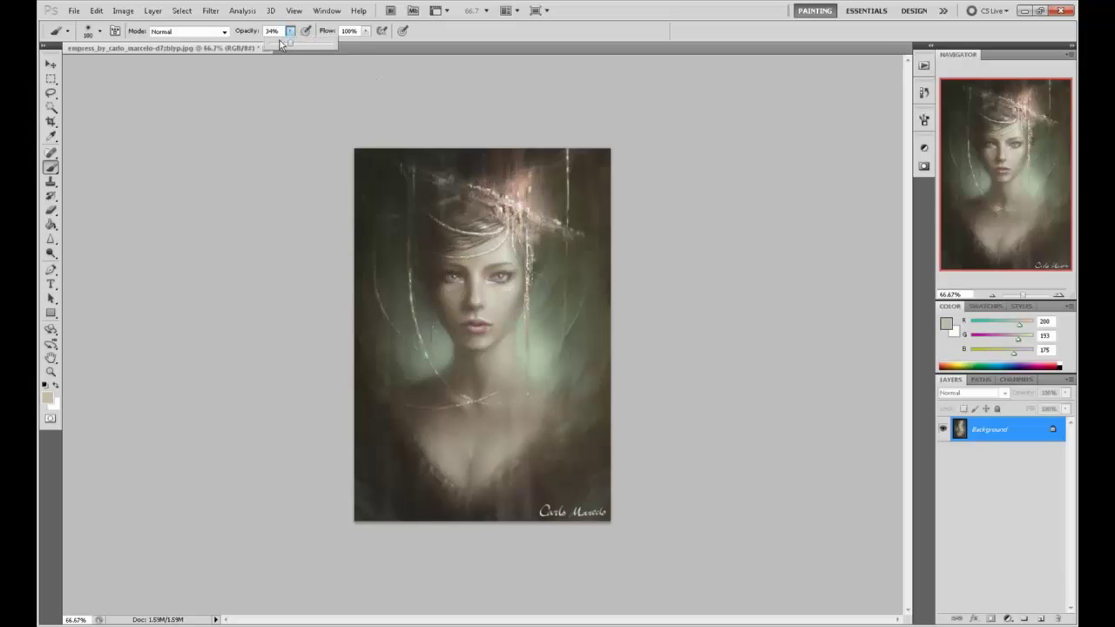
pyautogui.keyDown('alt'); pyautogui.click(489, 242); pyautogui.keyUp('alt')
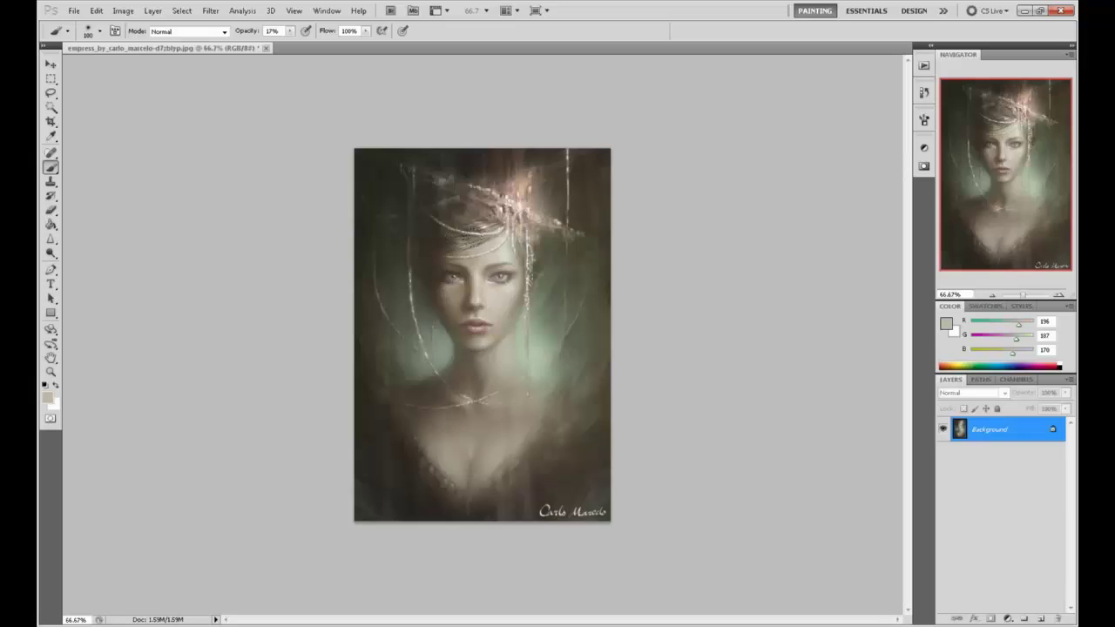
pyautogui.keyDown('alt'); pyautogui.click(460, 232); pyautogui.keyUp('alt')
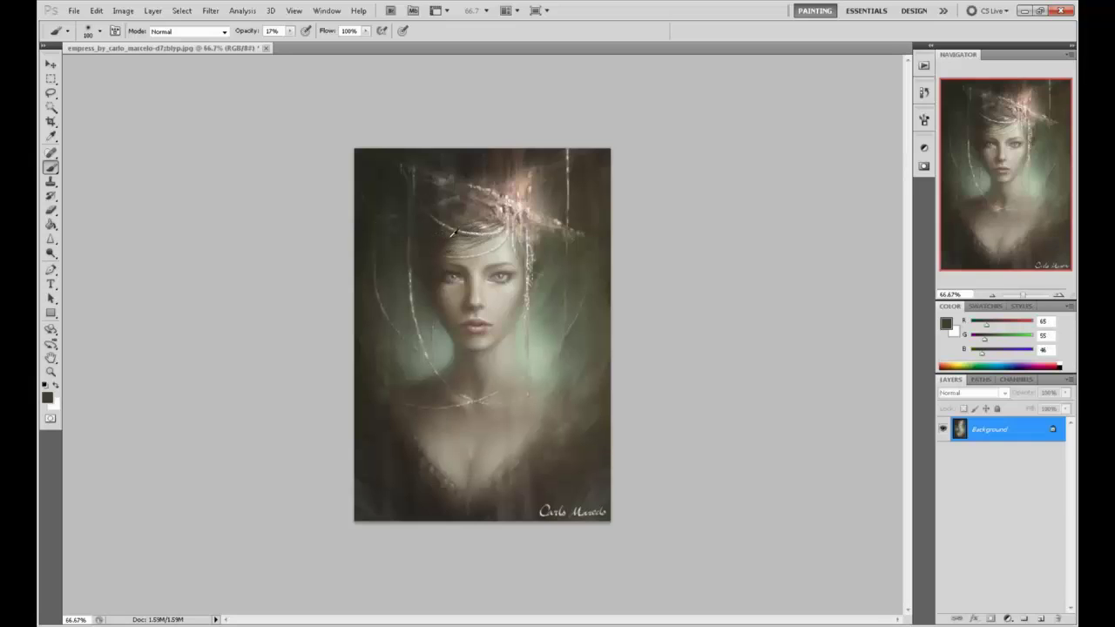
pyautogui.keyDown('alt'); pyautogui.click(464, 211); pyautogui.keyUp('alt')
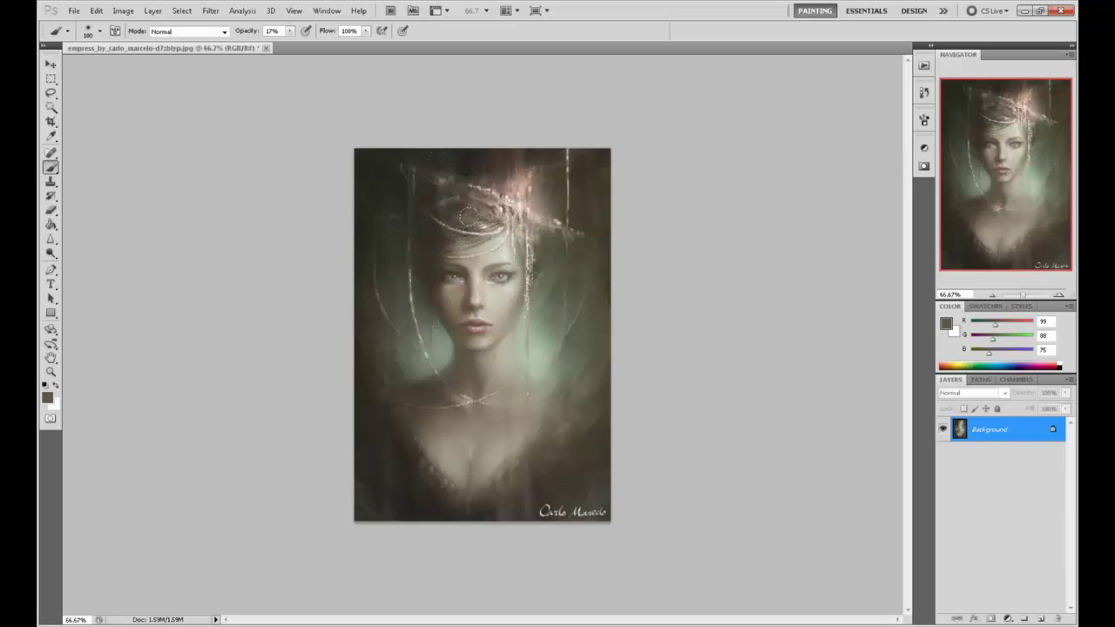
pyautogui.keyDown('alt'); pyautogui.click(503, 235); pyautogui.keyUp('alt')
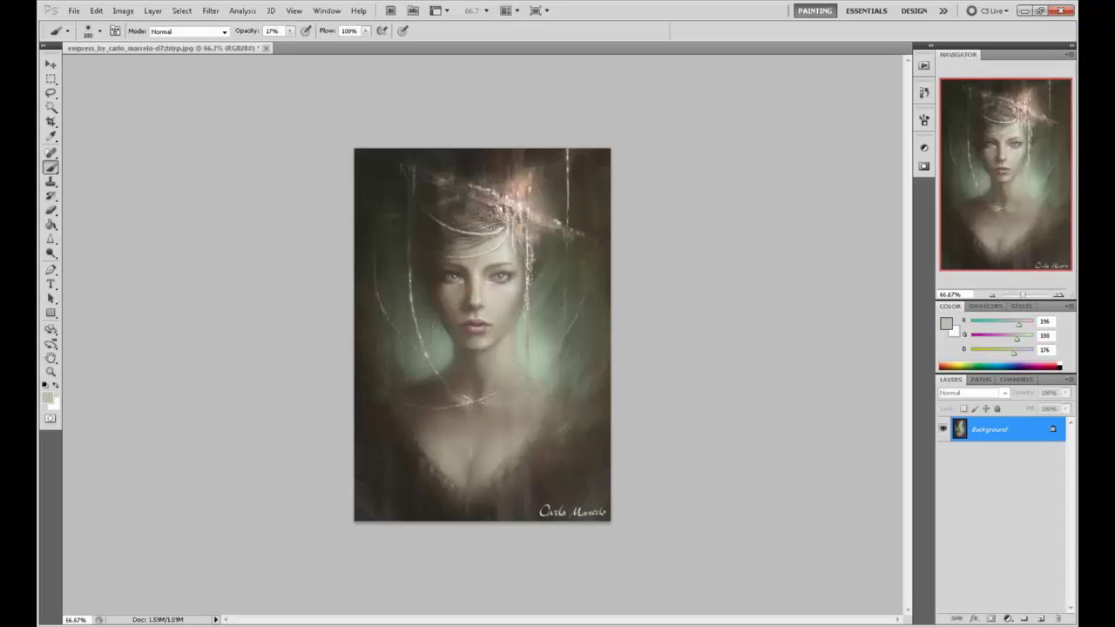
pyautogui.keyDown('alt'); pyautogui.click(505, 202); pyautogui.keyUp('alt')
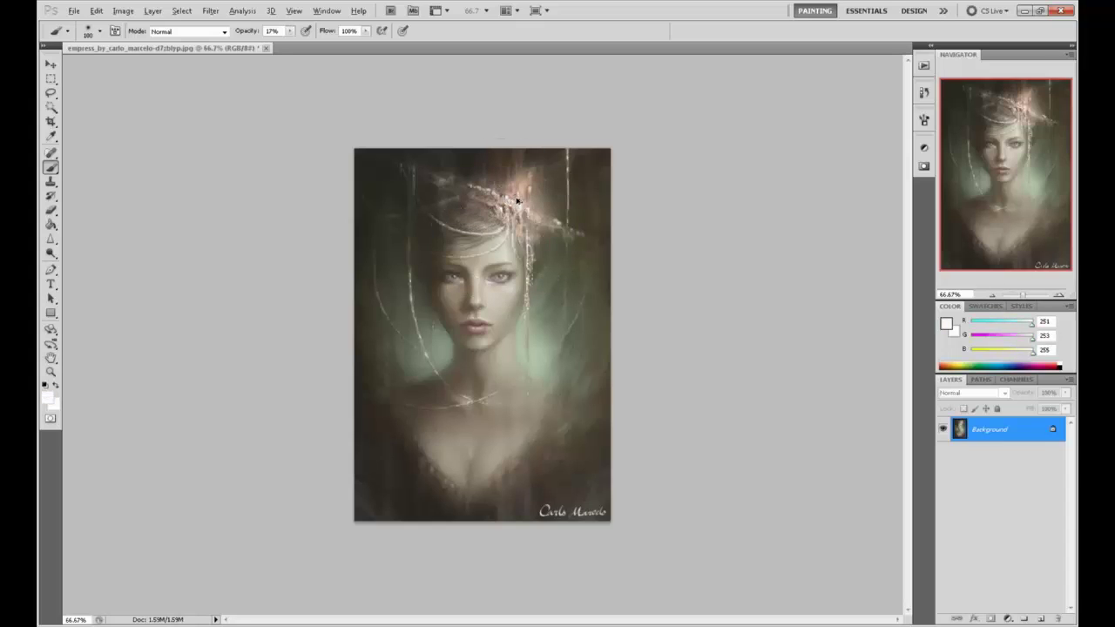
pyautogui.keyDown('alt'); pyautogui.click(483, 214); pyautogui.keyUp('alt')
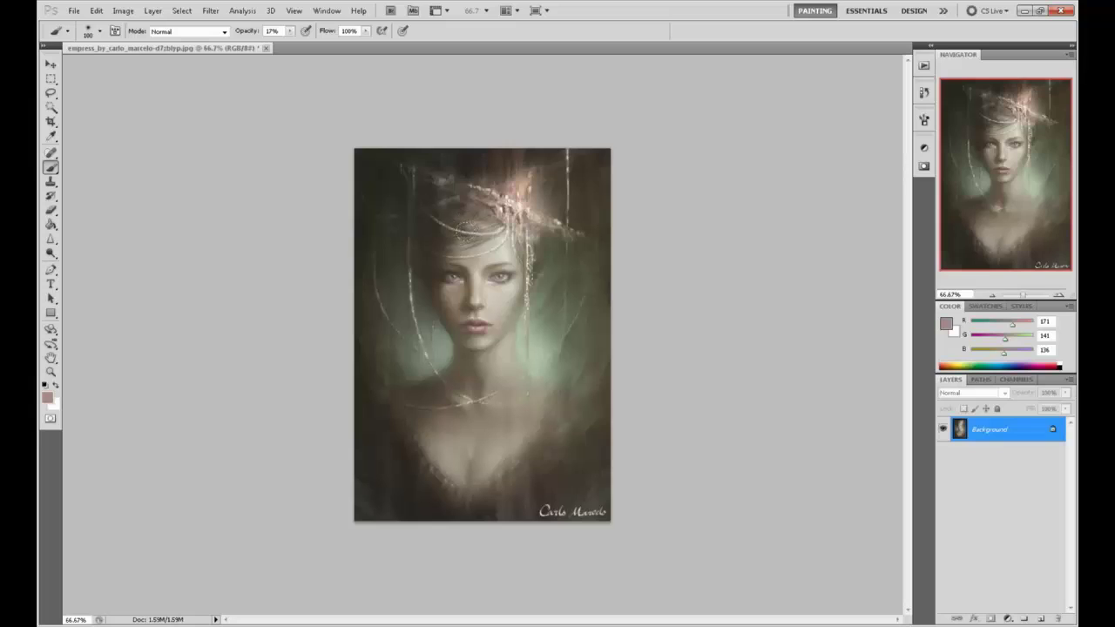
pyautogui.keyDown('alt'); pyautogui.click(430, 235); pyautogui.keyUp('alt')
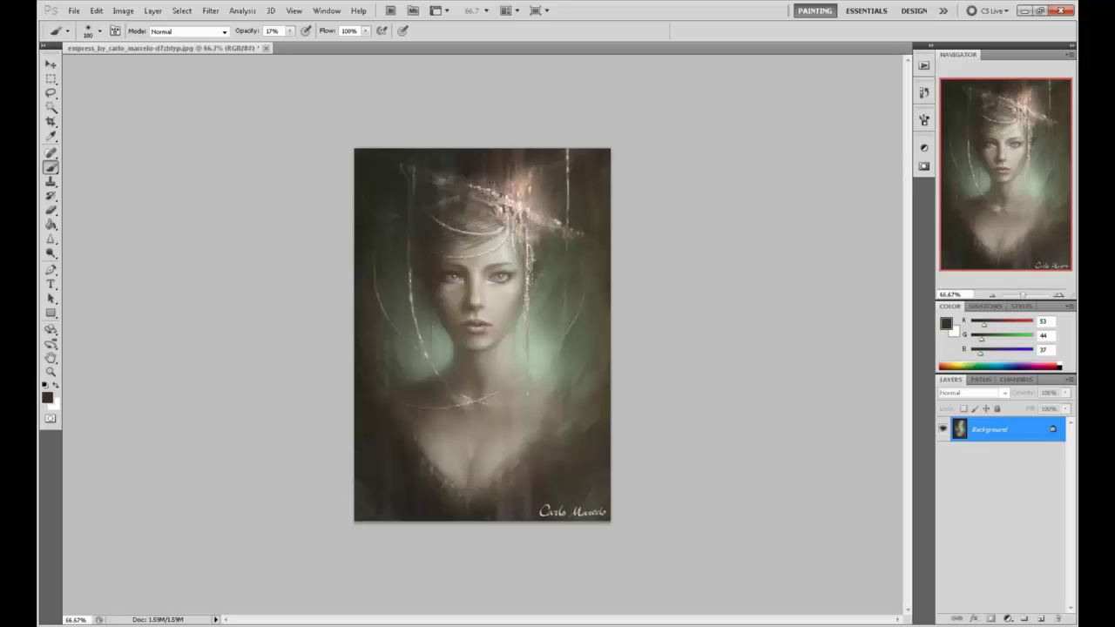
# - Paint finer strands into the hair above the forehead with a smaller brush at 17% opacity, using sampled hair tones
pyautogui.keyDown('alt'); pyautogui.click(476, 224); pyautogui.keyUp('alt')
pyautogui.keyDown('alt'); pyautogui.click(461, 235); pyautogui.keyUp('alt')
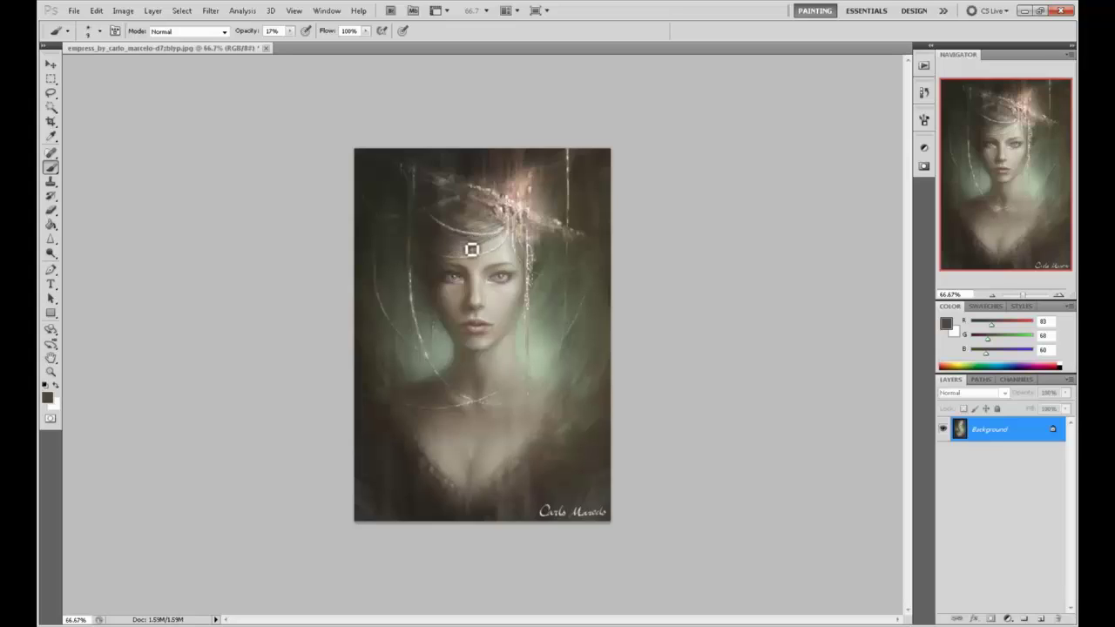
pyautogui.keyDown('alt'); pyautogui.click(477, 239); pyautogui.keyUp('alt')
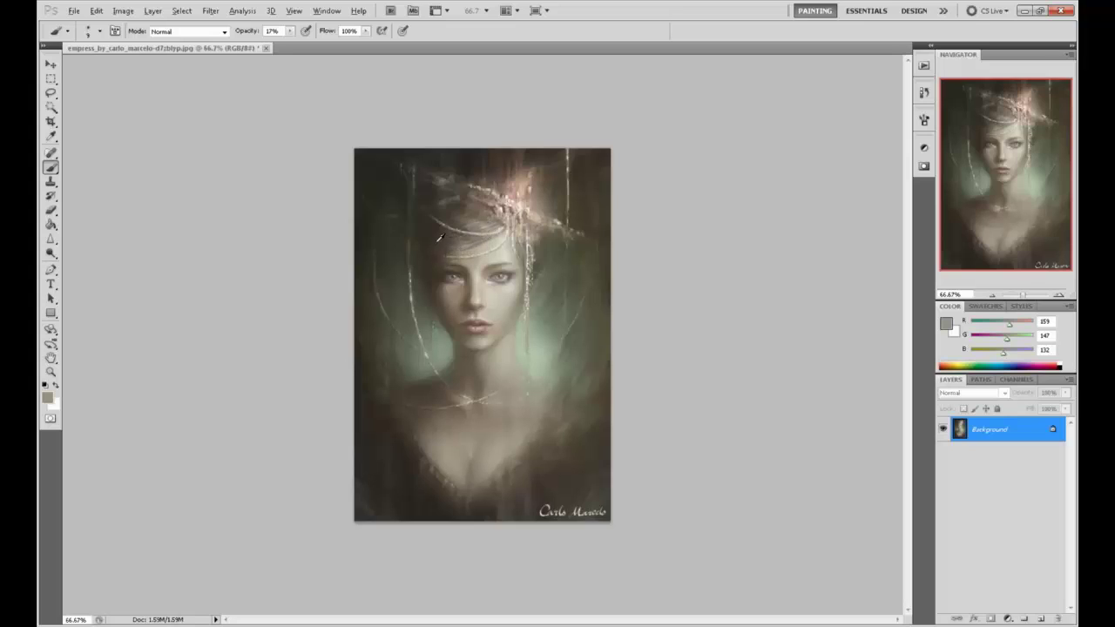
pyautogui.keyDown('alt'); pyautogui.click(468, 239); pyautogui.keyUp('alt')
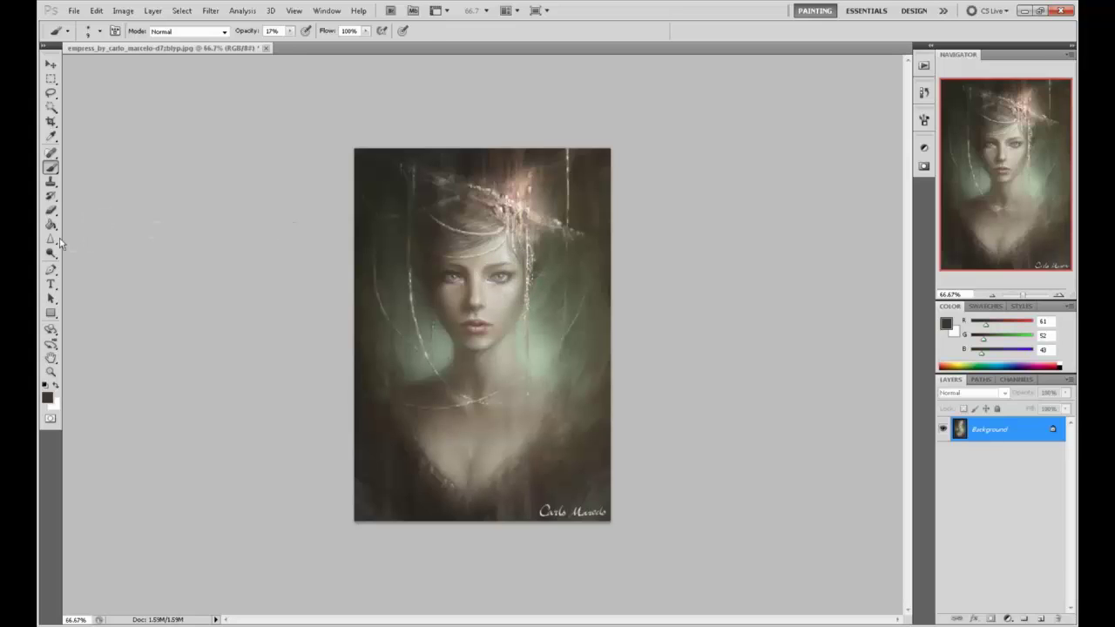
# - Reshape the inner ends of the eyebrows with the Smudge tool at 100% strength
pyautogui.moveTo(52, 239); pyautogui.dragTo(98, 260)
pyautogui.click(97, 261)
pyautogui.hotkey('ctrl', '+')
pyautogui.hotkey('ctrl', '+')
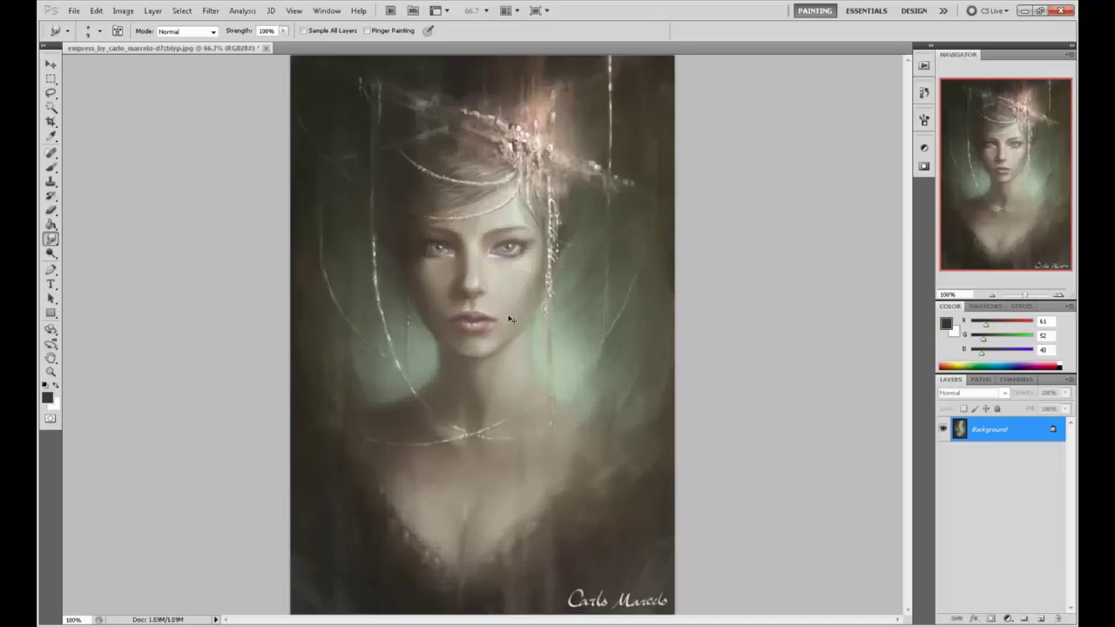
pyautogui.hotkey('ctrl', '+')
pyautogui.scroll(3, 523, 162)
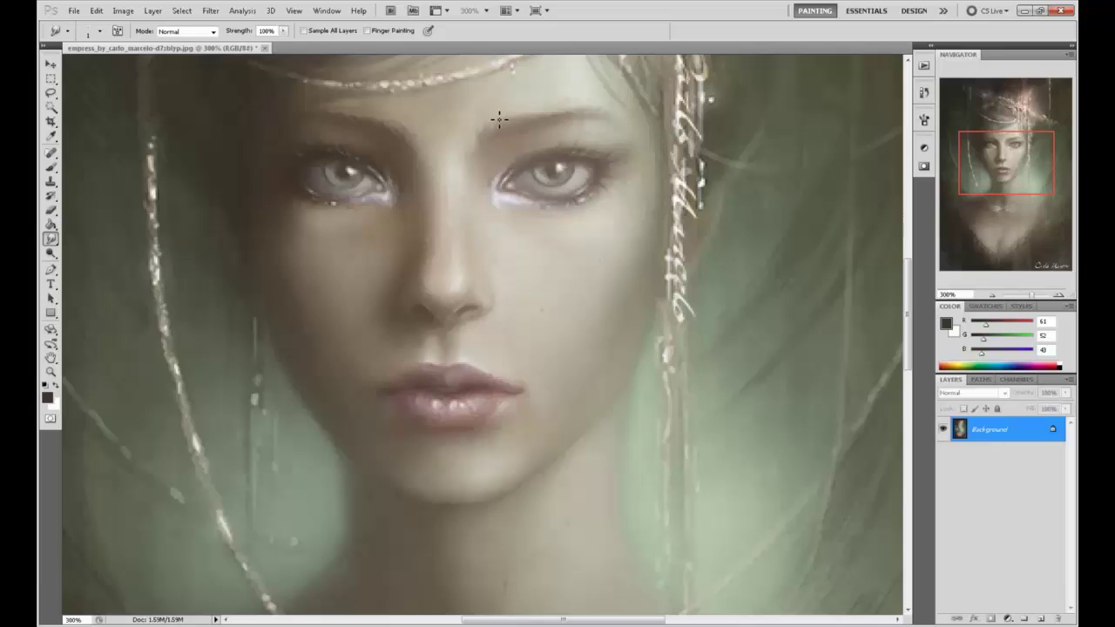
pyautogui.press(']')
pyautogui.press(']')
pyautogui.press(']')
# - Clean up the outer part of the brighter eyebrow with sampled pale skin tones, using a size 3 brush at 76% opacity
pyautogui.press('b')
pyautogui.keyDown('alt'); pyautogui.click(564, 93); pyautogui.keyUp('alt')
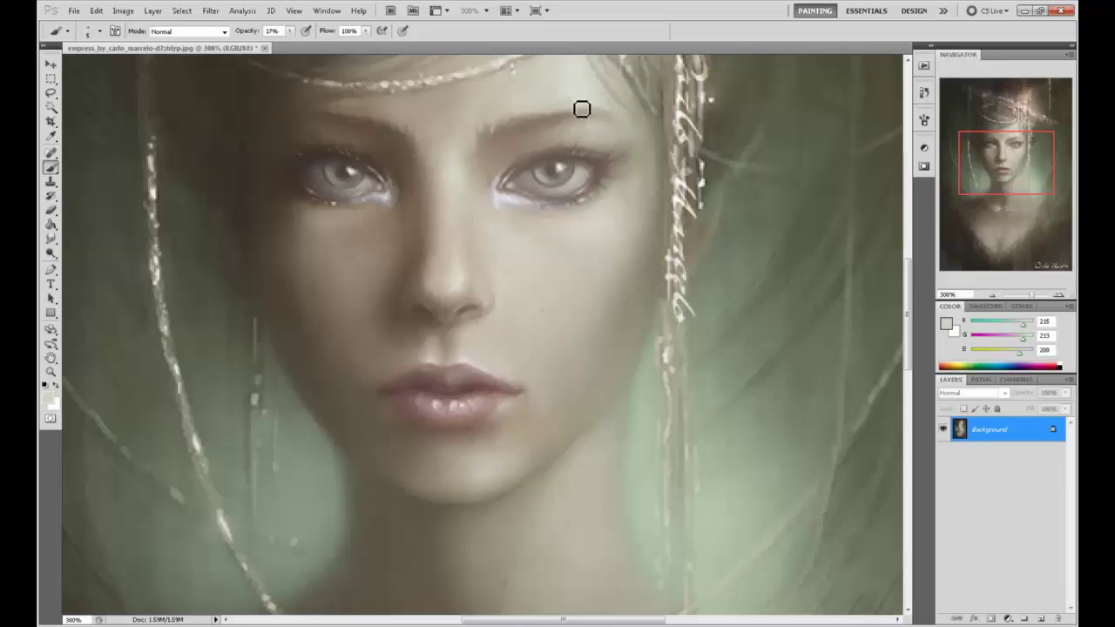
pyautogui.keyDown('alt'); pyautogui.click(580, 80); pyautogui.keyUp('alt')
pyautogui.click(289, 31)
pyautogui.moveTo(297, 44); pyautogui.dragTo(333, 46)
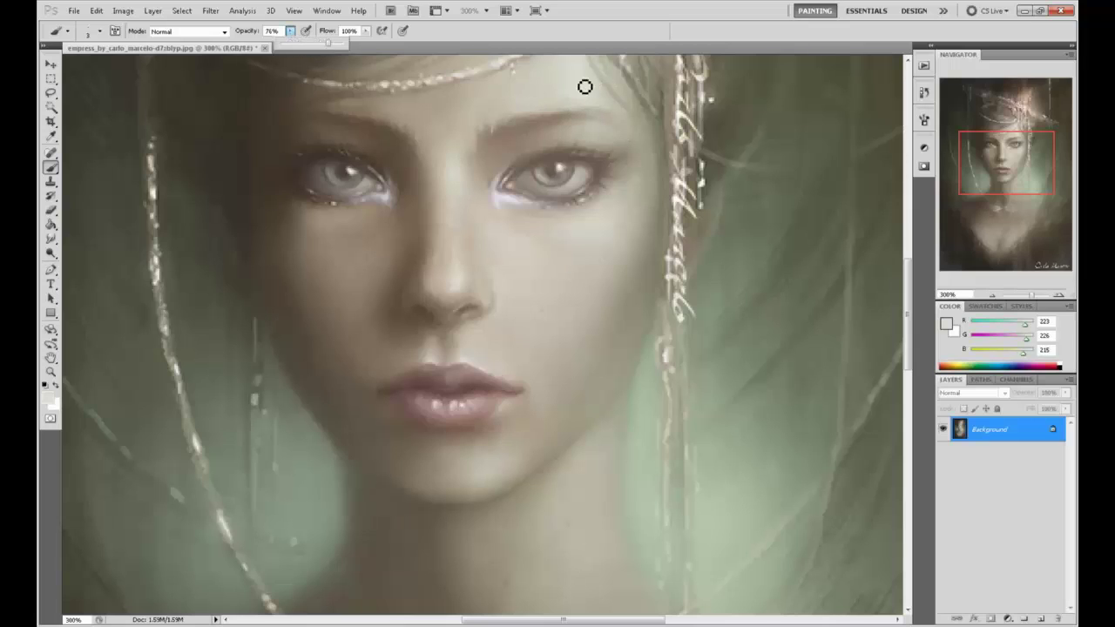
pyautogui.click(632, 133)
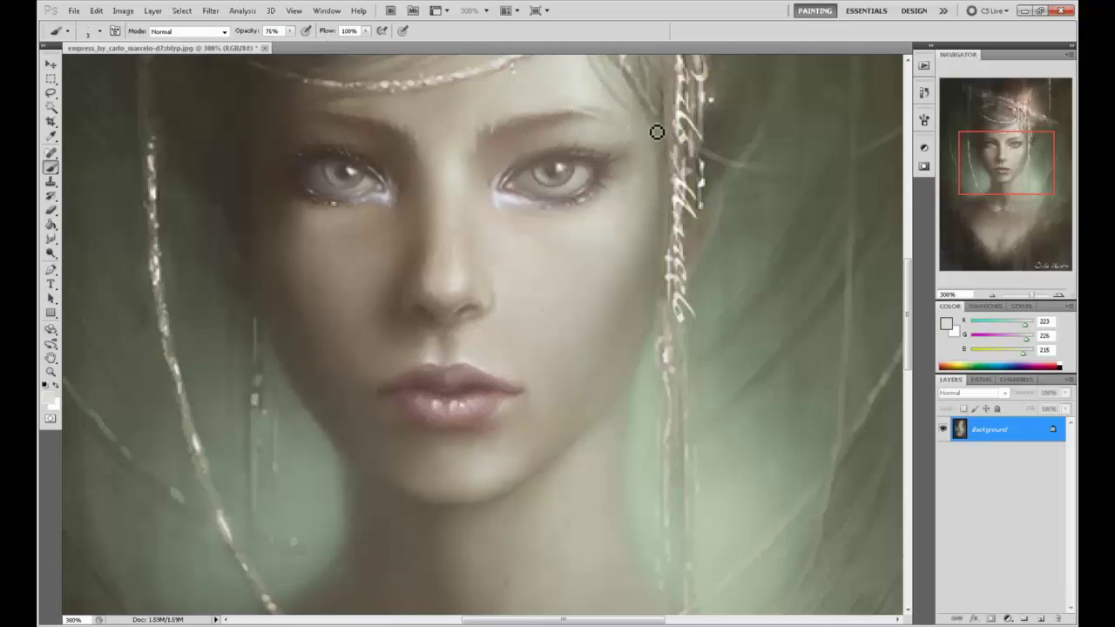
# - Refine both eyebrows and the skin around them at 76% opacity with brown and beige tones sampled from the brow area
pyautogui.keyDown('alt'); pyautogui.click(342, 116); pyautogui.keyUp('alt')
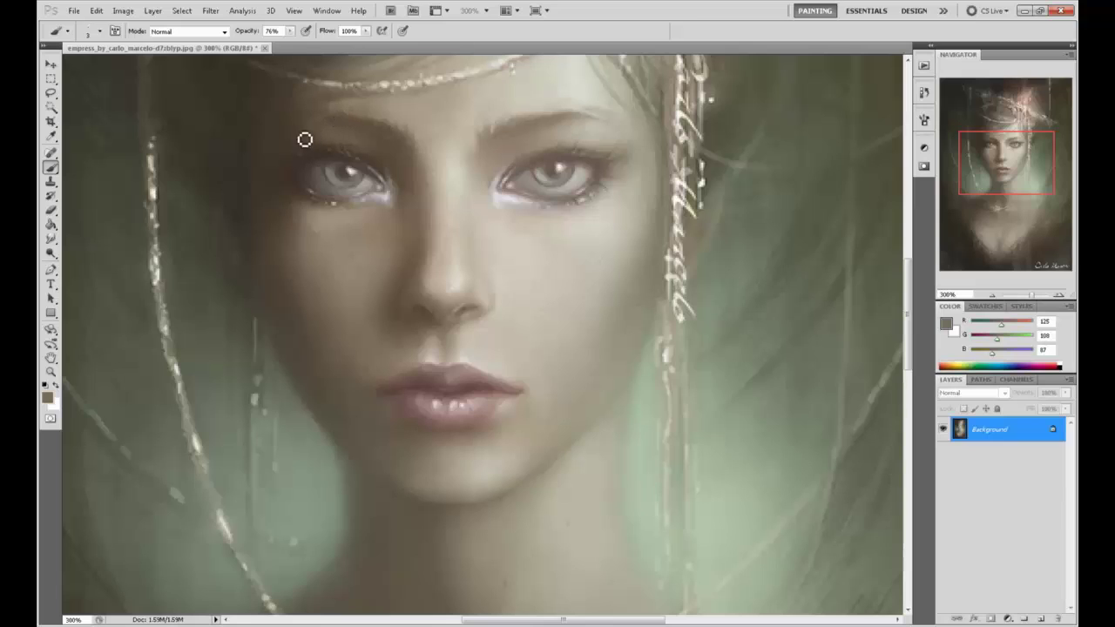
pyautogui.keyDown('alt'); pyautogui.click(585, 122); pyautogui.keyUp('alt')
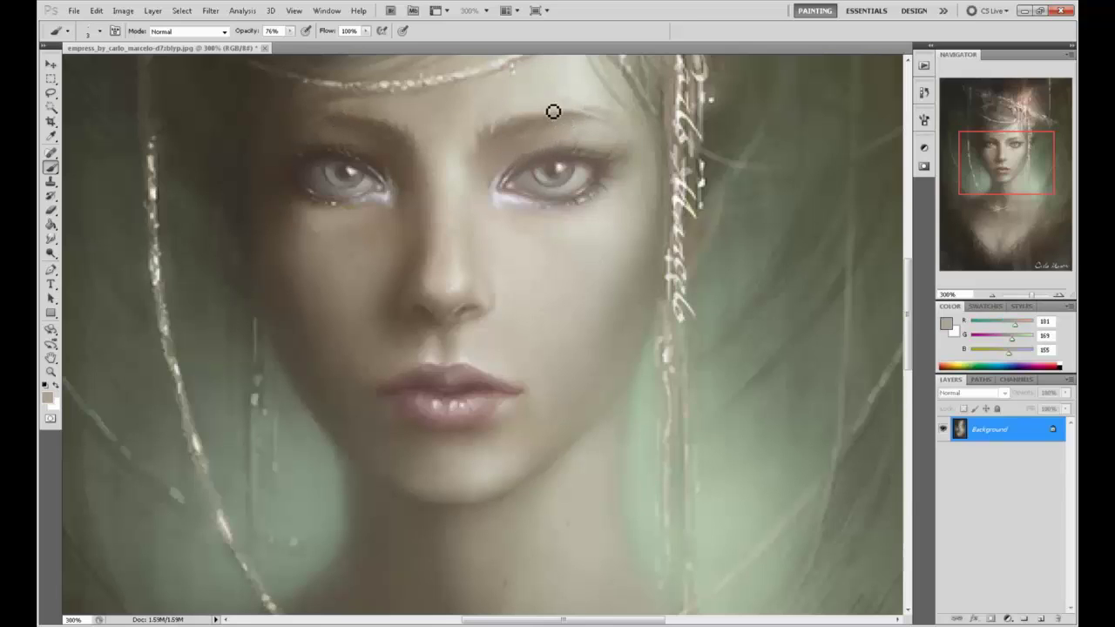
pyautogui.keyDown('alt'); pyautogui.click(528, 135); pyautogui.keyUp('alt')
pyautogui.keyDown('alt'); pyautogui.click(529, 135); pyautogui.keyUp('alt')
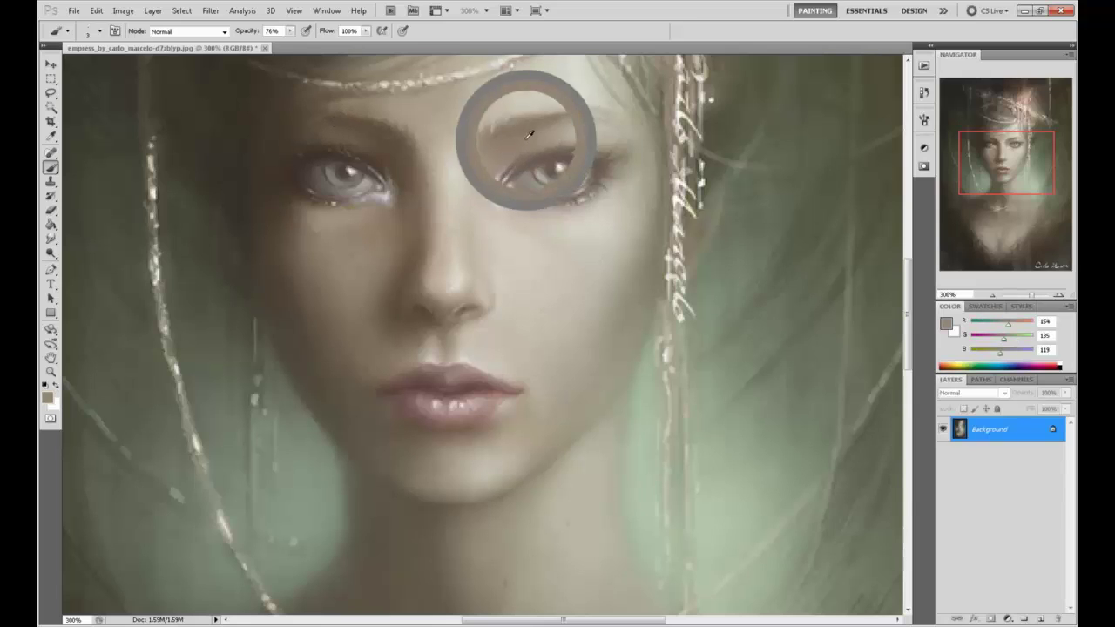
pyautogui.keyDown('alt'); pyautogui.click(529, 135); pyautogui.keyUp('alt')
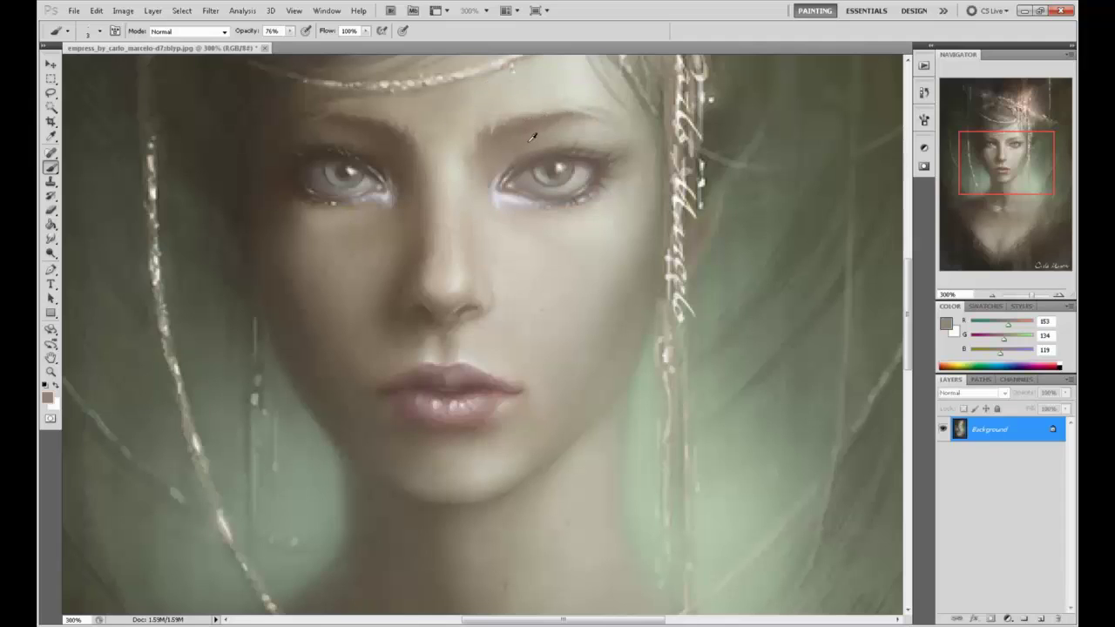
pyautogui.keyDown('alt'); pyautogui.click(532, 136); pyautogui.keyUp('alt')
pyautogui.keyDown('alt'); pyautogui.click(380, 141); pyautogui.keyUp('alt')
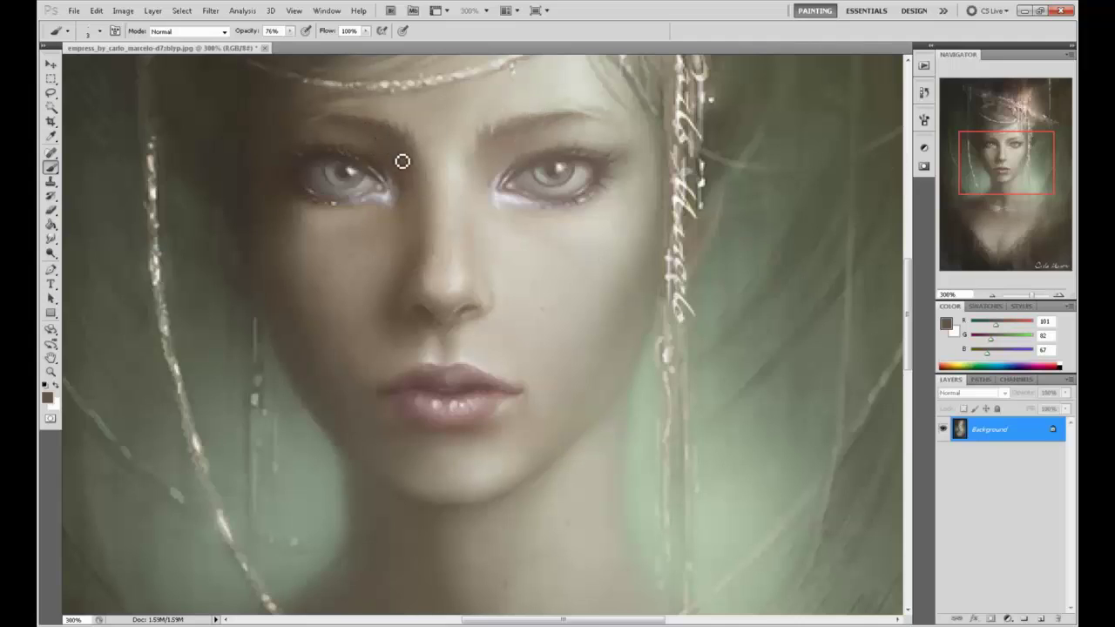
pyautogui.keyDown('alt'); pyautogui.click(362, 131); pyautogui.keyUp('alt')
# - Sharpen the area around the eyes with the Sharpen tool at 31% strength
pyautogui.hotkey('ctrl', '1')
pyautogui.rightClick(50, 238)
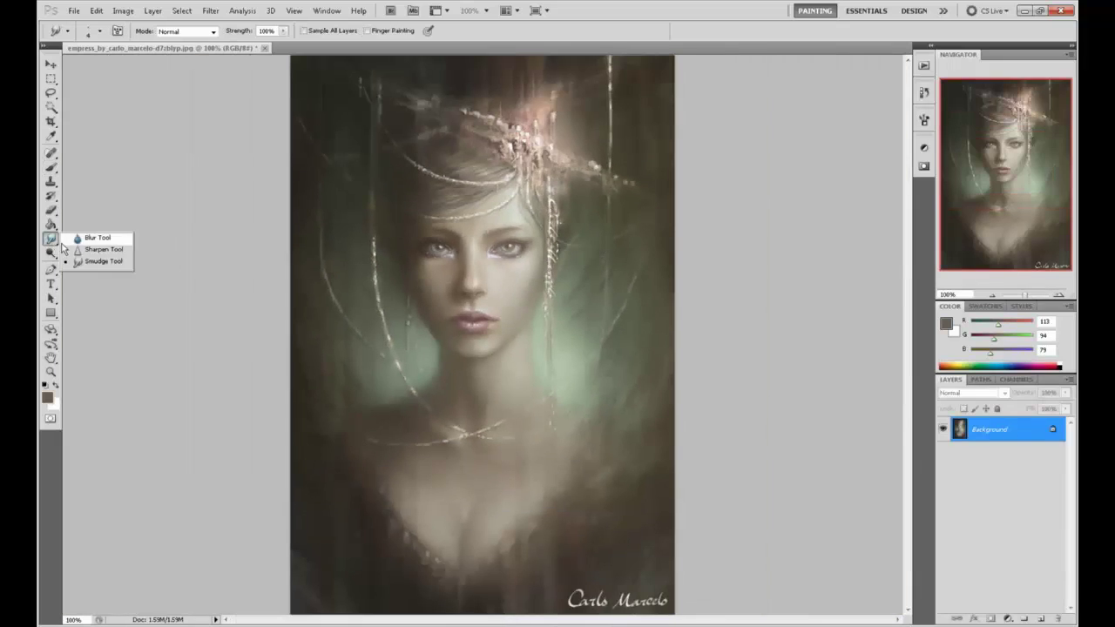
pyautogui.click(105, 246)
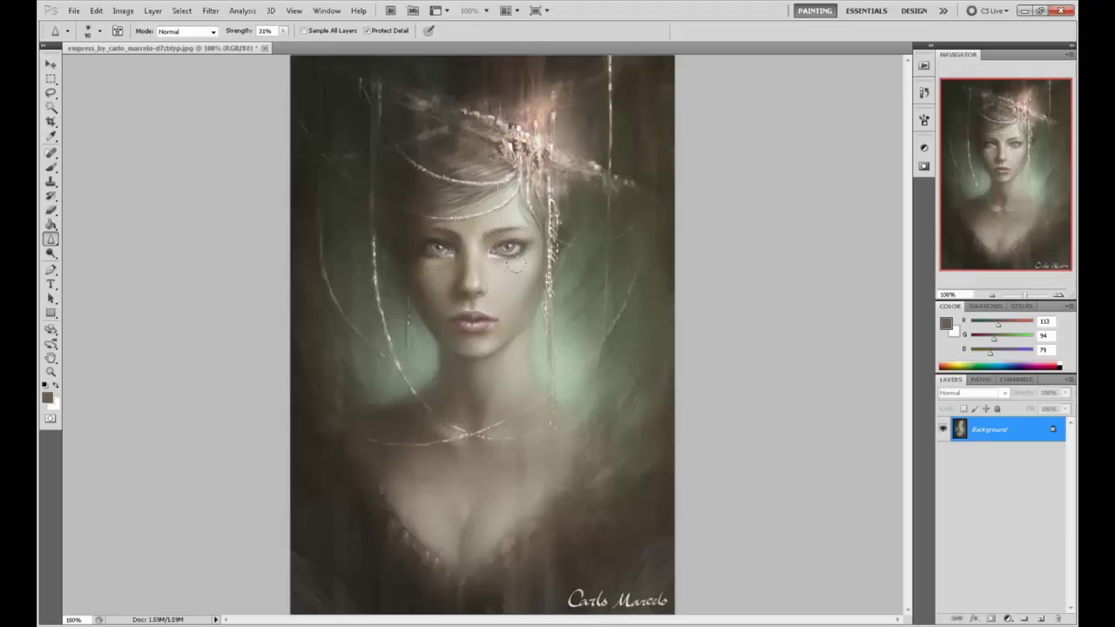
# - Touch up the lips with sampled highlight and lip tones at 76% opacity, and sharpen them at 31% strength
pyautogui.press('b')
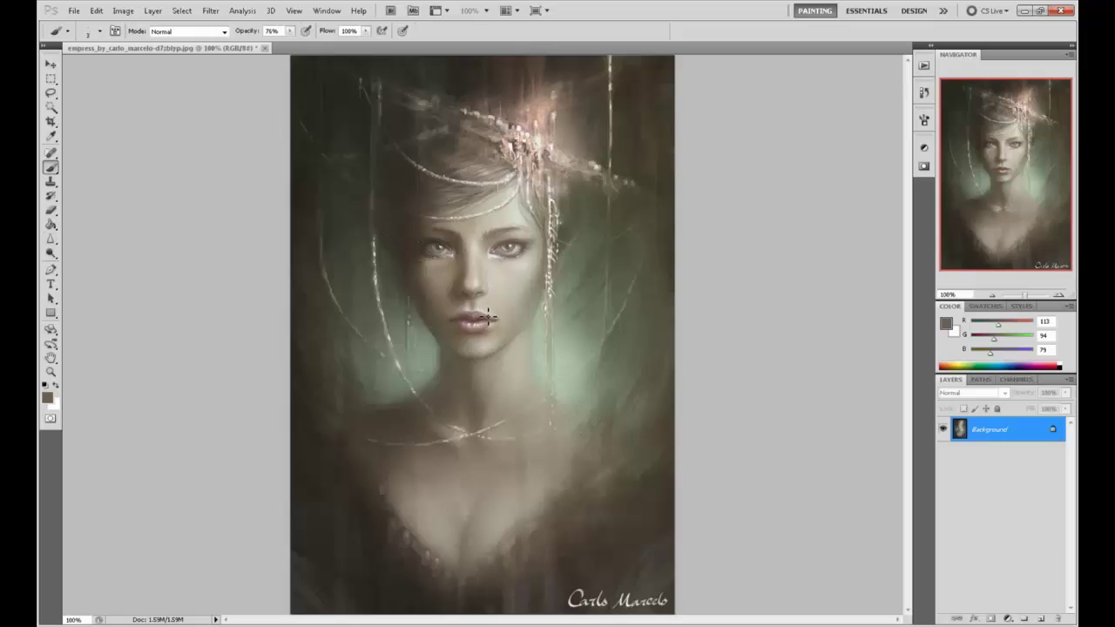
pyautogui.keyDown('alt'); pyautogui.click(469, 329); pyautogui.keyUp('alt')
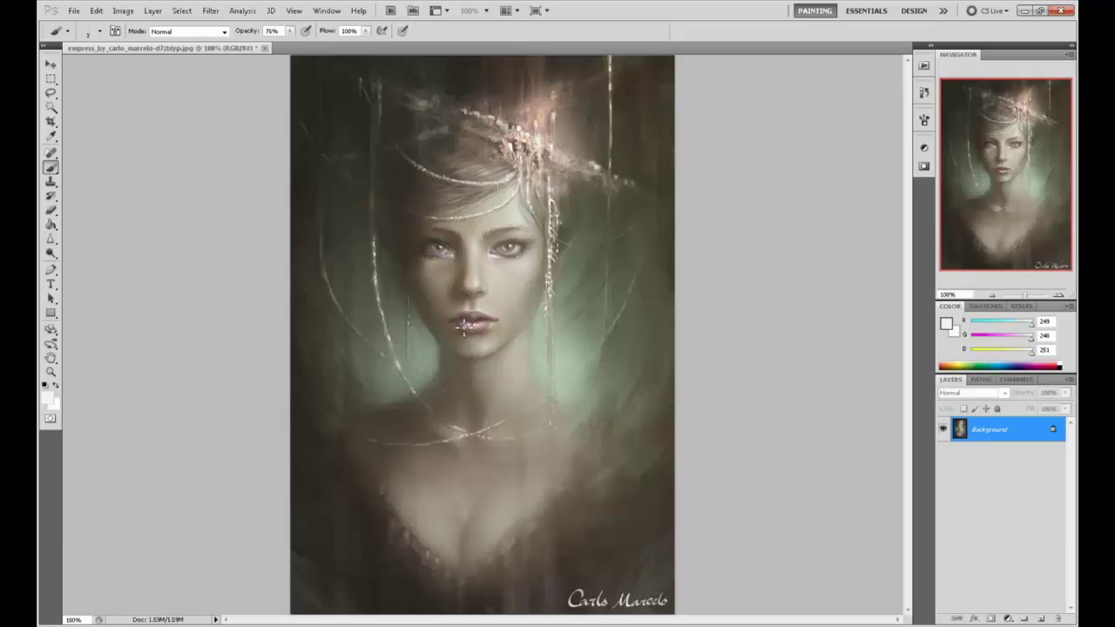
pyautogui.keyDown('alt'); pyautogui.click(486, 321); pyautogui.keyUp('alt')
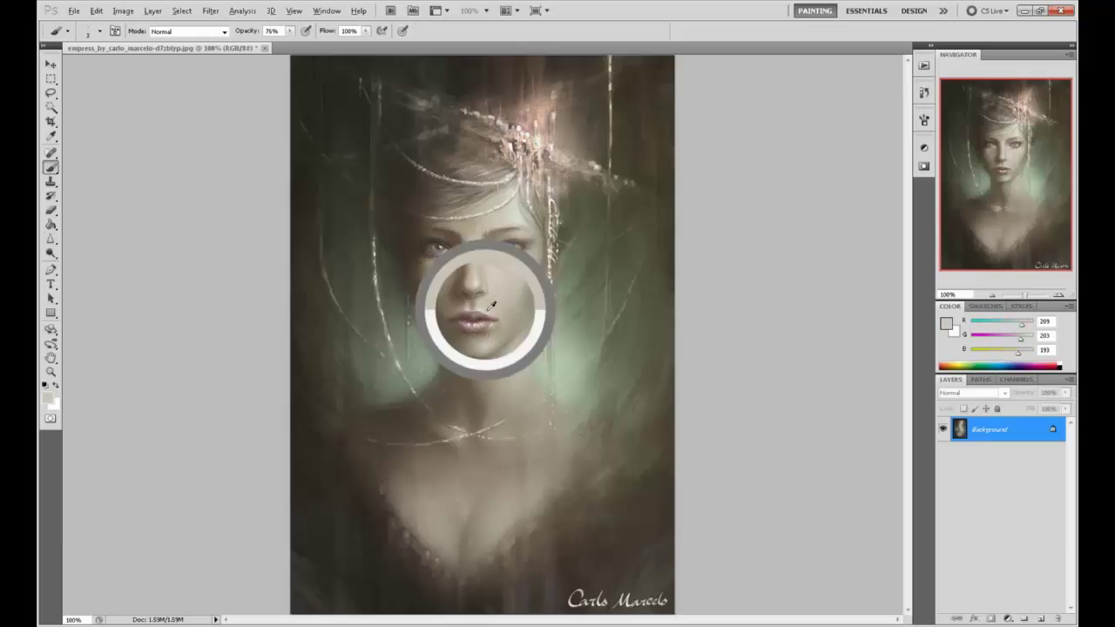
pyautogui.keyDown('alt'); pyautogui.click(482, 317); pyautogui.keyUp('alt')
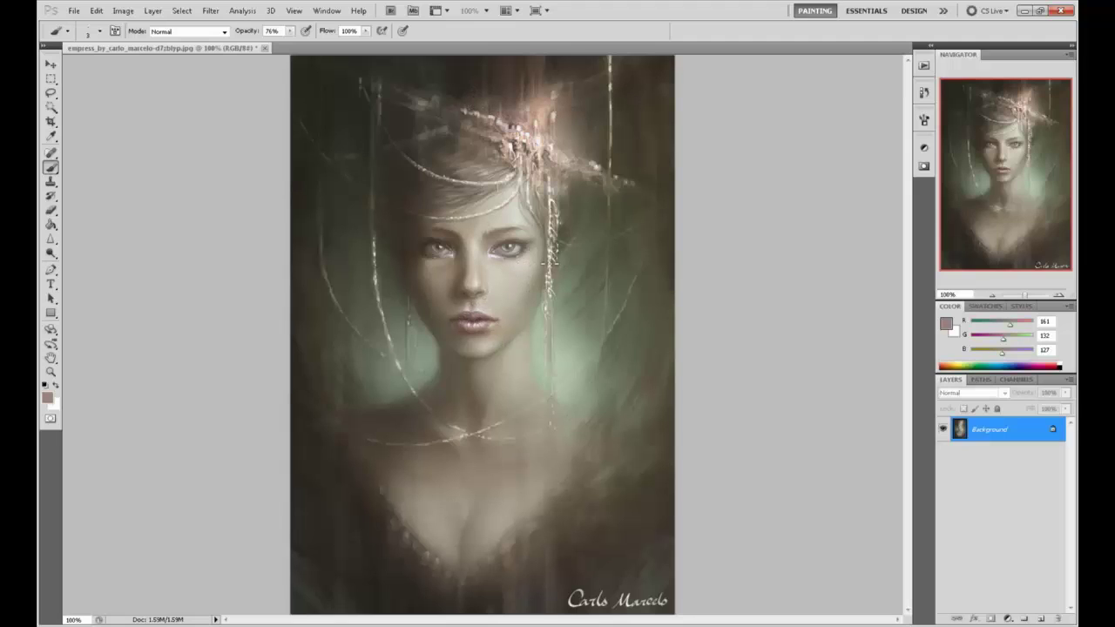
pyautogui.click(51, 238)
pyautogui.click(96, 249)
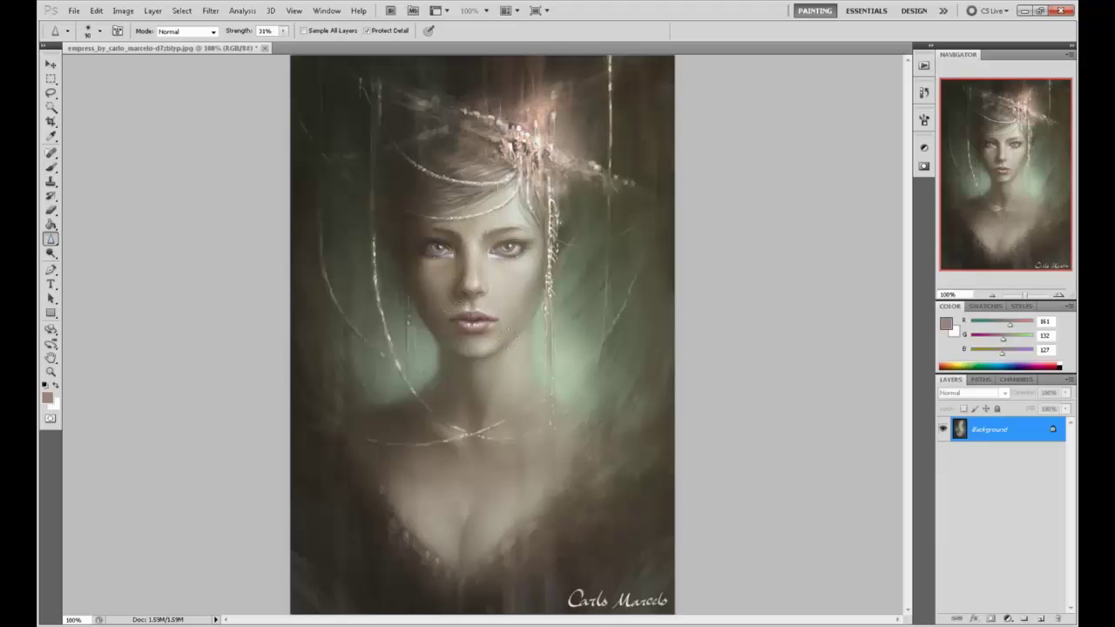
# - Brush sampled skin tones softly around the chin, mouth and nose with a size 50 brush at 41% opacity
pyautogui.press('b')
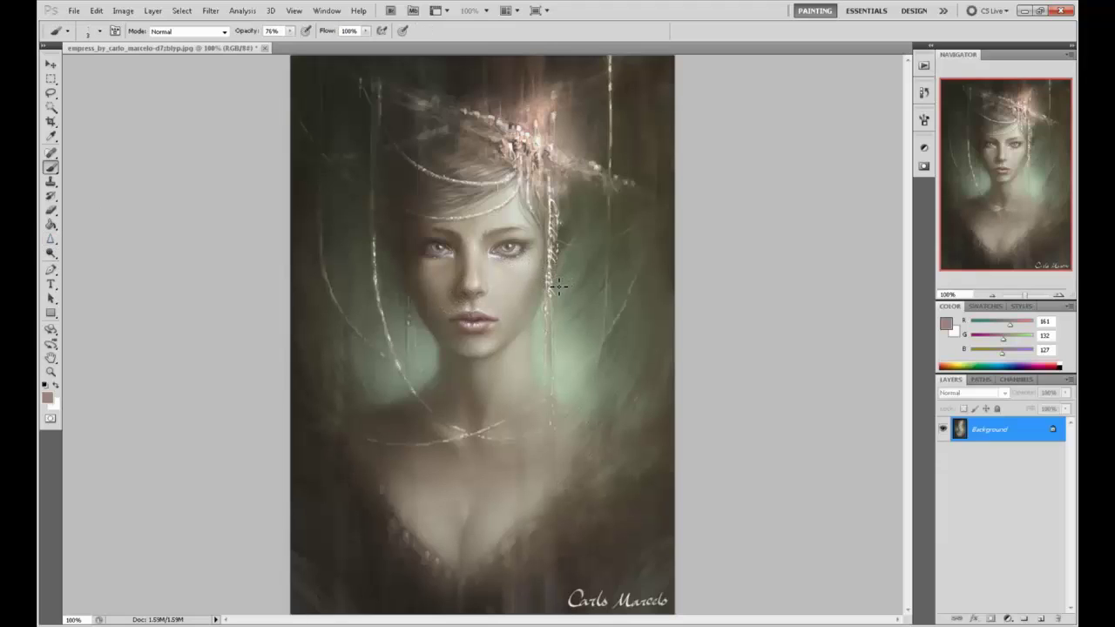
pyautogui.keyDown('alt'); pyautogui.click(478, 288); pyautogui.keyUp('alt')
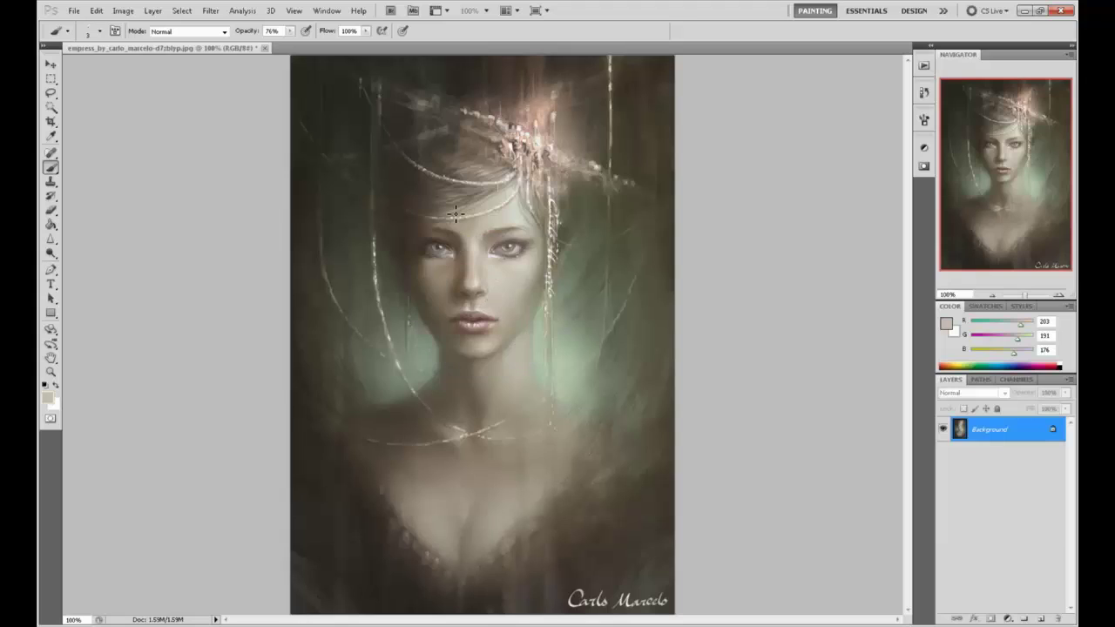
pyautogui.press(']')
pyautogui.press(']')
pyautogui.press(']')
pyautogui.press(']')
pyautogui.press(']')
pyautogui.press(']')
pyautogui.press(']')
pyautogui.press(']')
pyautogui.press(']')
pyautogui.press(']')
pyautogui.keyDown('alt'); pyautogui.click(467, 343); pyautogui.keyUp('alt')
pyautogui.moveTo(289, 31); pyautogui.dragTo(269, 45)
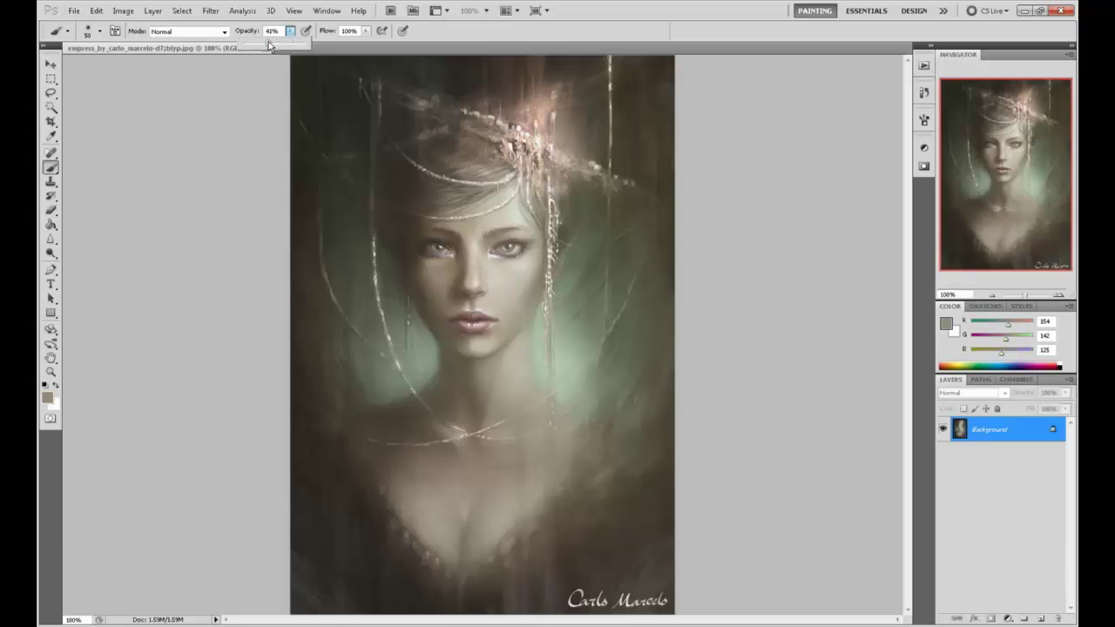
pyautogui.keyDown('alt'); pyautogui.click(468, 344); pyautogui.keyUp('alt')
pyautogui.keyDown('alt'); pyautogui.click(480, 341); pyautogui.keyUp('alt')
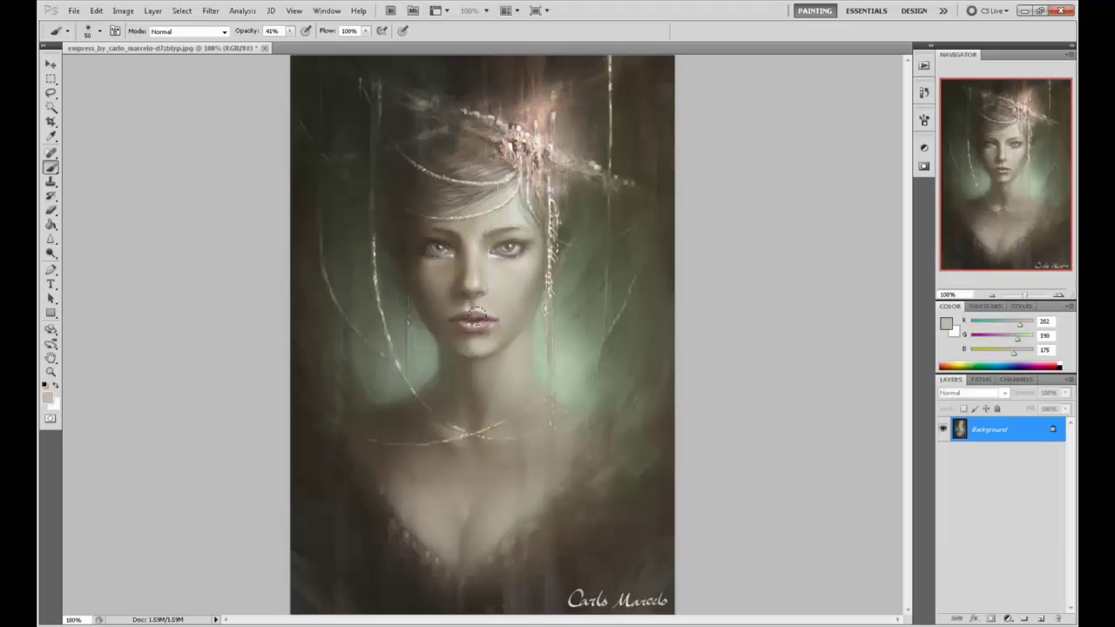
pyautogui.keyDown('alt'); pyautogui.click(481, 273); pyautogui.keyUp('alt')
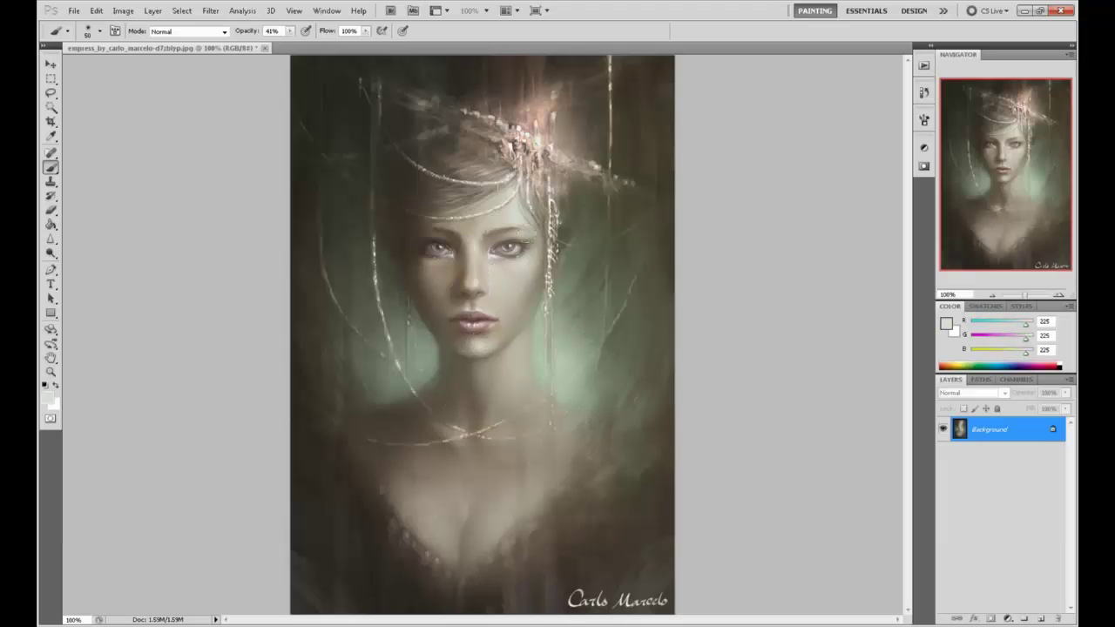
# - Brush a sampled dark brown over the brighter eye with a size 25 brush at 41% opacity, and add a new layer
pyautogui.keyDown('alt'); pyautogui.click(509, 244); pyautogui.keyUp('alt')
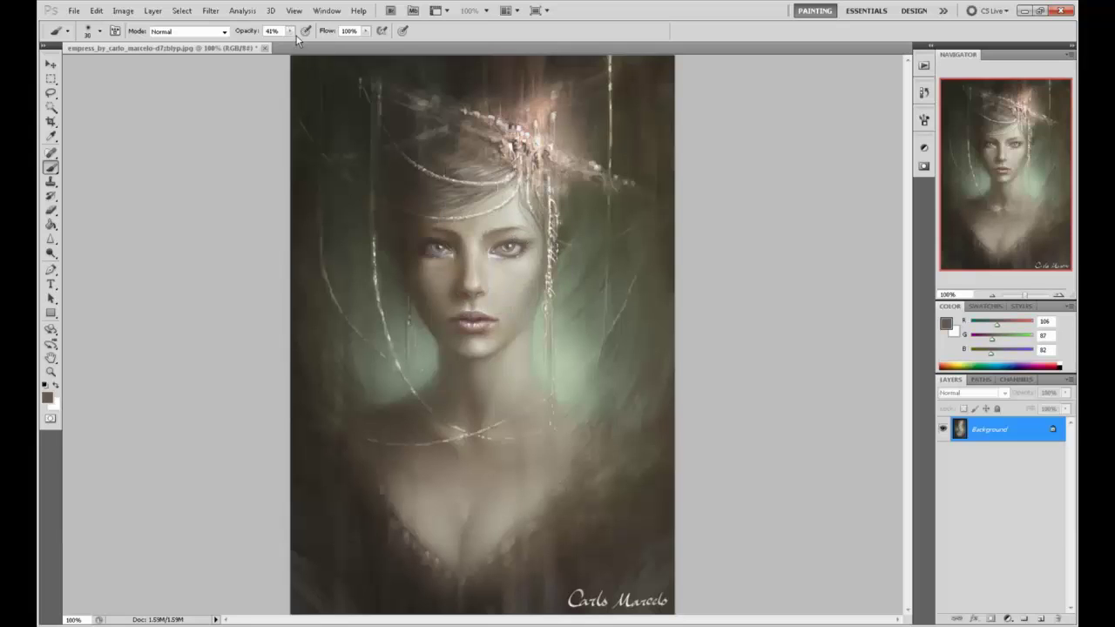
pyautogui.press('[')
pyautogui.moveTo(512, 248); pyautogui.dragTo(498, 253)
pyautogui.click(1041, 617)
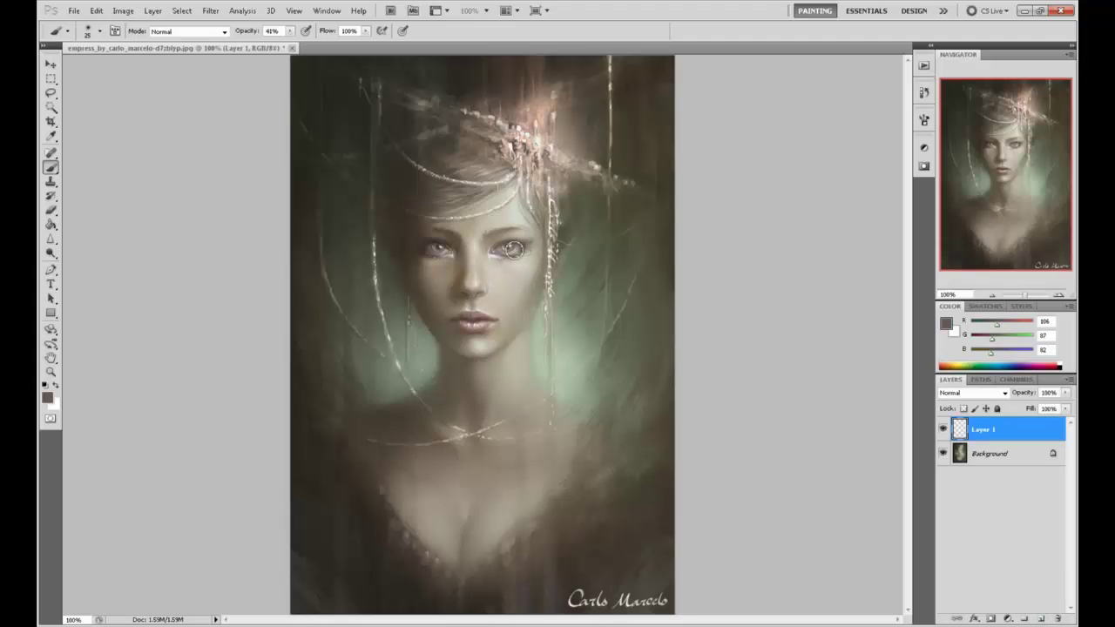
# - Brush sampled dark tones over both eyes at 41% opacity on Layer 1, and clean up the excess with the Eraser at 100% opacity
pyautogui.moveTo(514, 250)
pyautogui.mouseDown()
pyautogui.moveTo(500, 250)
pyautogui.moveTo(522, 247)
pyautogui.mouseUp()
pyautogui.keyDown('alt'); pyautogui.click(436, 241); pyautogui.keyUp('alt')
pyautogui.moveTo(442, 248)
pyautogui.mouseDown()
pyautogui.moveTo(430, 249)
pyautogui.moveTo(448, 252)
pyautogui.mouseUp()
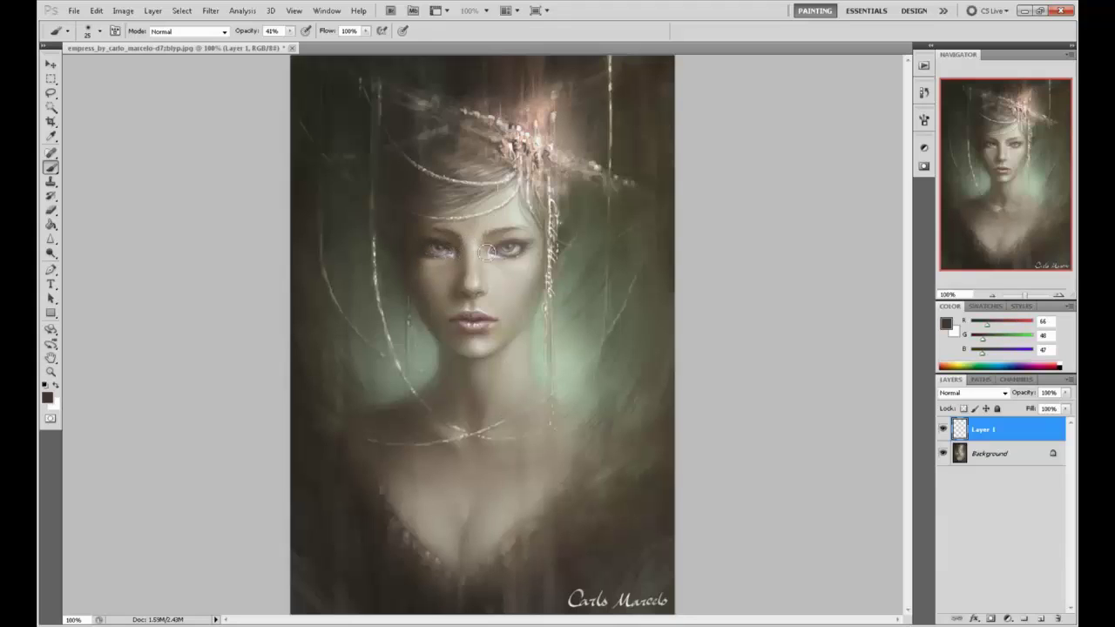
pyautogui.press('e')
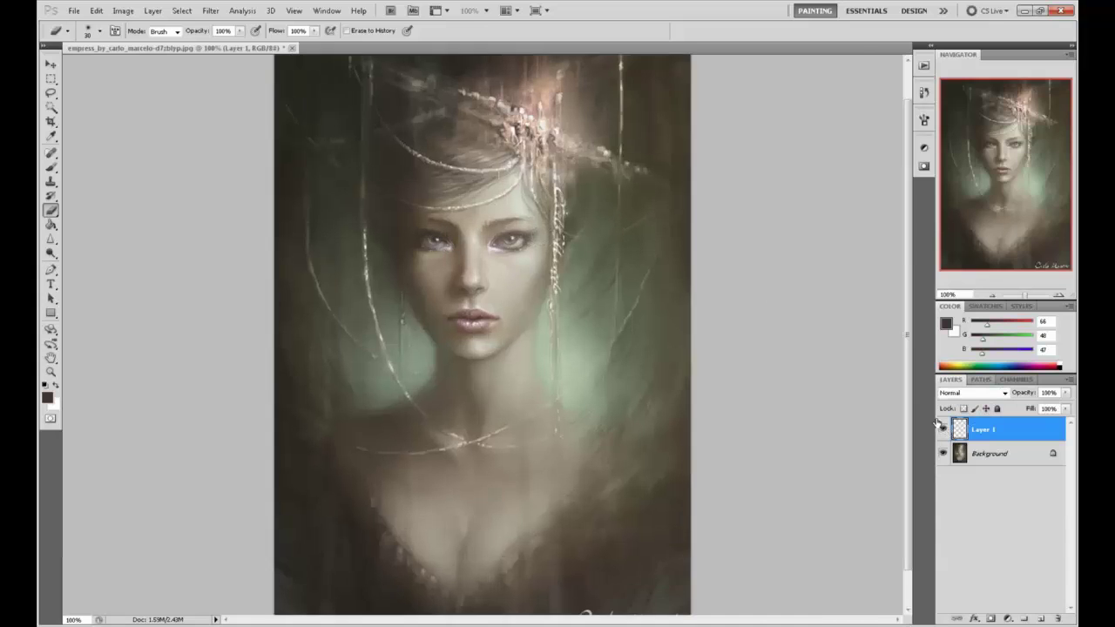
# - Compare the eyes up close with and without the painted Layer 1 by switching its visibility repeatedly
pyautogui.hotkey('ctrl', '+')
pyautogui.moveTo(692, 293); pyautogui.dragTo(680, 393)
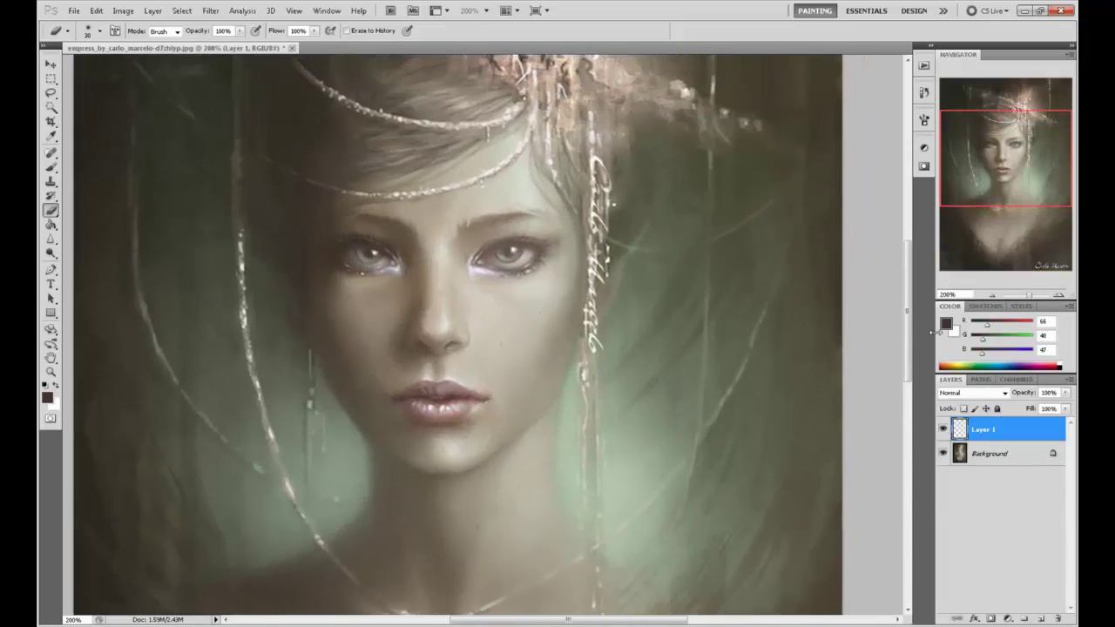
pyautogui.click(944, 432)
pyautogui.click(944, 432)
pyautogui.click(944, 432)
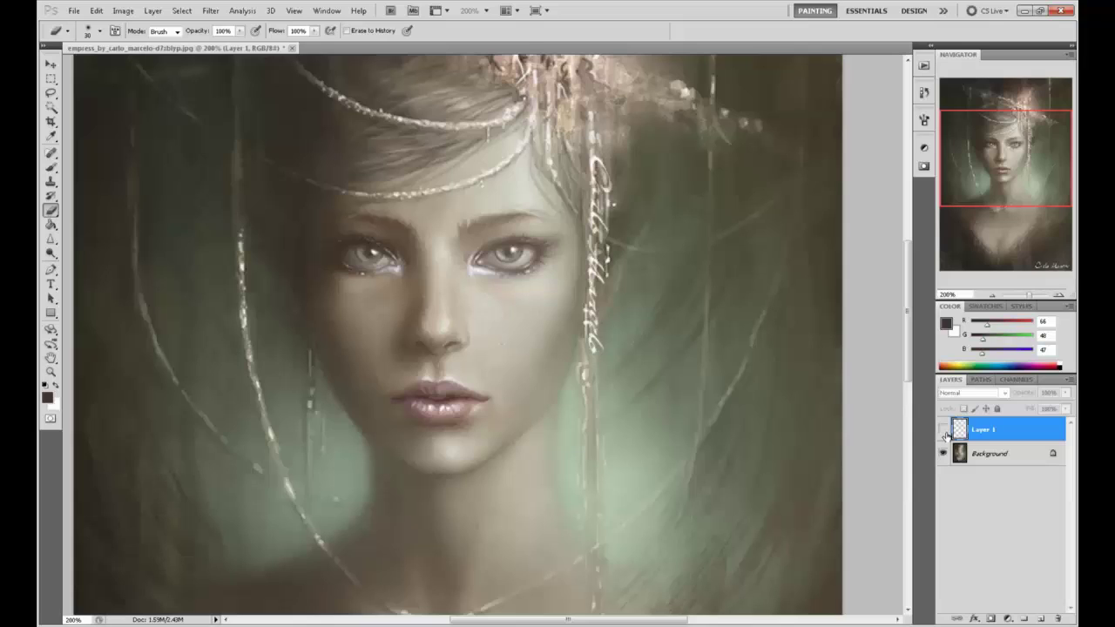
pyautogui.click(944, 432)
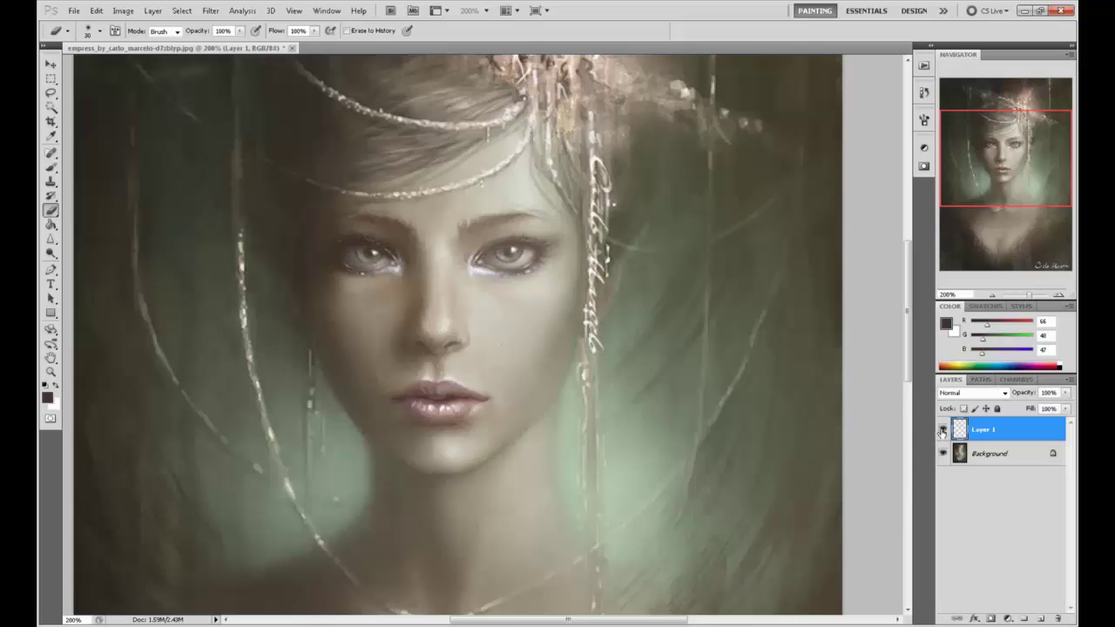
pyautogui.click(942, 432)
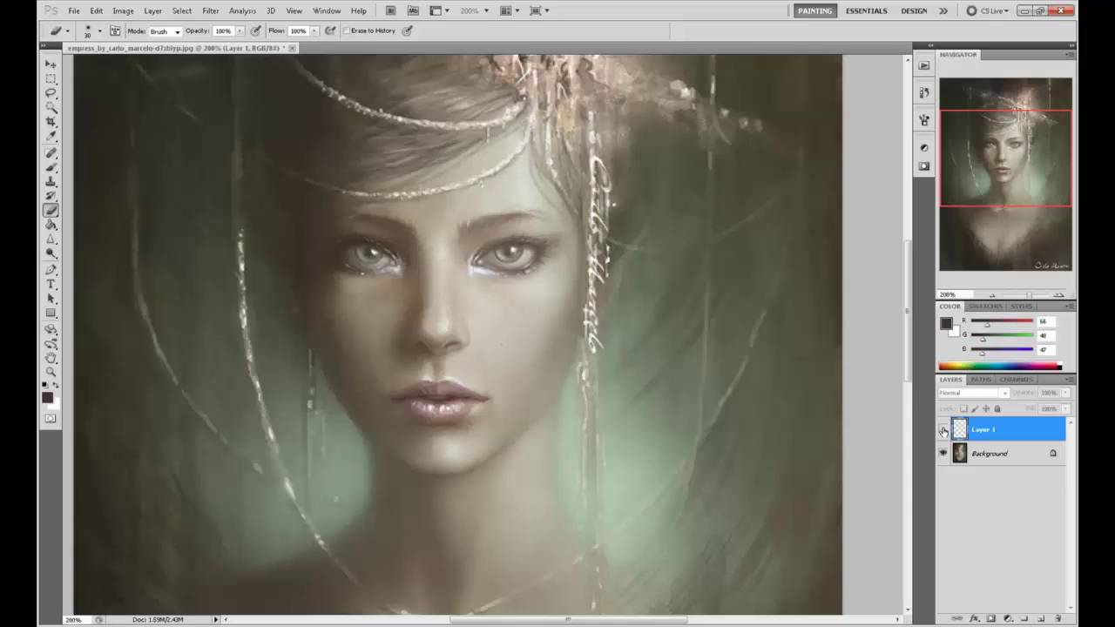
pyautogui.click(942, 431)
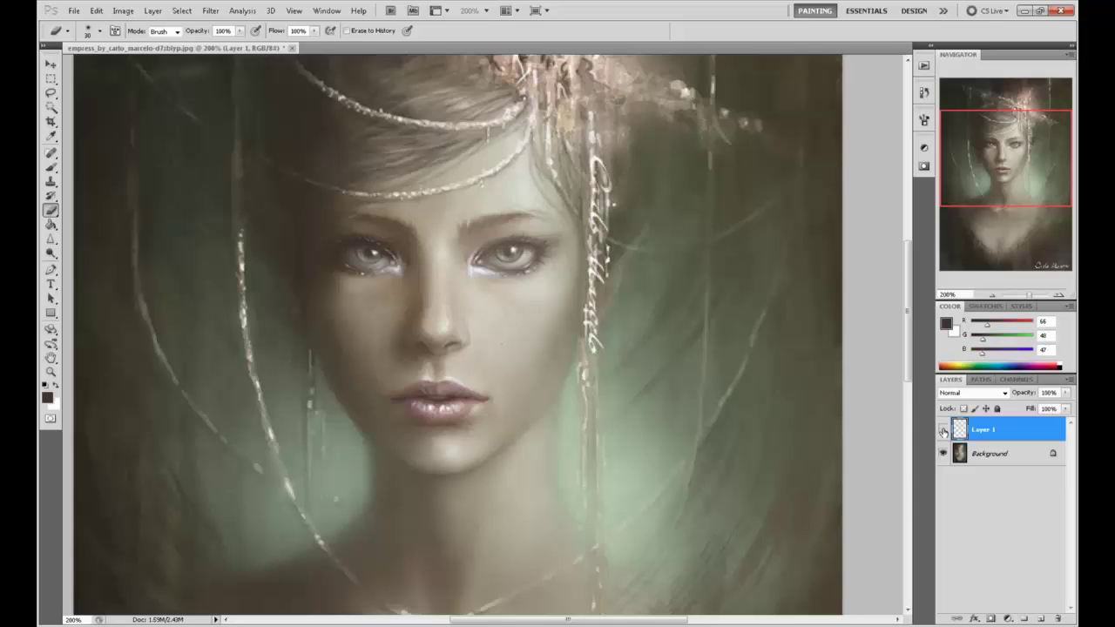
pyautogui.click(942, 432)
pyautogui.click(943, 432)
pyautogui.click(942, 432)
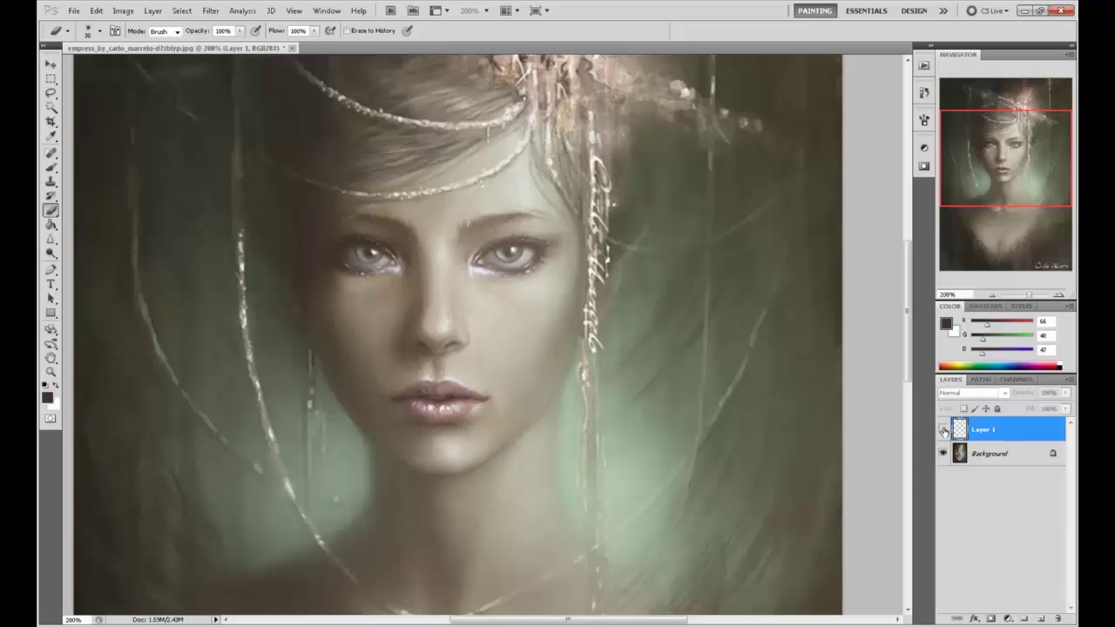
pyautogui.click(942, 432)
pyautogui.click(942, 432)
pyautogui.click(943, 434)
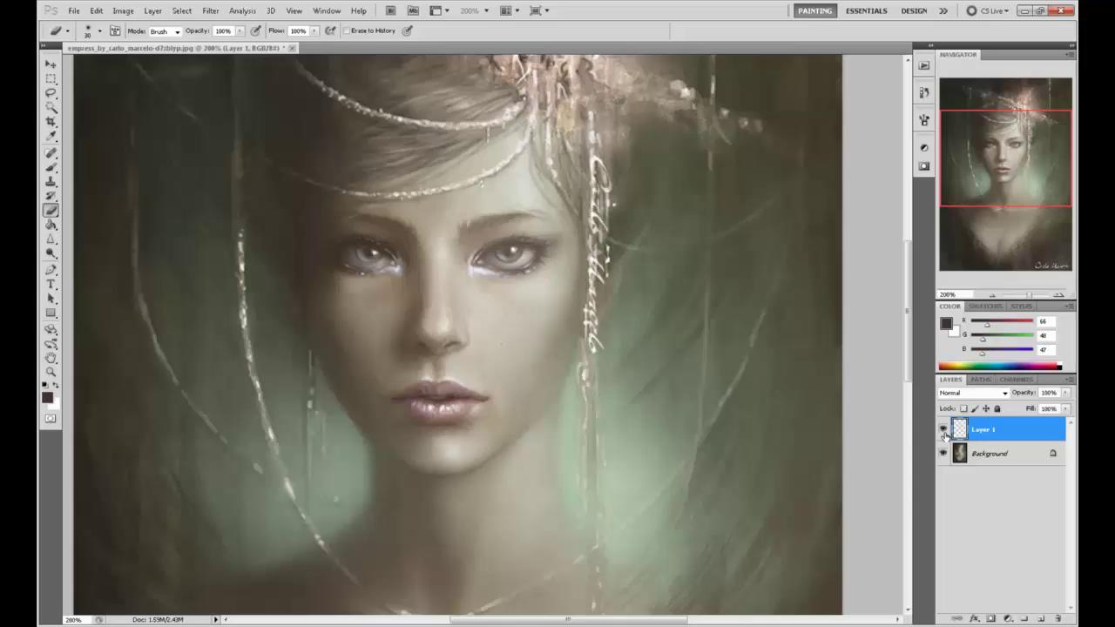
# - Merge Layer 1 into the Background and darken the shadows around the eyes with the Burn tool at 12% exposure
pyautogui.rightClick(1003, 434)
pyautogui.click(1008, 388)
pyautogui.click(50, 253)
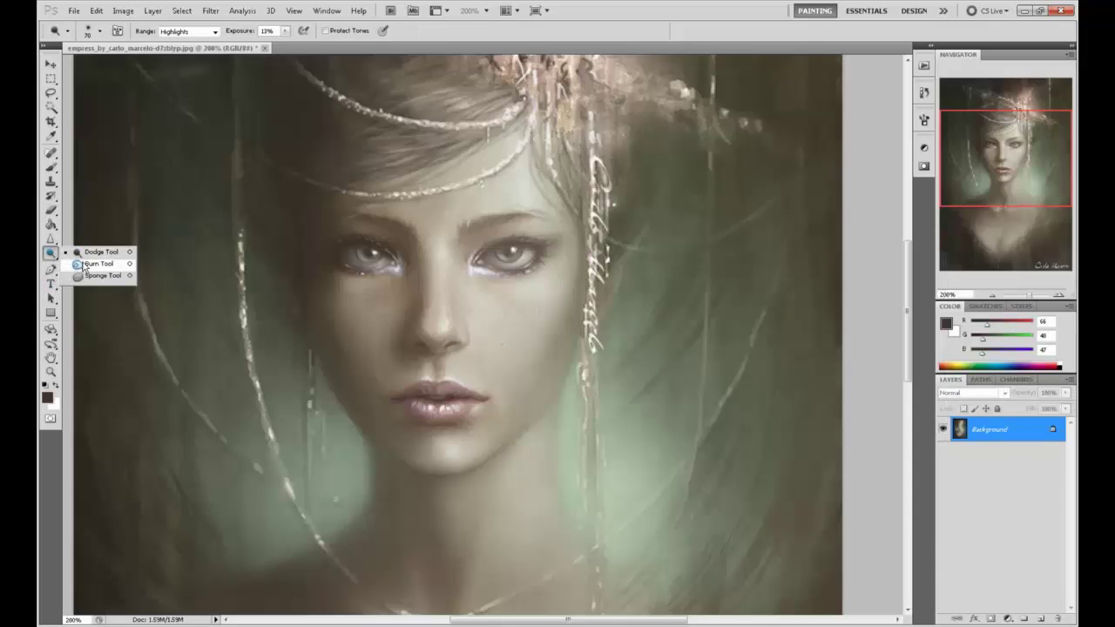
pyautogui.click(115, 278)
pyautogui.click(52, 254)
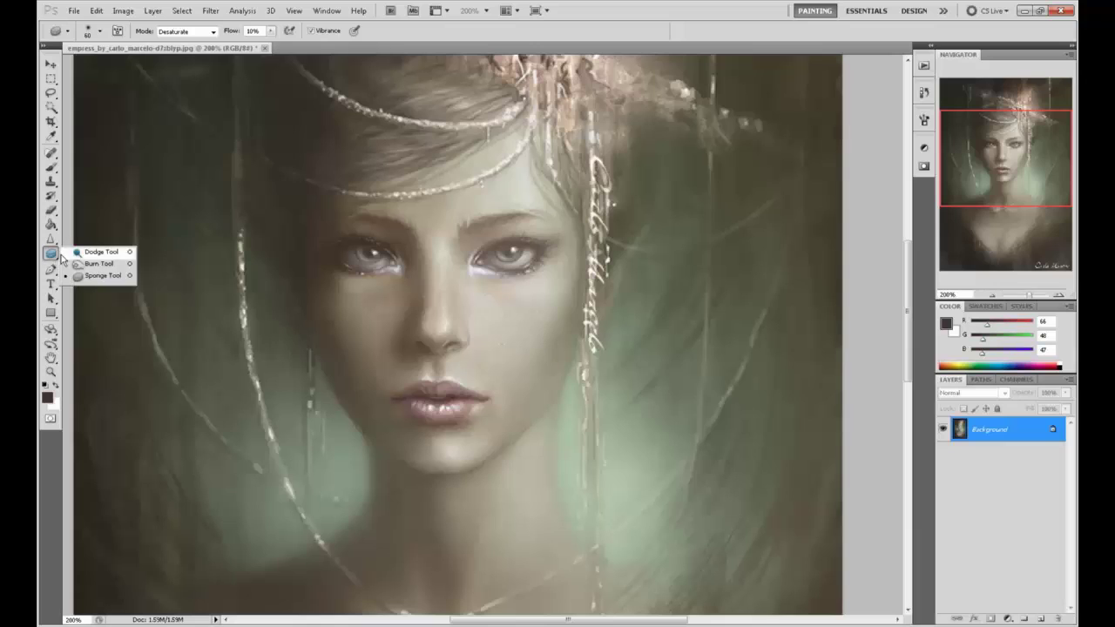
pyautogui.click(99, 264)
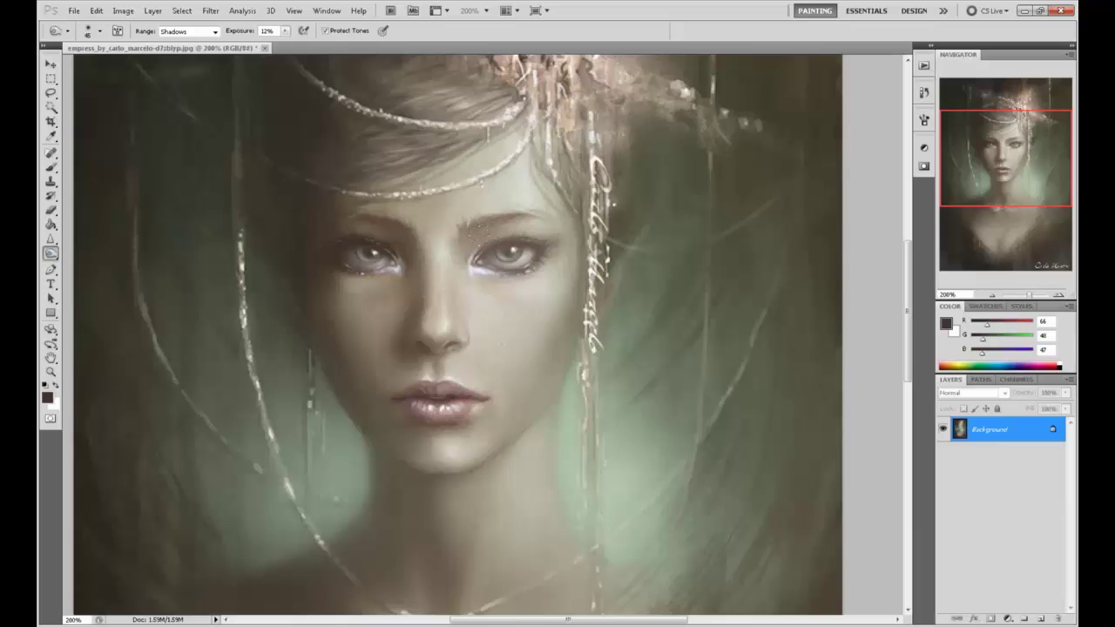
pyautogui.press('[')
pyautogui.press('[')
pyautogui.press(']')
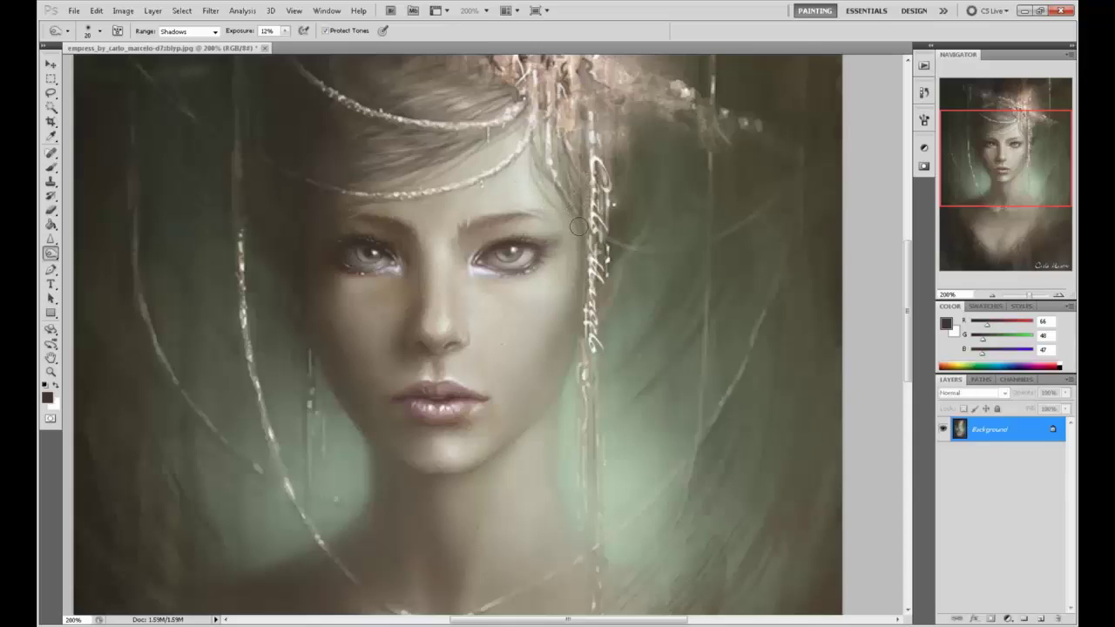
pyautogui.press('[')
pyautogui.moveTo(532, 261)
pyautogui.mouseDown()
pyautogui.moveTo(532, 274)
pyautogui.moveTo(542, 263)
pyautogui.mouseUp()
pyautogui.press(']')
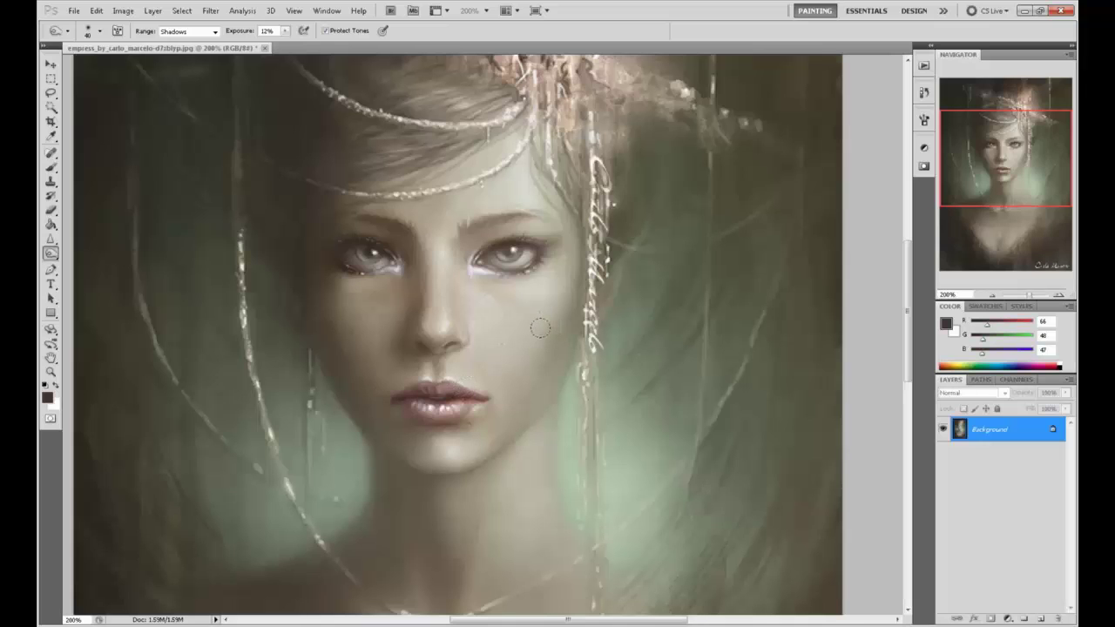
# - View the whole portrait and compare it with an earlier history state, and return to the latest burn state
pyautogui.hotkey('ctrl', '-')
pyautogui.hotkey('ctrl', '-')
pyautogui.hotkey('ctrl', '+')
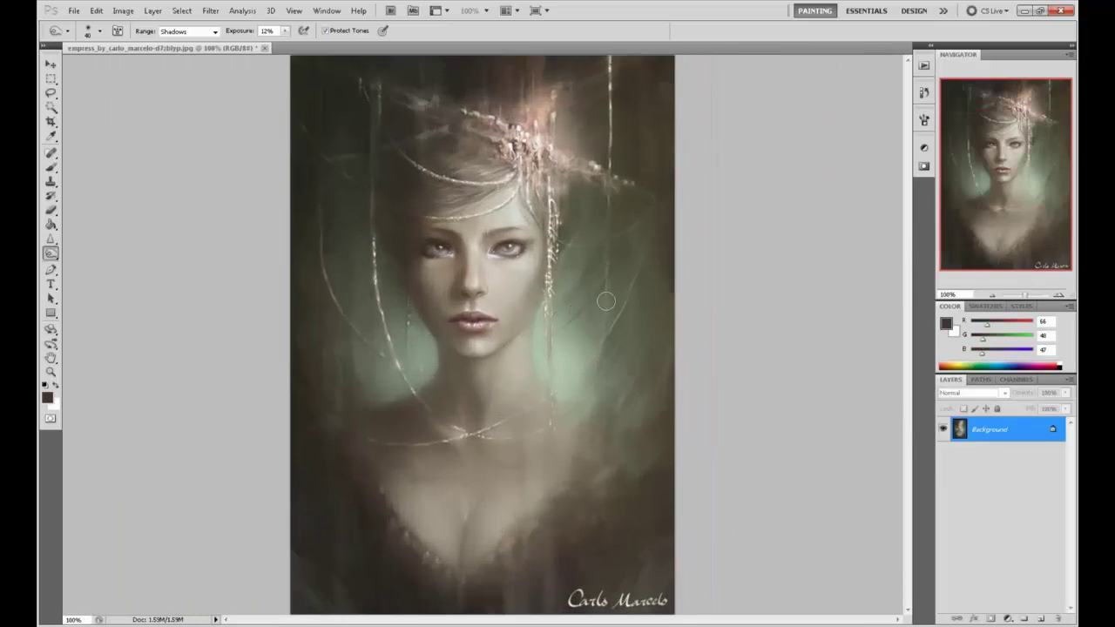
pyautogui.click(924, 92)
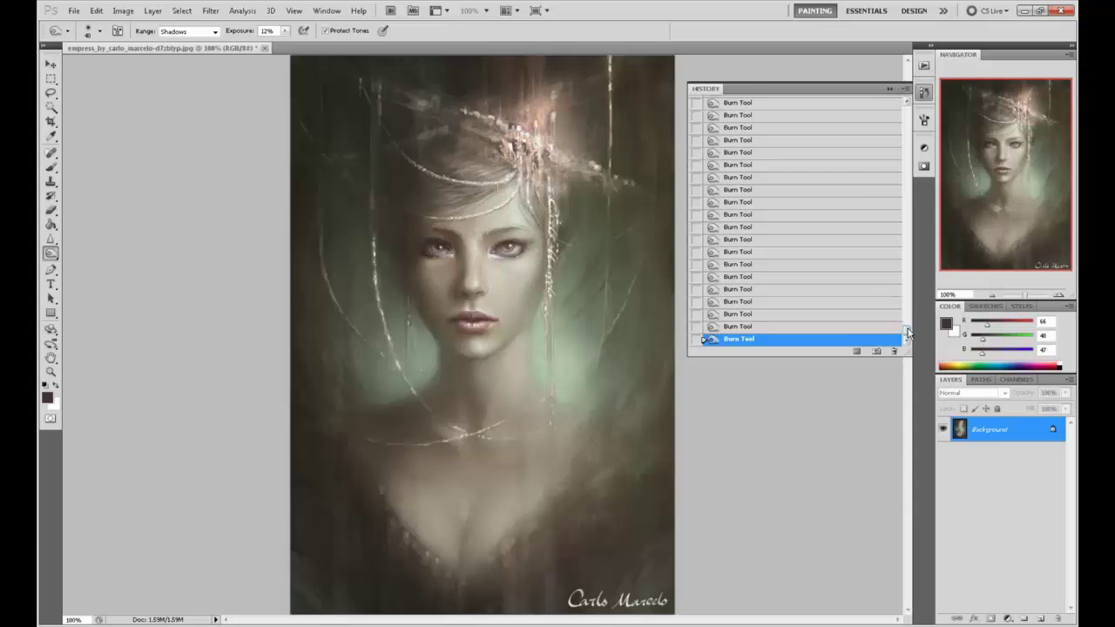
pyautogui.moveTo(906, 330)
pyautogui.mouseDown()
pyautogui.moveTo(907, 310)
pyautogui.moveTo(908, 331)
pyautogui.mouseUp()
pyautogui.click(779, 224)
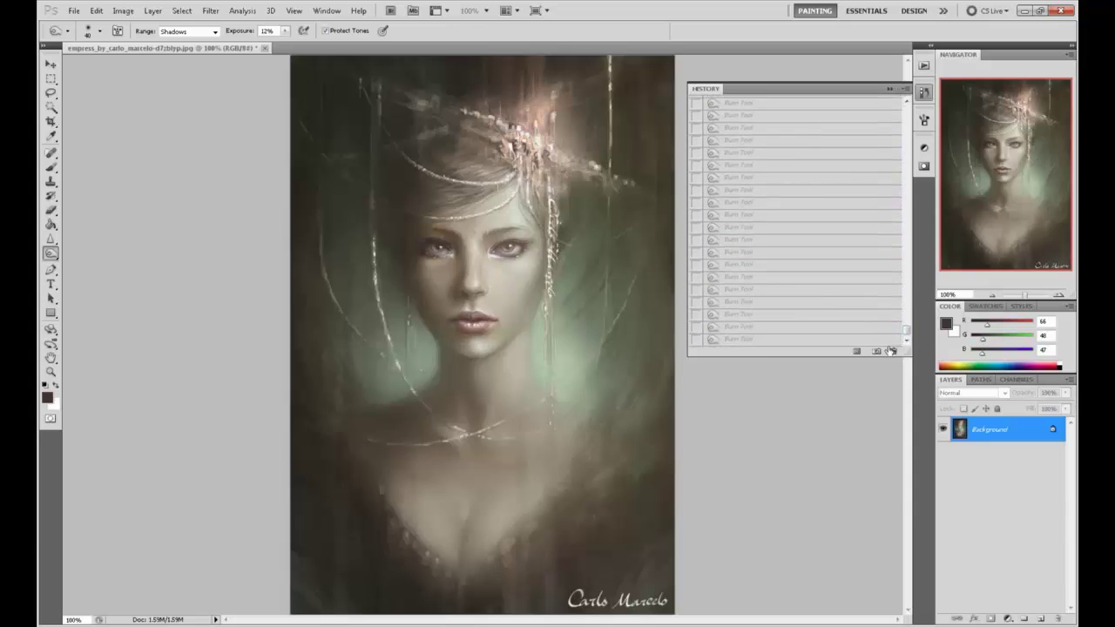
pyautogui.click(767, 341)
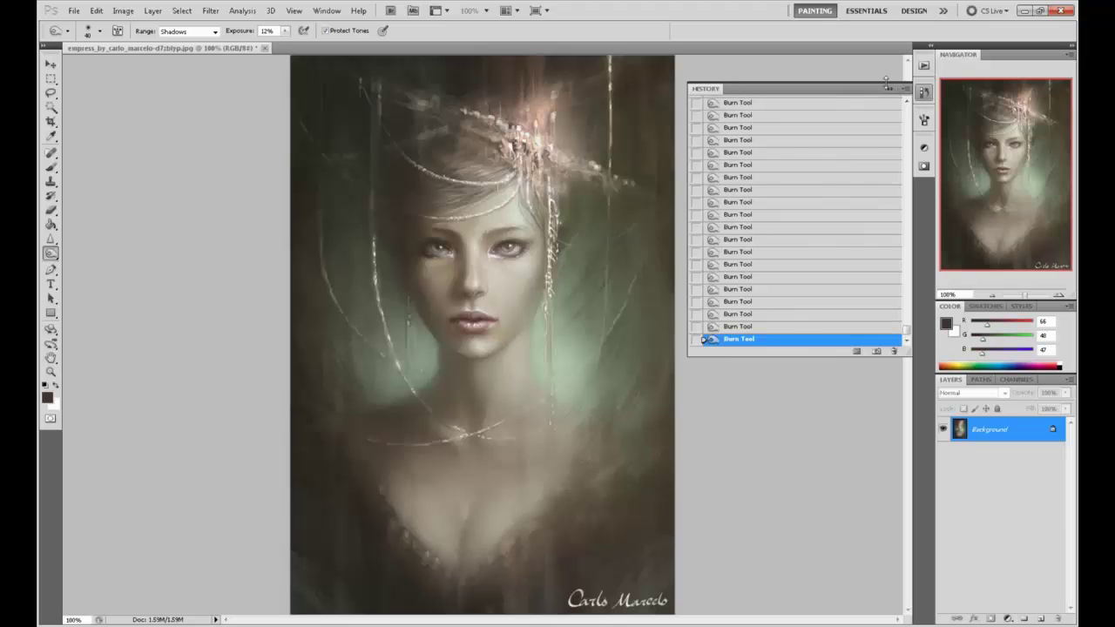
pyautogui.click(924, 92)
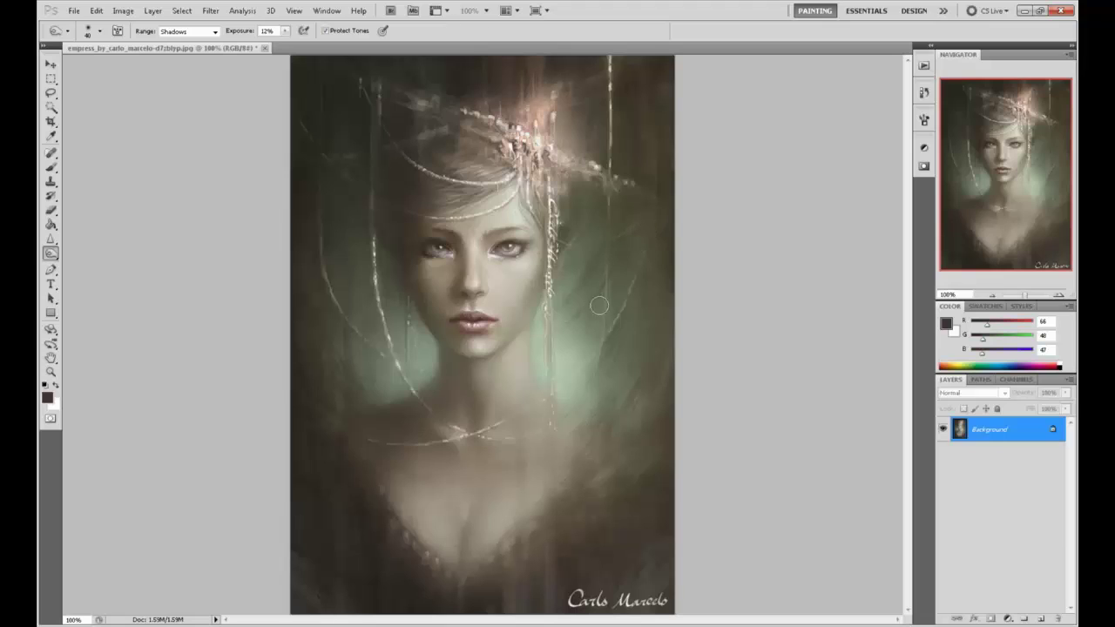
# - Repaint the beaded strand beside the brighter cheek with sampled background, bead and highlight colors at 87% brush opacity
pyautogui.press('b')
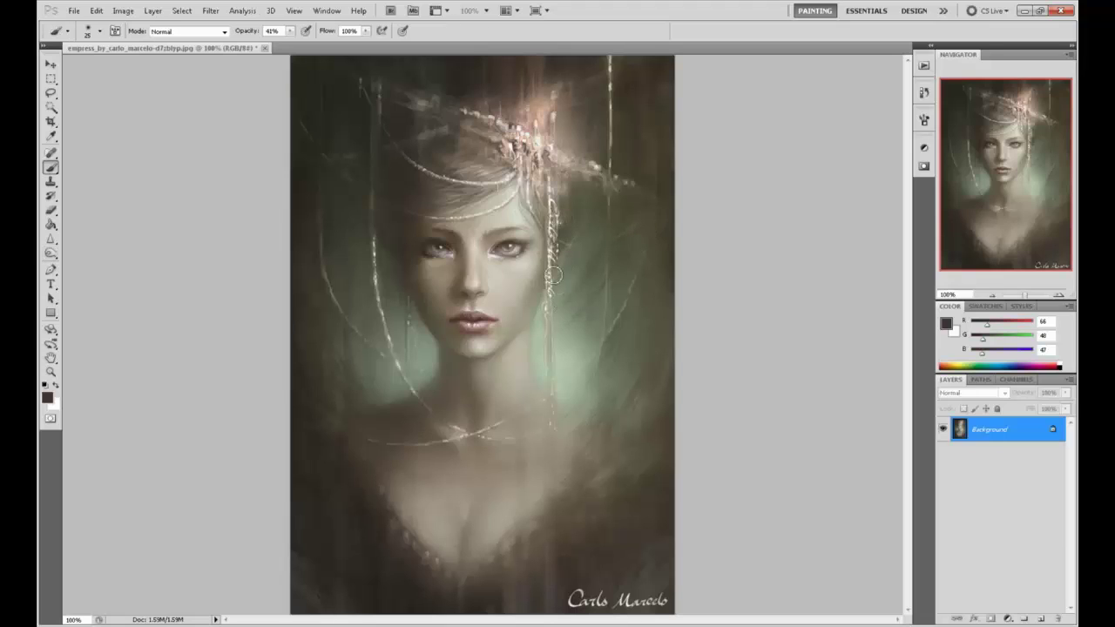
pyautogui.click(292, 30)
pyautogui.moveTo(289, 41); pyautogui.dragTo(320, 42)
pyautogui.keyDown('alt'); pyautogui.click(567, 241); pyautogui.keyUp('alt')
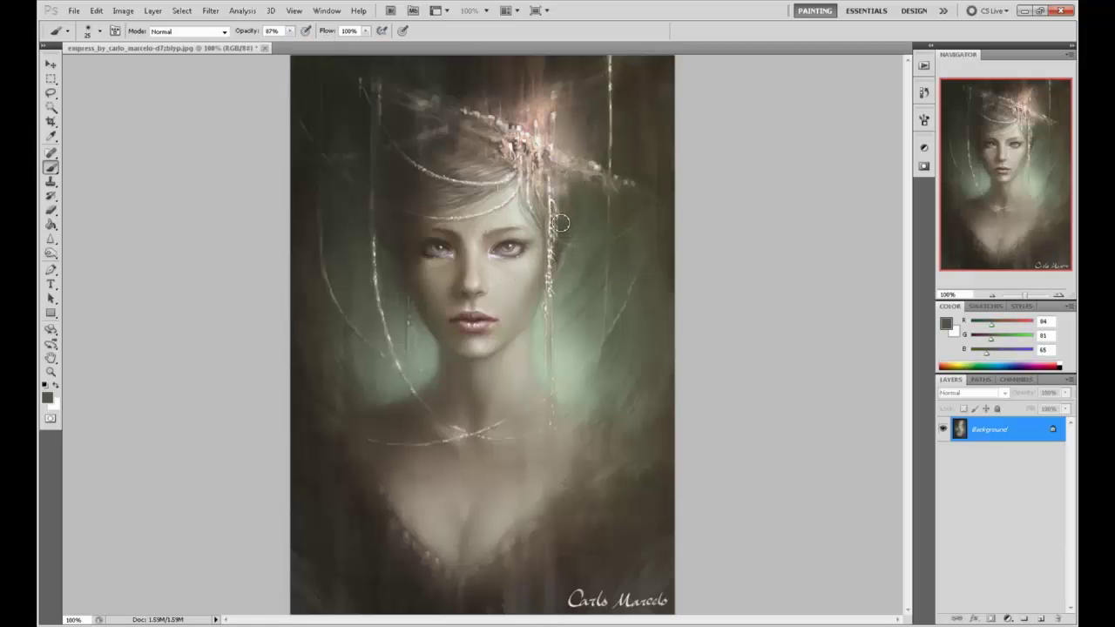
pyautogui.keyDown('alt'); pyautogui.click(562, 216); pyautogui.keyUp('alt')
pyautogui.keyDown('alt'); pyautogui.click(561, 239); pyautogui.keyUp('alt')
pyautogui.keyDown('alt'); pyautogui.click(553, 226); pyautogui.keyUp('alt')
pyautogui.keyDown('alt'); pyautogui.click(554, 229); pyautogui.keyUp('alt')
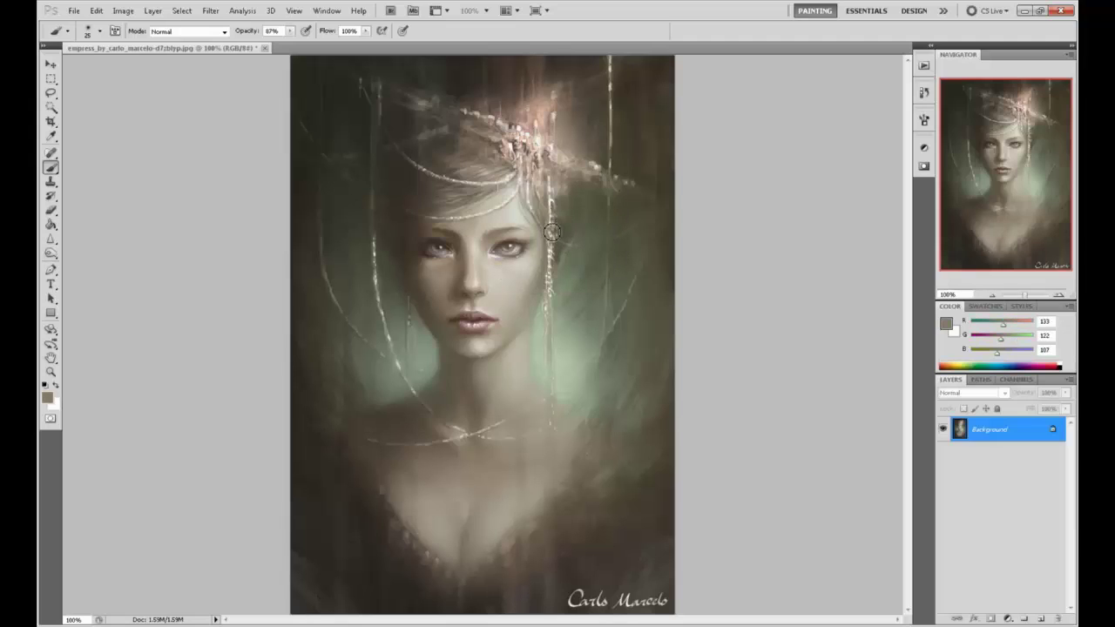
pyautogui.keyDown('alt'); pyautogui.click(554, 225); pyautogui.keyUp('alt')
pyautogui.keyDown('alt'); pyautogui.click(554, 223); pyautogui.keyUp('alt')
pyautogui.keyDown('alt'); pyautogui.click(554, 220); pyautogui.keyUp('alt')
pyautogui.keyDown('alt'); pyautogui.click(553, 232); pyautogui.keyUp('alt')
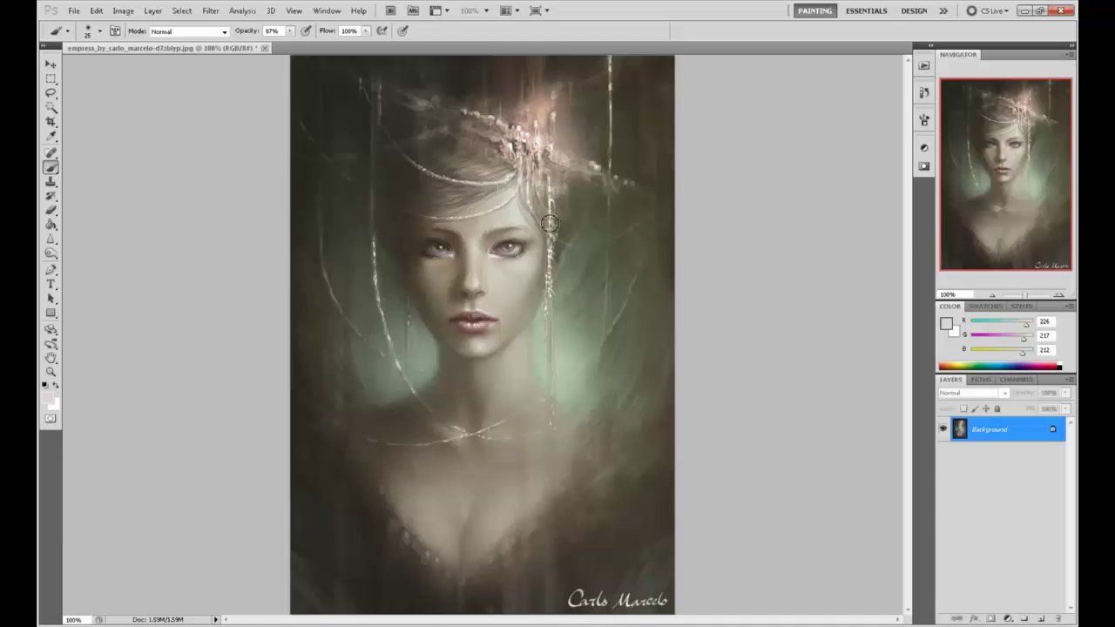
pyautogui.keyDown('alt'); pyautogui.click(552, 272); pyautogui.keyUp('alt')
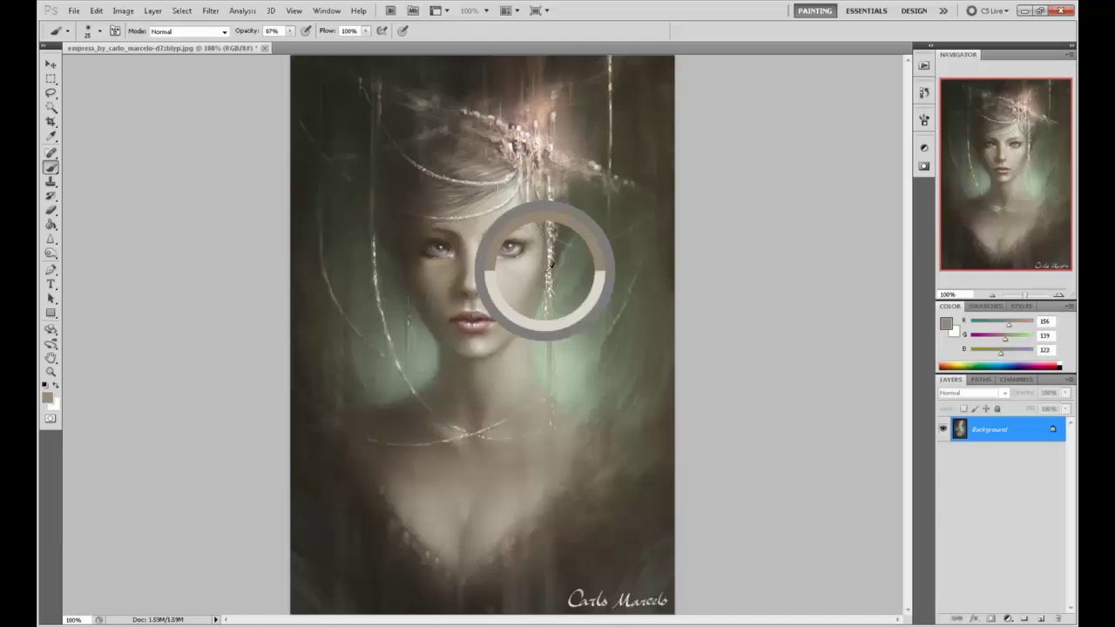
pyautogui.keyDown('alt'); pyautogui.click(547, 271); pyautogui.keyUp('alt')
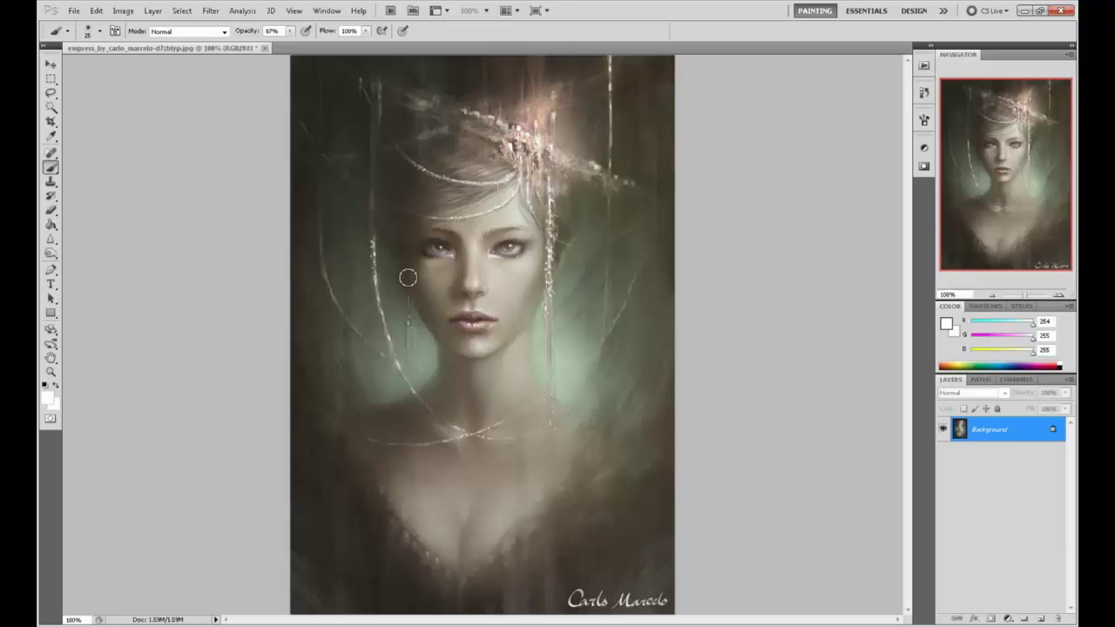
# - Touch up the bead chain across the forehead with sampled light bead tones using a size 25 brush at 87% opacity
pyautogui.keyDown('alt'); pyautogui.click(485, 212); pyautogui.keyUp('alt')
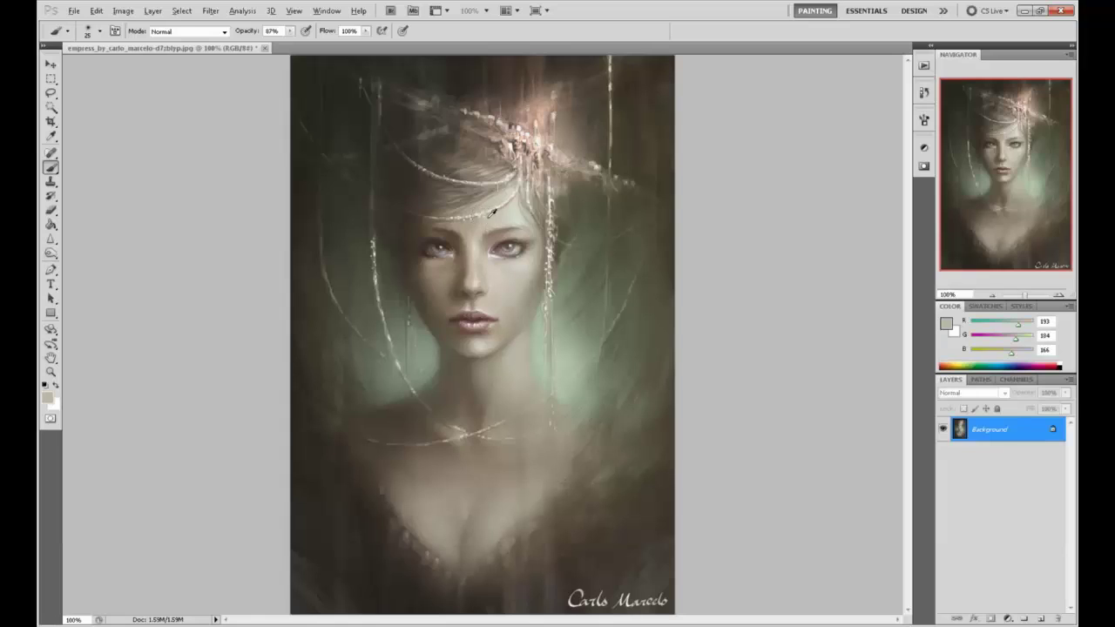
pyautogui.keyDown('alt'); pyautogui.click(490, 215); pyautogui.keyUp('alt')
pyautogui.keyDown('alt'); pyautogui.click(484, 215); pyautogui.keyUp('alt')
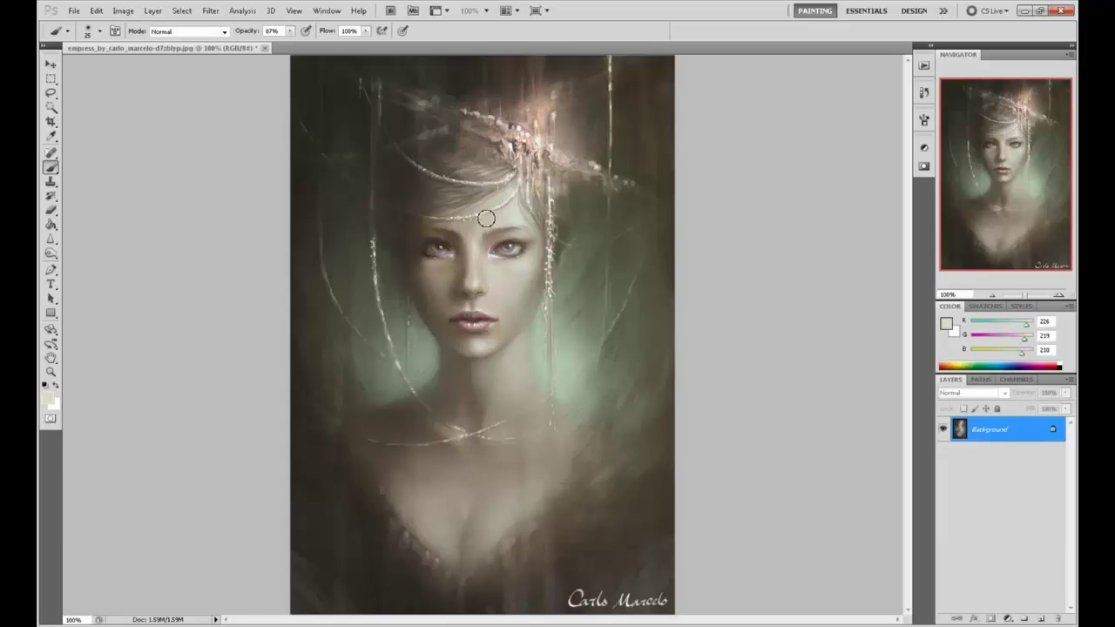
pyautogui.keyDown('alt'); pyautogui.click(485, 217); pyautogui.keyUp('alt')
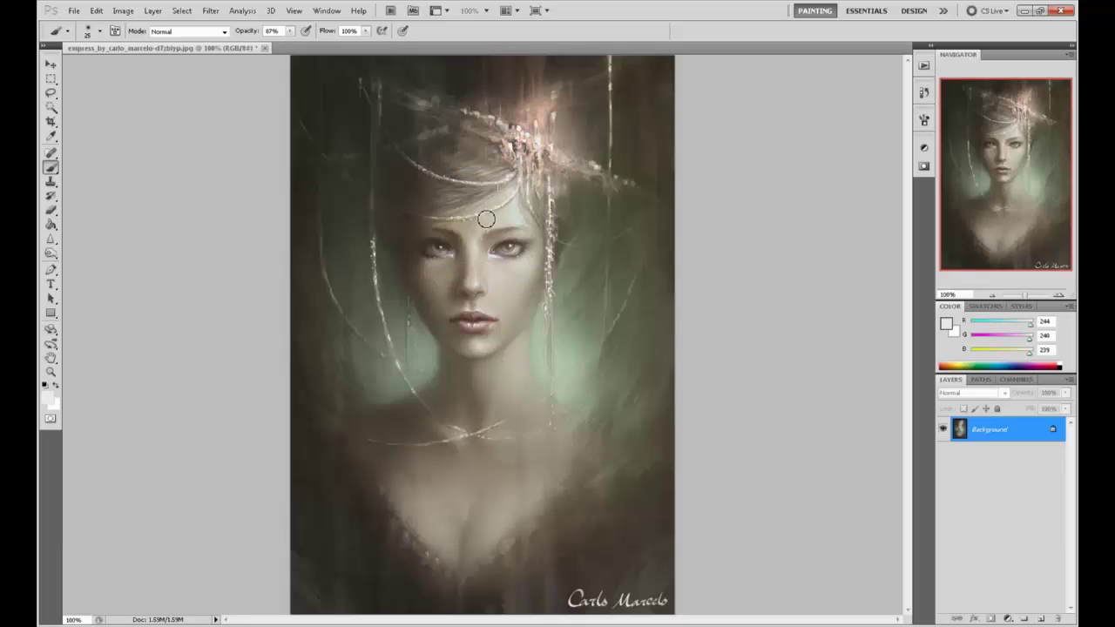
pyautogui.keyDown('alt'); pyautogui.click(490, 214); pyautogui.keyUp('alt')
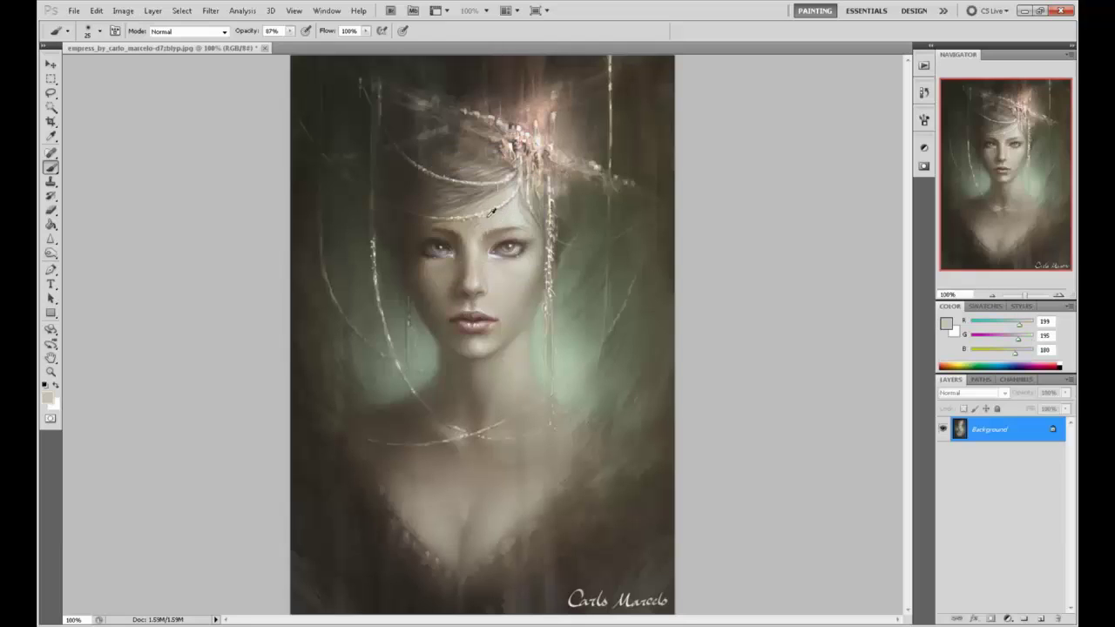
pyautogui.keyDown('alt'); pyautogui.click(482, 212); pyautogui.keyUp('alt')
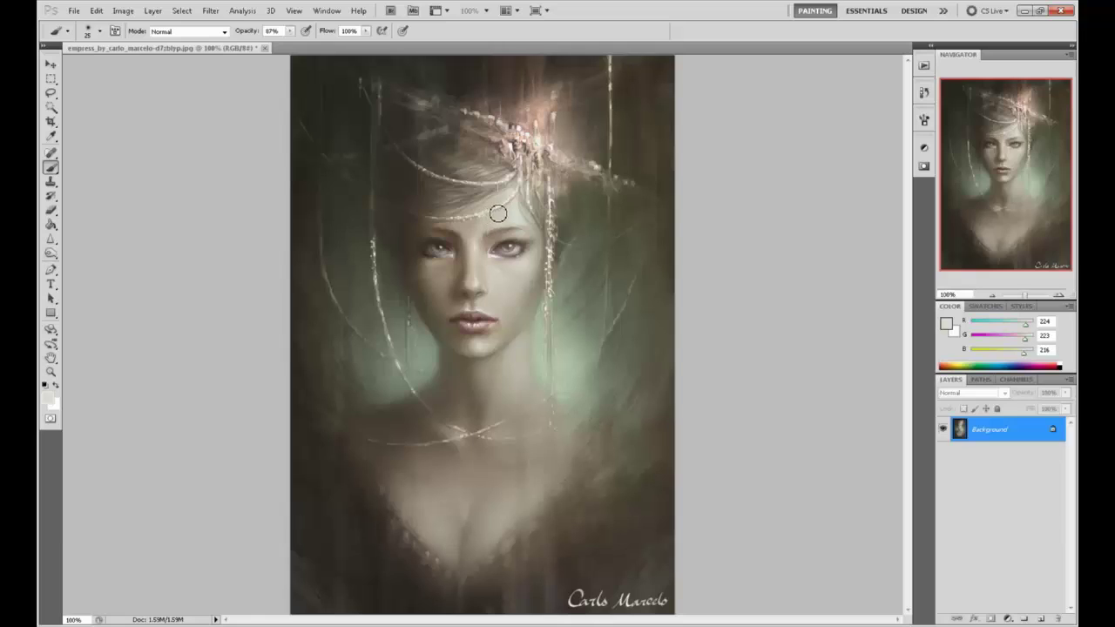
pyautogui.keyDown('alt'); pyautogui.click(497, 211); pyautogui.keyUp('alt')
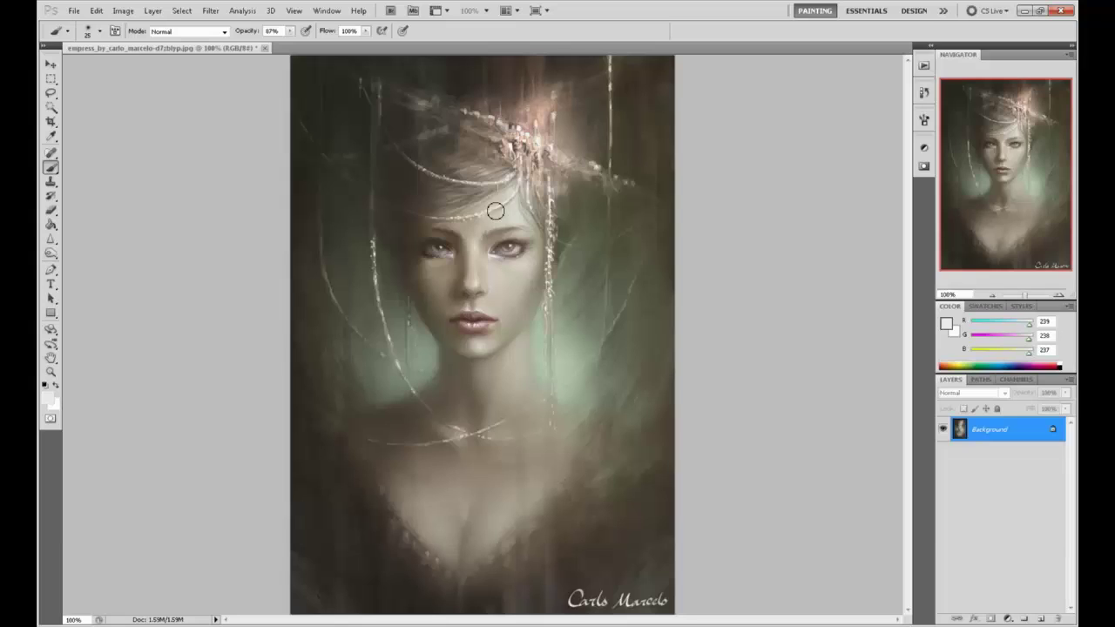
pyautogui.keyDown('alt'); pyautogui.click(494, 211); pyautogui.keyUp('alt')
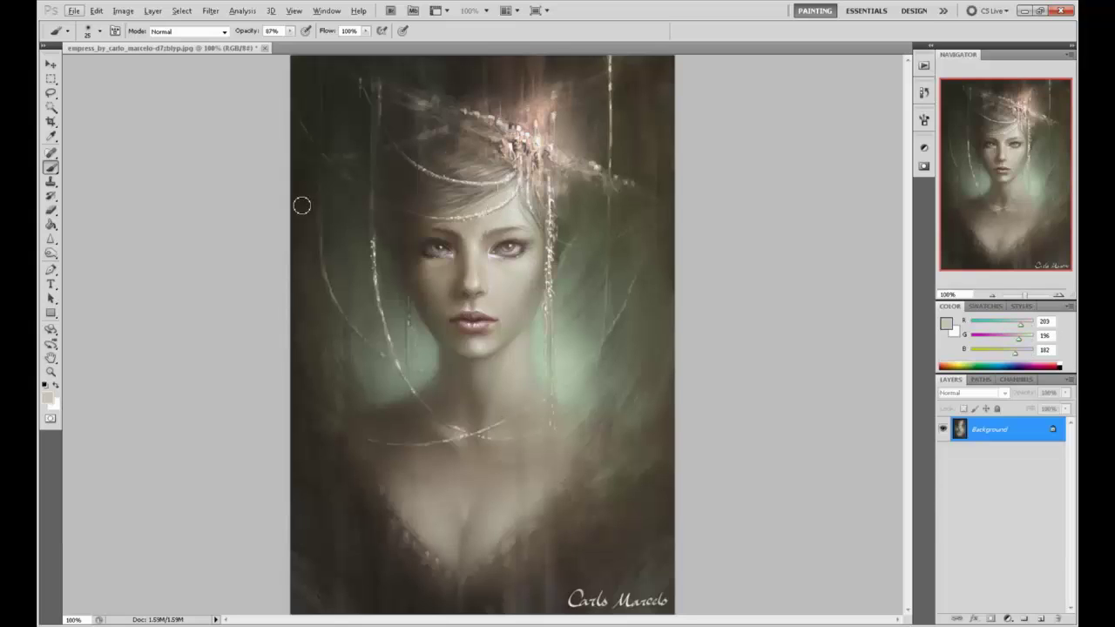
# - Sharpen the bead chains and headdress jewelry with the Sharpen tool at 31% strength, gradually enlarging the brush
pyautogui.click(52, 239)
pyautogui.press('[')
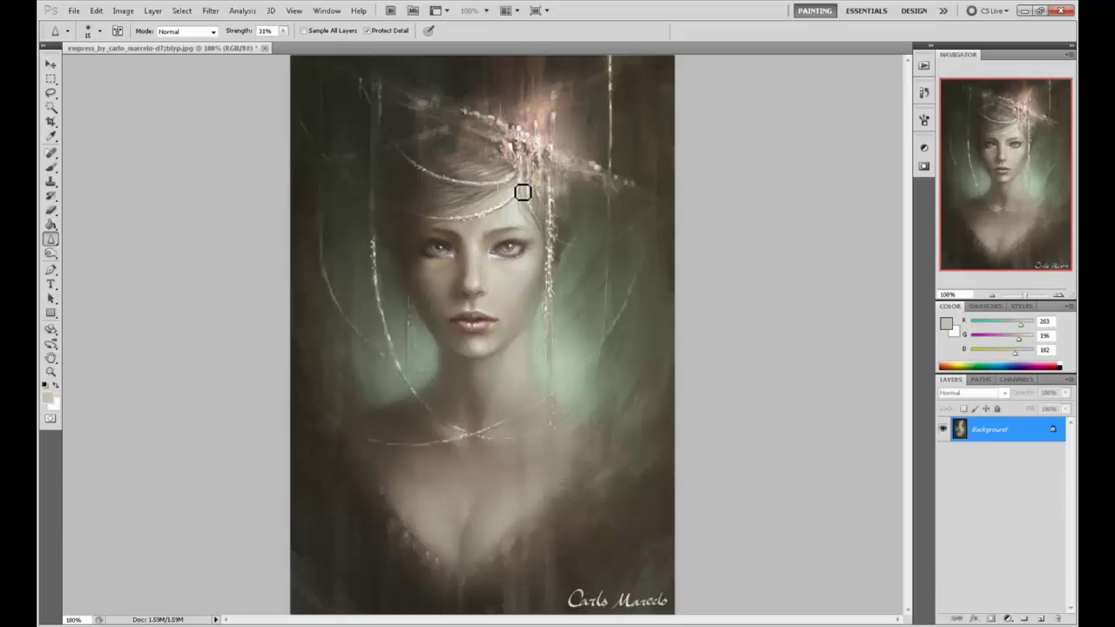
pyautogui.press(']')
pyautogui.press(']')
pyautogui.press(']')
pyautogui.press(']')
pyautogui.press(']')
pyautogui.press(']')
pyautogui.press(']')
pyautogui.press(']')
pyautogui.press(']')
# - Dodge the highlights of the eyes at 13% exposure, and sharpen the eye area with a smaller brush at 31% strength
pyautogui.click(53, 253)
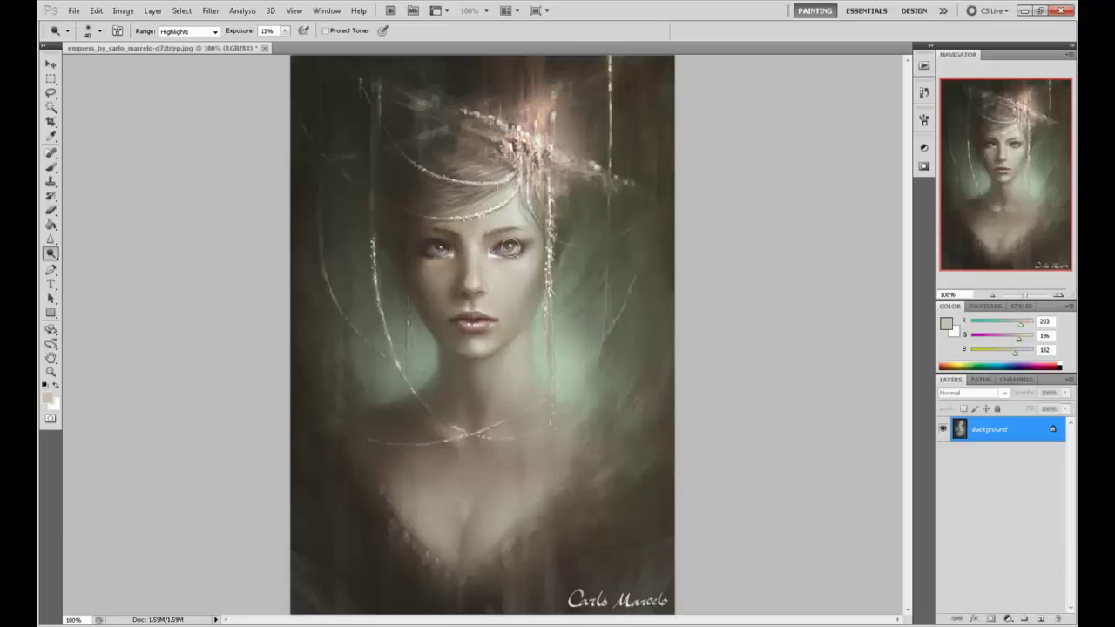
pyautogui.click(51, 238)
pyautogui.press('[')
pyautogui.press('[')
pyautogui.press('[')
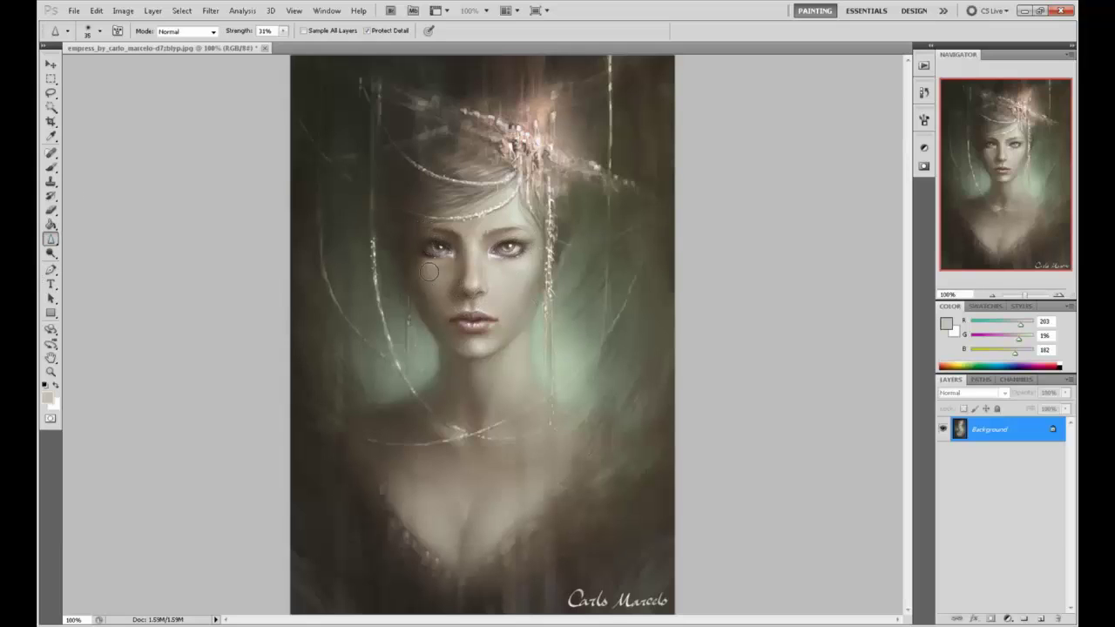
# - Try to dodge the highlights of the face at 13% exposure with a size 100 brush
pyautogui.moveTo(51, 252); pyautogui.dragTo(82, 256)
pyautogui.press(']')
pyautogui.press(']')
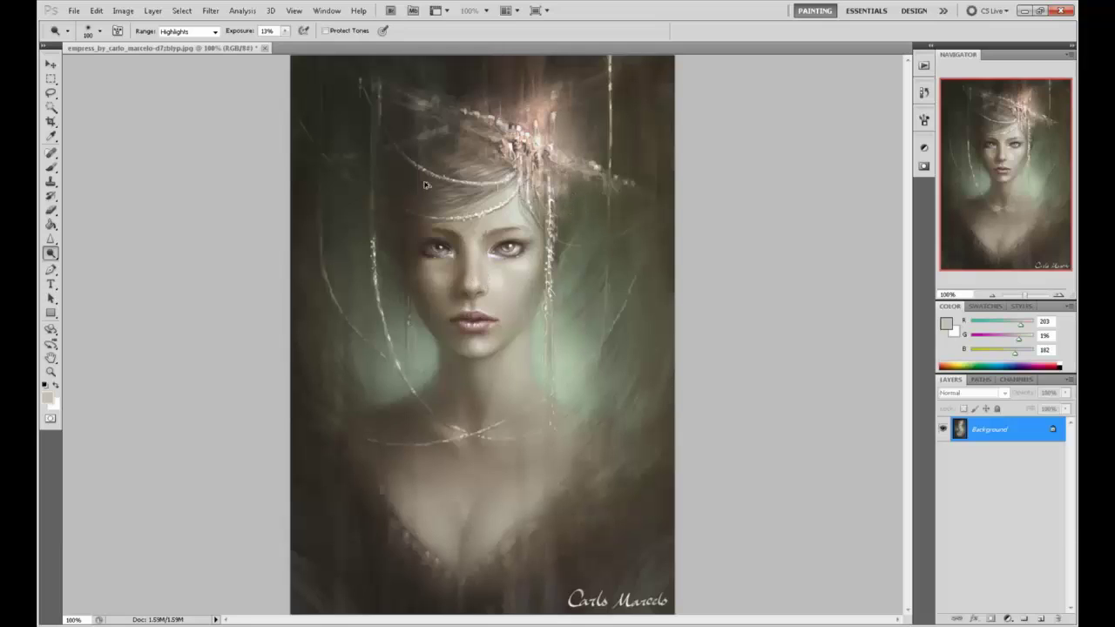
pyautogui.moveTo(489, 280); pyautogui.dragTo(505, 294)
pyautogui.hotkey('ctrl', 'alt', 'z')
pyautogui.hotkey('ctrl', 'alt', 'z')
# - Soften the skin beneath the brighter eye with sampled skin tones, using a size 50 brush at 11% opacity
pyautogui.press('b')
pyautogui.keyDown('alt'); pyautogui.click(487, 240); pyautogui.keyUp('alt')
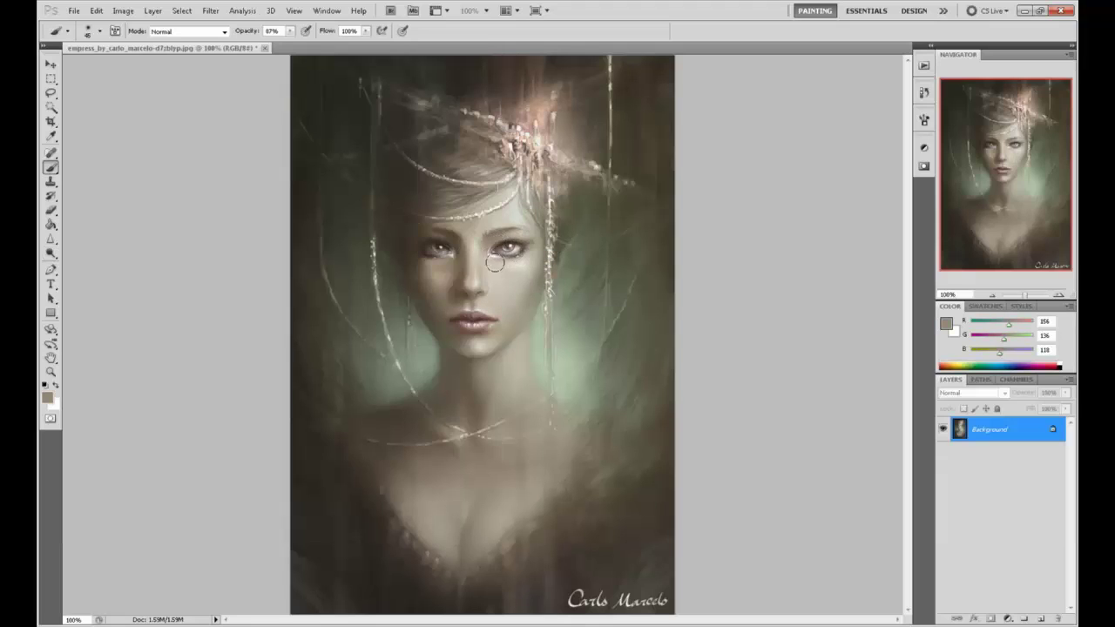
pyautogui.click(289, 33)
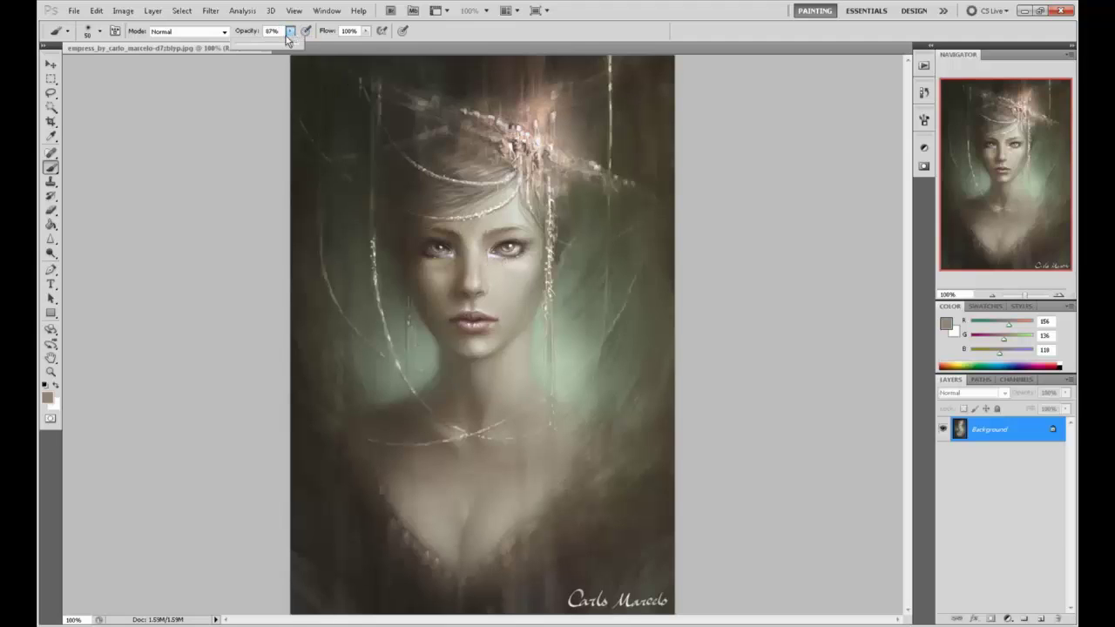
pyautogui.moveTo(266, 46); pyautogui.dragTo(249, 45)
pyautogui.click(488, 262)
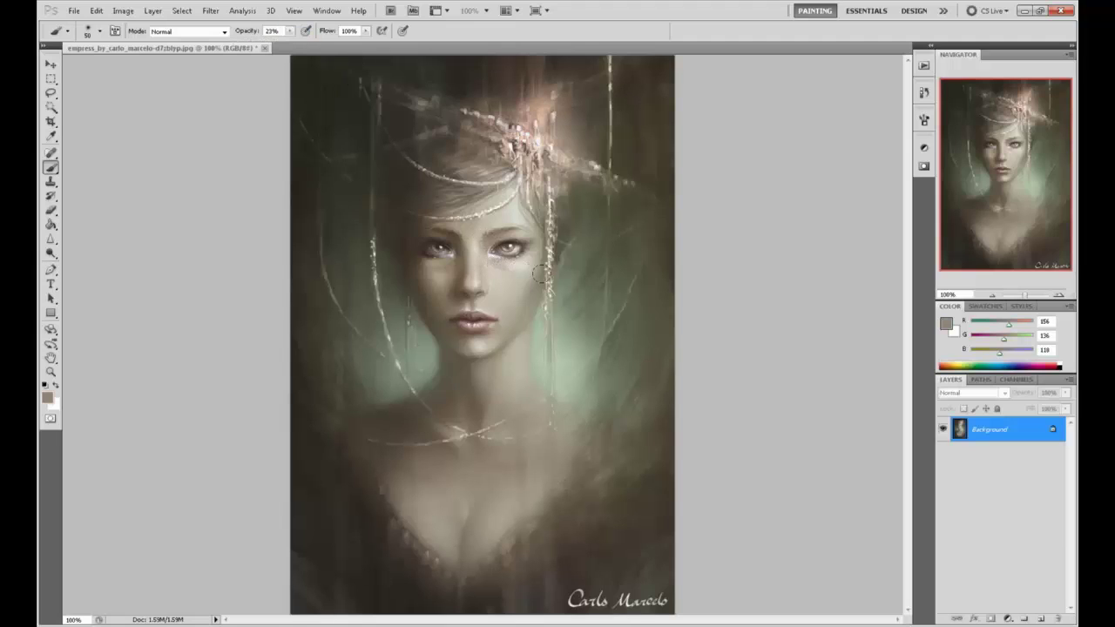
pyautogui.hotkey('ctrl', 'z')
pyautogui.click(289, 32)
pyautogui.click(281, 44)
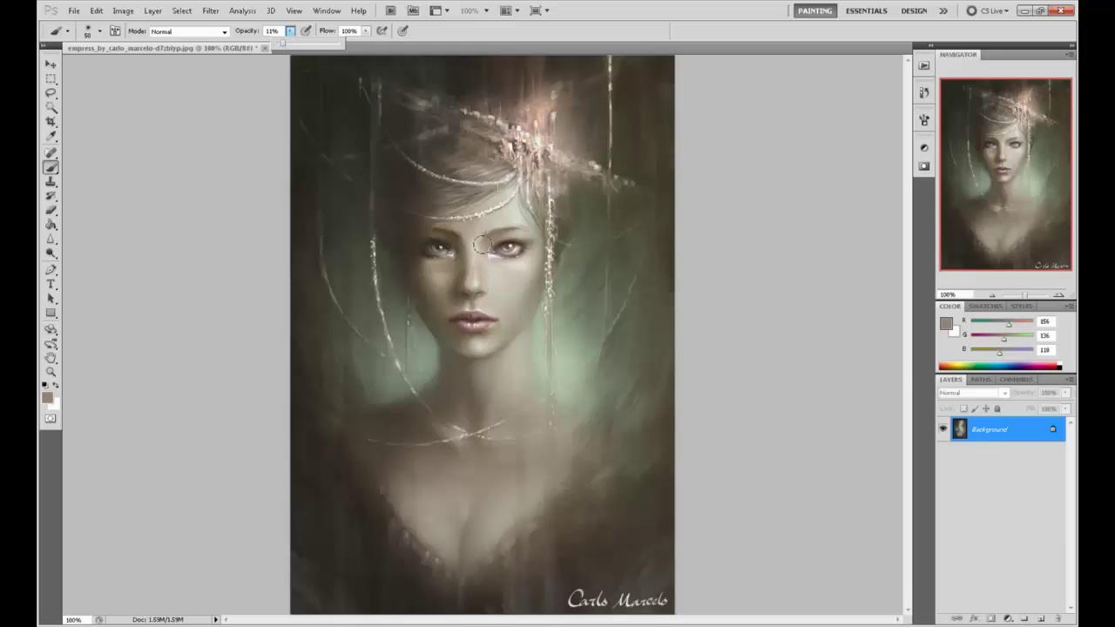
pyautogui.click(501, 261)
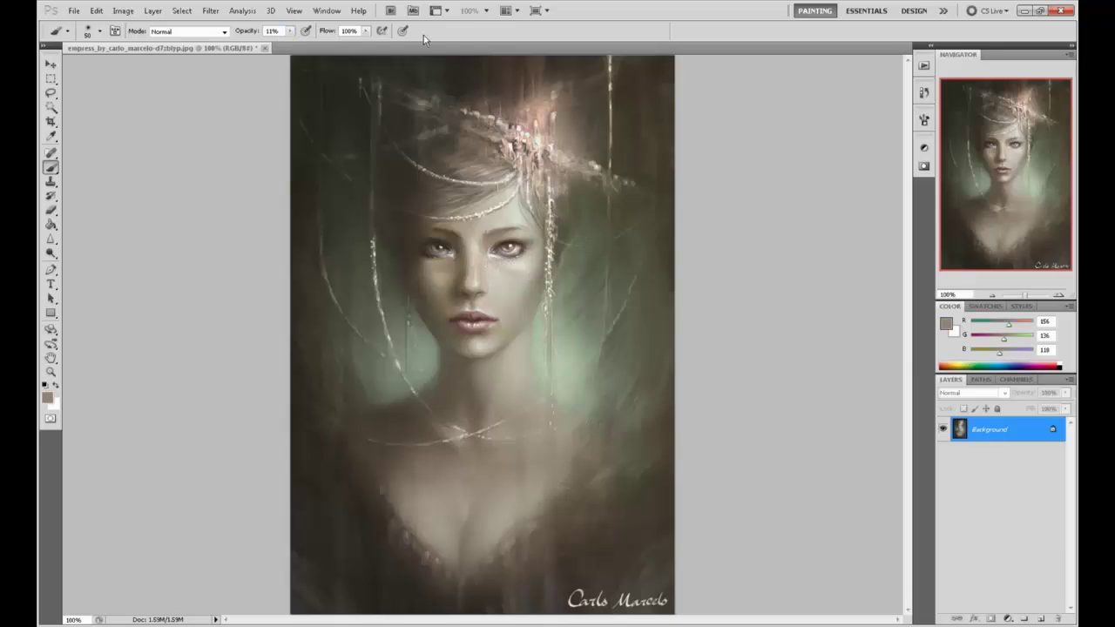
pyautogui.keyDown('alt'); pyautogui.click(525, 262); pyautogui.keyUp('alt')
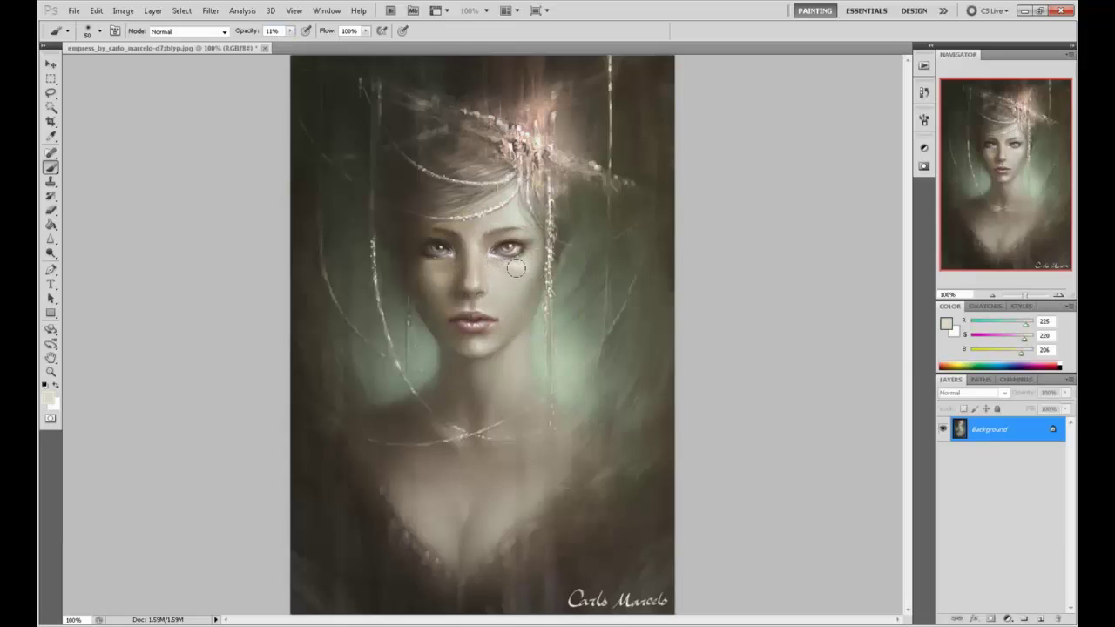
pyautogui.keyDown('alt'); pyautogui.click(521, 262); pyautogui.keyUp('alt')
# - Blend sampled mid and dark skin tones beneath the shadowed eye at 11% brush opacity
pyautogui.keyDown('alt'); pyautogui.click(438, 254); pyautogui.keyUp('alt')
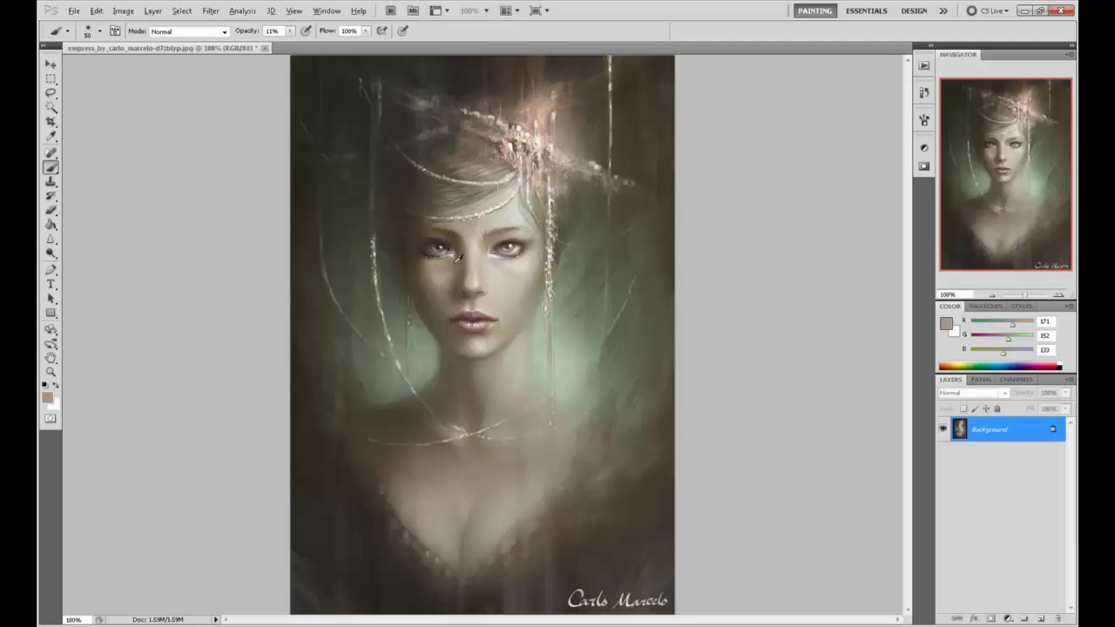
pyautogui.keyDown('alt'); pyautogui.click(444, 268); pyautogui.keyUp('alt')
pyautogui.keyDown('alt'); pyautogui.click(418, 255); pyautogui.keyUp('alt')
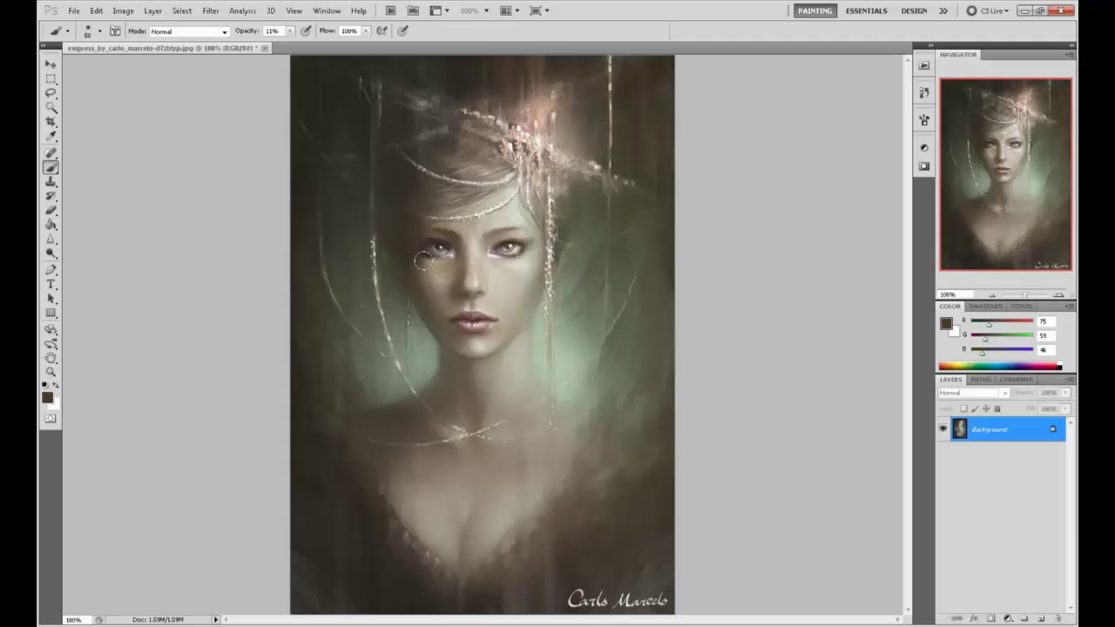
pyautogui.keyDown('alt'); pyautogui.click(433, 265); pyautogui.keyUp('alt')
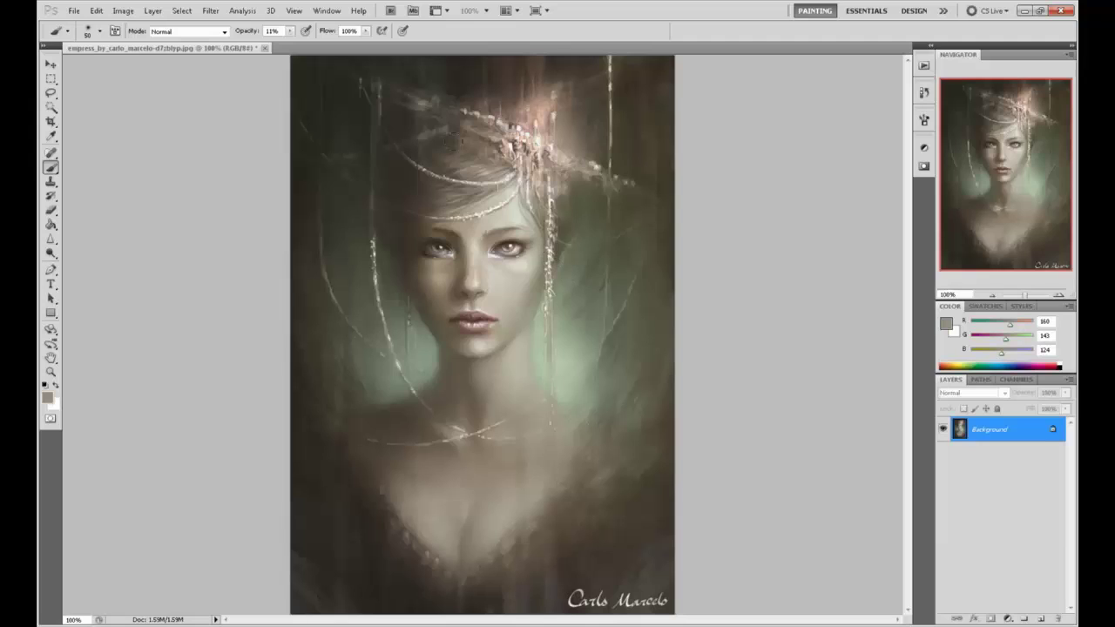
# - Blend sampled skin tones softly around the base of the nose and between the eyebrows at 11% brush opacity
pyautogui.keyDown('alt'); pyautogui.click(518, 264); pyautogui.keyUp('alt')
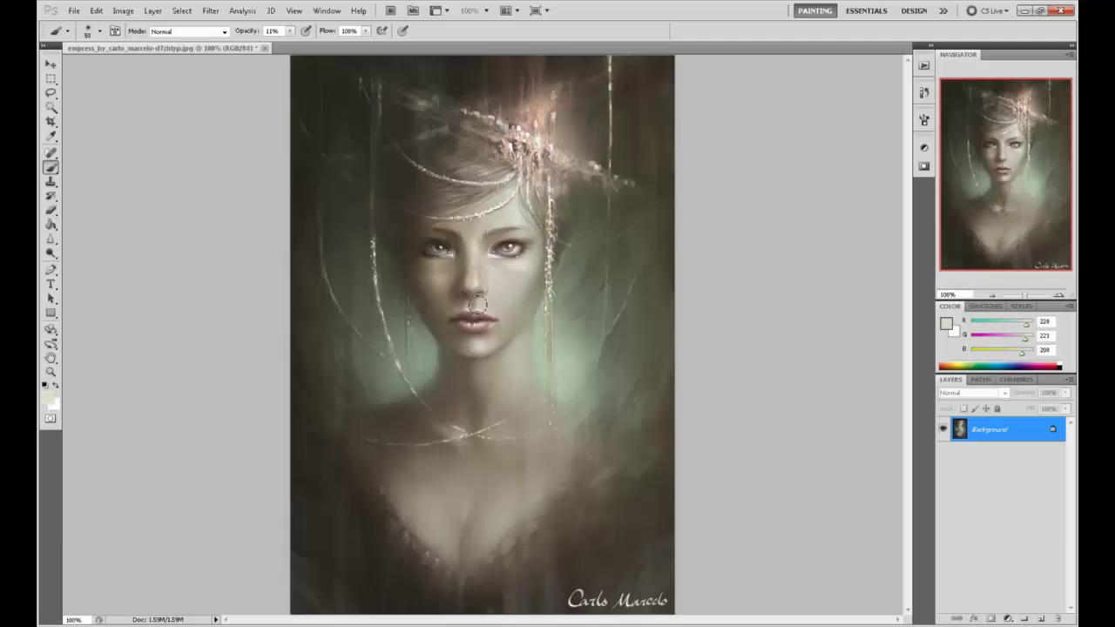
pyautogui.keyDown('alt'); pyautogui.click(478, 310); pyautogui.keyUp('alt')
pyautogui.keyDown('alt'); pyautogui.click(484, 231); pyautogui.keyUp('alt')
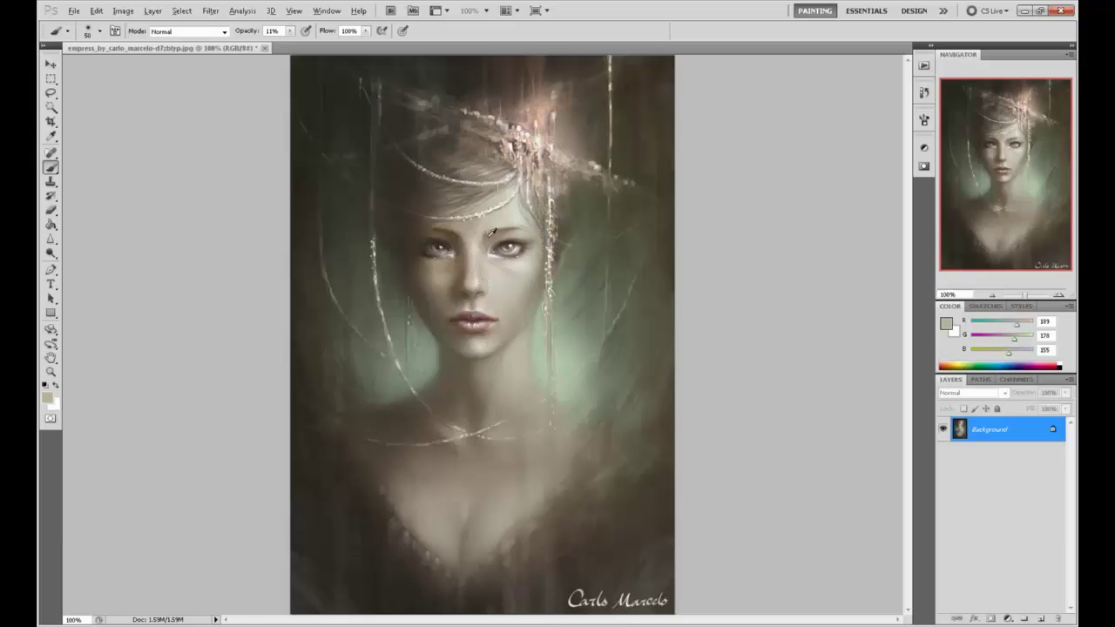
pyautogui.keyDown('alt'); pyautogui.click(470, 237); pyautogui.keyUp('alt')
pyautogui.keyDown('alt'); pyautogui.click(455, 228); pyautogui.keyUp('alt')
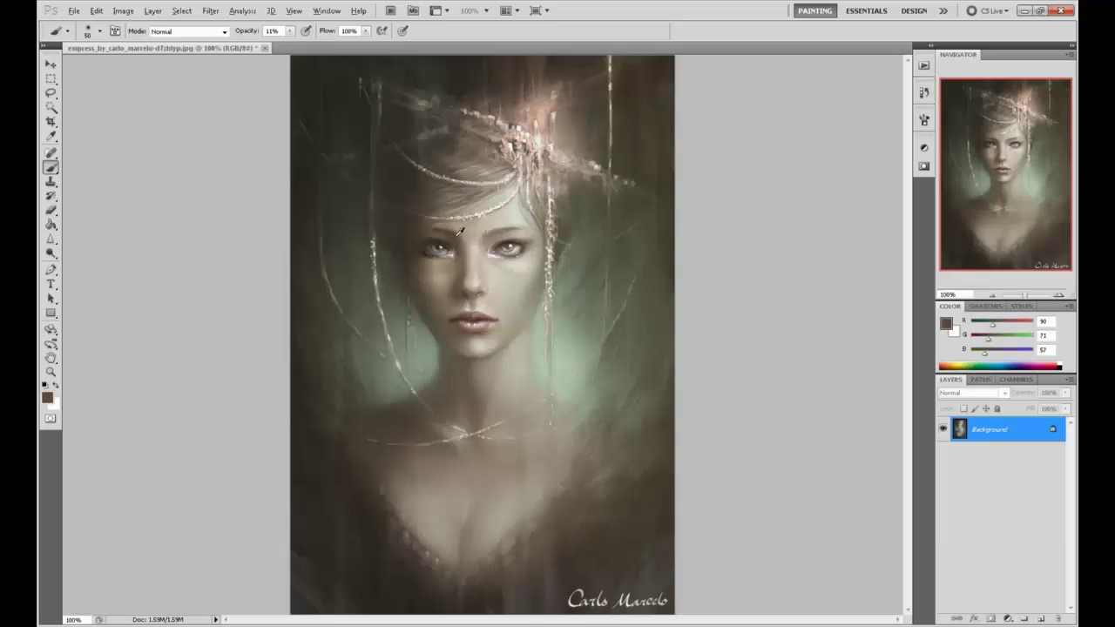
pyautogui.keyDown('alt'); pyautogui.click(474, 228); pyautogui.keyUp('alt')
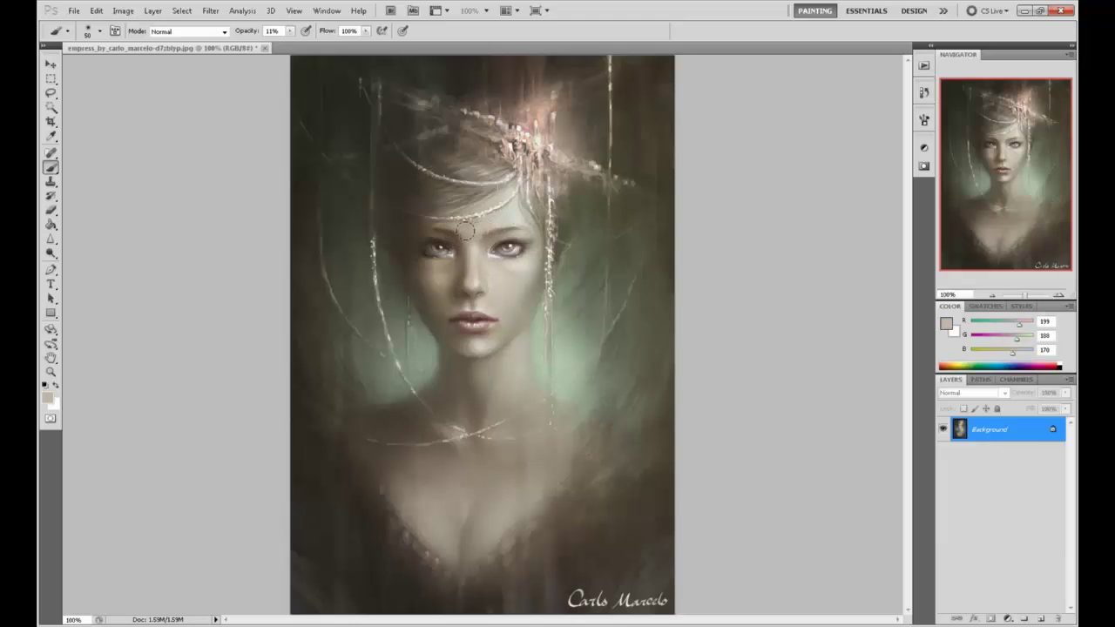
# - Shade the area just beneath the lower lip with sampled brown and skin tones at 11% opacity
pyautogui.keyDown('alt'); pyautogui.click(484, 332); pyautogui.keyUp('alt')
pyautogui.keyDown('alt'); pyautogui.click(480, 328); pyautogui.keyUp('alt')
pyautogui.keyDown('alt'); pyautogui.click(482, 333); pyautogui.keyUp('alt')
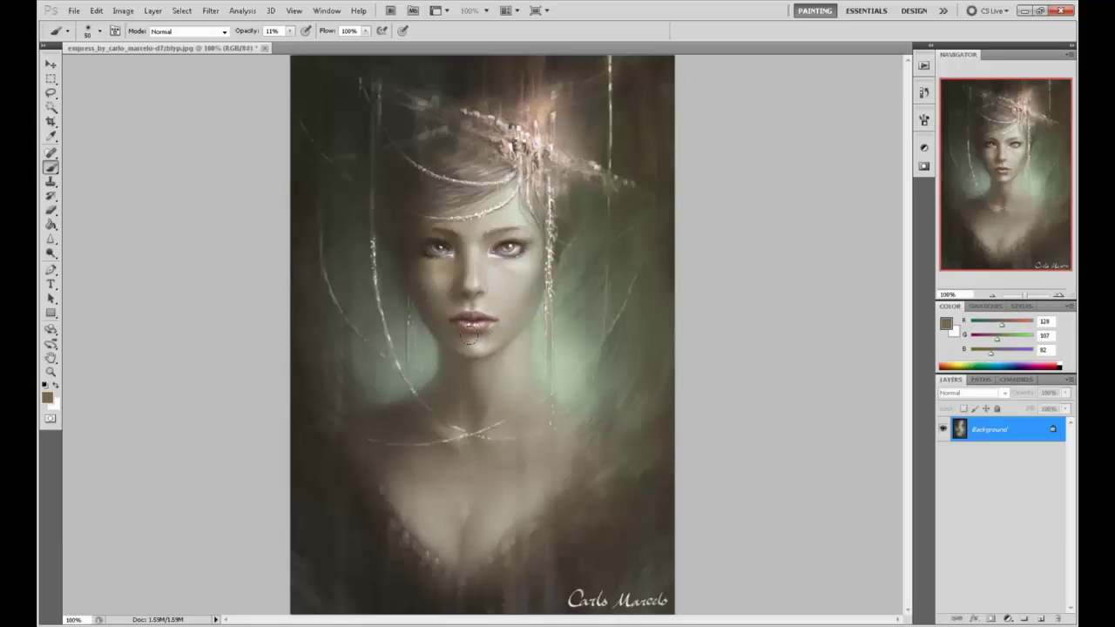
pyautogui.moveTo(469, 337)
pyautogui.mouseDown()
pyautogui.moveTo(455, 335)
pyautogui.moveTo(493, 336)
pyautogui.mouseUp()
pyautogui.keyDown('alt'); pyautogui.click(479, 328); pyautogui.keyUp('alt')
# - Smooth the brighter cheek and the corner of the mouth with sampled light and mid skin tones at 11% opacity
pyautogui.keyDown('alt'); pyautogui.click(485, 302); pyautogui.keyUp('alt')
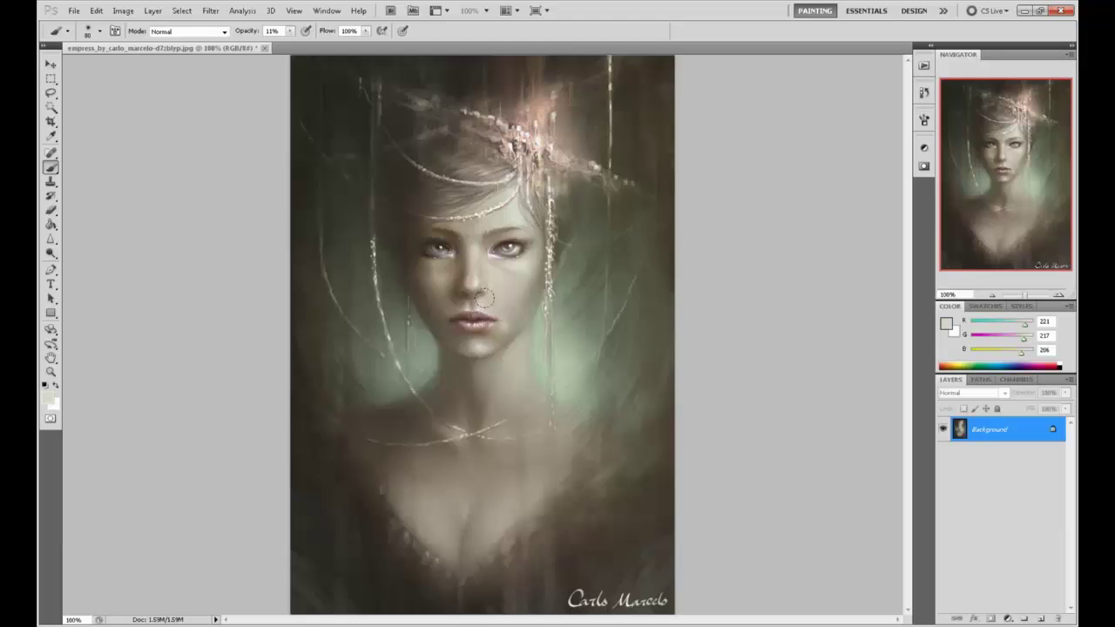
pyautogui.press('alt')
pyautogui.hotkey('ctrl', '-')
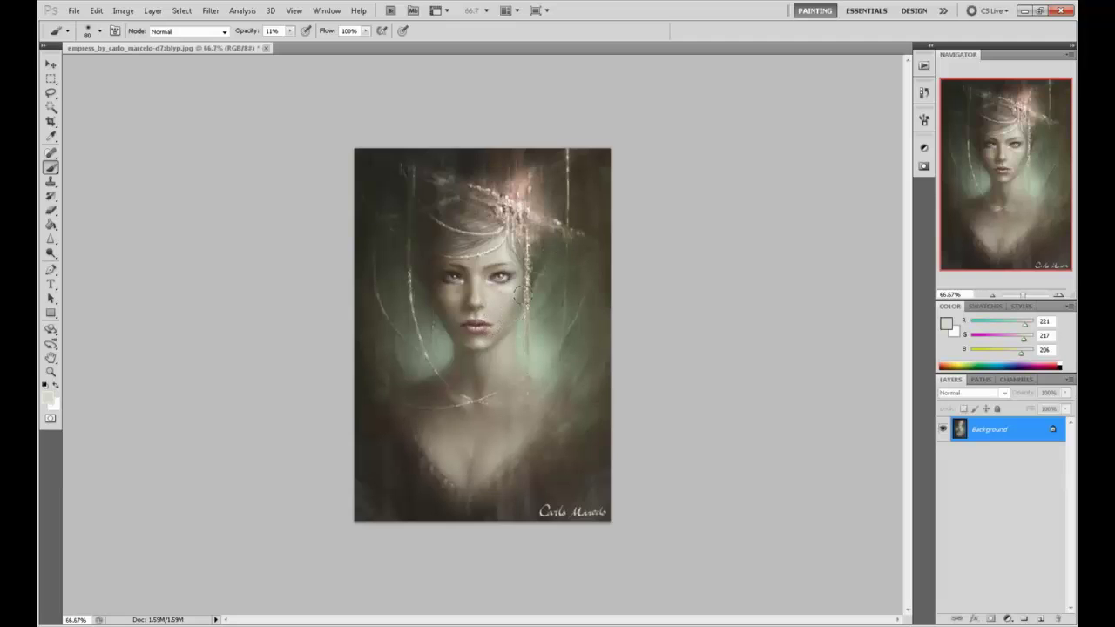
pyautogui.keyDown('alt'); pyautogui.click(505, 322); pyautogui.keyUp('alt')
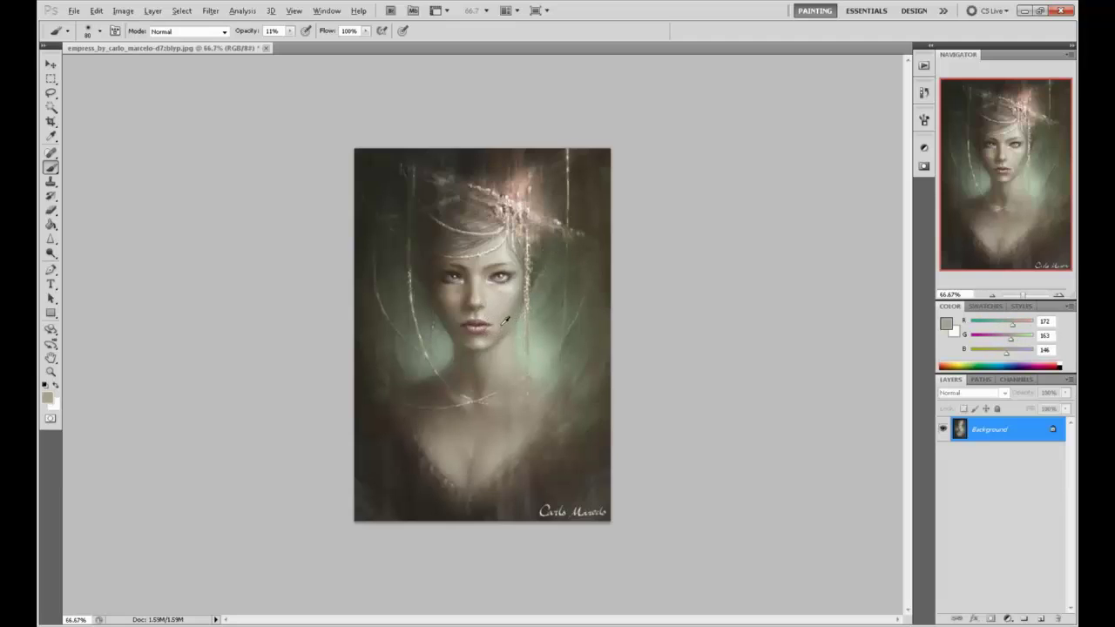
pyautogui.keyDown('alt'); pyautogui.click(494, 326); pyautogui.keyUp('alt')
pyautogui.keyDown('alt'); pyautogui.click(494, 328); pyautogui.keyUp('alt')
pyautogui.keyDown('alt'); pyautogui.click(496, 329); pyautogui.keyUp('alt')
# - Reshape the chin and the brighter side's jawline with sampled shadow, skin and green background tones at 11% opacity
pyautogui.keyDown('alt'); pyautogui.click(466, 345); pyautogui.keyUp('alt')
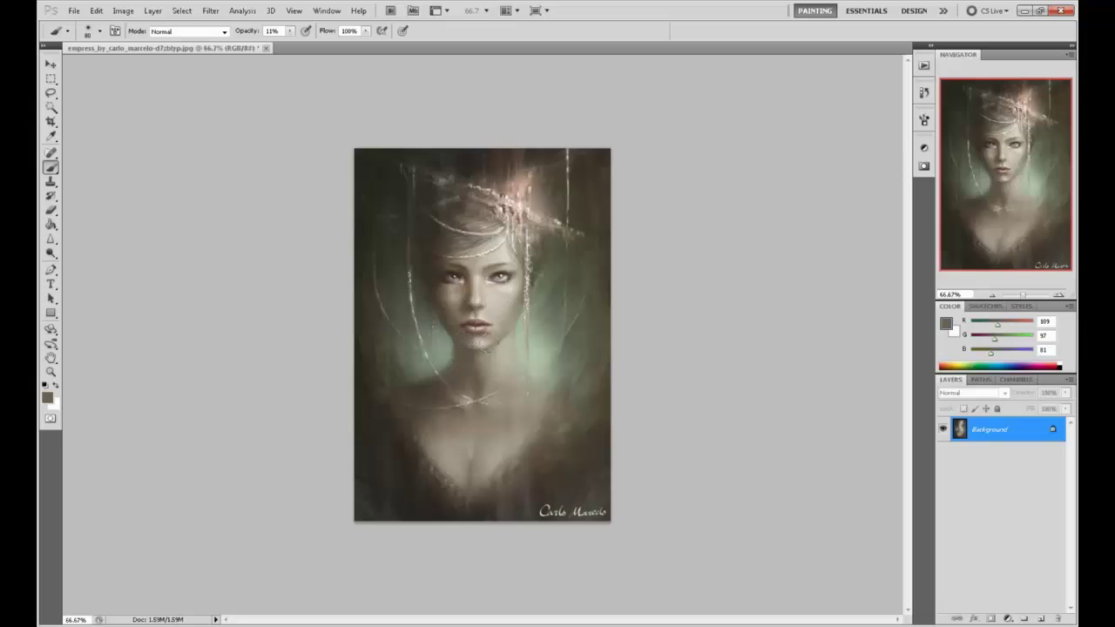
pyautogui.keyDown('alt'); pyautogui.click(478, 352); pyautogui.keyUp('alt')
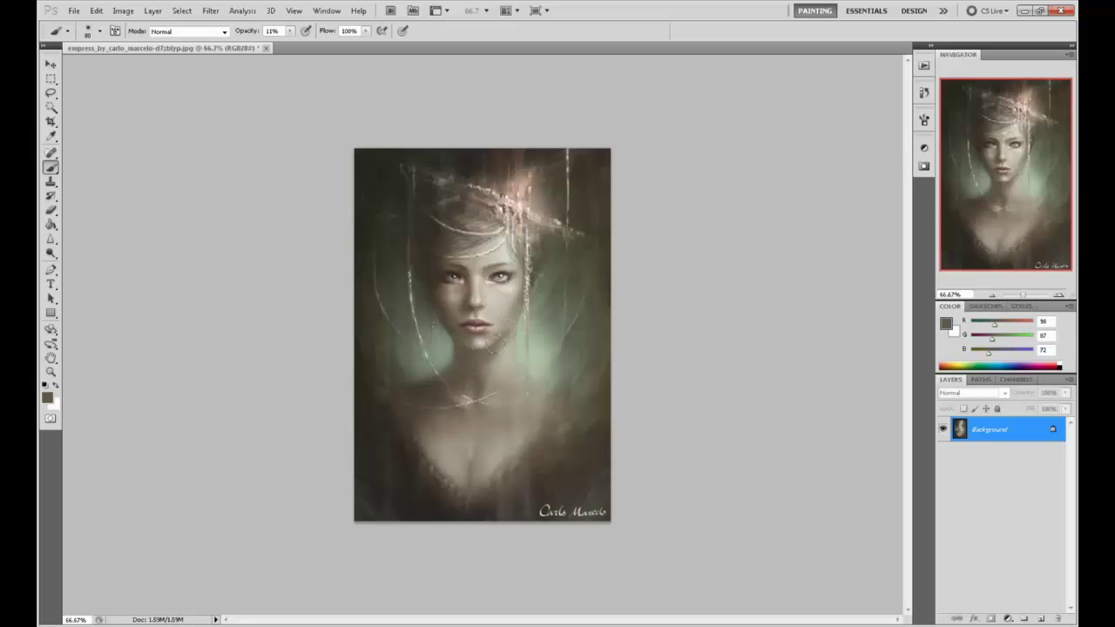
pyautogui.keyDown('alt'); pyautogui.click(502, 324); pyautogui.keyUp('alt')
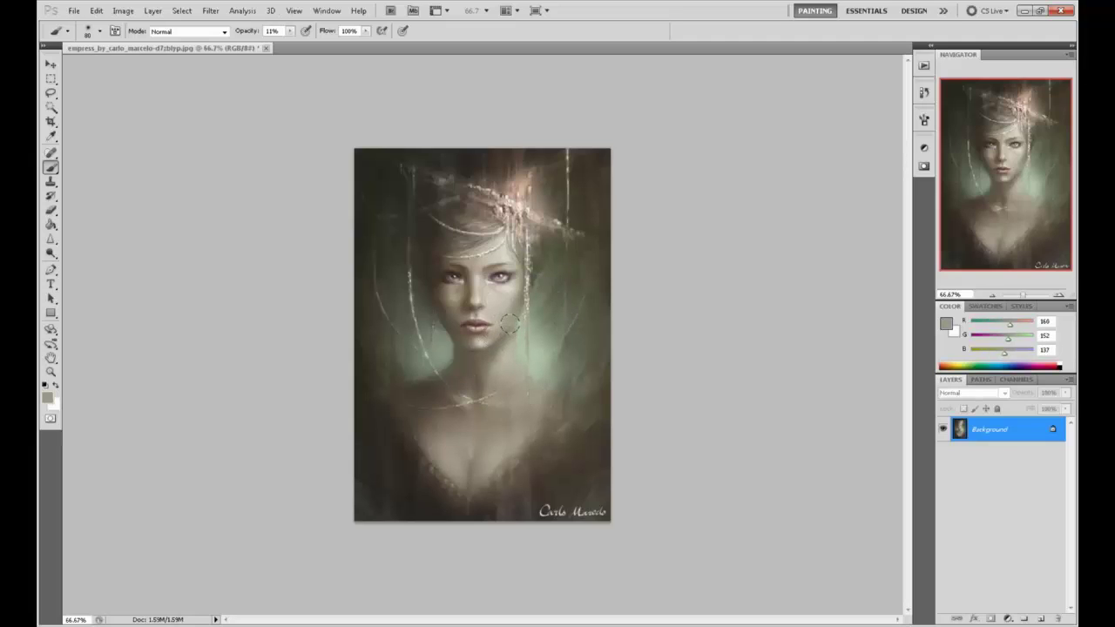
pyautogui.keyDown('alt'); pyautogui.click(524, 343); pyautogui.keyUp('alt')
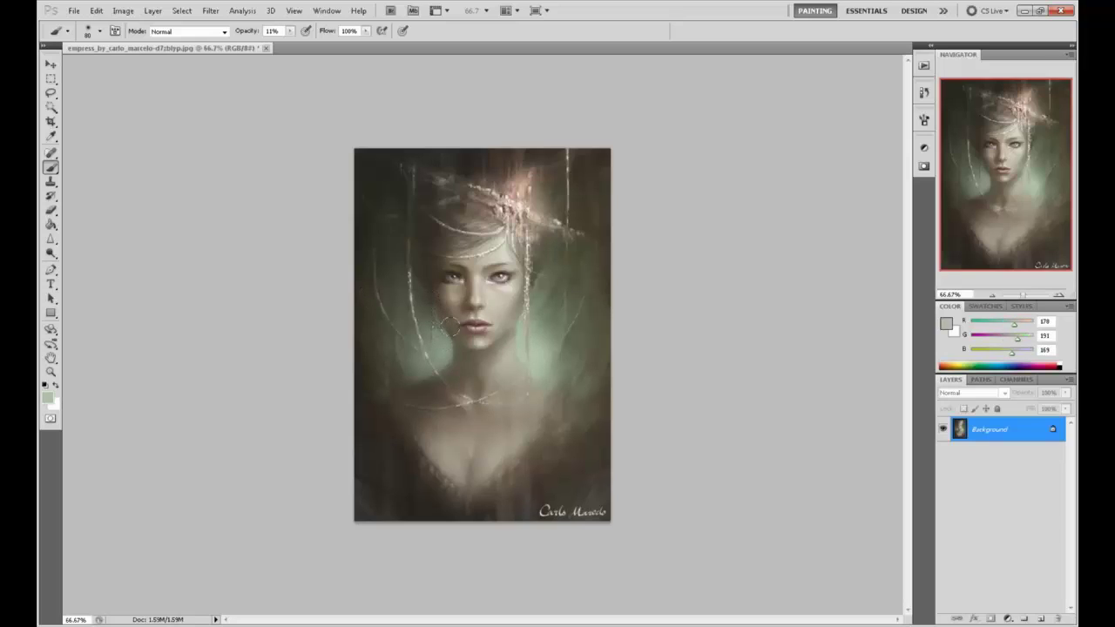
# - Paint the sampled green glow along the shadowed jaw on a new layer, refining its edge with the eraser at 56% opacity
pyautogui.click(1041, 618)
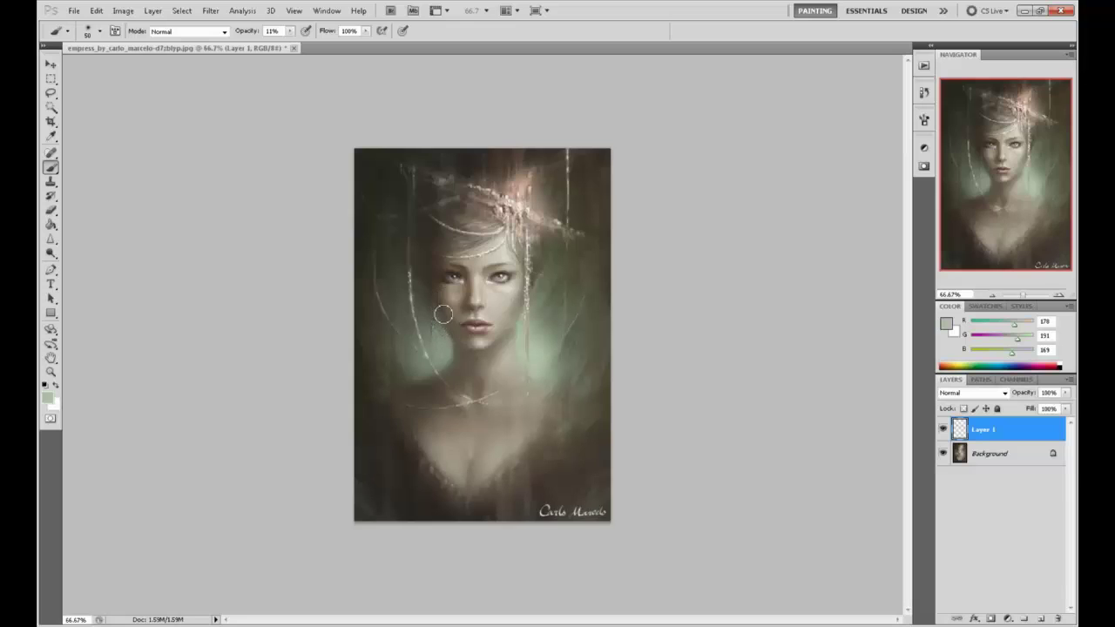
pyautogui.moveTo(440, 318)
pyautogui.mouseDown()
pyautogui.moveTo(456, 341)
pyautogui.moveTo(440, 374)
pyautogui.moveTo(440, 363)
pyautogui.mouseUp()
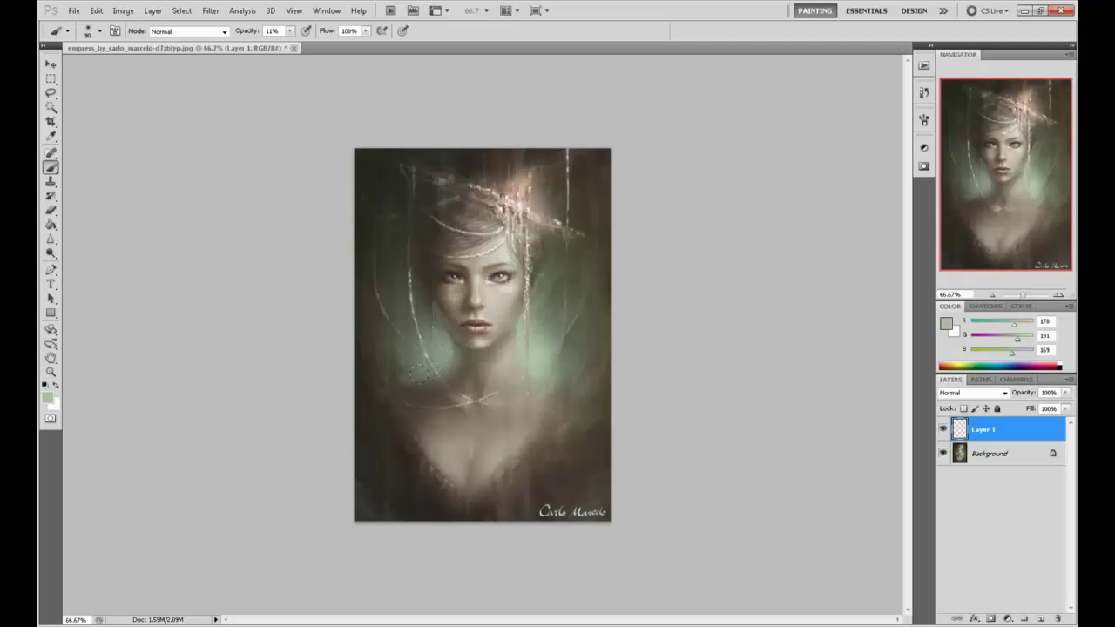
pyautogui.press('e')
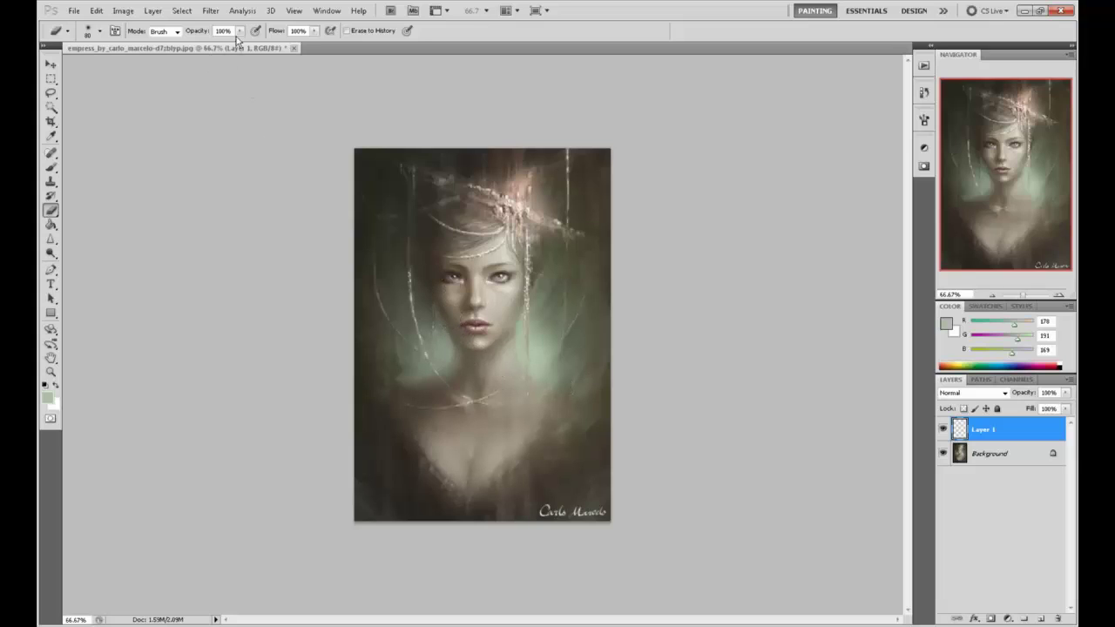
pyautogui.moveTo(239, 31); pyautogui.dragTo(215, 45)
pyautogui.press('b')
pyautogui.keyDown('alt'); pyautogui.click(450, 335); pyautogui.keyUp('alt')
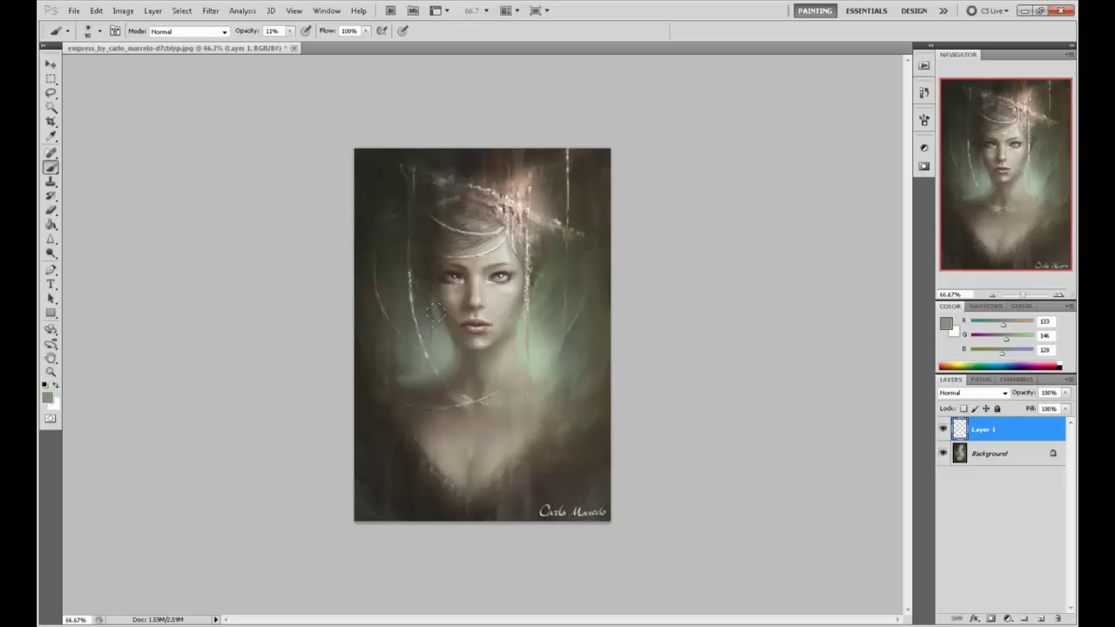
pyautogui.press('e')
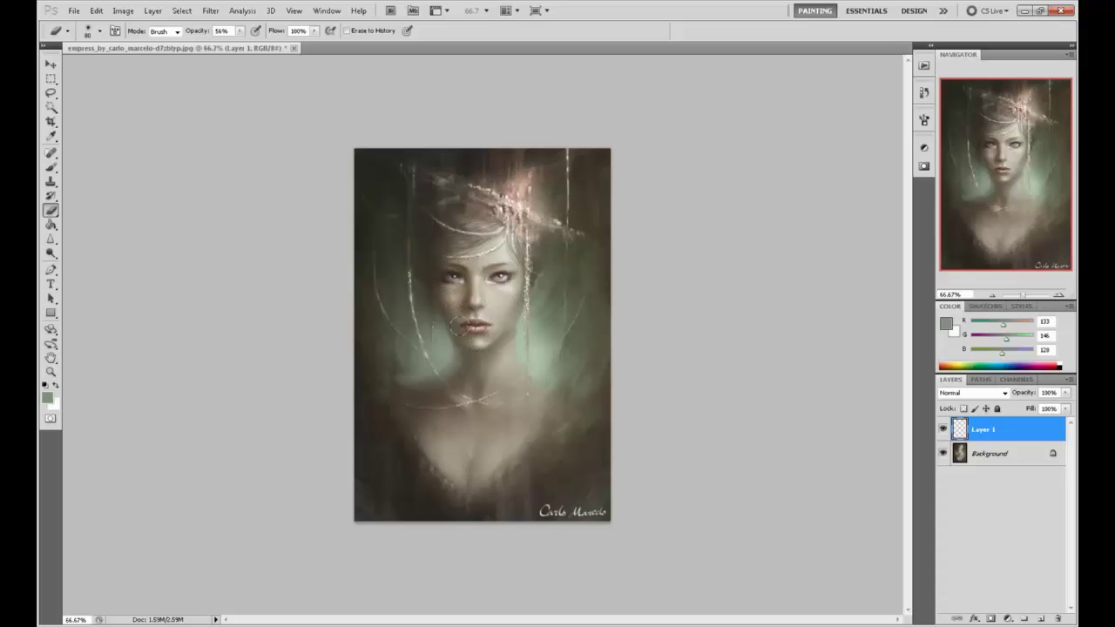
# - Model the shadowed cheek and jaw edge with repeatedly sampled brown and gray-green tones at 11% brush opacity
pyautogui.press('b')
pyautogui.keyDown('alt'); pyautogui.click(432, 300); pyautogui.keyUp('alt')
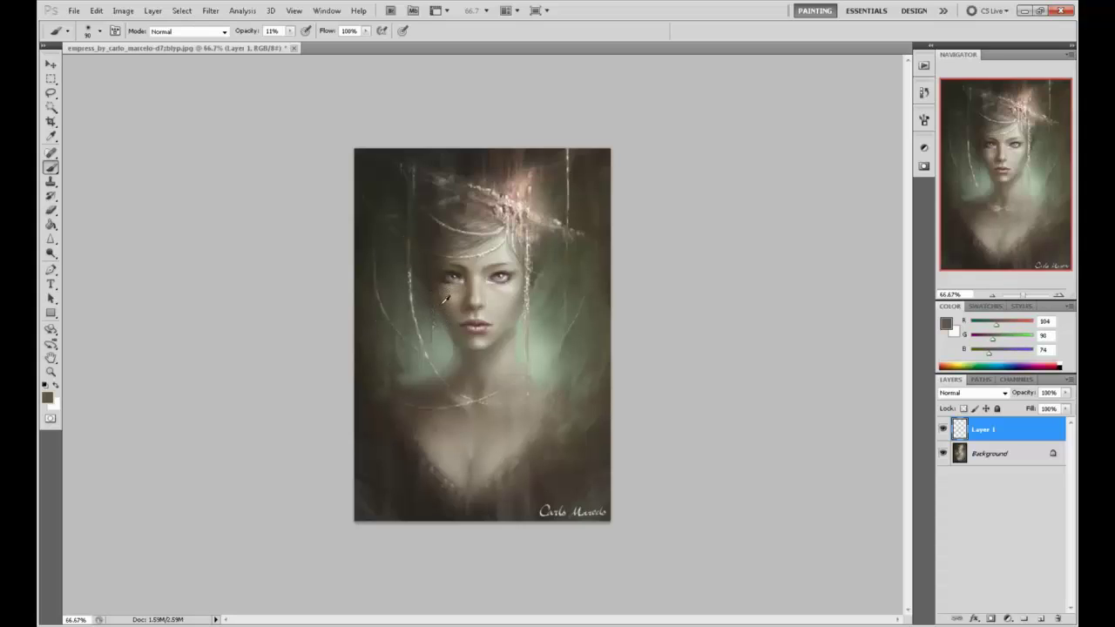
pyautogui.keyDown('alt'); pyautogui.click(448, 294); pyautogui.keyUp('alt')
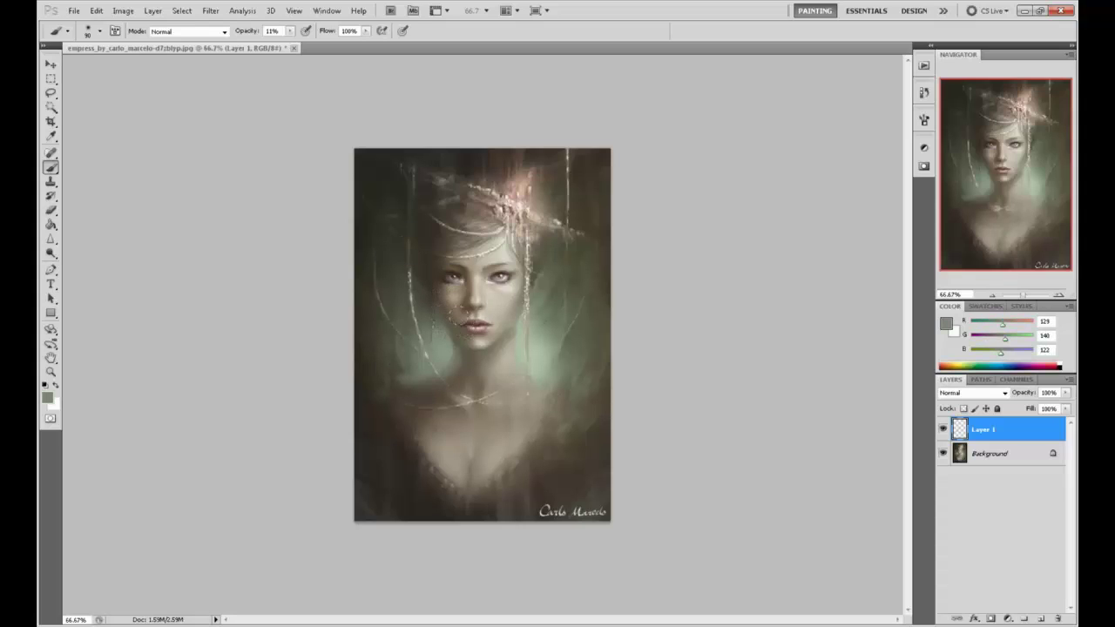
pyautogui.keyDown('alt'); pyautogui.click(437, 300); pyautogui.keyUp('alt')
pyautogui.keyDown('alt'); pyautogui.click(443, 311); pyautogui.keyUp('alt')
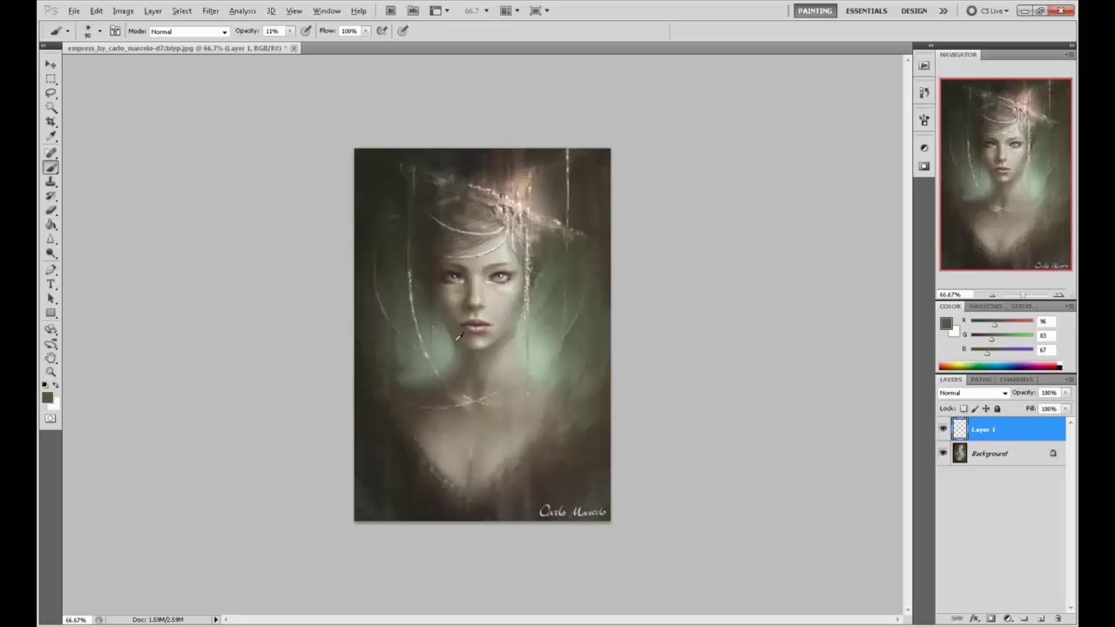
pyautogui.keyDown('alt'); pyautogui.click(442, 334); pyautogui.keyUp('alt')
pyautogui.keyDown('alt'); pyautogui.click(446, 328); pyautogui.keyUp('alt')
pyautogui.keyDown('alt'); pyautogui.click(447, 308); pyautogui.keyUp('alt')
# - Refine the shadowed side of the face with sampled dark and skin tones at 11% opacity, cleaning up with the 56% eraser
pyautogui.keyDown('alt'); pyautogui.click(428, 256); pyautogui.keyUp('alt')
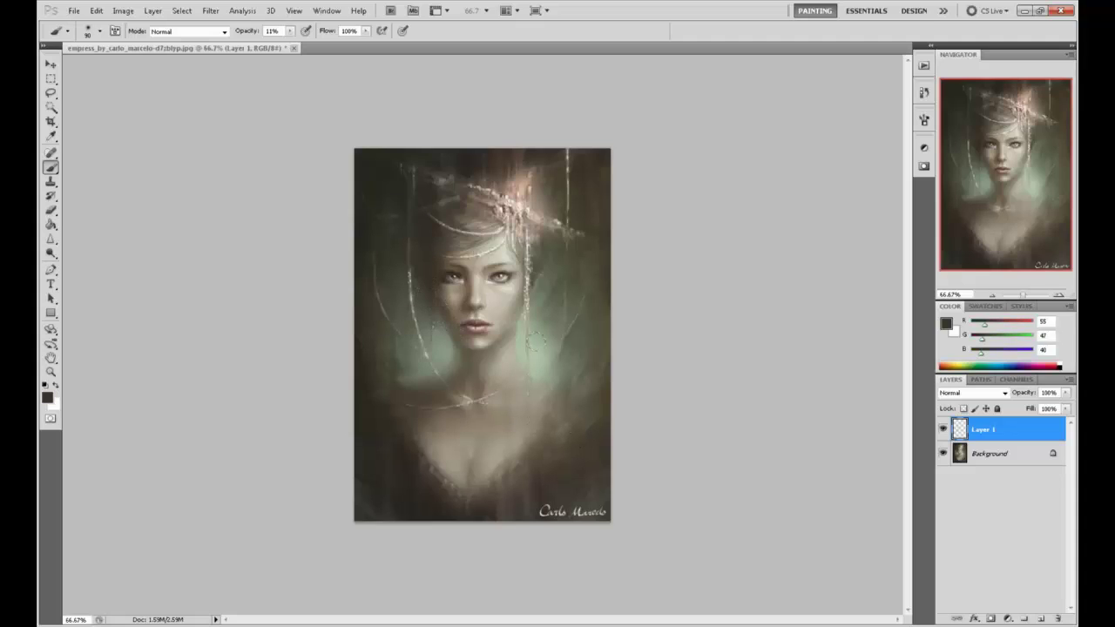
pyautogui.keyDown('alt'); pyautogui.click(439, 299); pyautogui.keyUp('alt')
pyautogui.keyDown('alt'); pyautogui.click(452, 306); pyautogui.keyUp('alt')
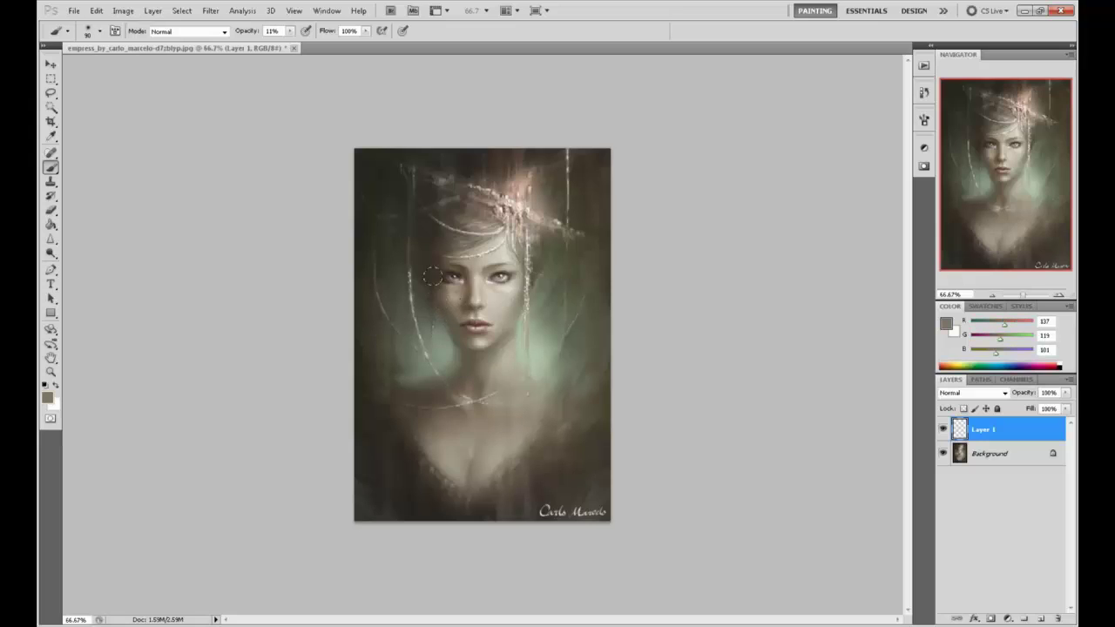
pyautogui.keyDown('alt'); pyautogui.click(444, 312); pyautogui.keyUp('alt')
pyautogui.keyDown('alt'); pyautogui.click(454, 332); pyautogui.keyUp('alt')
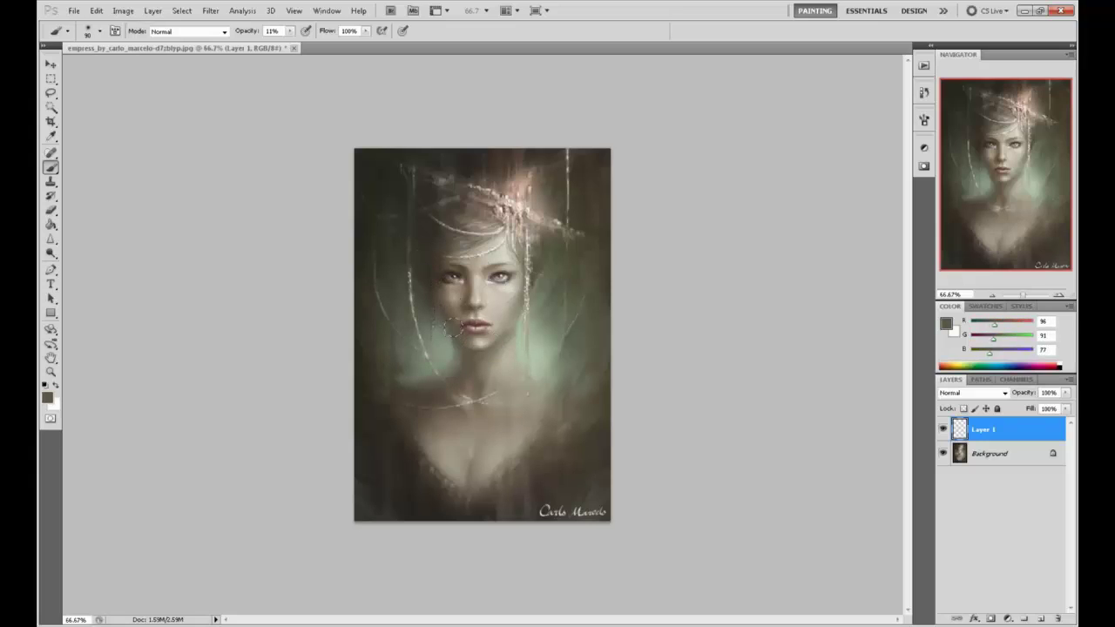
pyautogui.press('e')
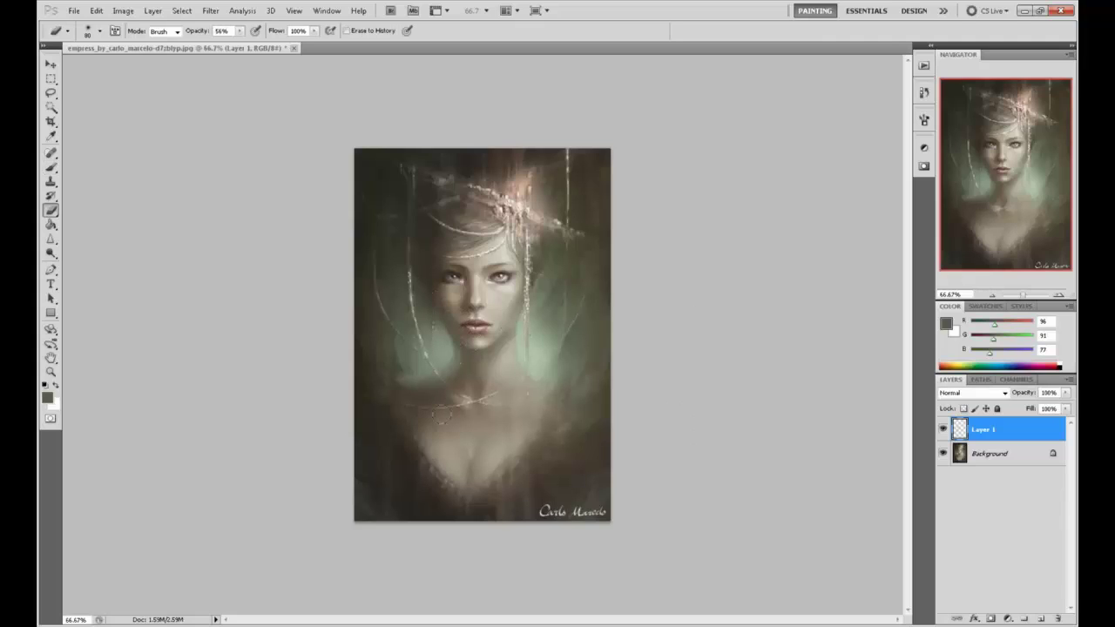
pyautogui.press('b')
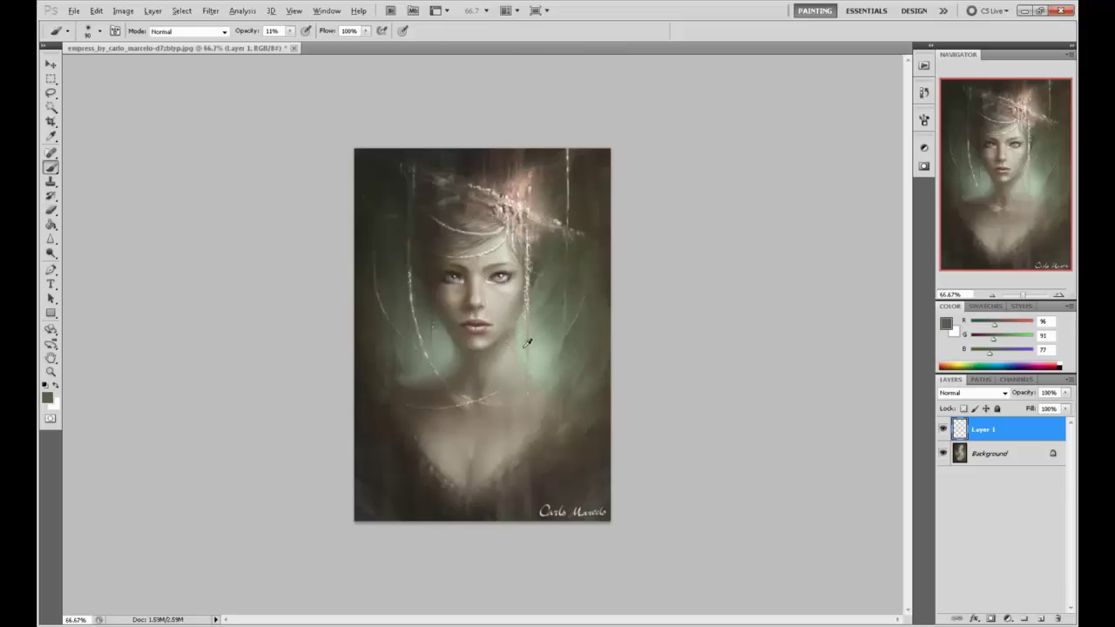
# - Paint the sampled pale green glow around the neck, shoulders and background with a 175-pixel brush at 11% opacity
pyautogui.keyDown('alt'); pyautogui.click(524, 342); pyautogui.keyUp('alt')
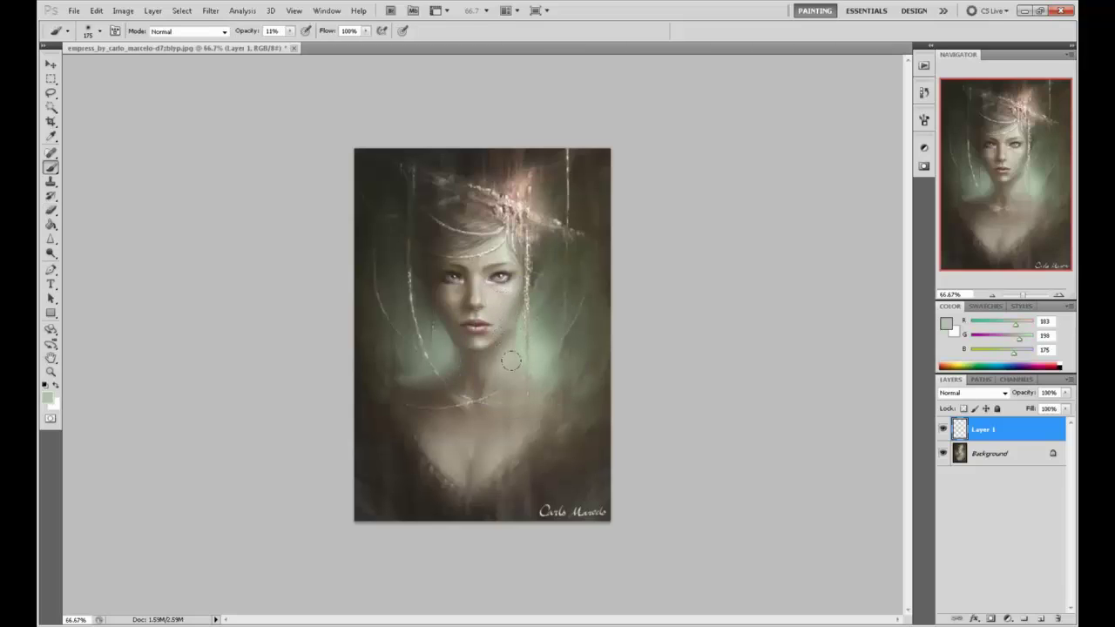
pyautogui.moveTo(509, 347); pyautogui.dragTo(535, 453)
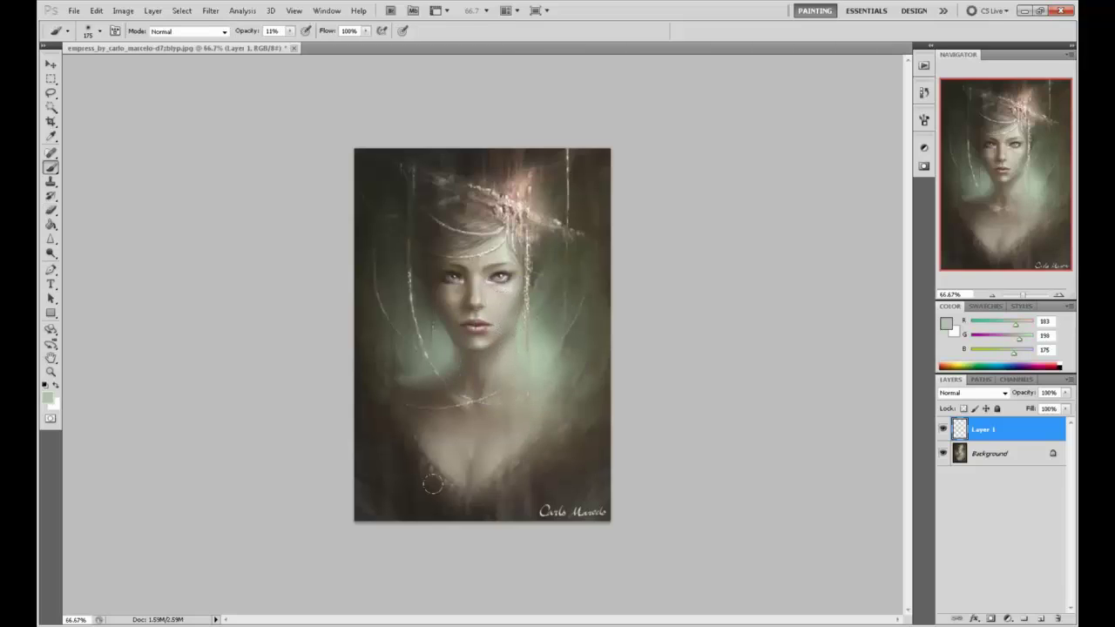
pyautogui.moveTo(539, 348); pyautogui.dragTo(574, 296)
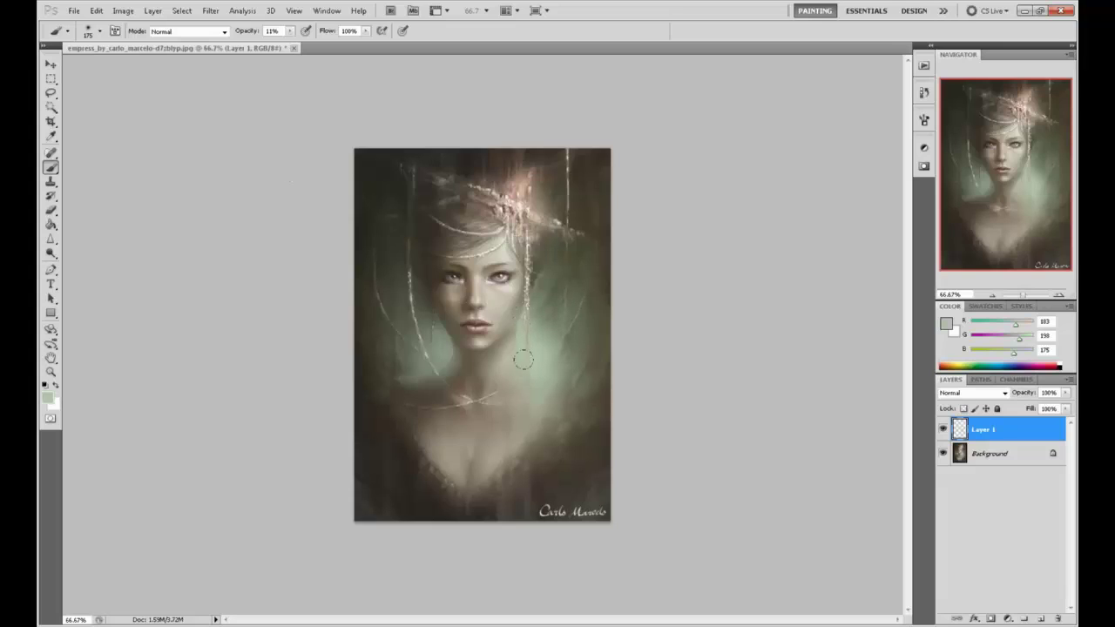
pyautogui.moveTo(522, 360)
pyautogui.mouseDown()
pyautogui.moveTo(589, 339)
pyautogui.moveTo(581, 227)
pyautogui.mouseUp()
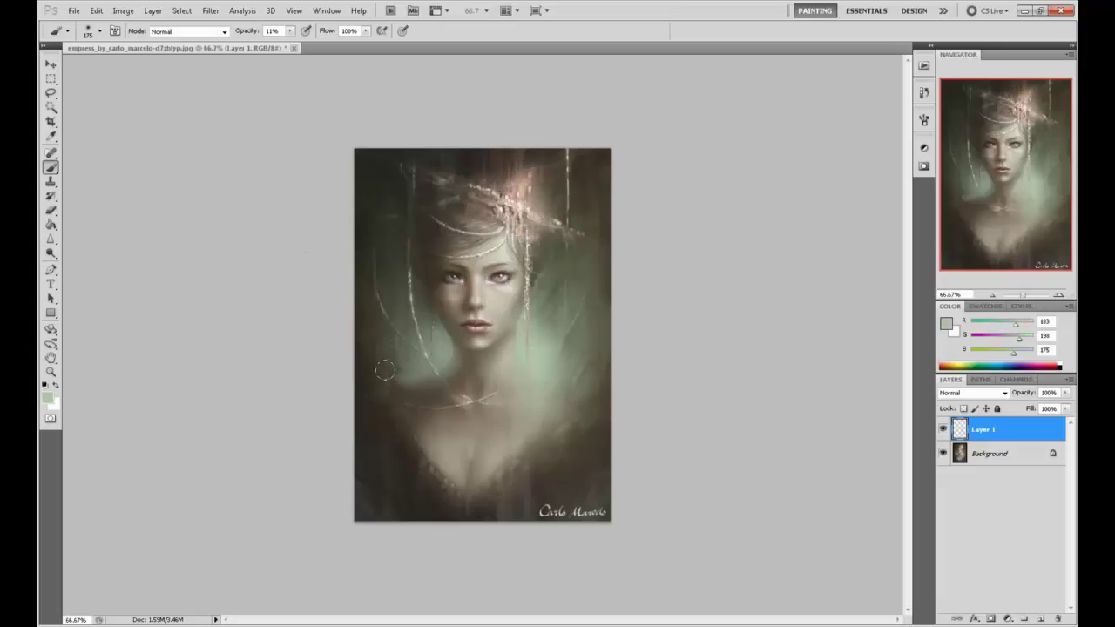
pyautogui.moveTo(387, 372); pyautogui.dragTo(366, 280)
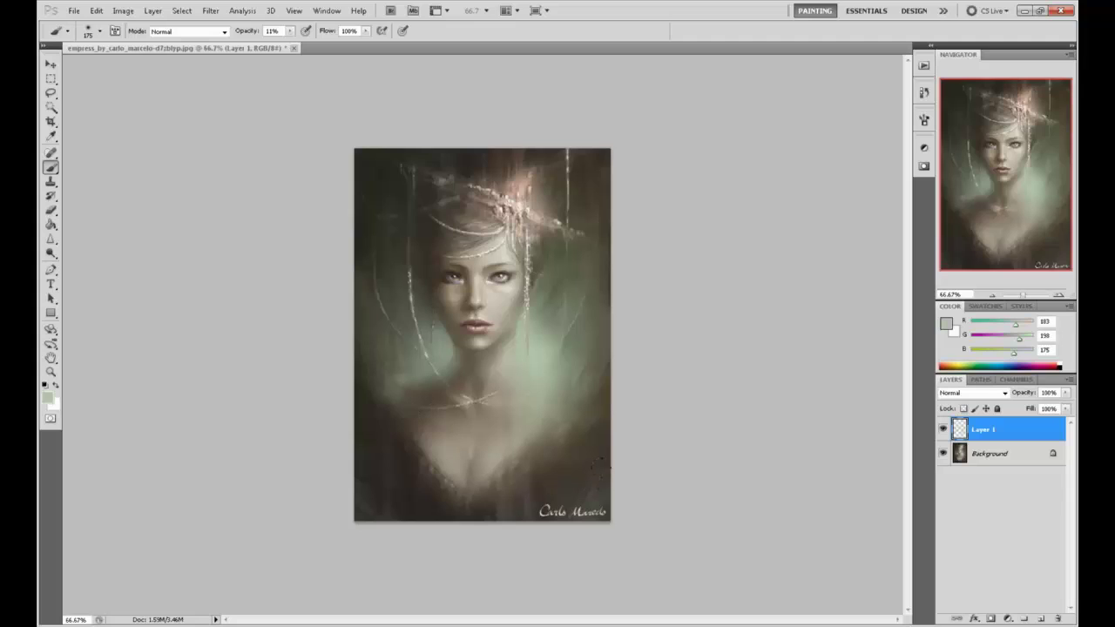
# - Merge the painted layer down into the background and dodge the chest highlights at 13% exposure
pyautogui.click(50, 253)
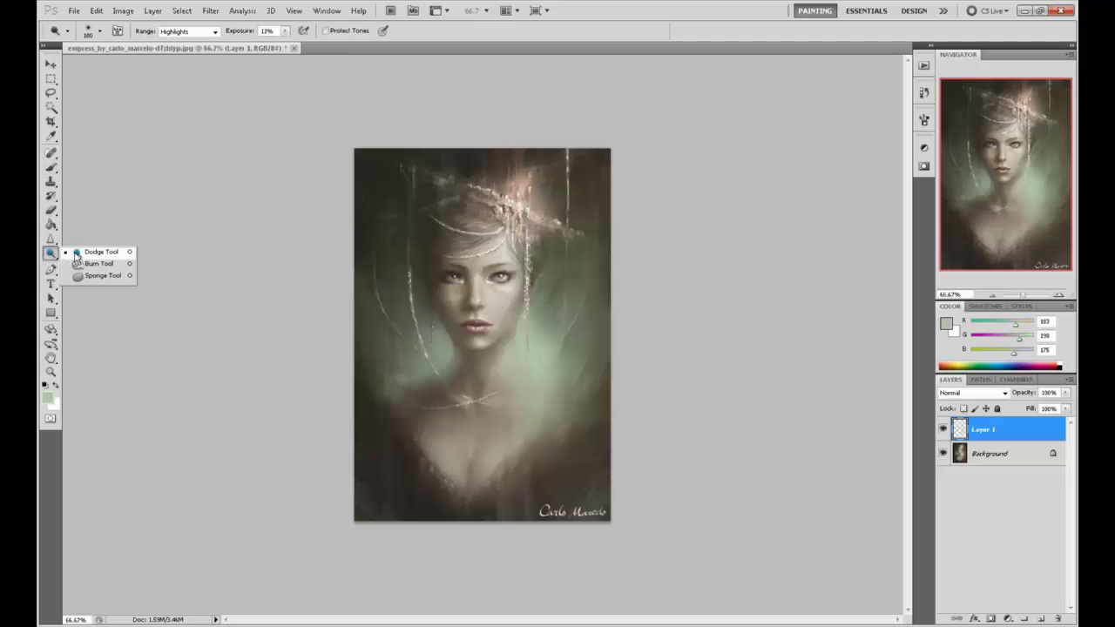
pyautogui.click(87, 251)
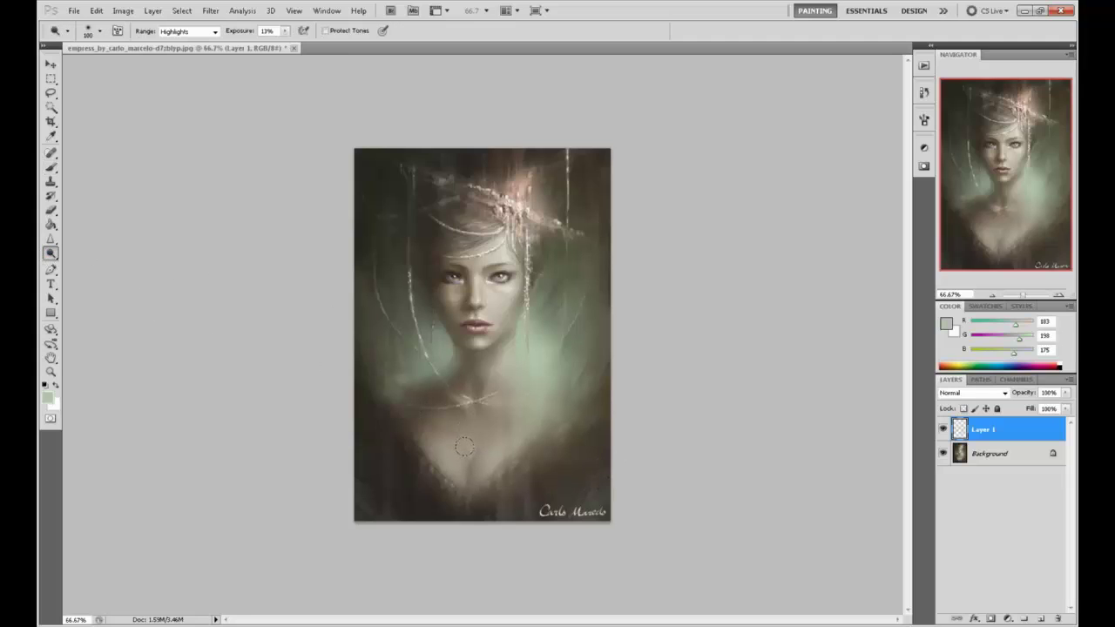
pyautogui.rightClick(1036, 428)
pyautogui.click(1017, 381)
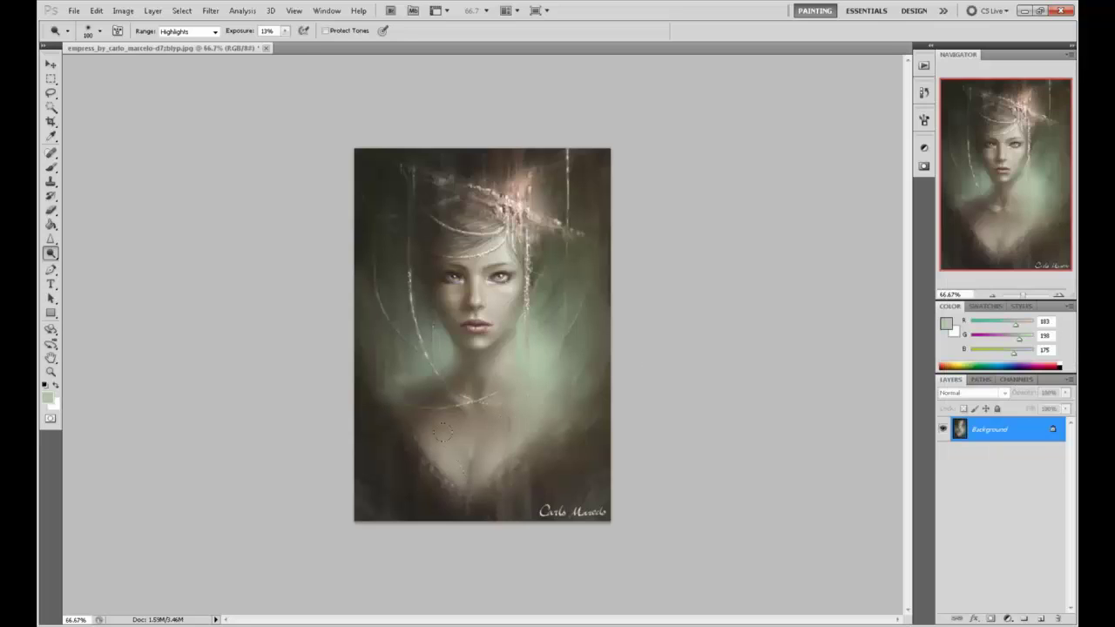
pyautogui.hotkey('ctrl', 'z')
pyautogui.moveTo(493, 462); pyautogui.dragTo(436, 450)
# - Refine the forehead and brow areas with sampled skin and brown tones, using a 50-pixel brush at 11% opacity
pyautogui.press('b')
pyautogui.keyDown('alt'); pyautogui.click(505, 256); pyautogui.keyUp('alt')
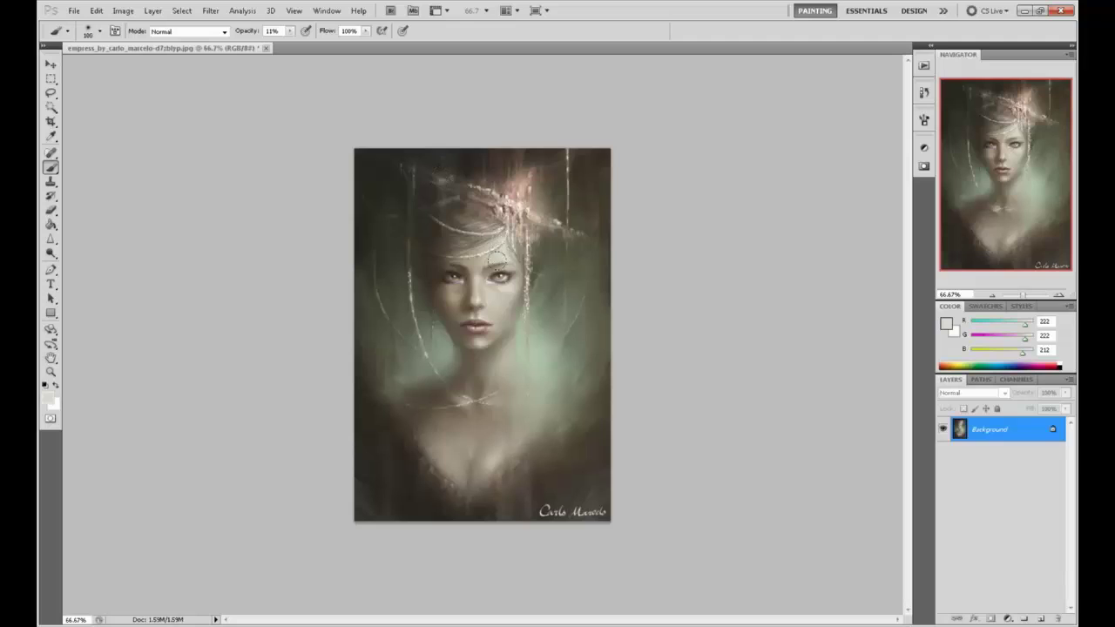
pyautogui.press('[')
pyautogui.press('[')
pyautogui.press('[')
pyautogui.press('[')
pyautogui.press('[')
pyautogui.keyDown('alt'); pyautogui.click(469, 262); pyautogui.keyUp('alt')
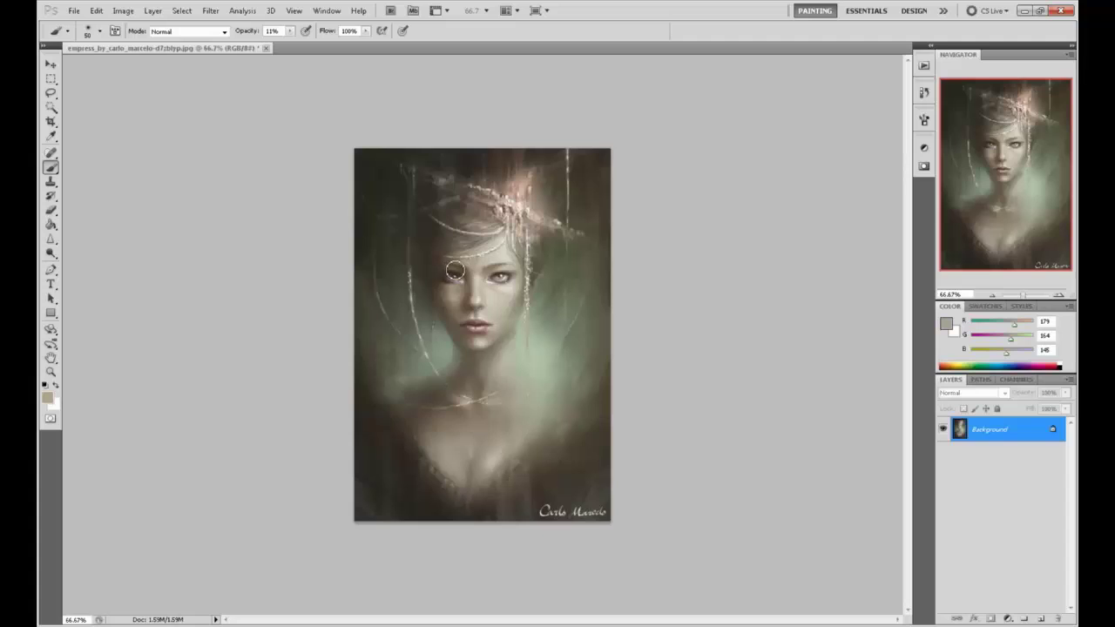
pyautogui.keyDown('alt'); pyautogui.click(451, 270); pyautogui.keyUp('alt')
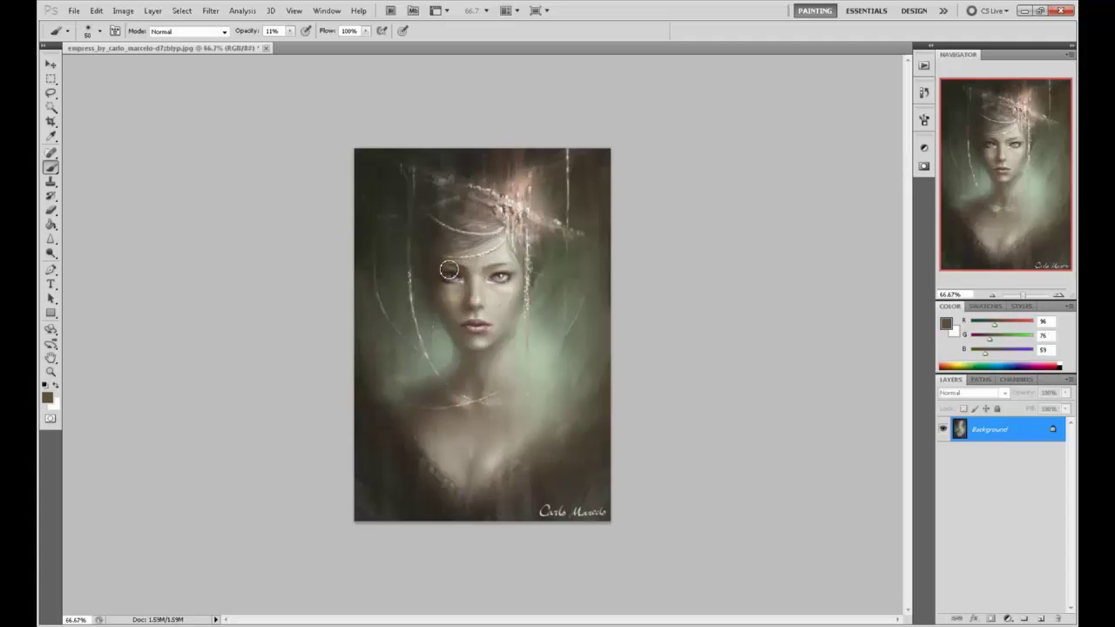
pyautogui.keyDown('alt'); pyautogui.click(444, 271); pyautogui.keyUp('alt')
pyautogui.keyDown('alt'); pyautogui.click(461, 268); pyautogui.keyUp('alt')
# - Dodge the hair and headpiece highlights at 13% exposure and save the portrait as a JPEG with quality 12
pyautogui.click(50, 253)
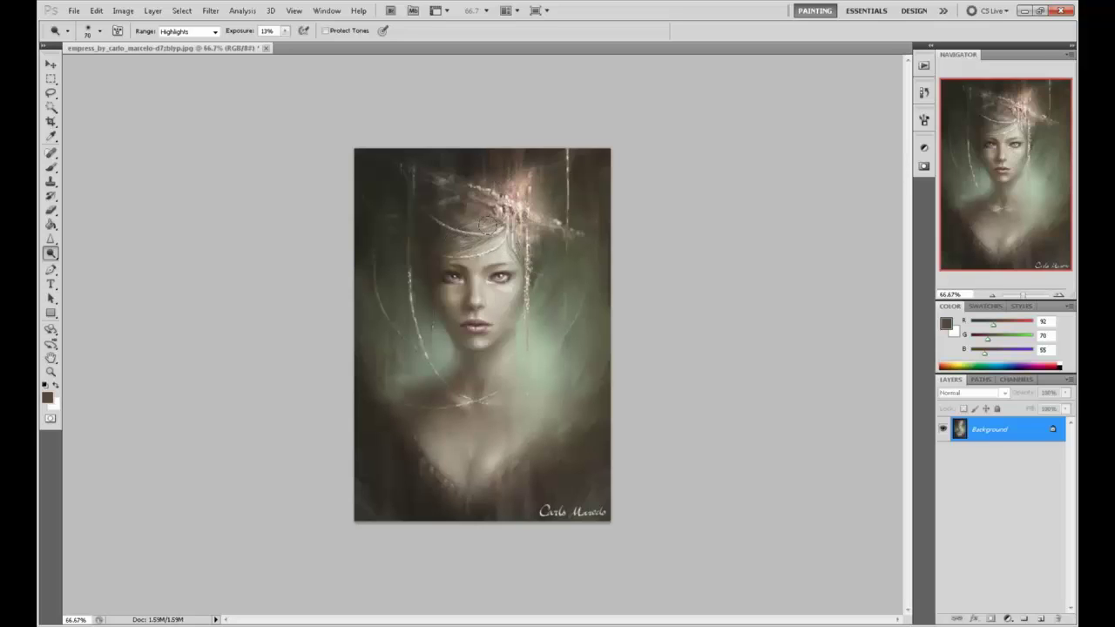
pyautogui.hotkey('ctrl', 's')
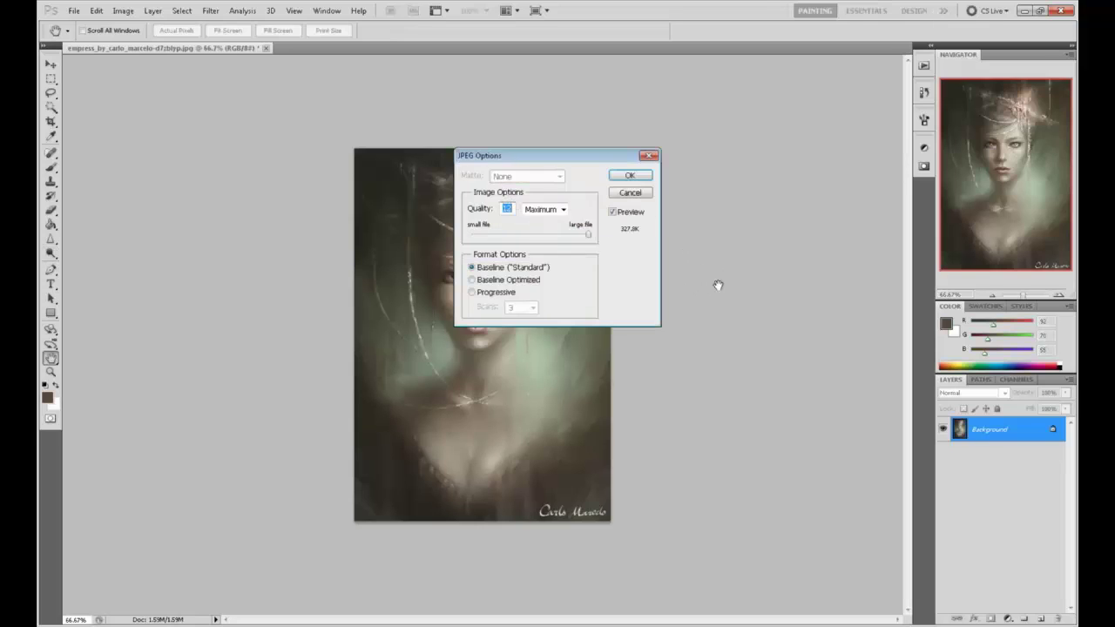
pyautogui.click(630, 175)
# - Step the history back to before the last dodge strokes, then return to the latest dodge state
pyautogui.click(924, 92)
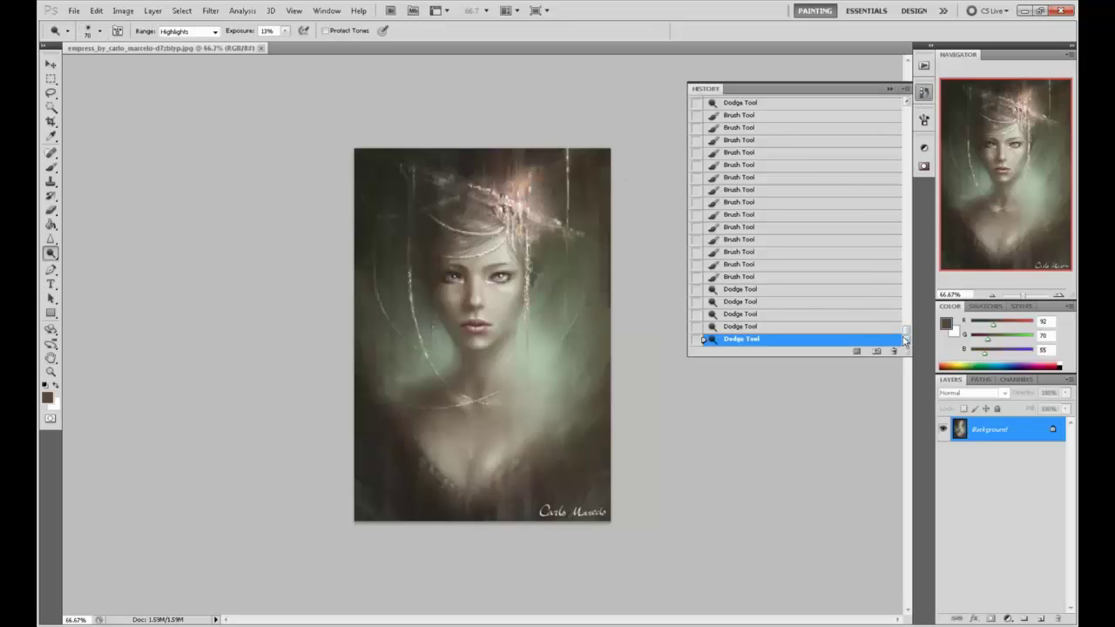
pyautogui.click(764, 277)
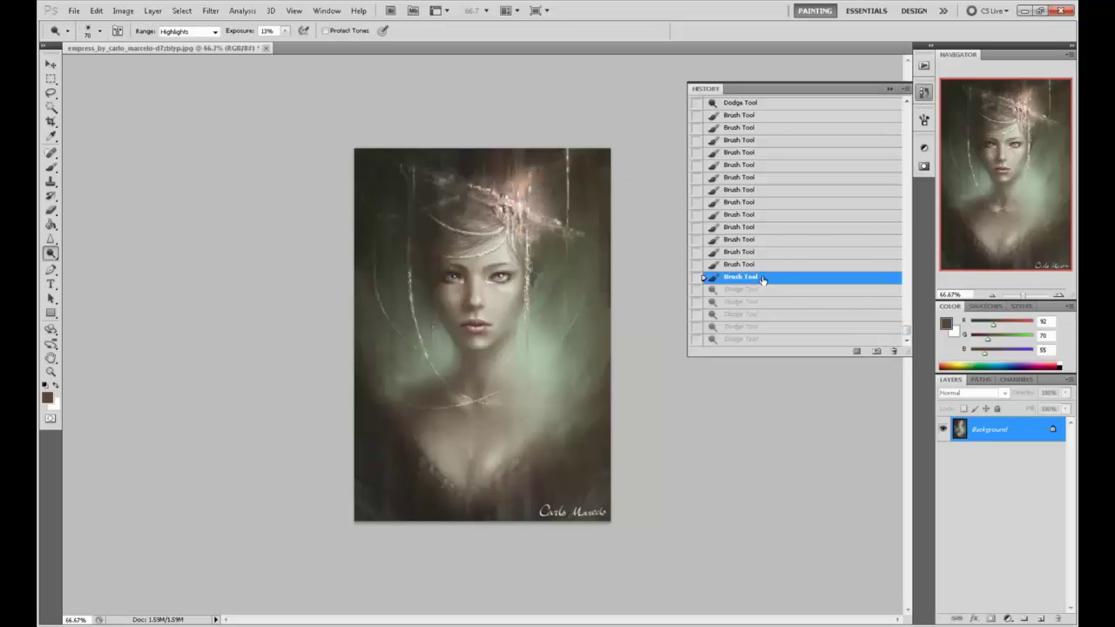
pyautogui.click(753, 378)
pyautogui.click(764, 327)
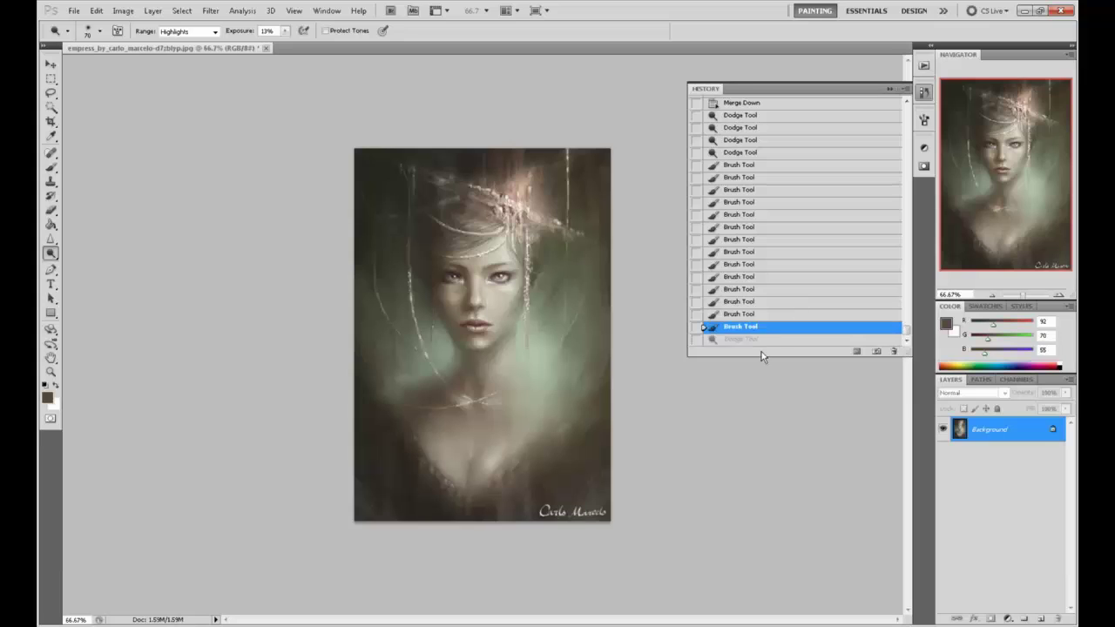
pyautogui.click(764, 339)
# - Compare the portrait's original opening snapshot with the repainted version in the history, ending on the latest dodge state
pyautogui.scroll(3, 897, 313)
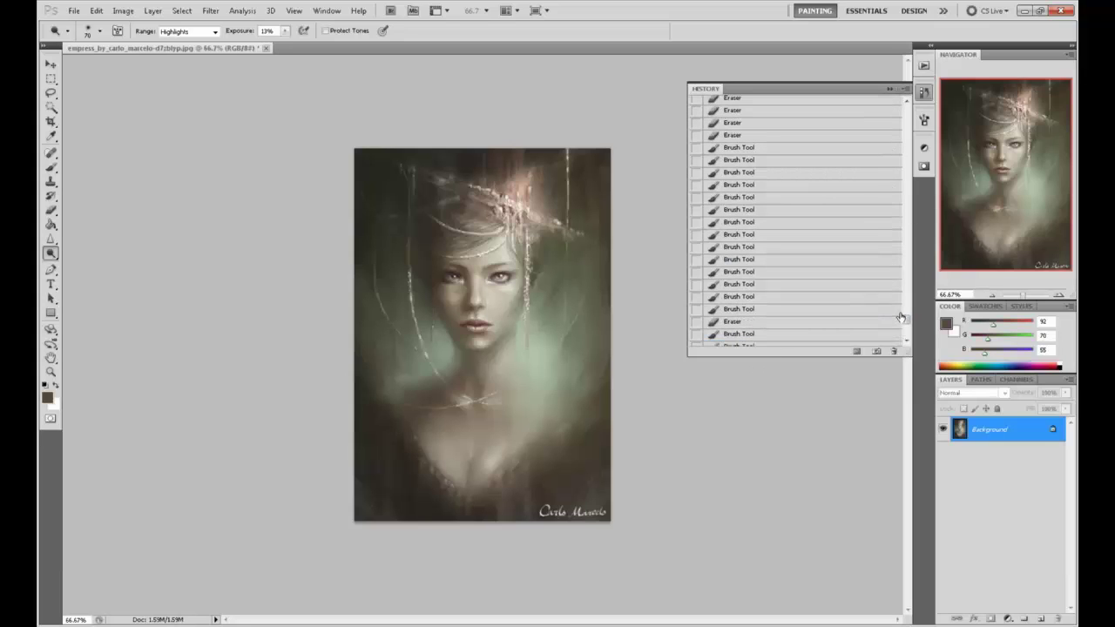
pyautogui.moveTo(907, 318)
pyautogui.mouseDown()
pyautogui.moveTo(883, 154)
pyautogui.moveTo(897, 104)
pyautogui.moveTo(908, 118)
pyautogui.moveTo(930, 315)
pyautogui.mouseUp()
pyautogui.click(836, 107)
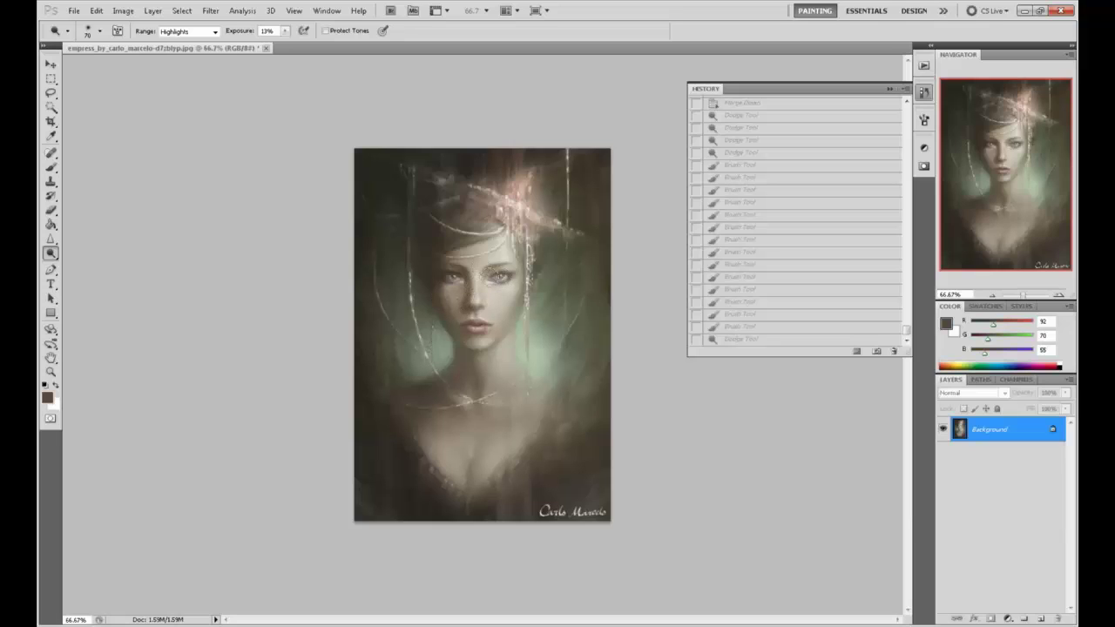
pyautogui.click(758, 339)
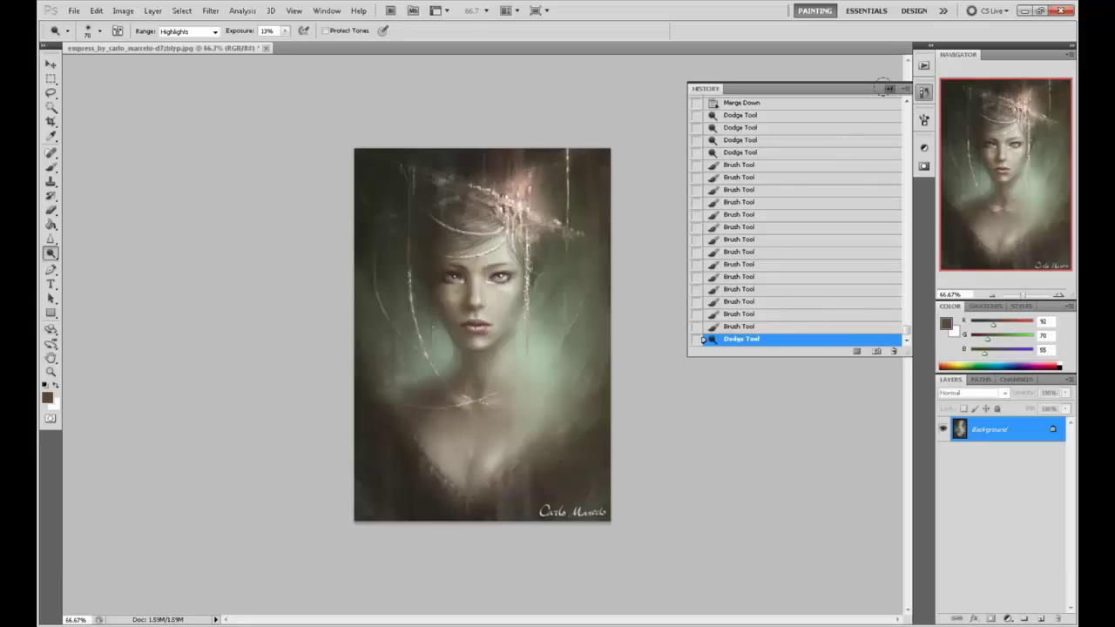
pyautogui.click(888, 89)
# - Retouch both eye areas and the bridge of the nose with sampled skin tones at 11% brush opacity
pyautogui.press('b')
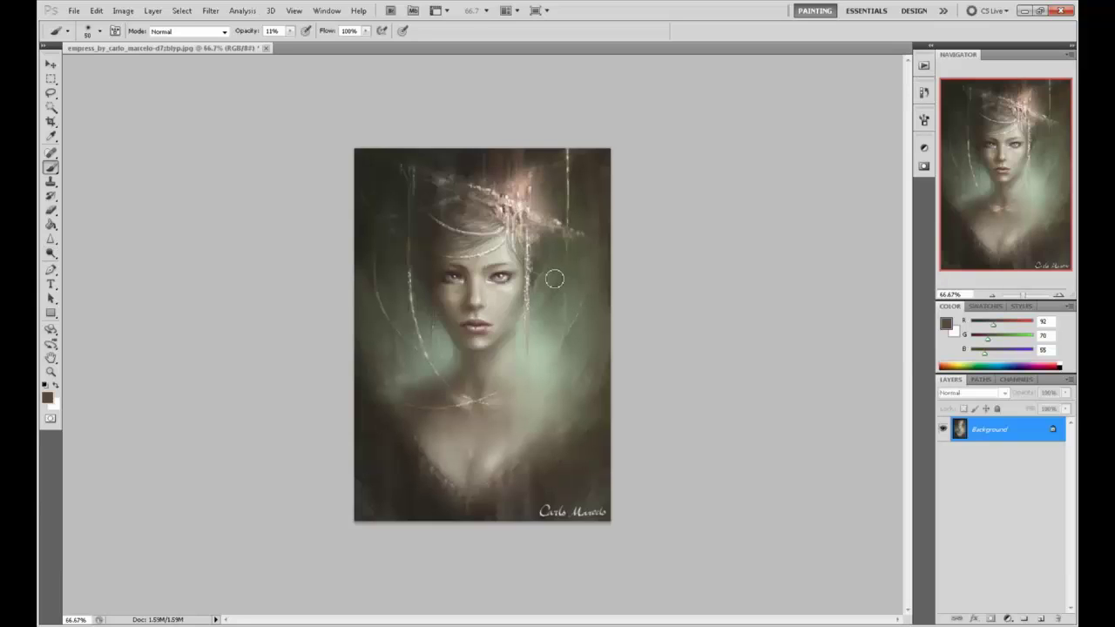
pyautogui.keyDown('alt'); pyautogui.click(510, 267); pyautogui.keyUp('alt')
pyautogui.keyDown('alt'); pyautogui.click(510, 266); pyautogui.keyUp('alt')
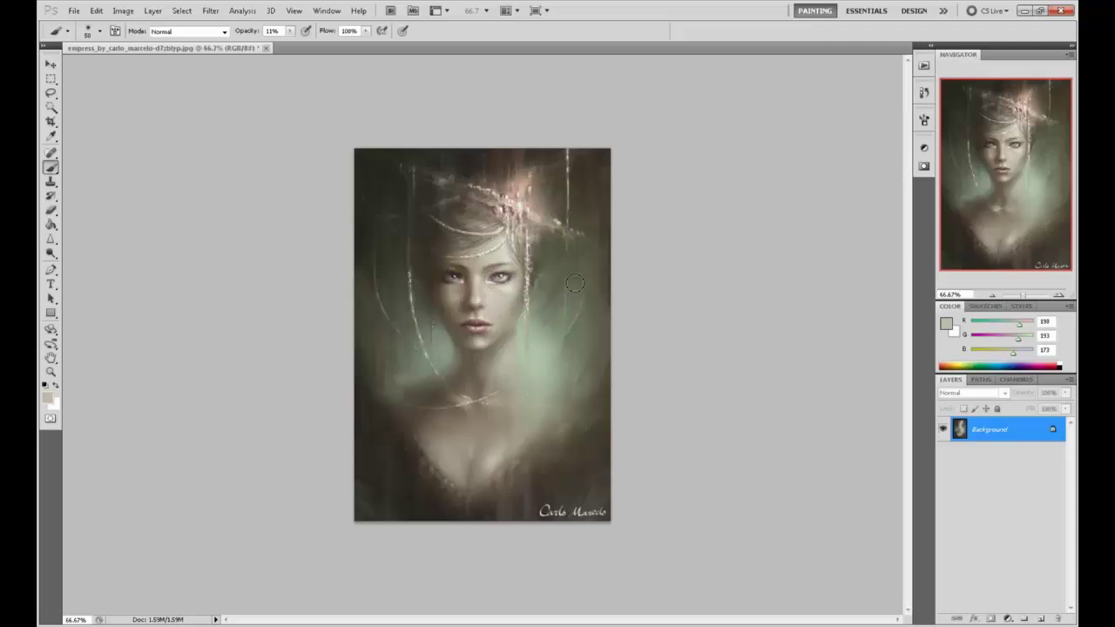
pyautogui.moveTo(476, 281); pyautogui.dragTo(451, 276)
pyautogui.keyDown('alt'); pyautogui.click(458, 279); pyautogui.keyUp('alt')
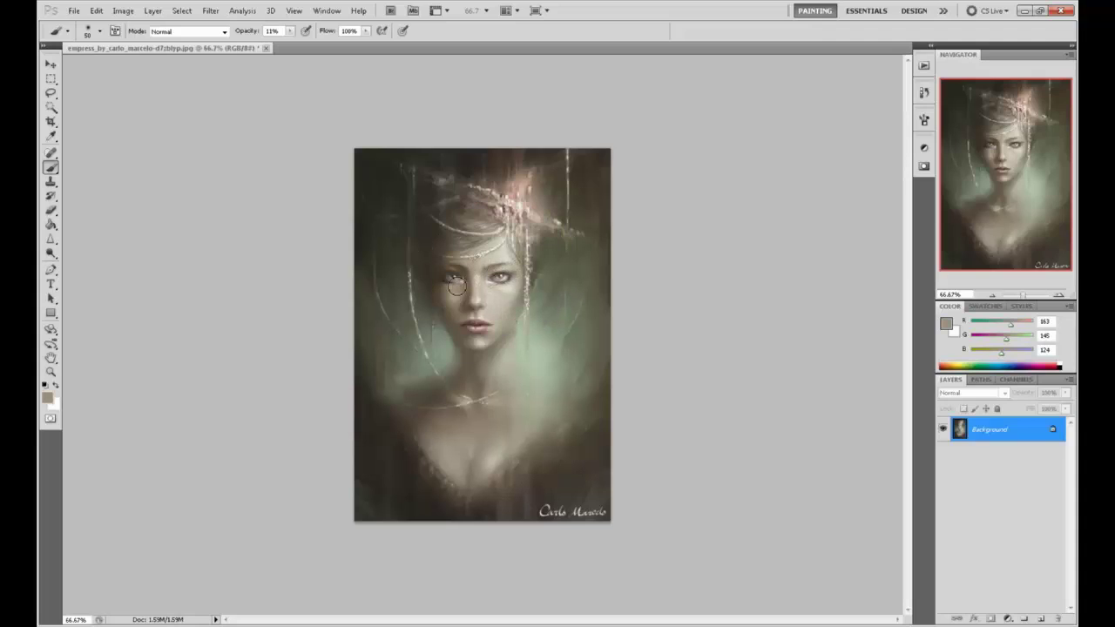
pyautogui.keyDown('alt'); pyautogui.click(508, 278); pyautogui.keyUp('alt')
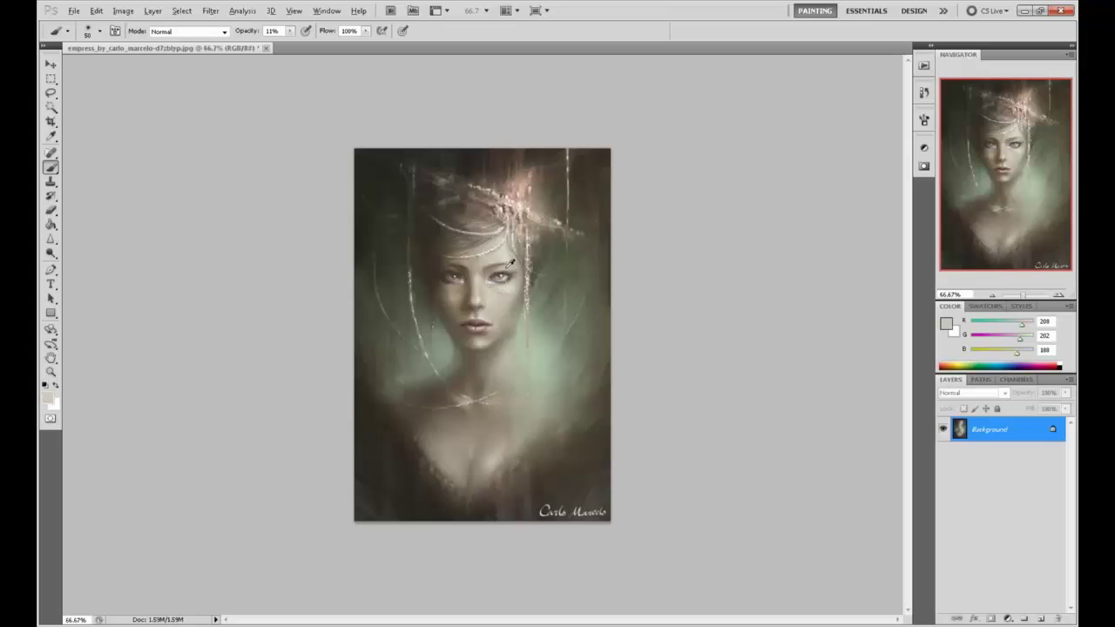
pyautogui.keyDown('alt'); pyautogui.click(467, 273); pyautogui.keyUp('alt')
# - Refine the skin around the nose, mouth corner, cheek and brighter eye with sampled tones at 11% opacity
pyautogui.keyDown('alt'); pyautogui.click(487, 315); pyautogui.keyUp('alt')
pyautogui.keyDown('alt'); pyautogui.click(464, 325); pyautogui.keyUp('alt')
pyautogui.keyDown('alt'); pyautogui.click(499, 318); pyautogui.keyUp('alt')
pyautogui.keyDown('alt'); pyautogui.click(503, 276); pyautogui.keyUp('alt')
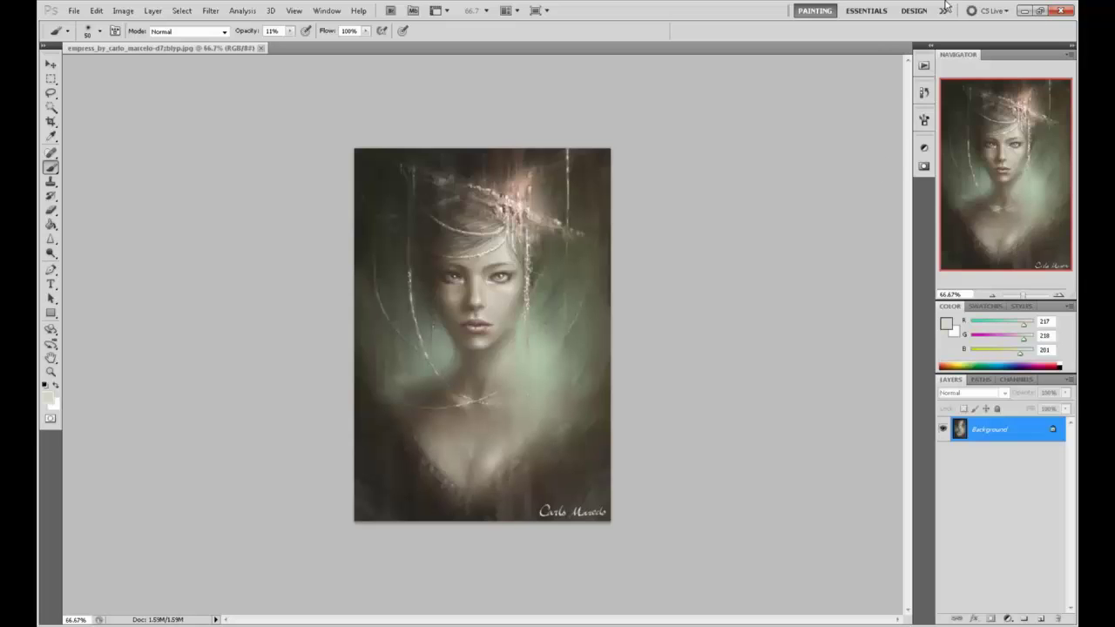
# - Review the original empress image against the finished repaint through the history, then restore the last brush state
pyautogui.click(924, 91)
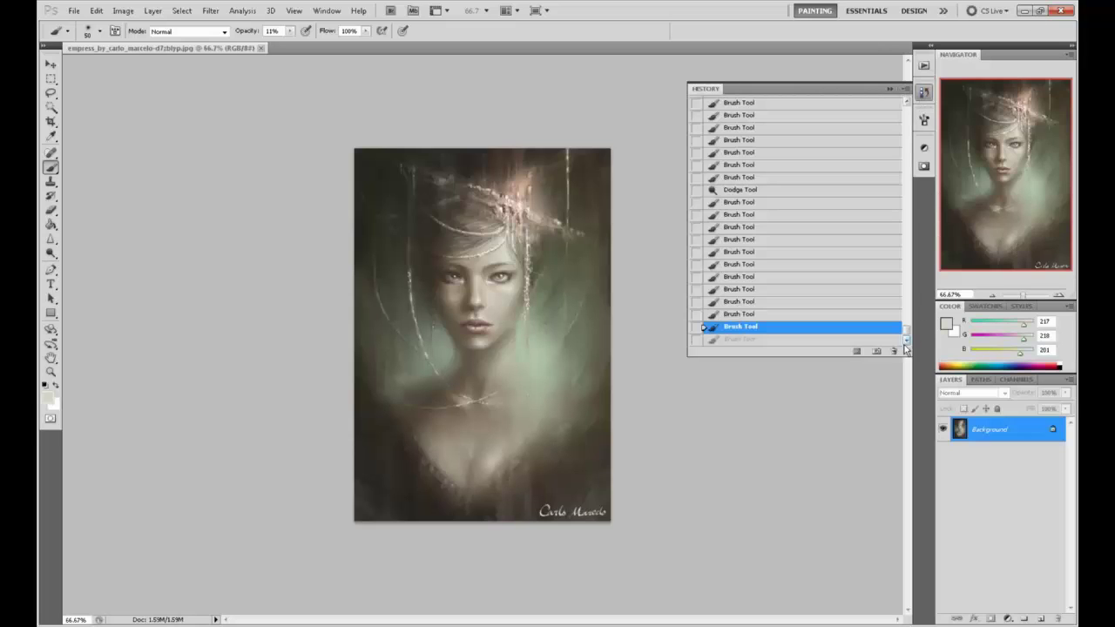
pyautogui.moveTo(907, 329); pyautogui.dragTo(906, 103)
pyautogui.click(849, 112)
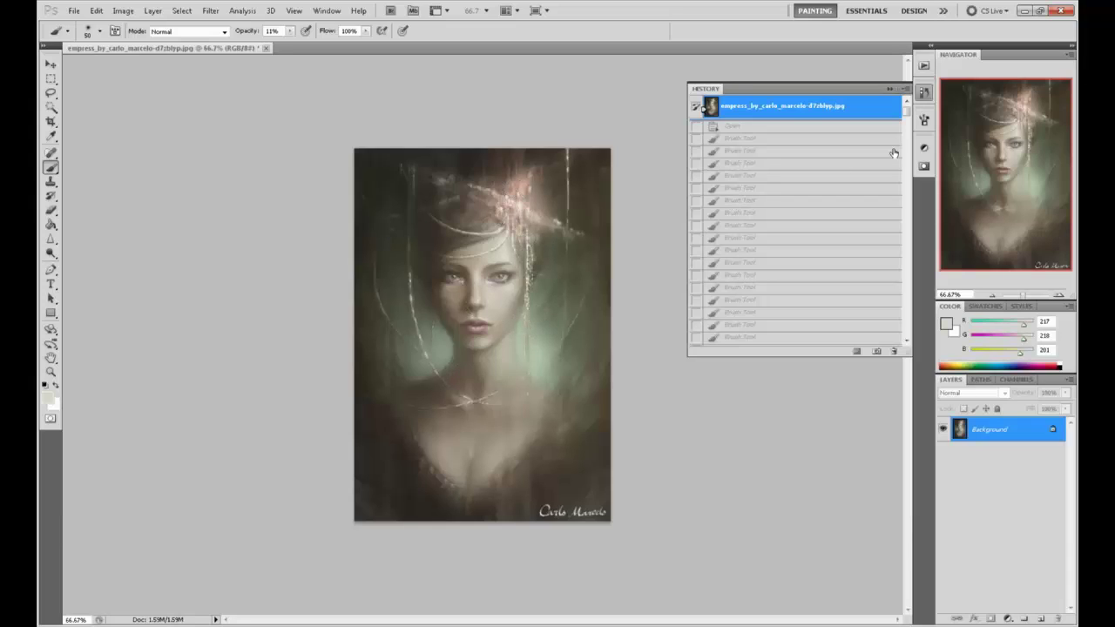
pyautogui.moveTo(906, 113); pyautogui.dragTo(930, 348)
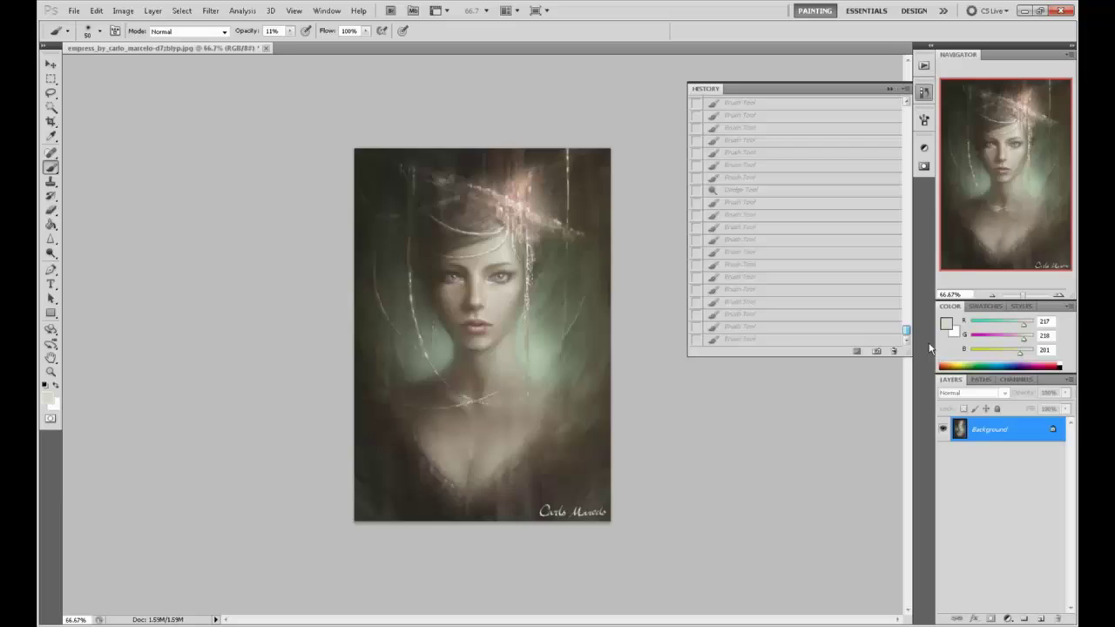
pyautogui.click(787, 339)
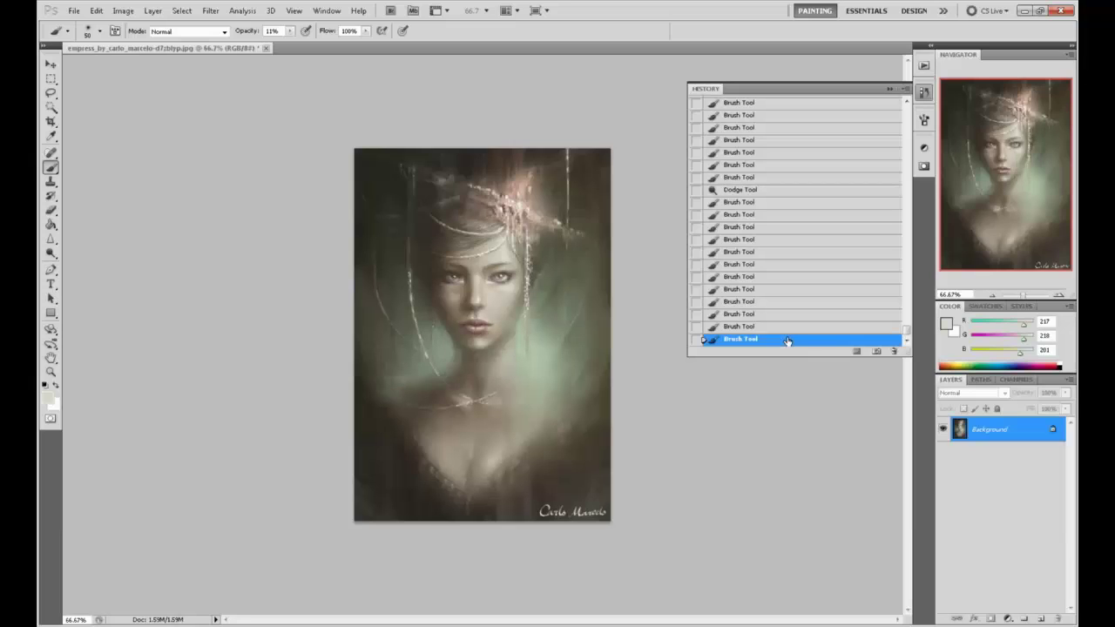
pyautogui.click(887, 88)
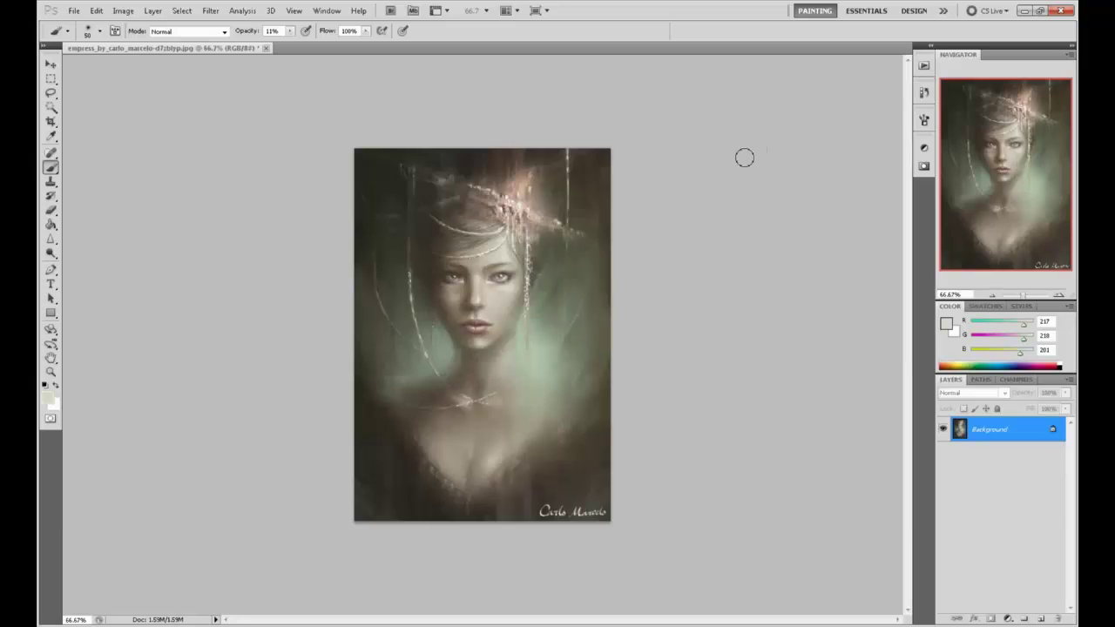
# - Close the empress portrait and switch to the browser to view the Class Books page from its beginning
pyautogui.click(267, 49)
pyautogui.click(522, 242)
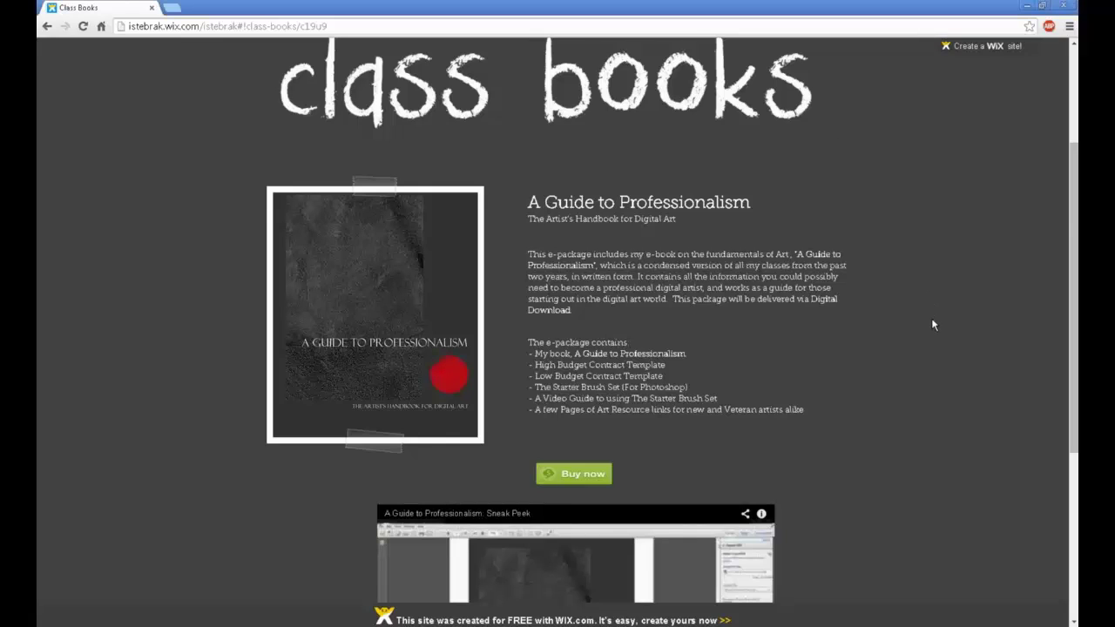
pyautogui.scroll(2, 932, 325)
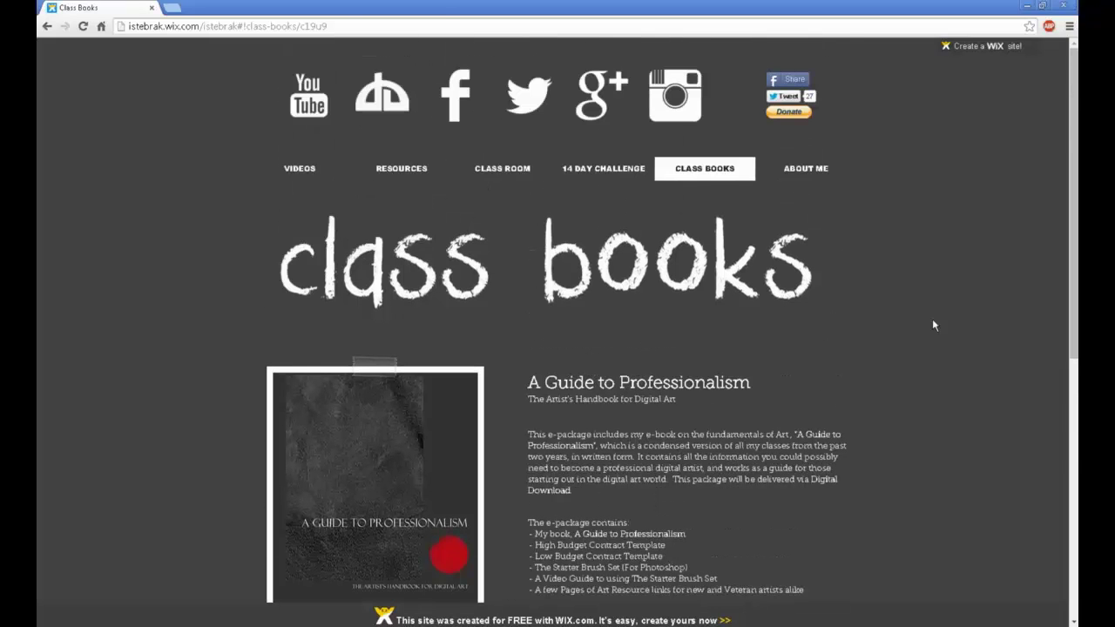